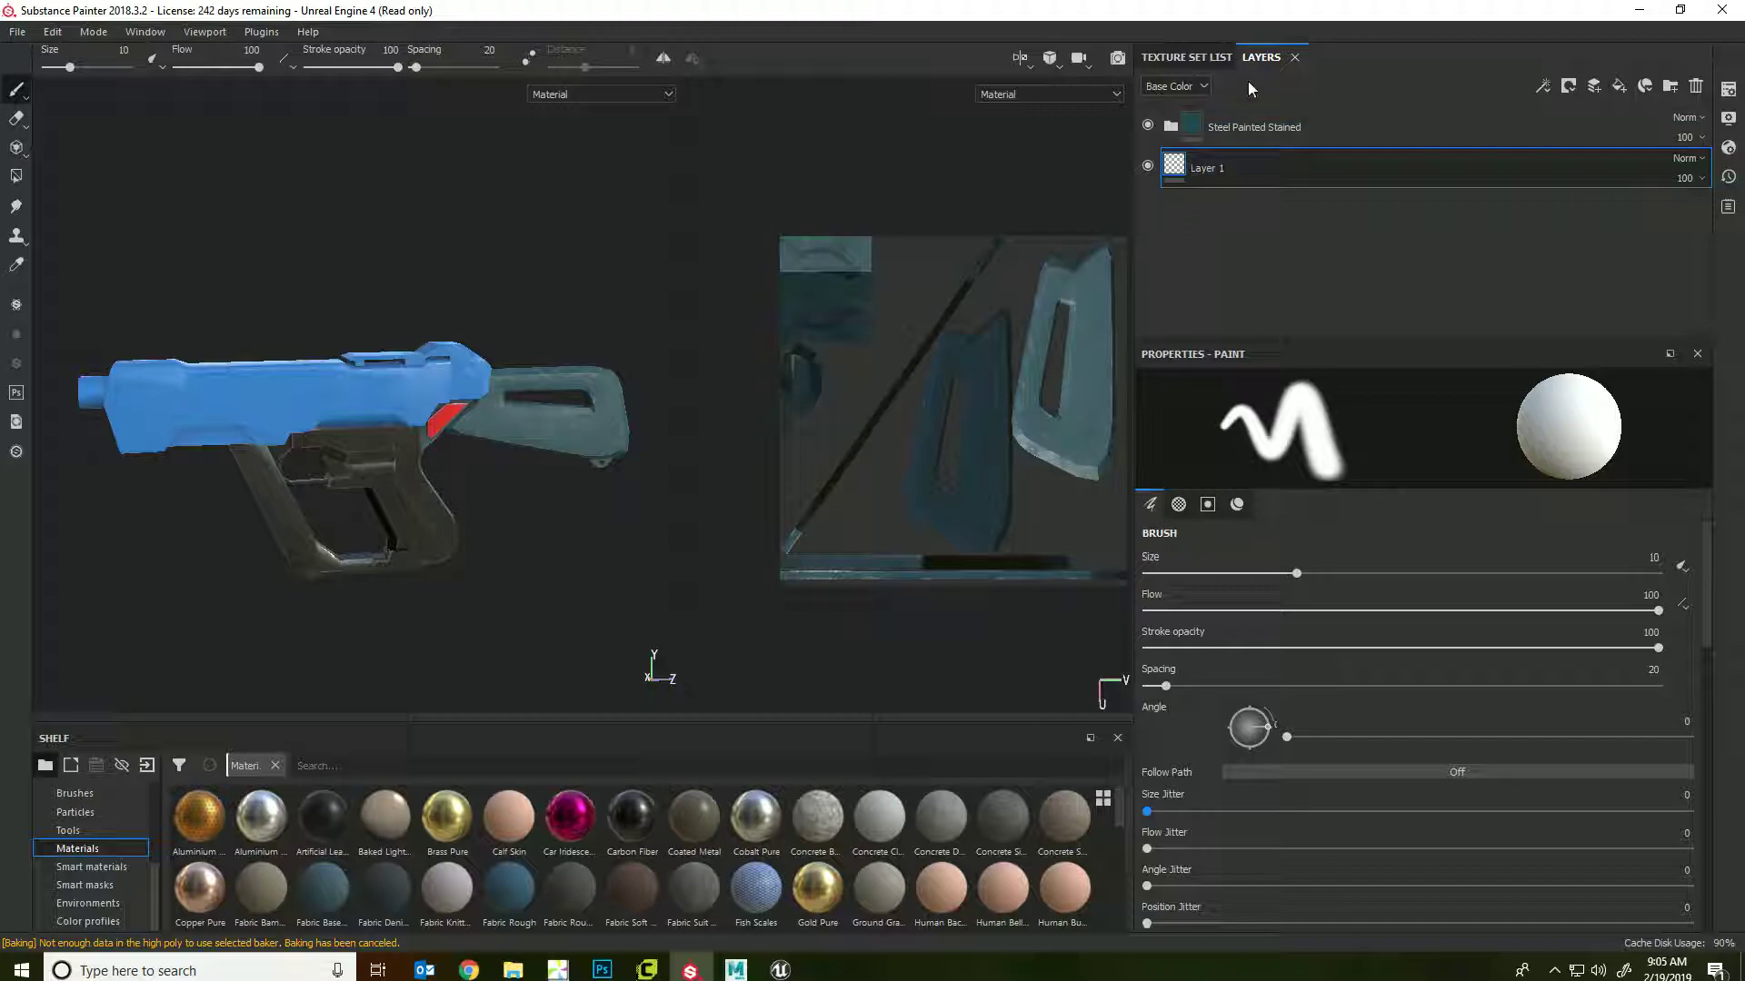
- Open the texture export settings for the gun's texture sets and check the size options available for blinn1SG
left_click(1209, 60)
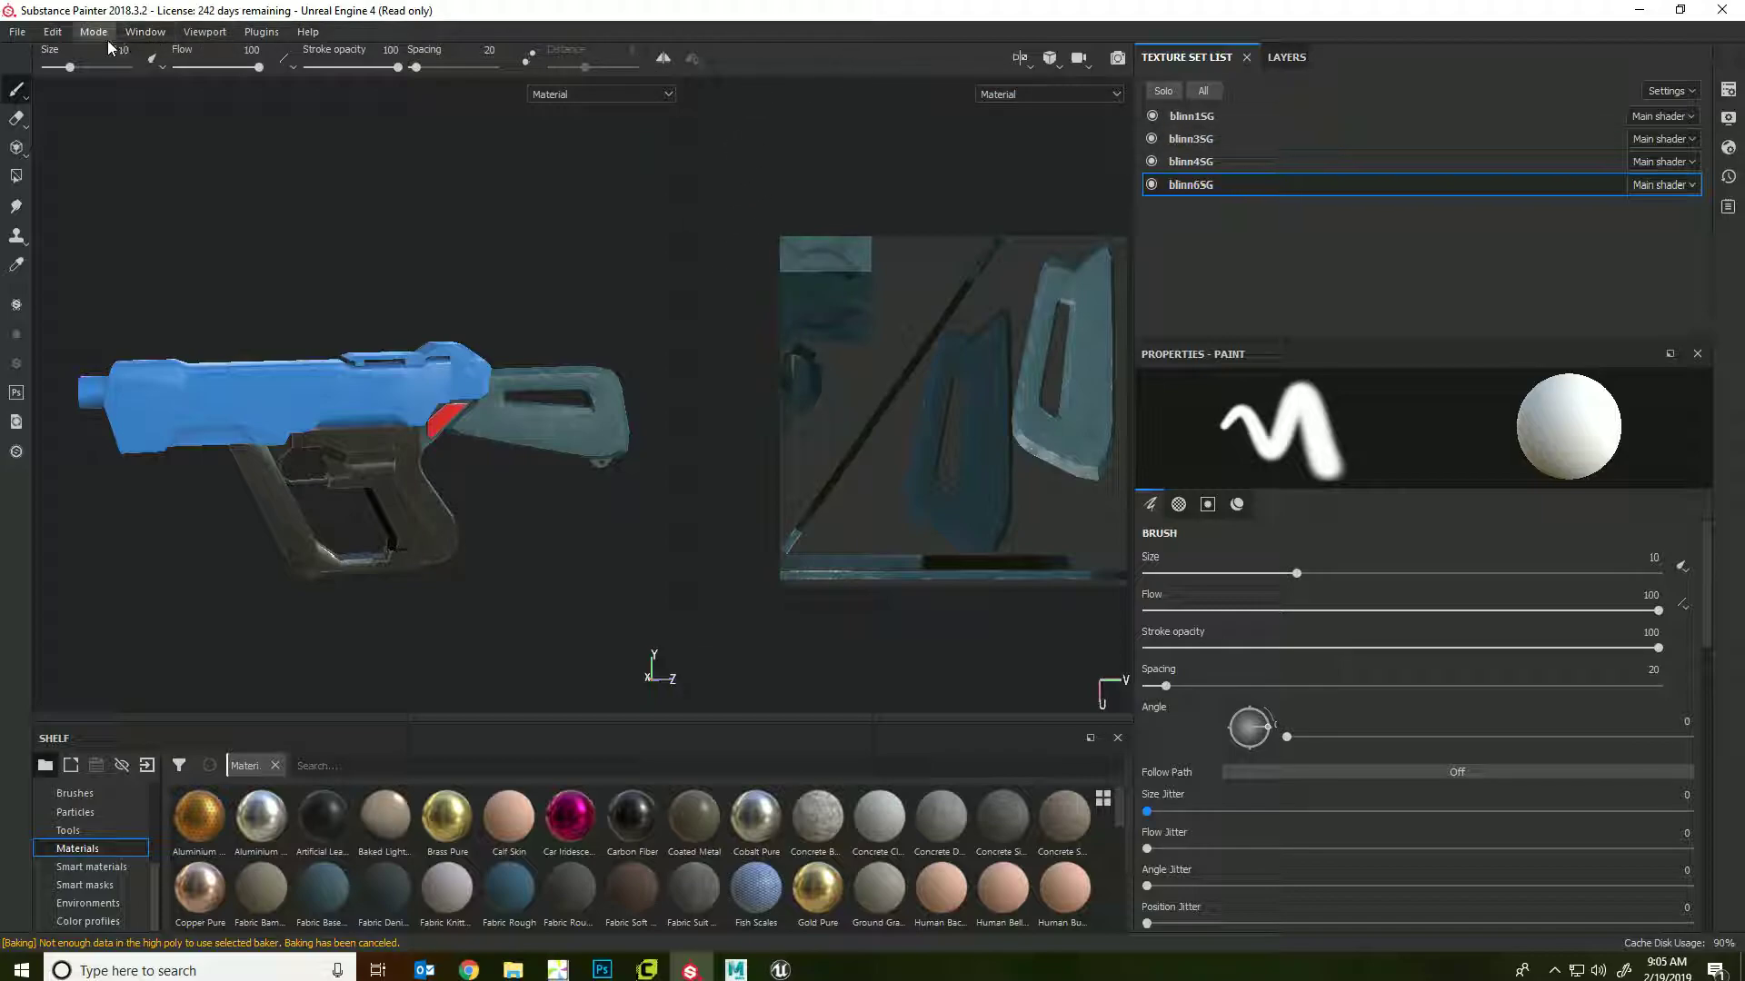
left_click(18, 31)
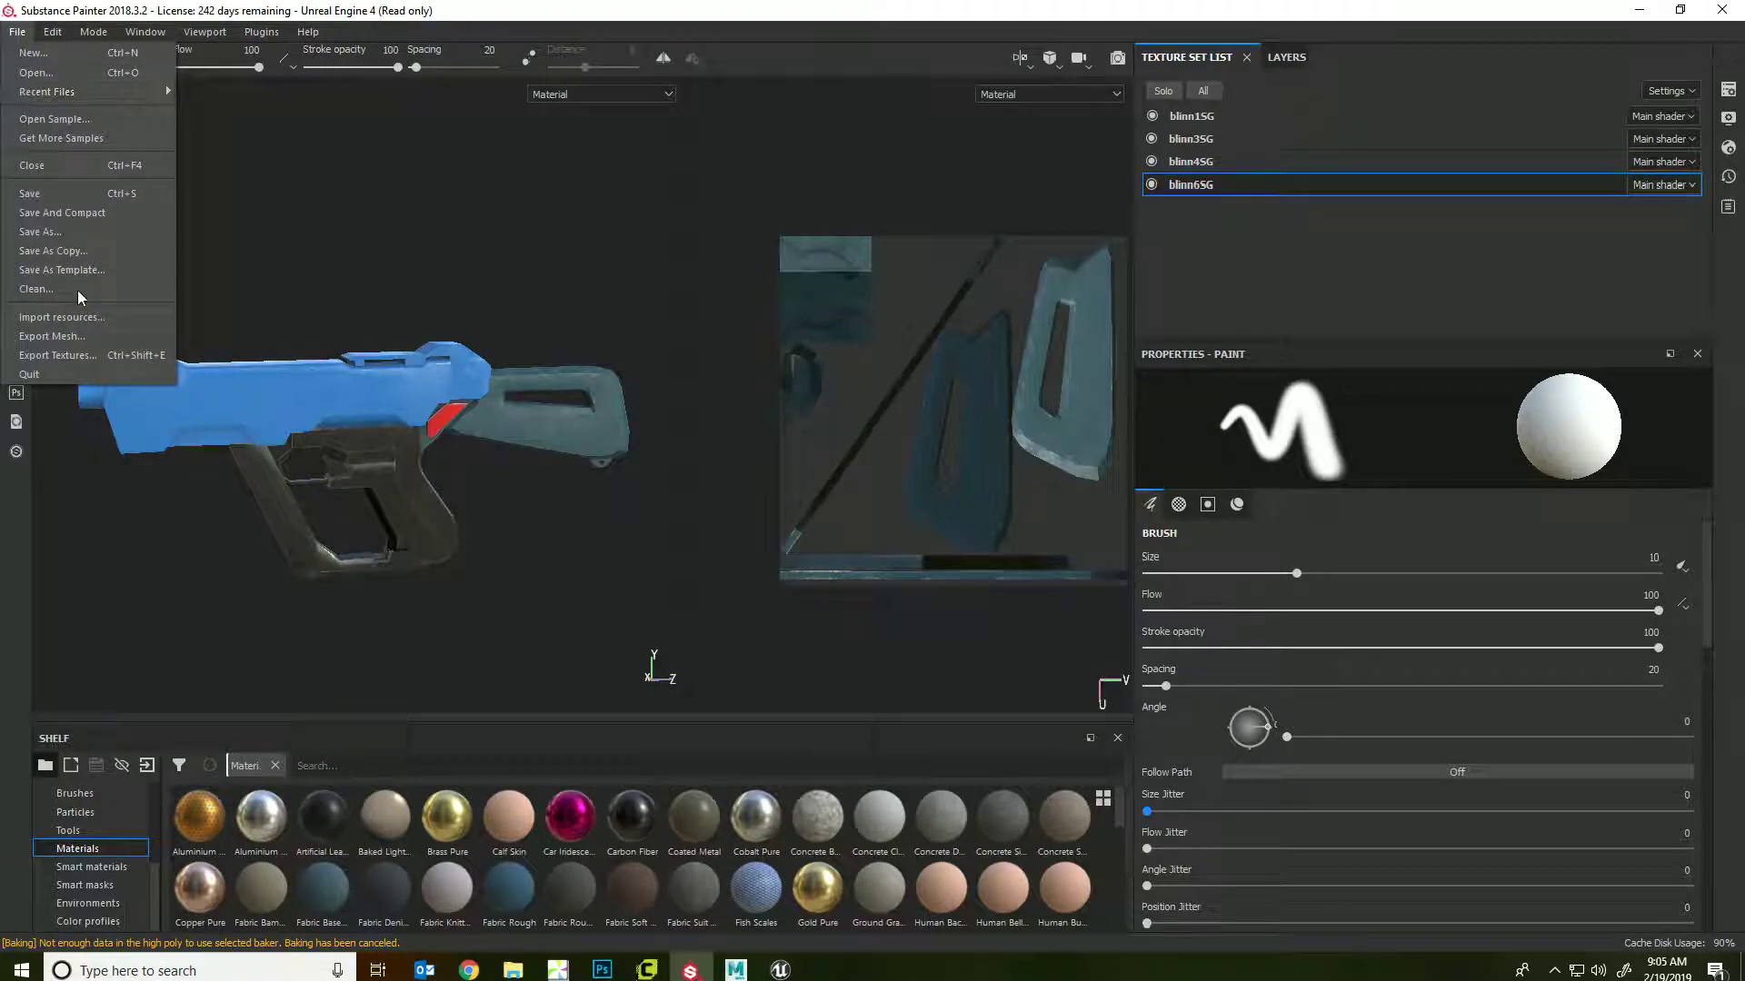
left_click(97, 360)
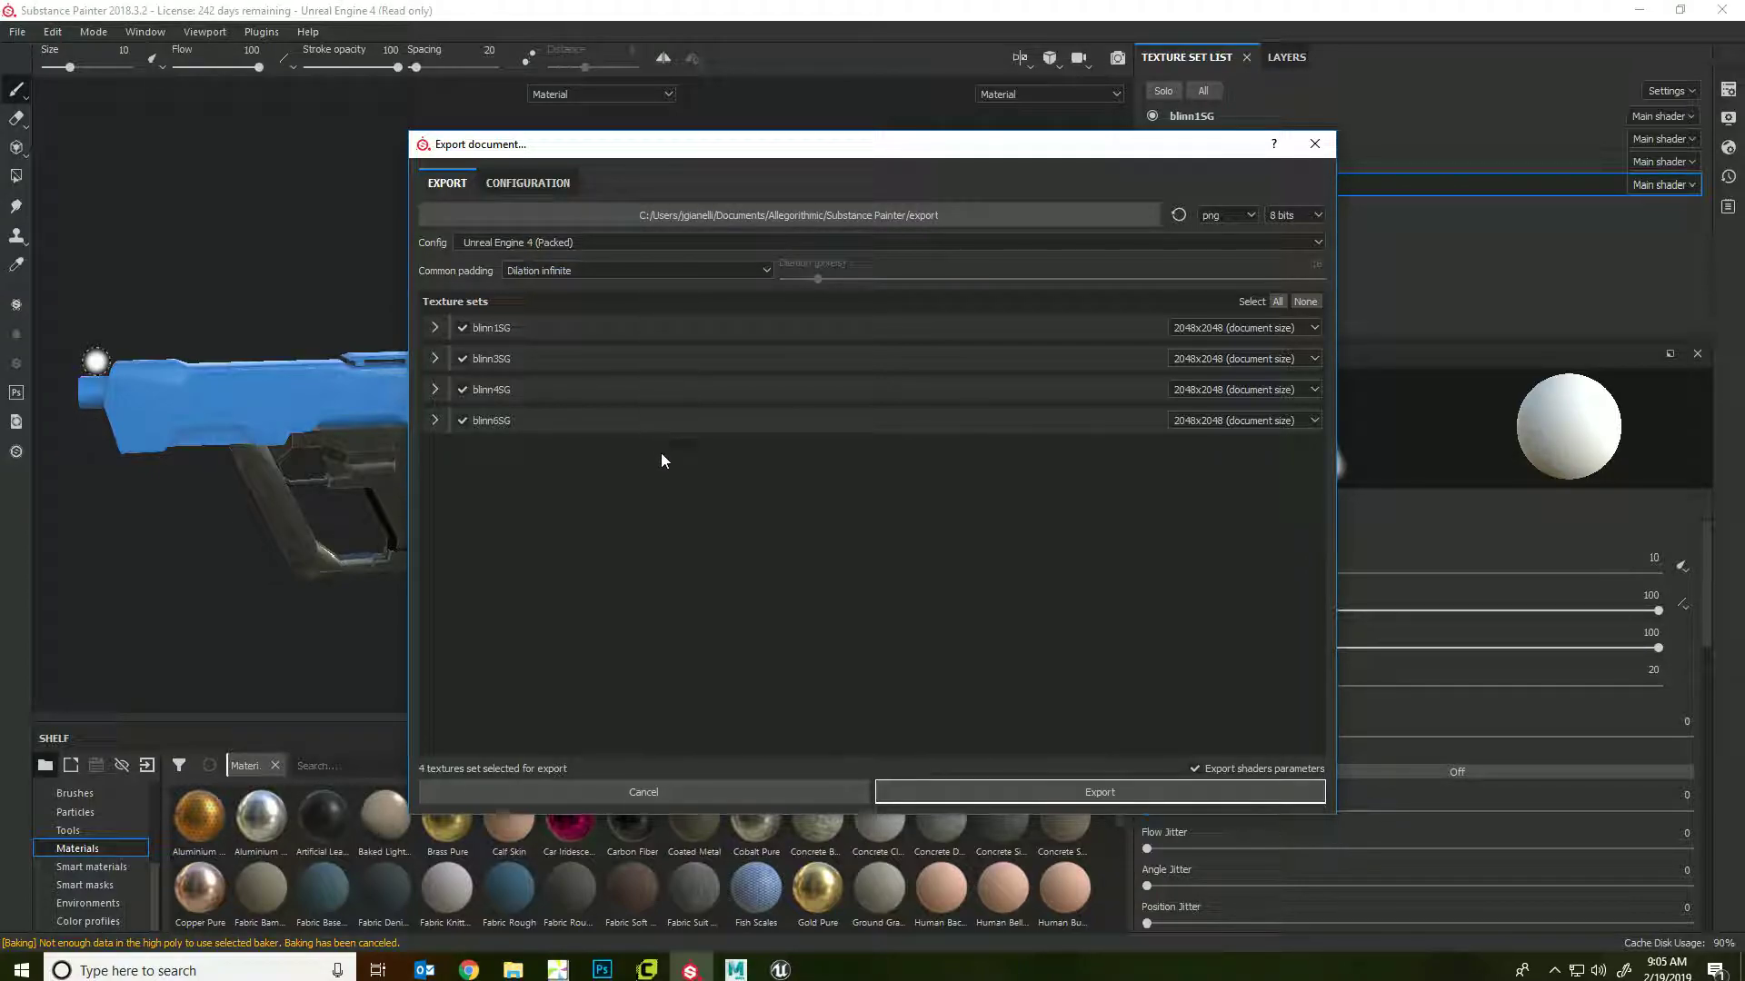
left_click(1224, 329)
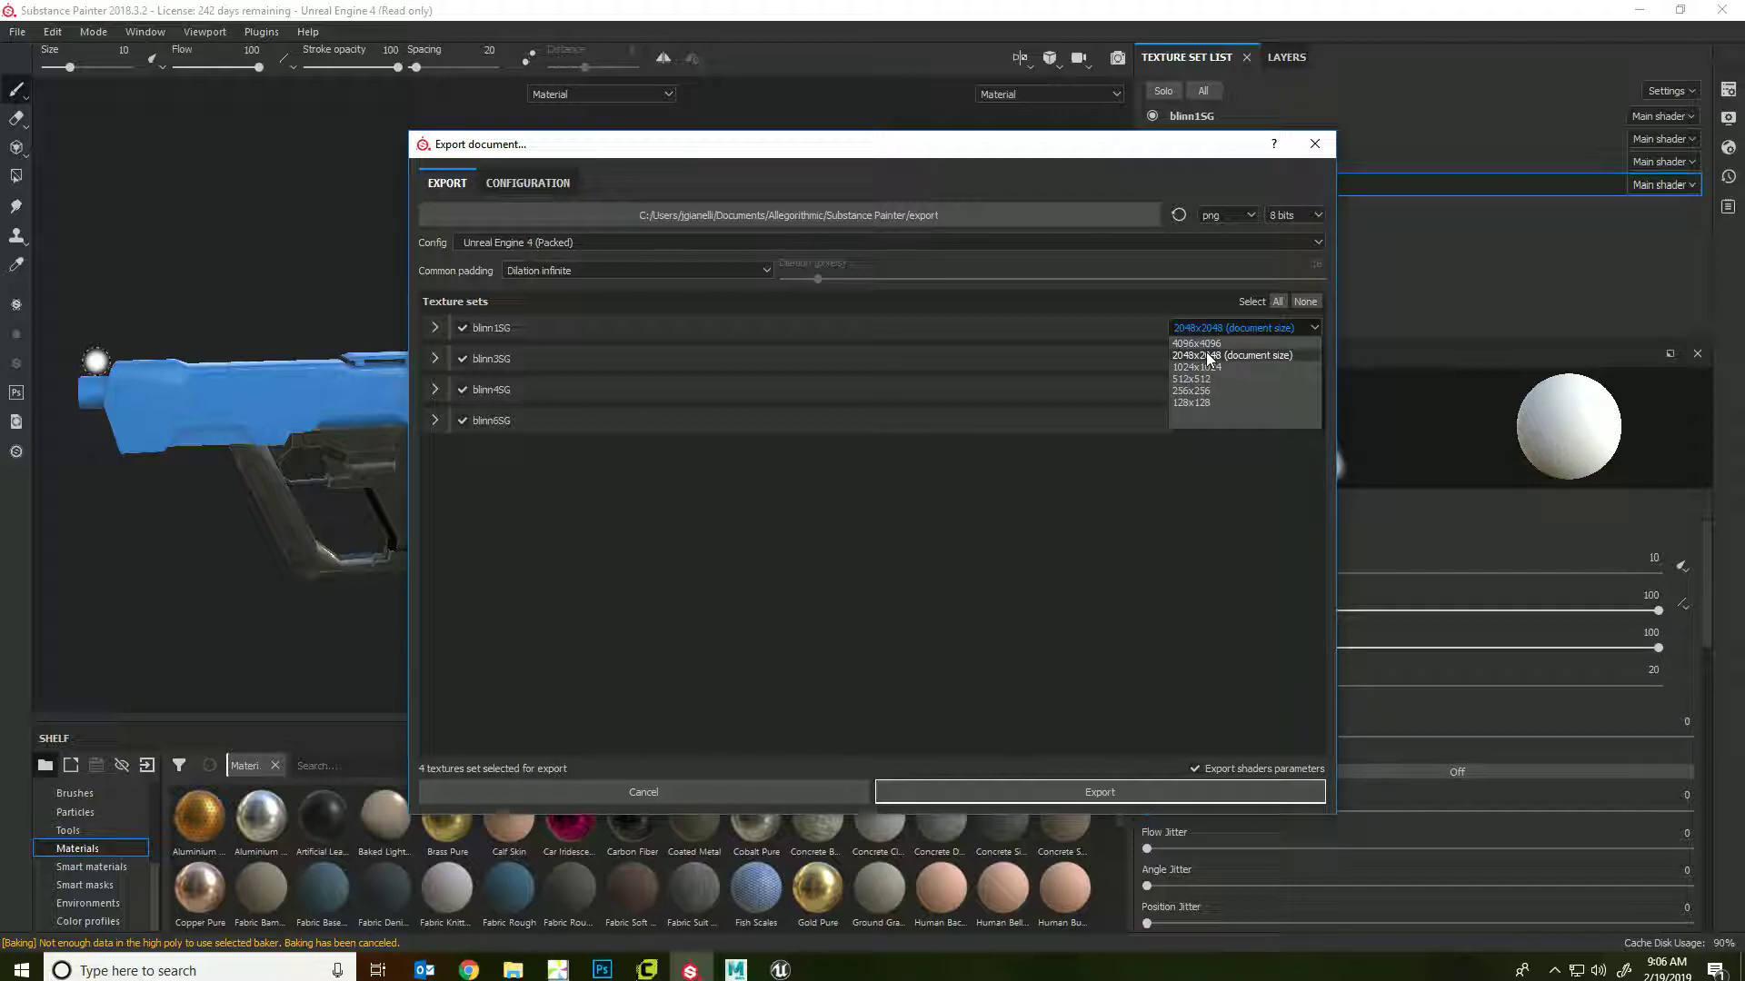
left_click(1035, 594)
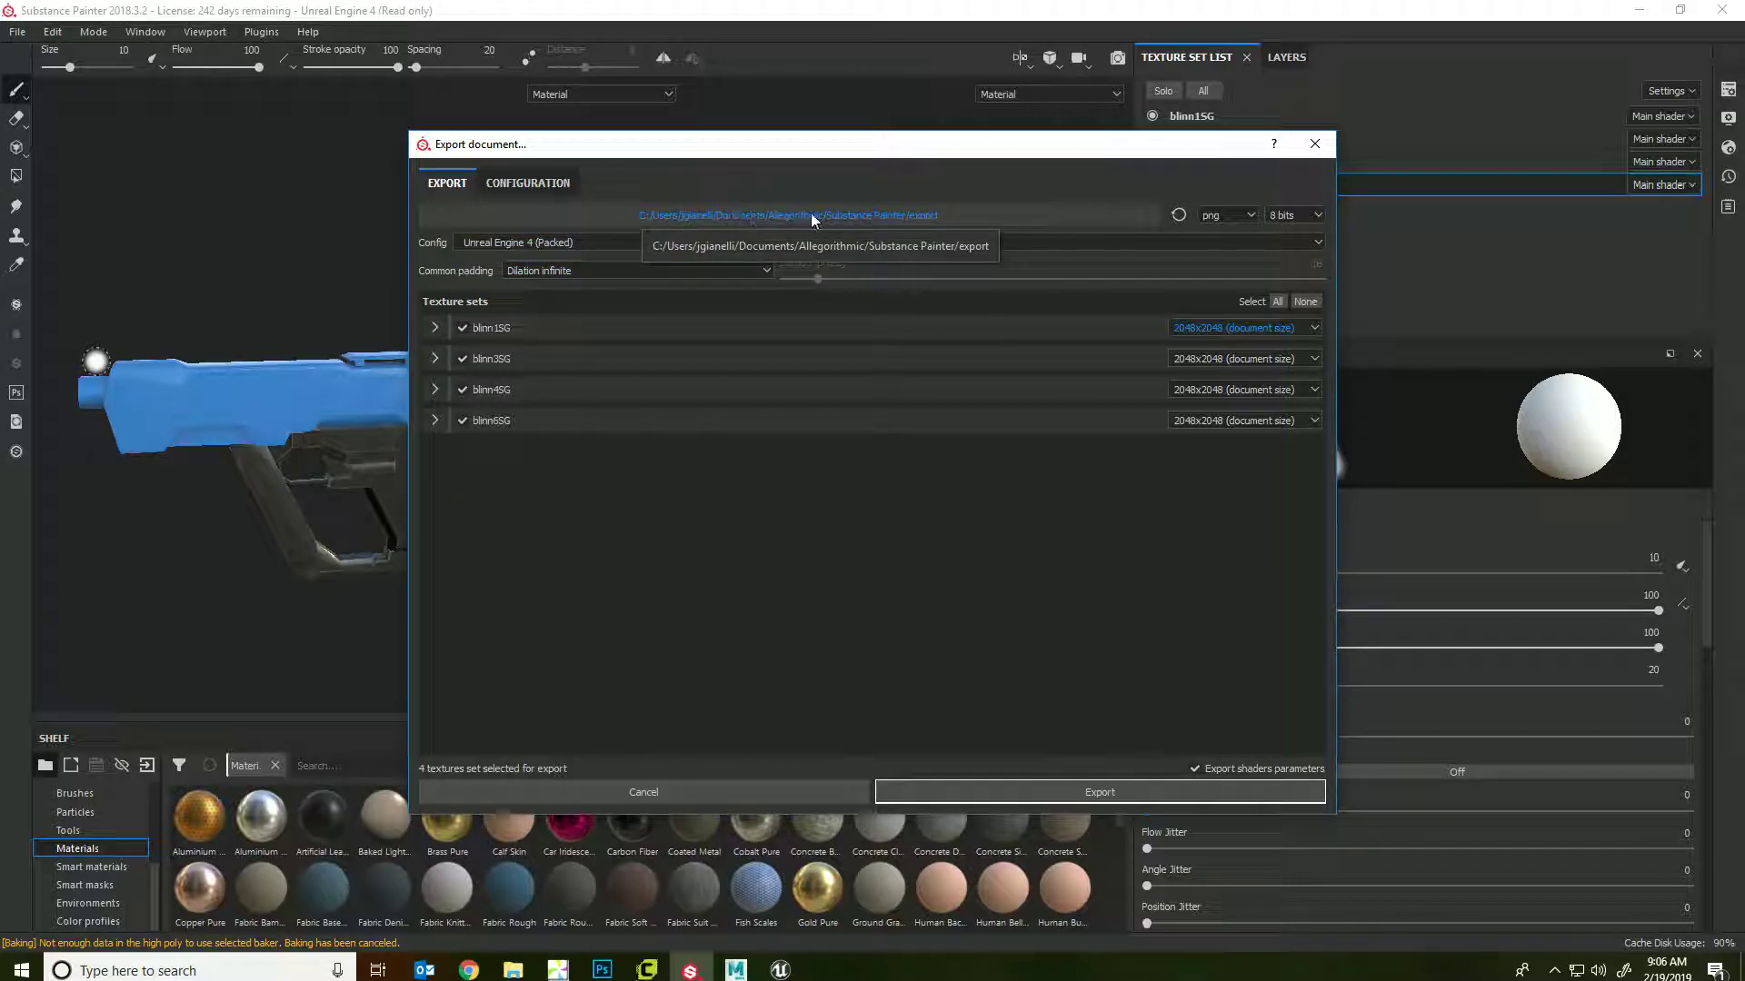
- Browse for the export destination and go to the GunModel folder inside Modeling on the Desktop
left_click(951, 221)
scroll(527, 345, "up", 5)
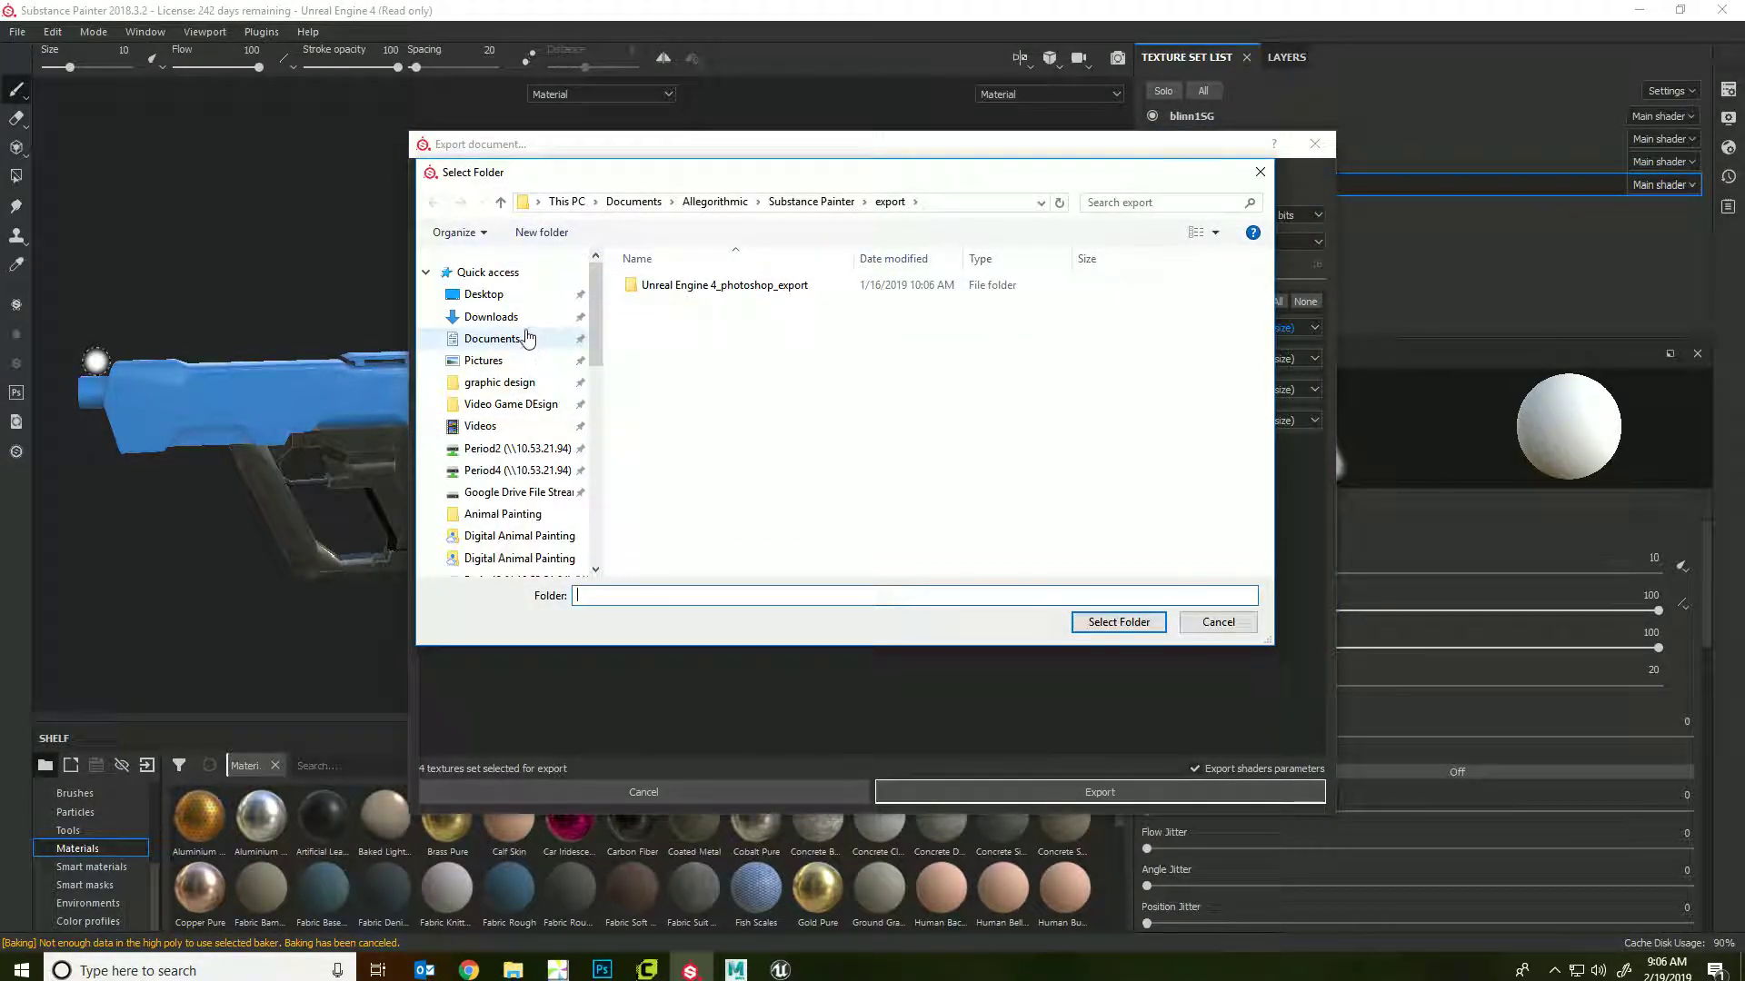
left_click(486, 295)
double_click(895, 313)
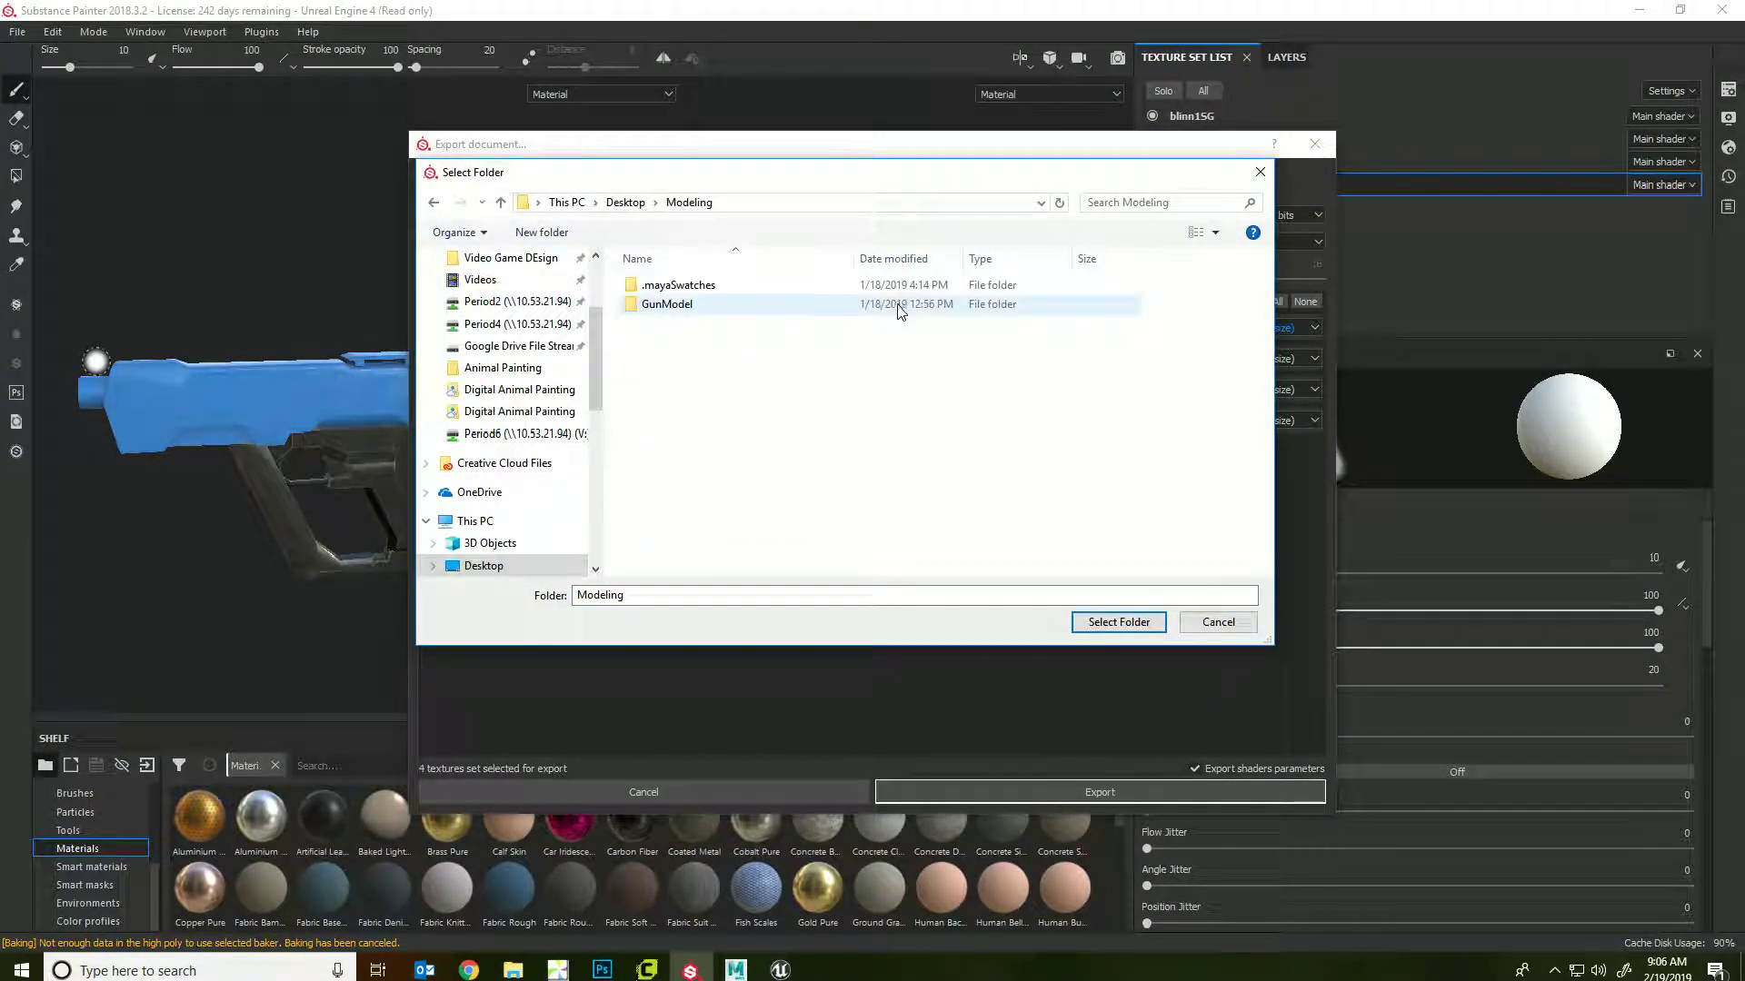
right_click(826, 469)
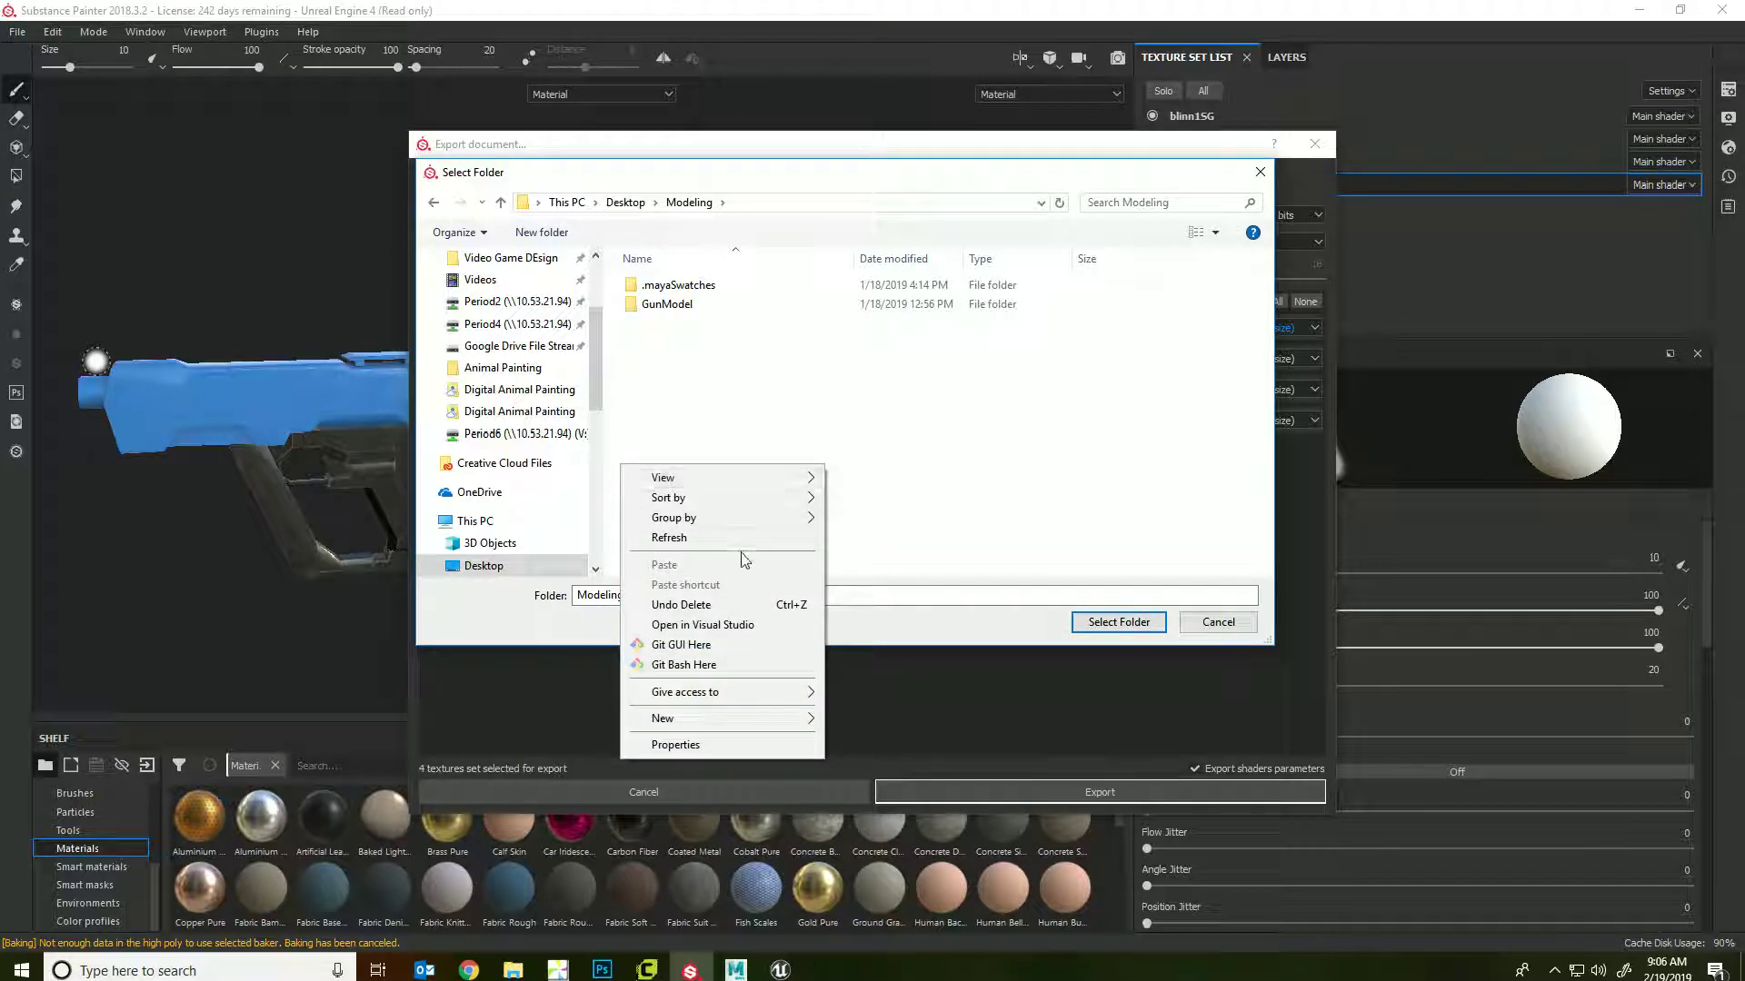
left_click(686, 290)
double_click(687, 306)
- Create a new folder named "textures" inside the GunModel folder
right_click(703, 398)
mouse_move(666, 656)
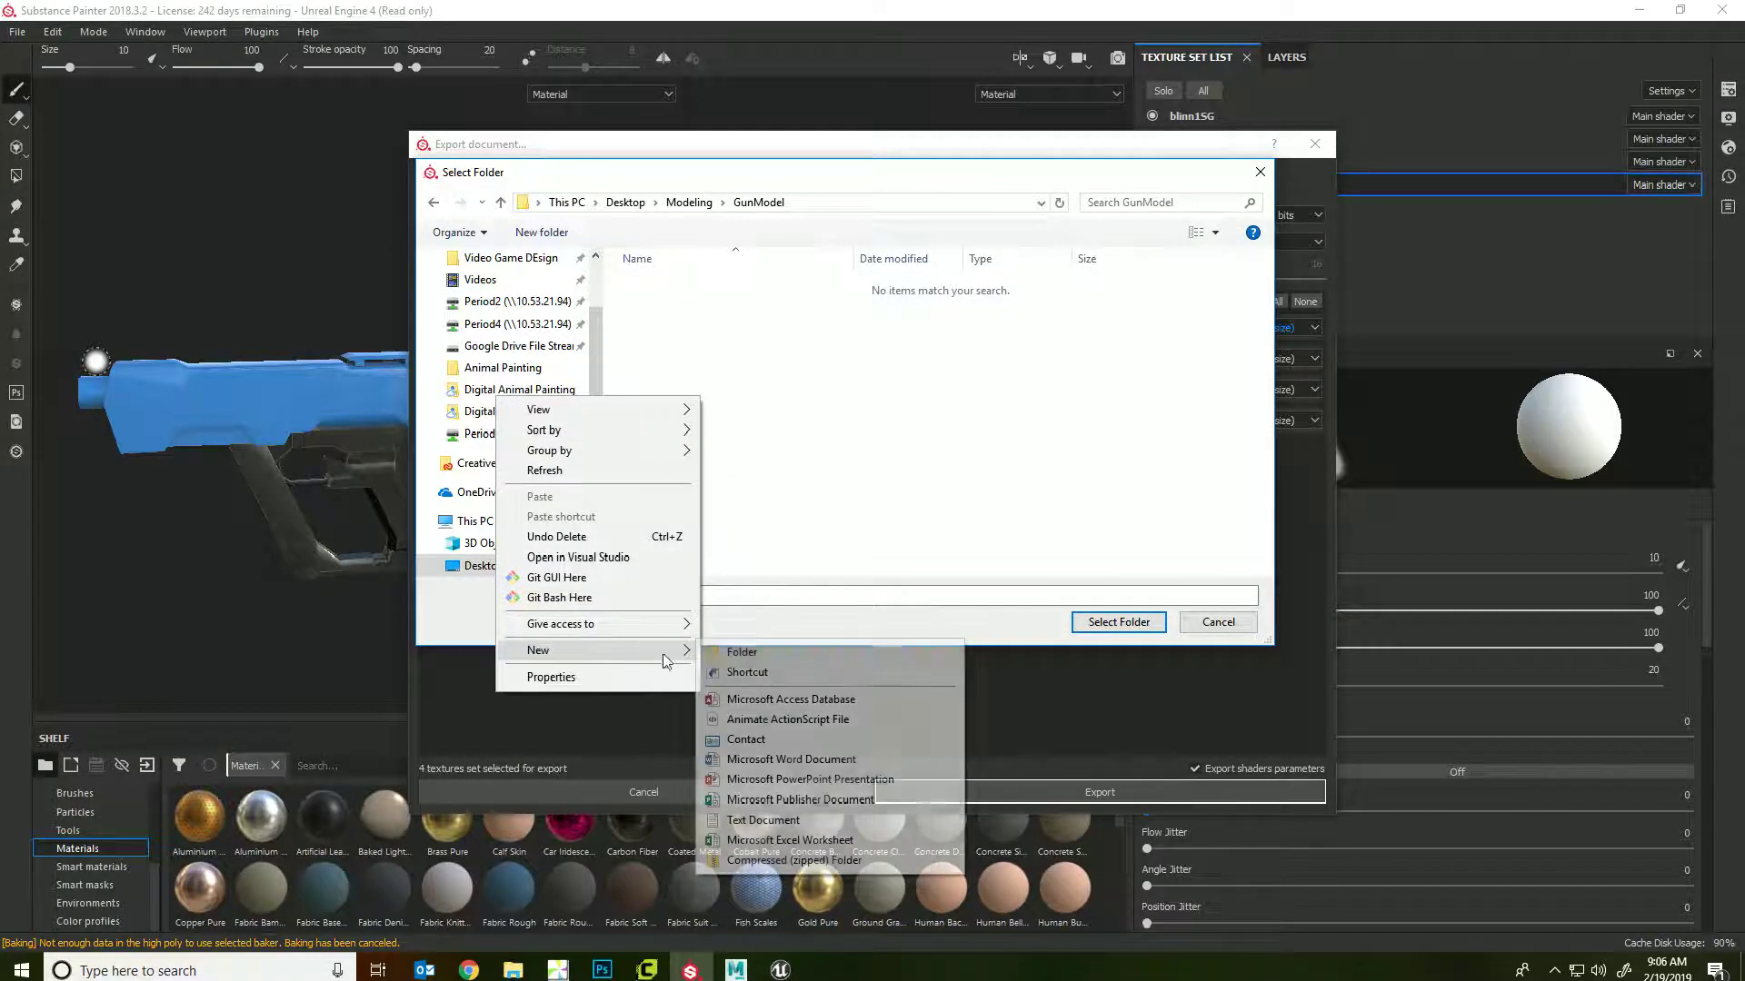
left_click(738, 651)
type("tes")
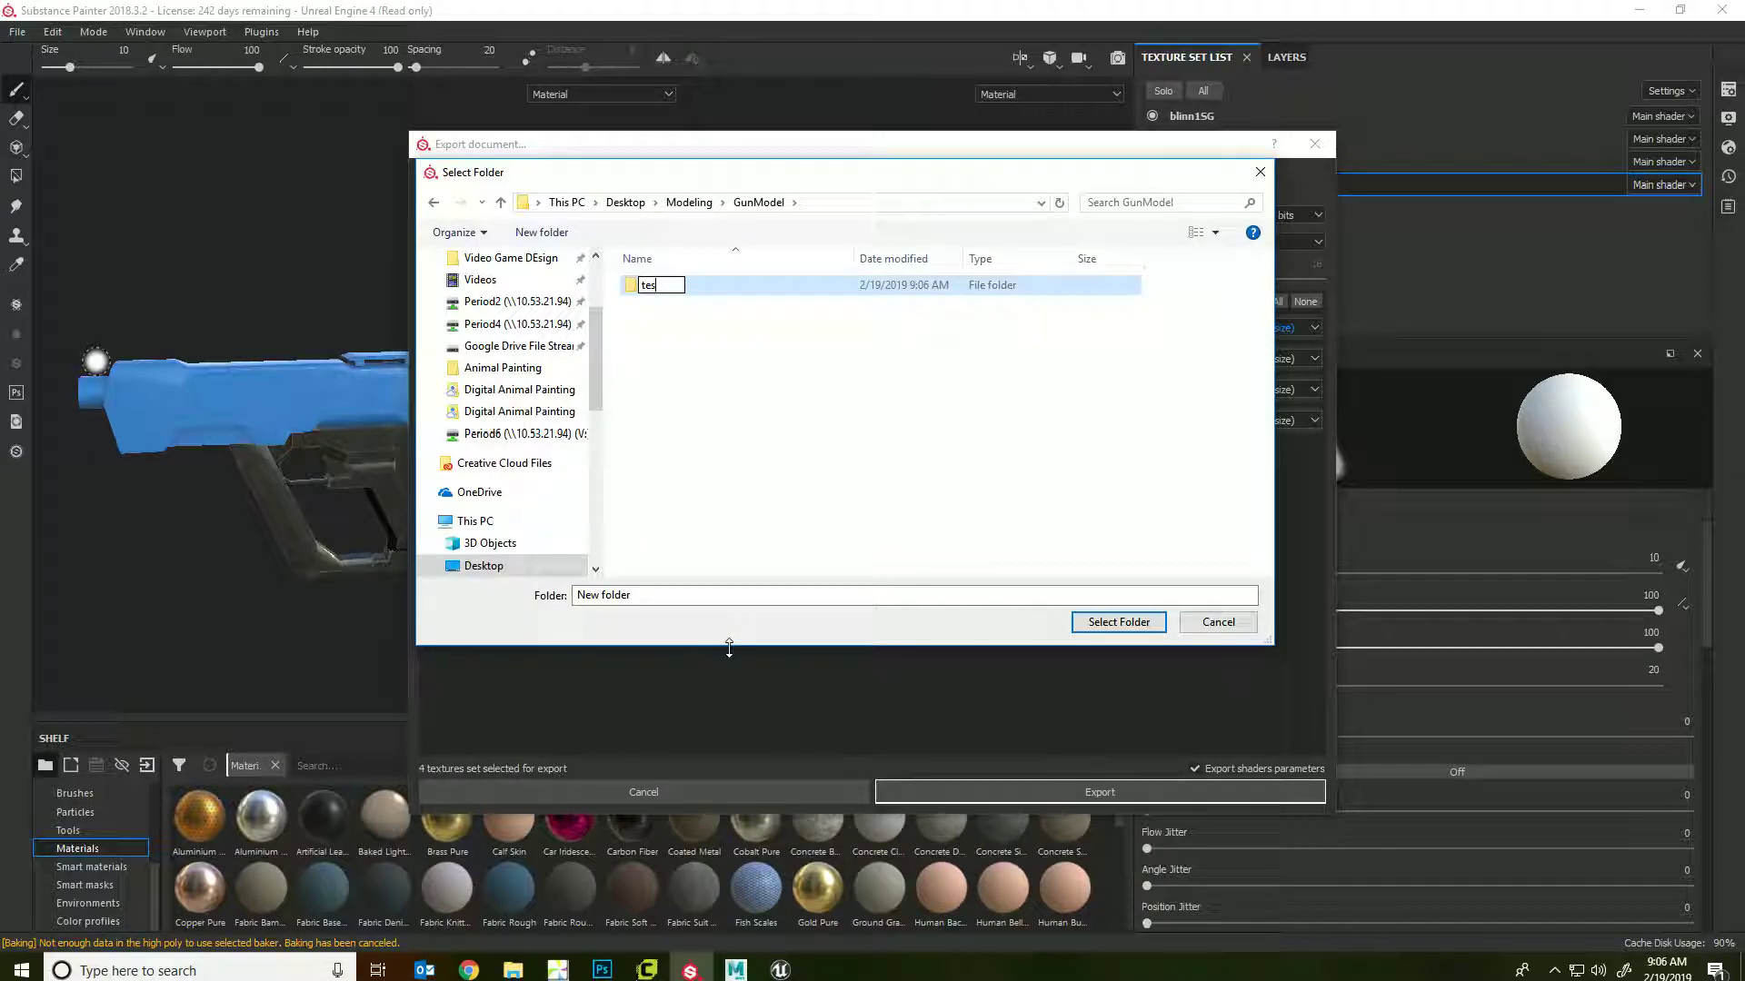
type("tures")
key("Return")
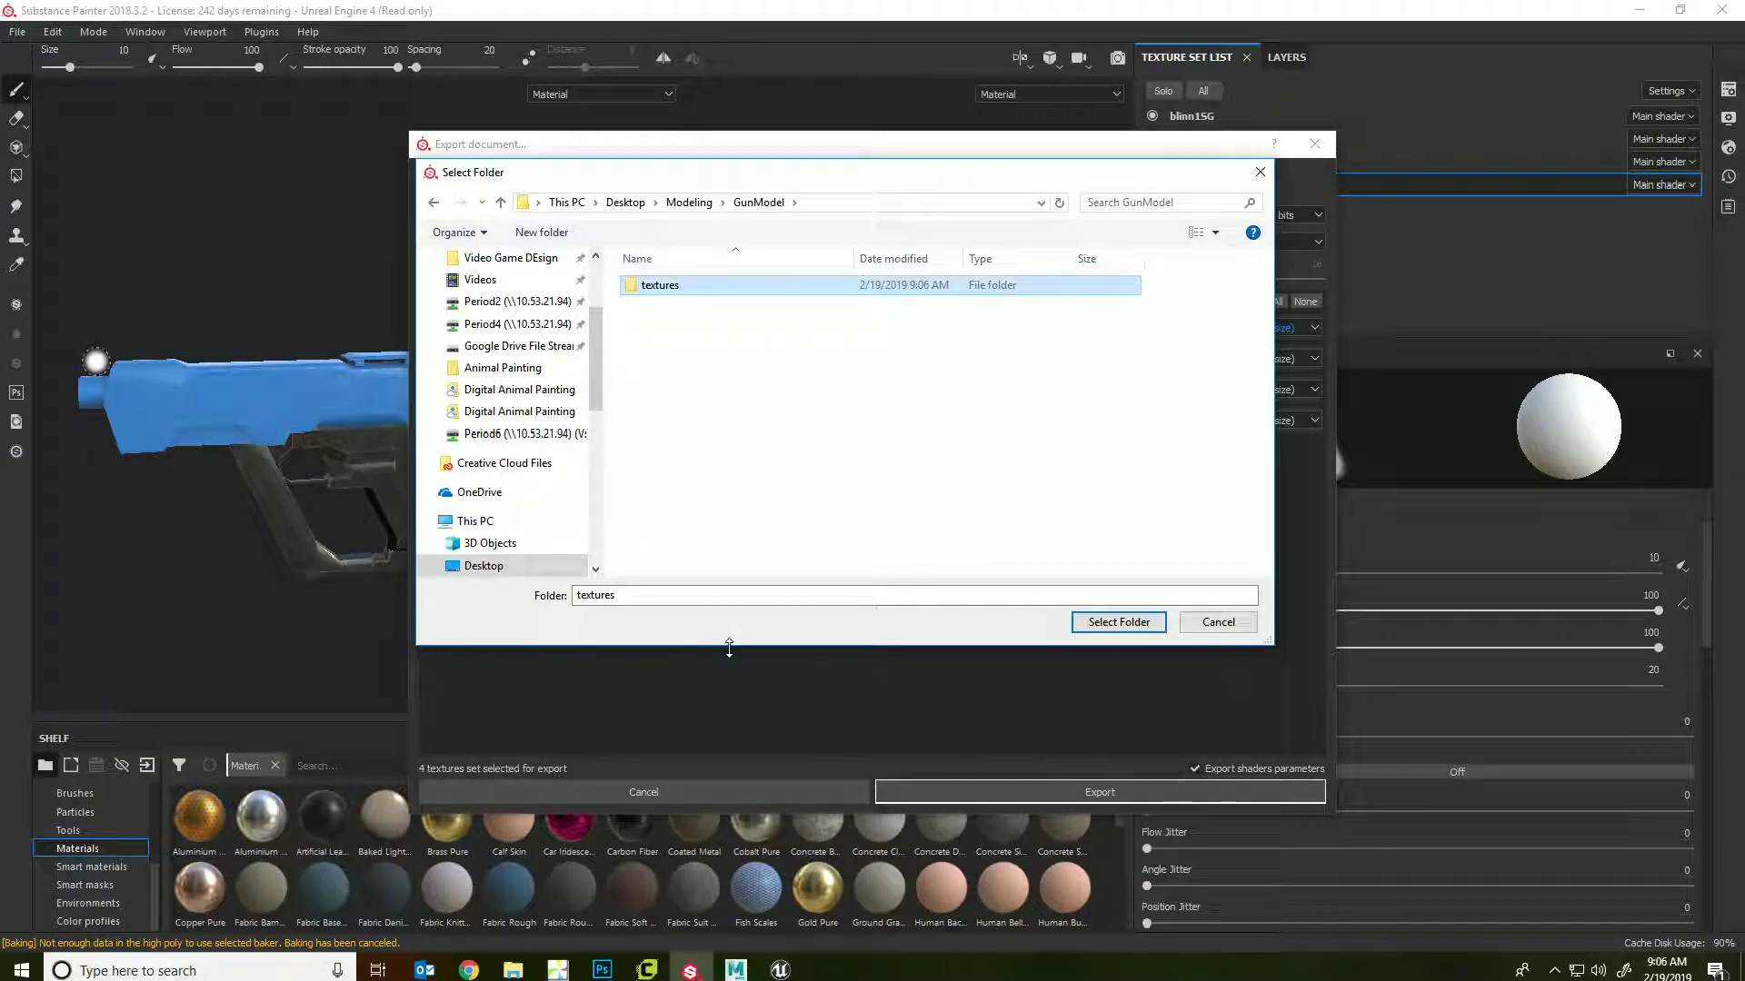
- Use the textures folder as the export destination and export all four texture sets
double_click(690, 287)
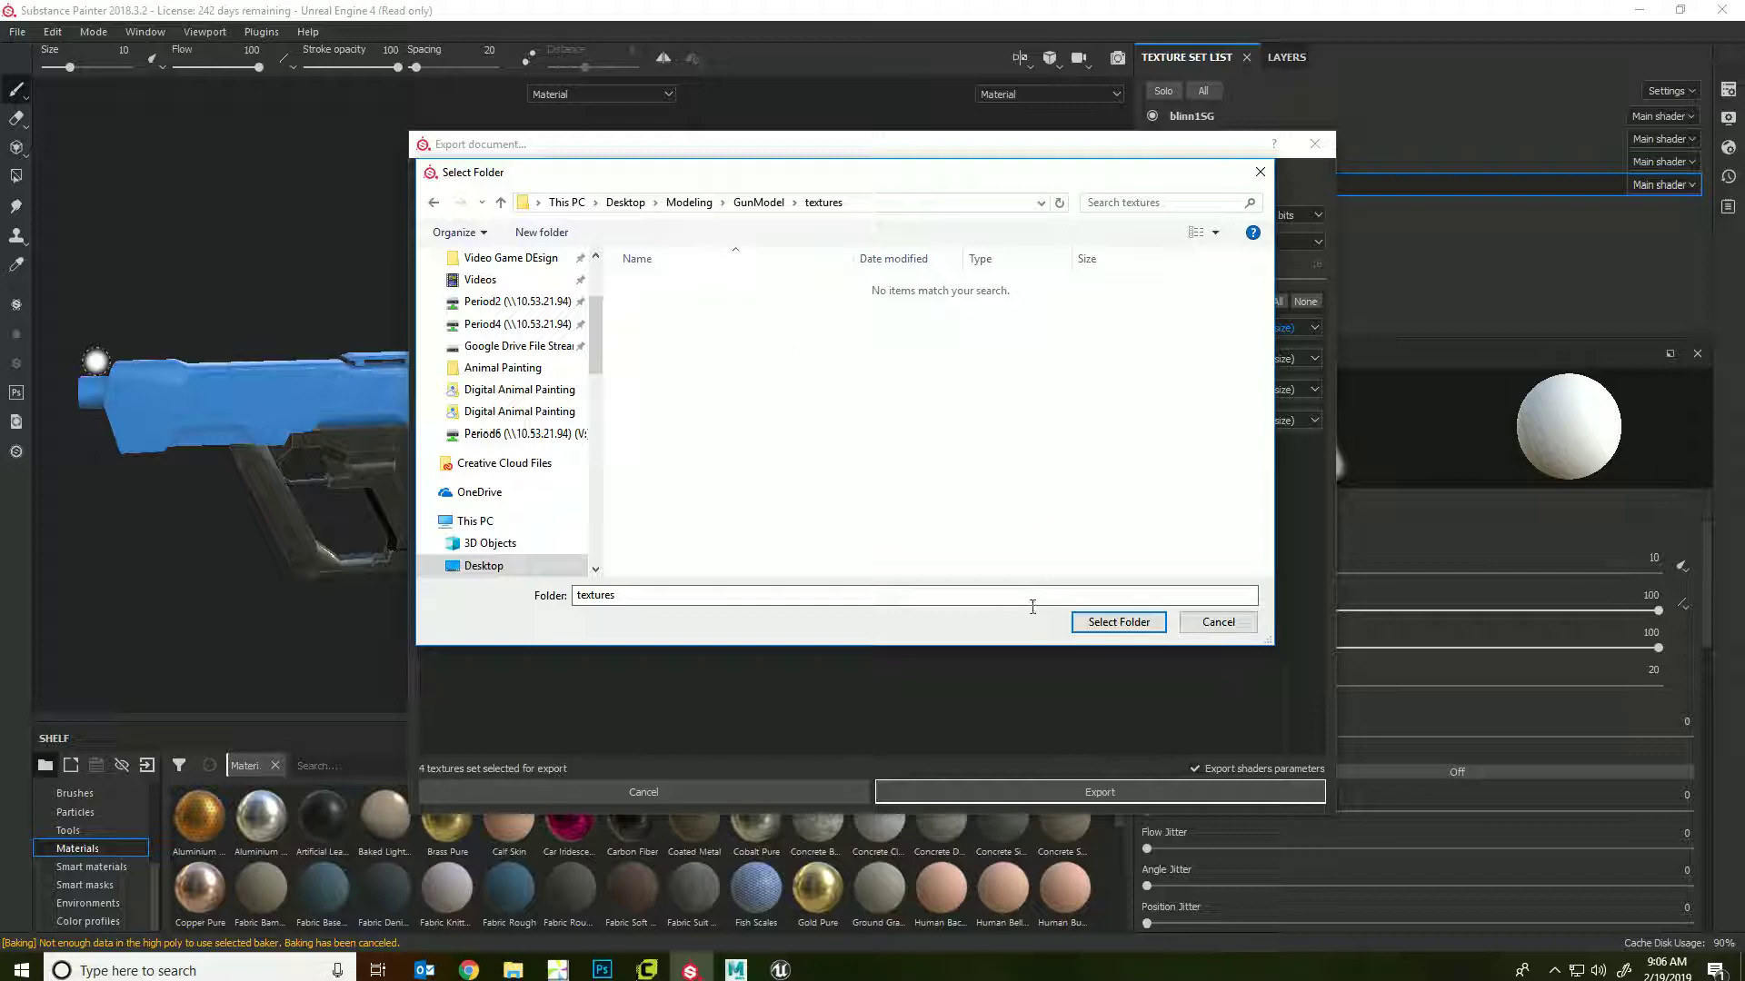
left_click(1090, 620)
left_click(1180, 792)
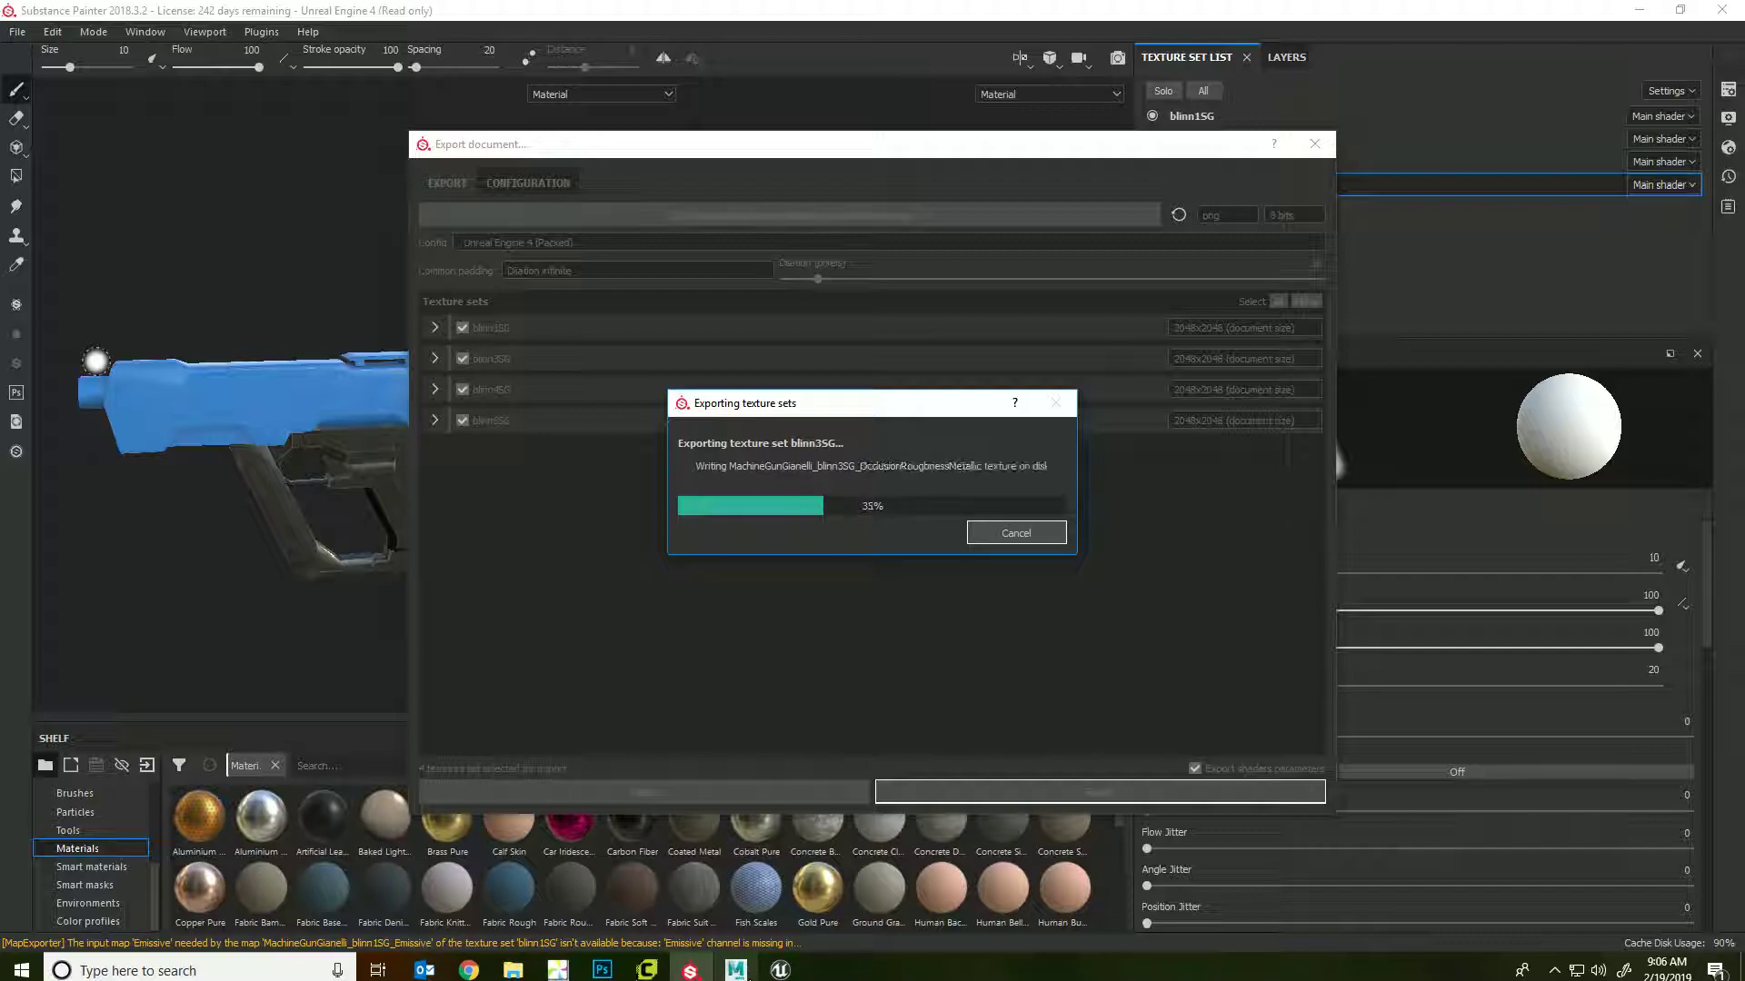
- Switch to Maya, deselect the gun mesh and look at it in the perspective view
left_click(755, 969)
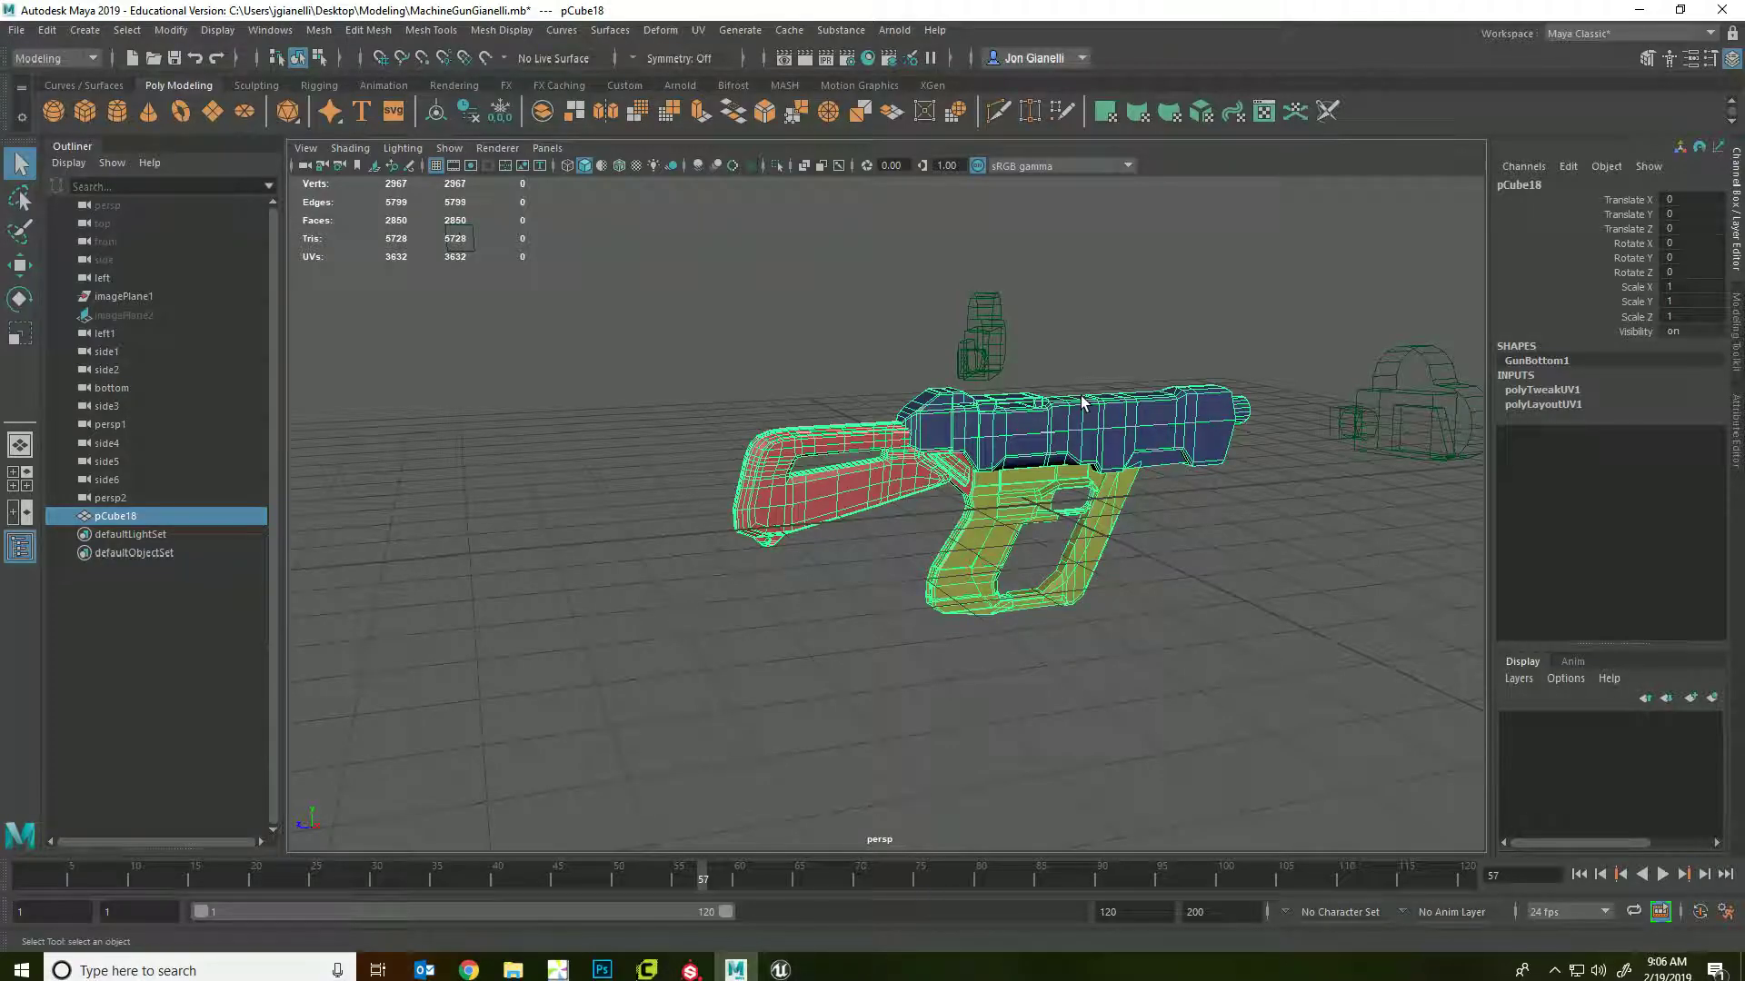
left_click(1183, 264)
left_click_drag(1303, 419, 958, 618, "alt")
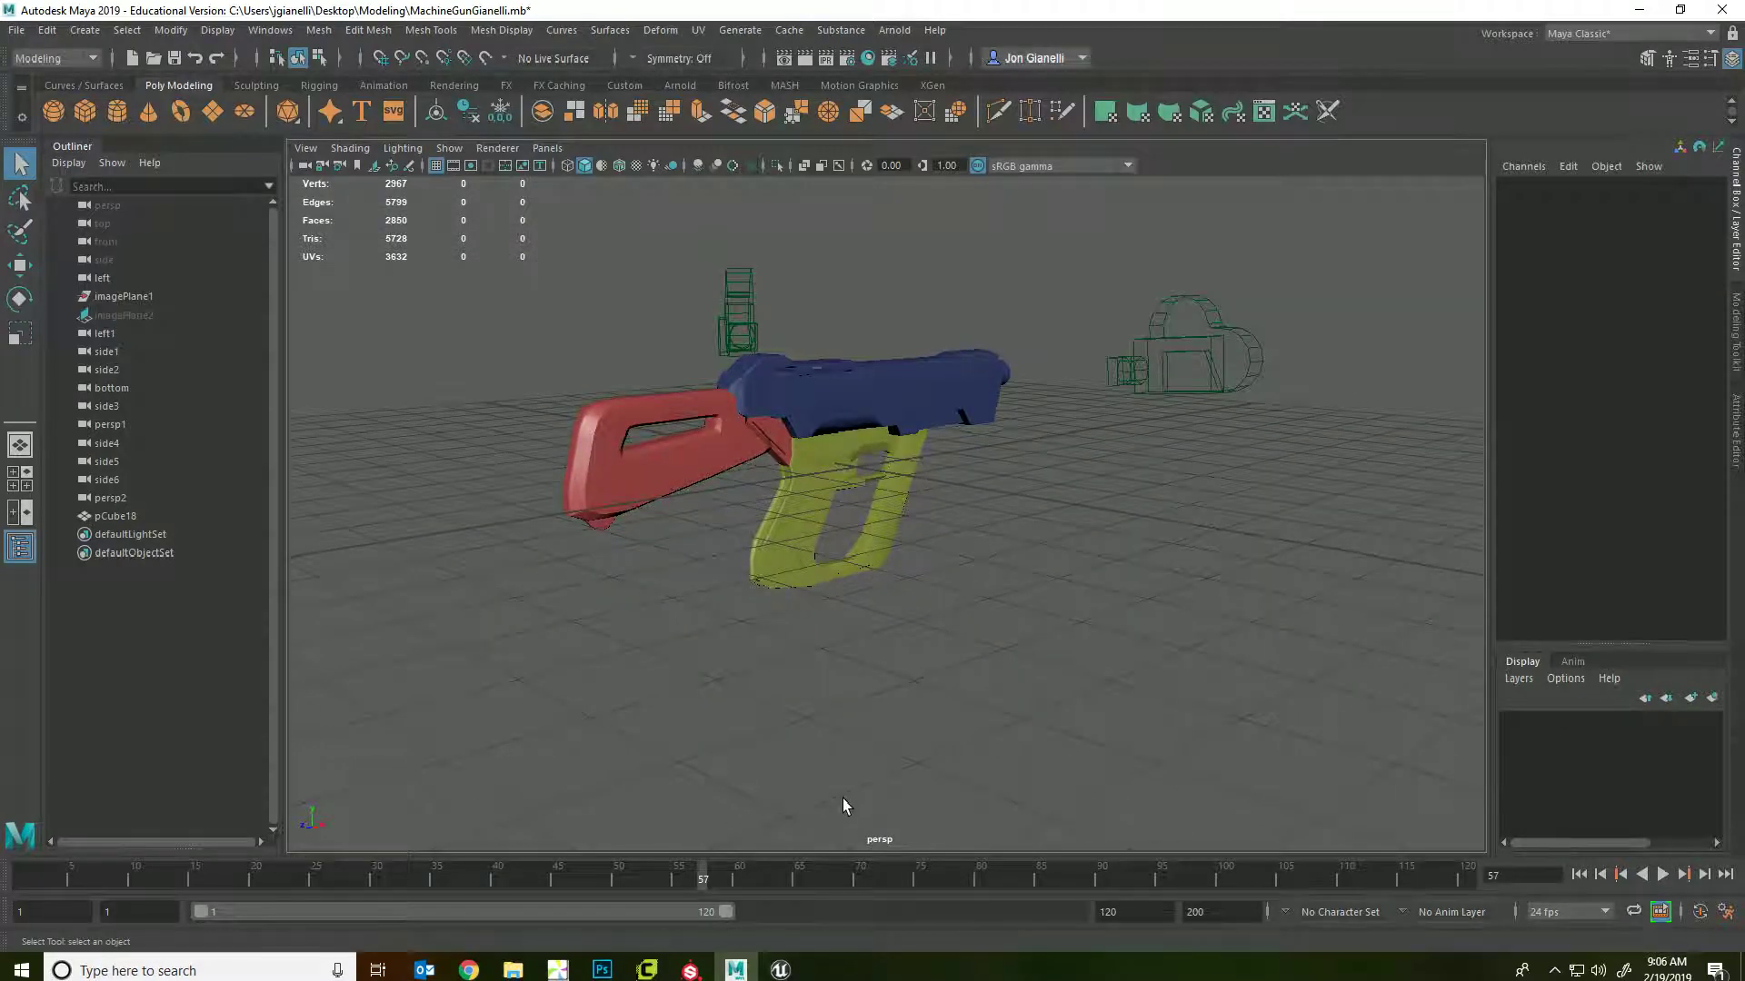
- Switch to Unreal Editor and expand the SampleContent folder under FPSWizard Content, checking ExampleBlueprints on the way
left_click(782, 971)
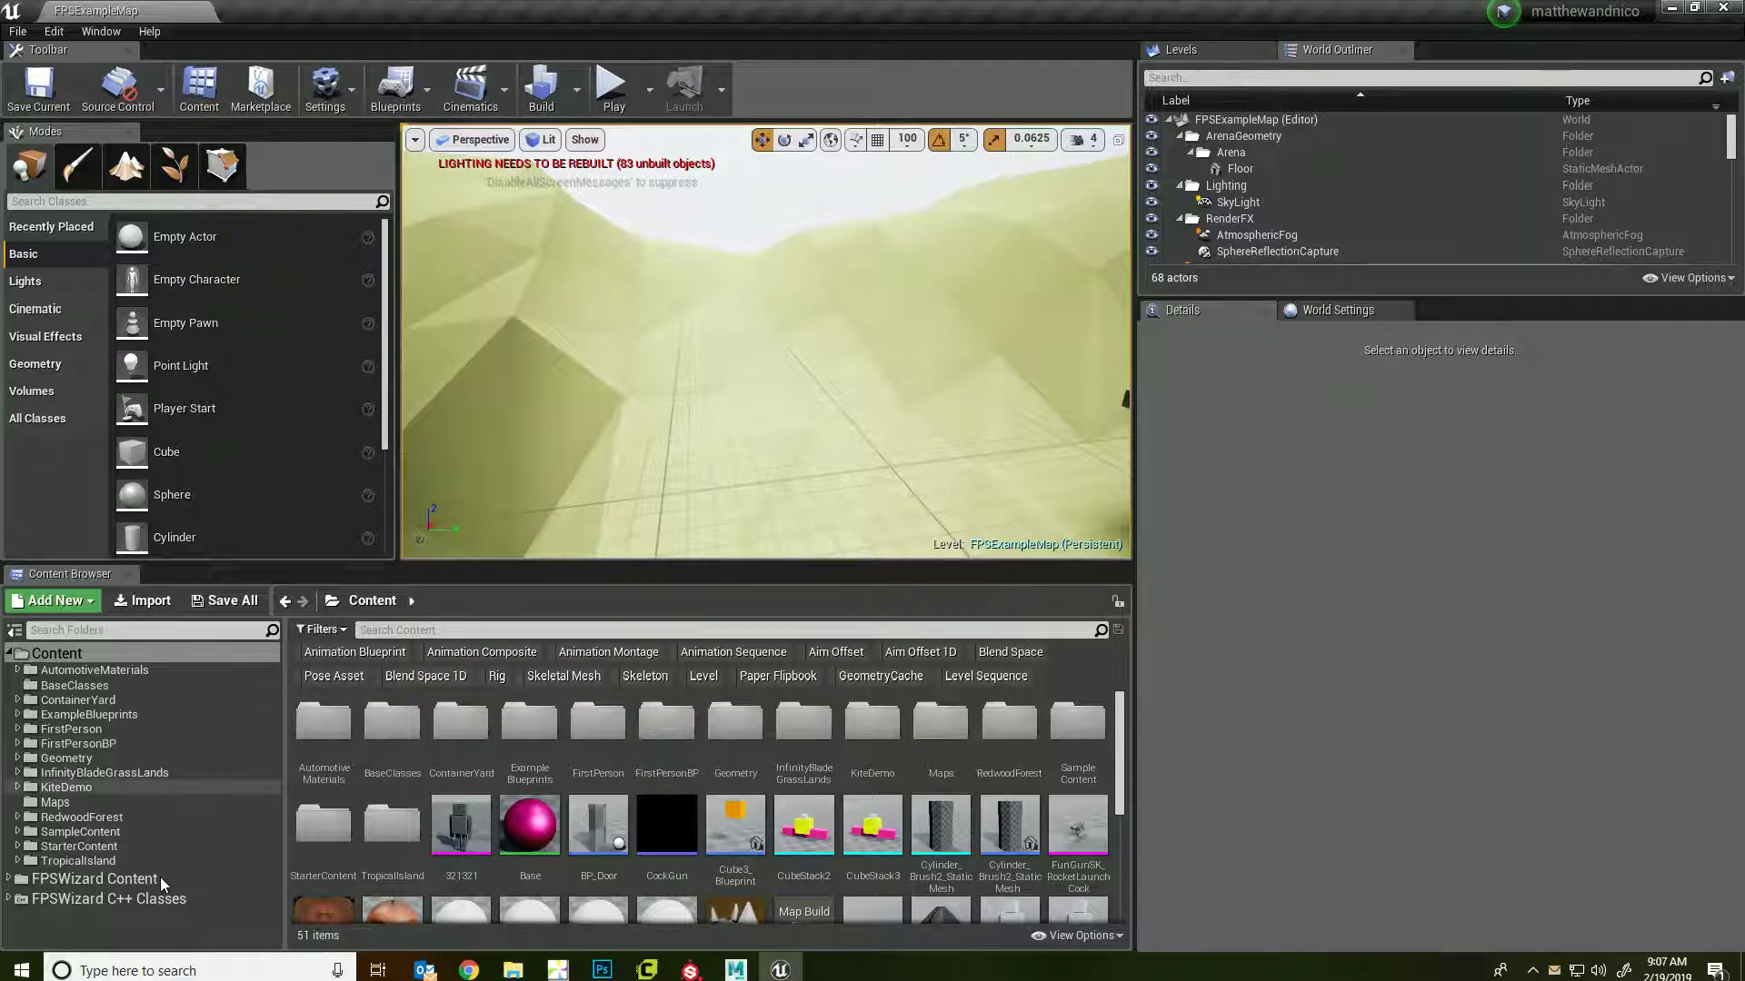
left_click(160, 881)
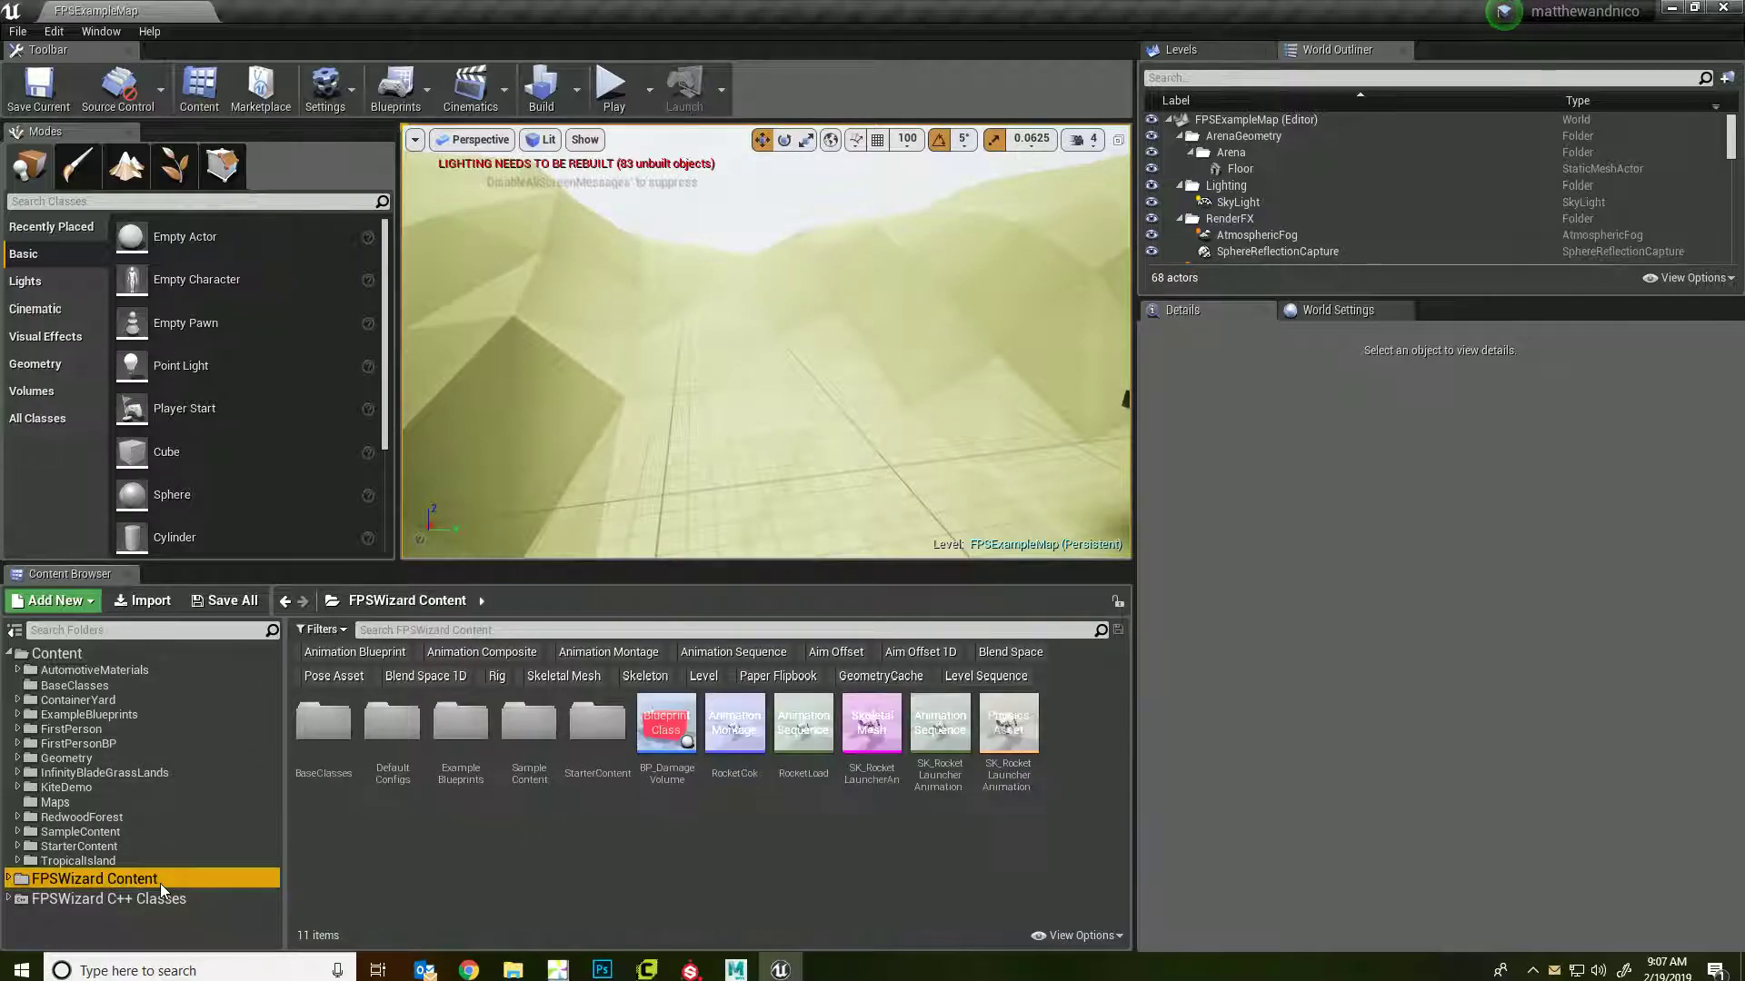
left_click(10, 880)
scroll(149, 828, "down", 1)
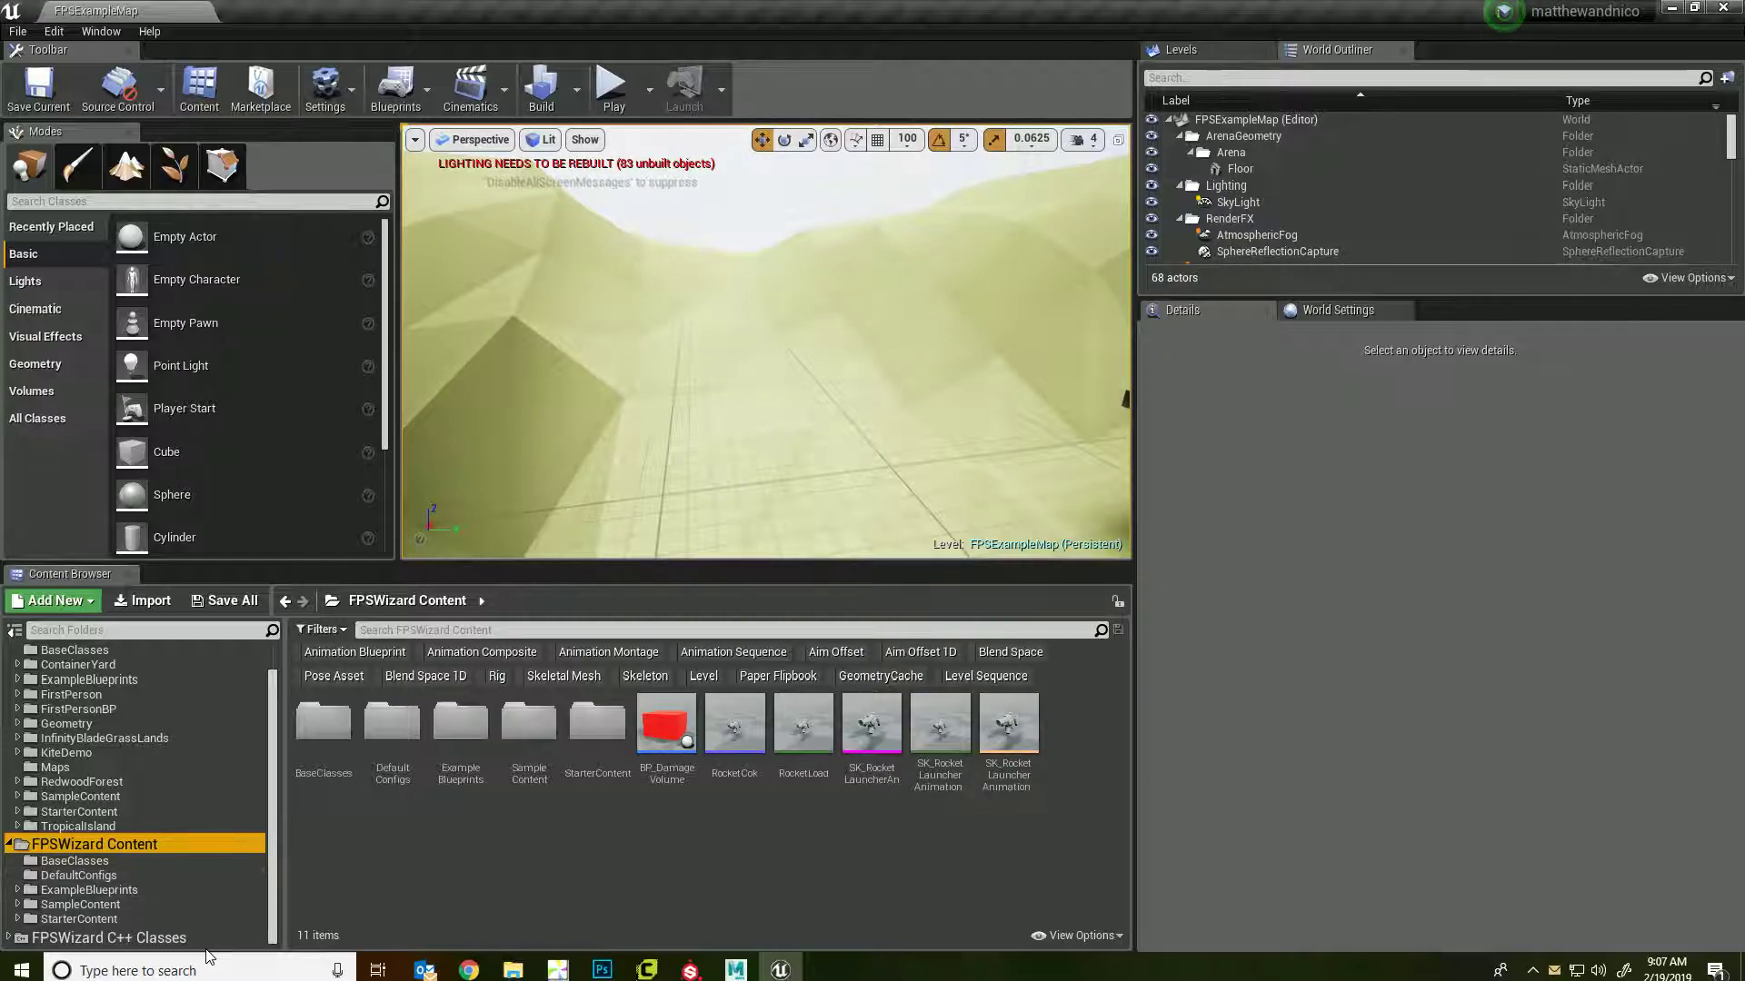
left_click(140, 886)
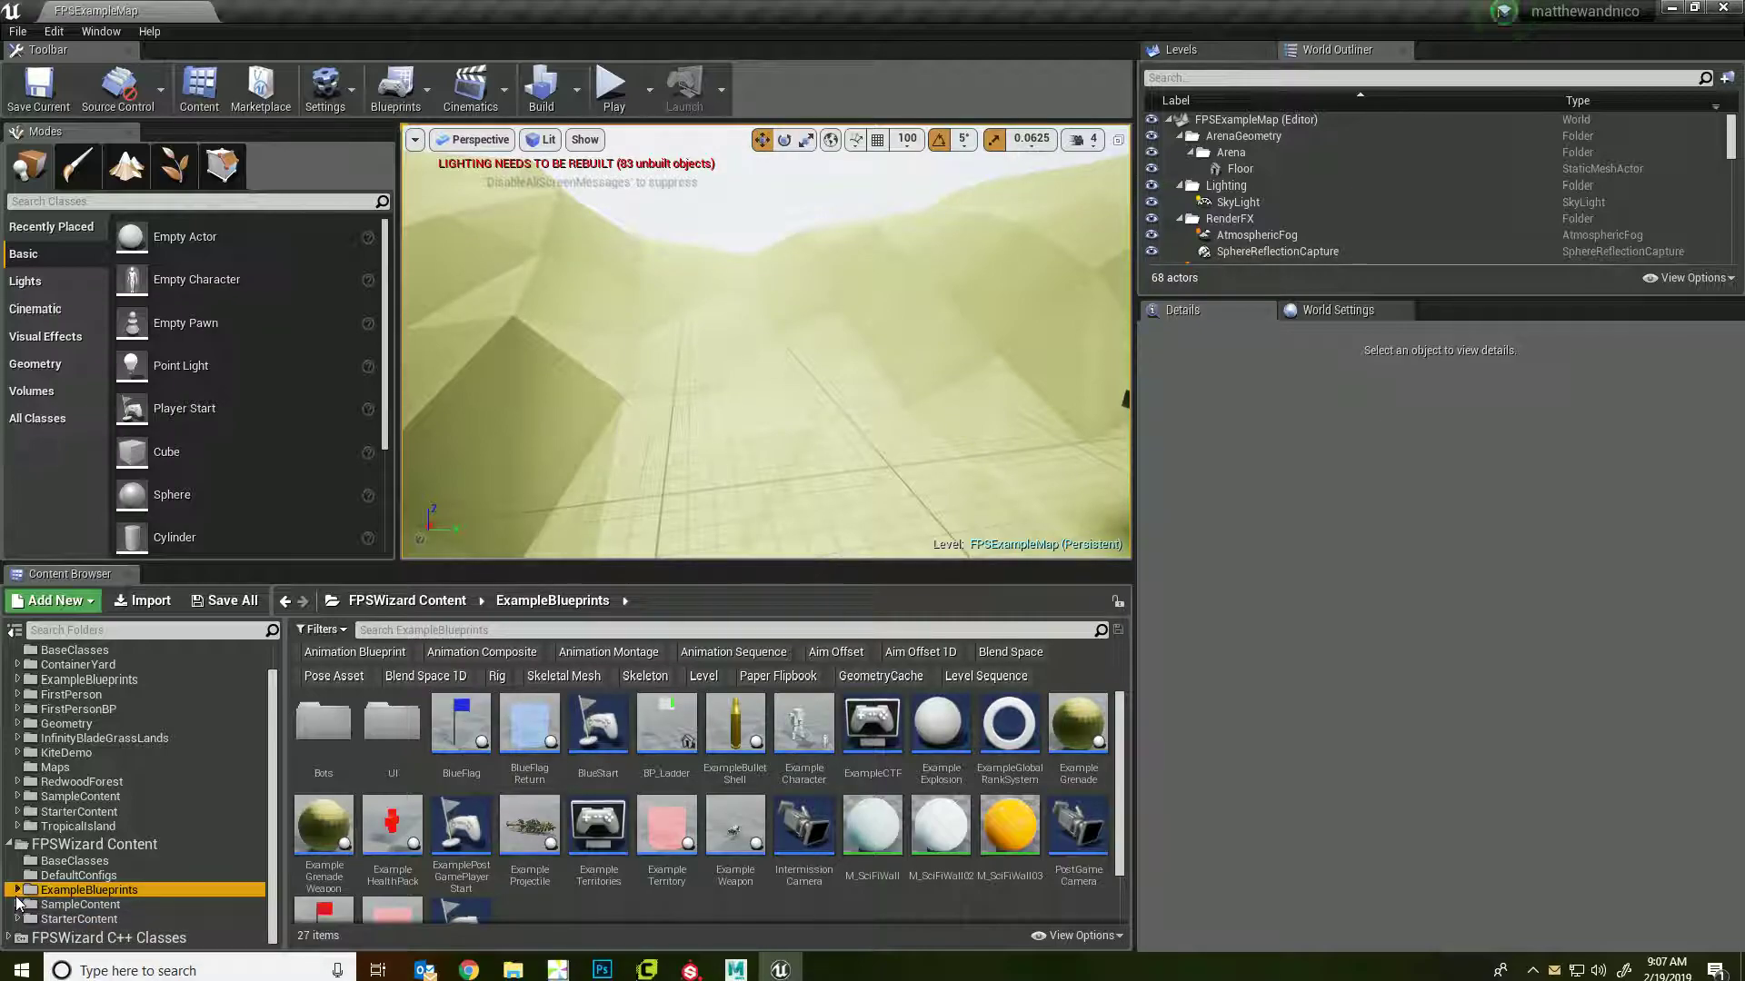
left_click(54, 905)
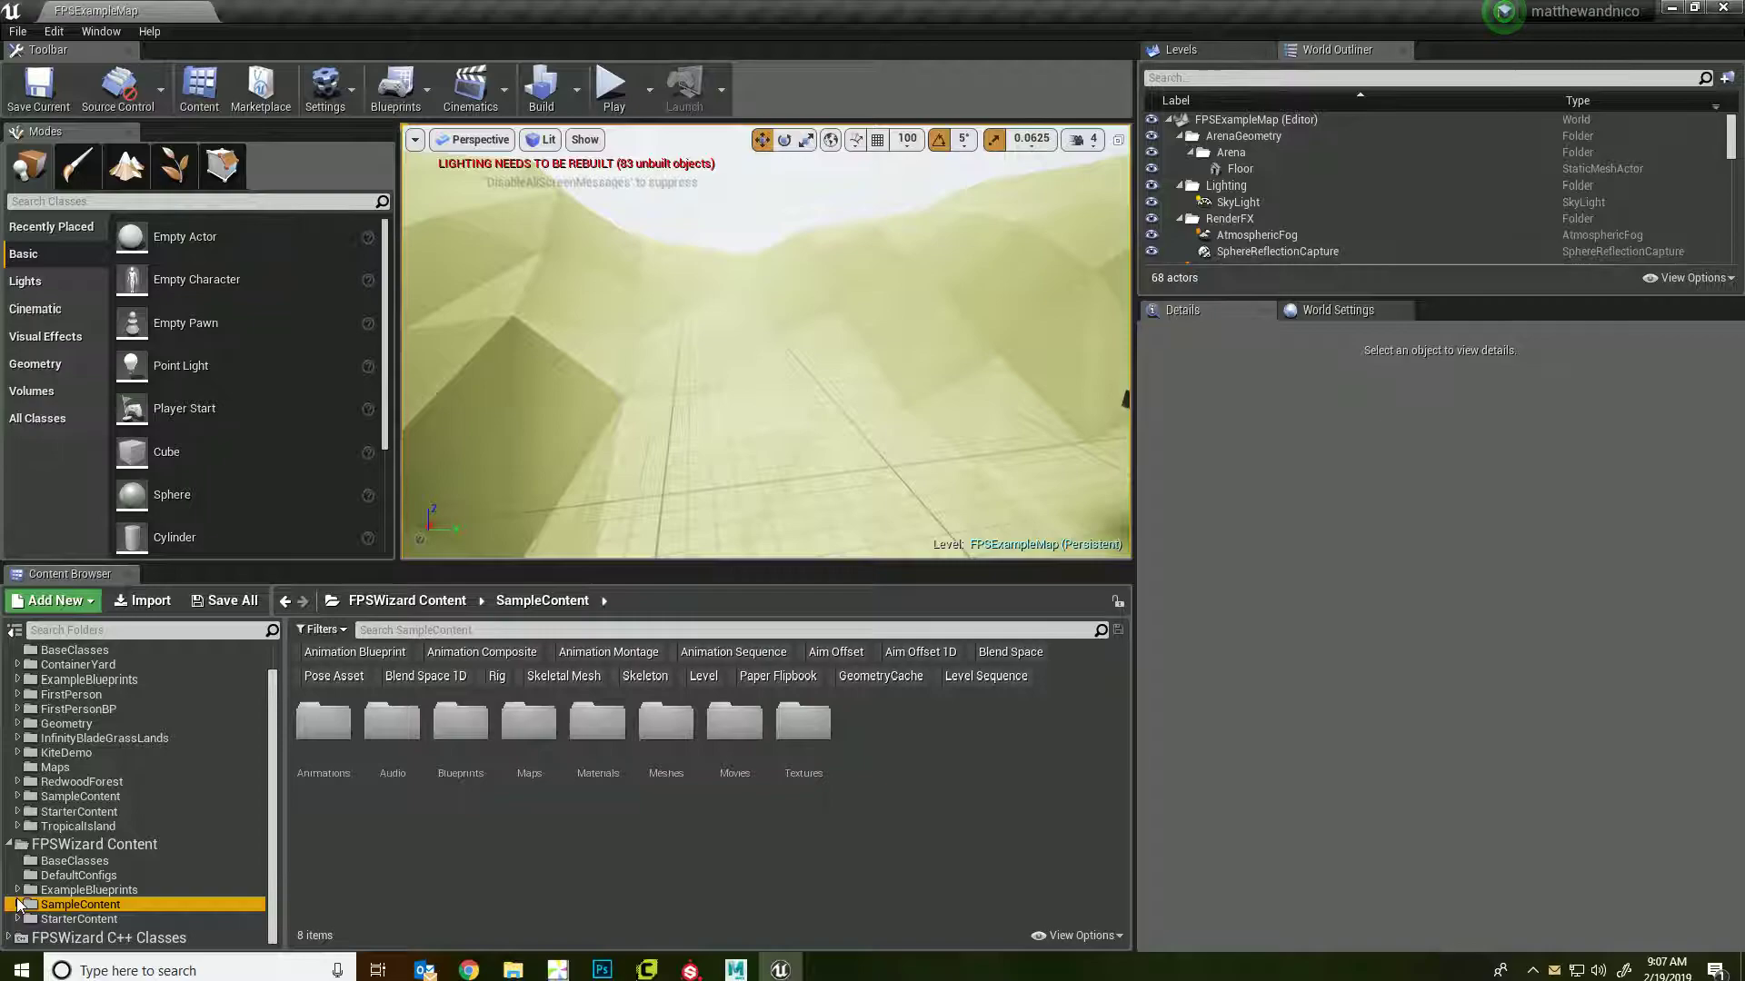
left_click(17, 905)
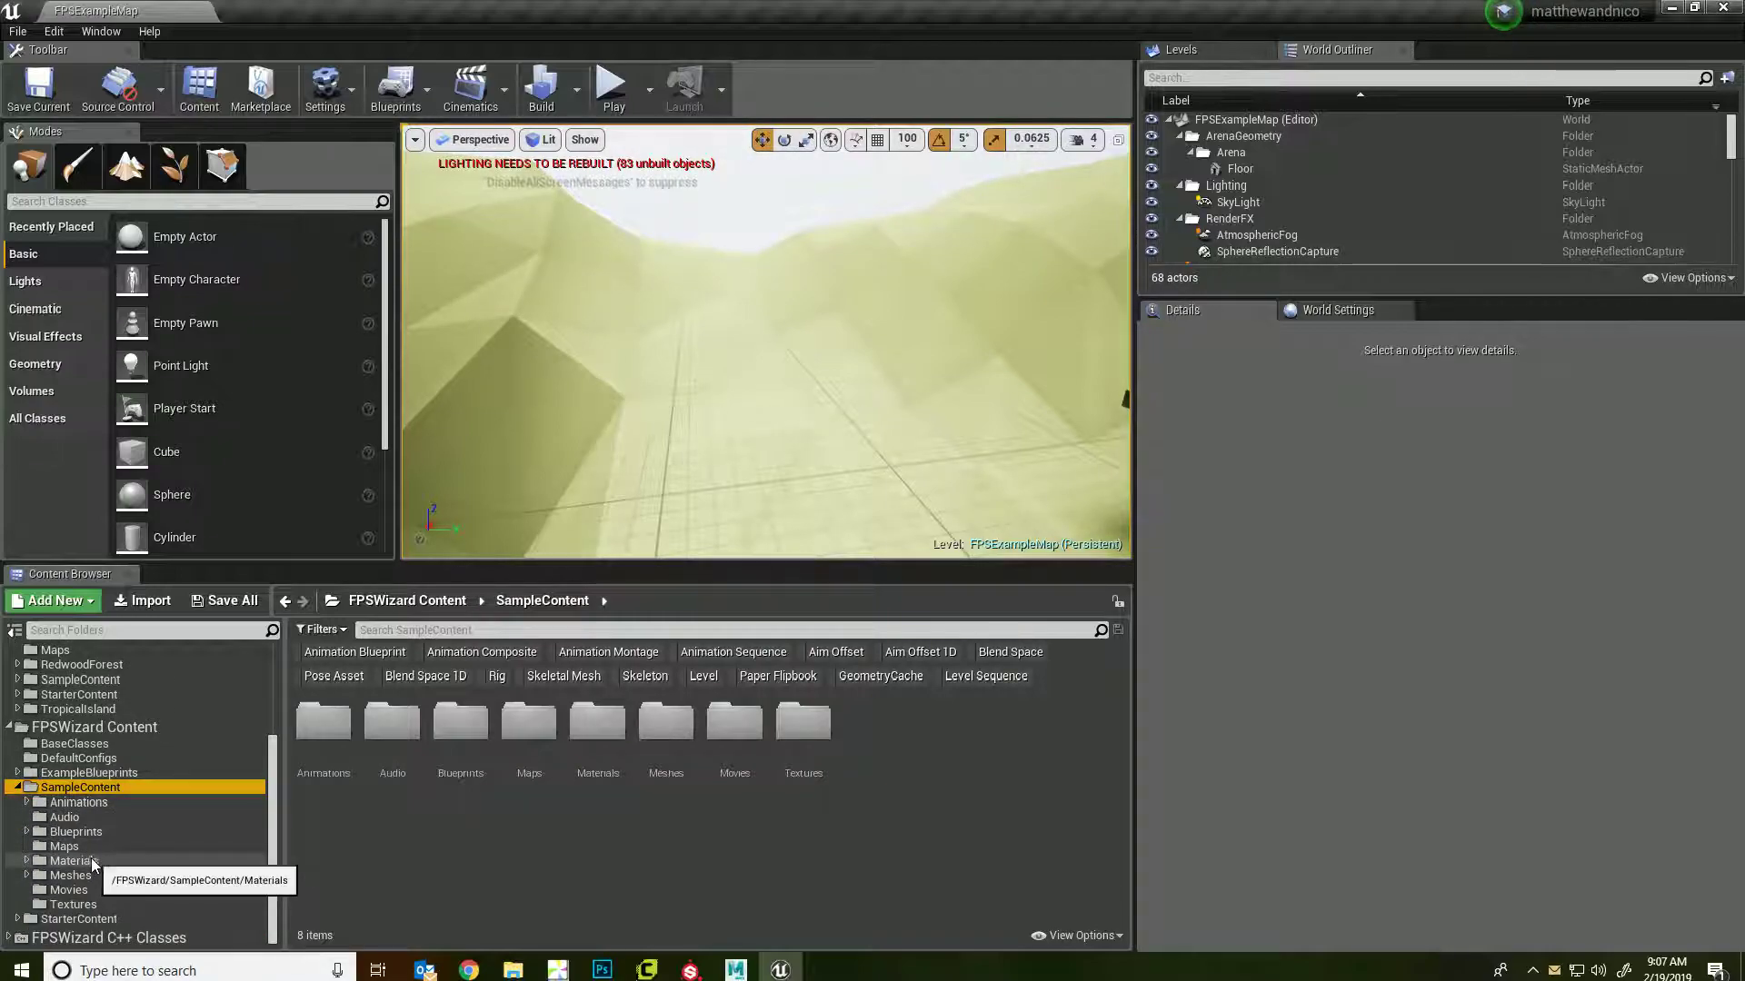
- Expand the Meshes folder under SampleContent and examine its FPWeapon subfolder and the weapon meshes it holds
left_click(92, 862)
left_click(102, 875)
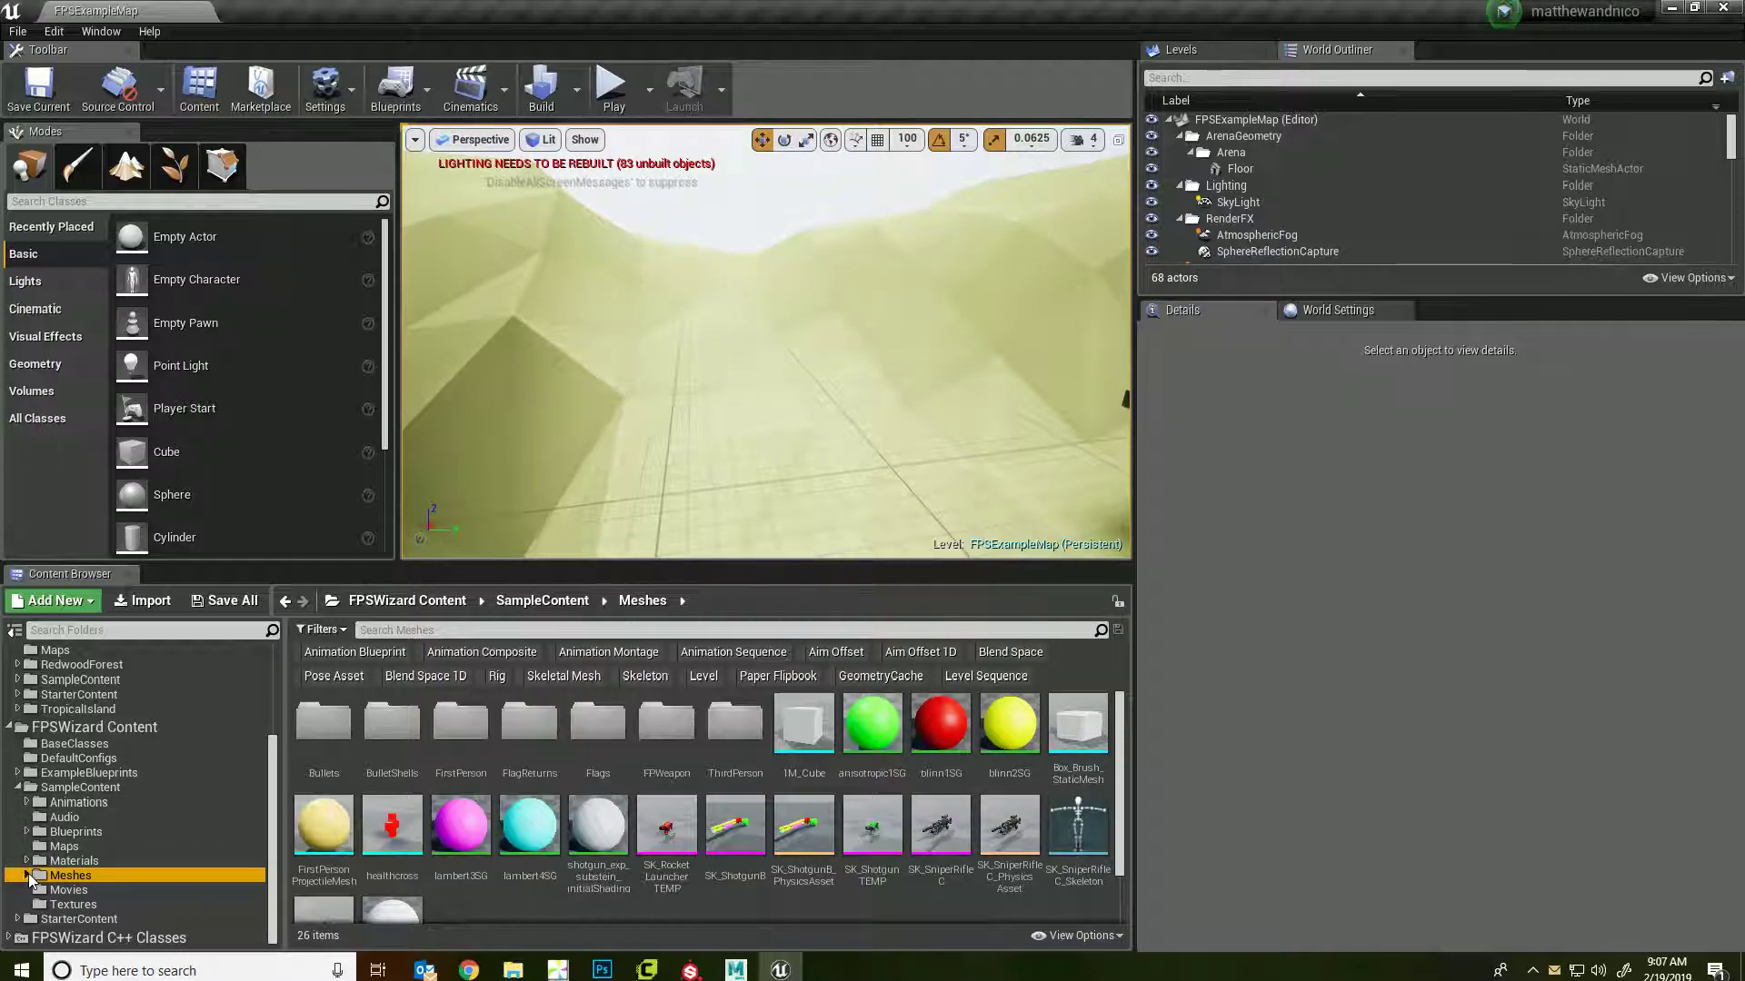
left_click(27, 876)
left_click(120, 872)
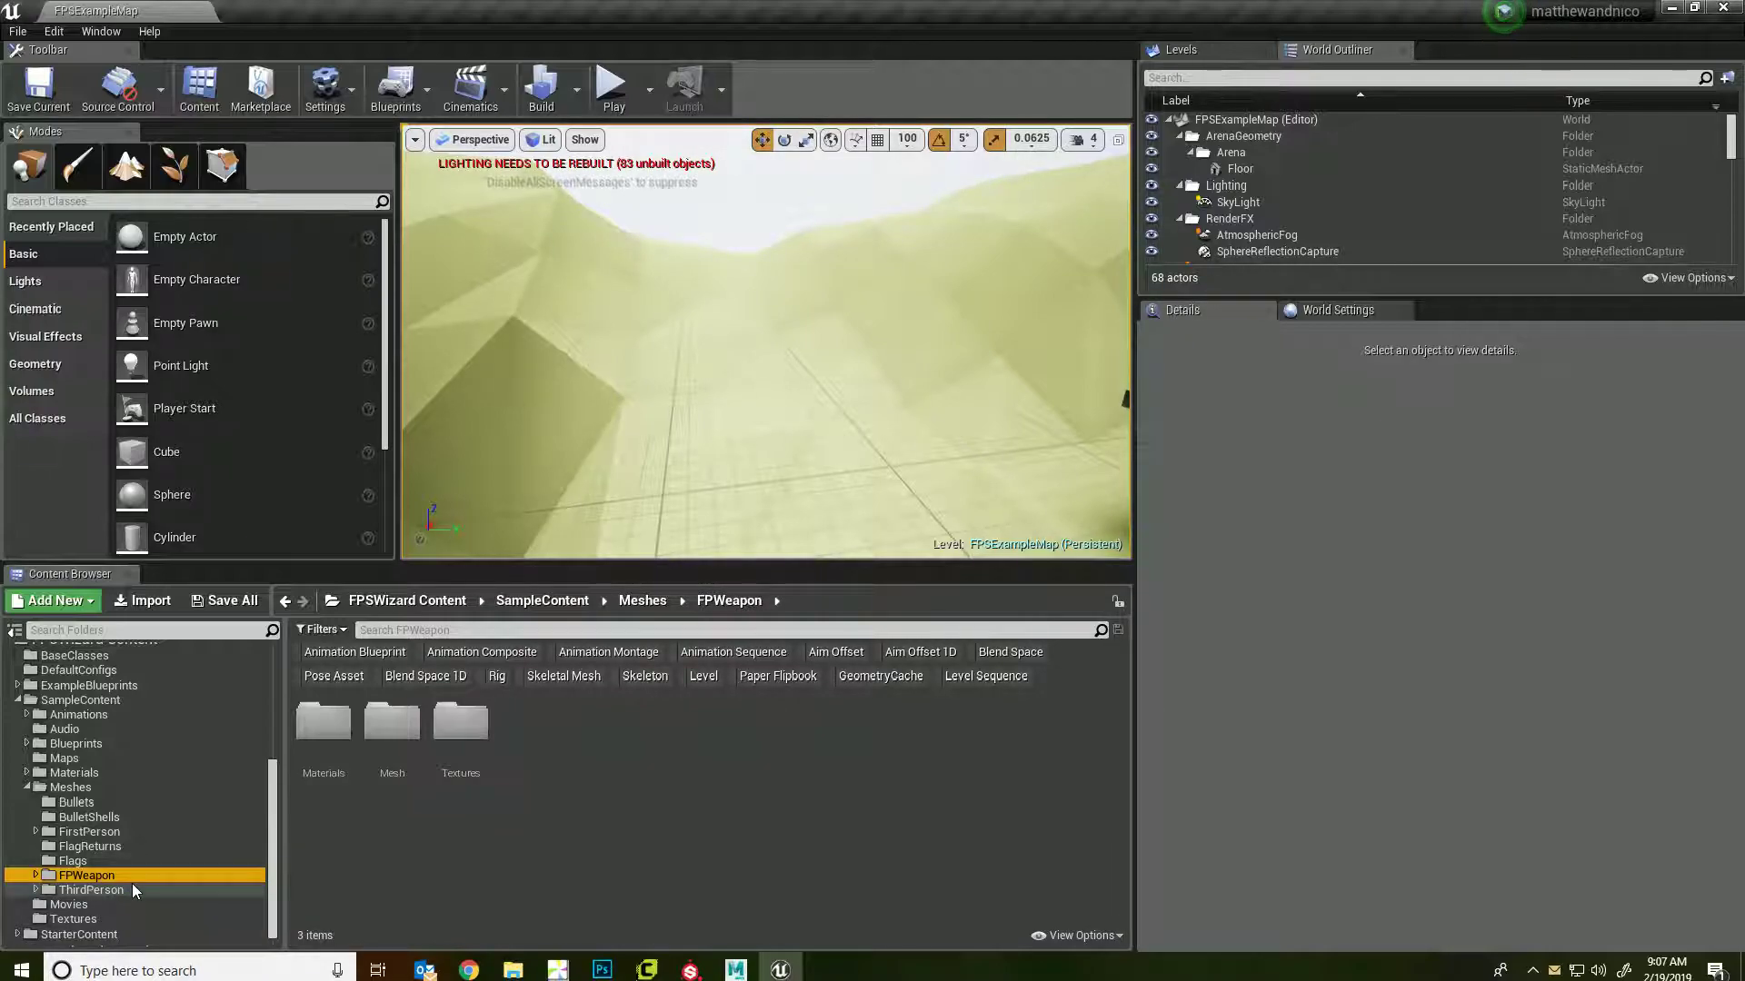
left_click(112, 787)
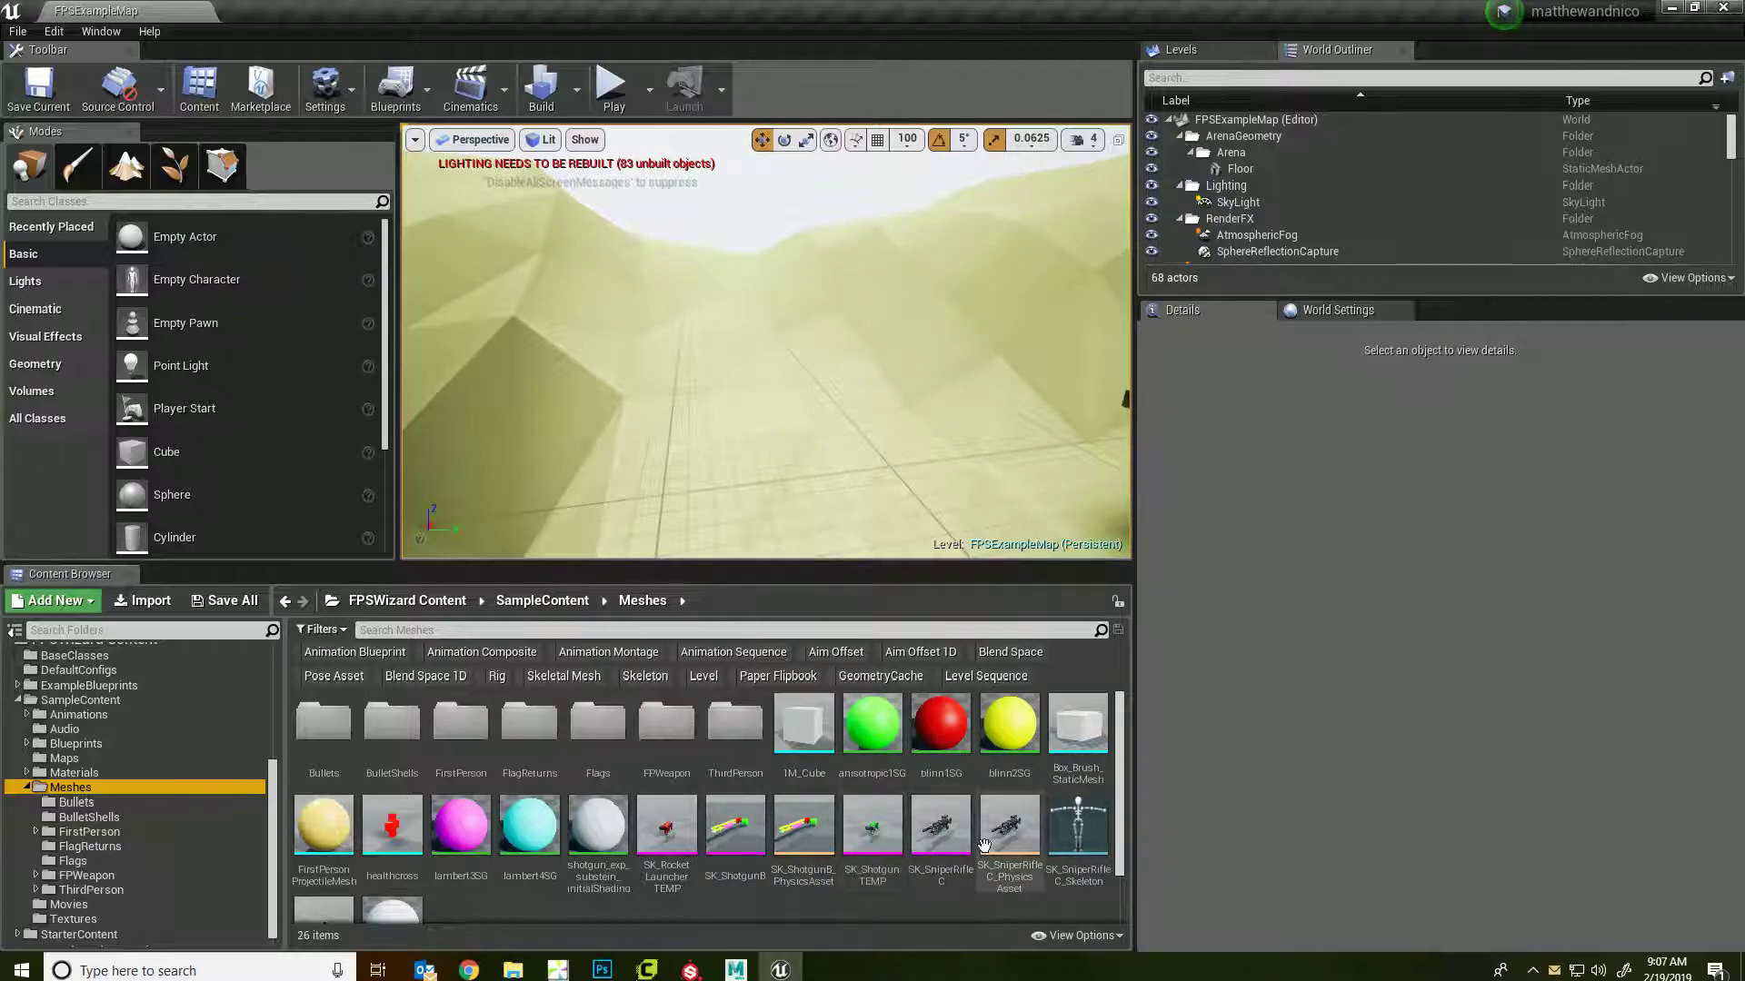
scroll(893, 899, "down", 1)
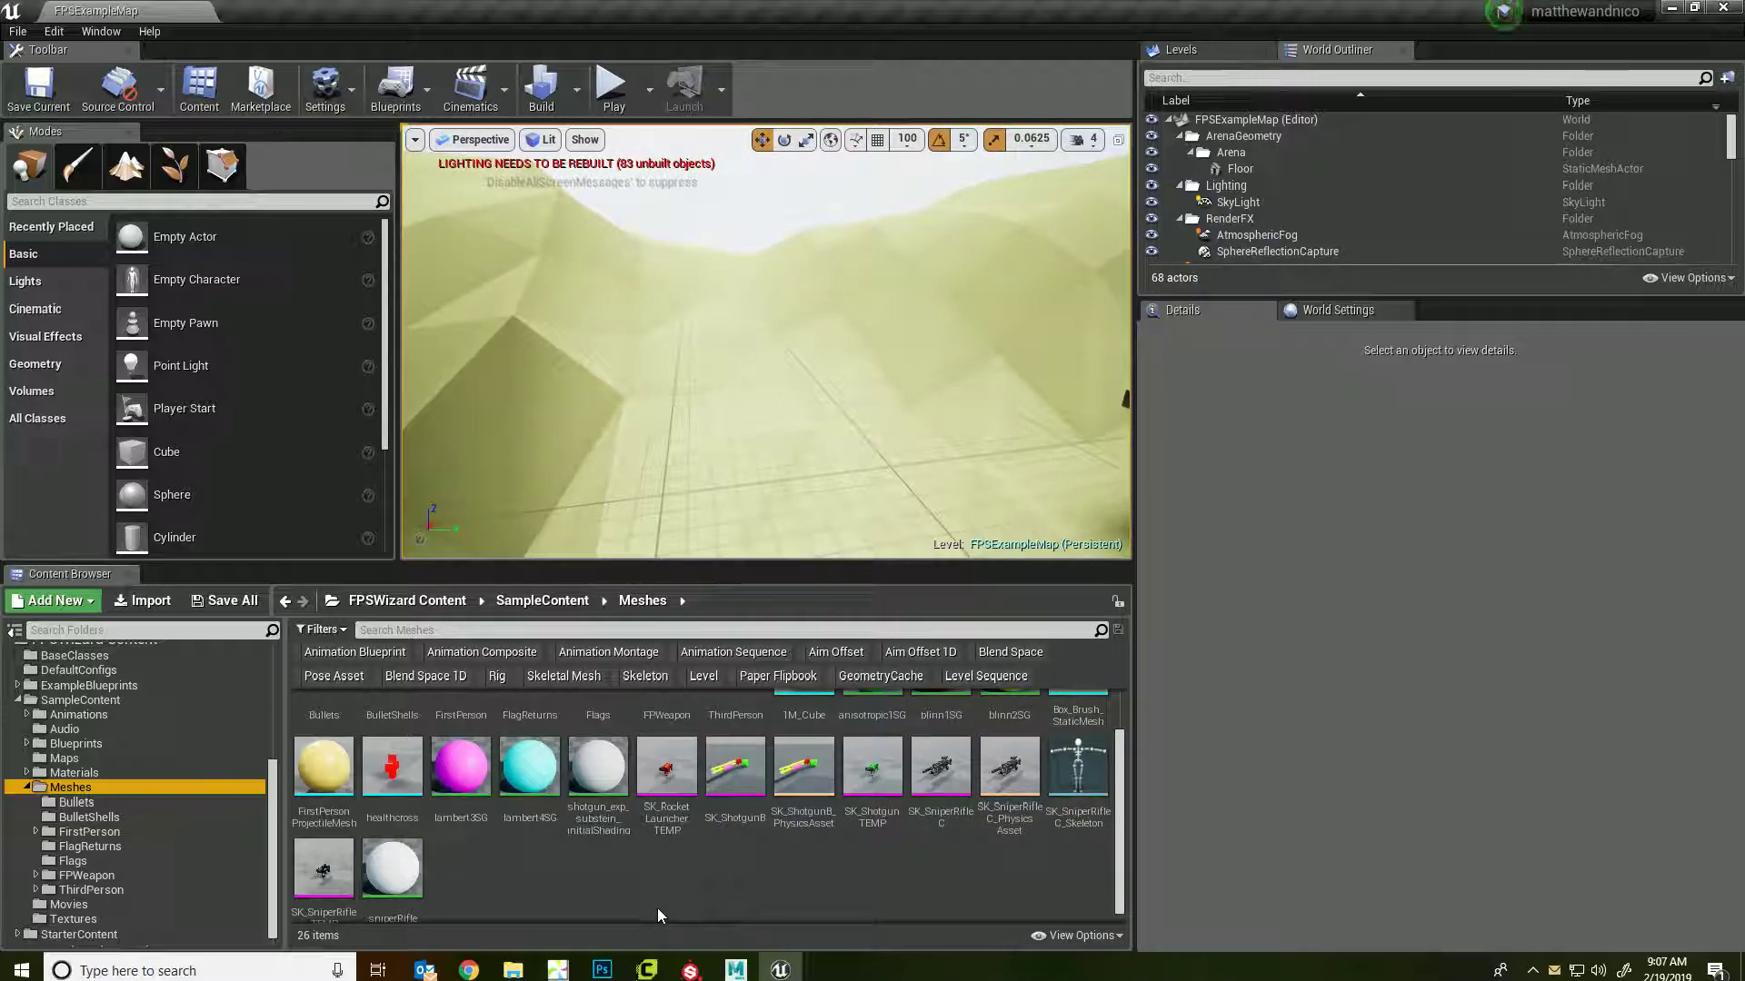
scroll(650, 891, "down", 1)
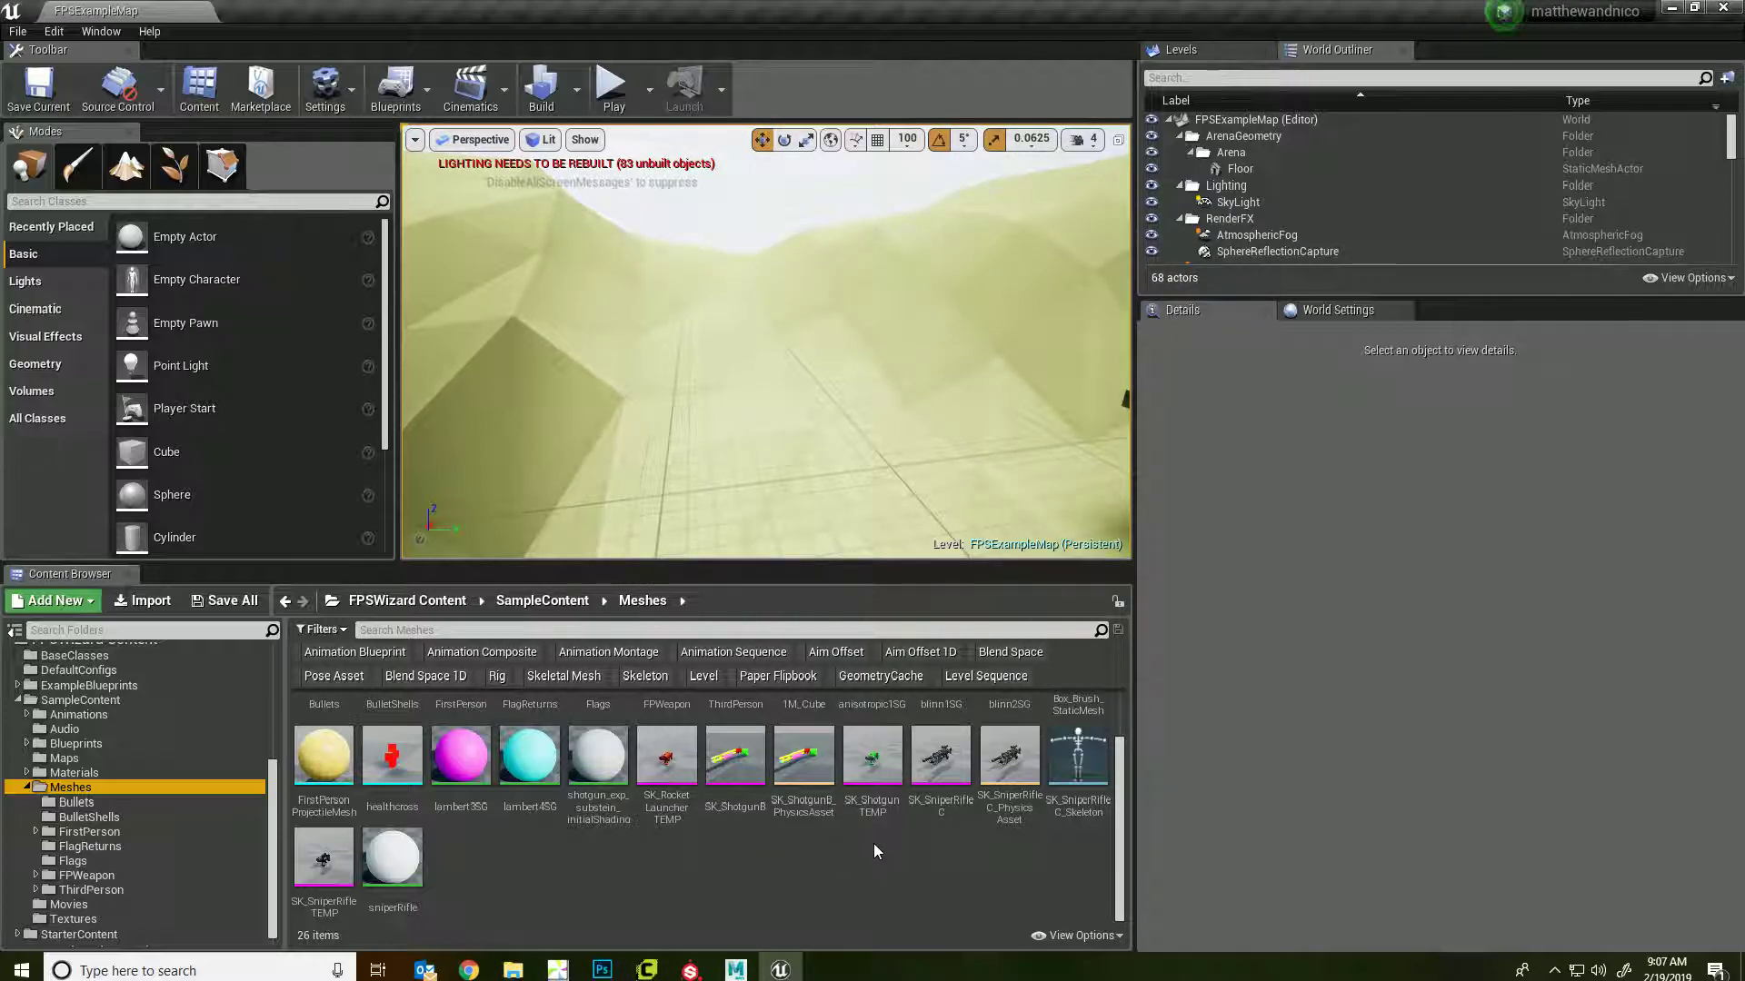
scroll(874, 843, "up", 3)
scroll(874, 842, "down", 3)
scroll(874, 842, "up", 3)
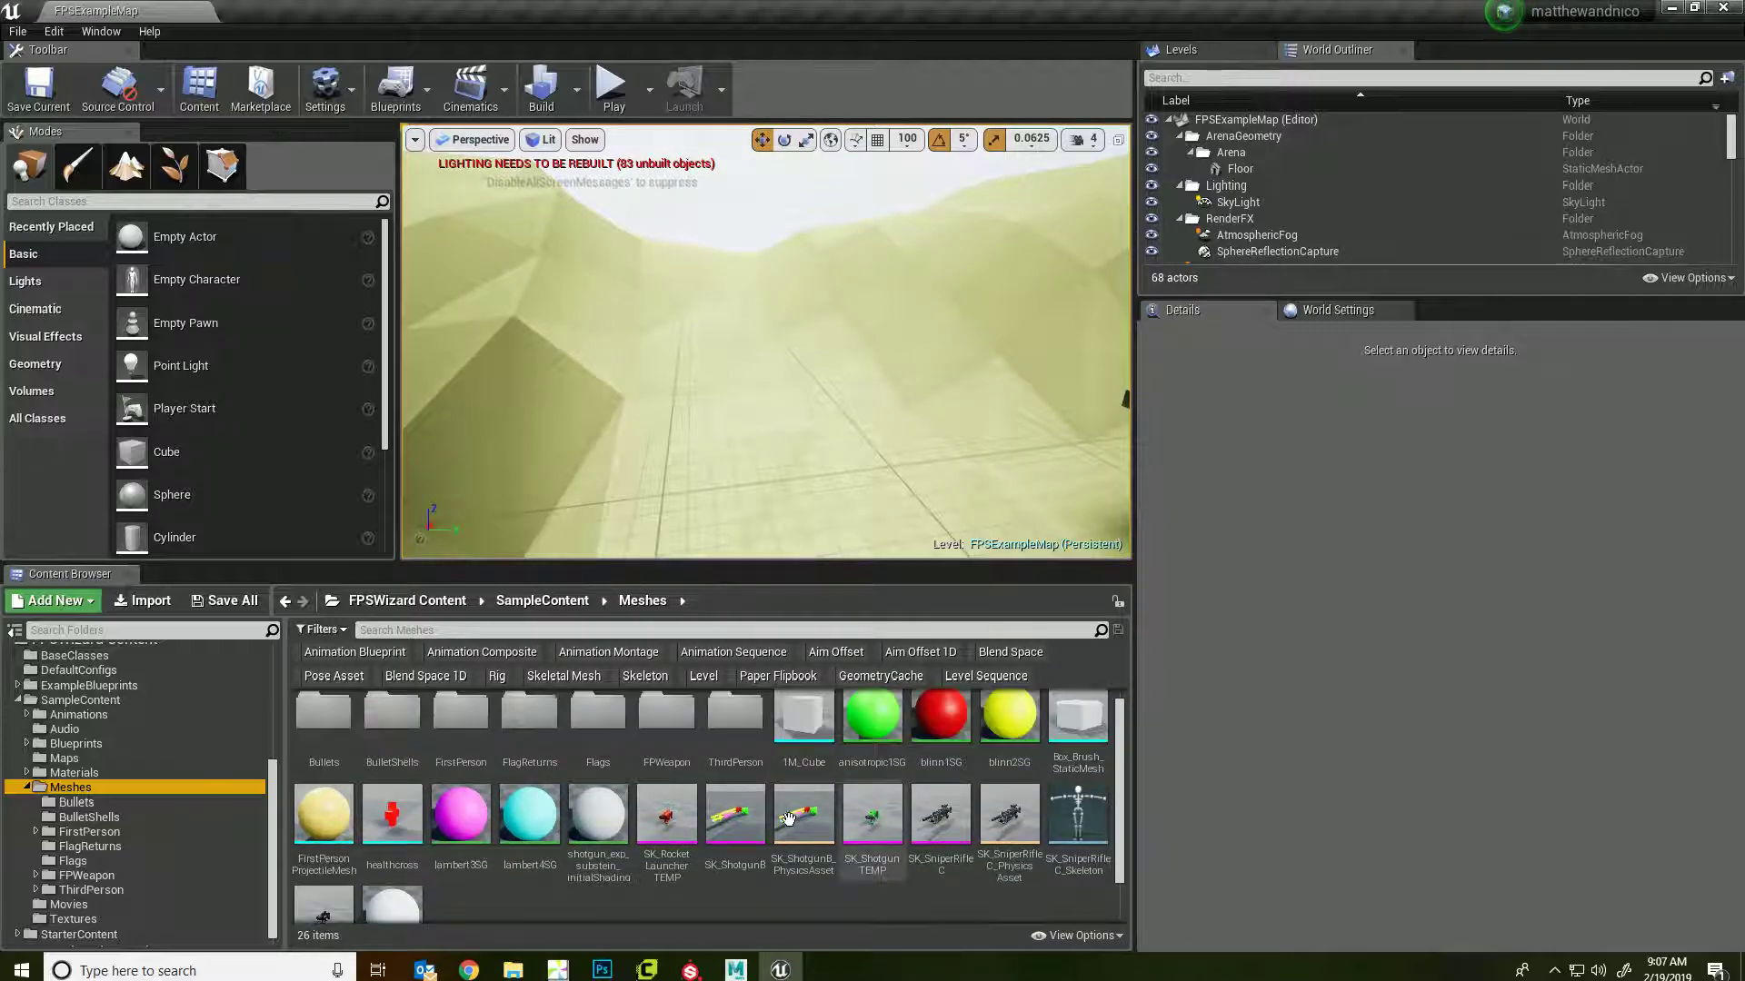
- View the SK_FPGun skeletal mesh from the FPWeapon Mesh folder without regenerating its skeleton, and close its editor
left_click(666, 727)
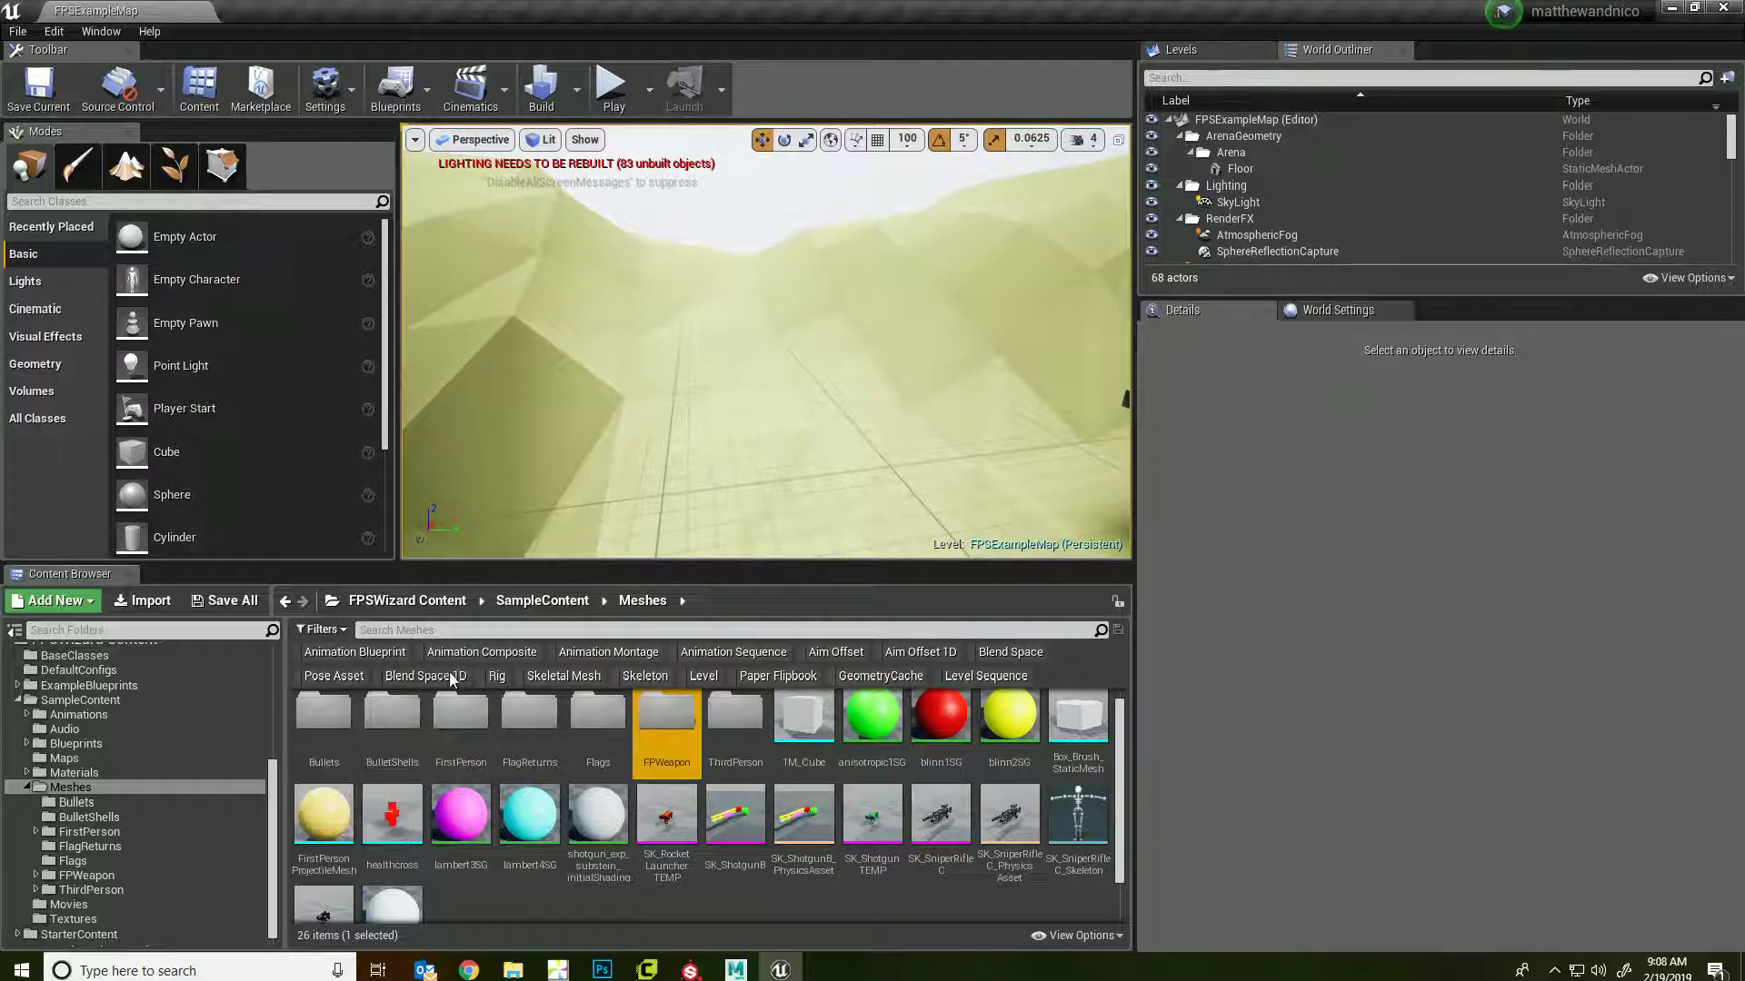
double_click(666, 717)
double_click(389, 718)
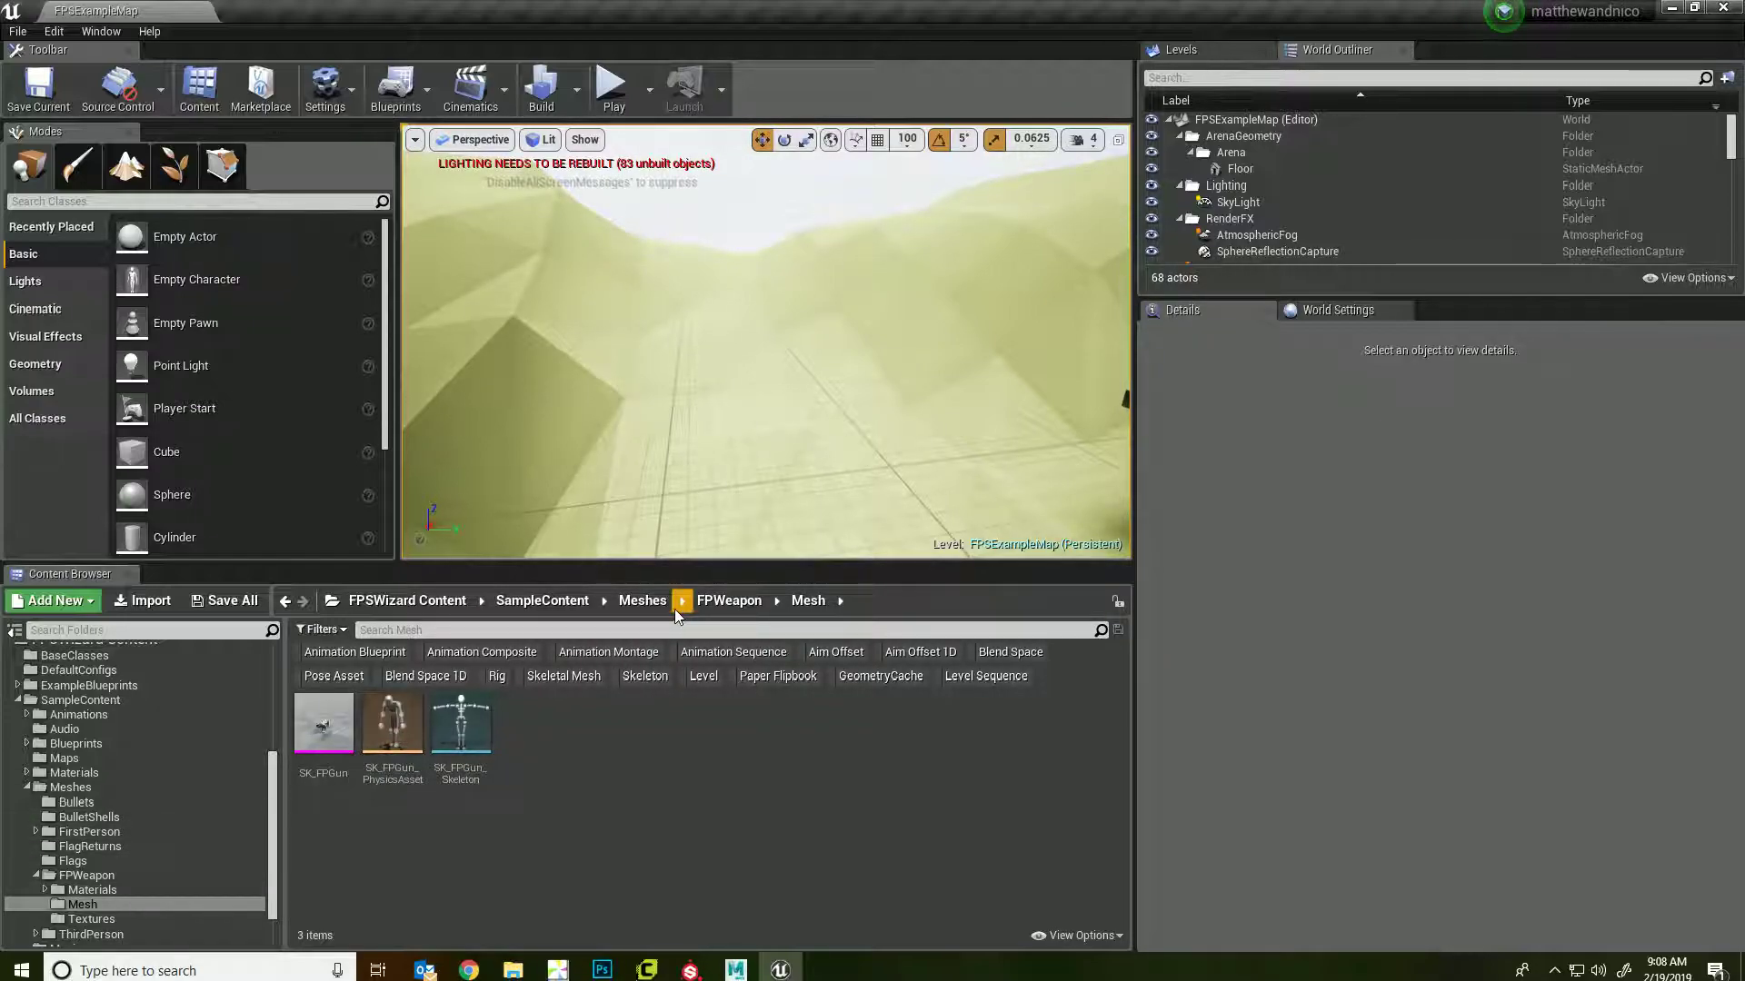
left_click(324, 726)
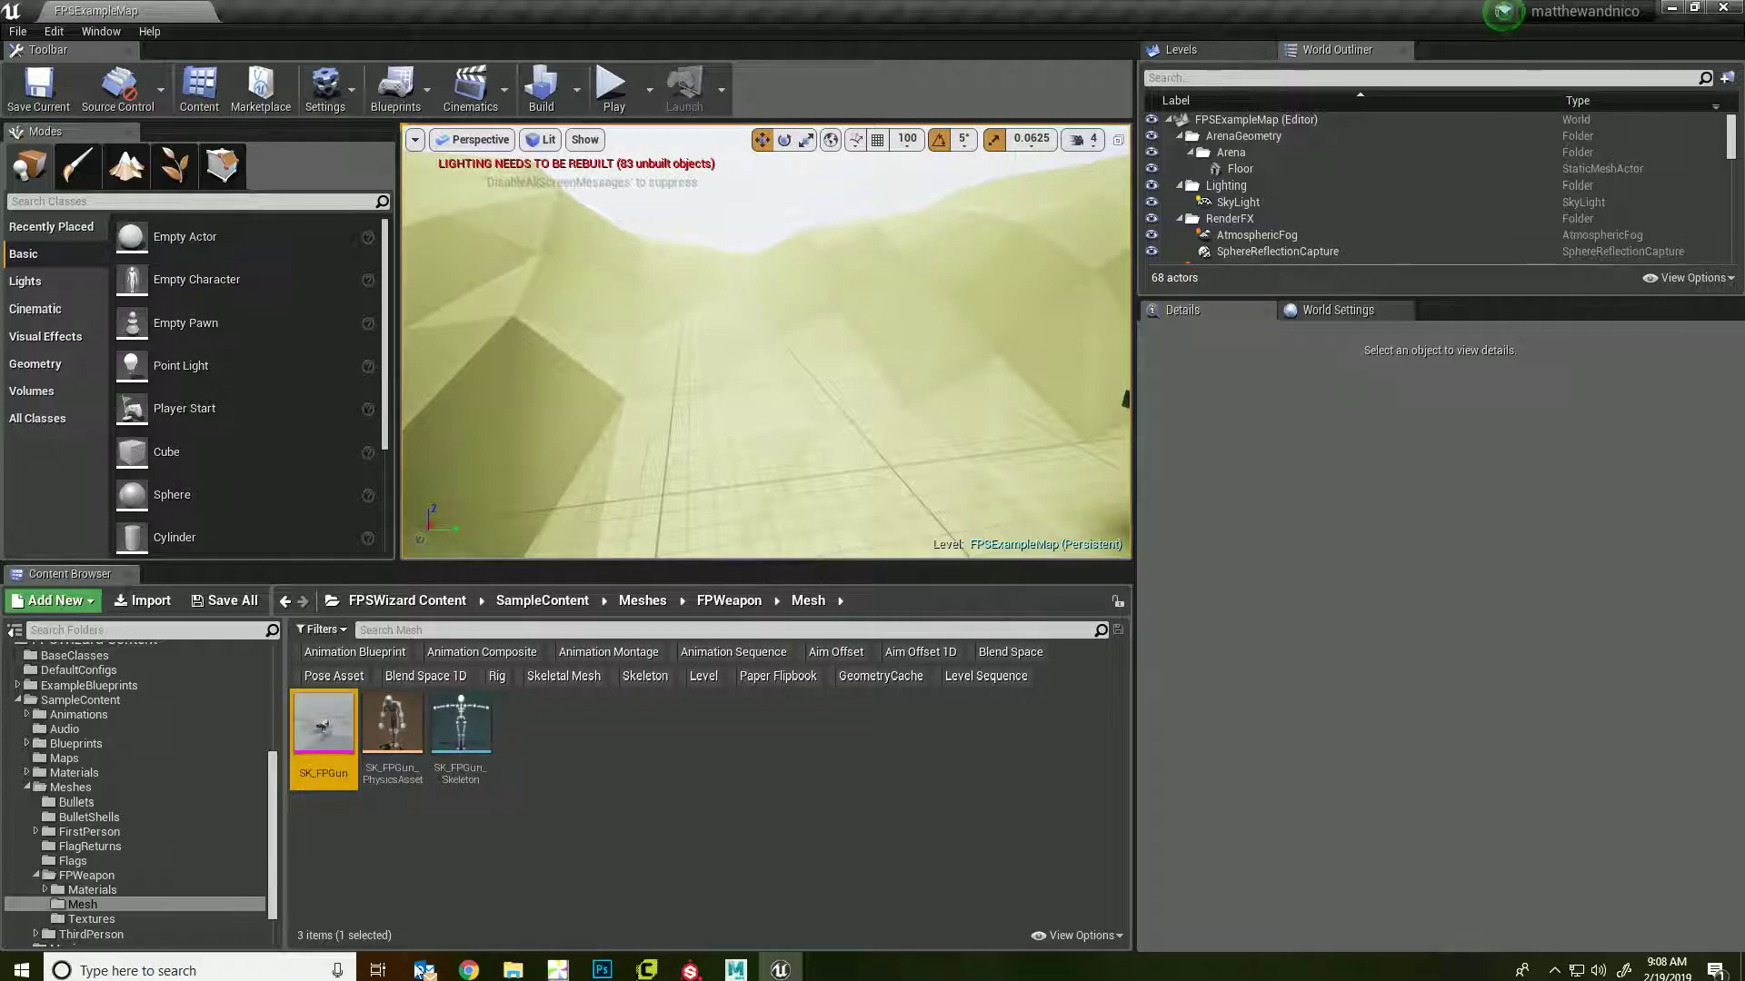
double_click(323, 732)
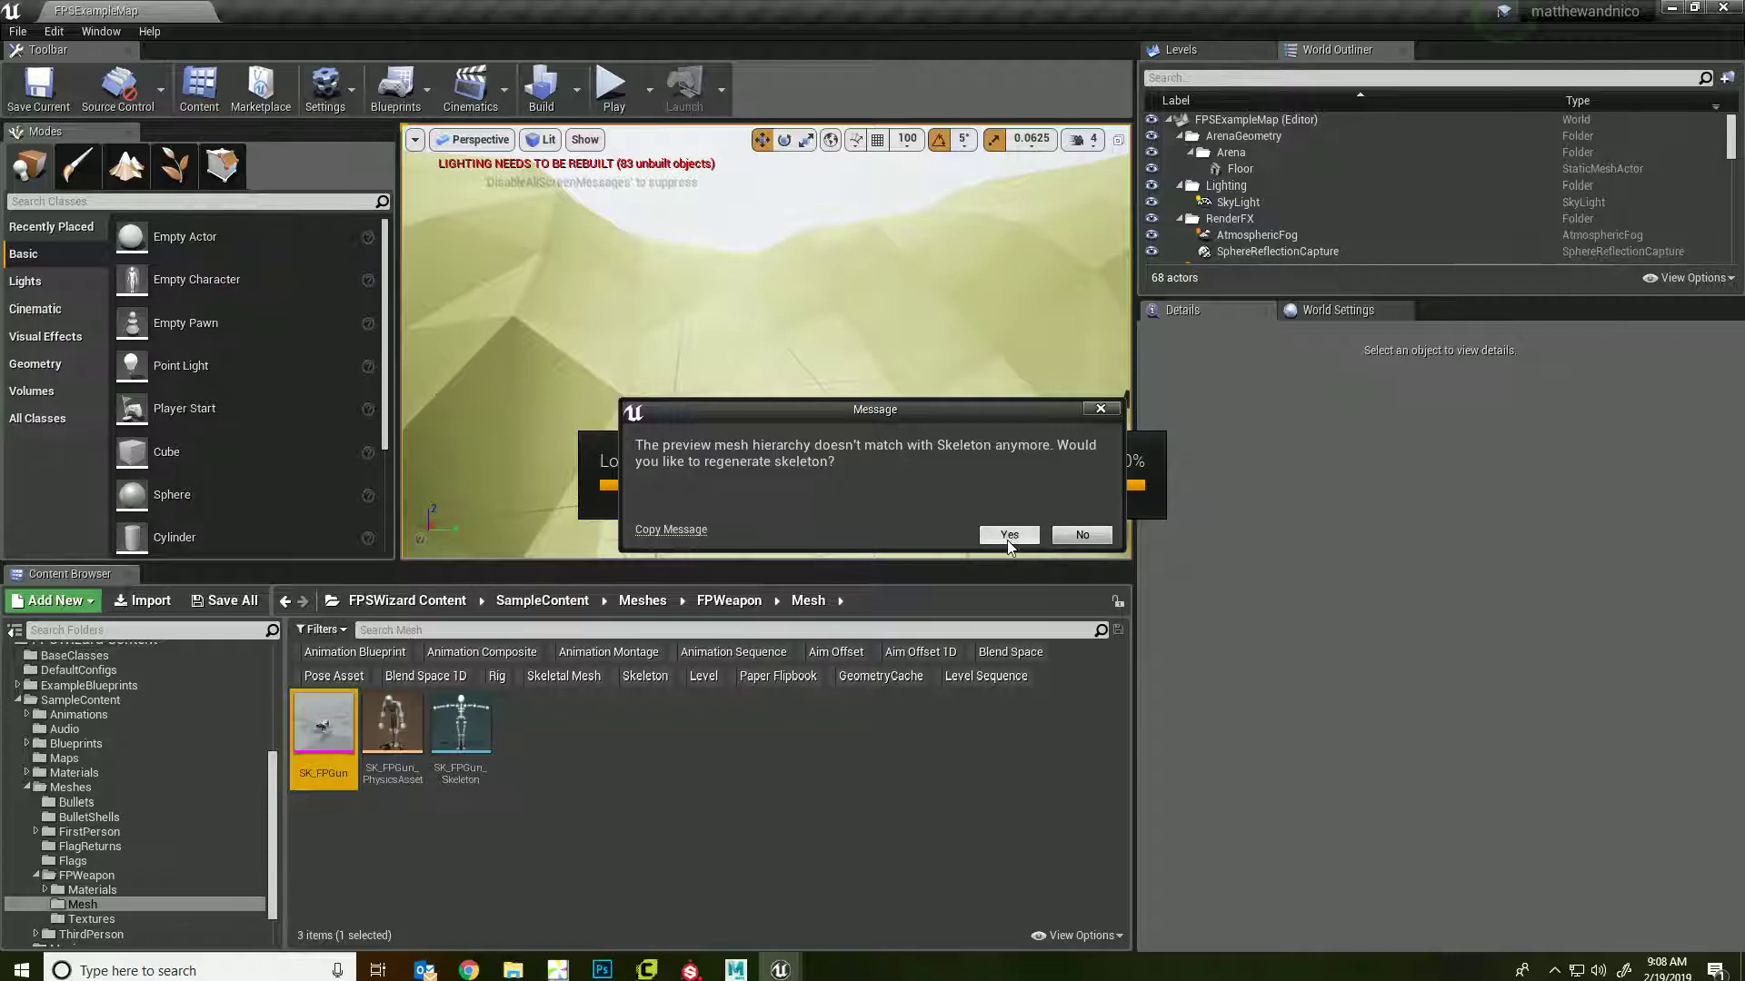
left_click(1065, 538)
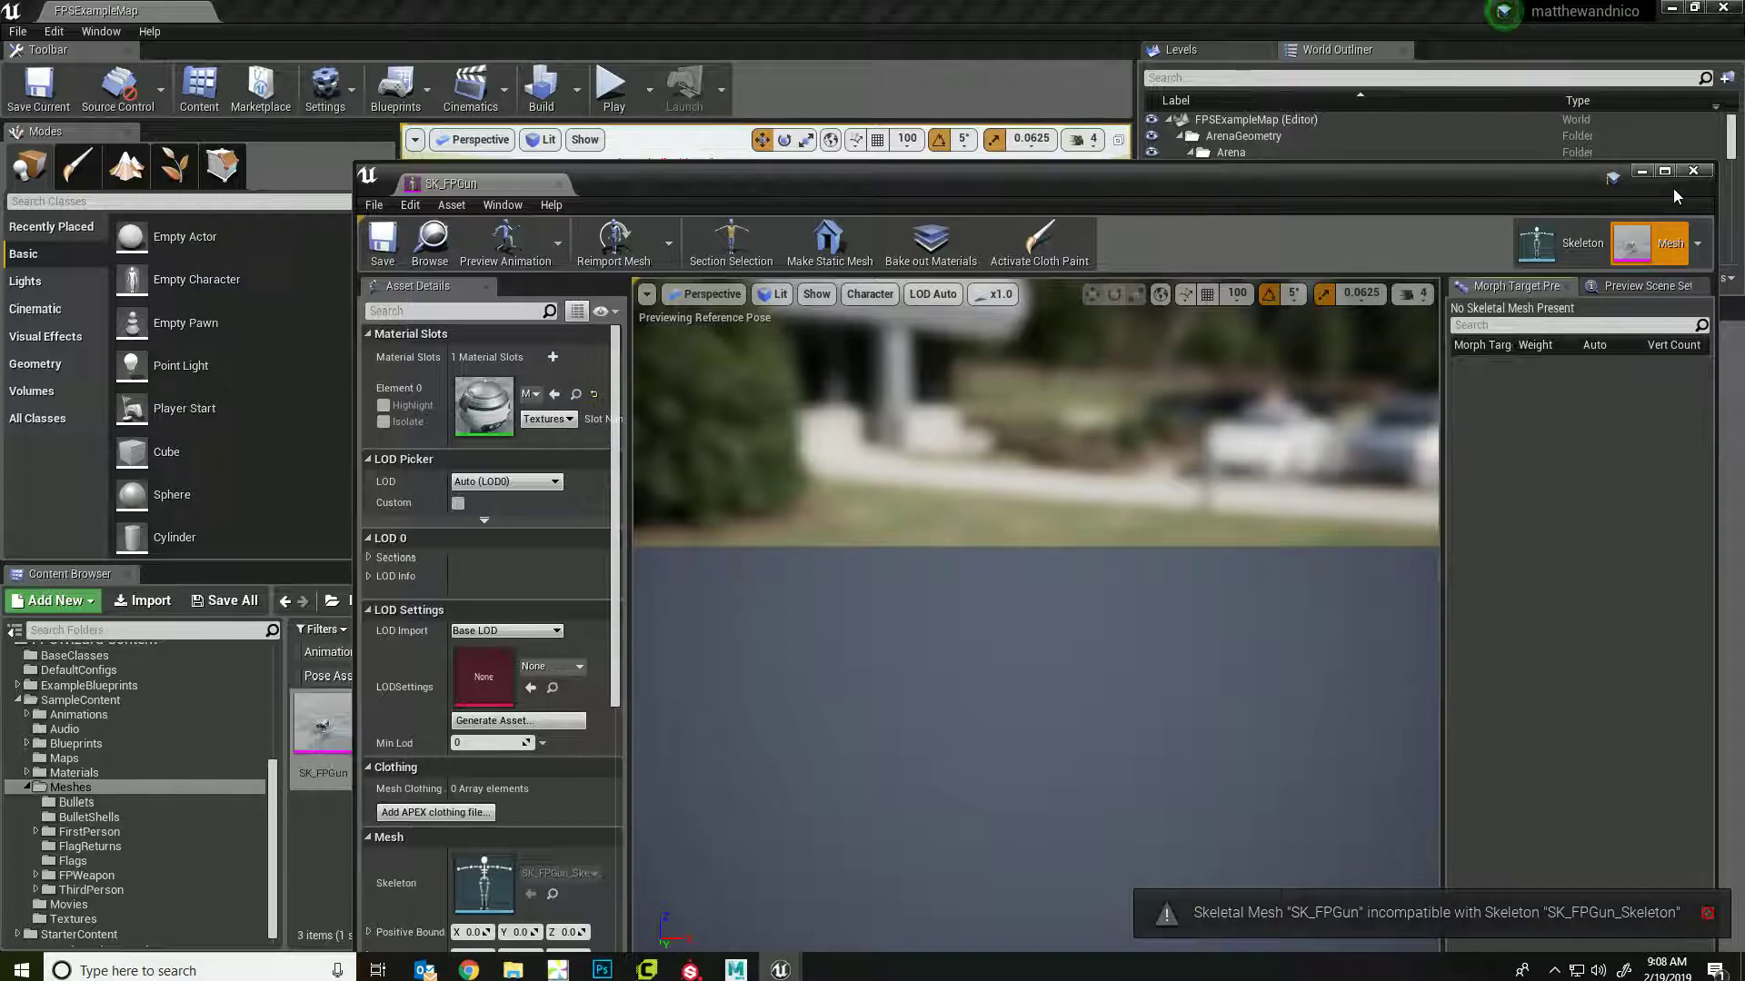
left_click(1693, 171)
- Examine the SampleContent folders for weapon assets, from Materials through the Meshes subfolders to the FPWeapon Mesh folder
left_click(137, 819)
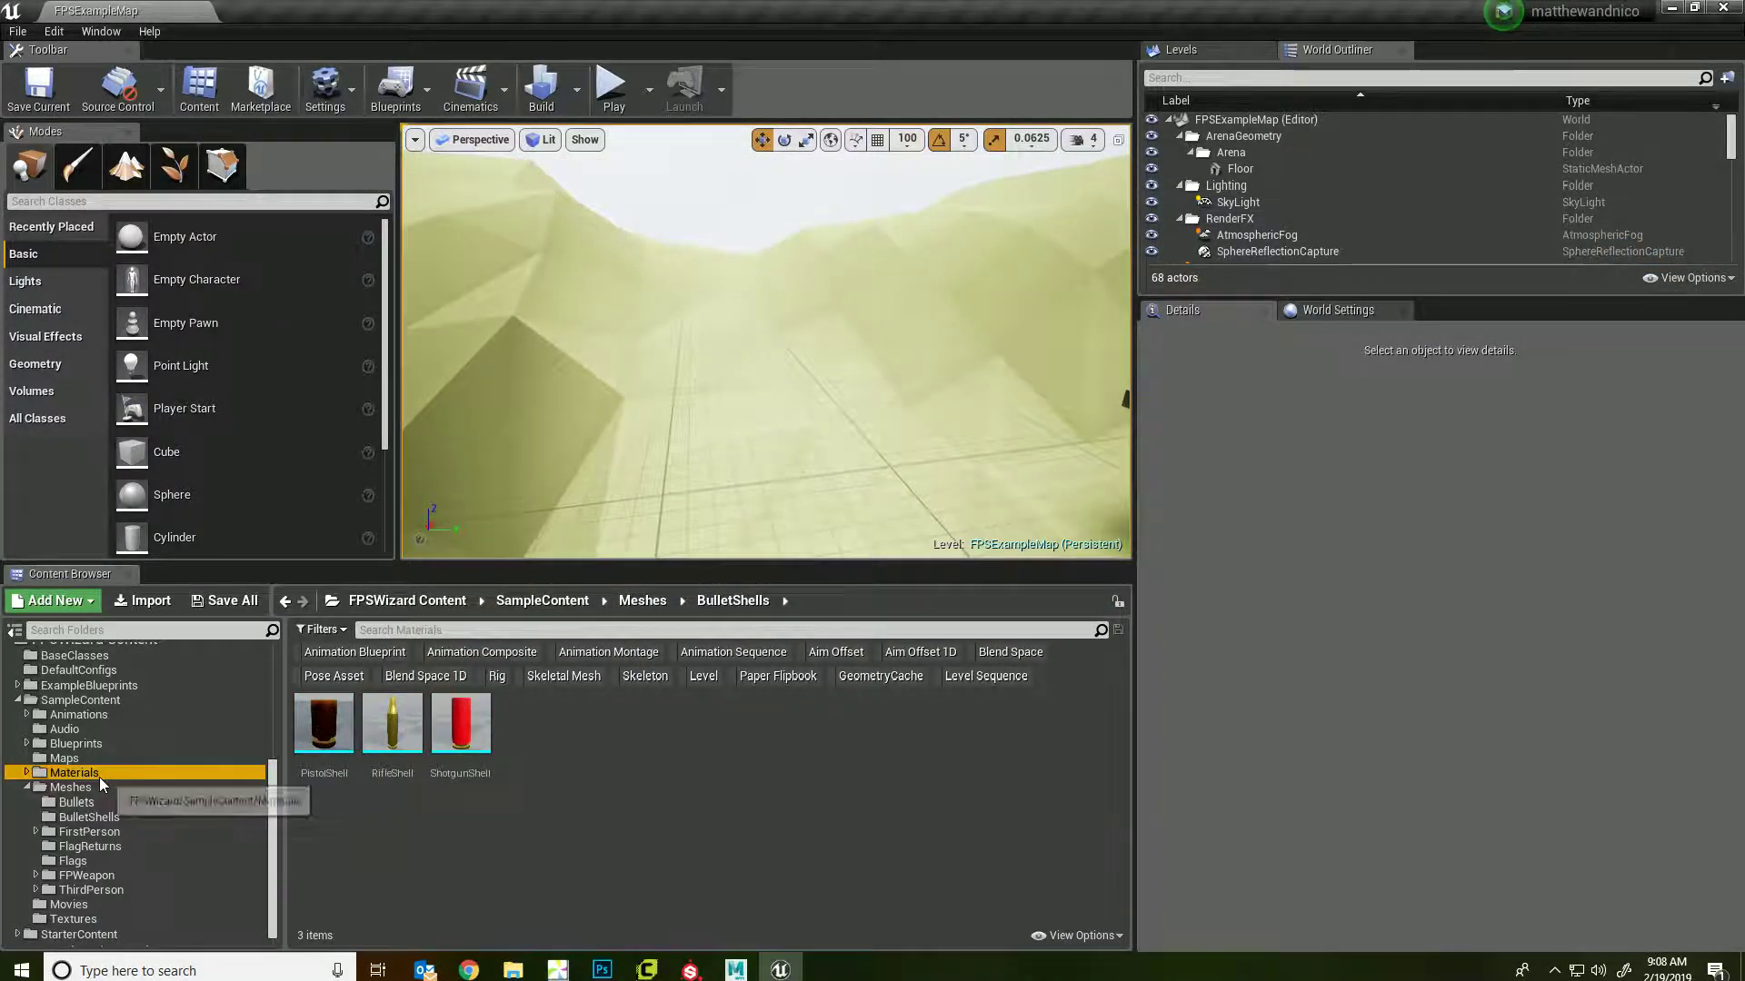
left_click(73, 772)
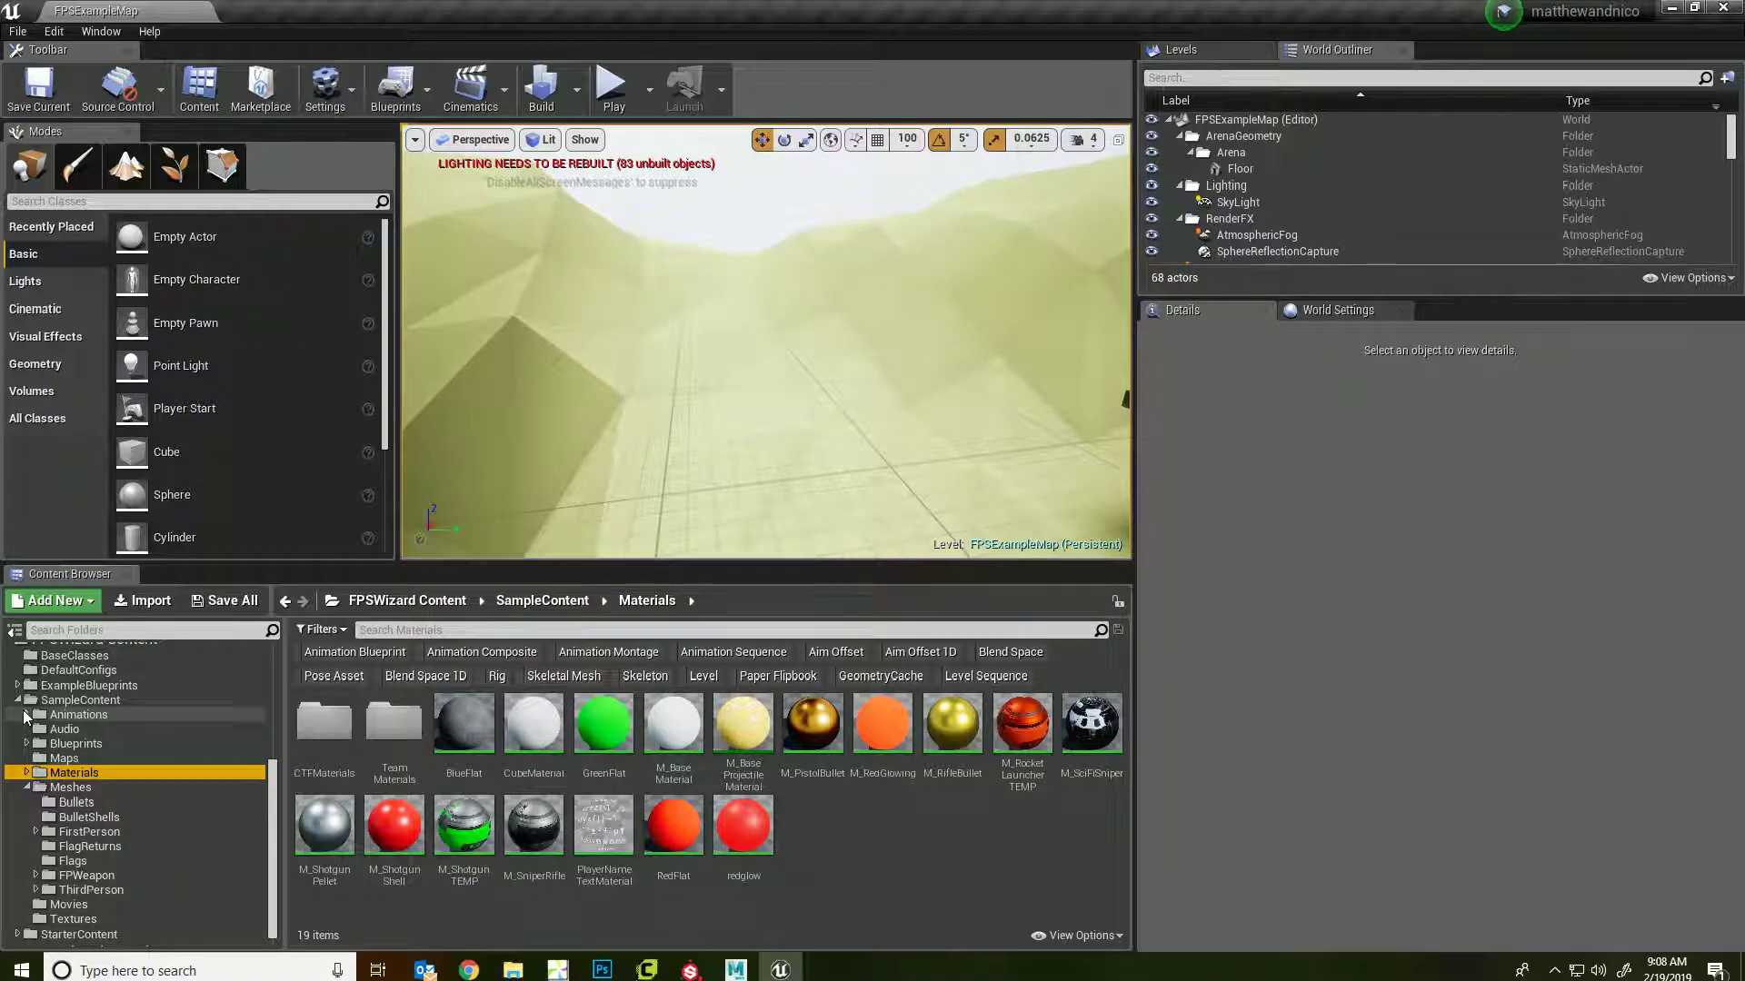
left_click(102, 803)
left_click(95, 773)
left_click(94, 804)
left_click(94, 846)
left_click(98, 861)
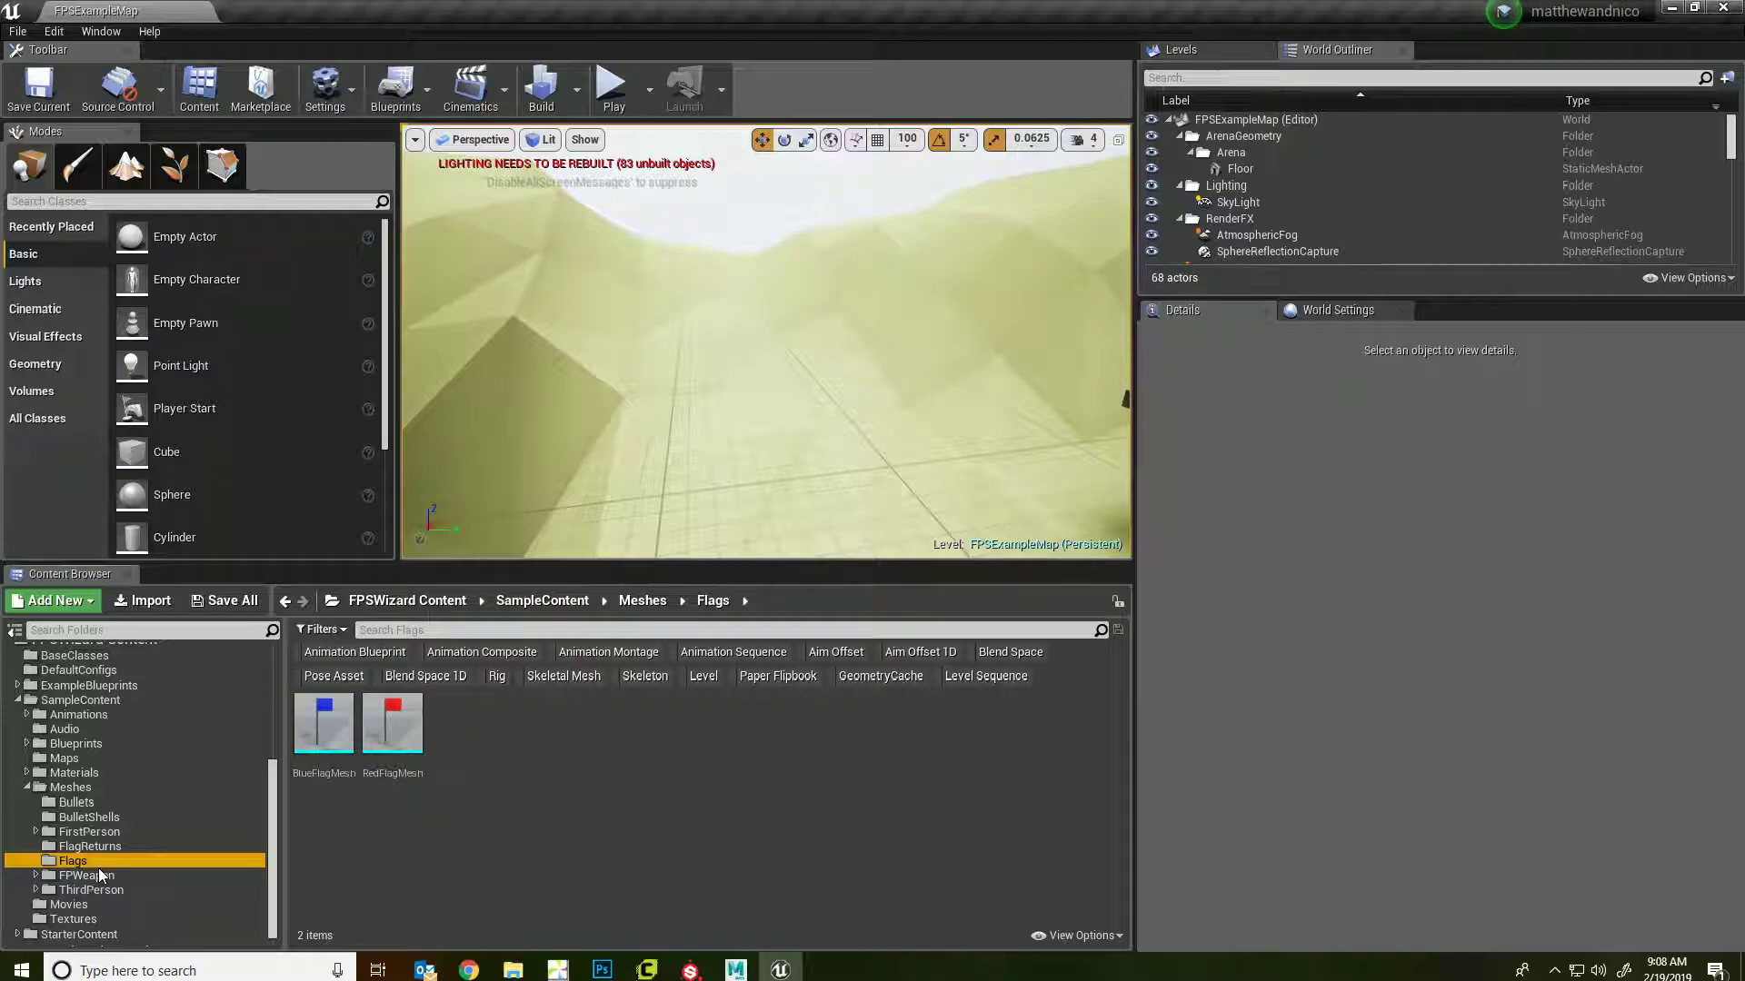
left_click(91, 890)
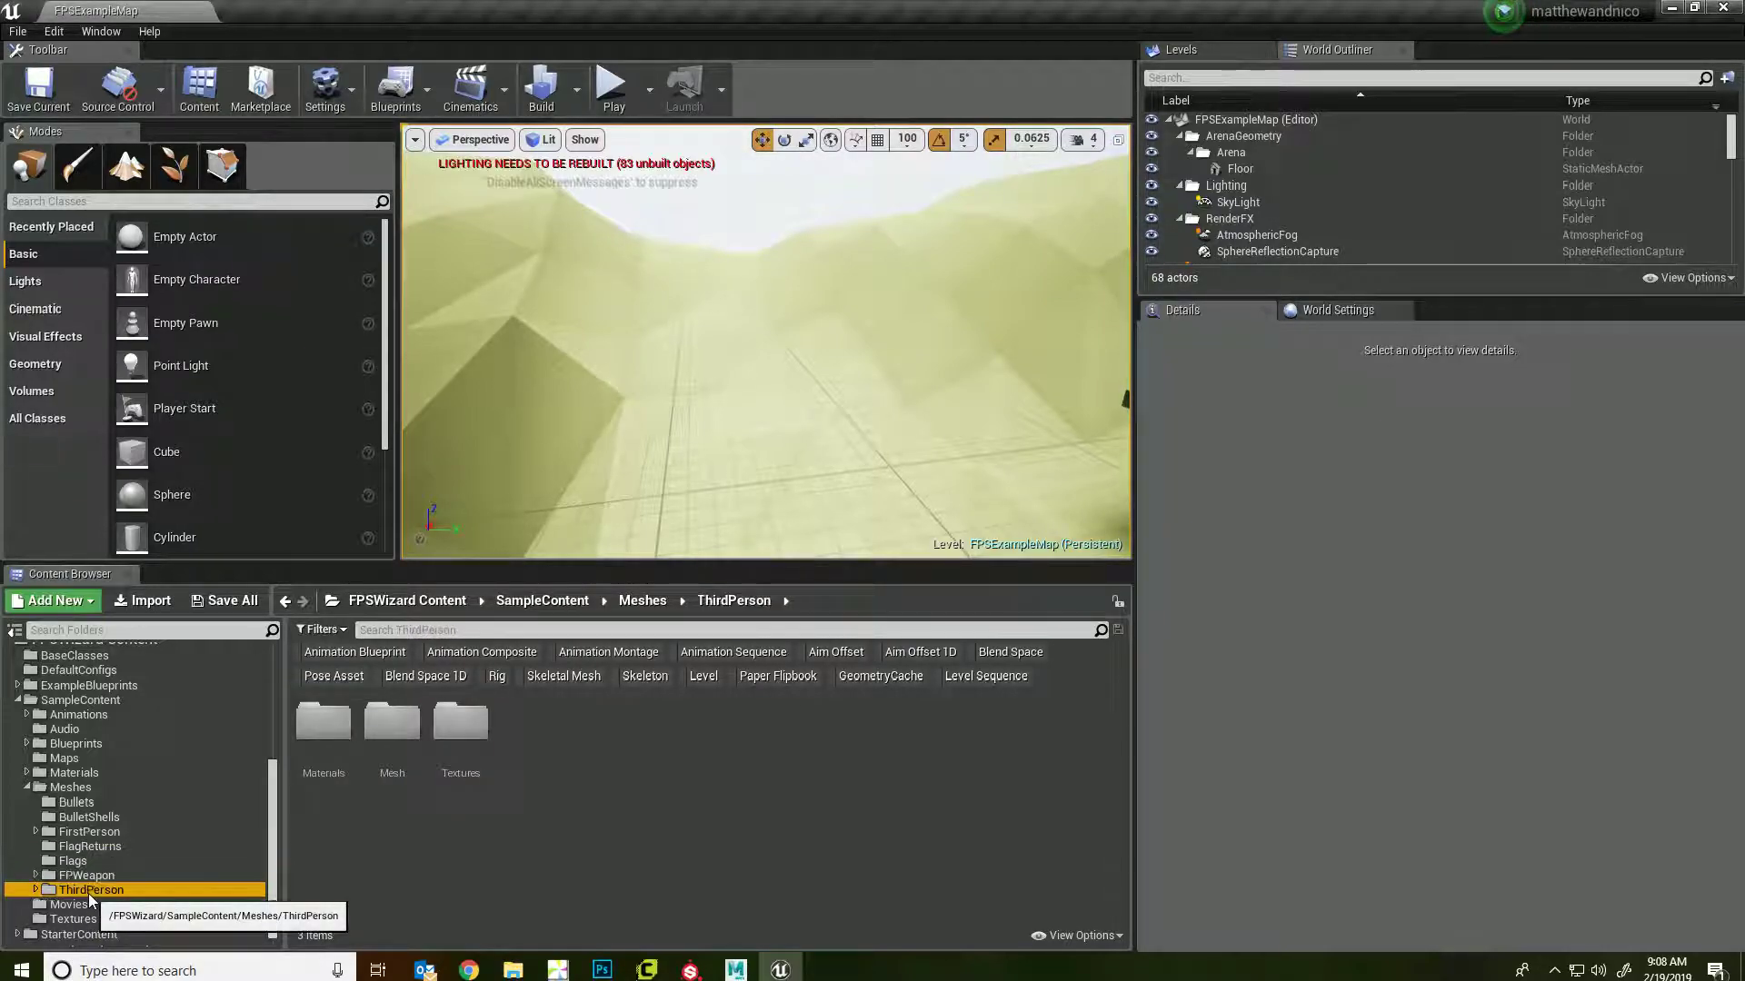
left_click(50, 876)
left_click(36, 875)
left_click(82, 904)
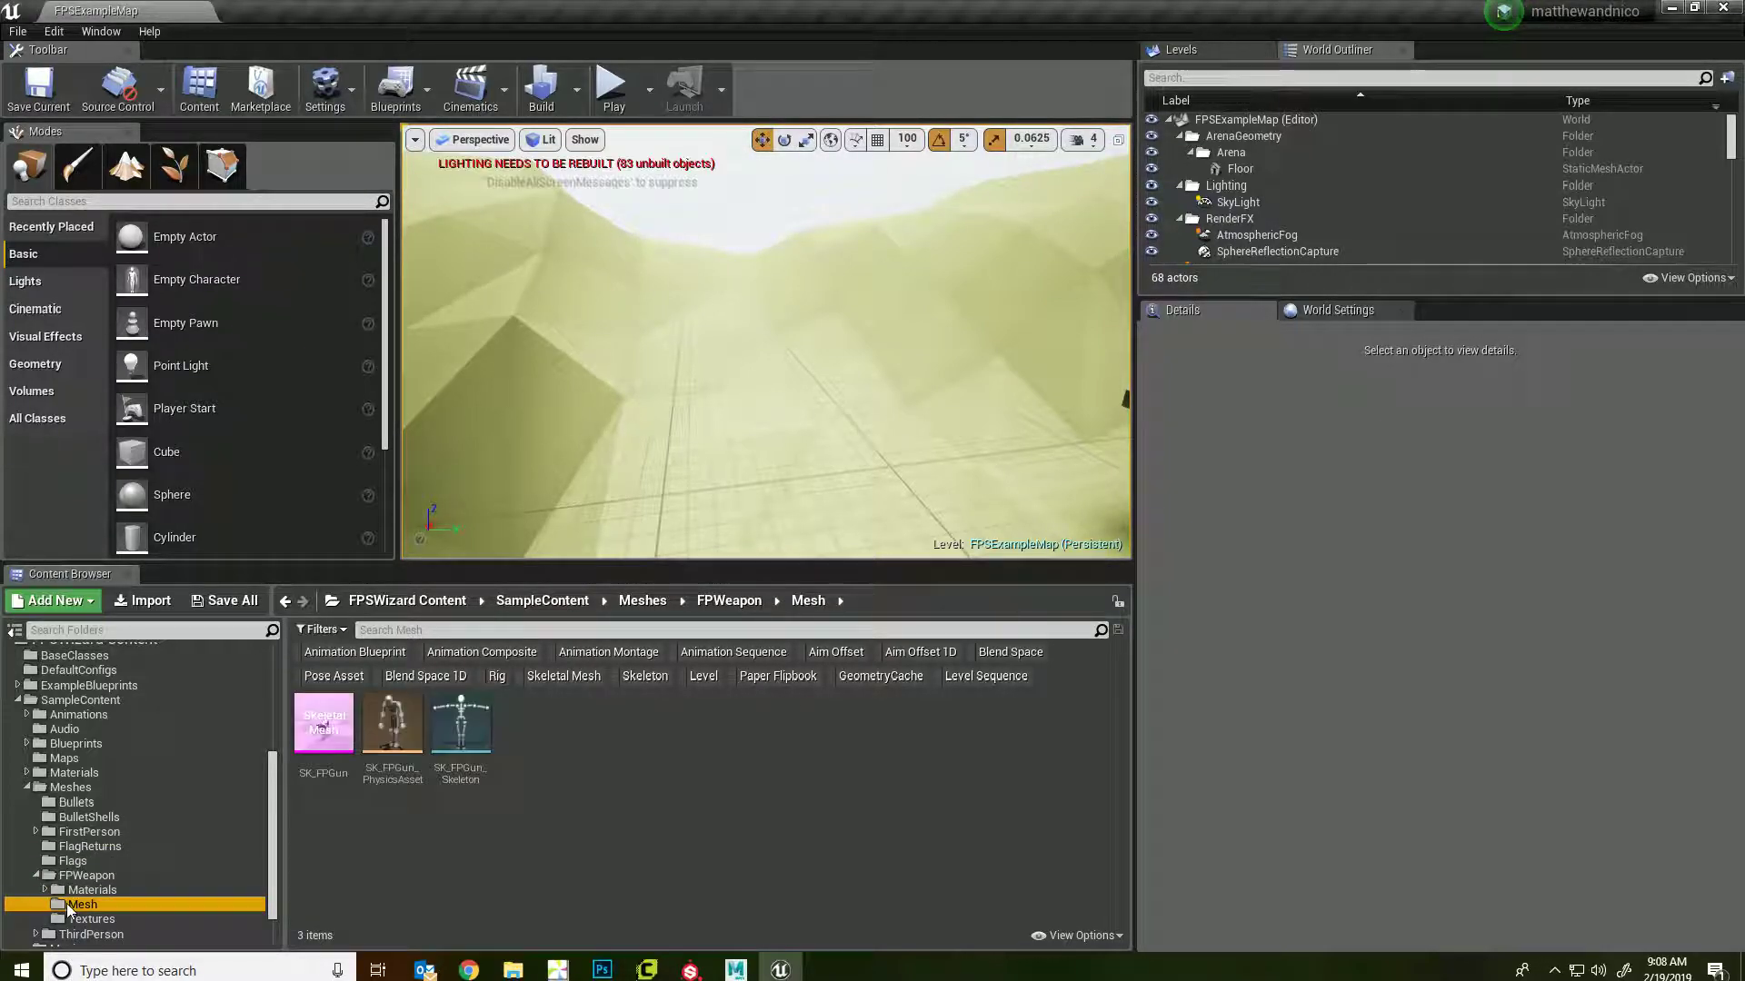
- Expand ExampleBlueprints and check the DefaultConfigs and BaseClasses folders for weapon assets
left_click(18, 685)
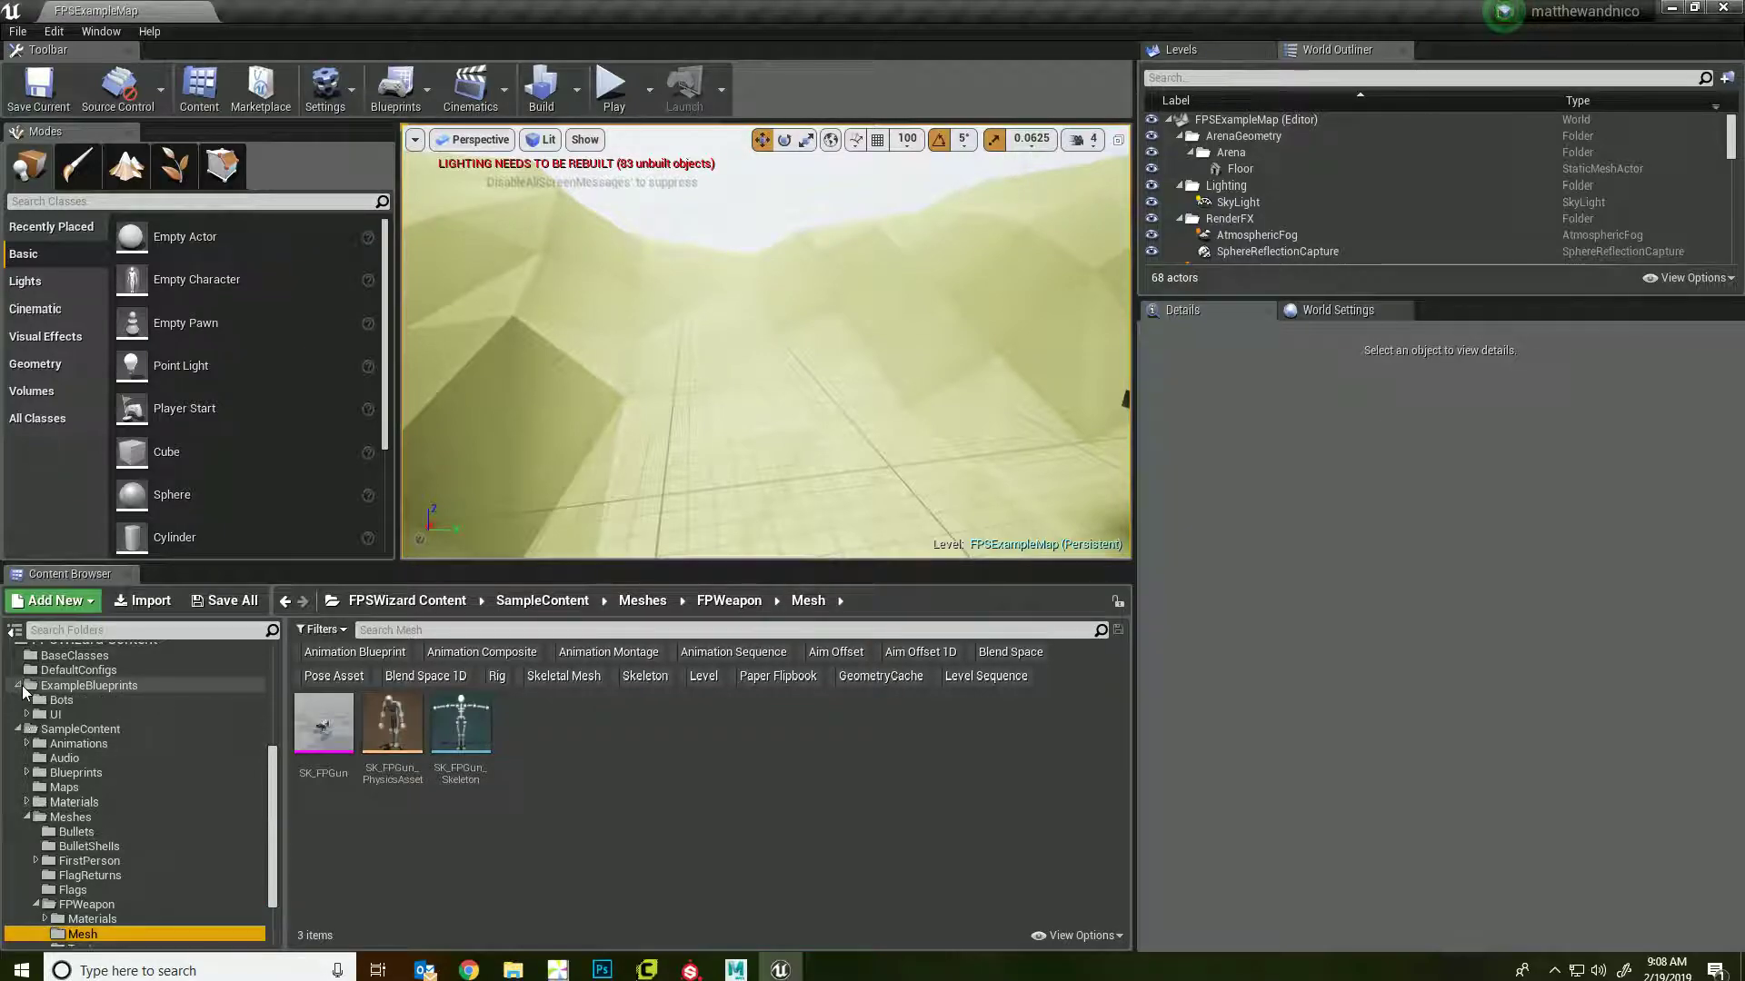
left_click(37, 701)
left_click(64, 670)
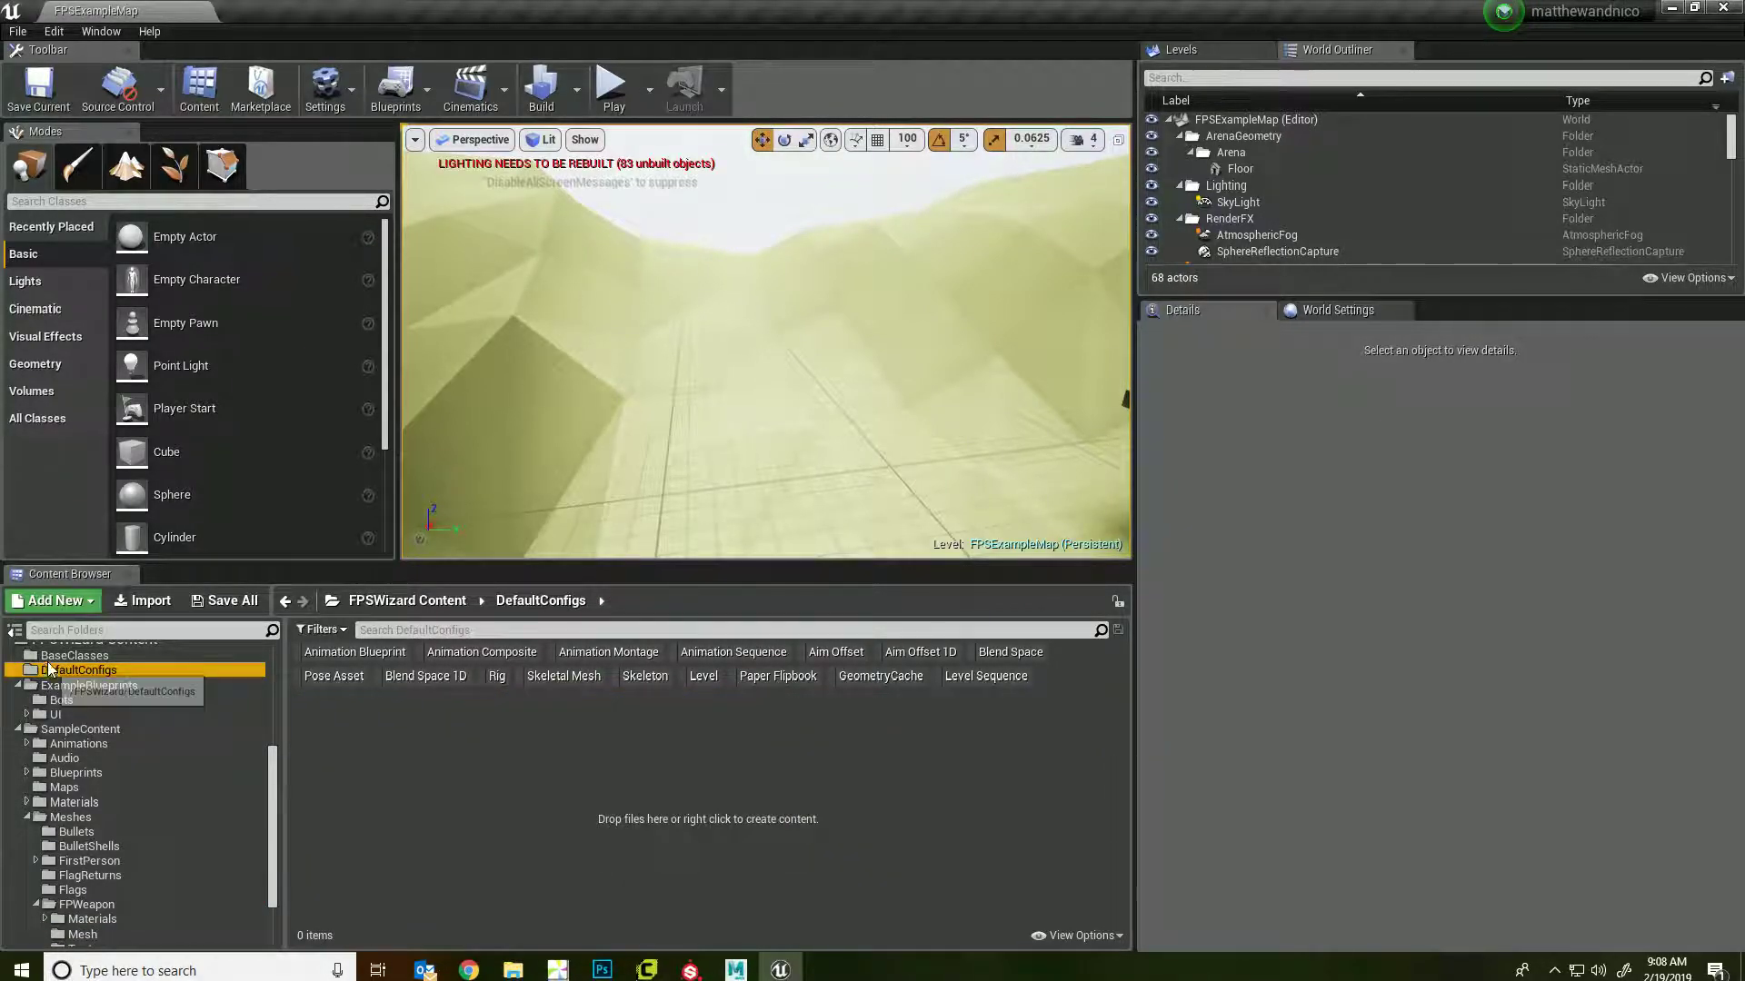
left_click(57, 656)
scroll(55, 672, "up", 3)
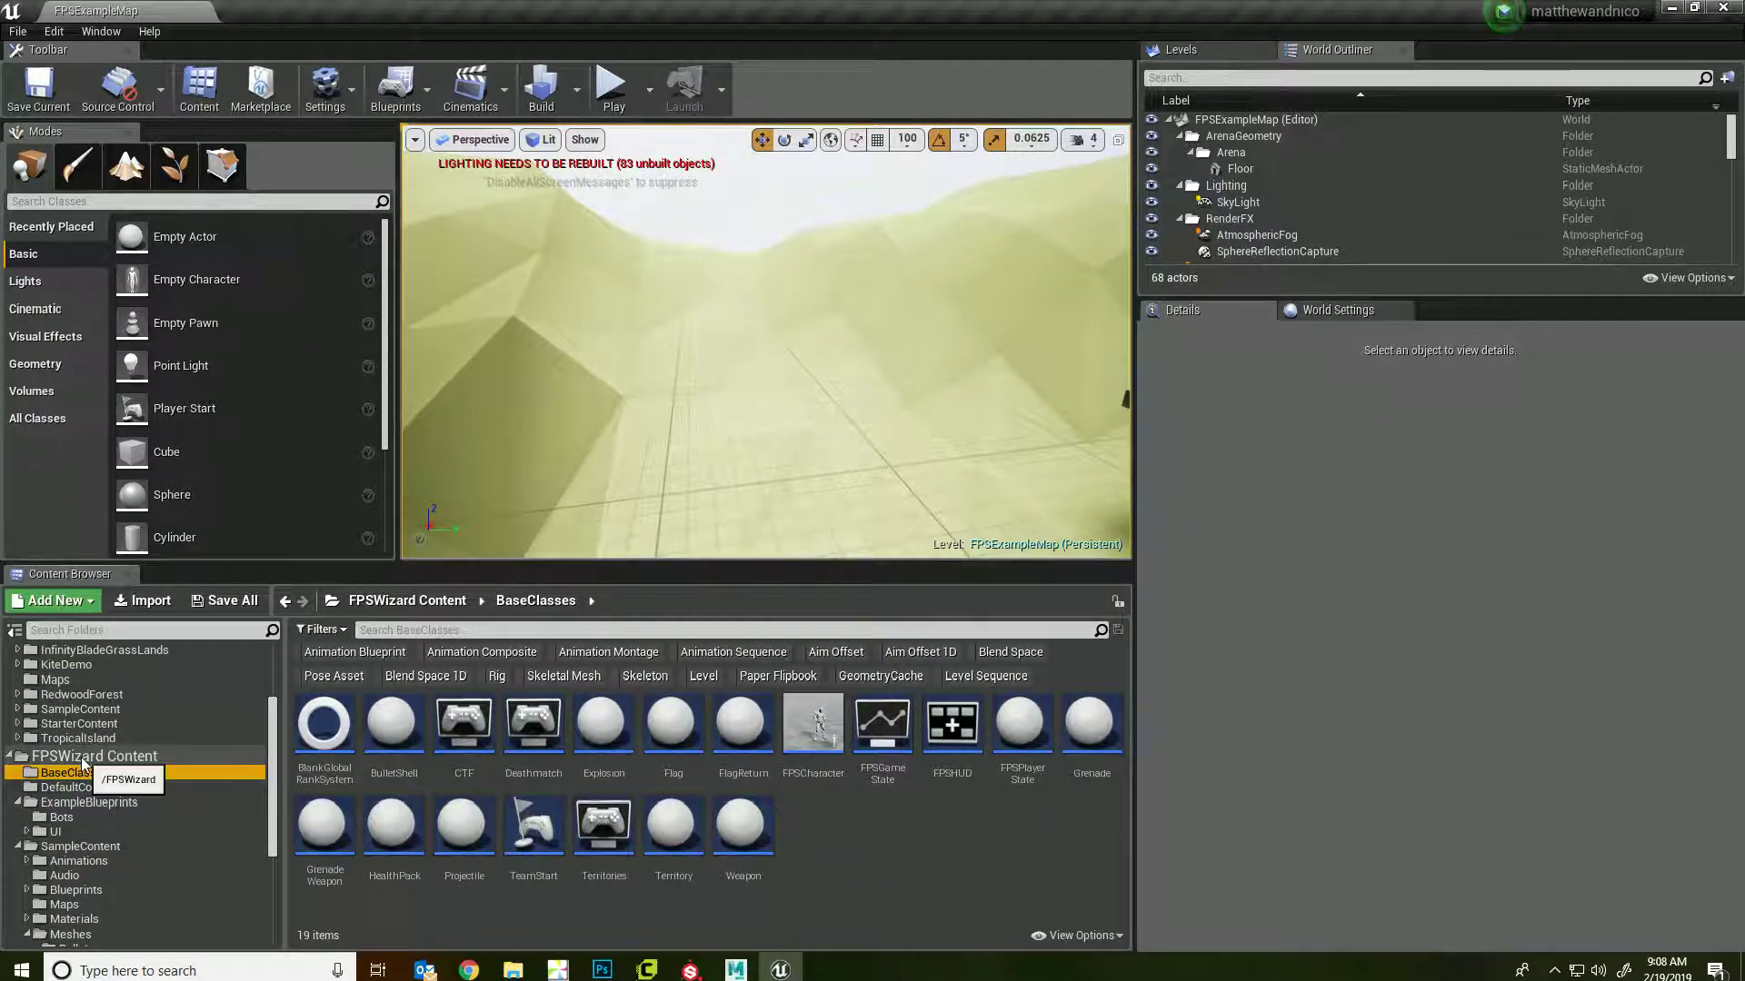
- Filter the whole FPSWizard Content folder to show only Skeletal Mesh assets
left_click(95, 758)
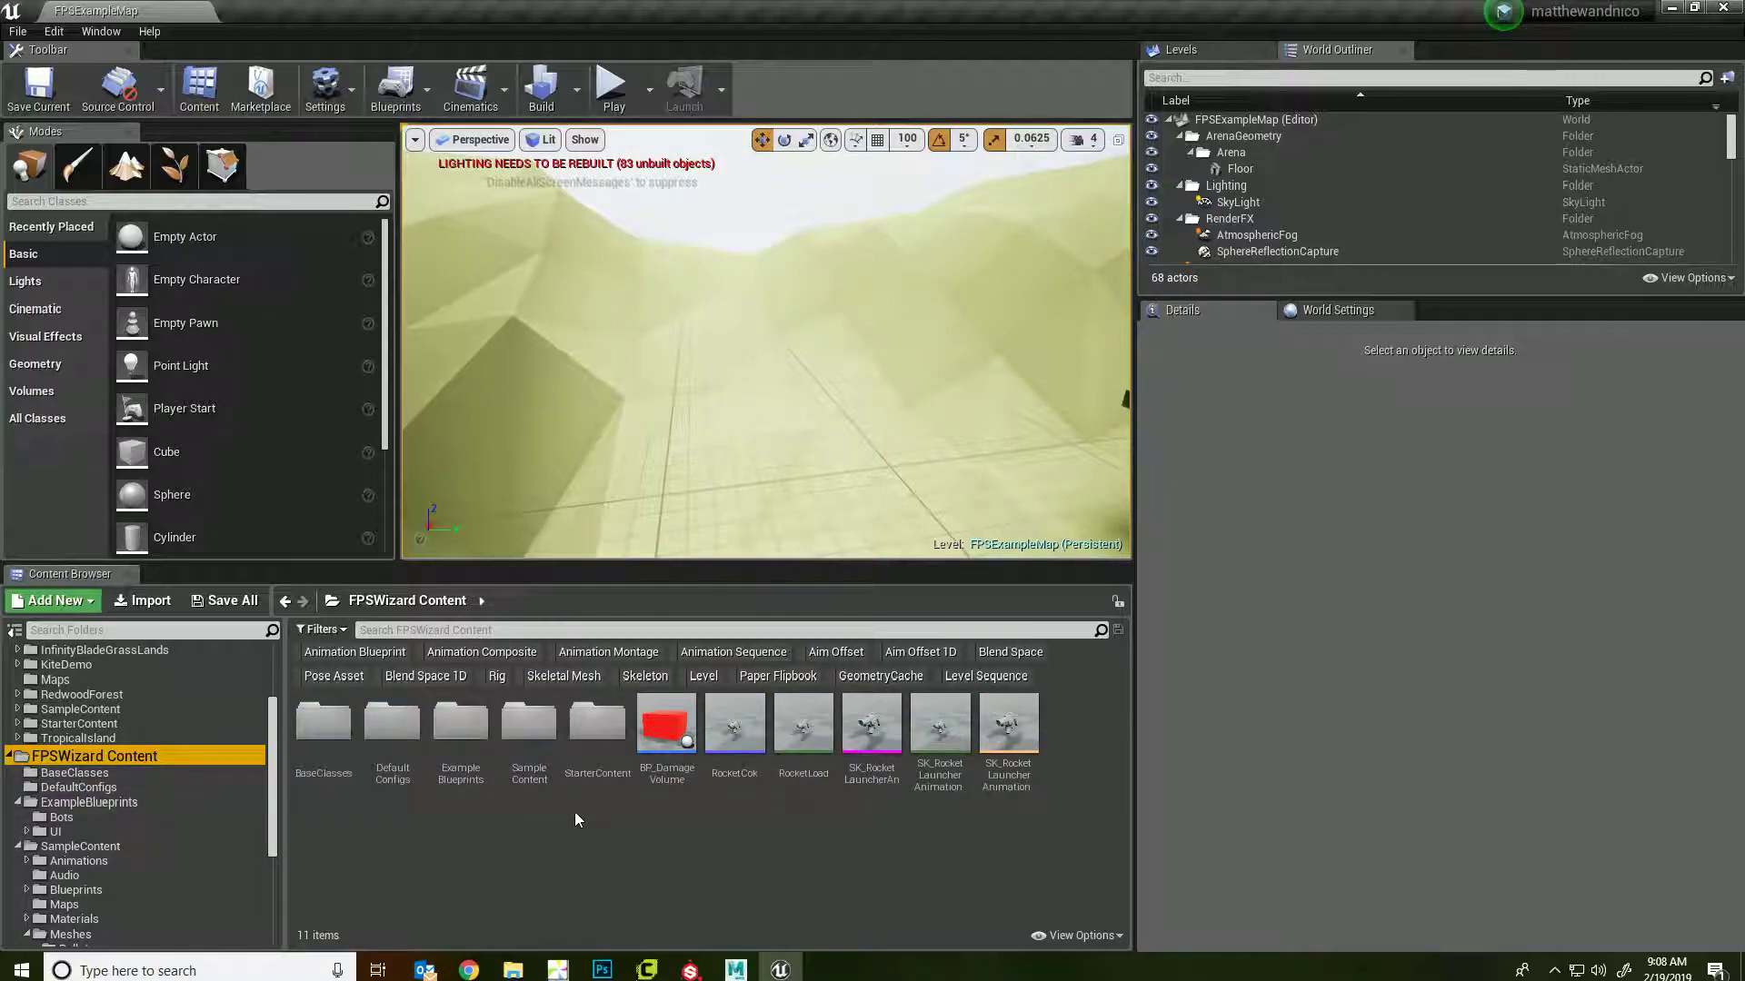
left_click(320, 630)
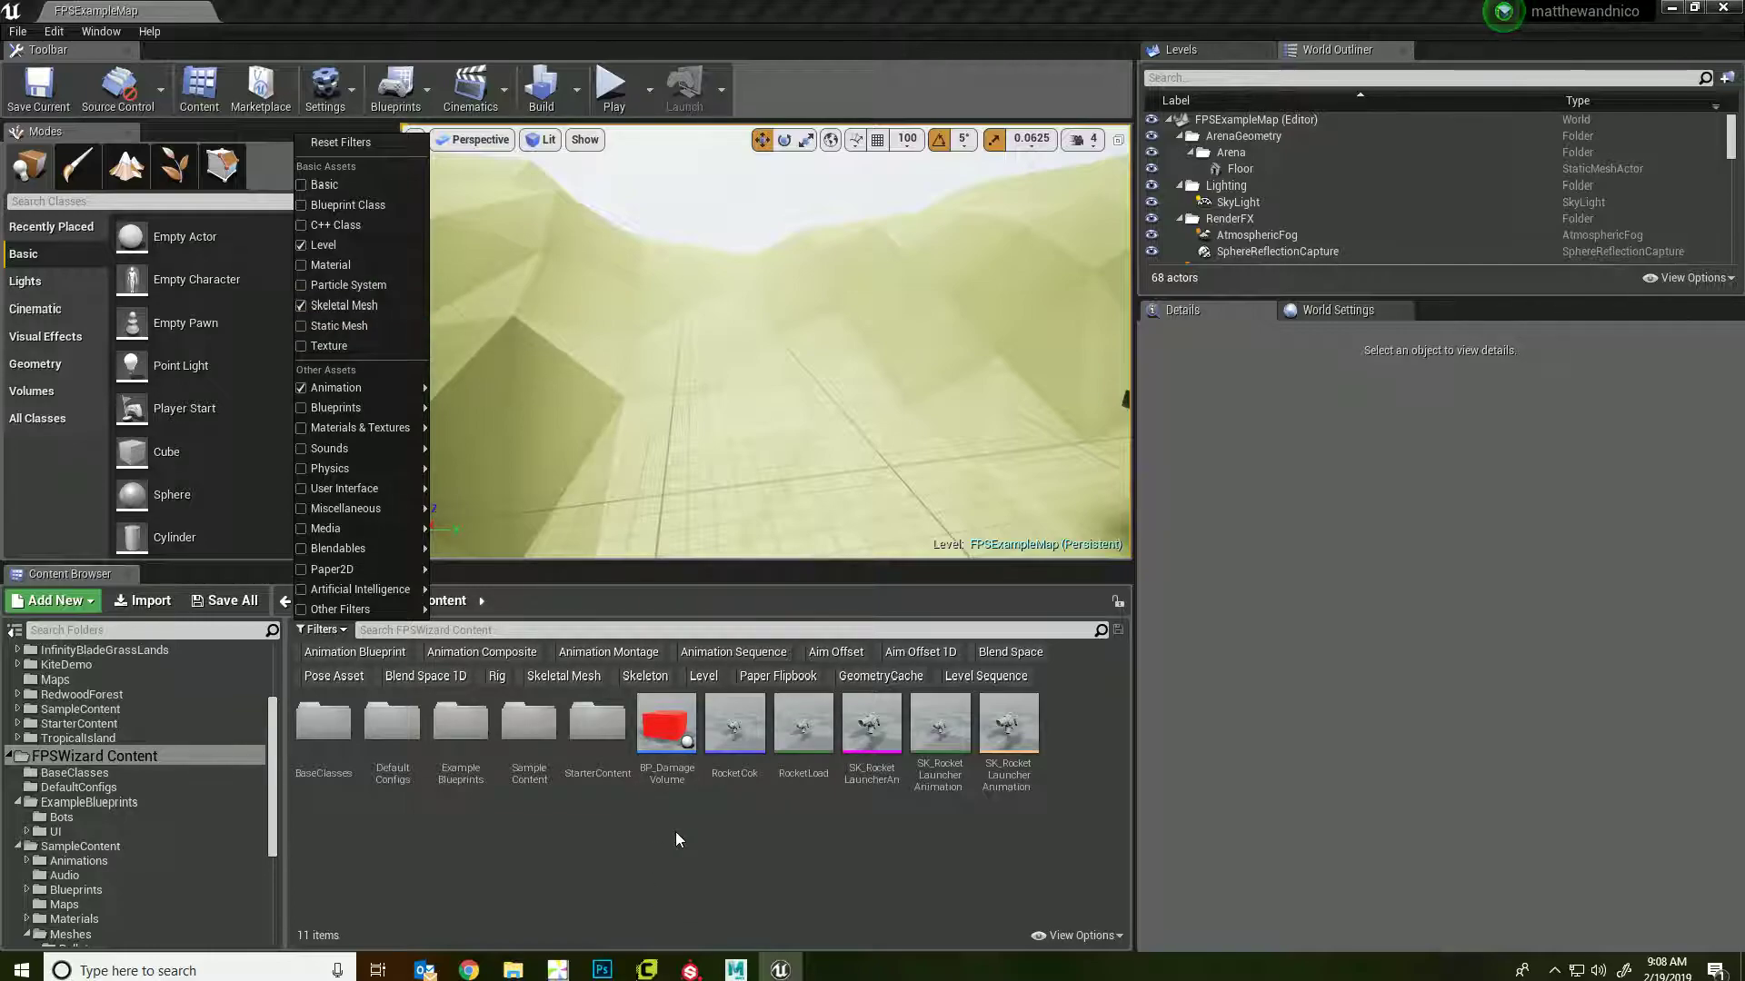
left_click(836, 736)
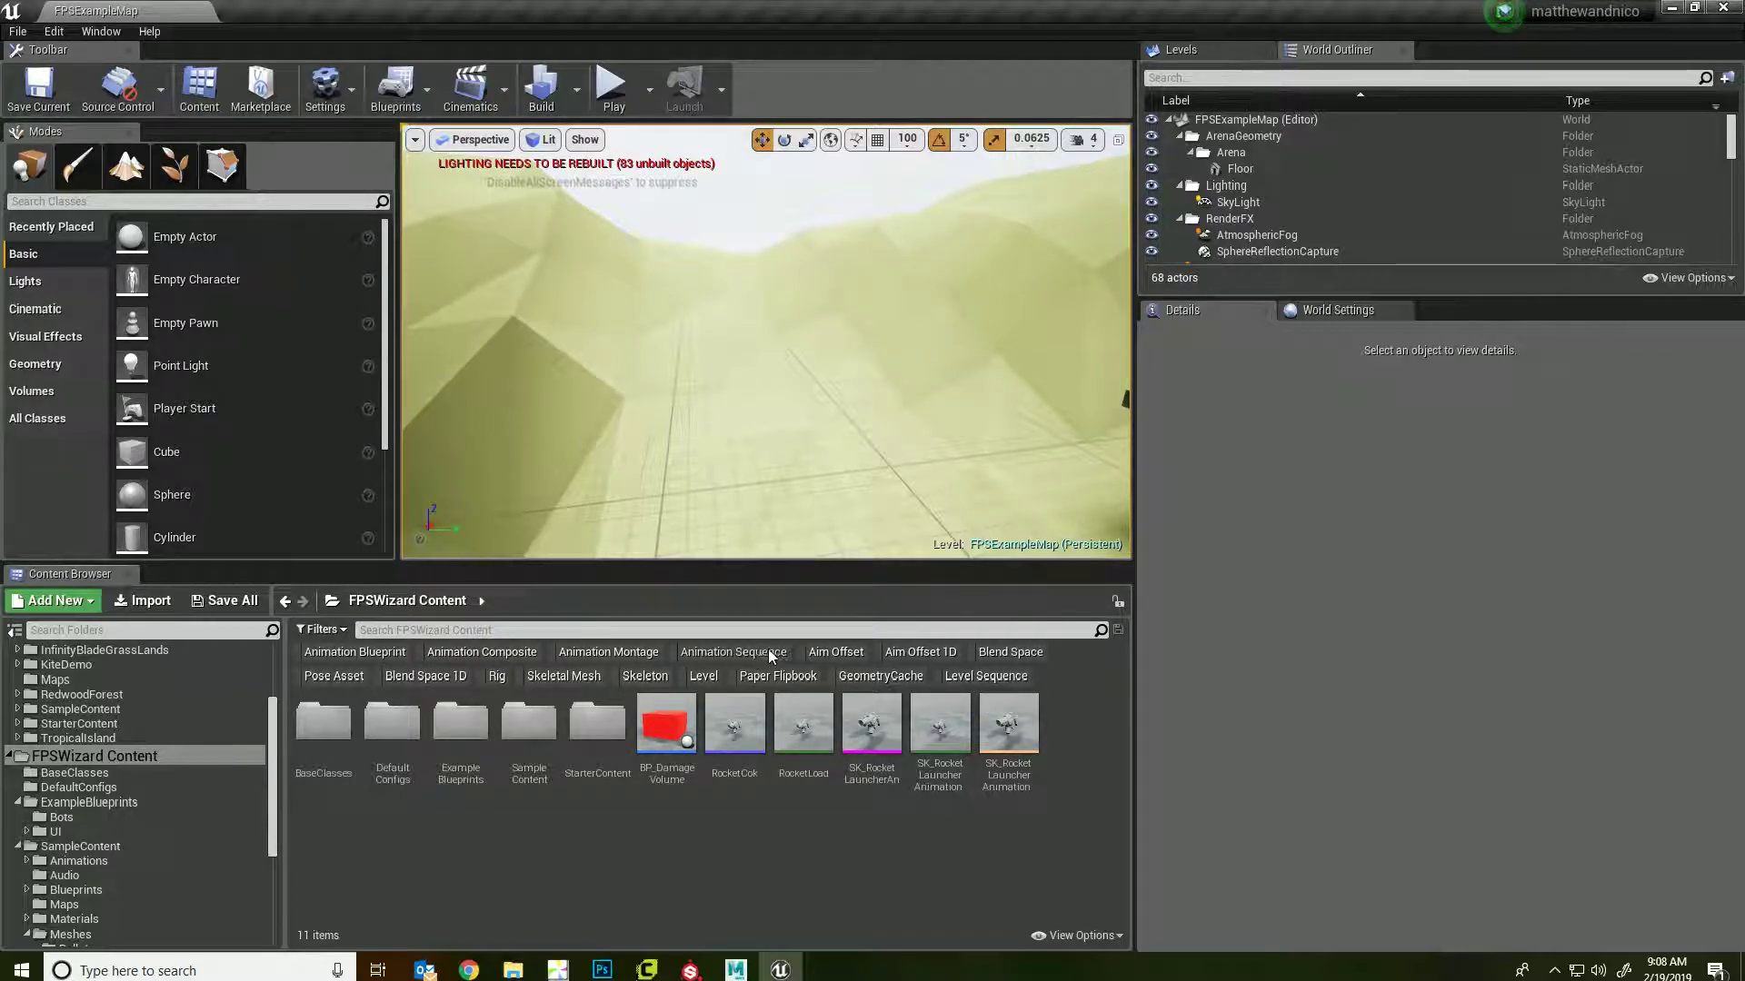
left_click(580, 678)
mouse_move(533, 768)
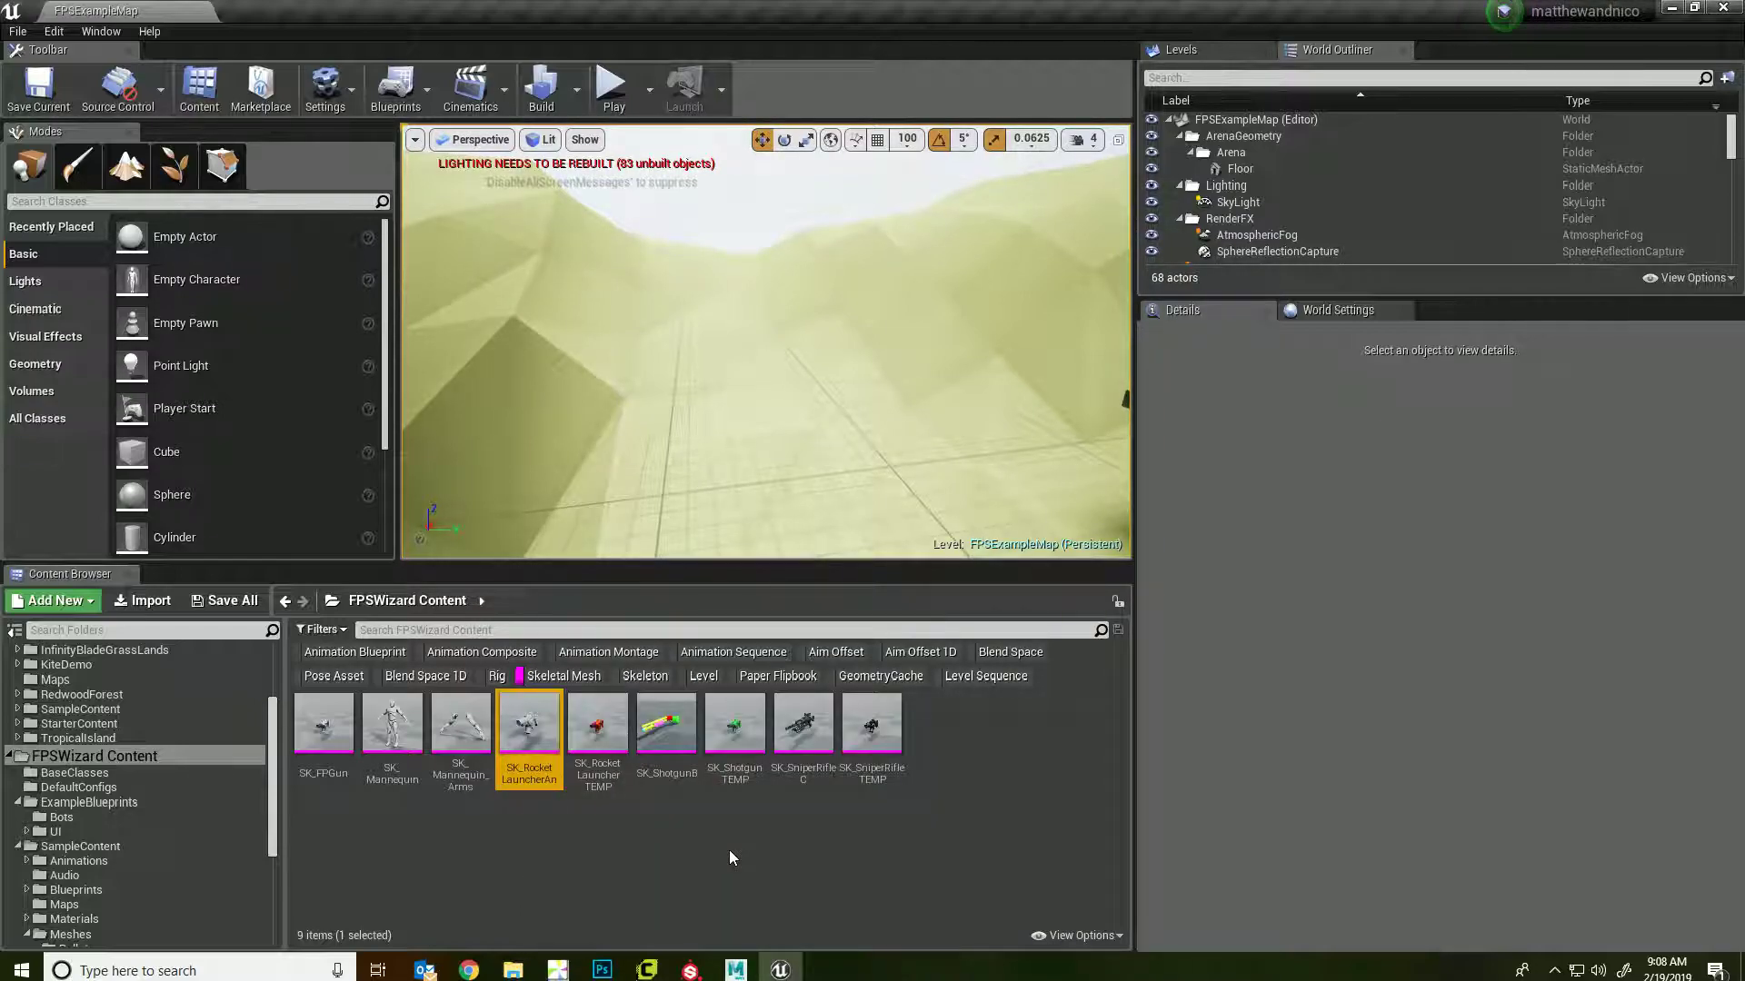
- Export the SK_RocketLauncherAn skeletal mesh to the Desktop as an FBX file, keeping its name and the offered export options
left_click(328, 730)
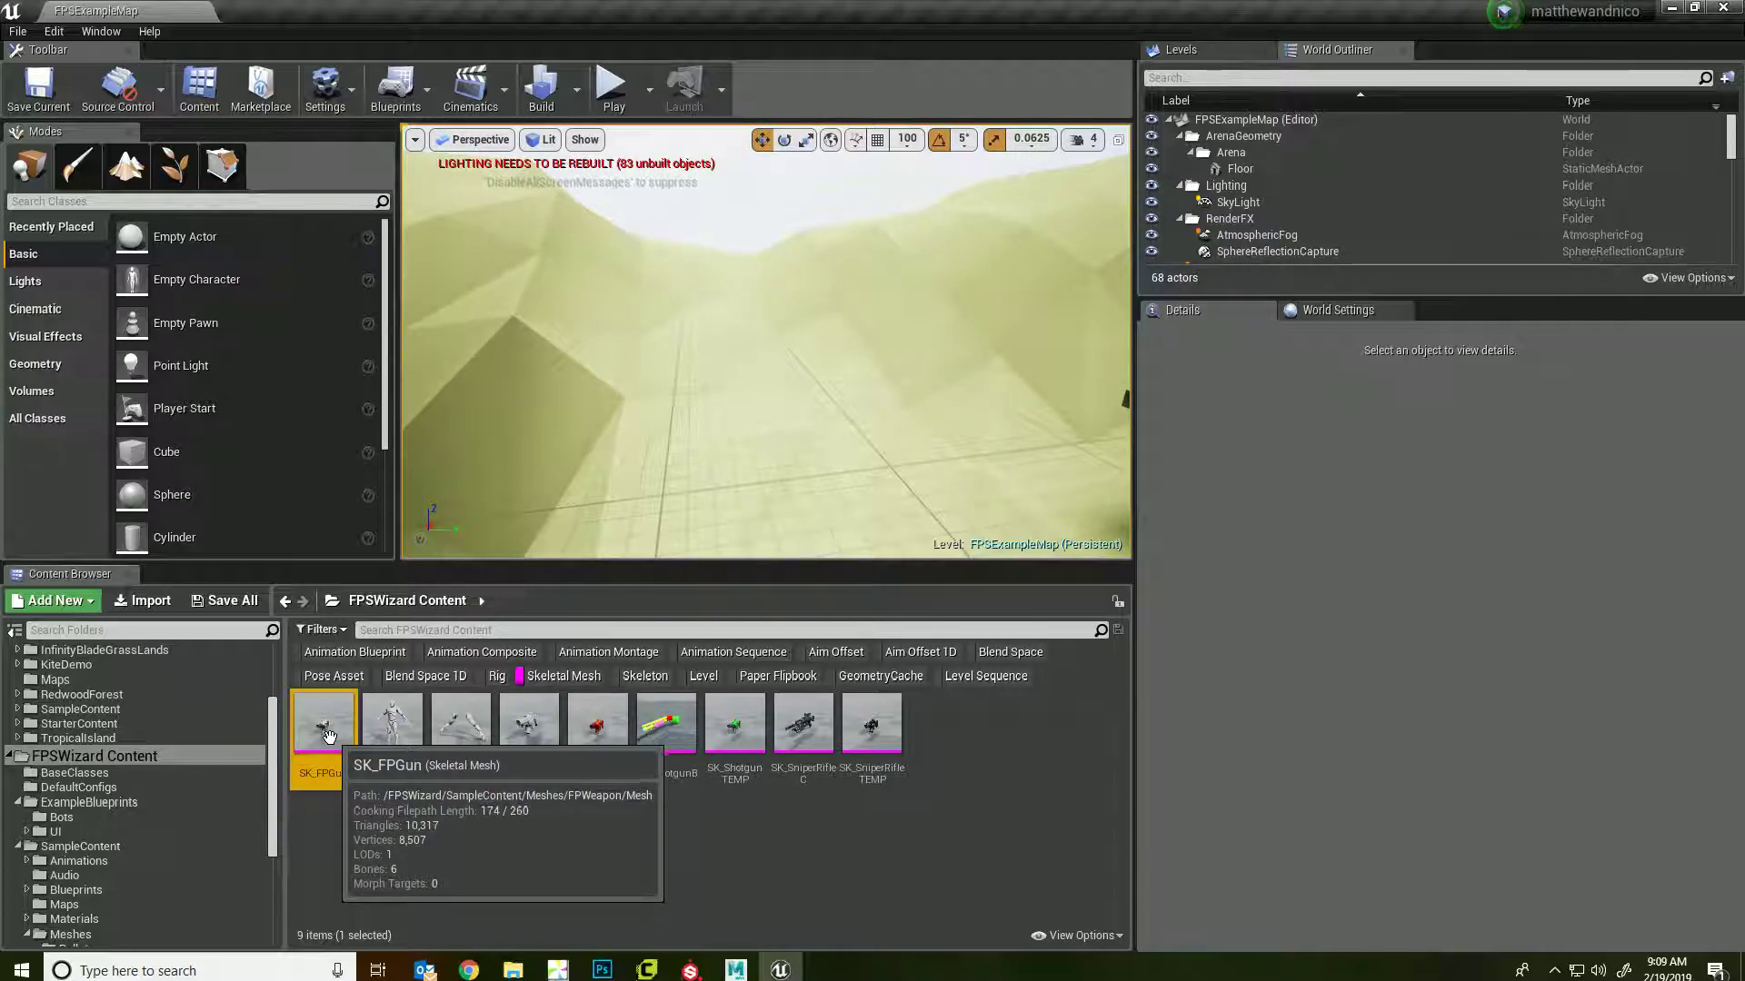
left_click(534, 727)
right_click(538, 727)
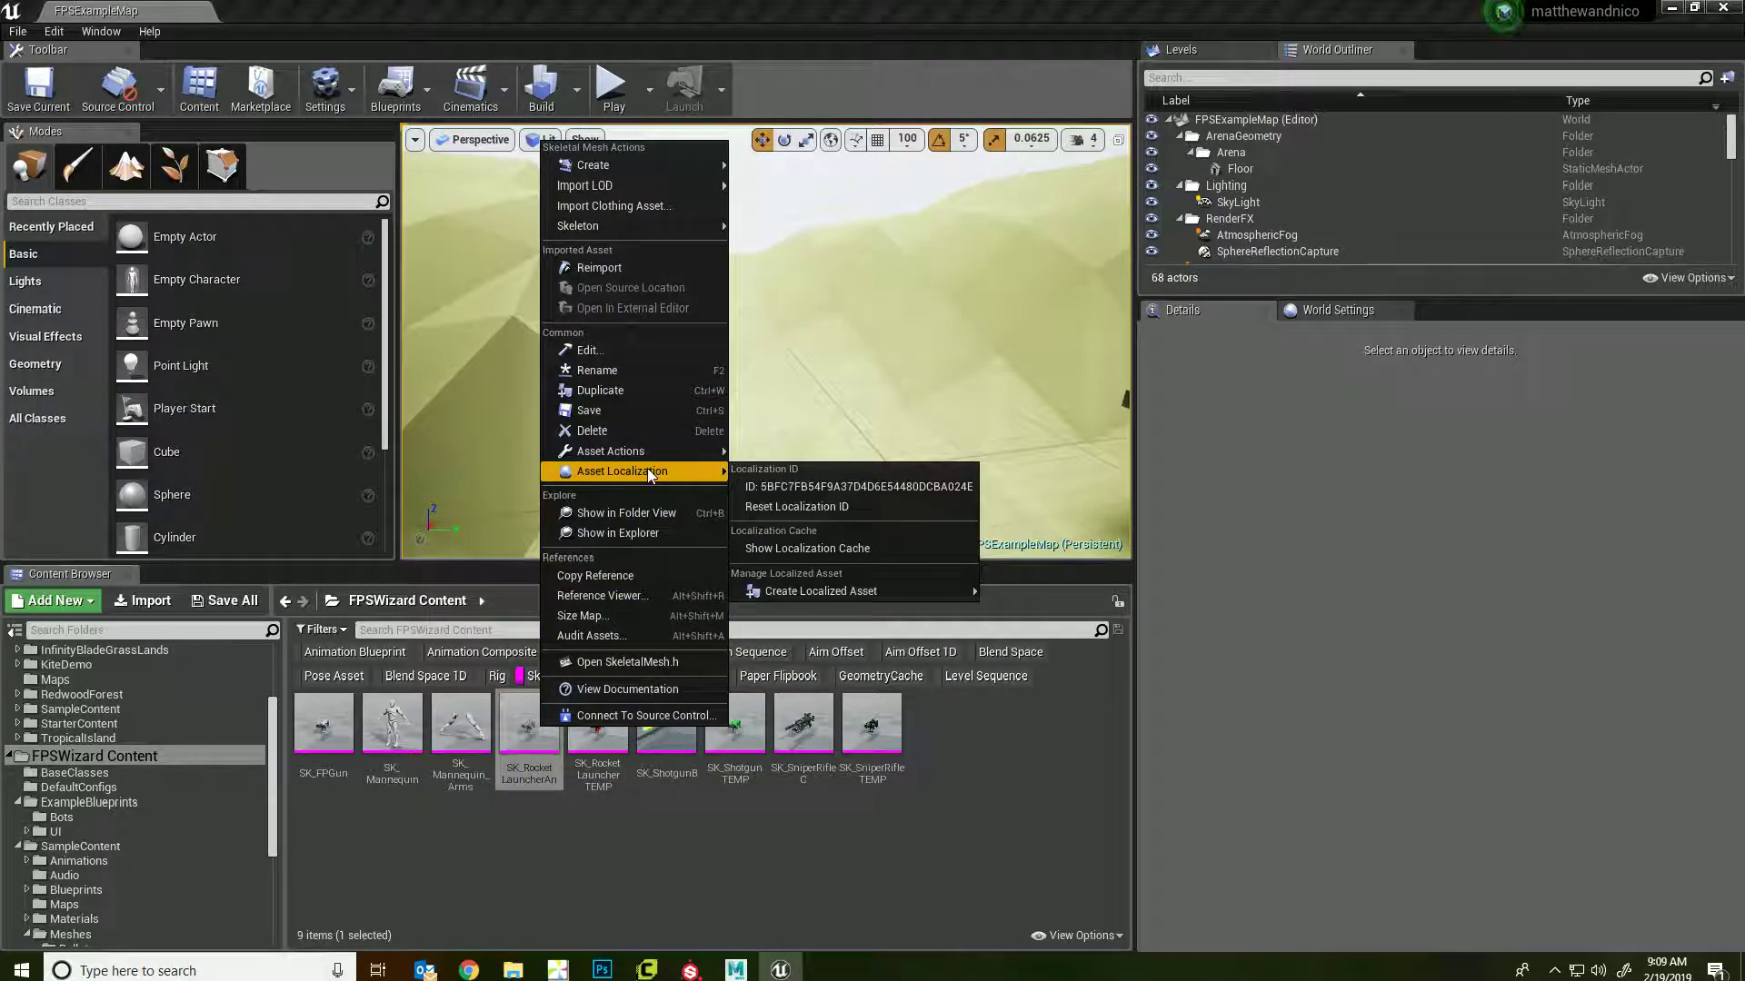
mouse_move(651, 451)
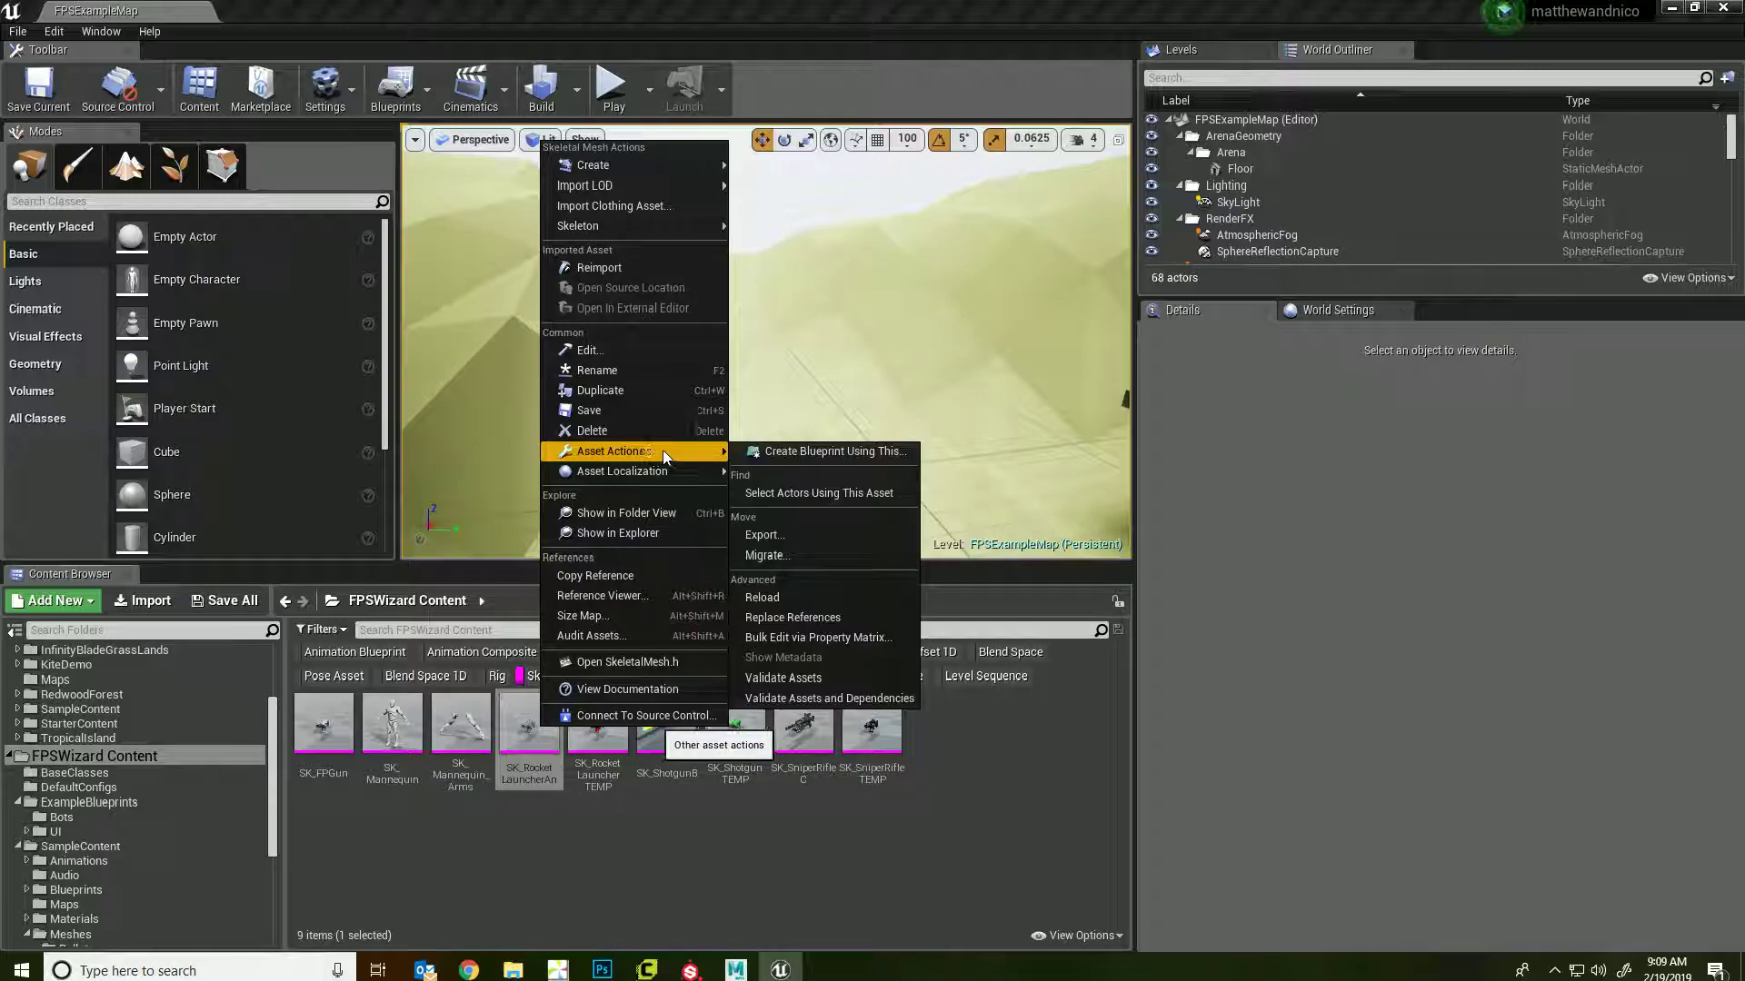
left_click(900, 536)
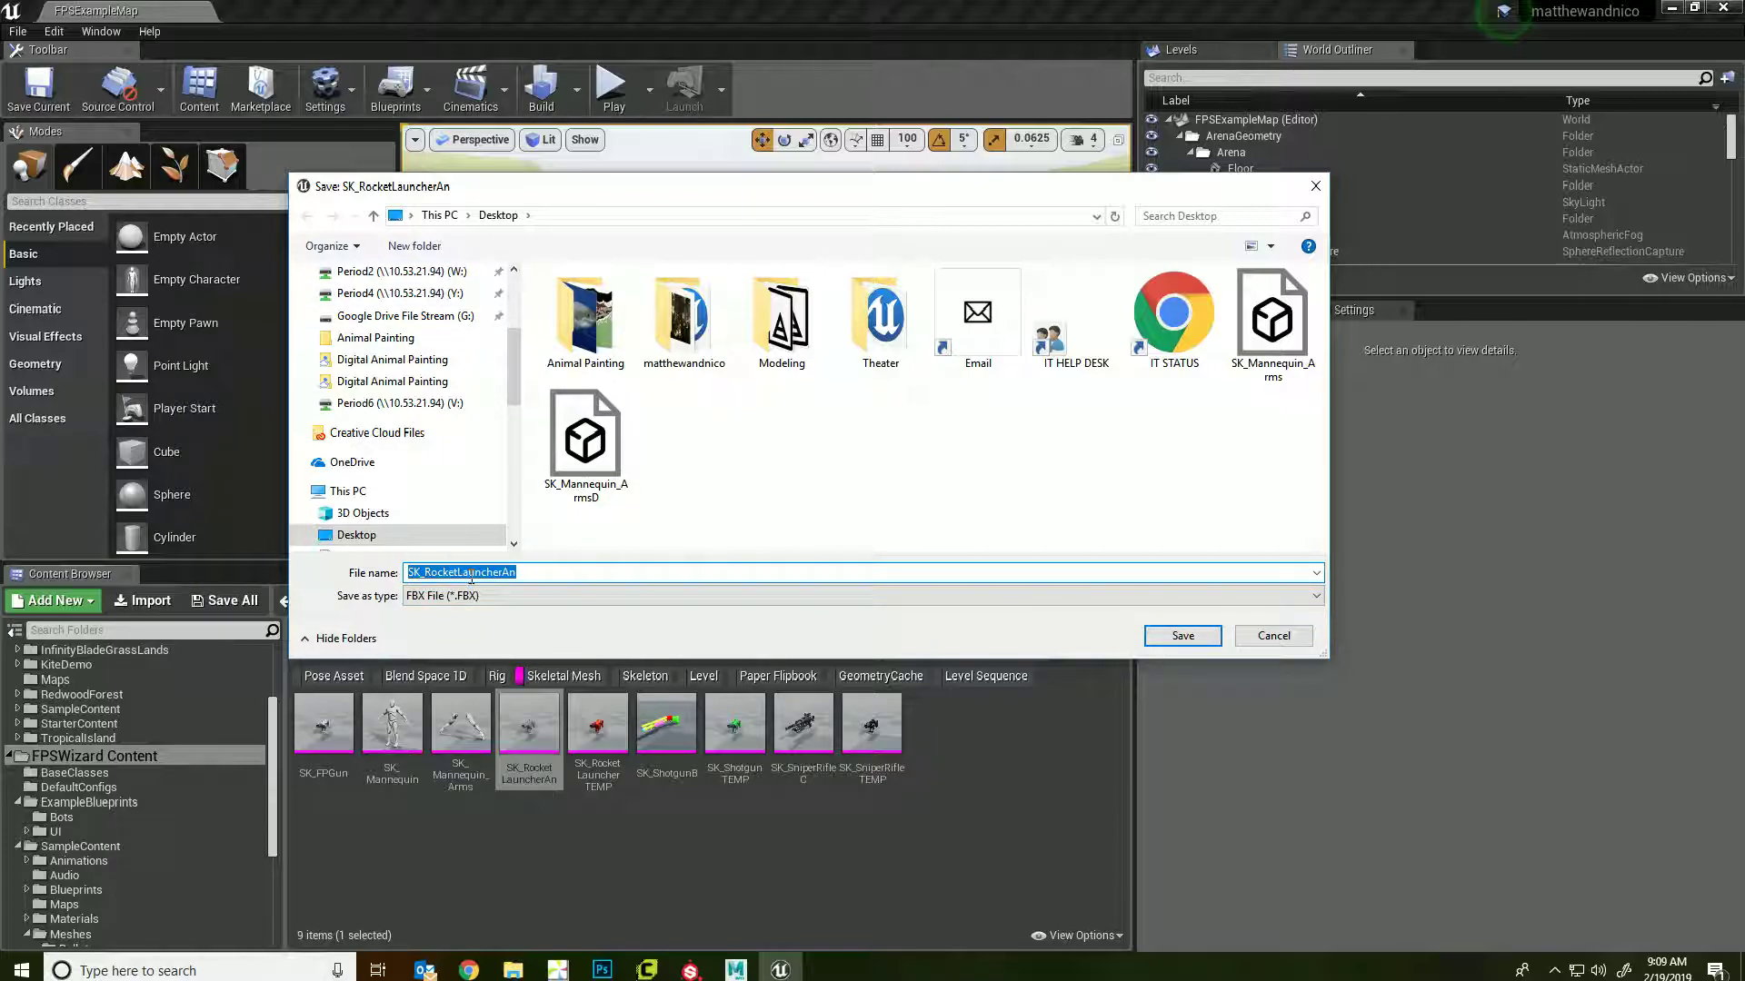
left_click(1183, 636)
left_click(1016, 672)
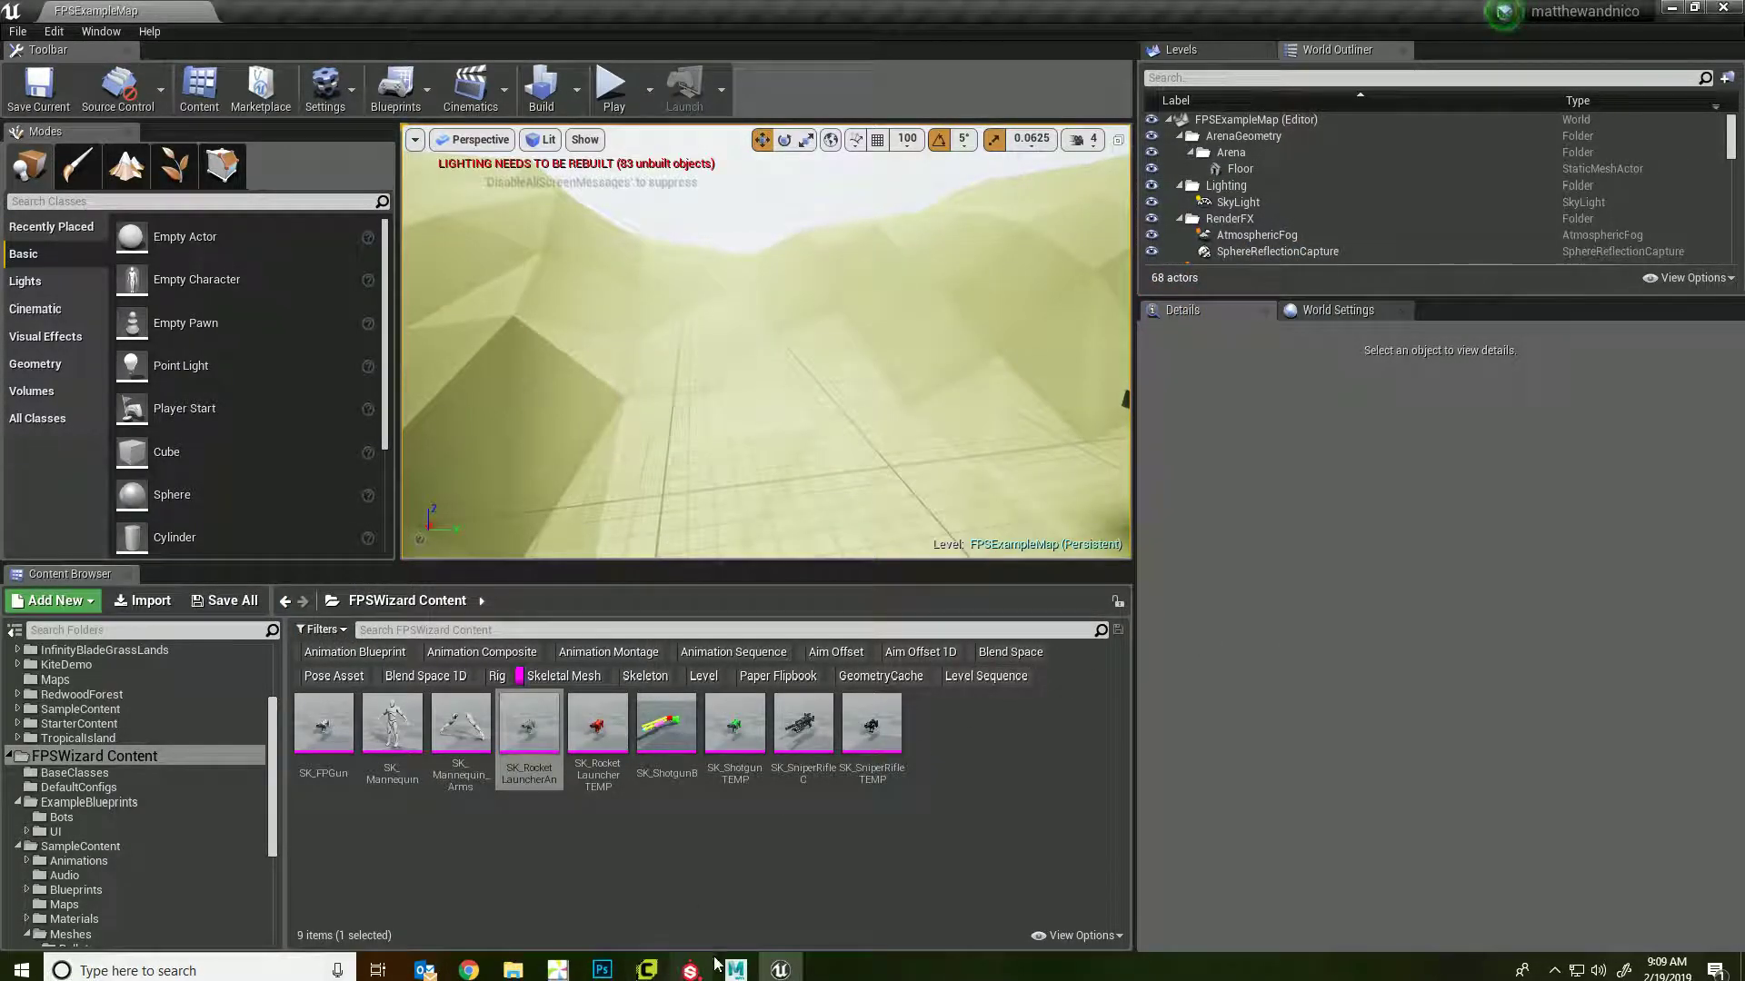
- Switch to Maya and import SK_RocketLauncherAn.FBX from the Desktop into the machine gun scene
left_click(735, 971)
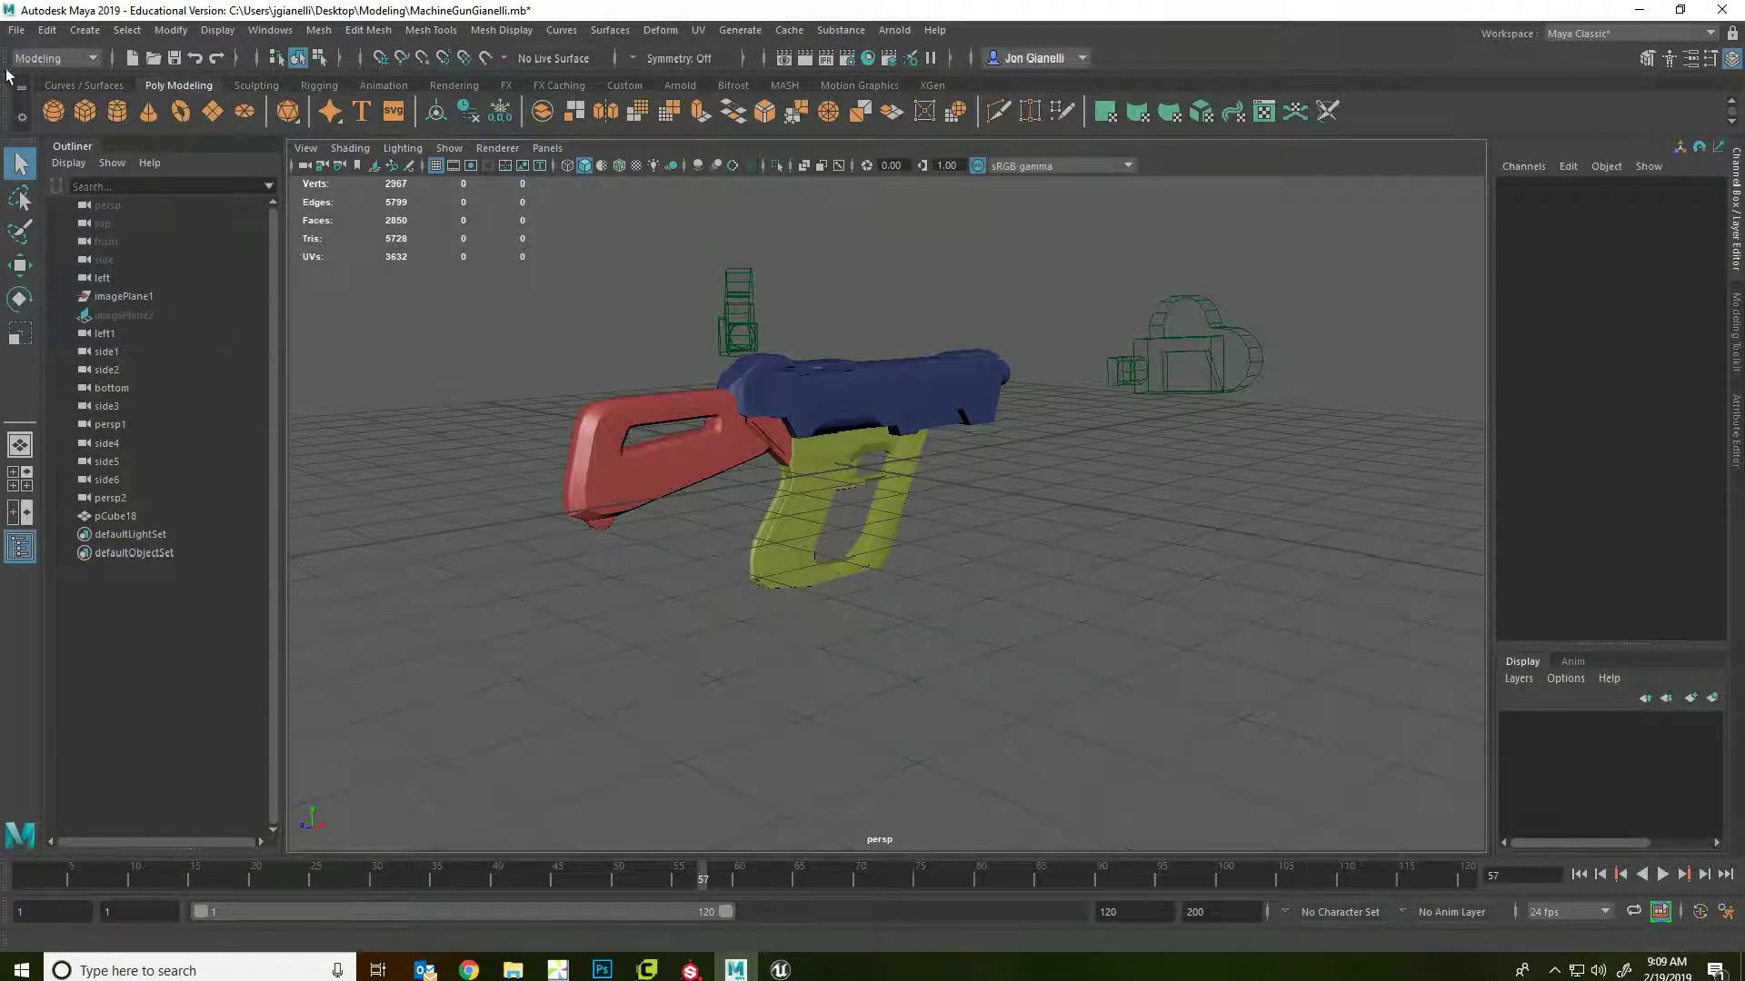
left_click(16, 30)
left_click(53, 232)
left_click(234, 285)
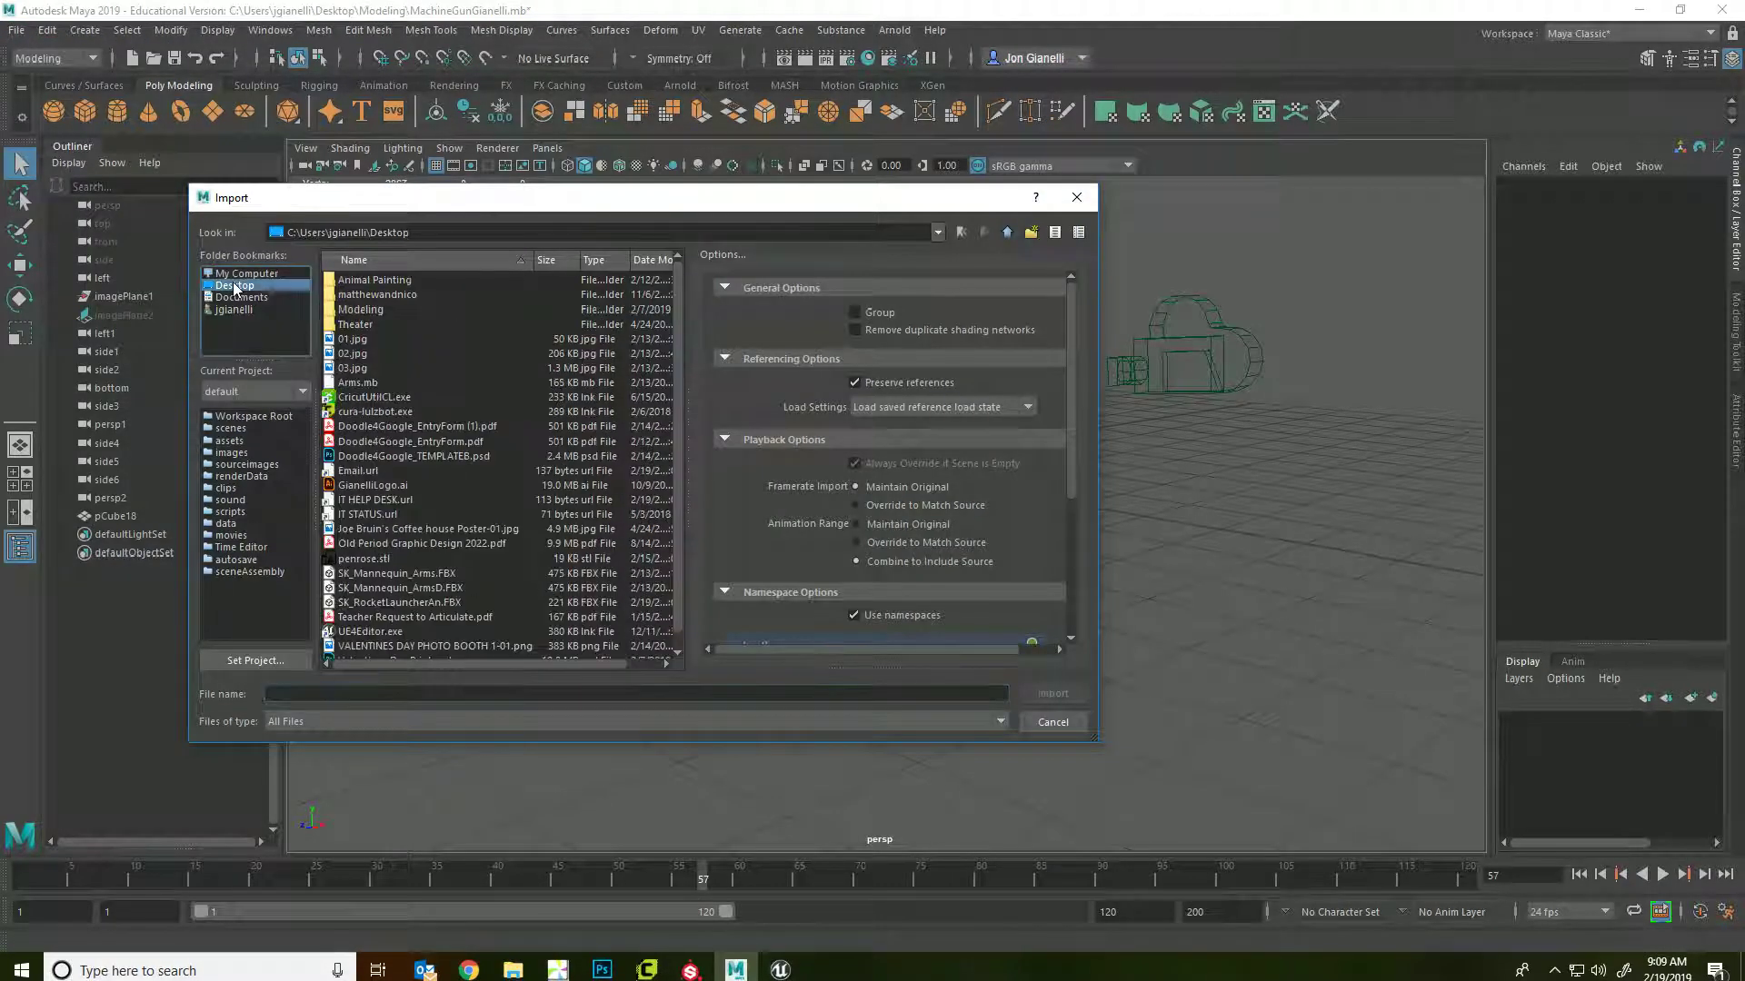
scroll(474, 390, "down", 1)
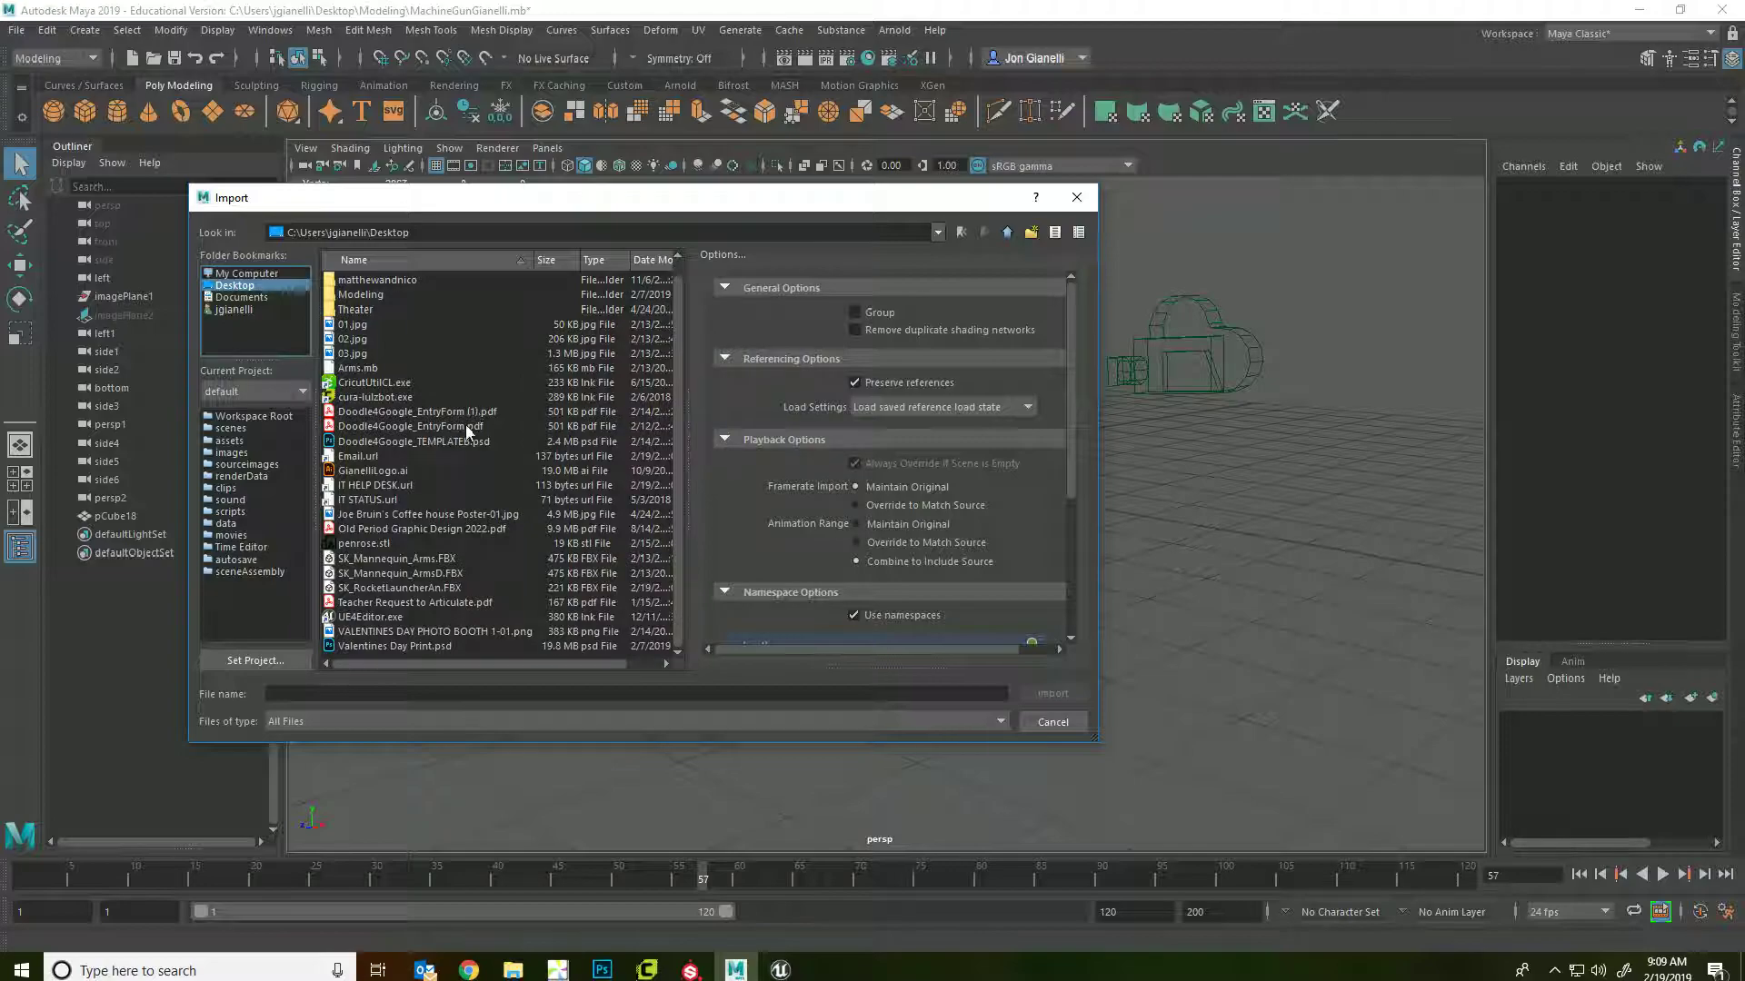
left_click(487, 588)
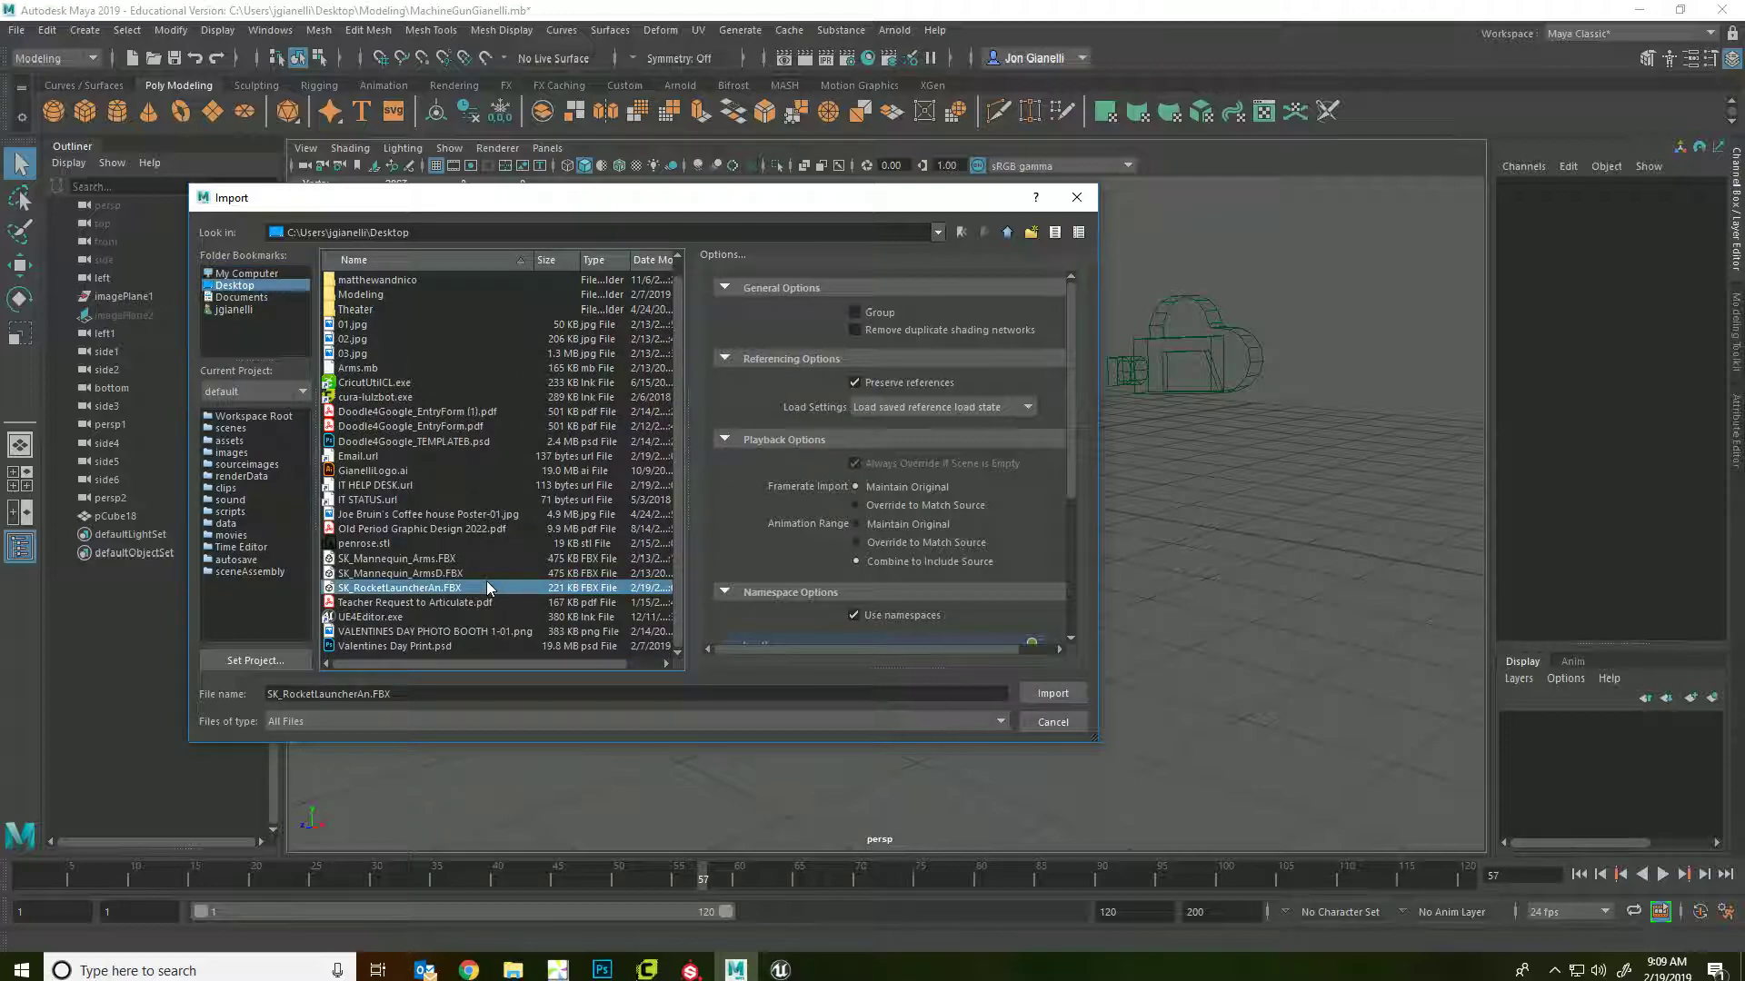
double_click(483, 586)
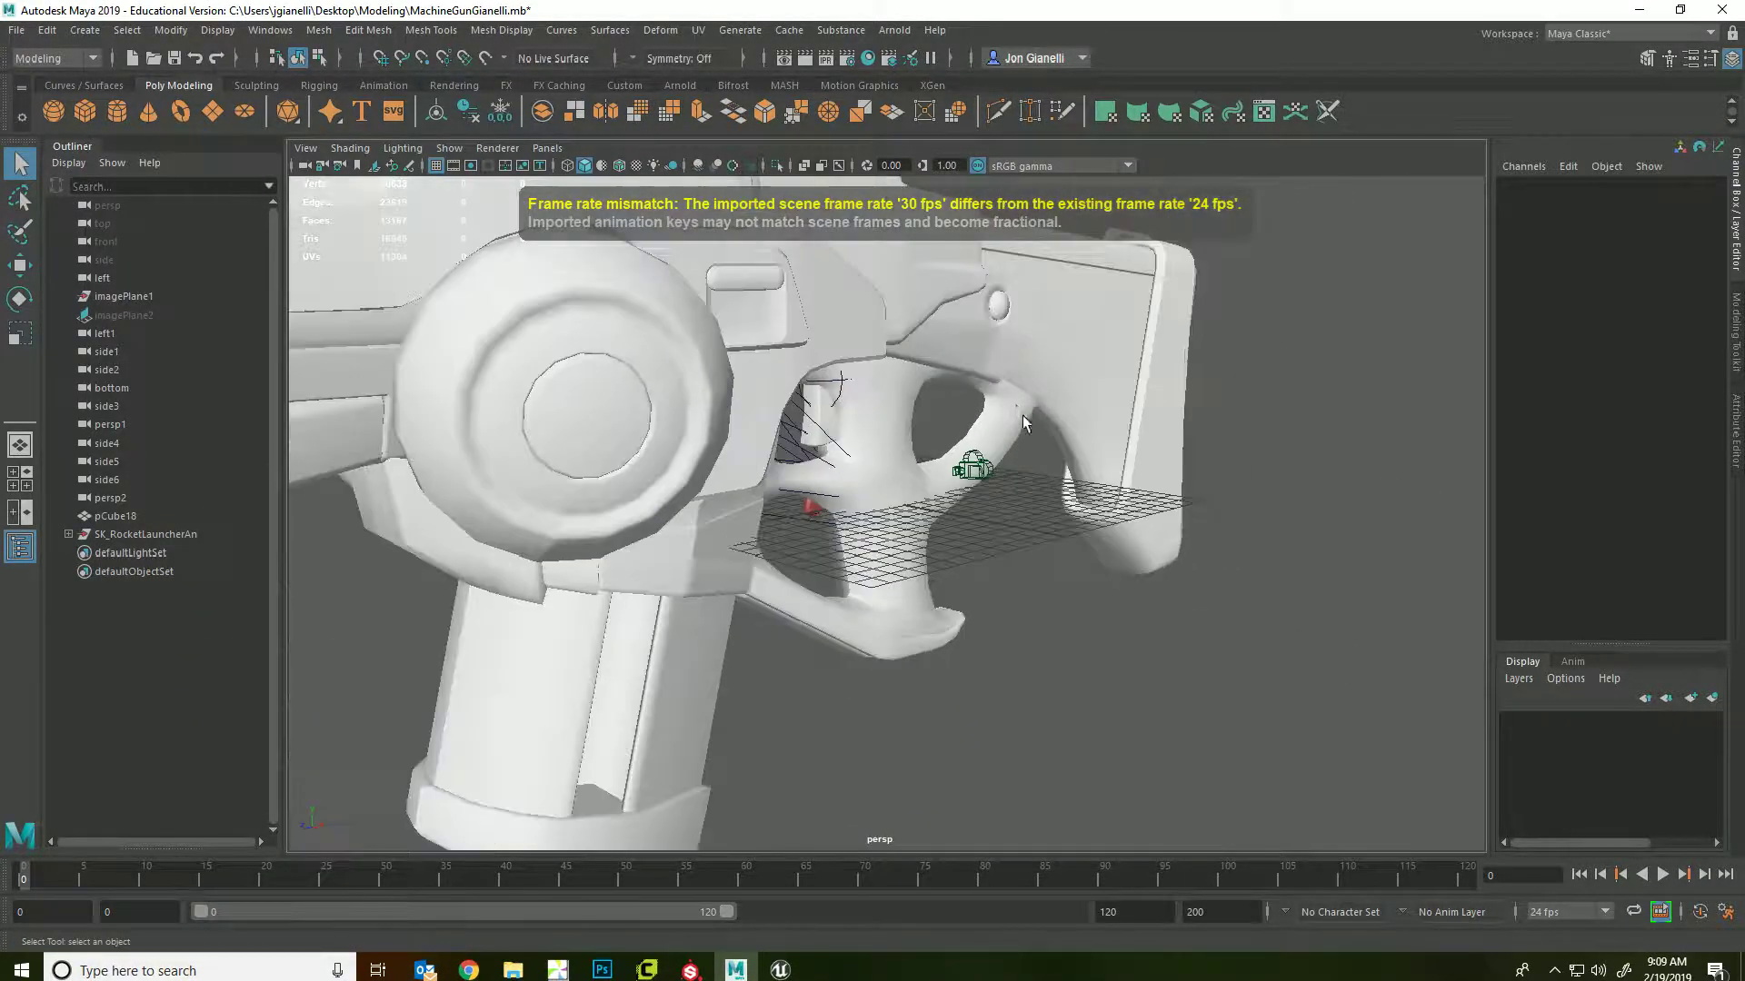
- Expand the imported SK_RocketLauncherAn group and examine its root joint and the SK_RocketLauncherAn_ncl1_1 mesh
scroll(1013, 400, "down", 5)
scroll(957, 559, "up", 3)
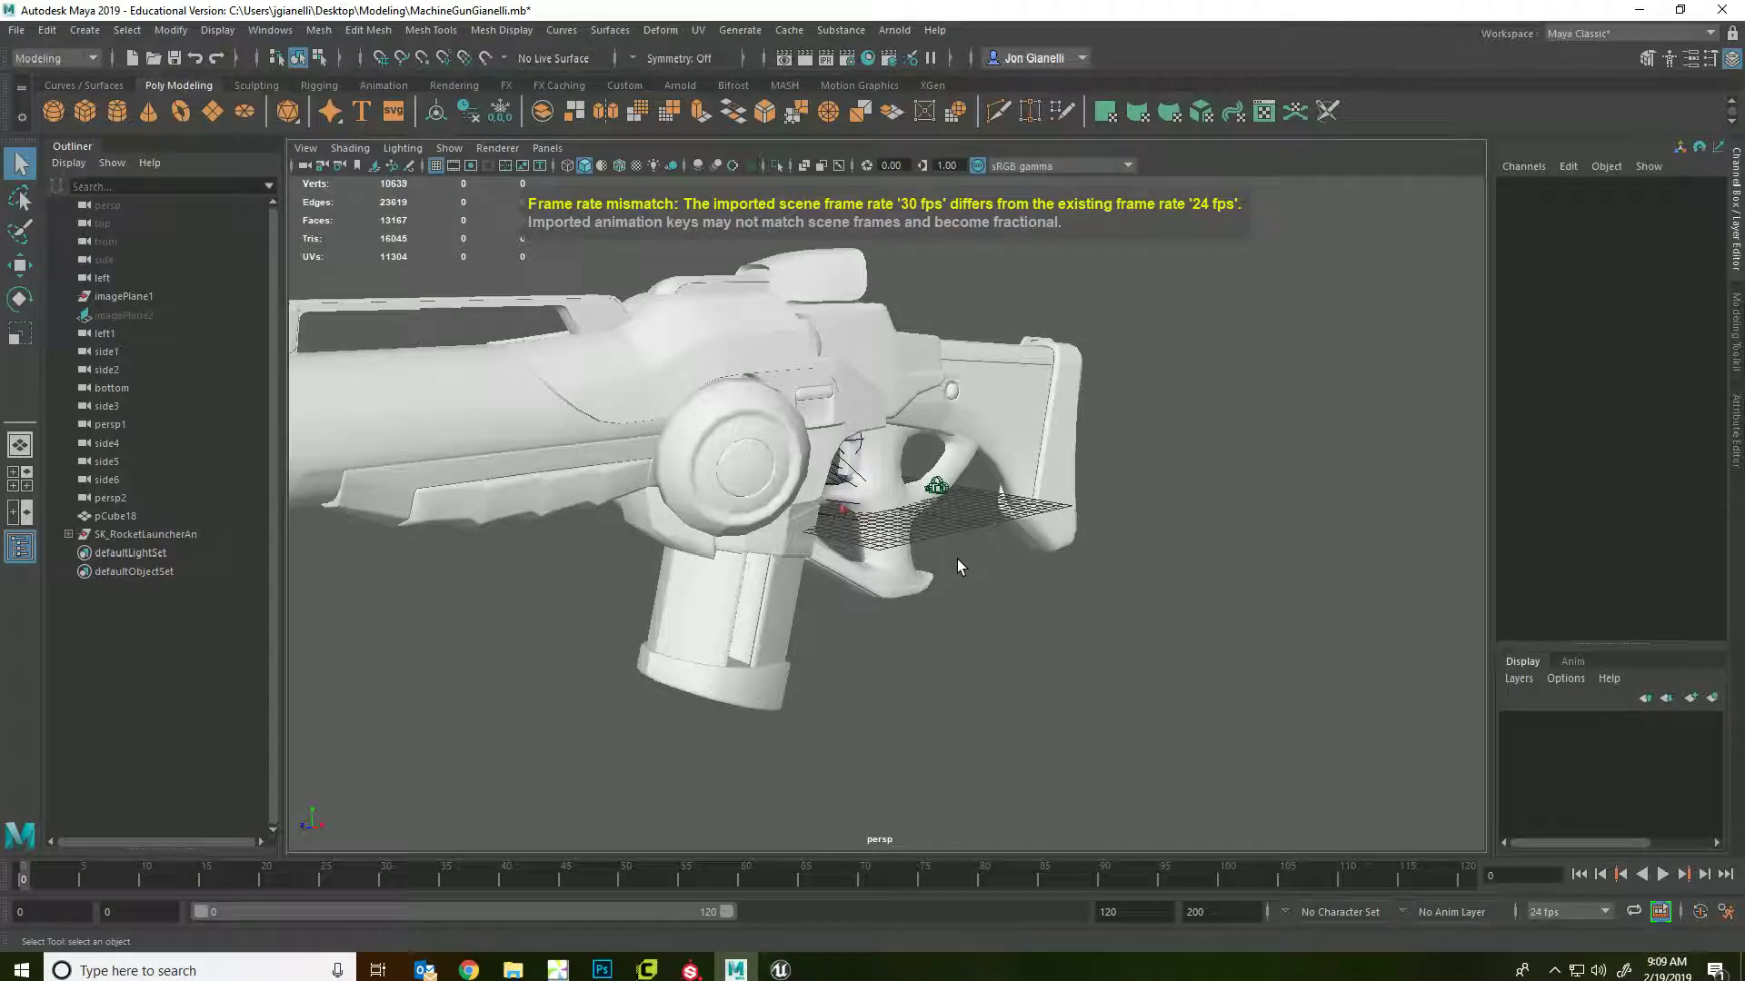
left_click(637, 433)
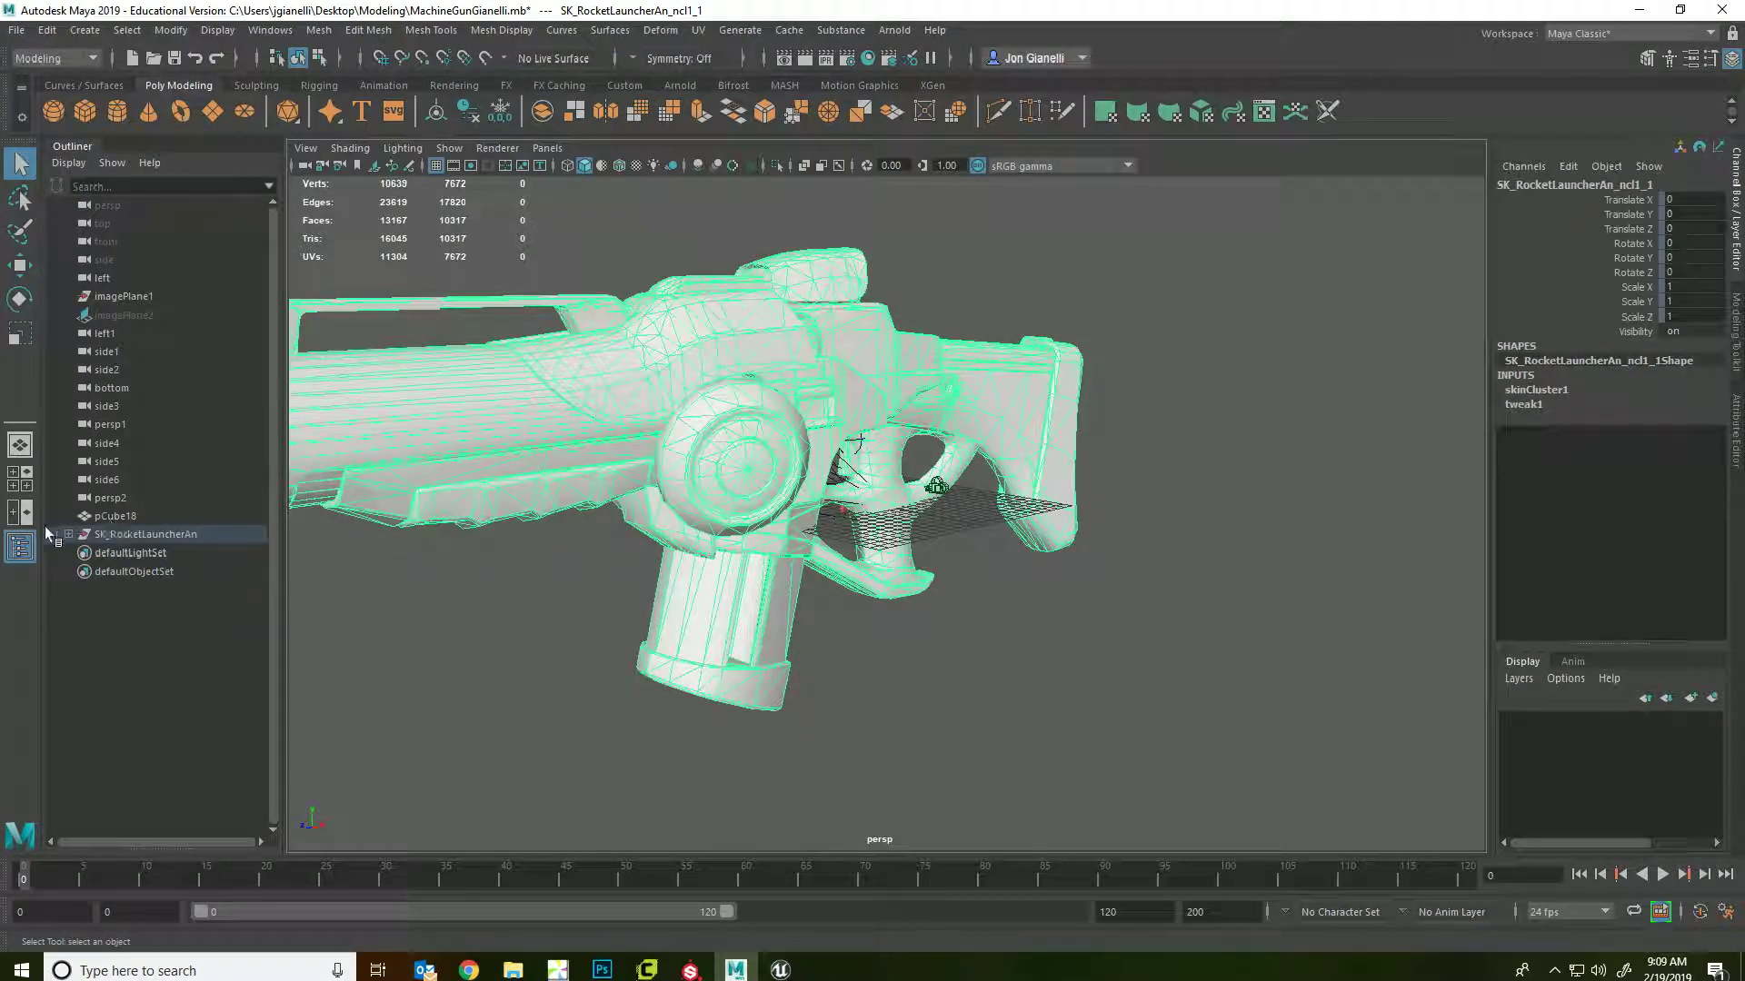
left_click(68, 534)
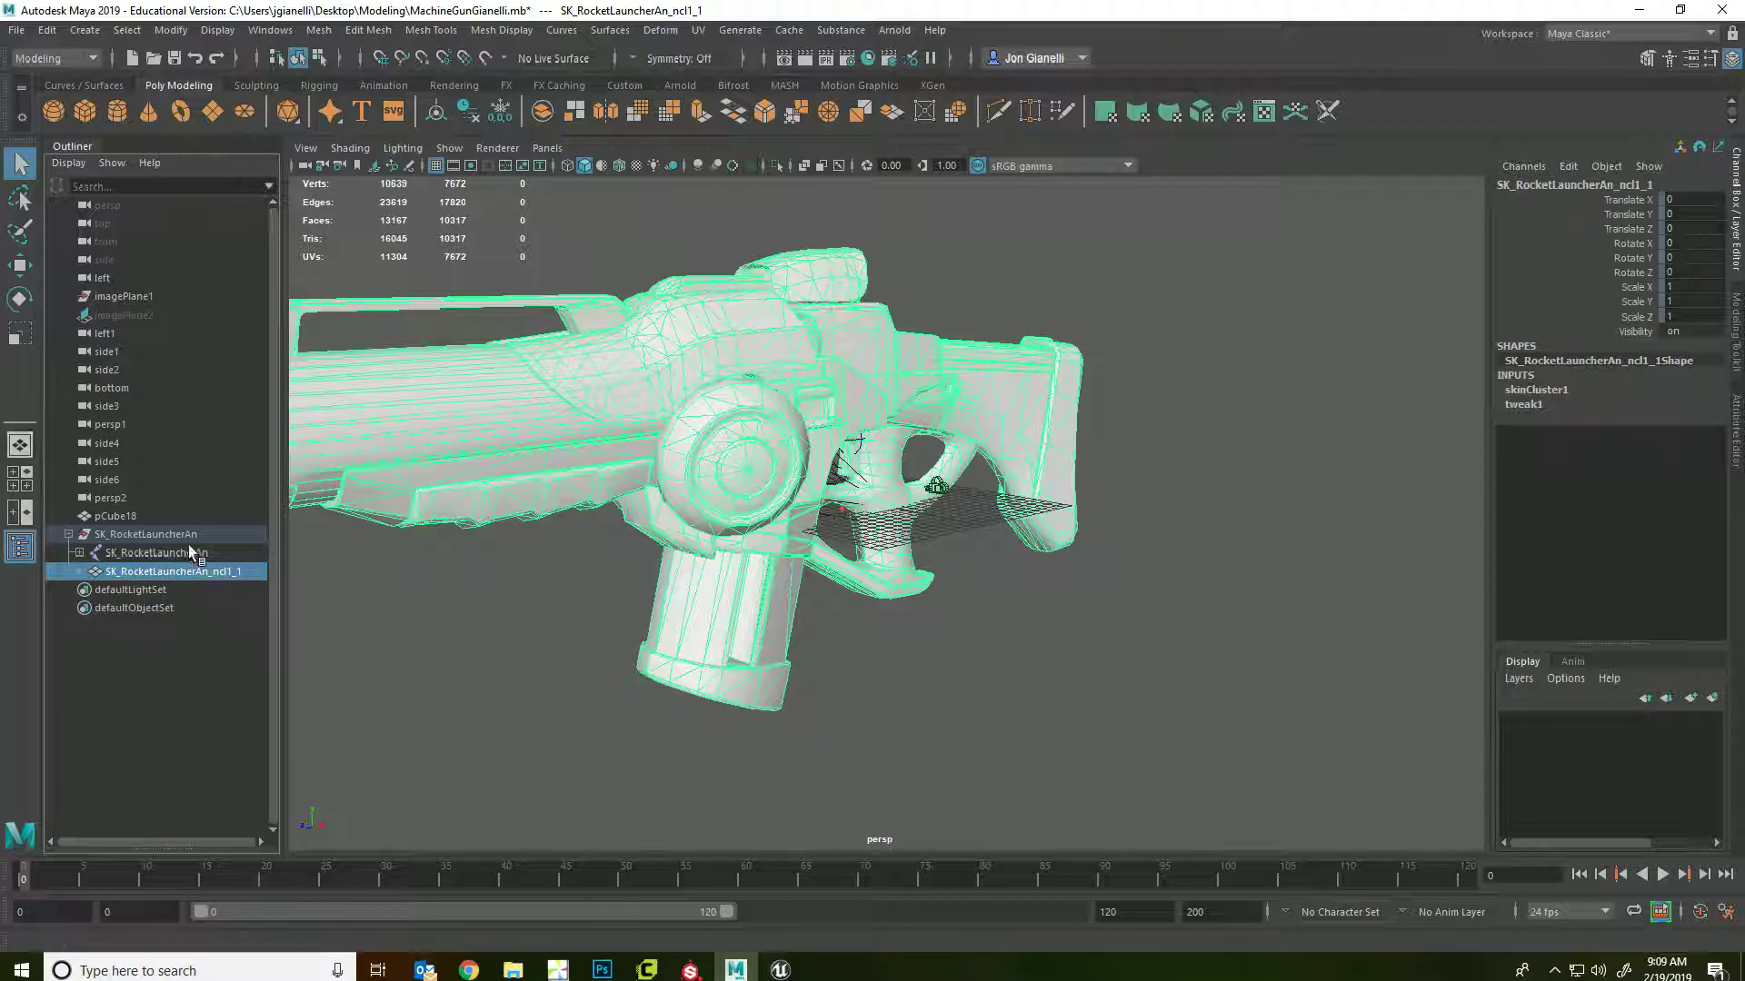
left_click(105, 536)
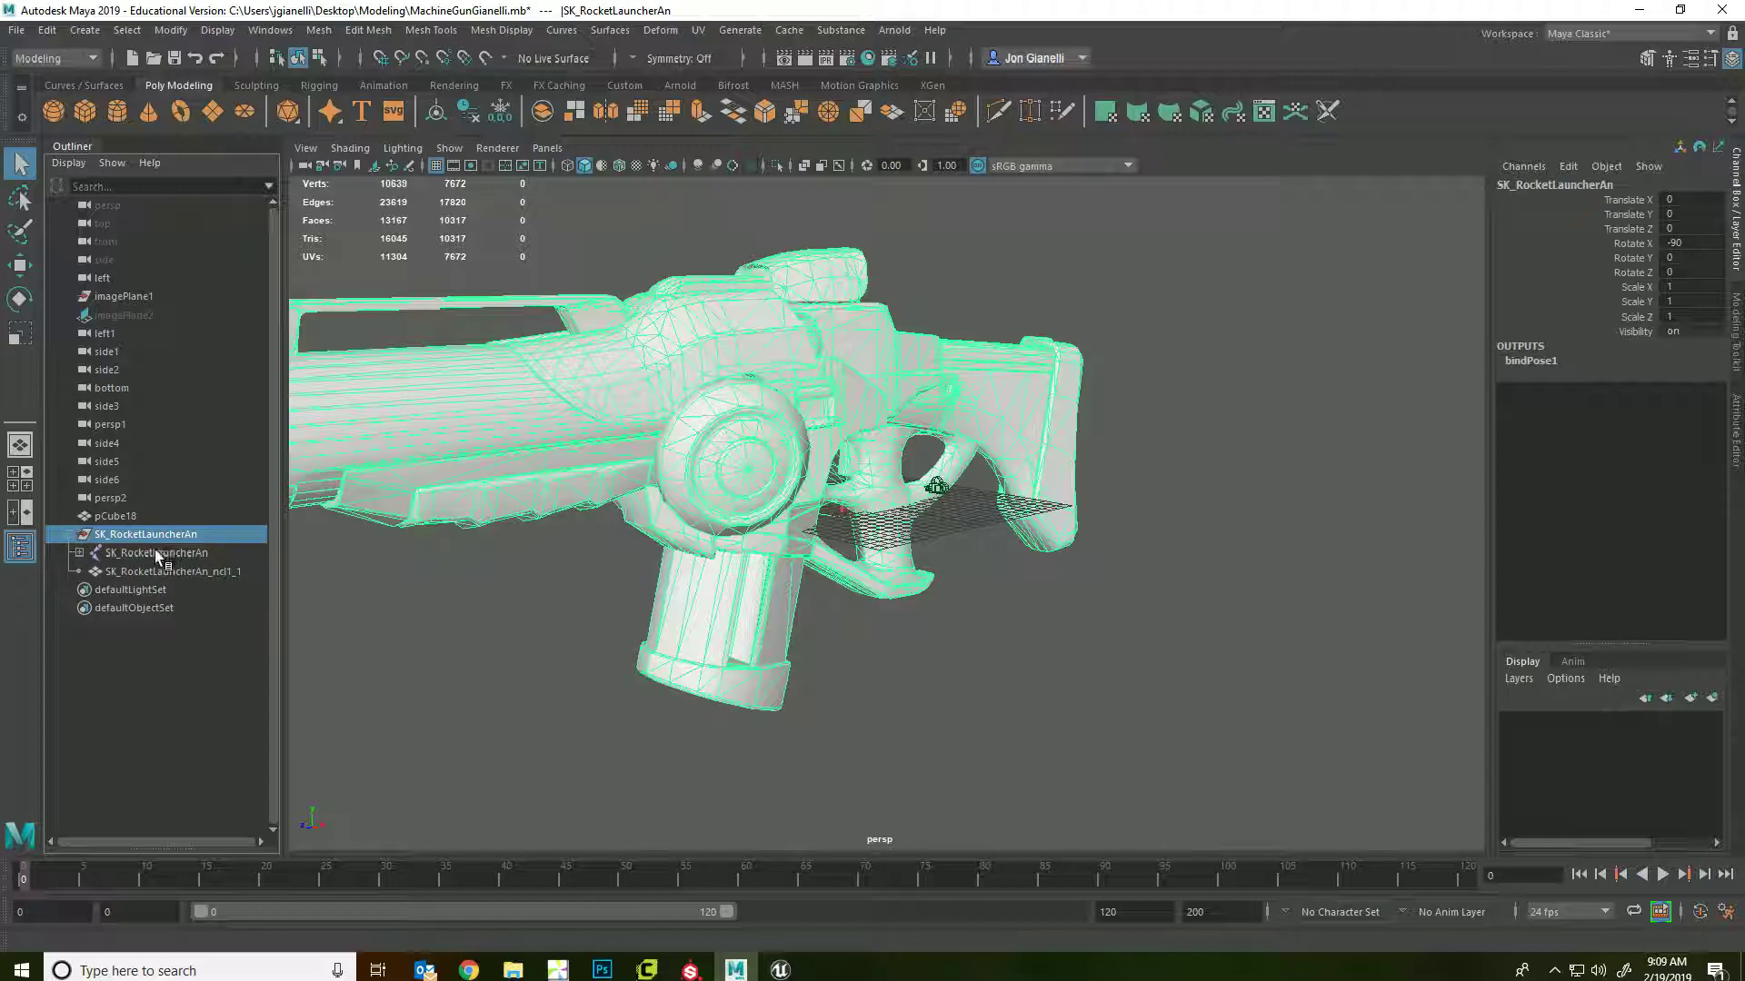
left_click(154, 553)
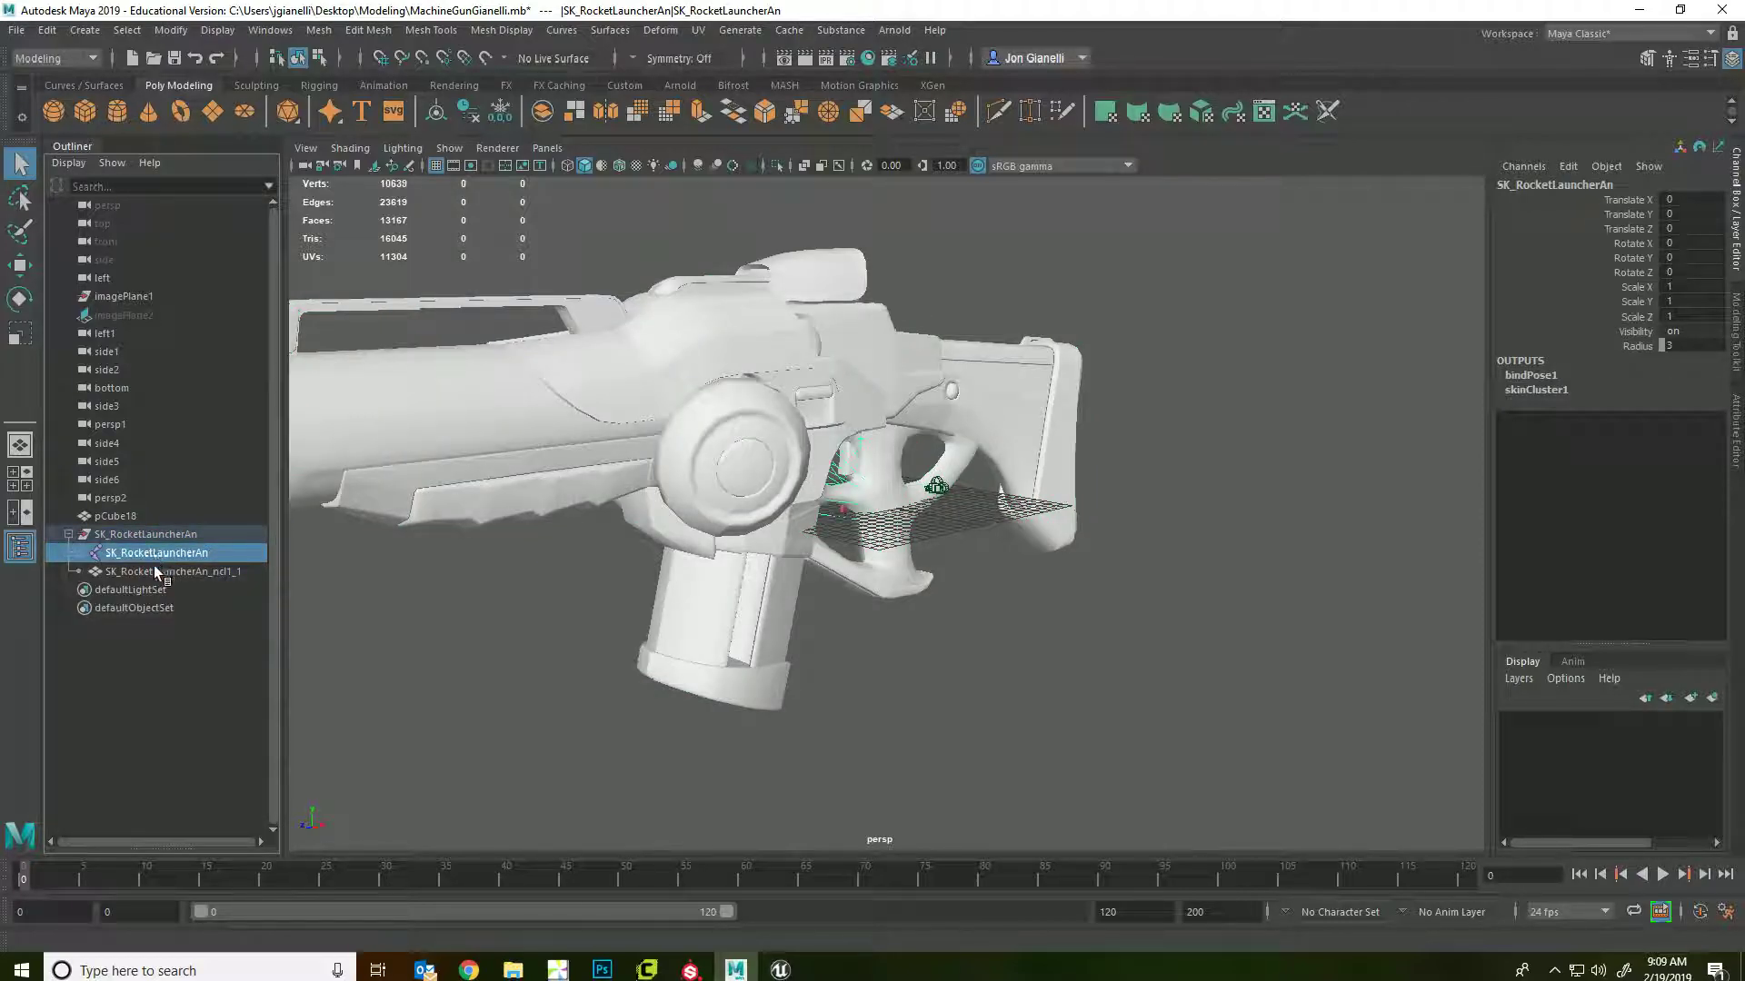
left_click(167, 571)
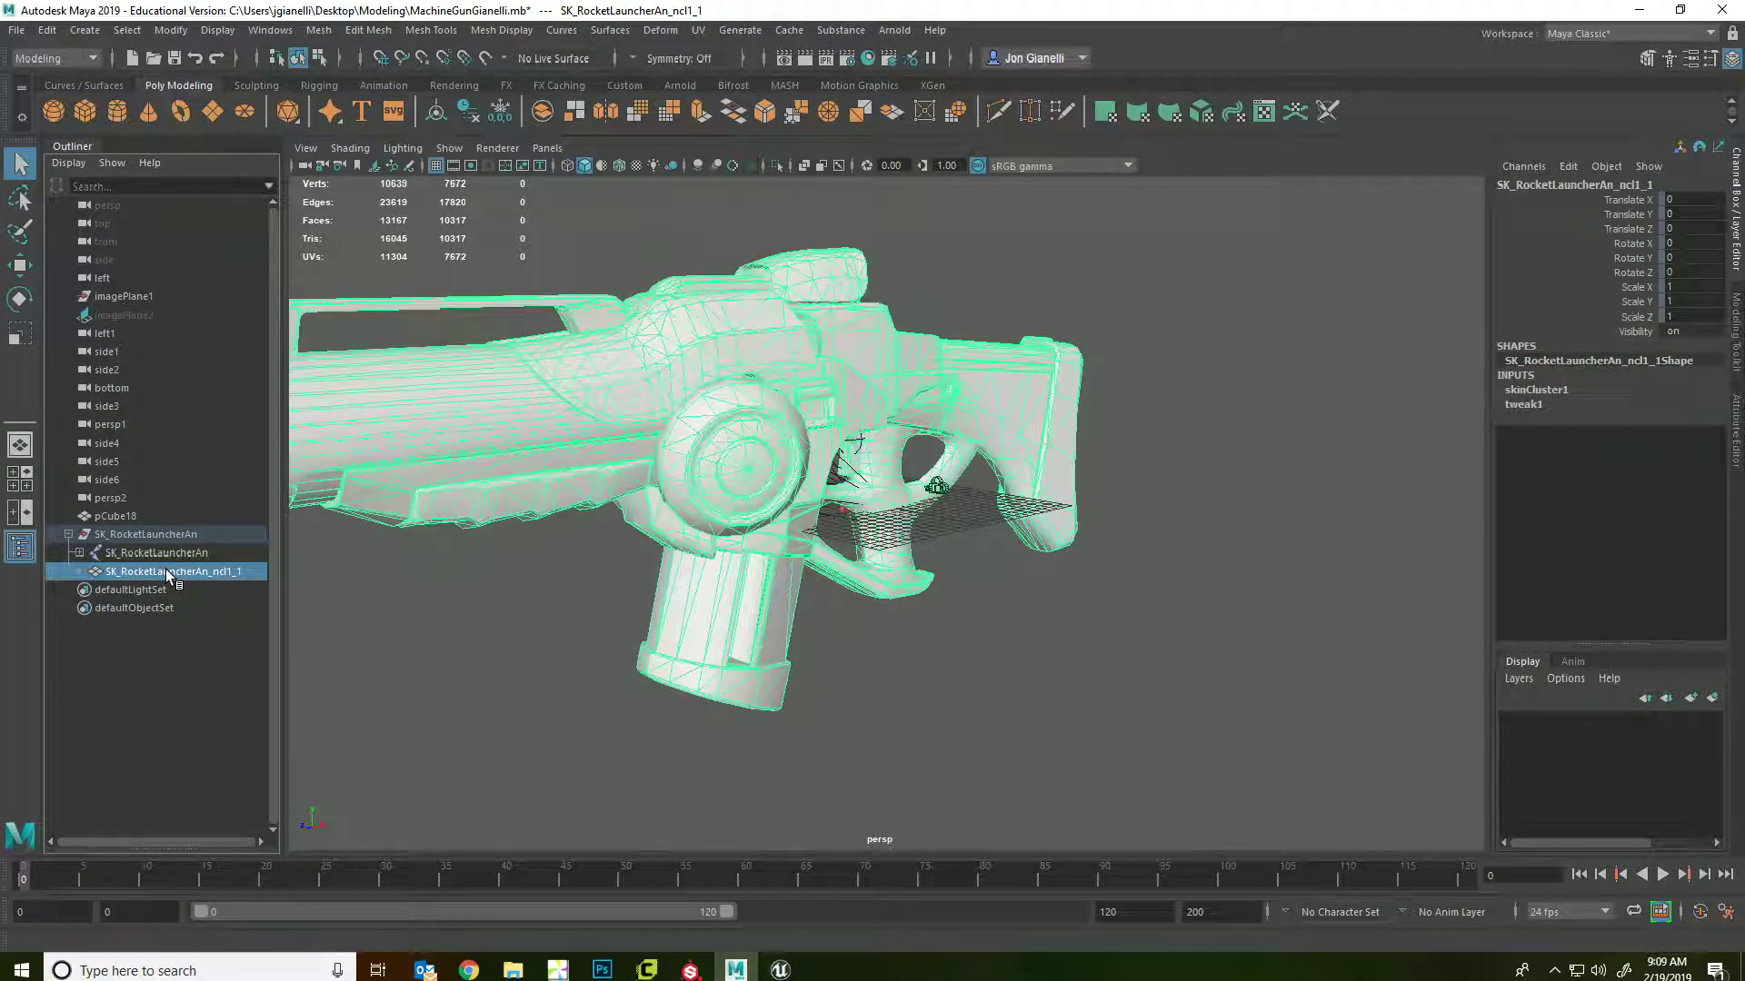
left_click(166, 555)
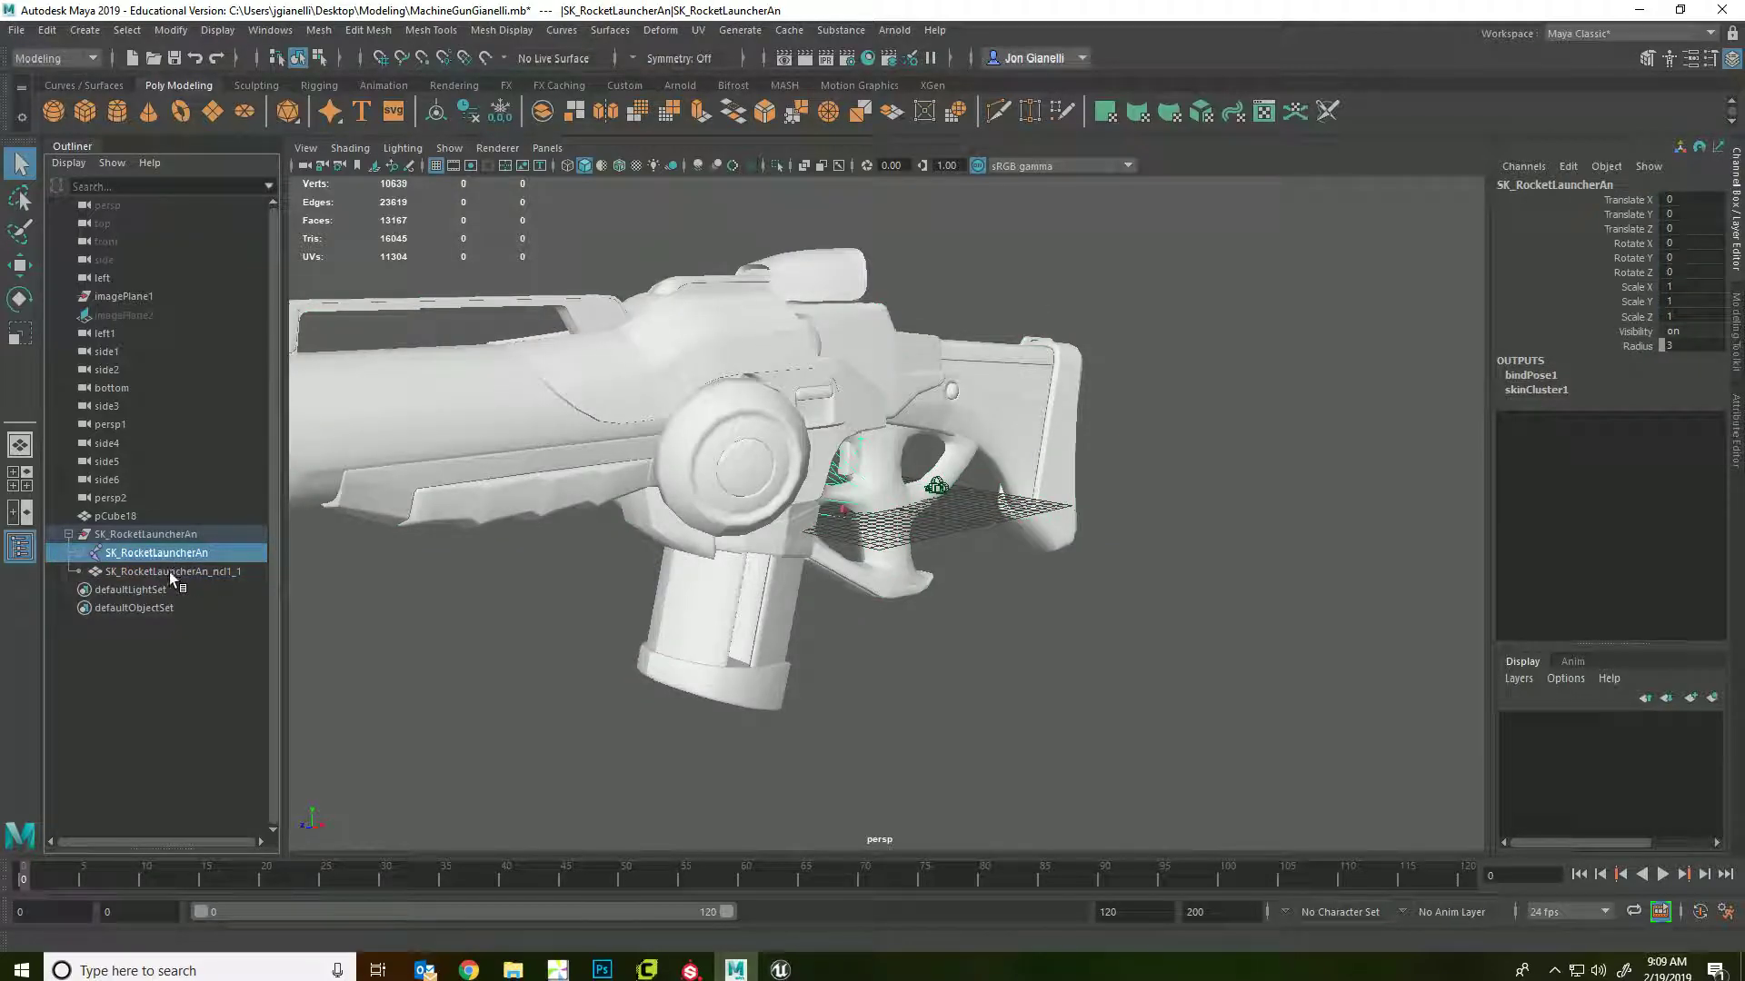
- Display the scene in wireframe and view the joints inside the rocket launcher from the side
key("4")
mouse_move(659, 507)
left_mouse_down("alt")
mouse_move(553, 494)
mouse_move(663, 485)
left_mouse_up("alt")
left_click_drag(416, 480, 496, 580, "alt")
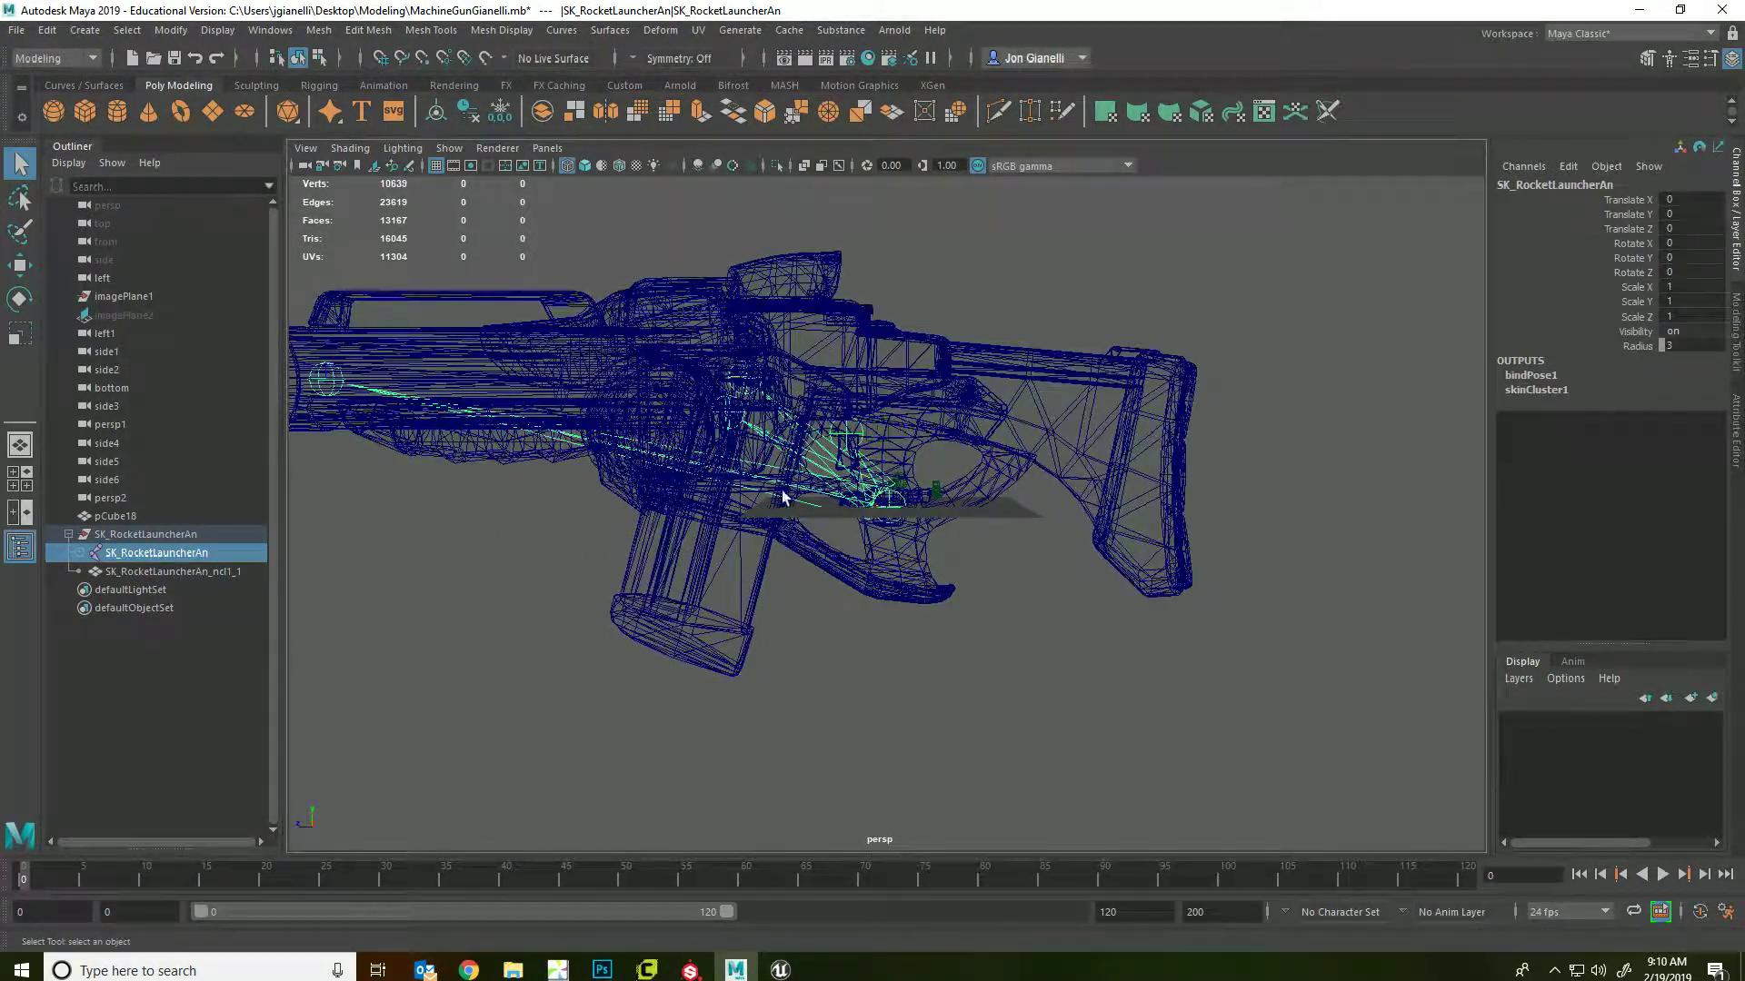
- Try moving Trigger_Bone back toward the stock to a Translate X of about -19.9, and undo the move
left_click(849, 433)
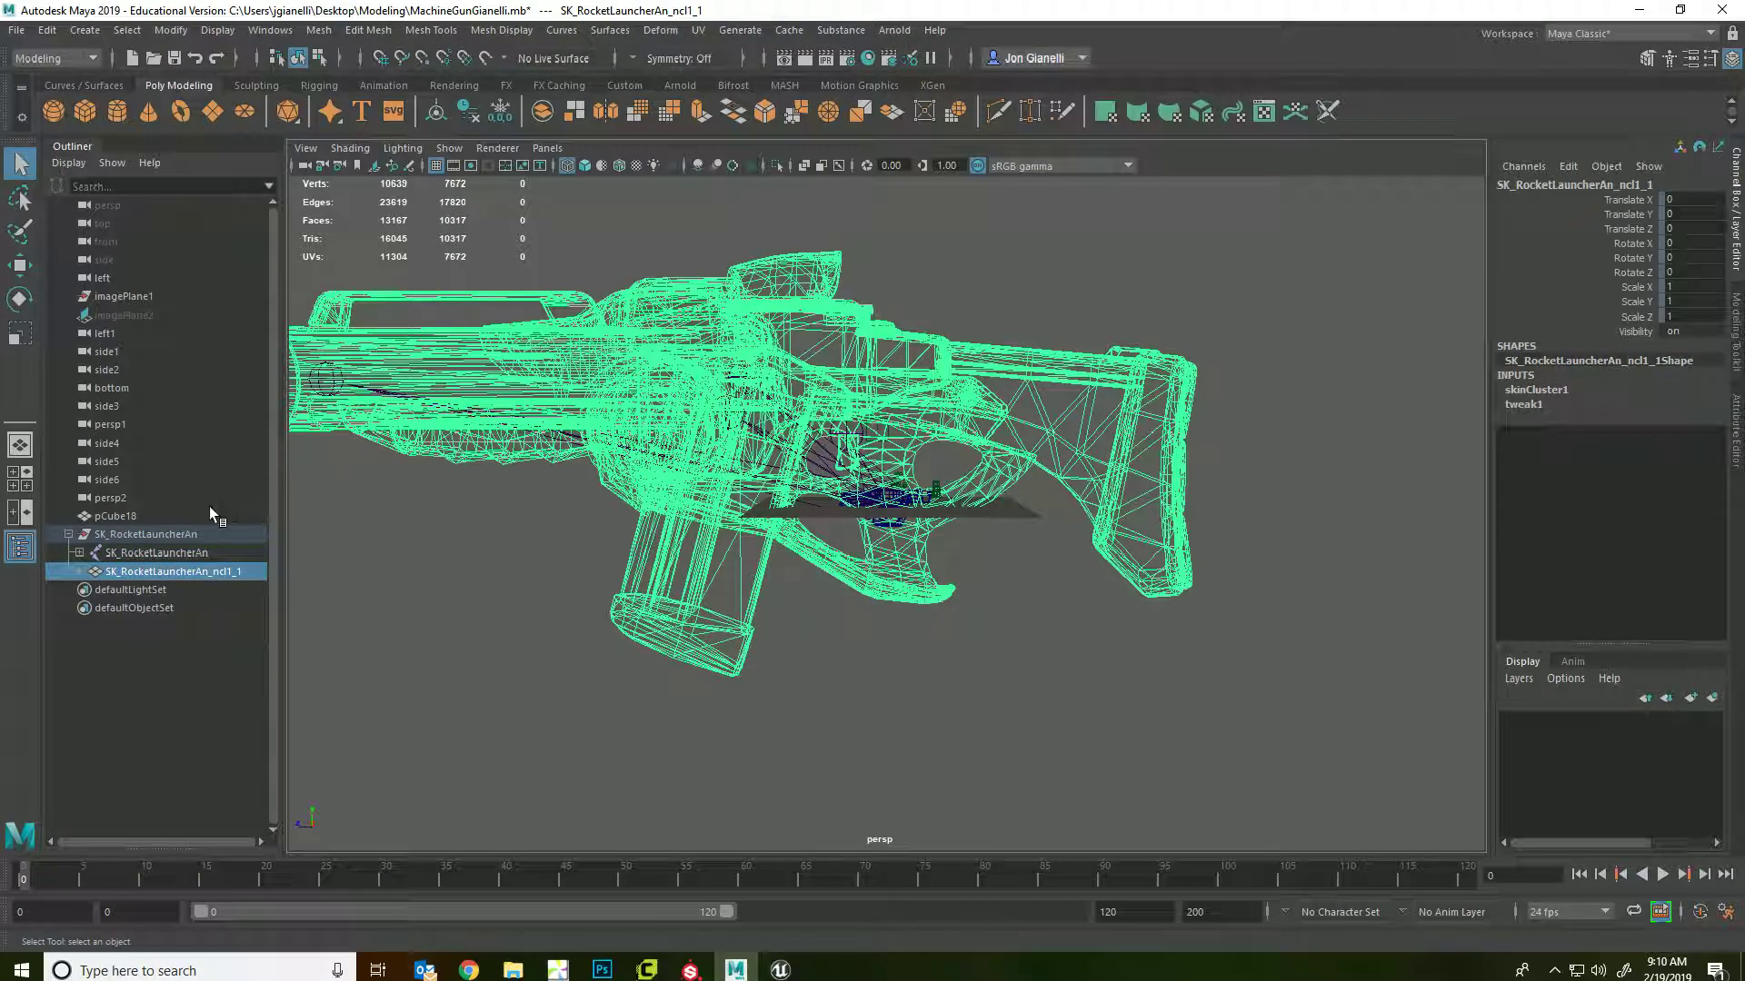
left_click(852, 436)
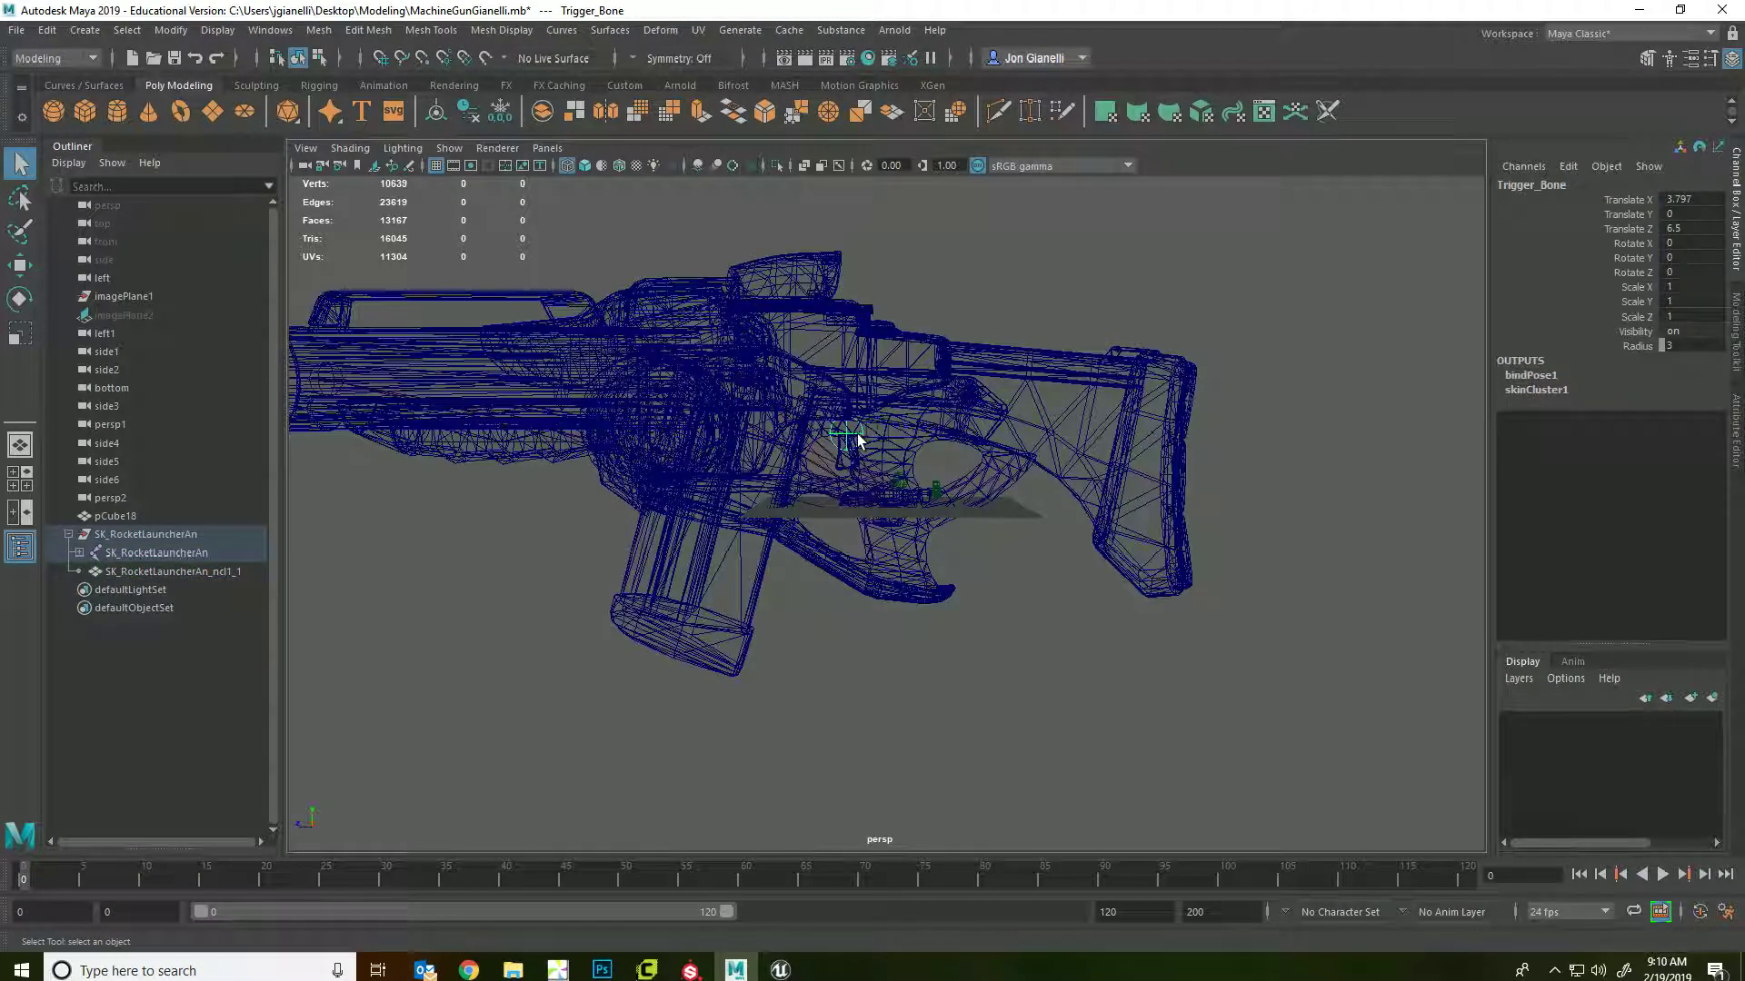
key("w")
left_click_drag(815, 437, 1074, 429)
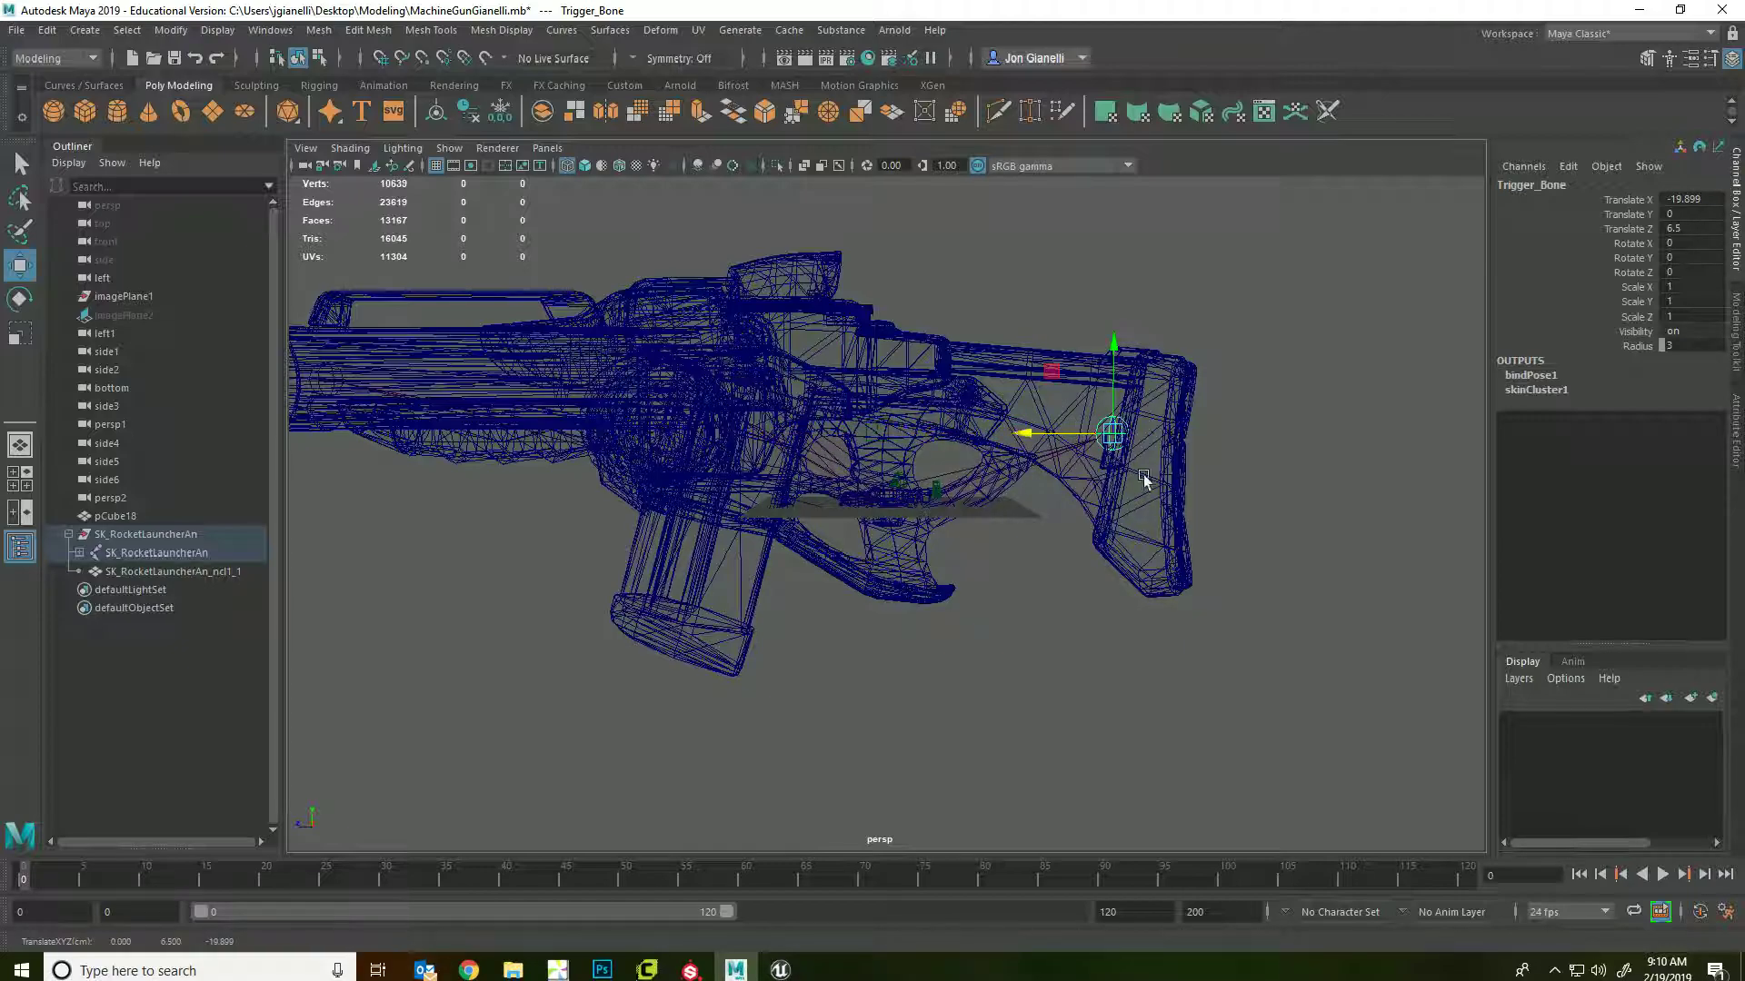
key("ctrl+z")
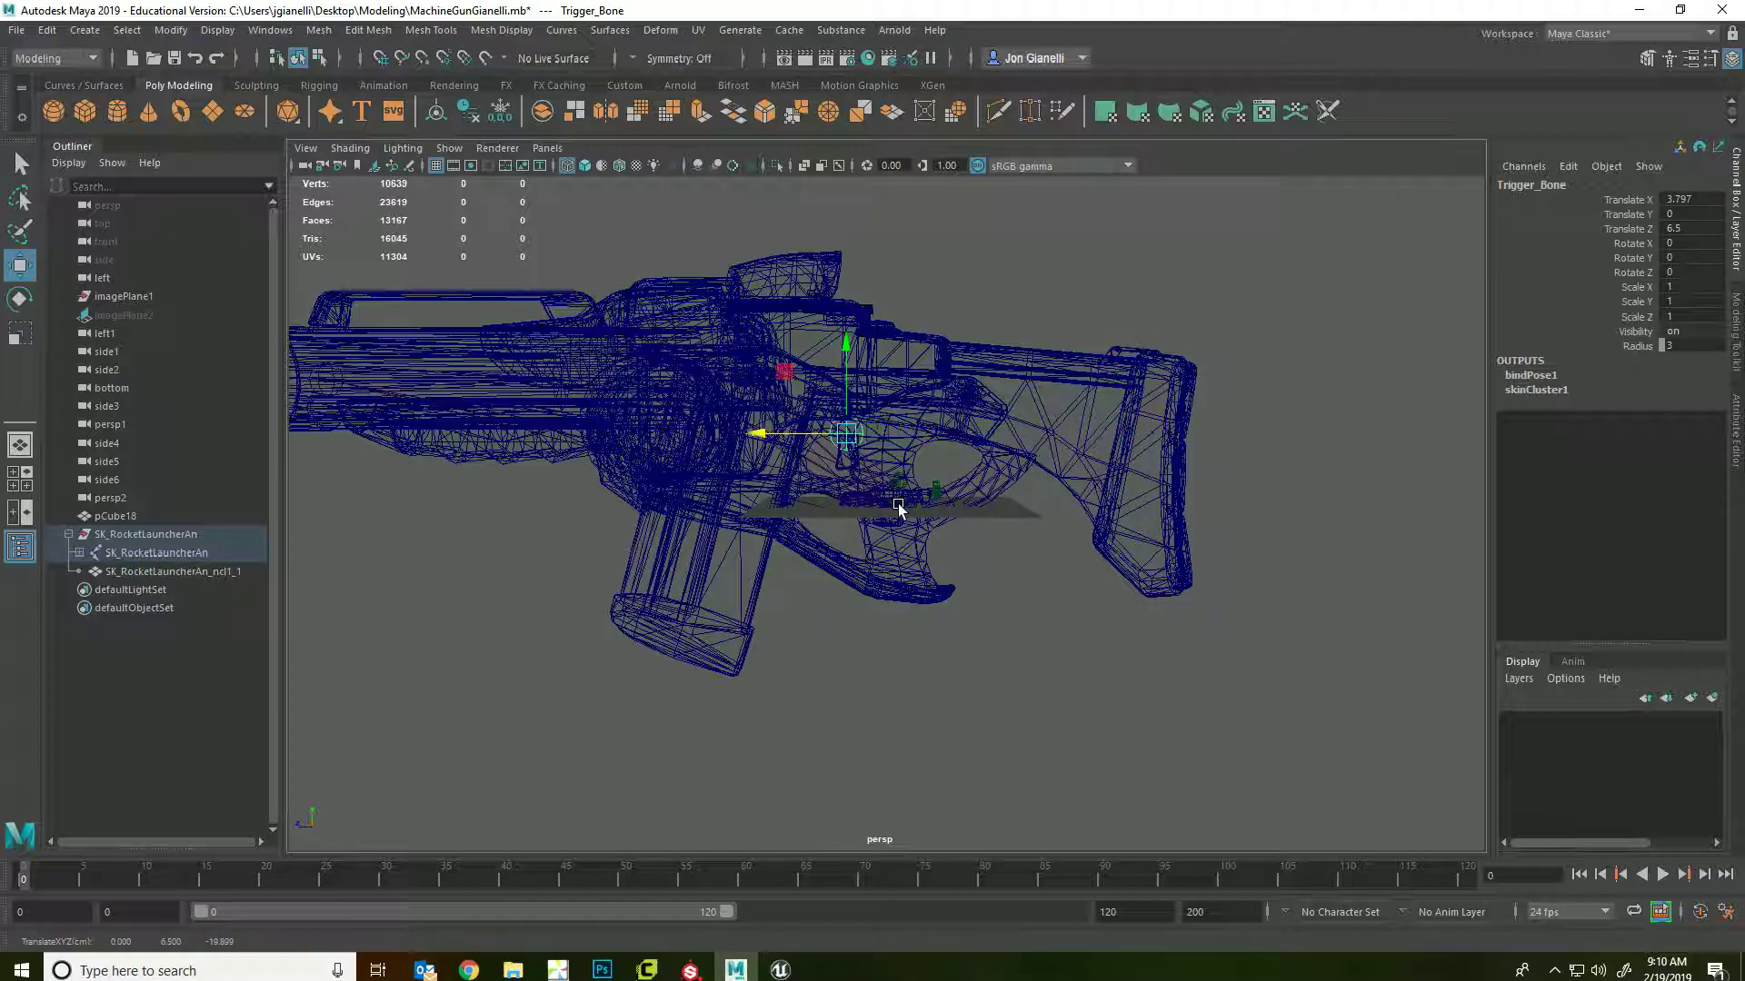
- Return to shaded display and select the SK_RocketLauncherAn_ncl1_1 mesh
key("5")
mouse_move(513, 751)
left_mouse_down("alt")
mouse_move(492, 783)
mouse_move(514, 777)
left_mouse_up("alt")
left_click(658, 407)
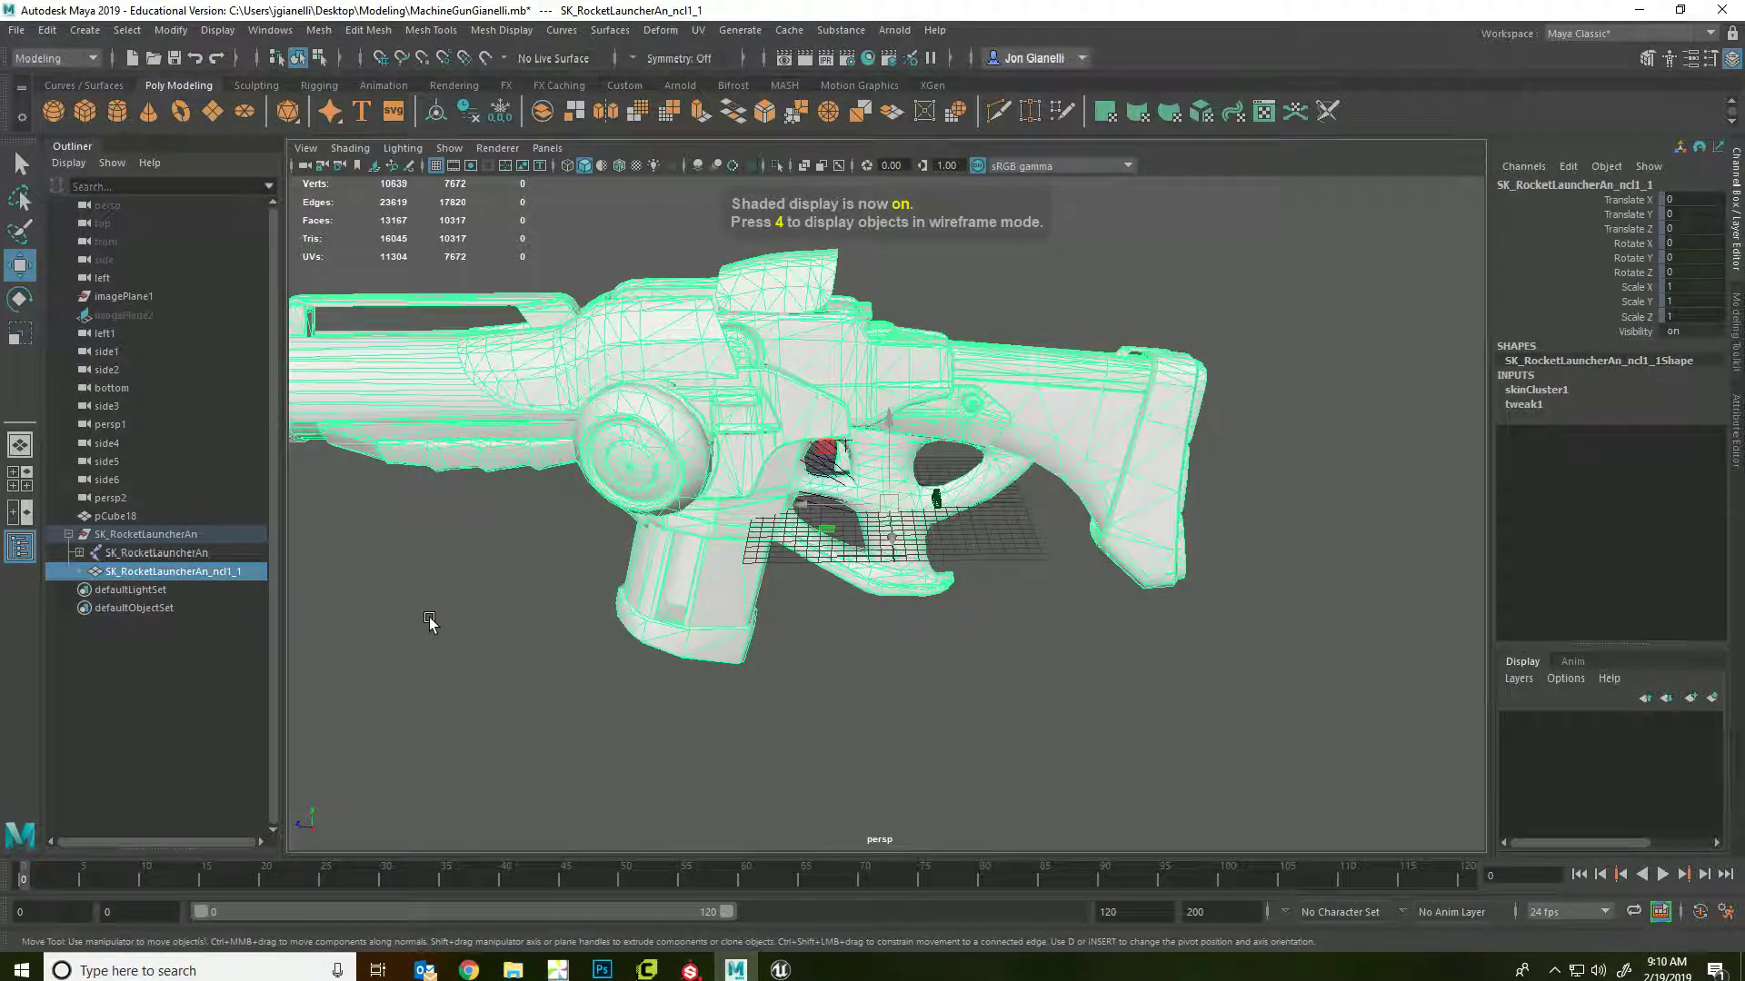
- Hide the SK_RocketLauncherAn_ncl1_1 mesh so the launcher's joints and the custom gun can be seen
left_click_drag(431, 623, 451, 606, "alt")
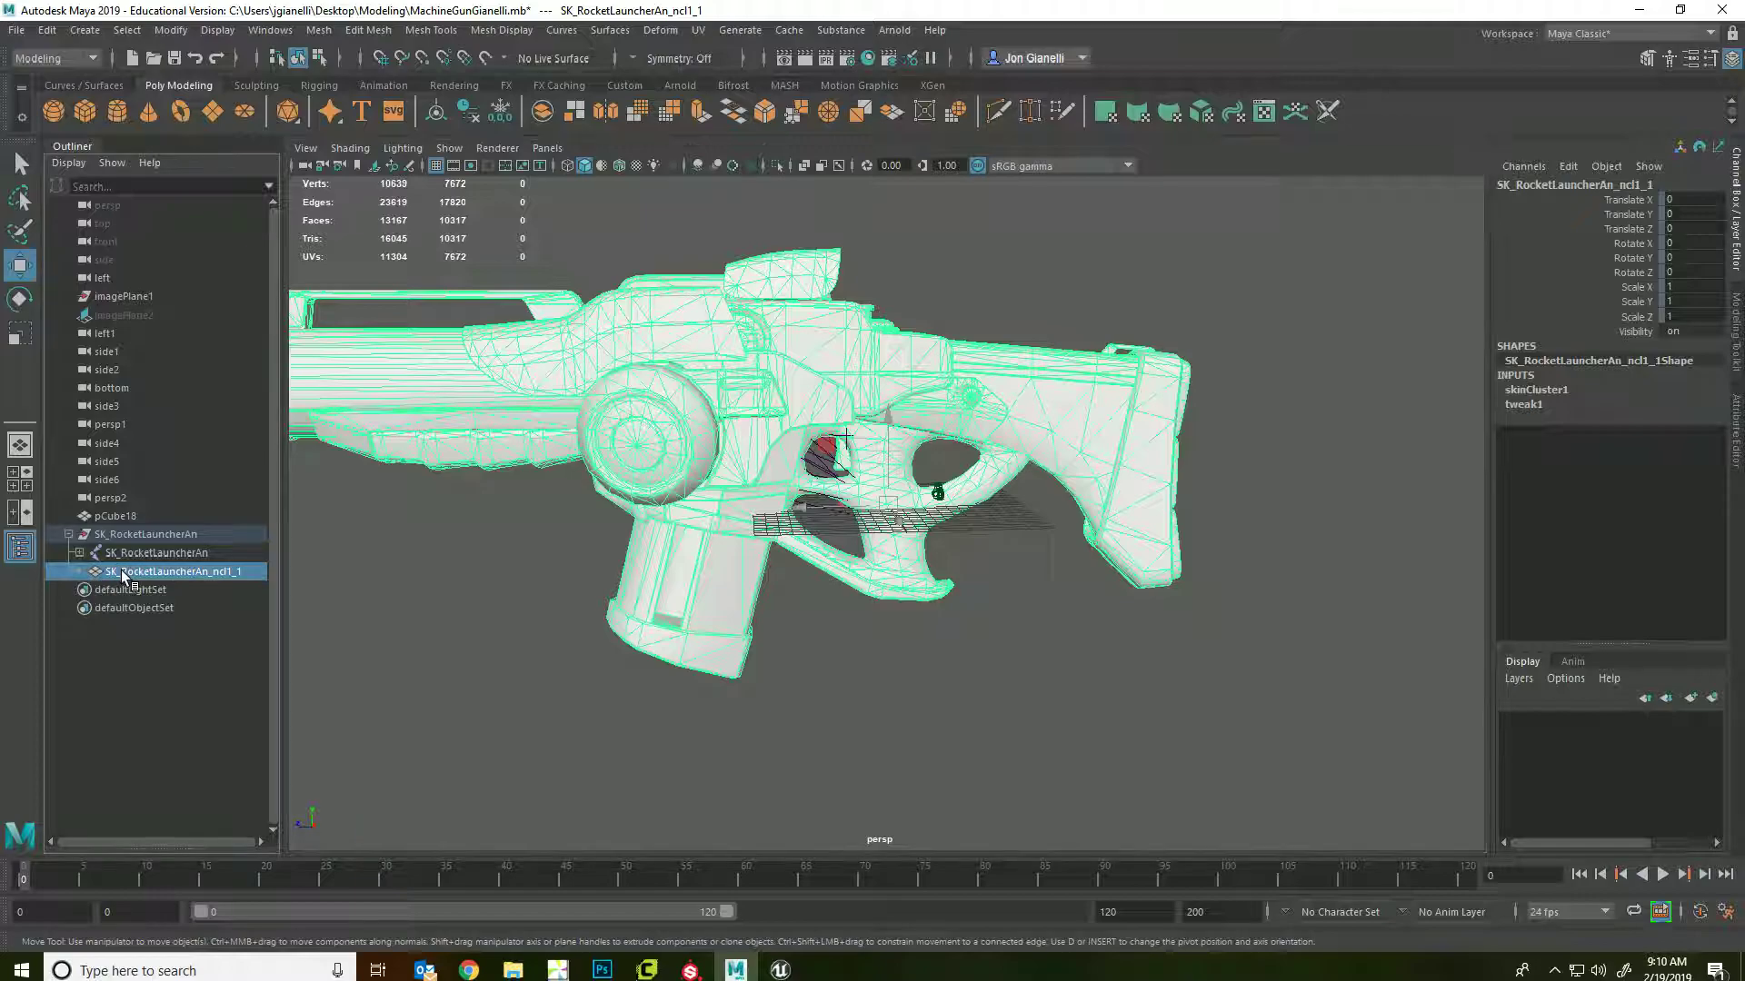
key("ctrl+i")
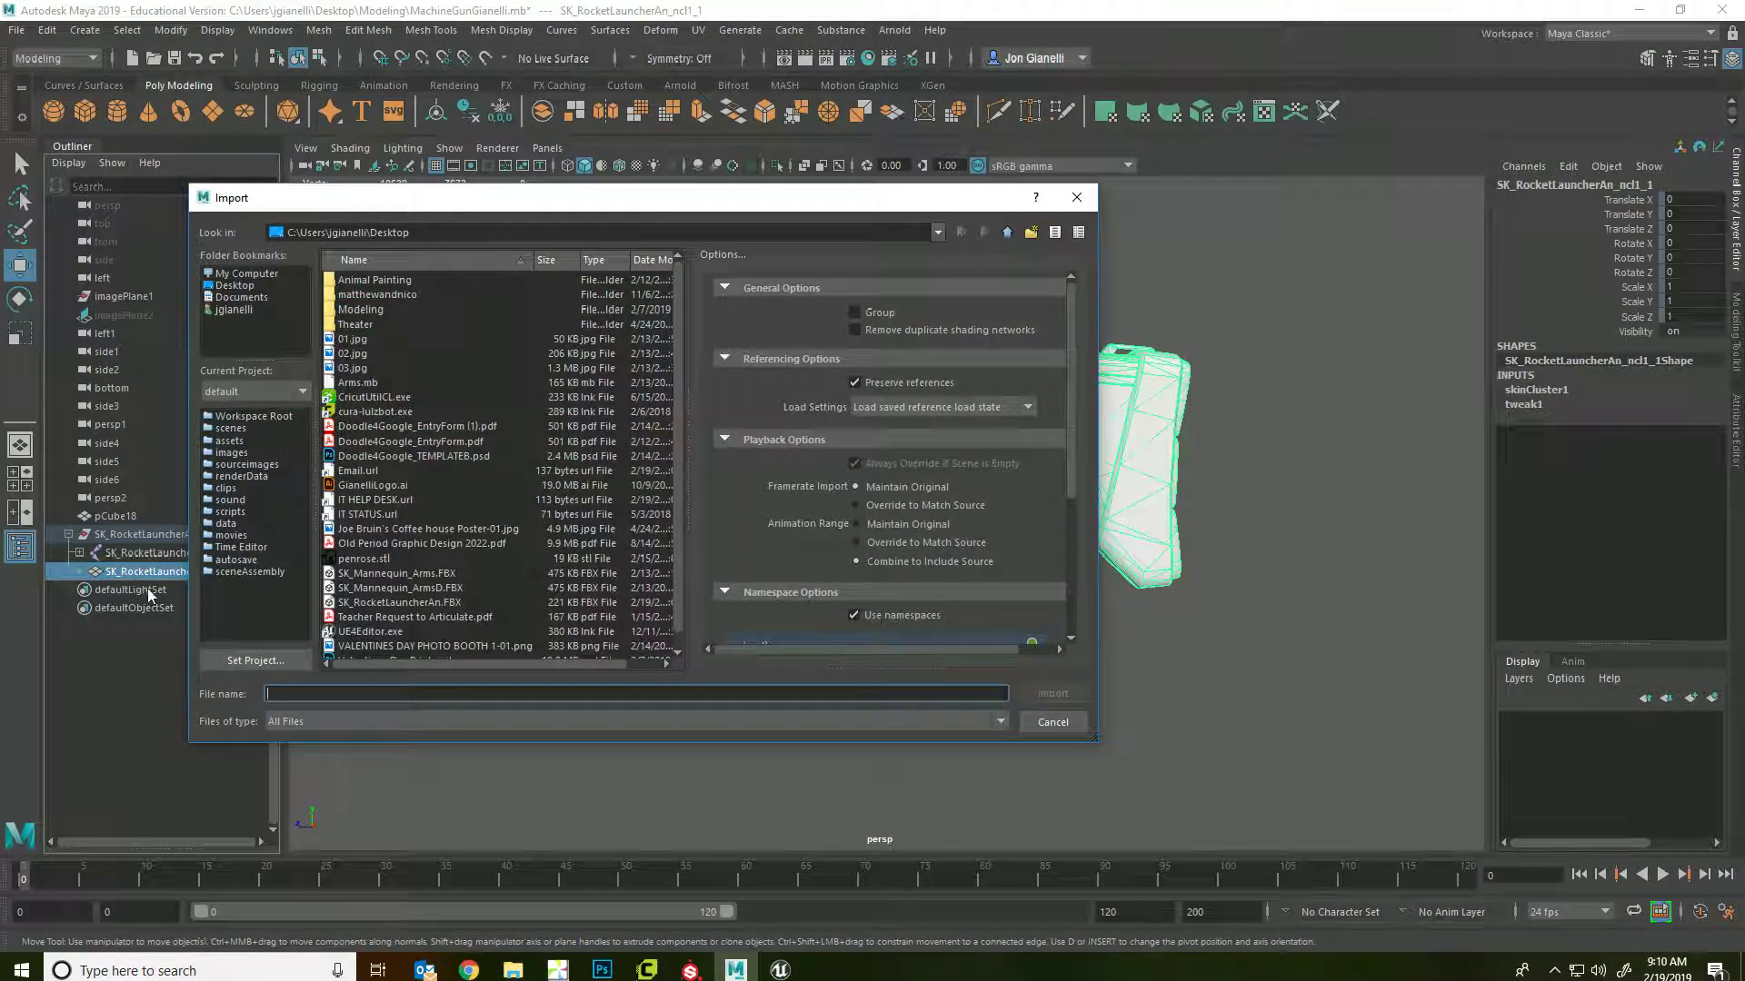
left_click(1057, 720)
key("ctrl+h")
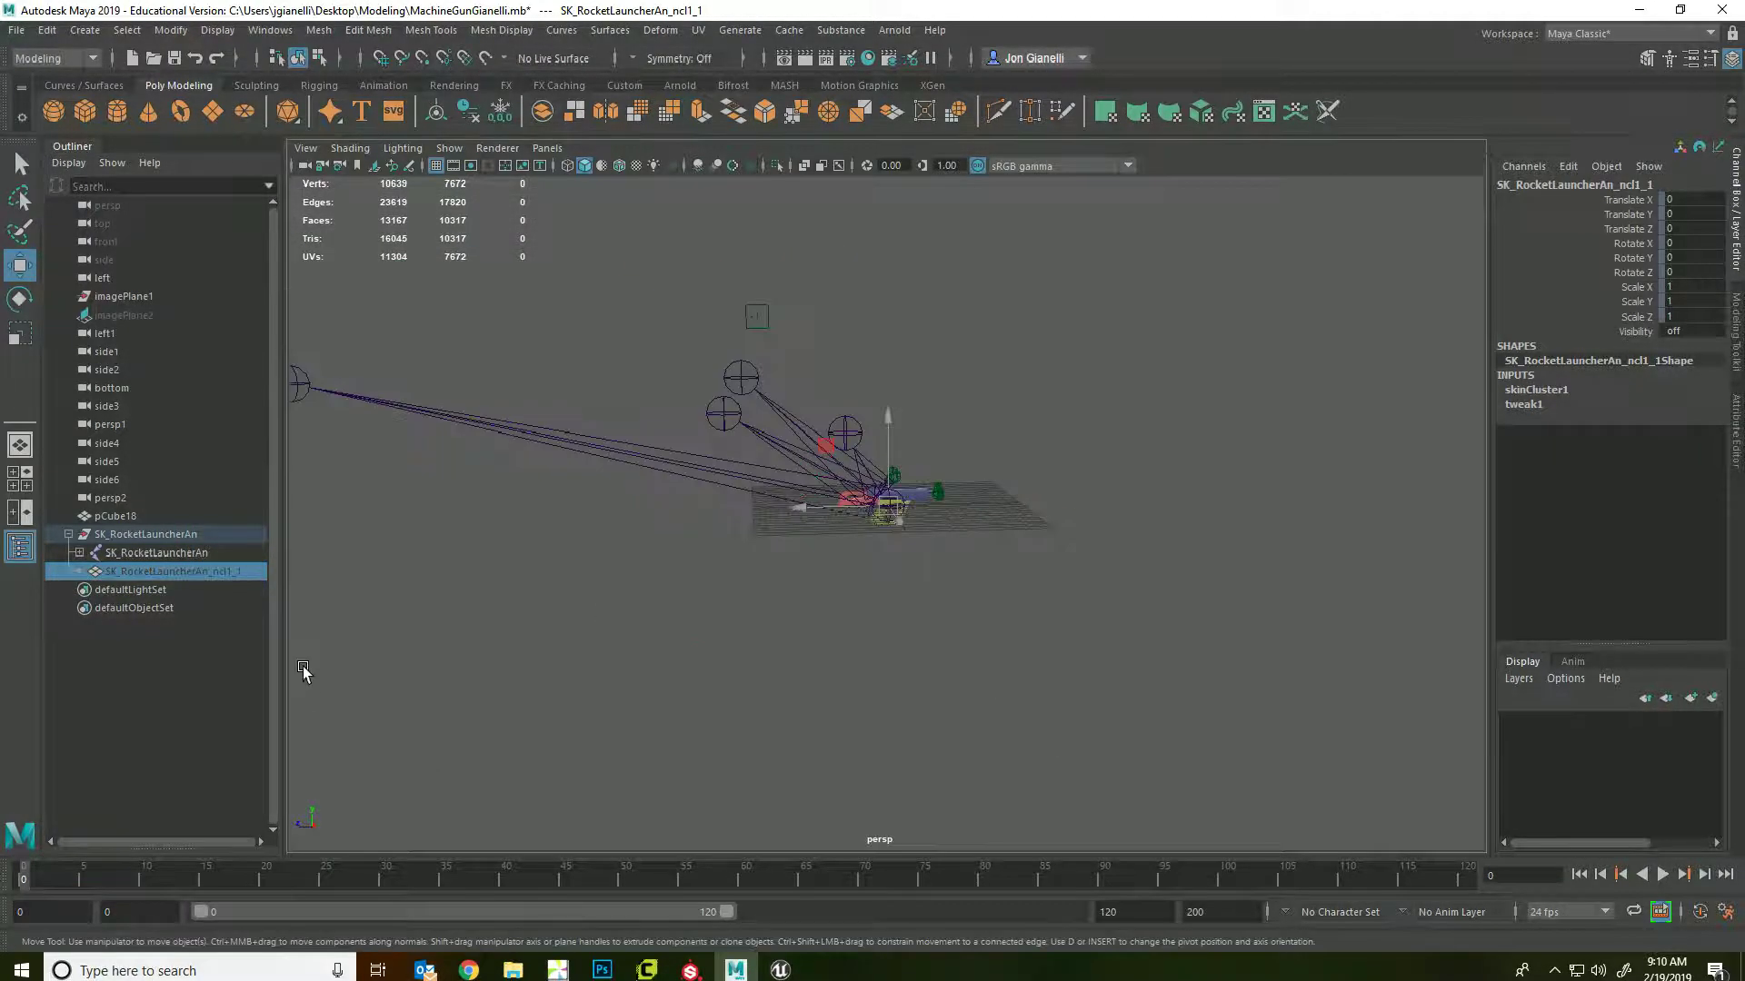
left_click_drag(764, 549, 839, 567, "alt")
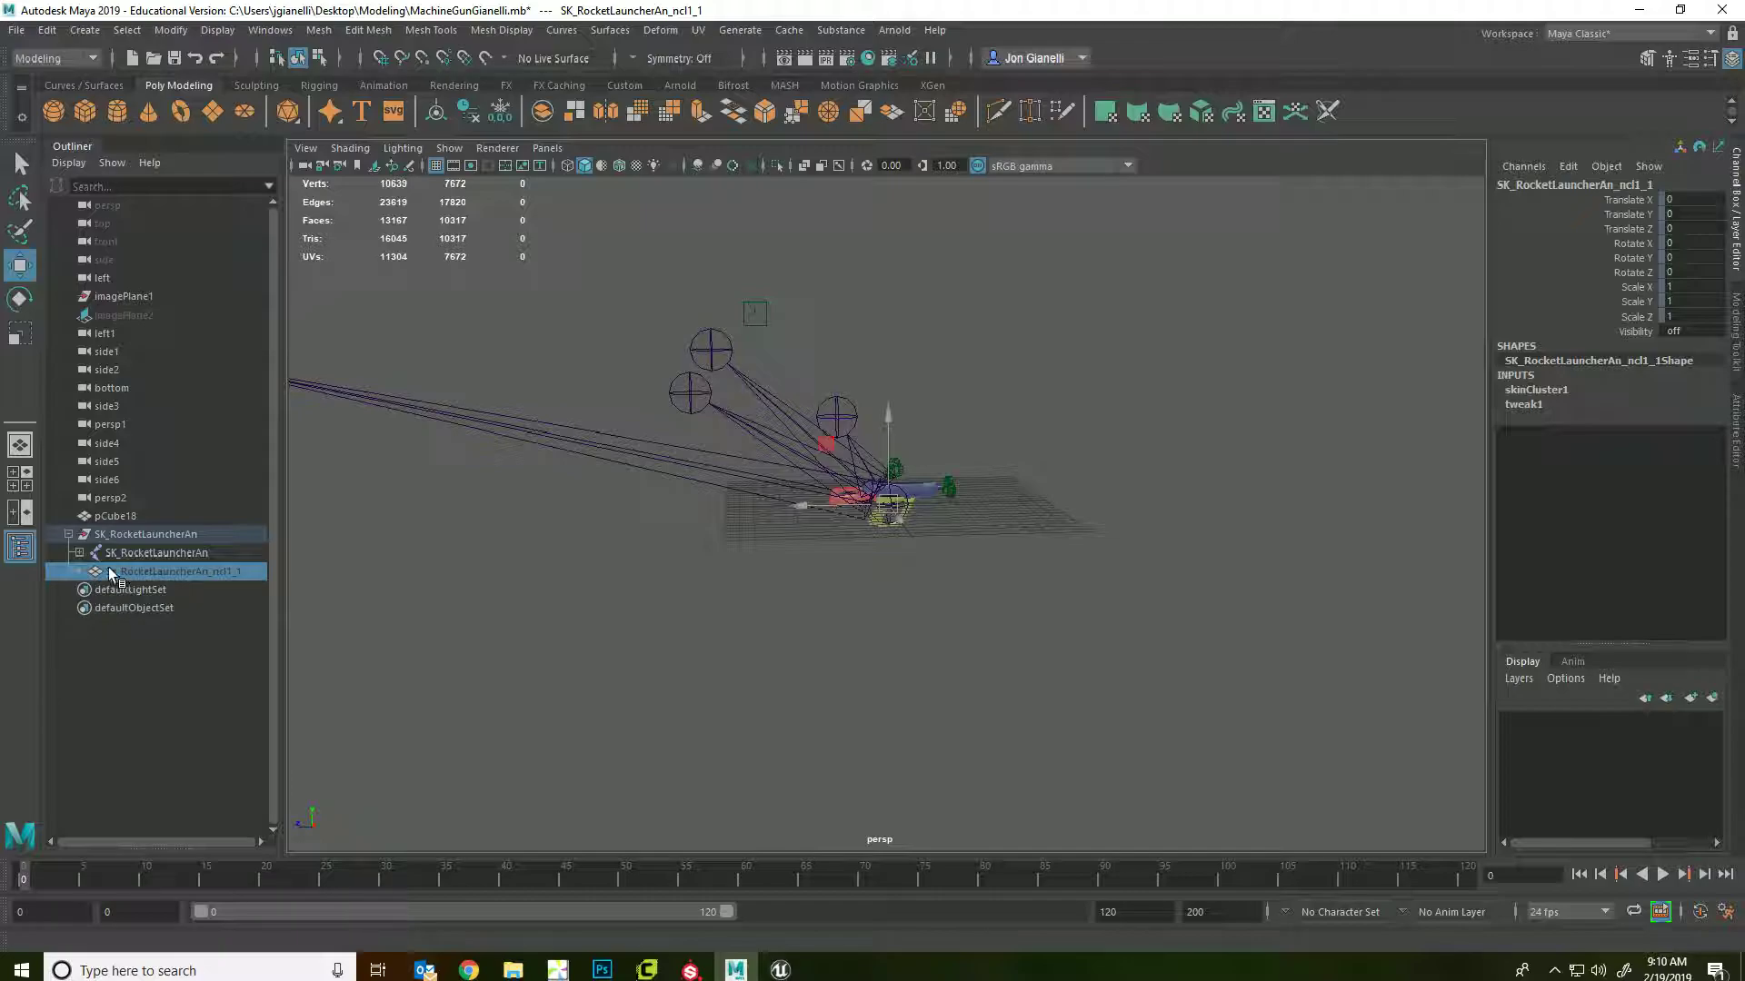
- Scale pCube18 uniformly to about 5.63 and rotate it to -180 in Y so its muzzle faces along the joints
left_click(127, 511)
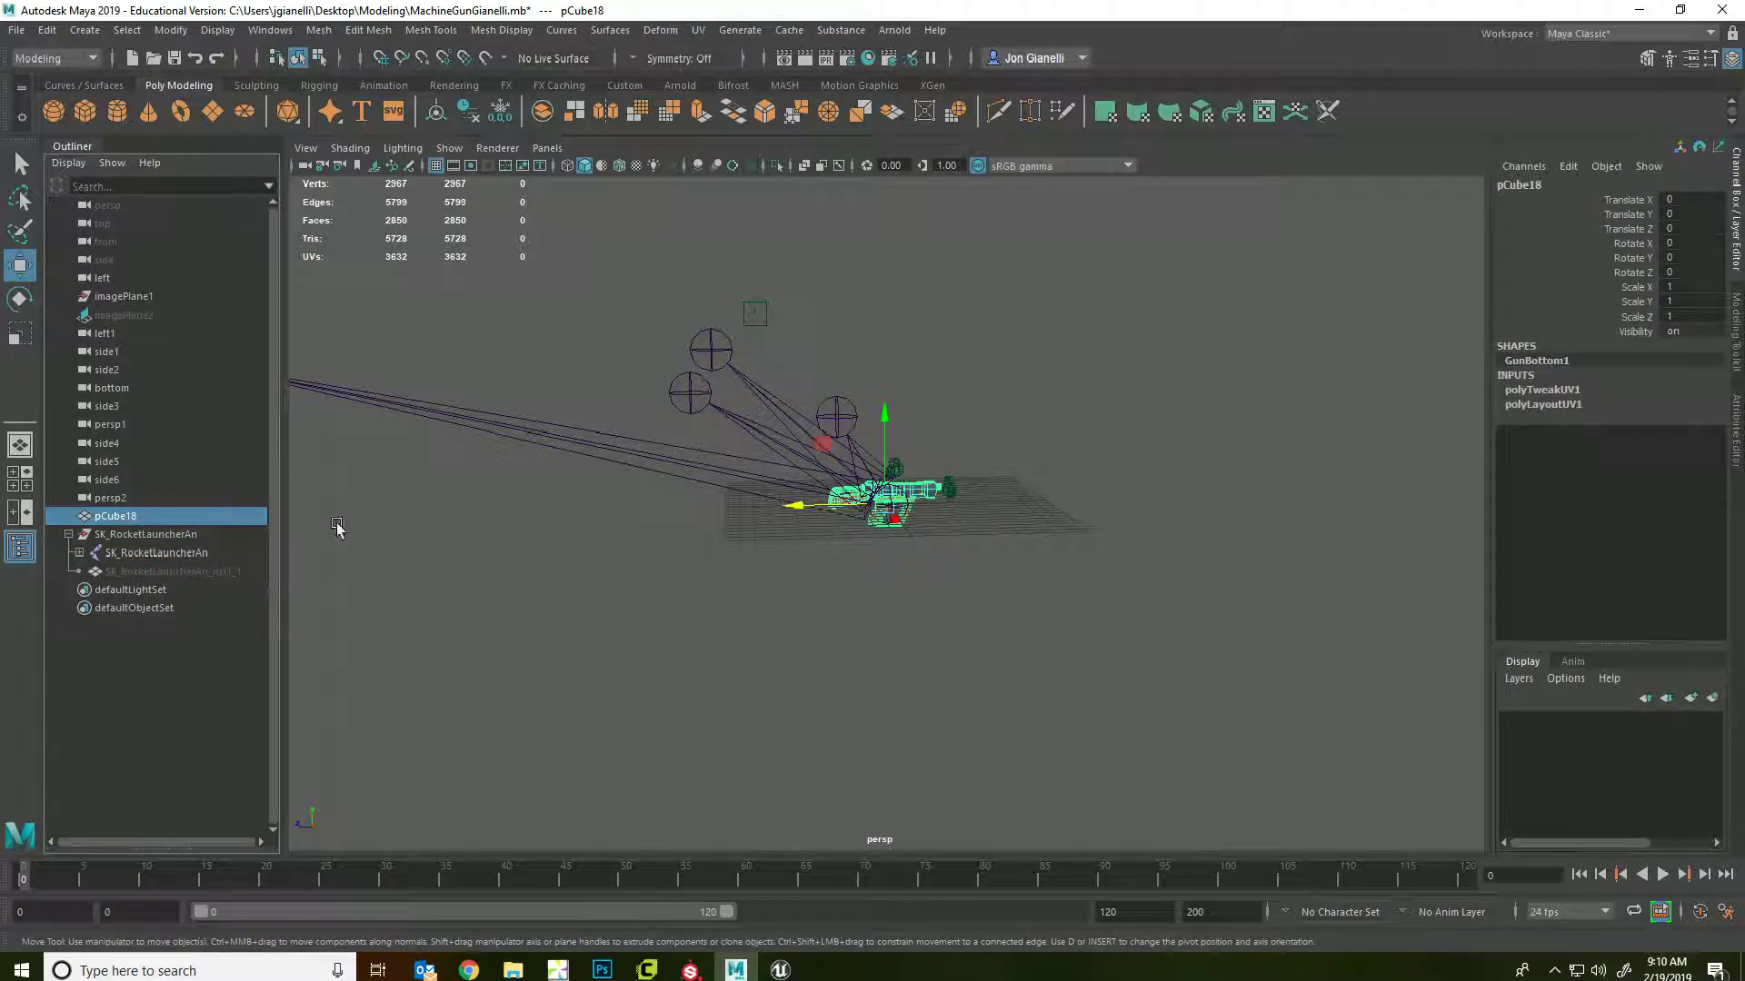
key("r")
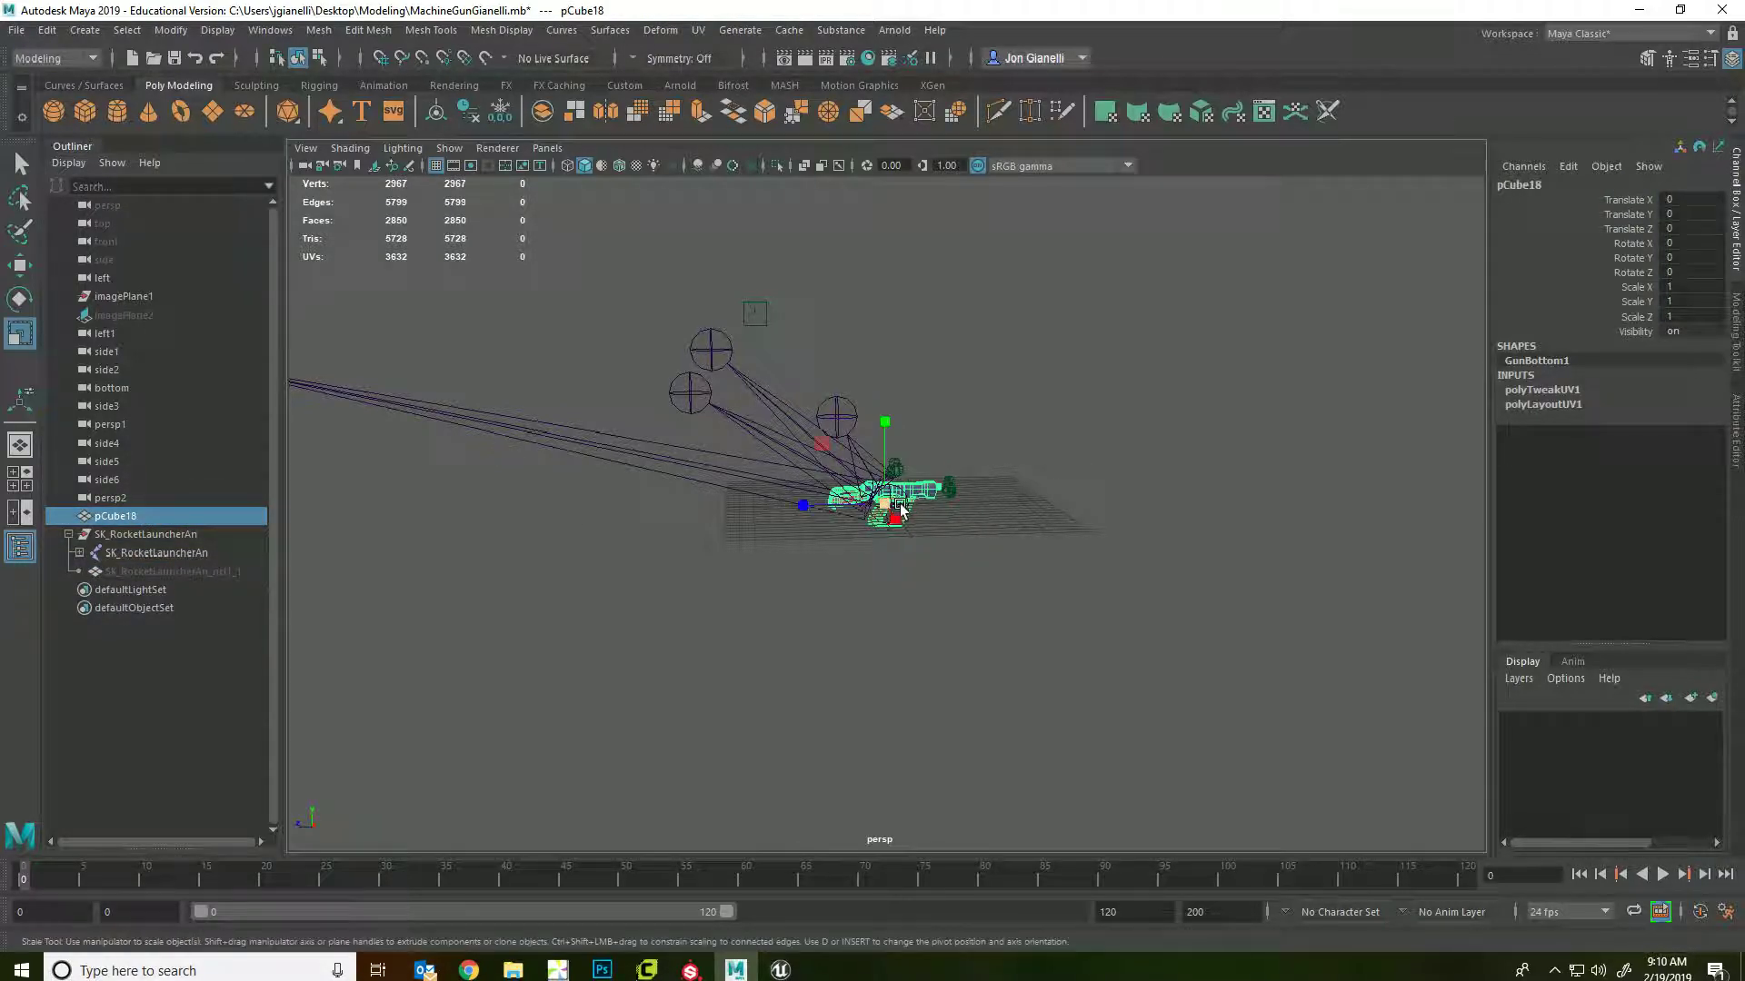
left_click_drag(886, 504, 1204, 391)
key("e")
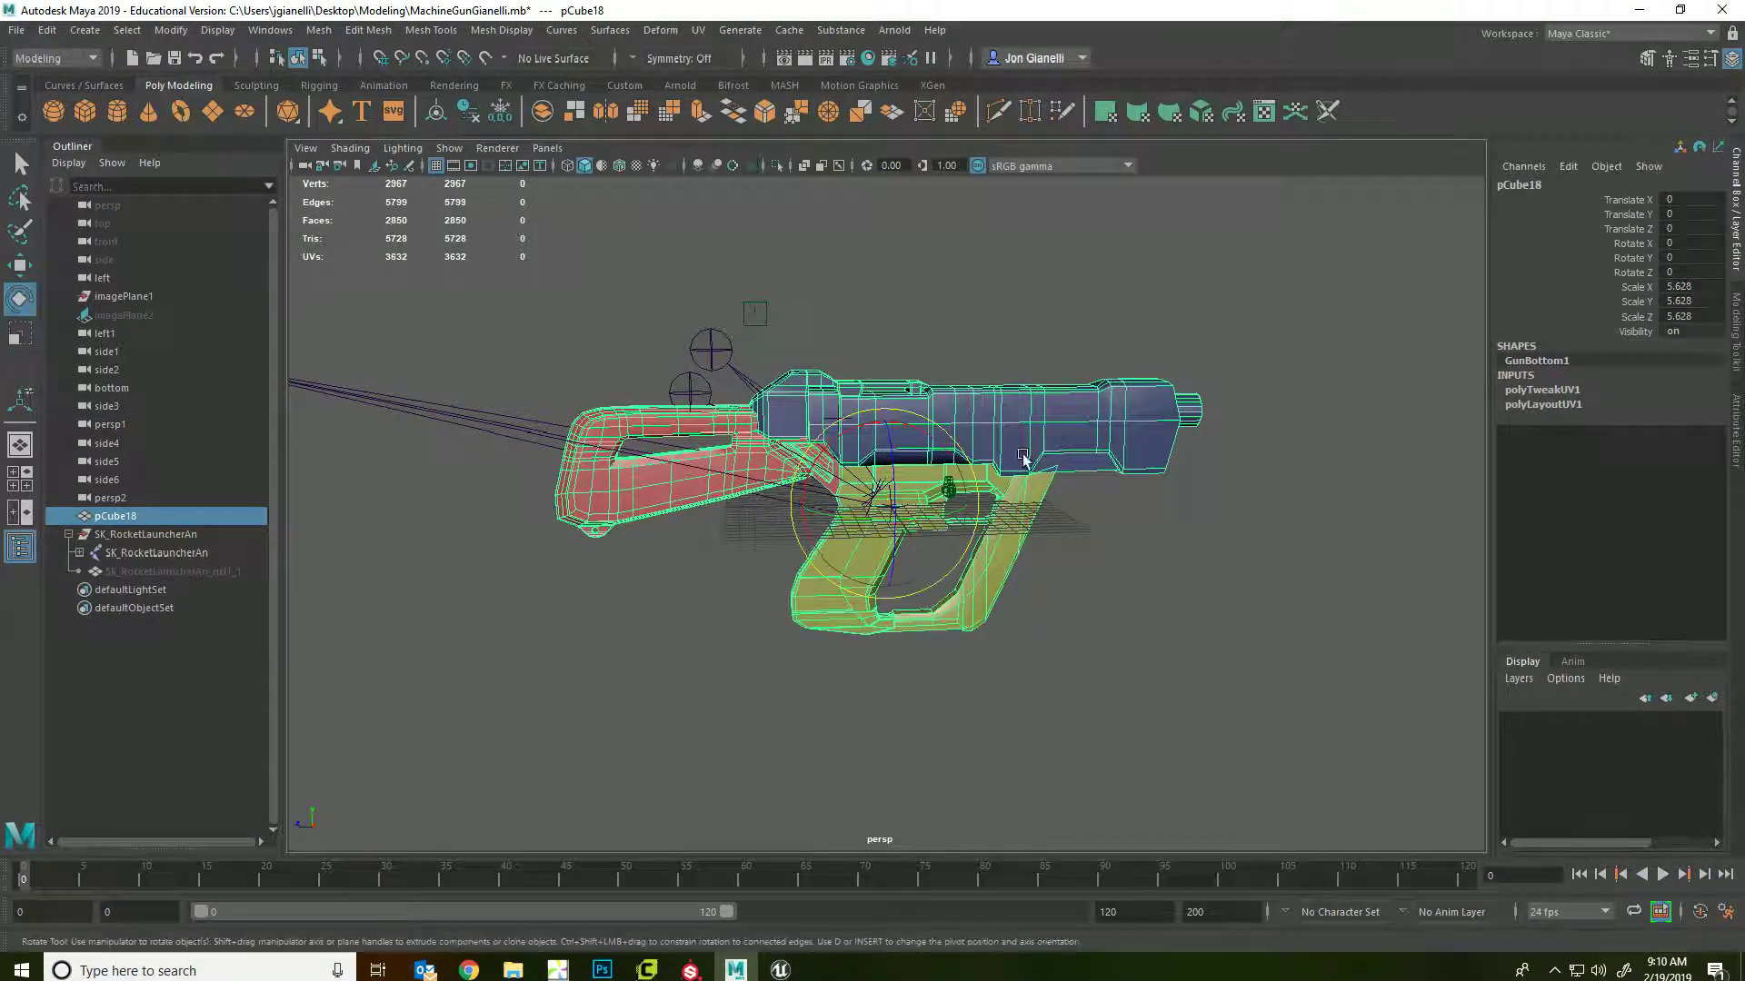
left_click_drag(934, 516, 785, 636)
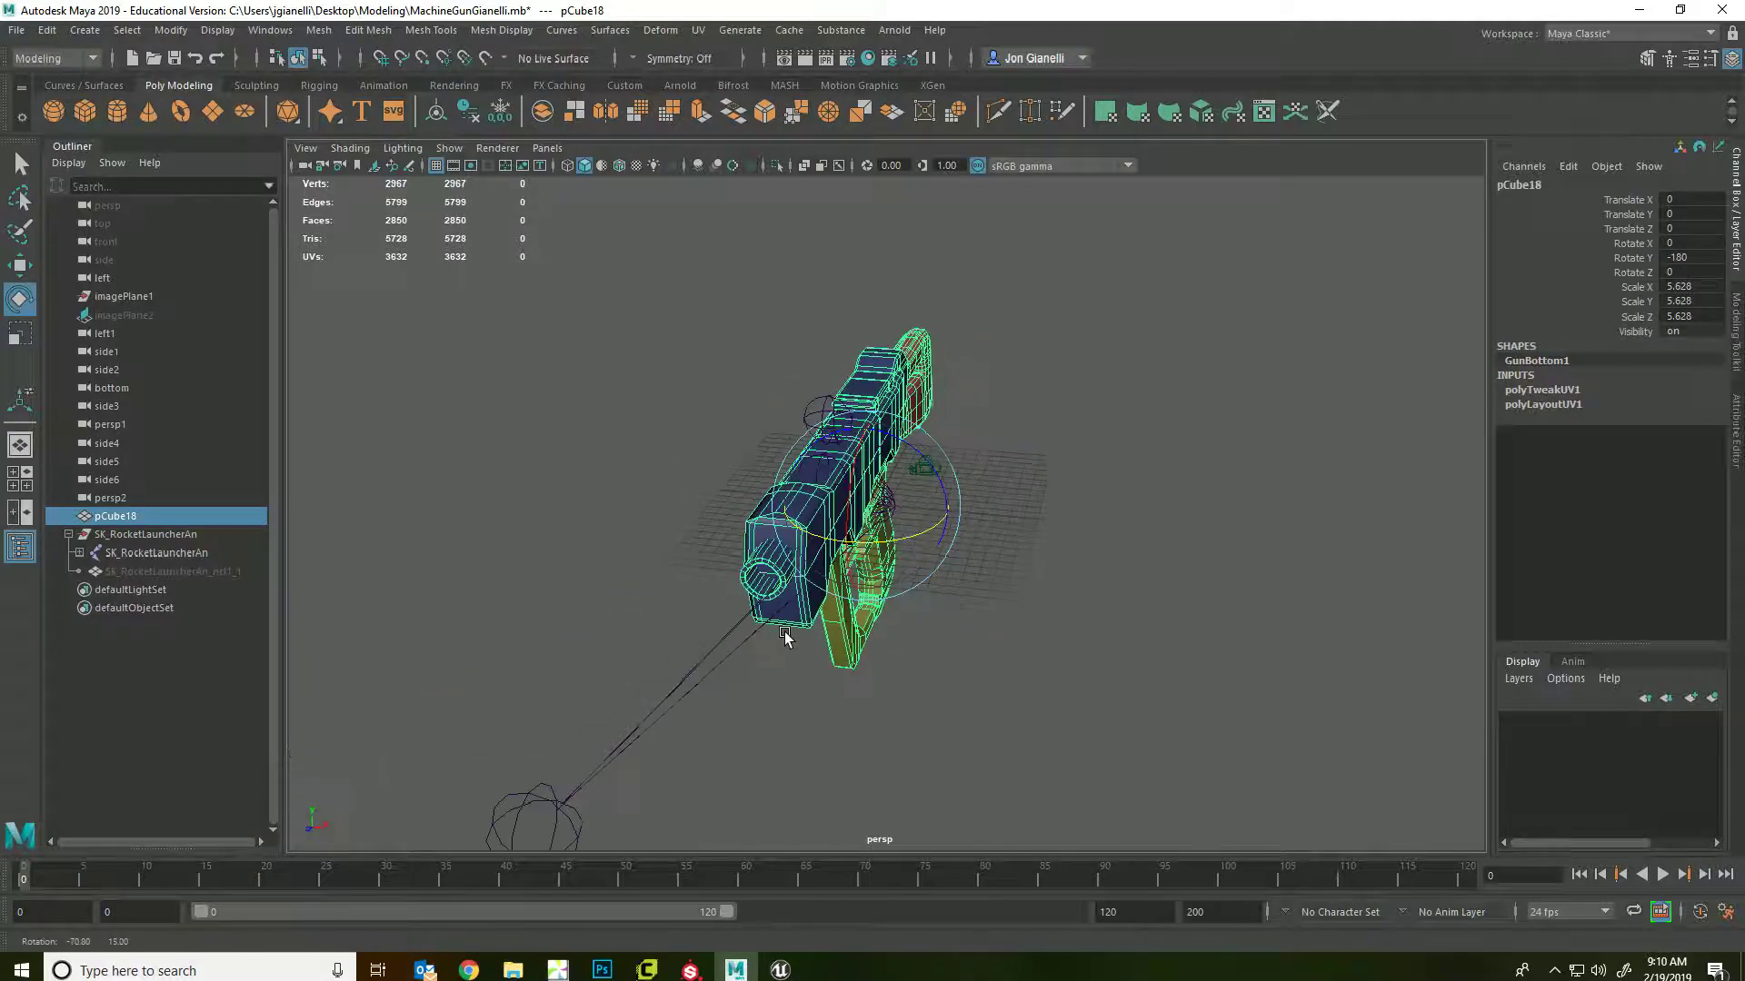
double_click(1700, 258)
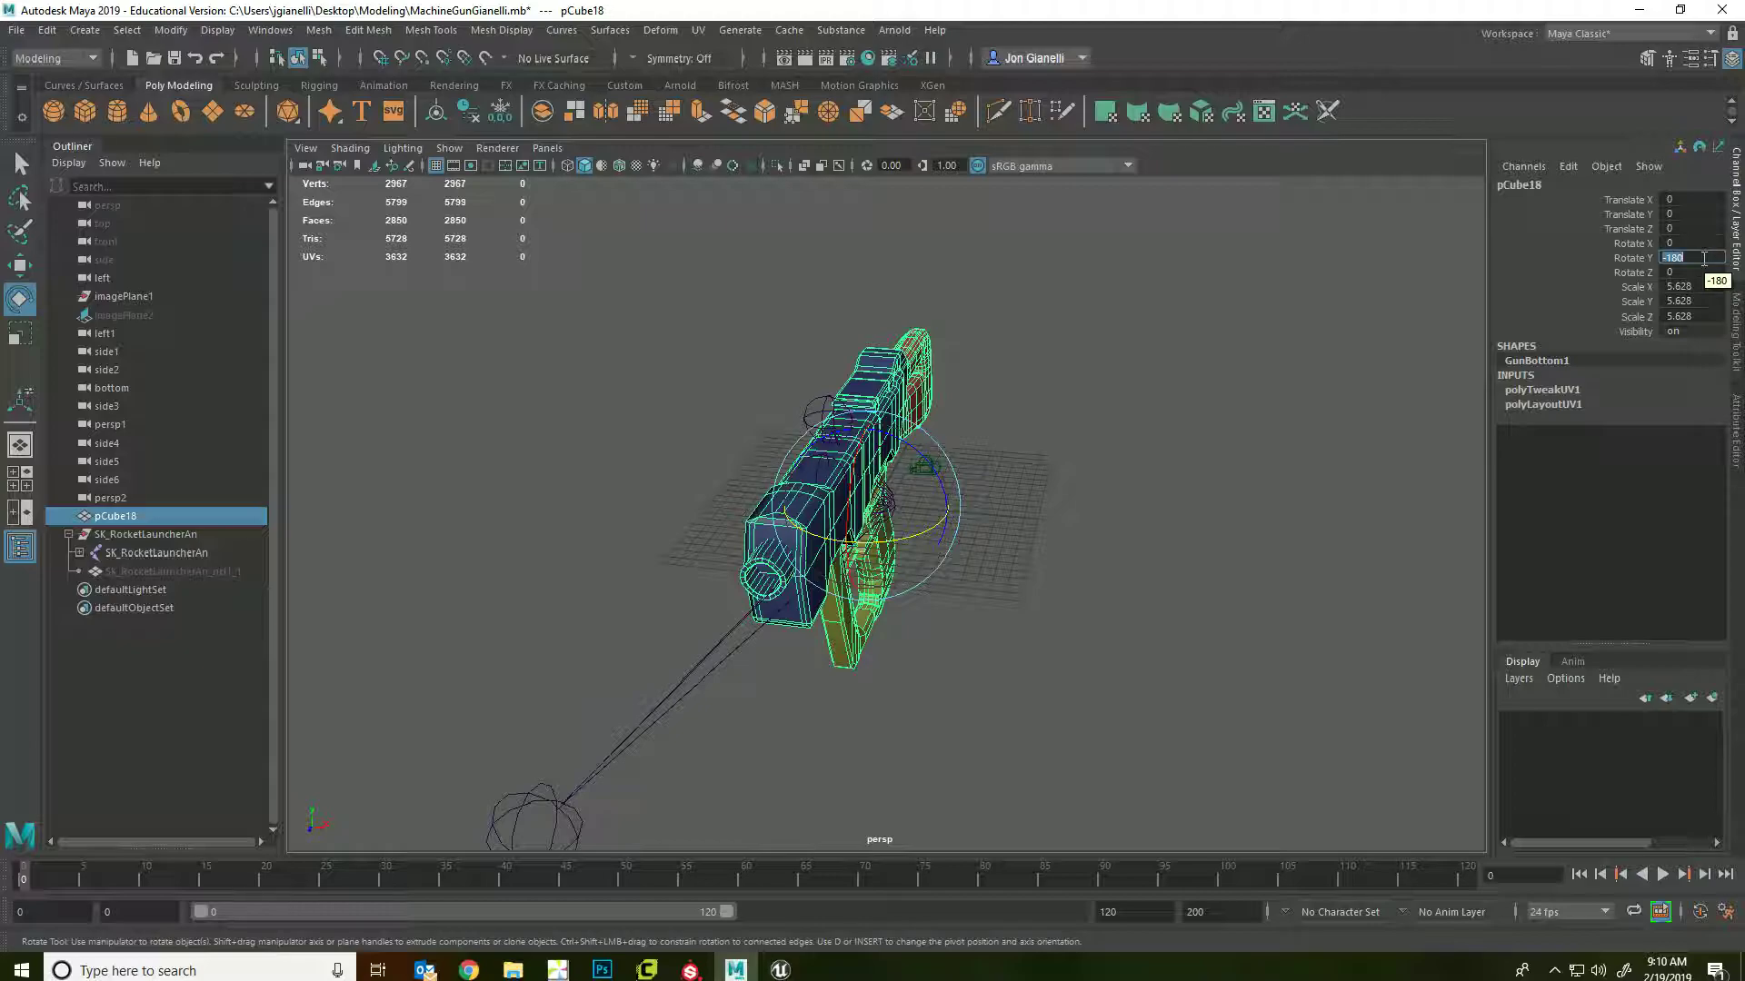
left_click_drag(924, 636, 517, 413, "alt")
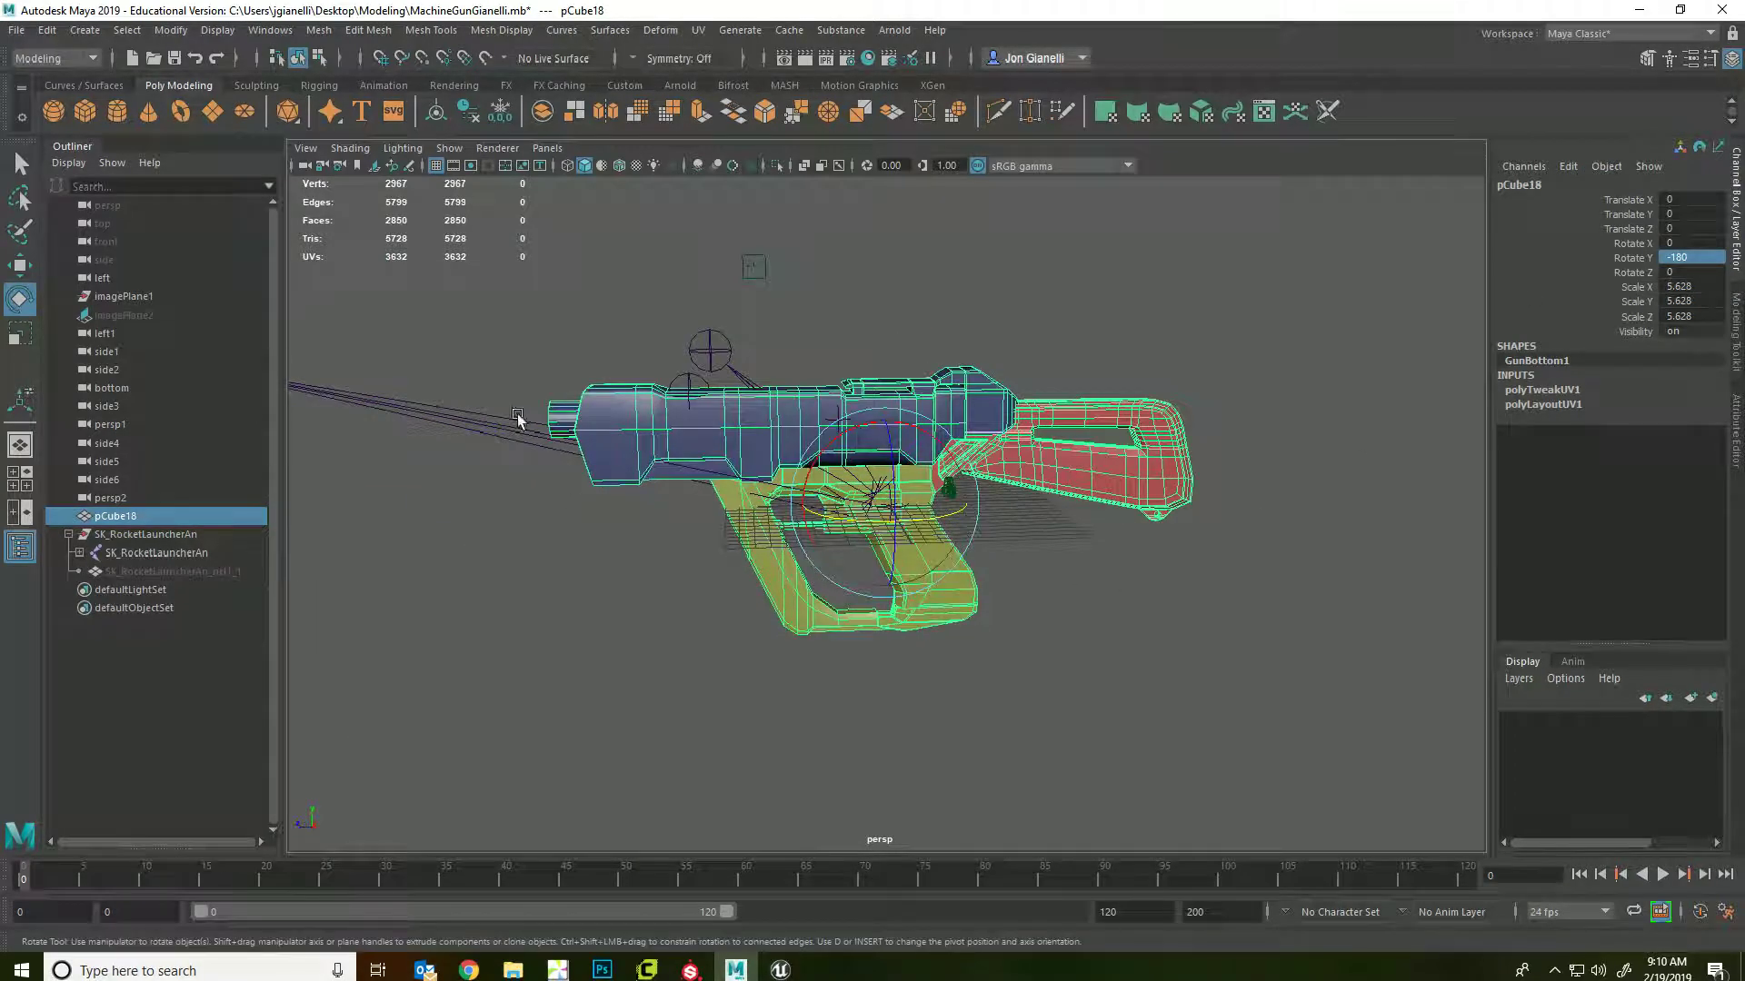
- Move pCube18 up and forward to a Translate Y of about 7.11 and a Translate Z of about 12.06
scroll(800, 461, "down", 5)
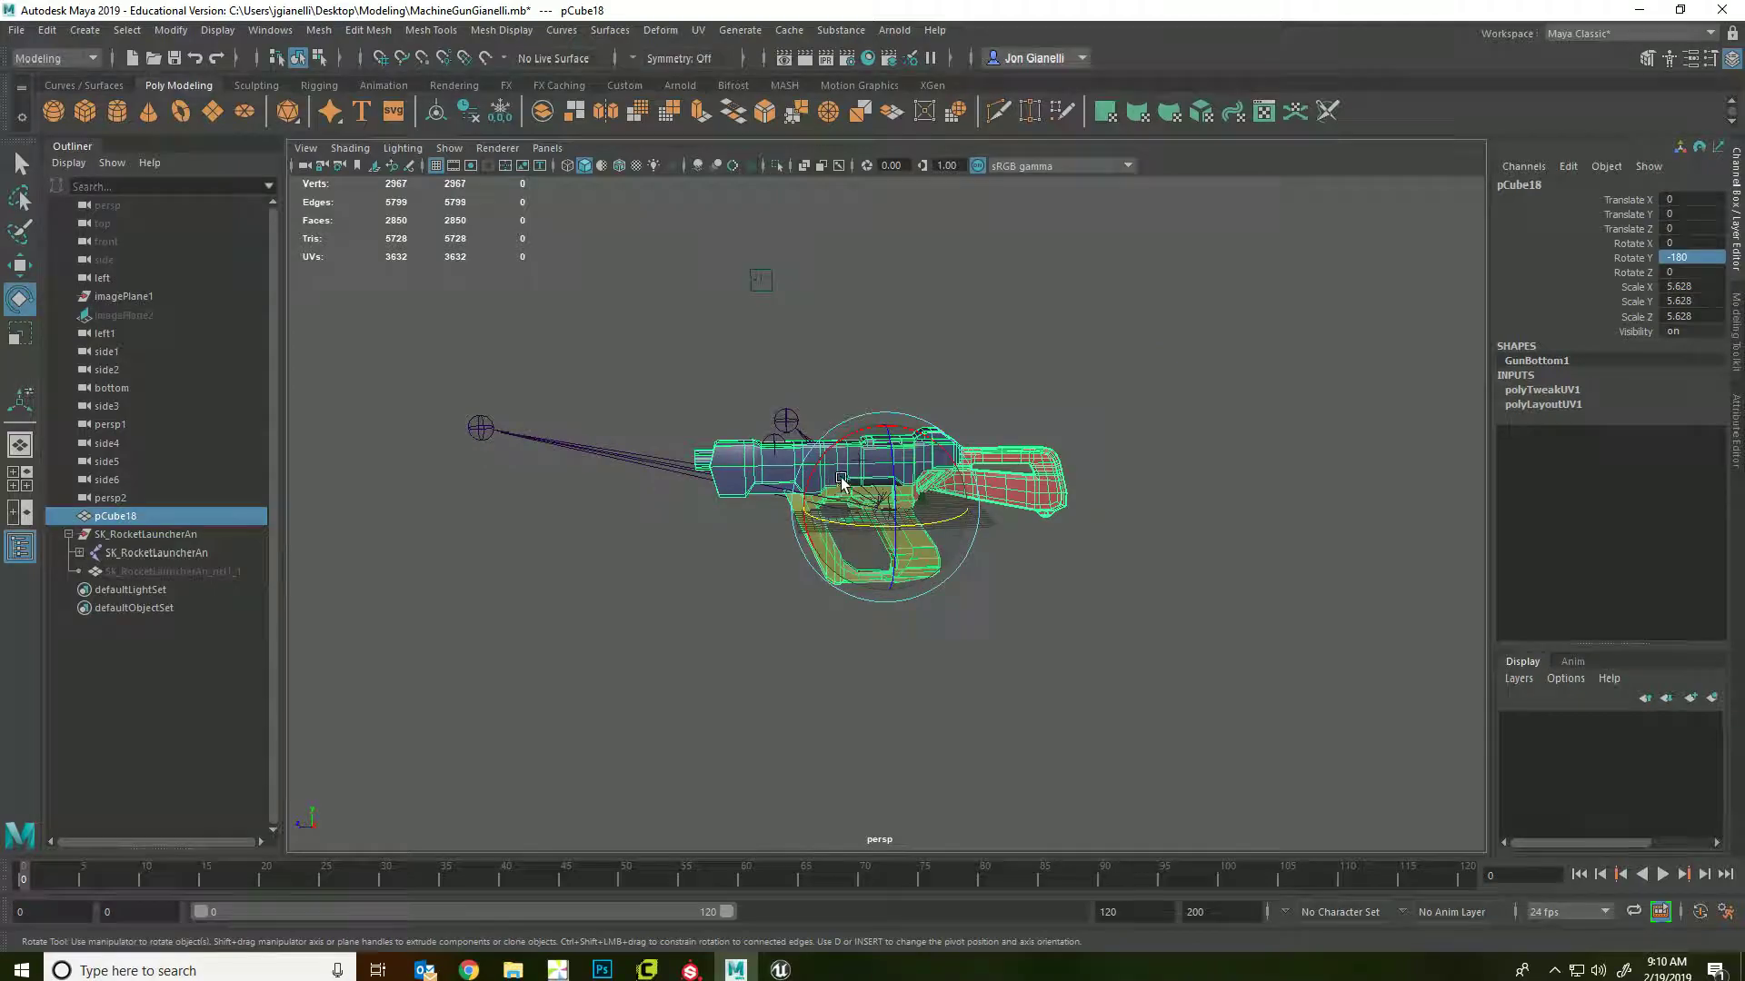
key("w")
left_click_drag(885, 416, 881, 362)
left_click_drag(808, 454, 712, 454)
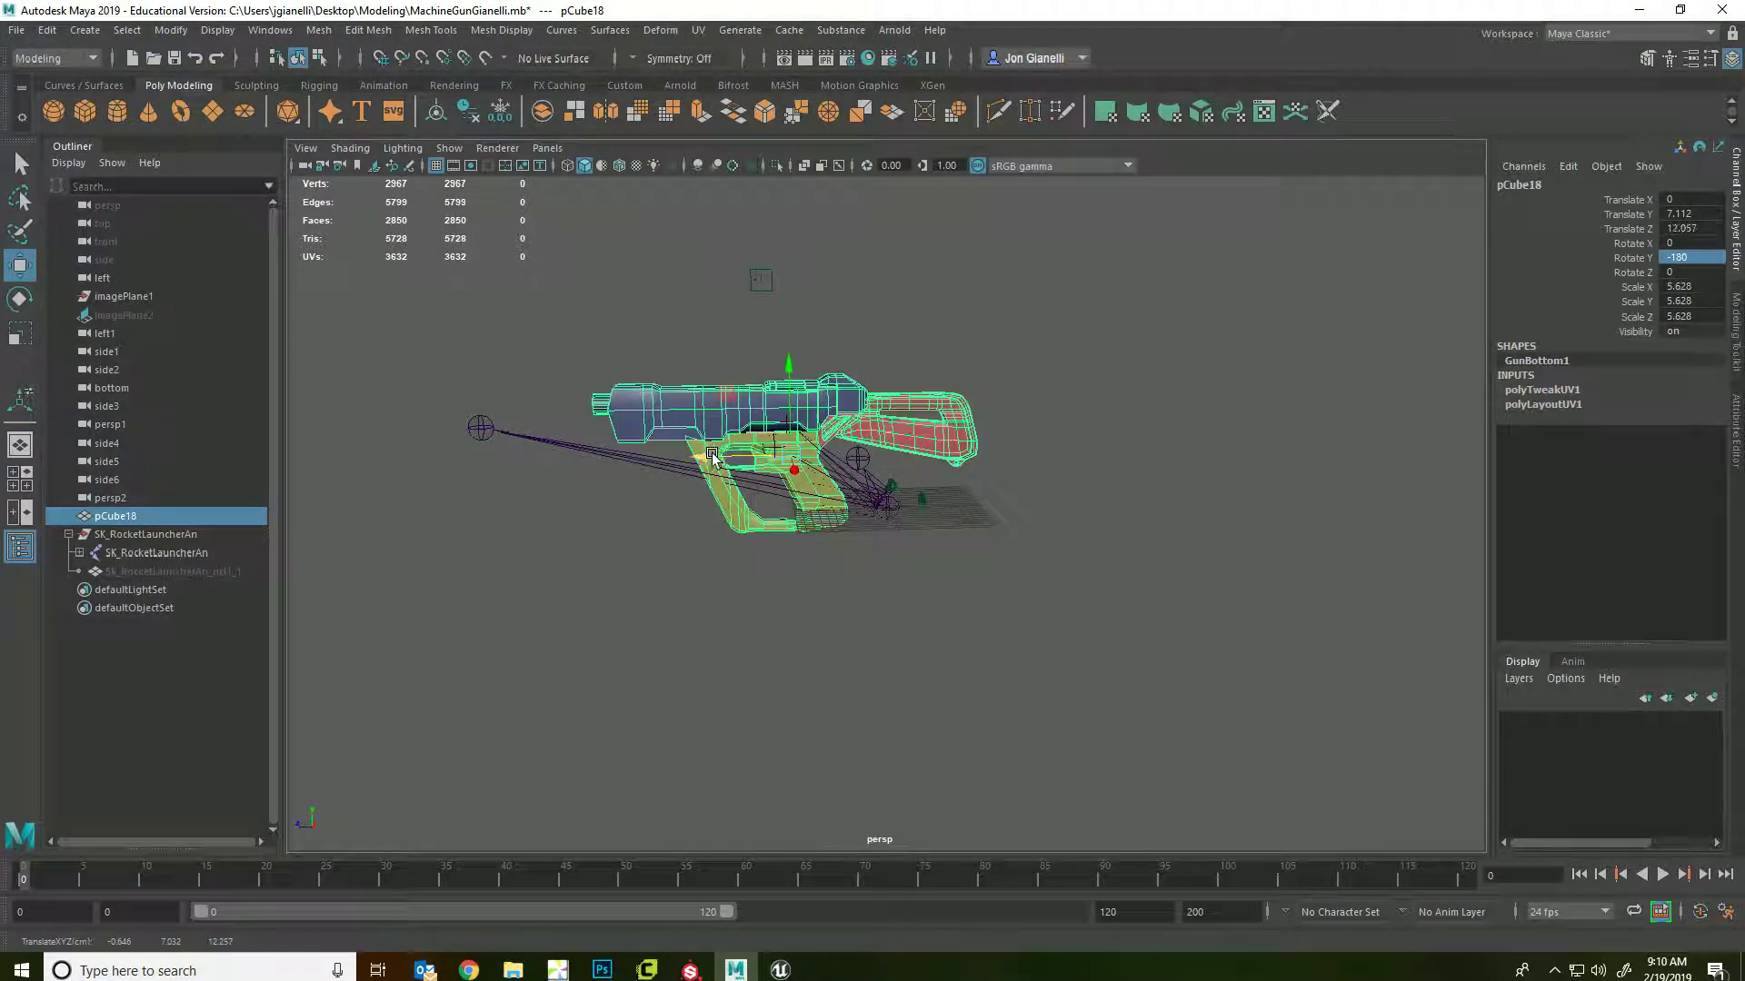
- Show the SK_RocketLauncherAn_ncl1_1 mesh again and scale pCube18 uniformly to about 10.18 to match its size
left_click(129, 573)
key("shift+h")
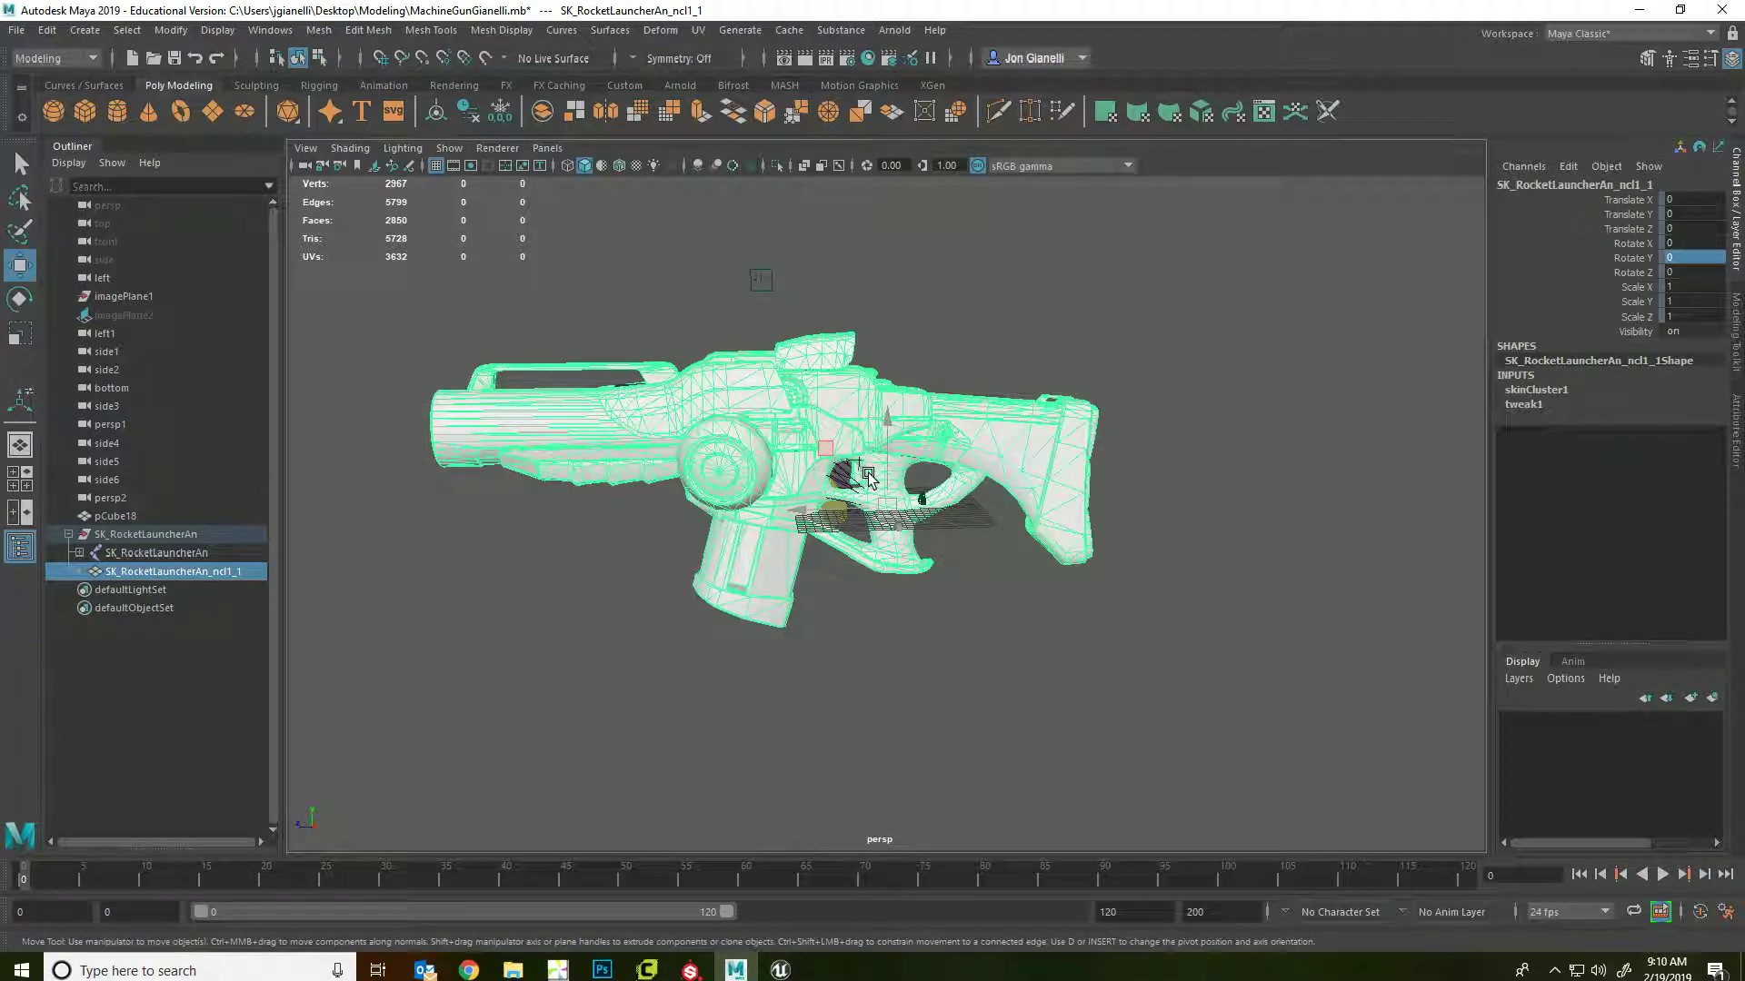
left_click(115, 516)
key("r")
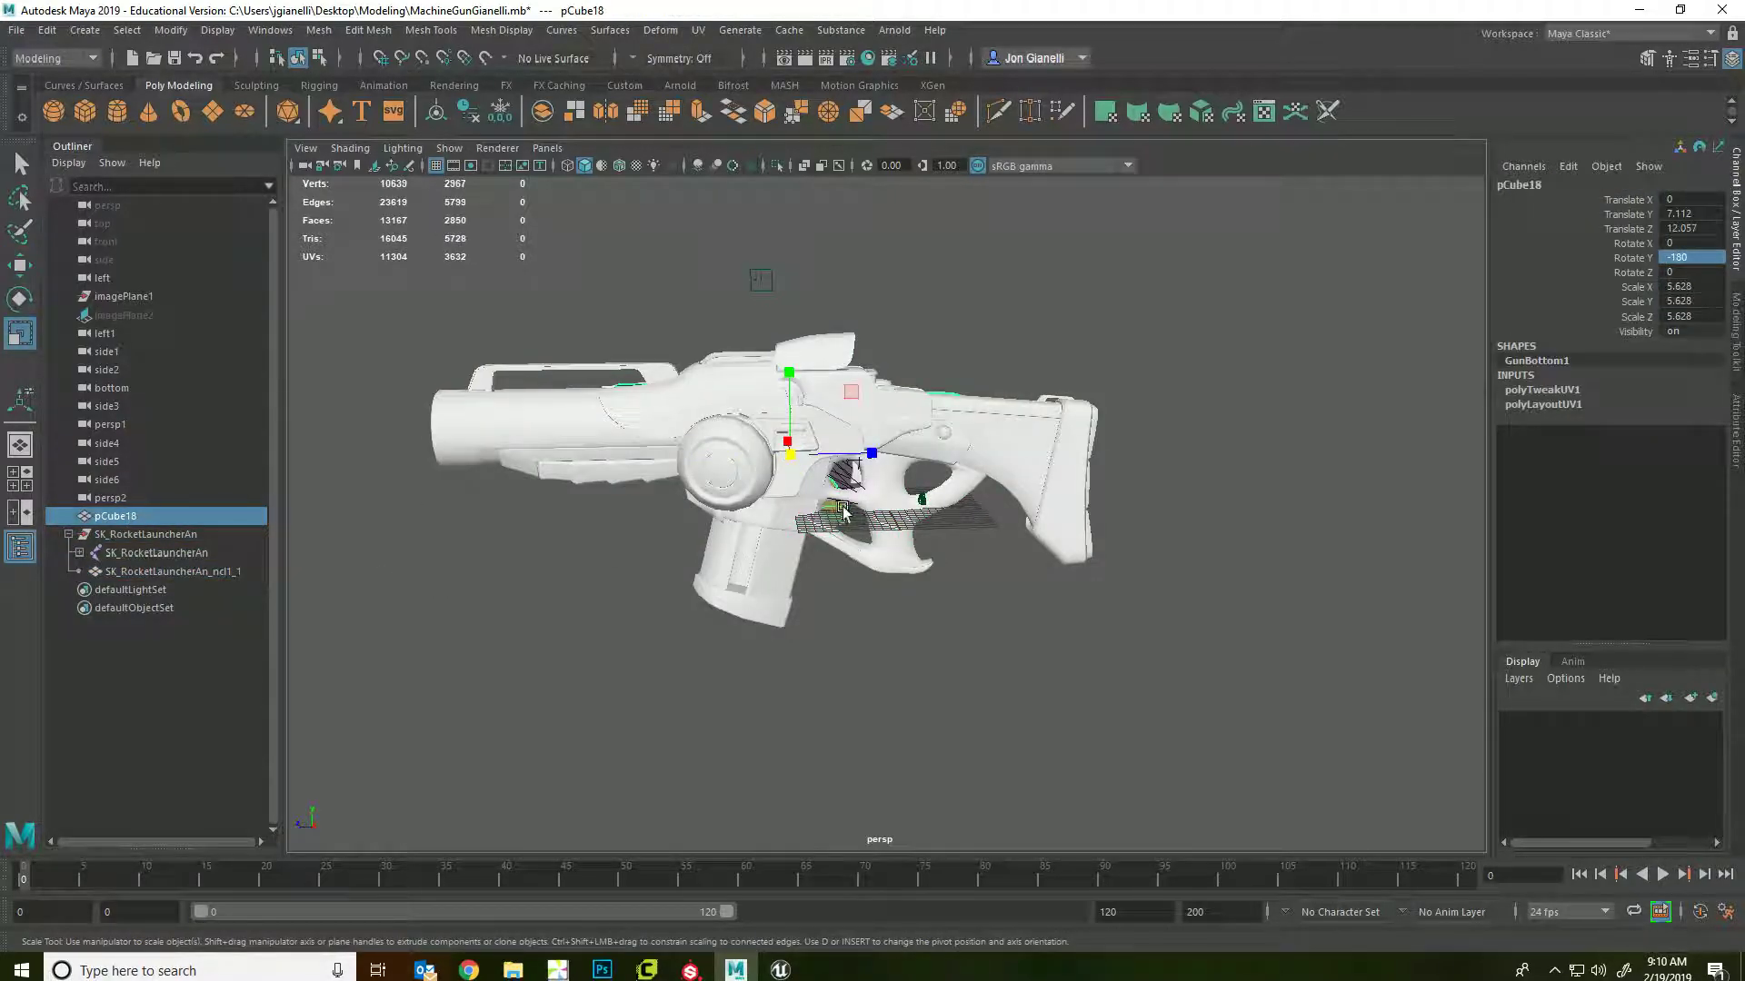
left_click_drag(790, 454, 825, 415)
- Align pCube18 with the rocket launcher from the front at a Translate X of 0.64 and a Translate Y of about -0.88
key("w")
left_click_drag(390, 611, 539, 613, "alt")
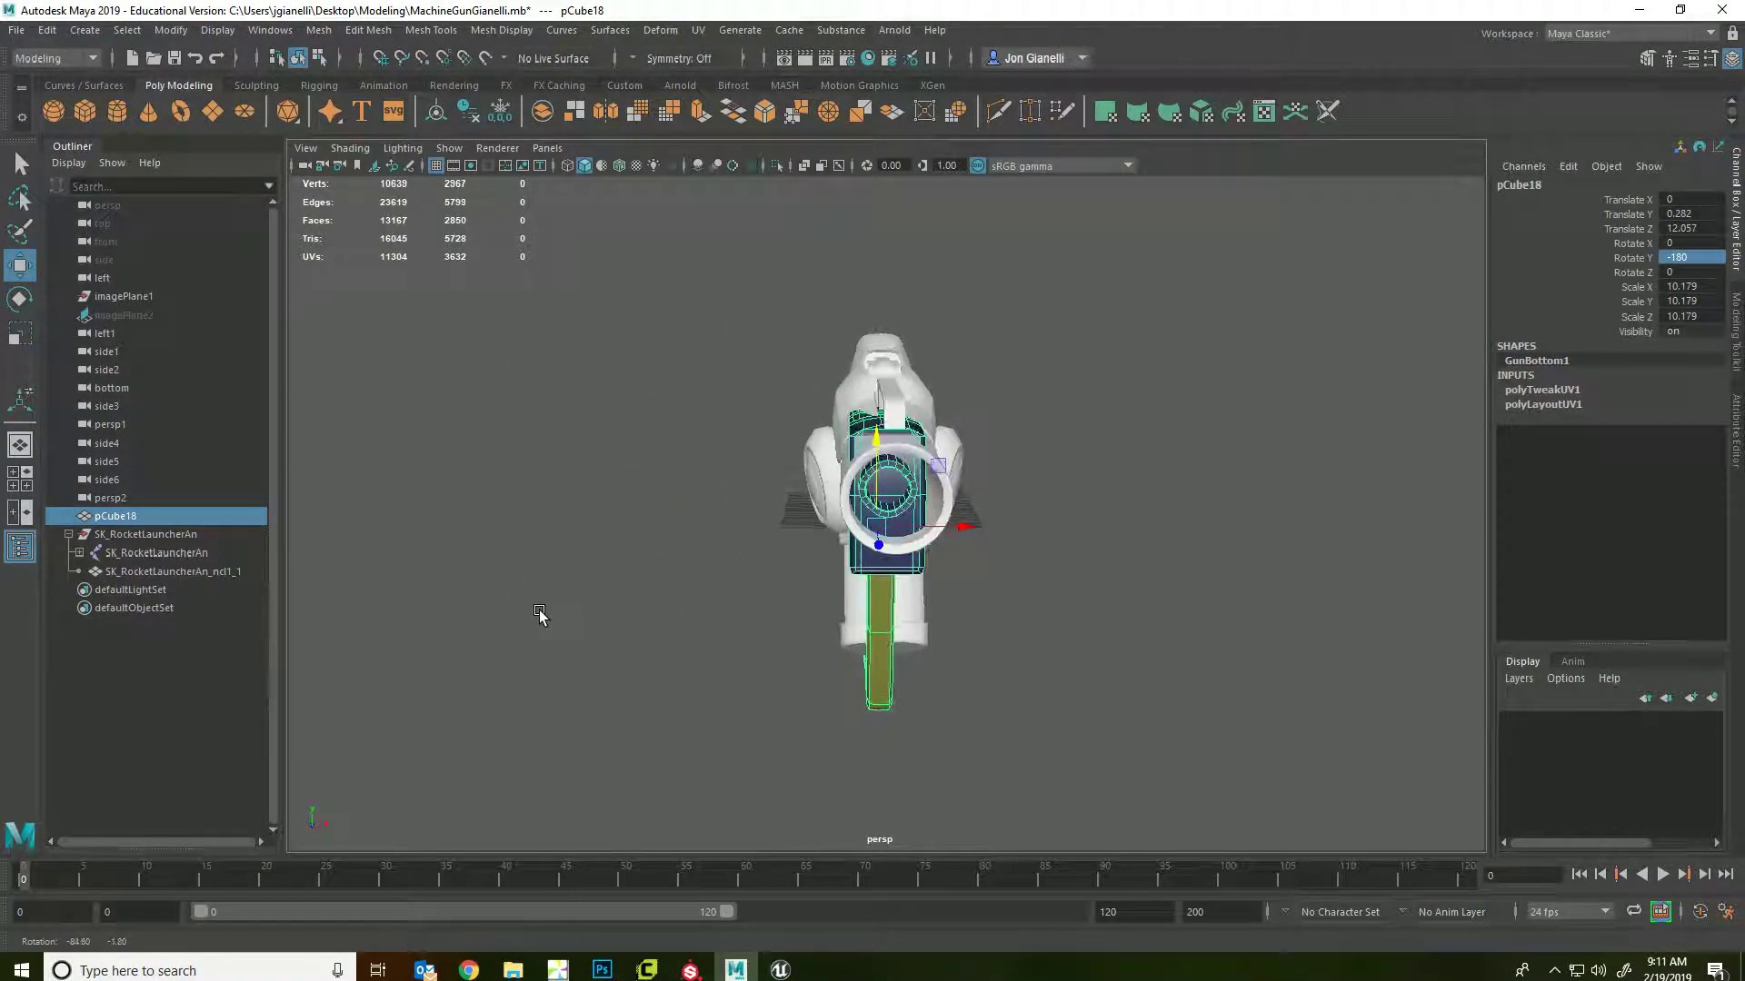
left_click_drag(790, 527, 787, 517, "alt")
left_click_drag(956, 515, 956, 514)
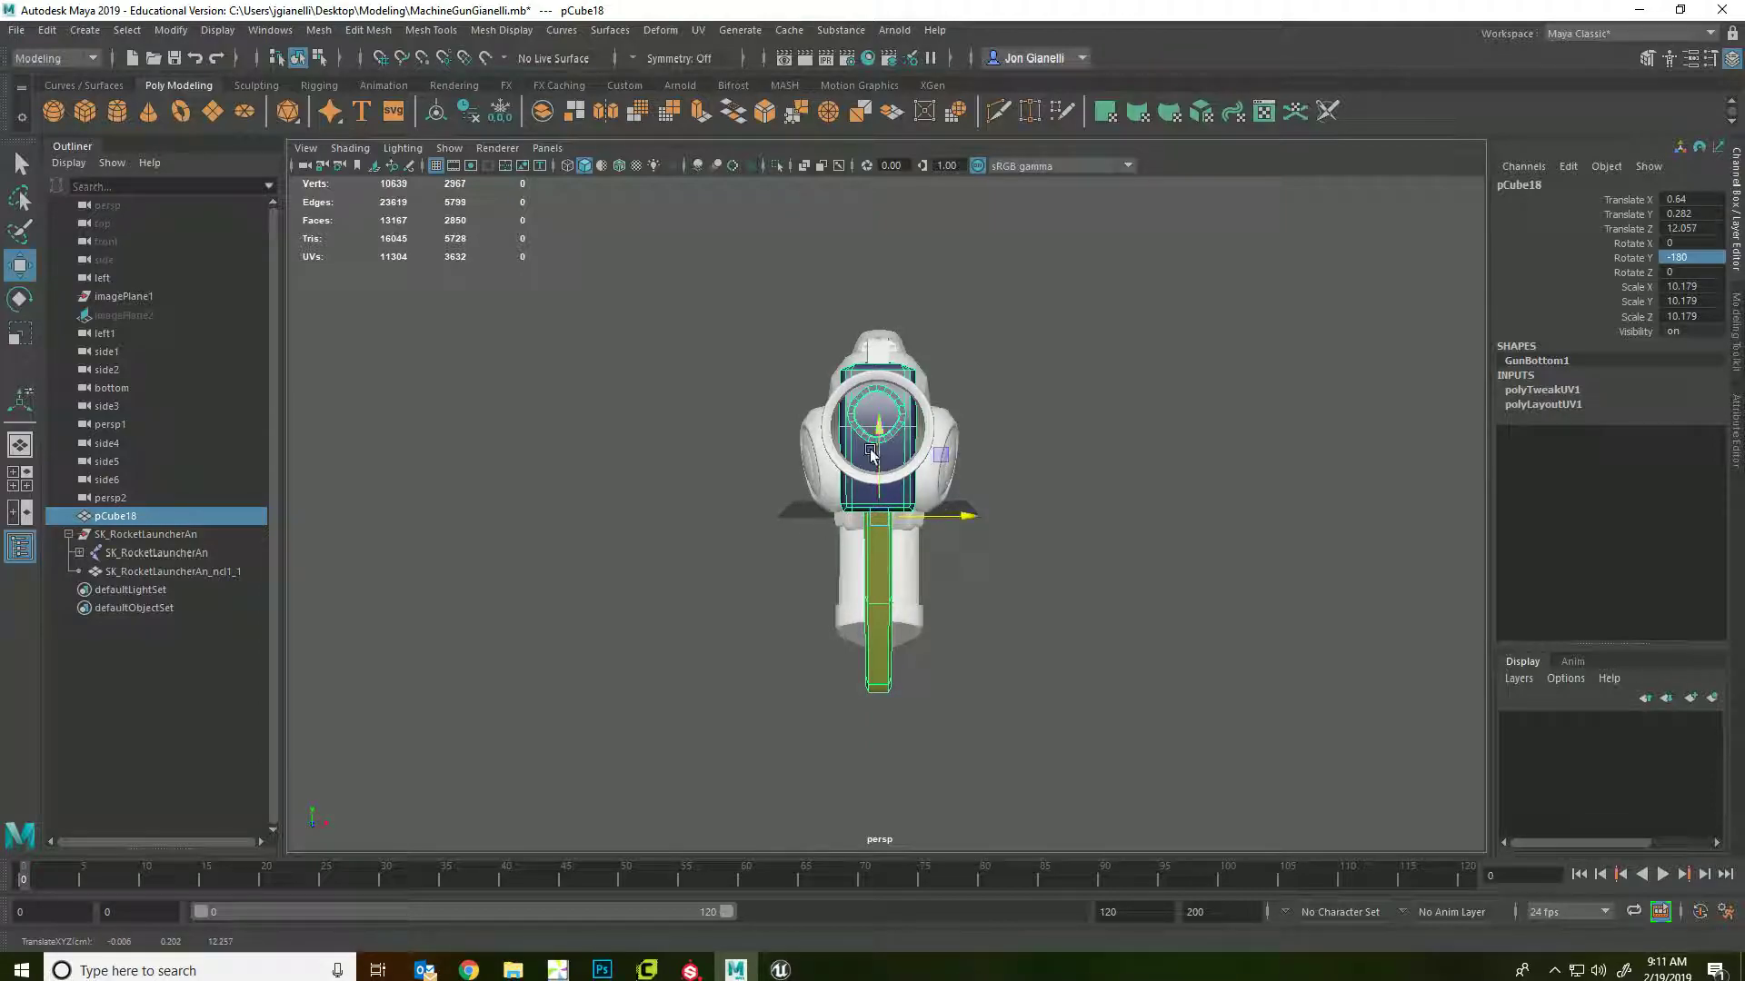
left_click_drag(870, 454, 905, 497)
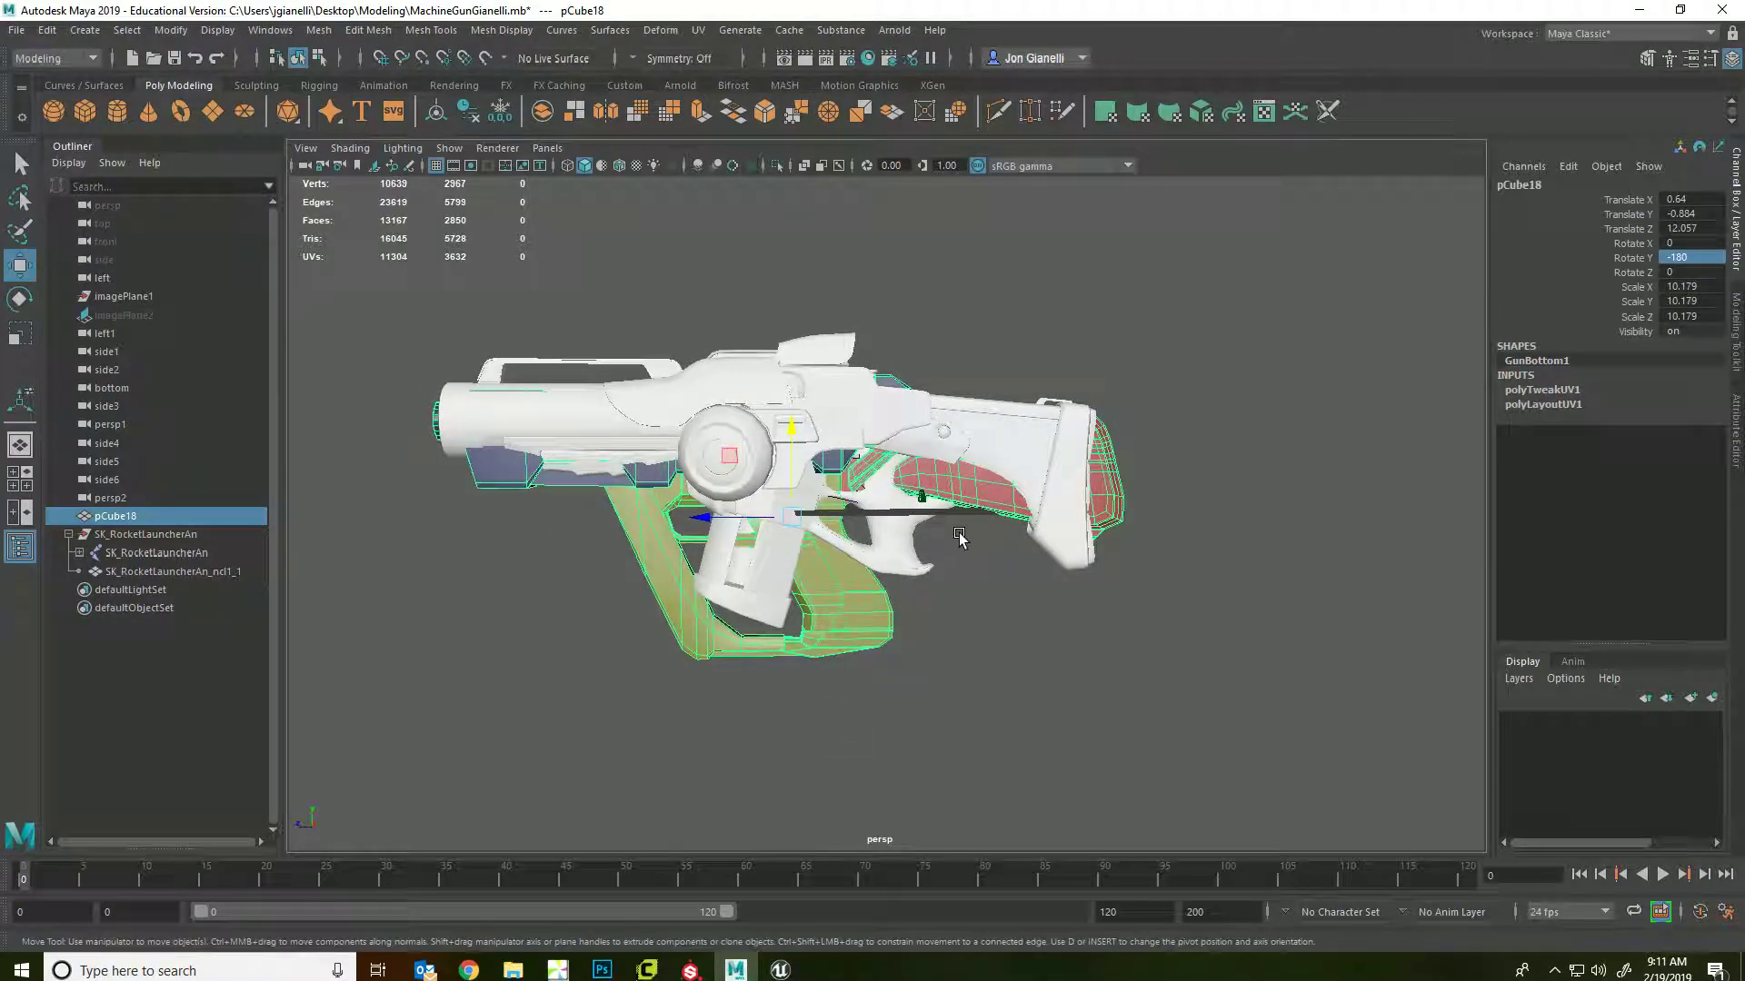
scroll(959, 598, "up", 2)
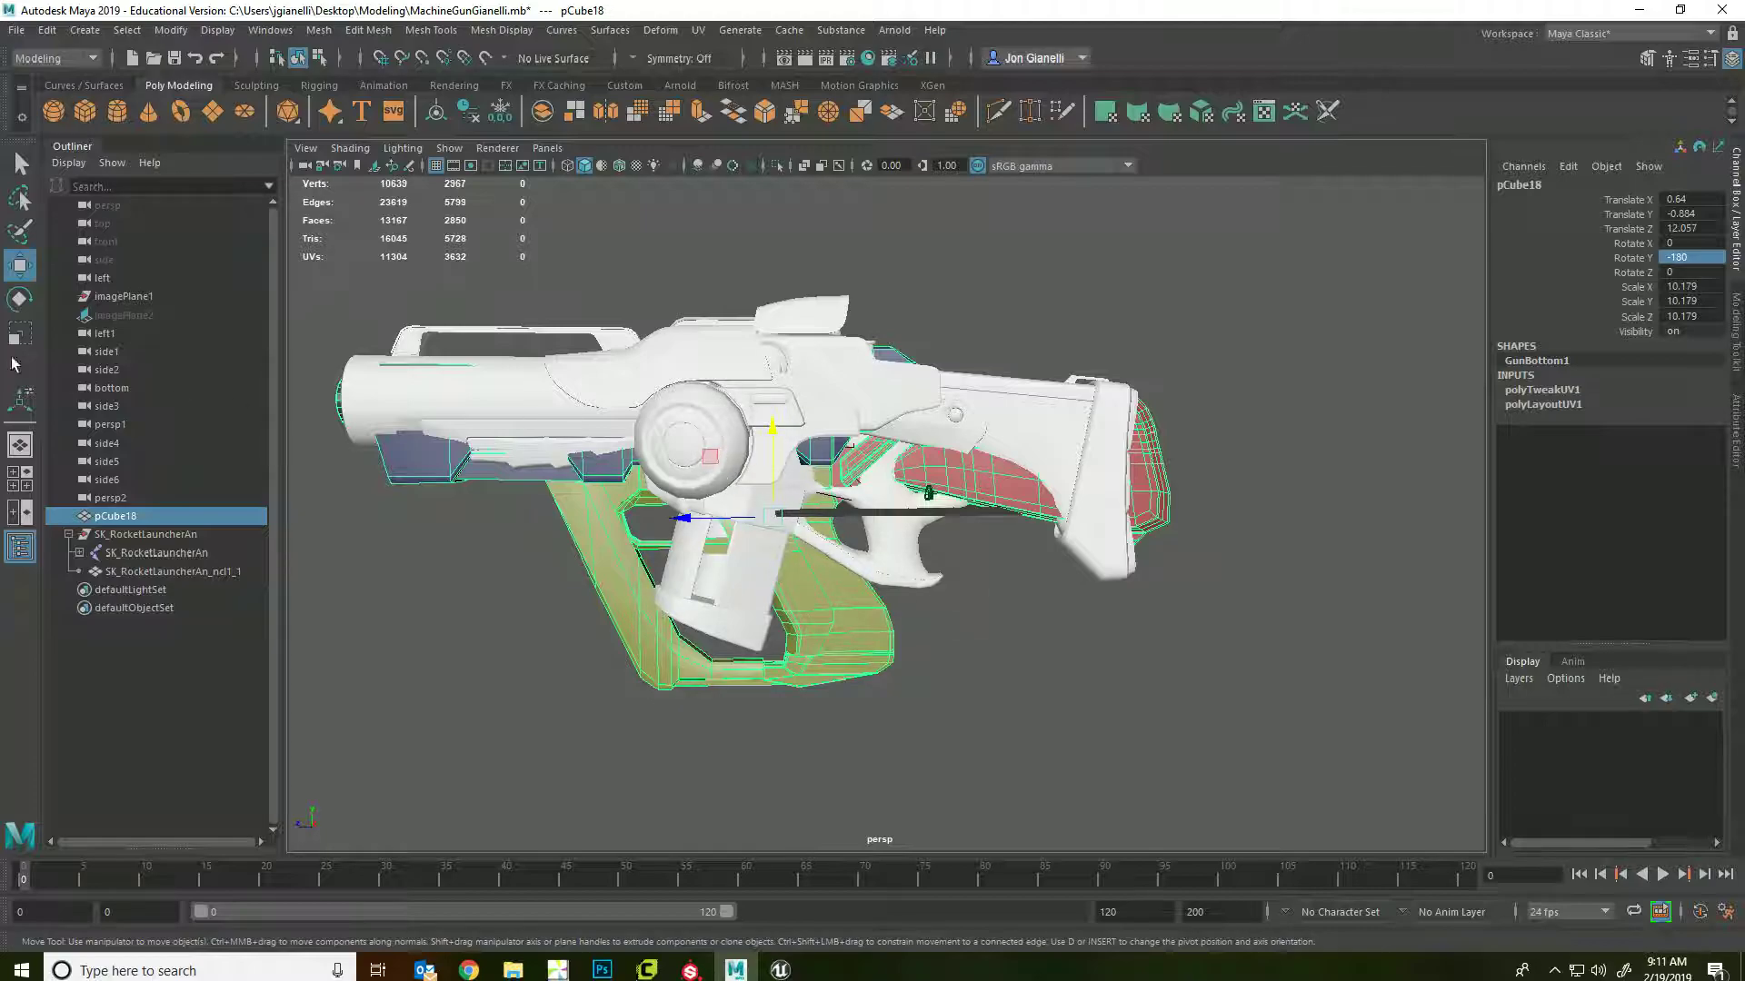
- Delete the SK_RocketLauncherAn_ncl1_1 mesh and parent pCube18 under the SK_RocketLauncherAn group in its place
left_click(534, 375)
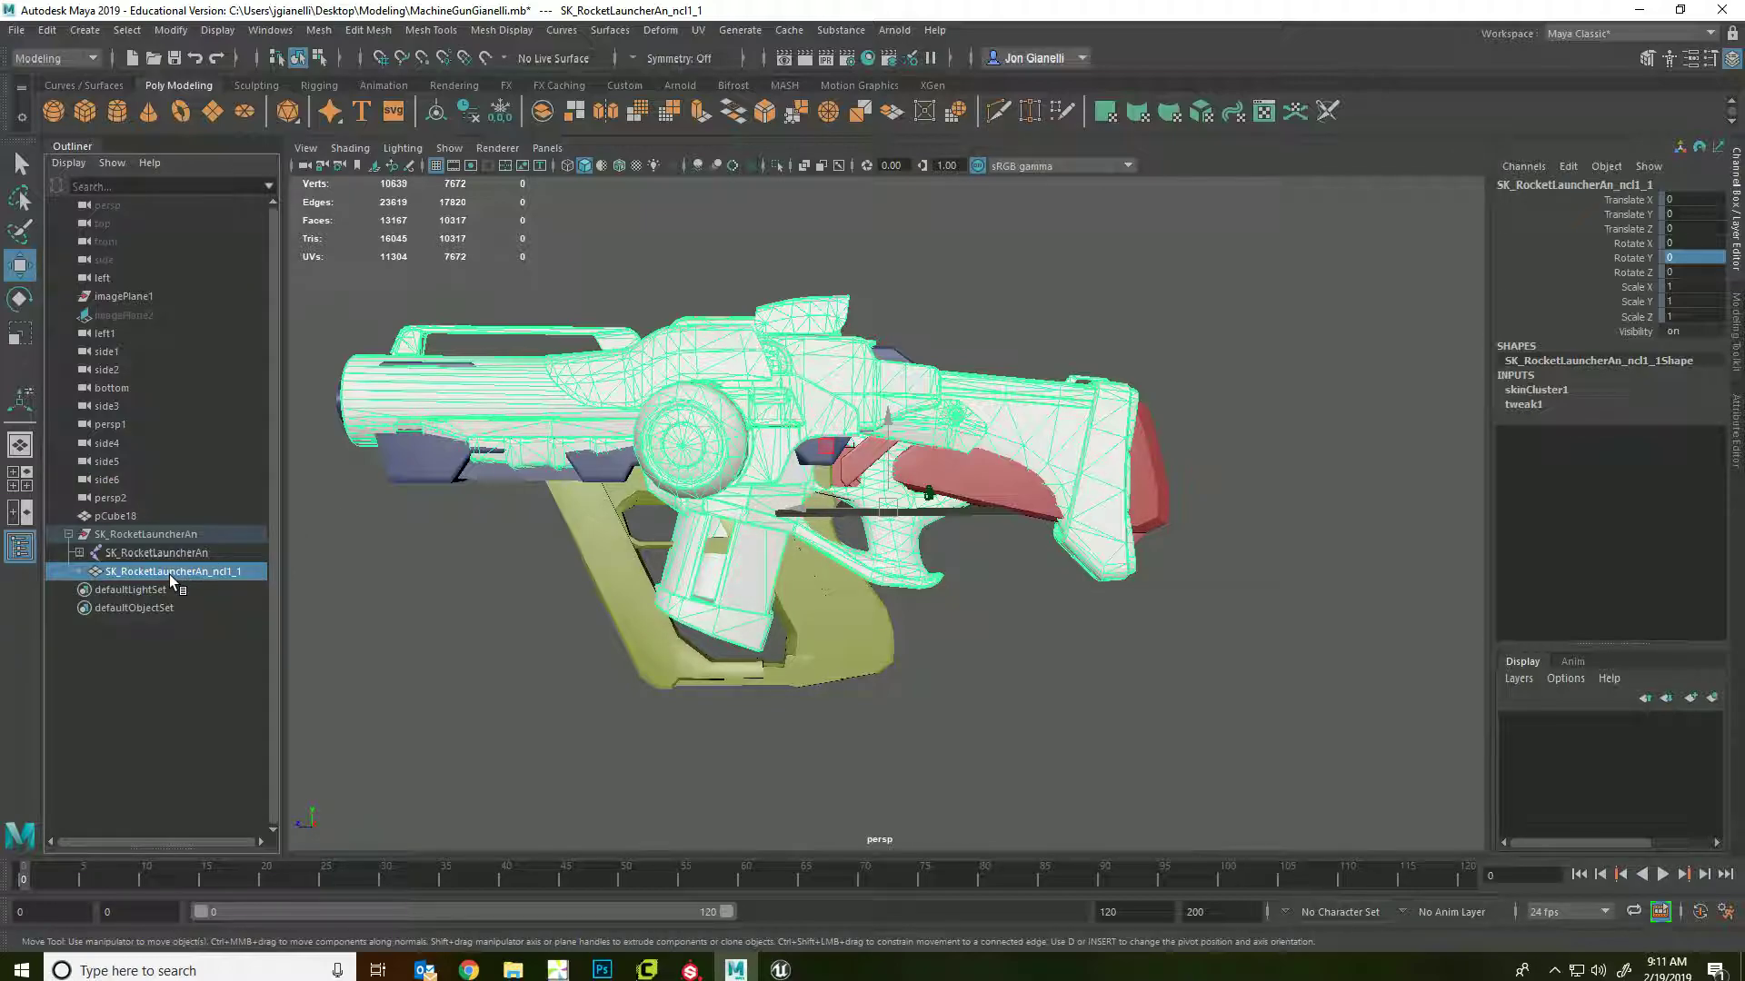
left_click(126, 537)
left_click(131, 571)
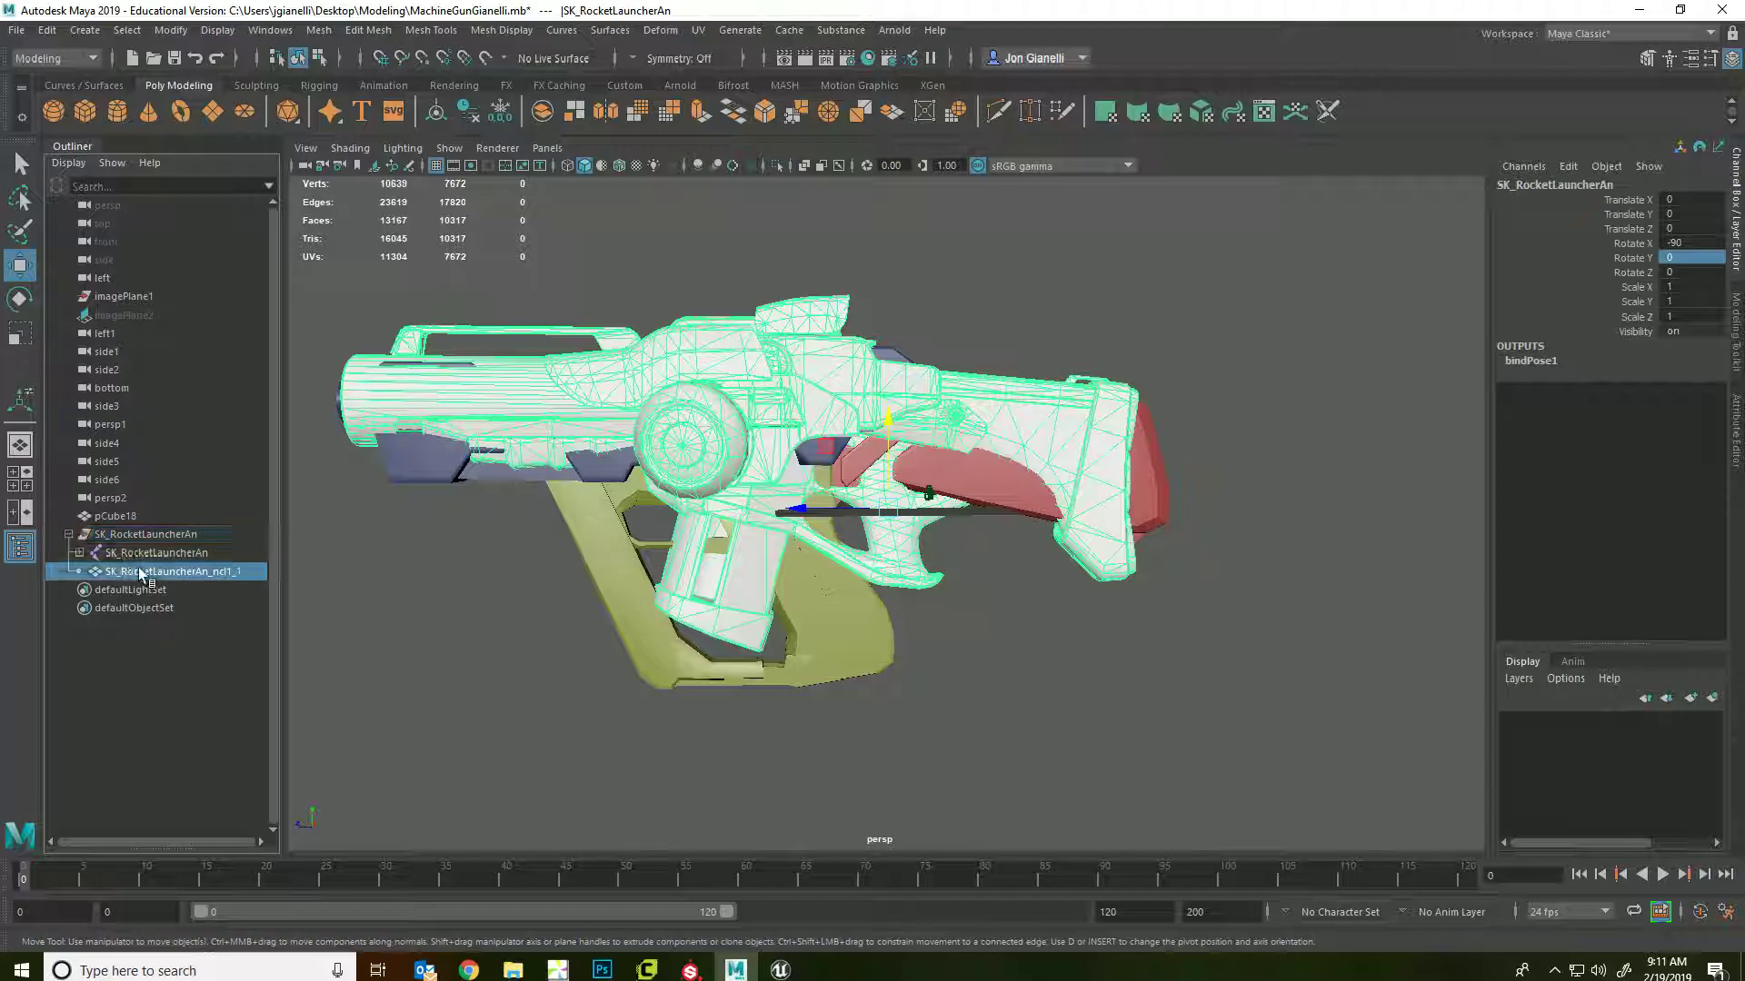
key("Delete")
middle_click_drag(158, 536, 157, 535)
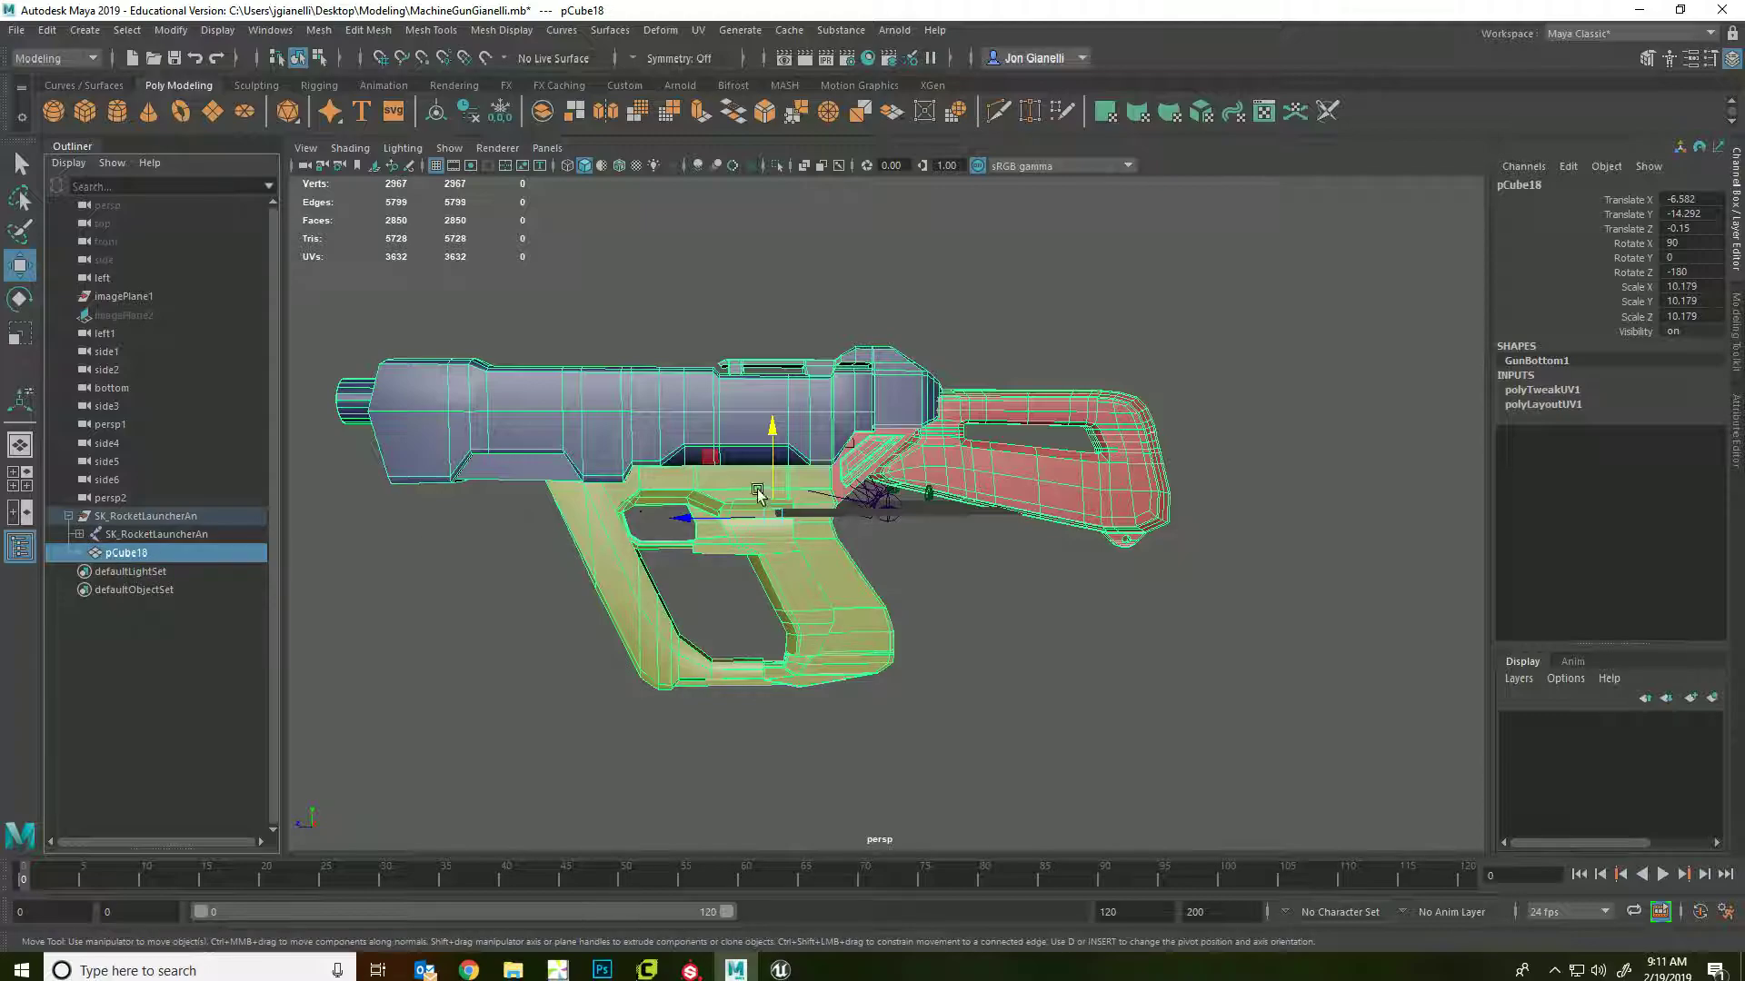
- Display the scene in wireframe and move the SK_RocketLauncherAn root joint forward to a Translate Y of about -19.5
left_click(173, 514)
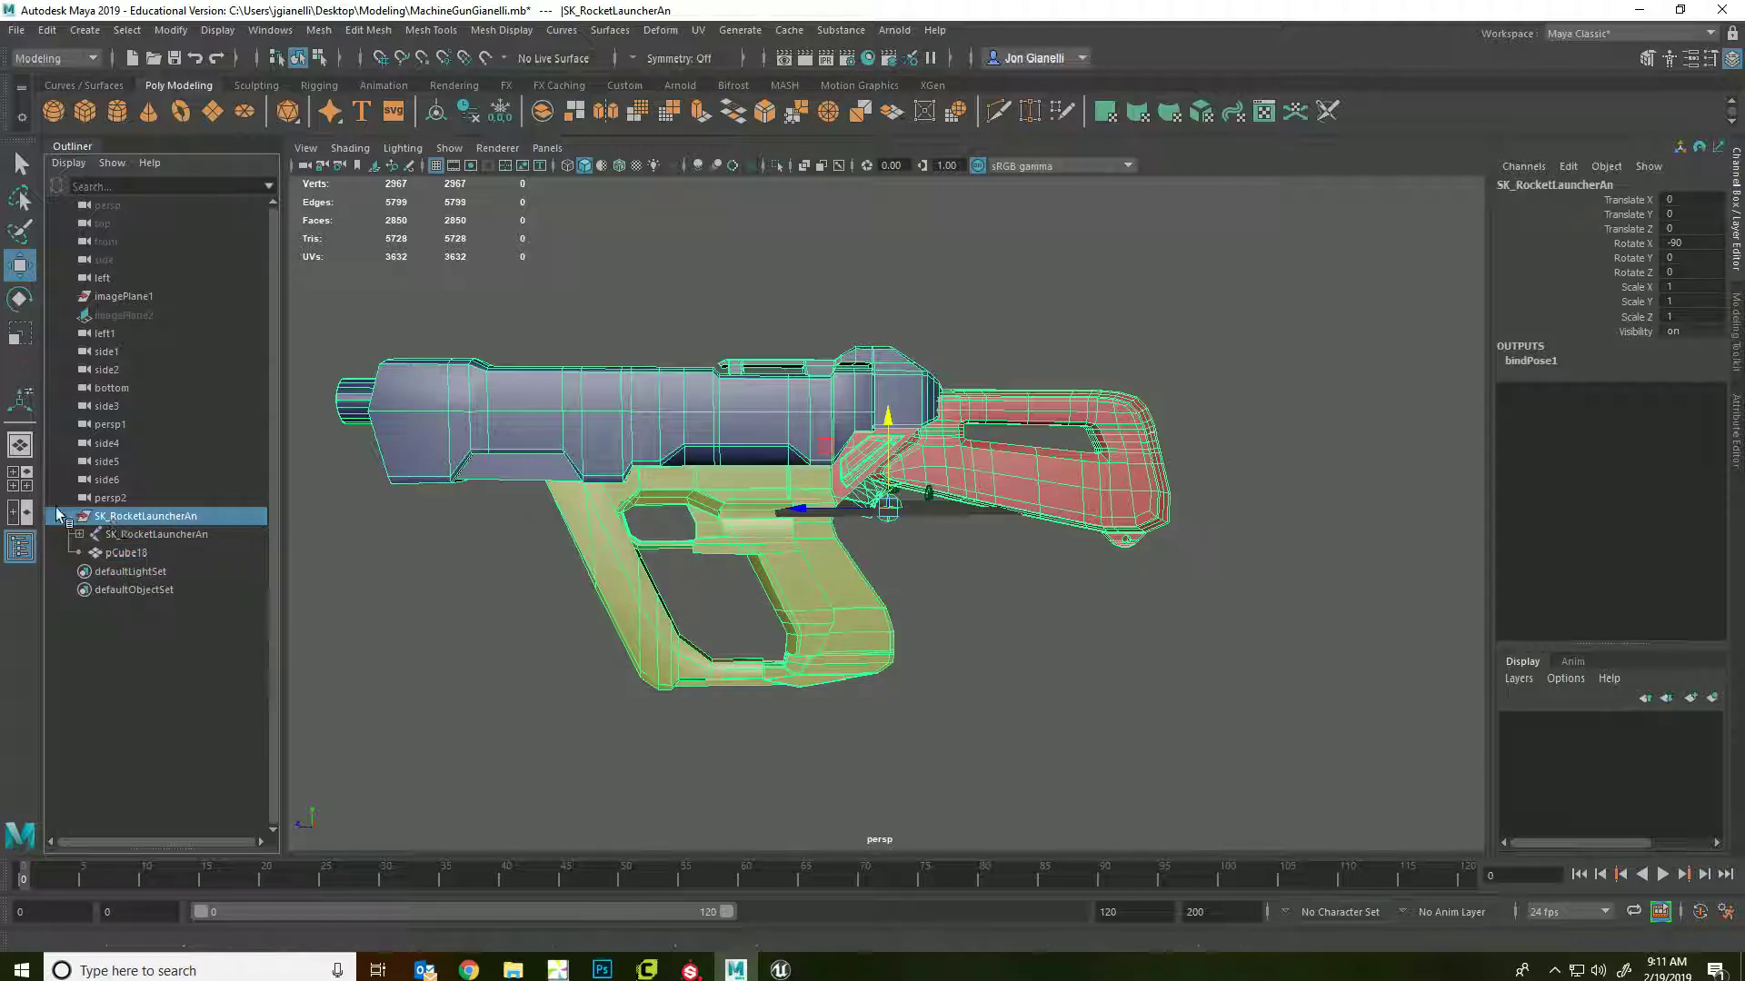
key("4")
mouse_move(451, 641)
left_mouse_down("alt")
mouse_move(438, 673)
mouse_move(382, 685)
mouse_move(467, 685)
mouse_move(452, 673)
left_mouse_up("alt")
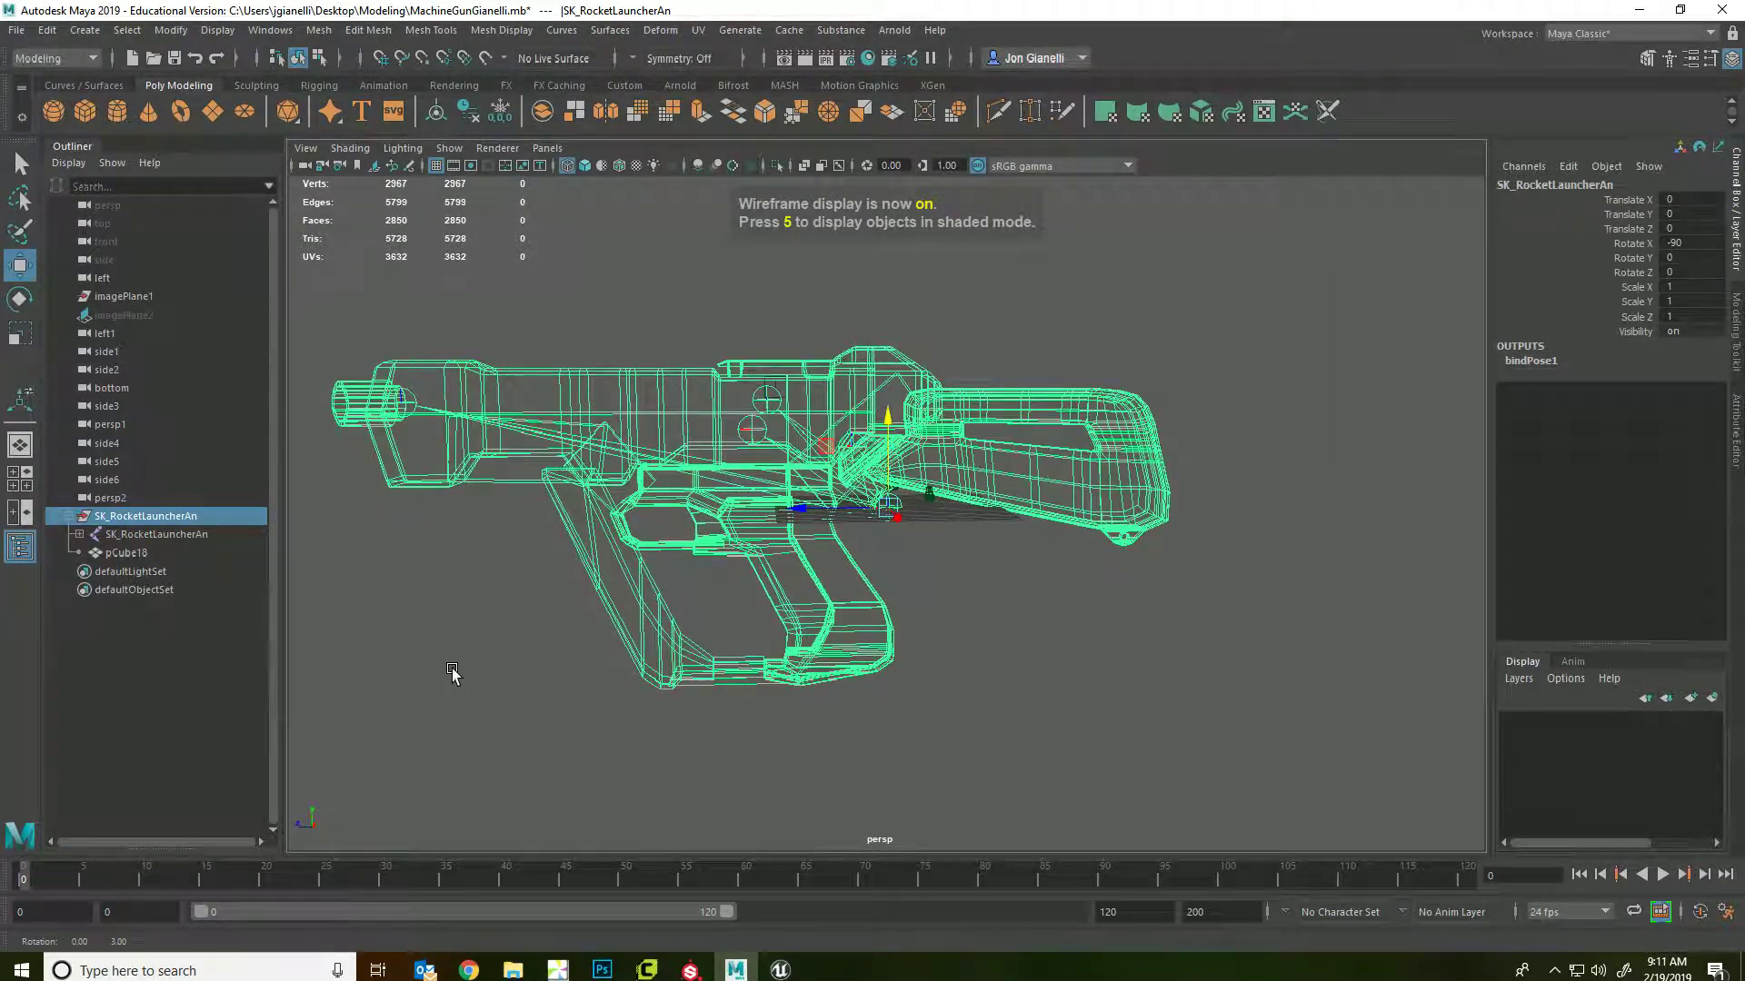
left_click(859, 515)
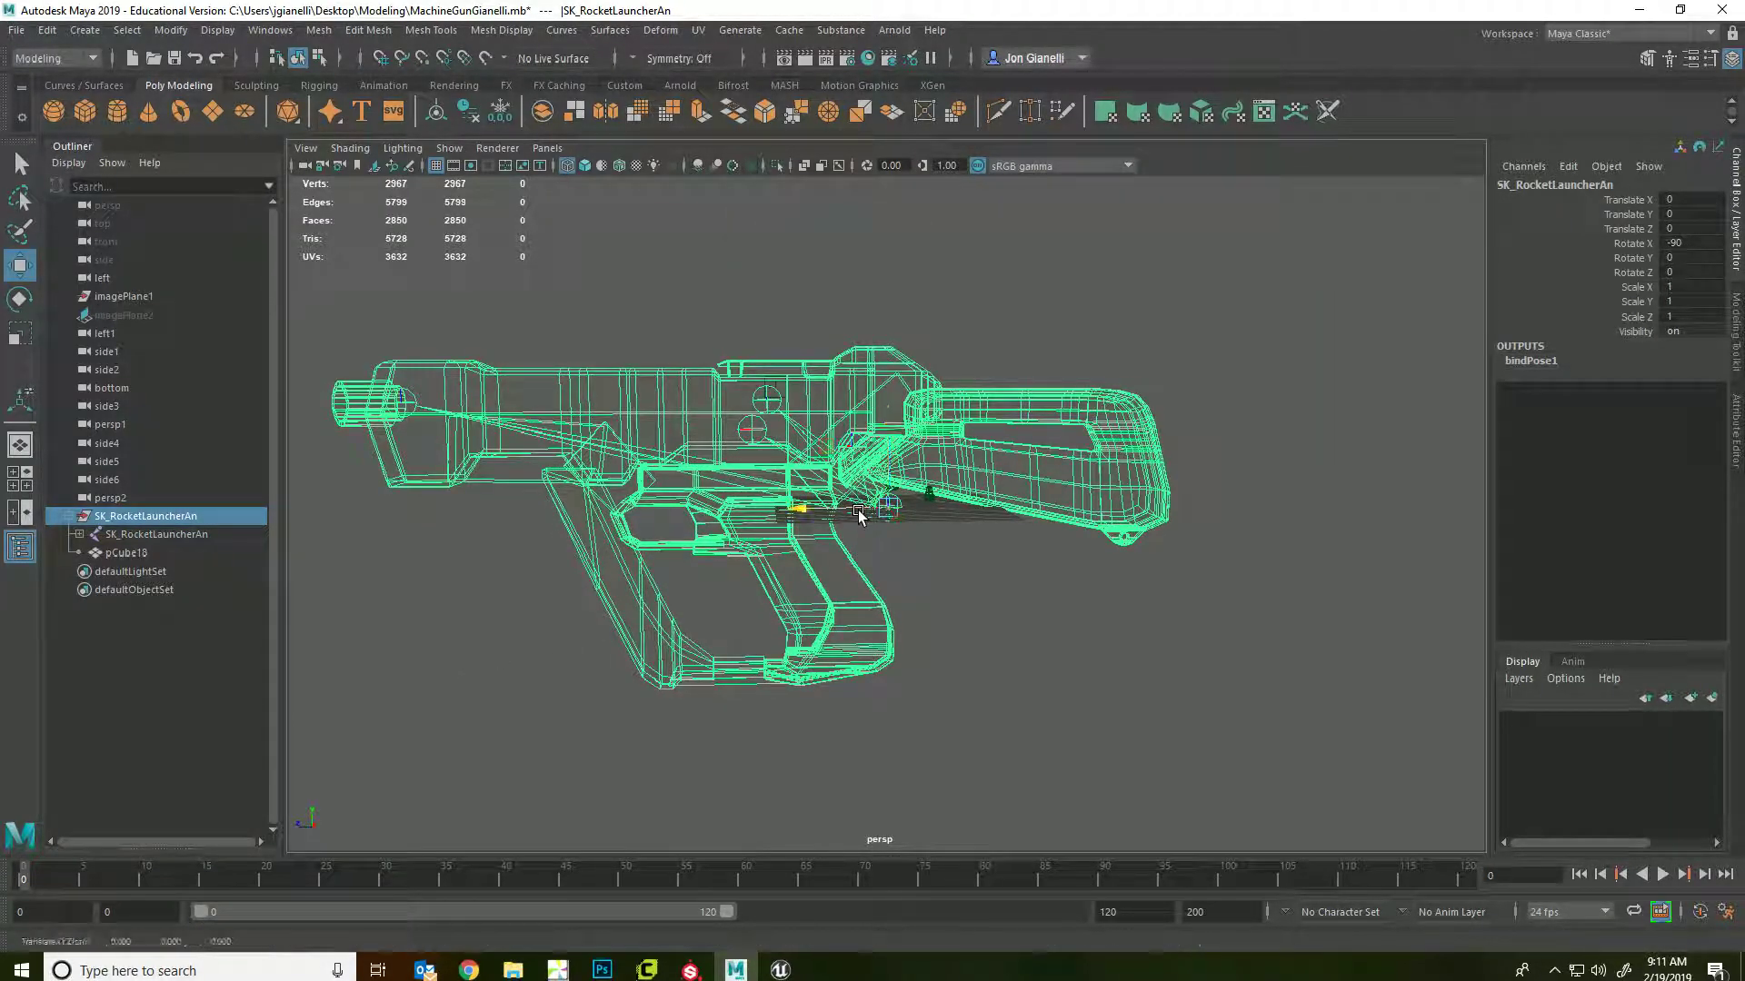
left_click(135, 535)
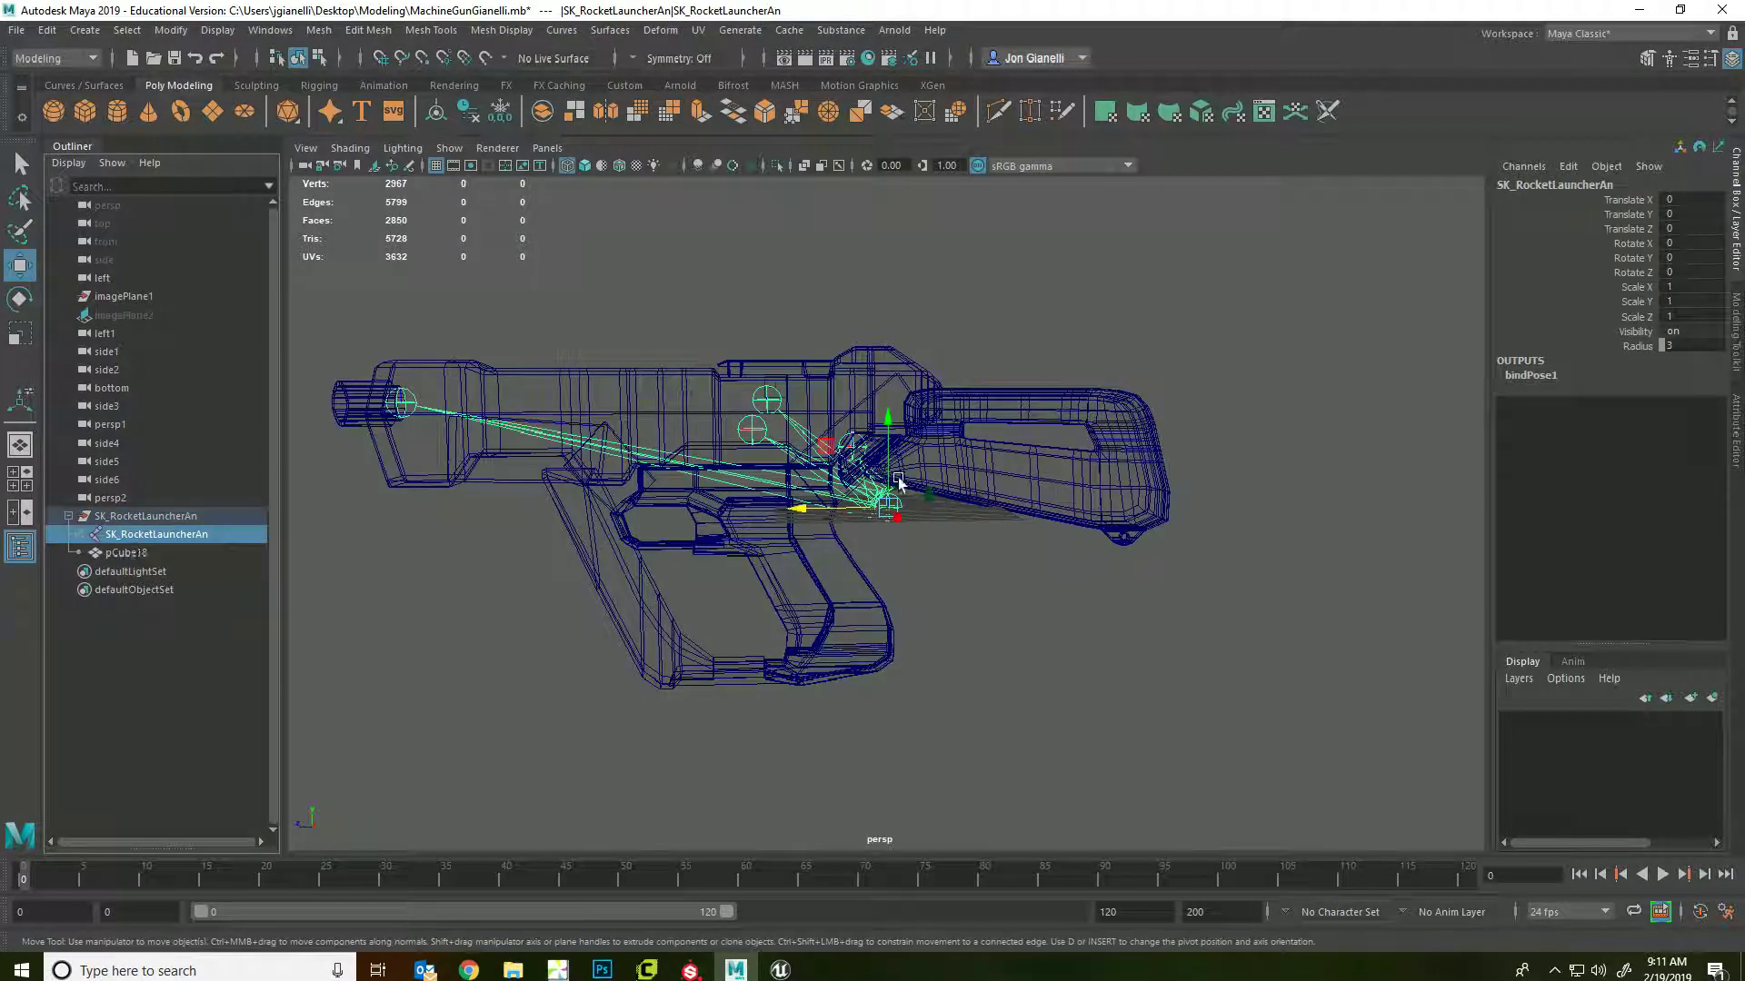
left_click_drag(821, 509, 633, 517)
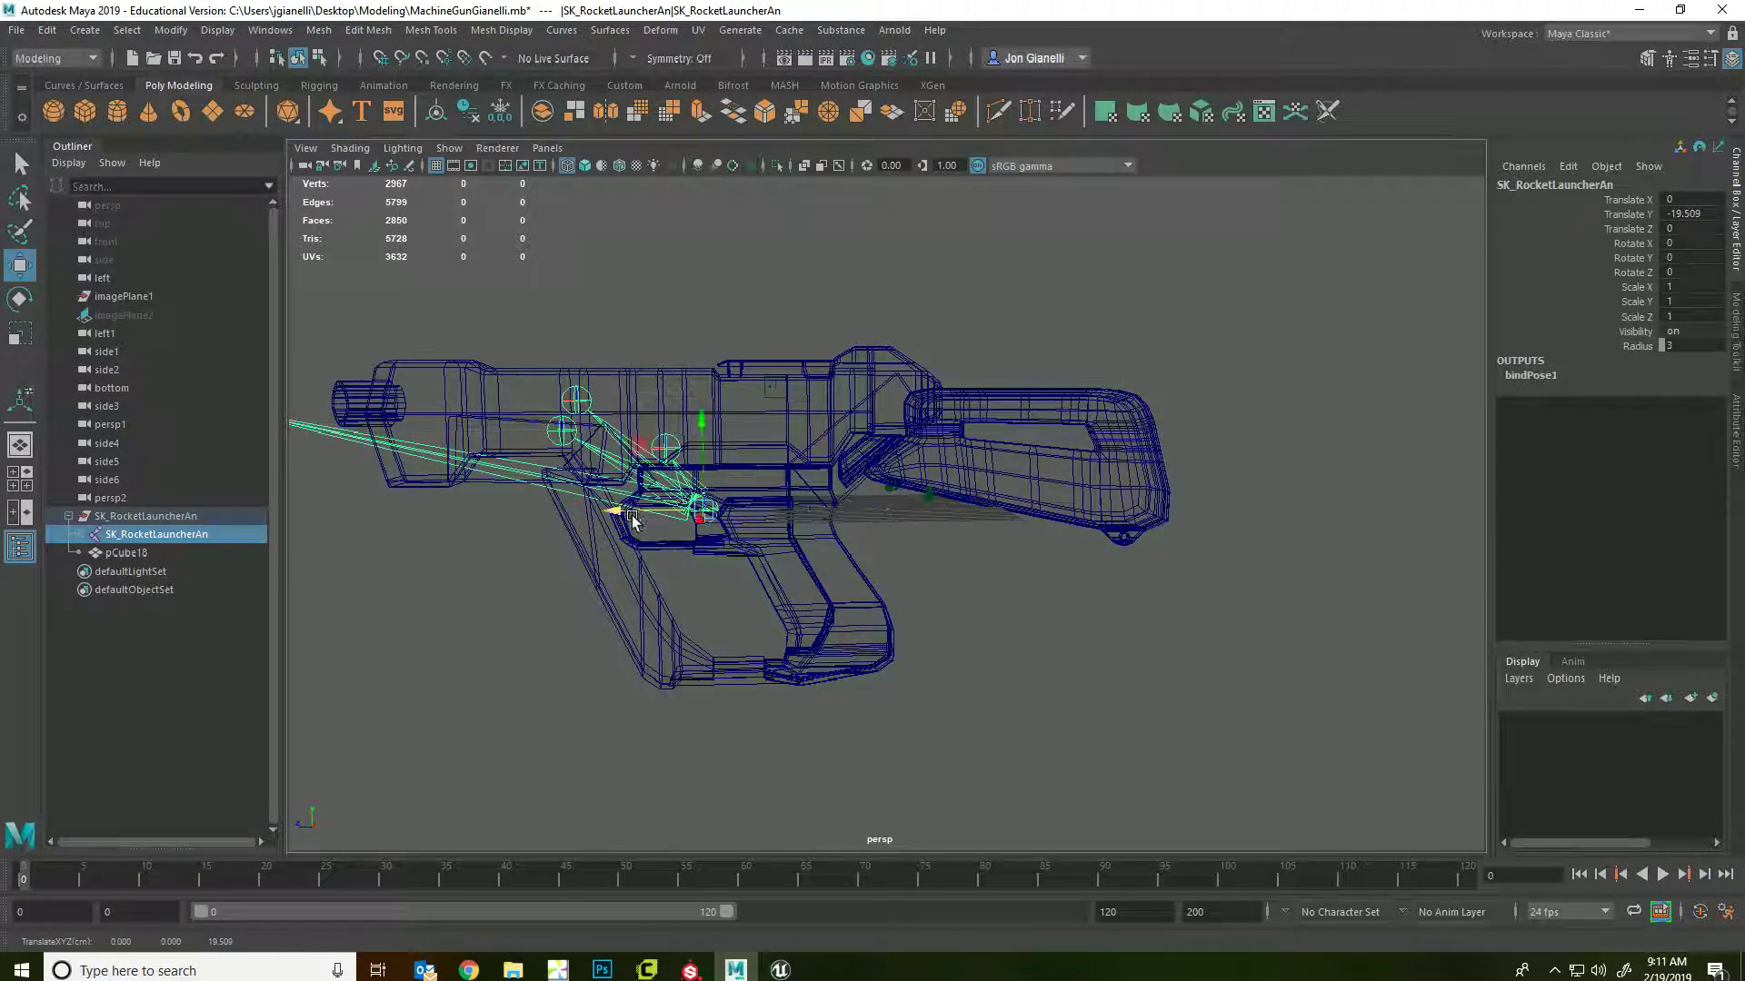
- Move the Ammo joint back to the gun's muzzle, at a Translate X of about 32.27
middle_click_drag(487, 608, 640, 614, "alt")
left_click(505, 482)
left_click_drag(463, 495, 642, 493)
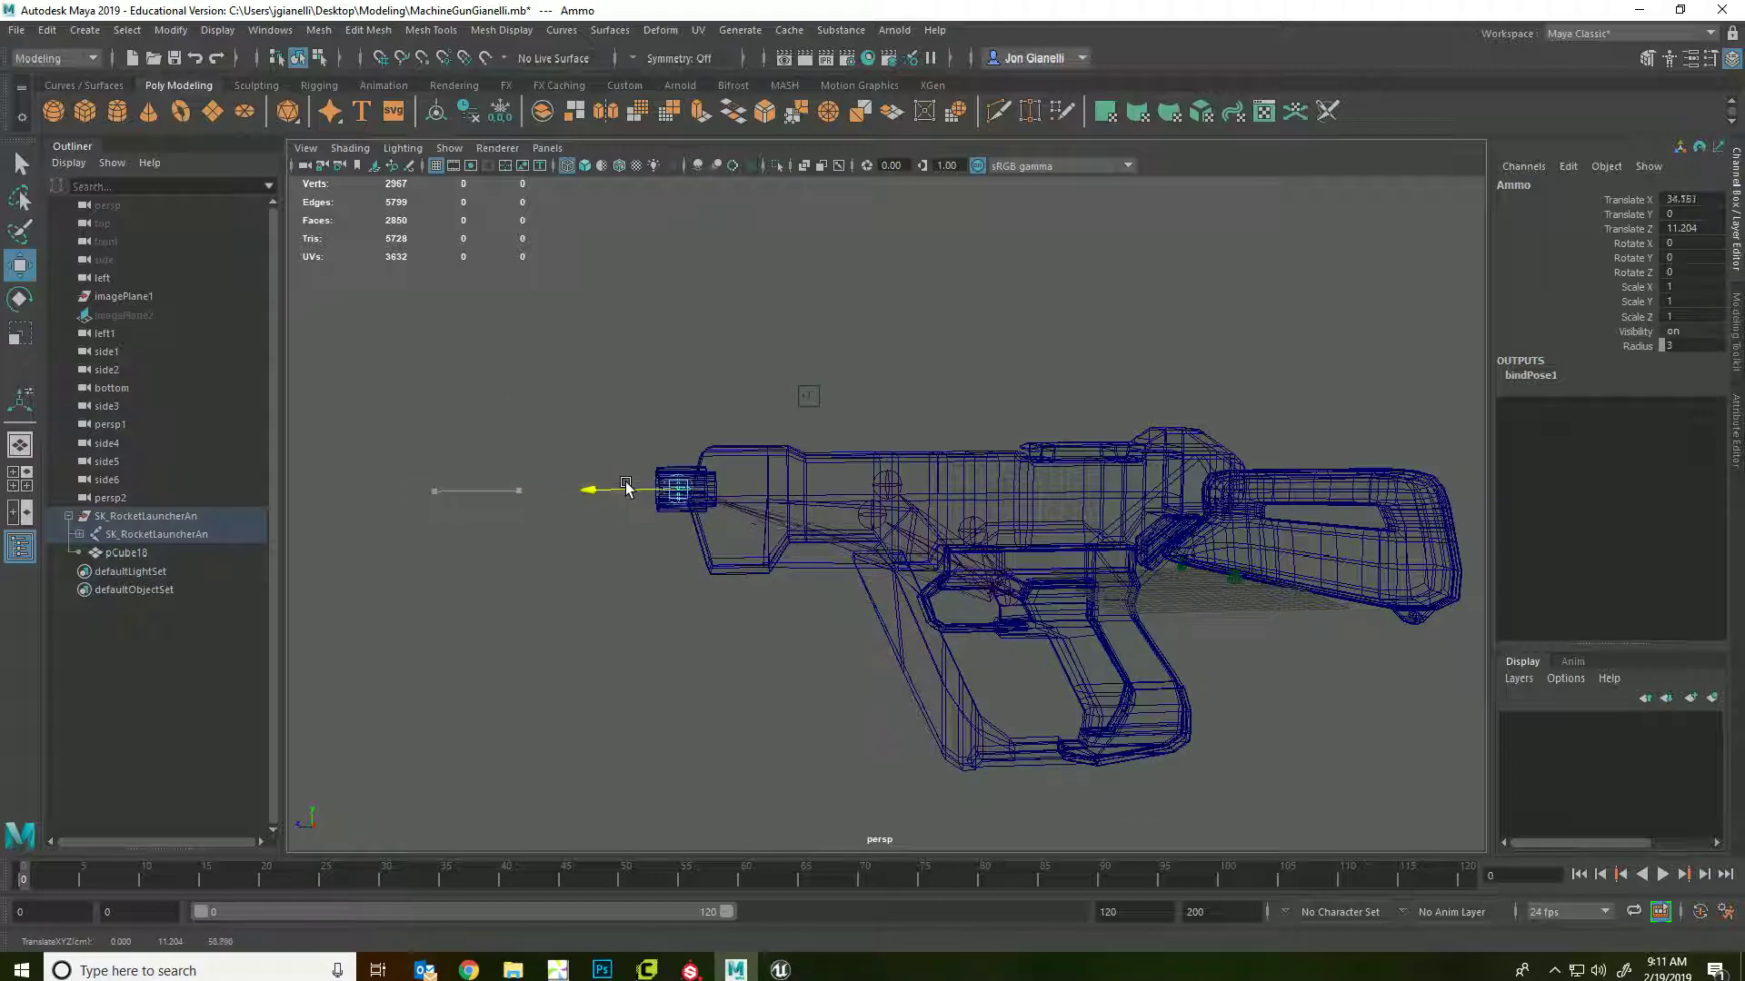
- Expand the joint hierarchy under Root_Bone and move Grip_Bone back over the gun's grip to a Translate X of about -10.3
left_click(80, 535)
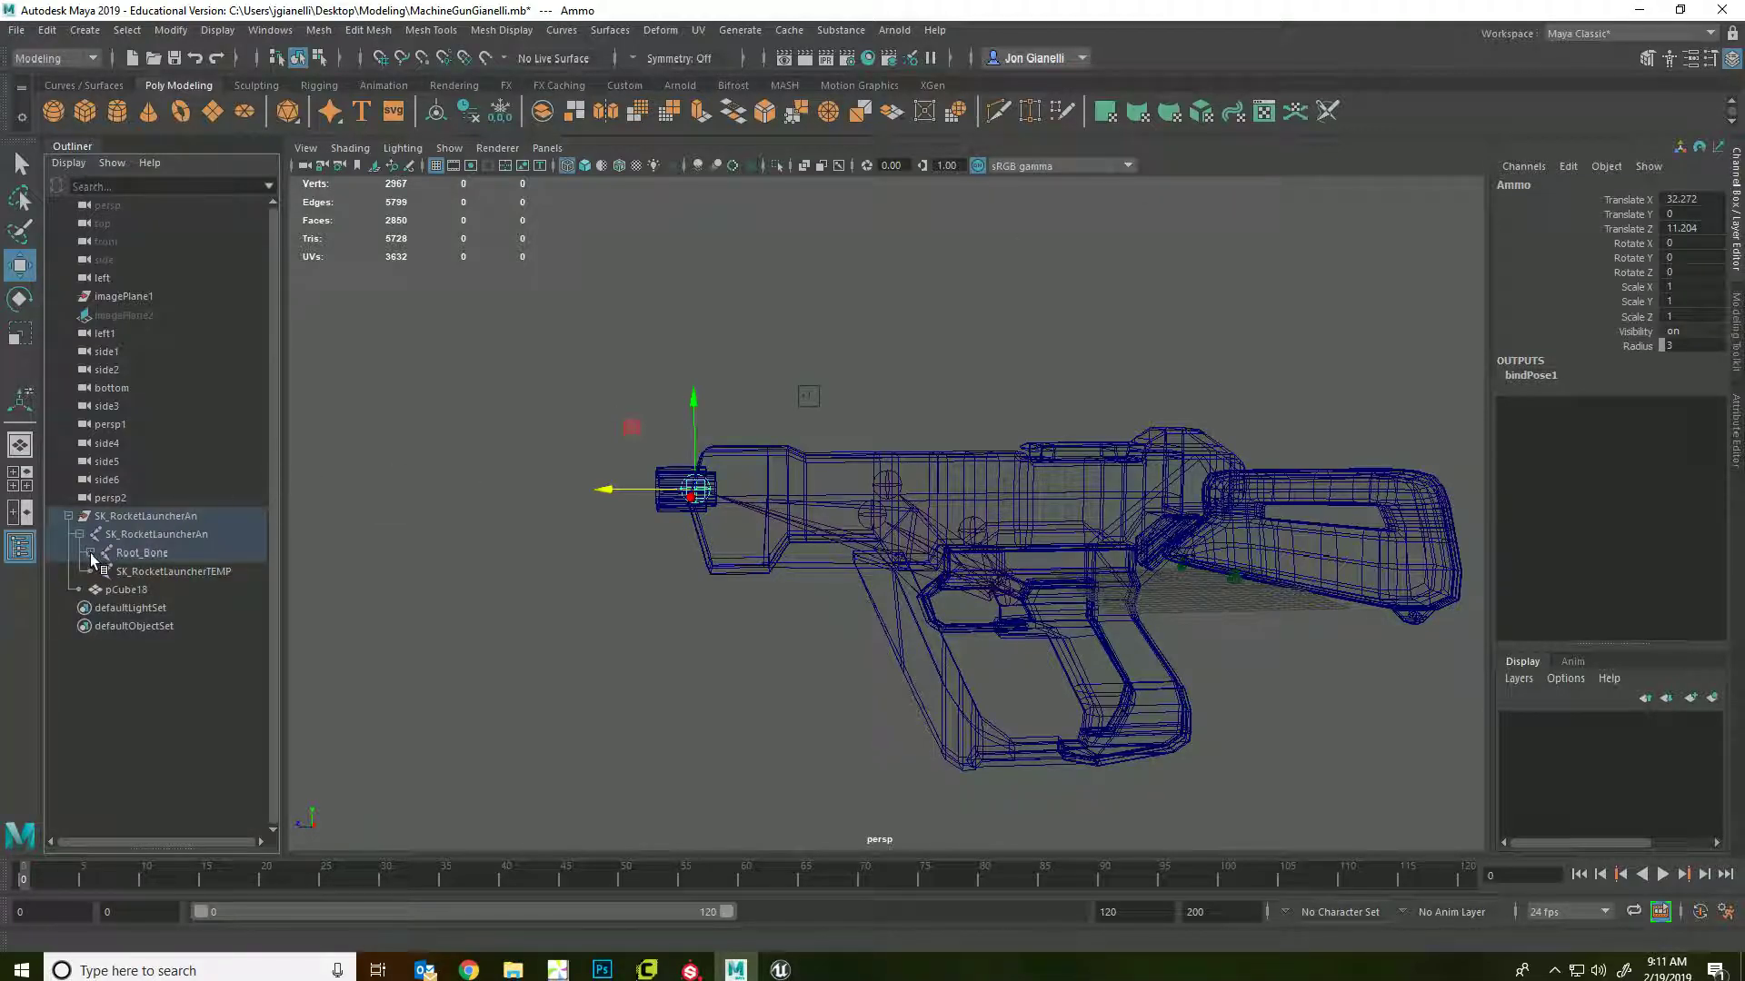
left_click(90, 553)
left_click(143, 573)
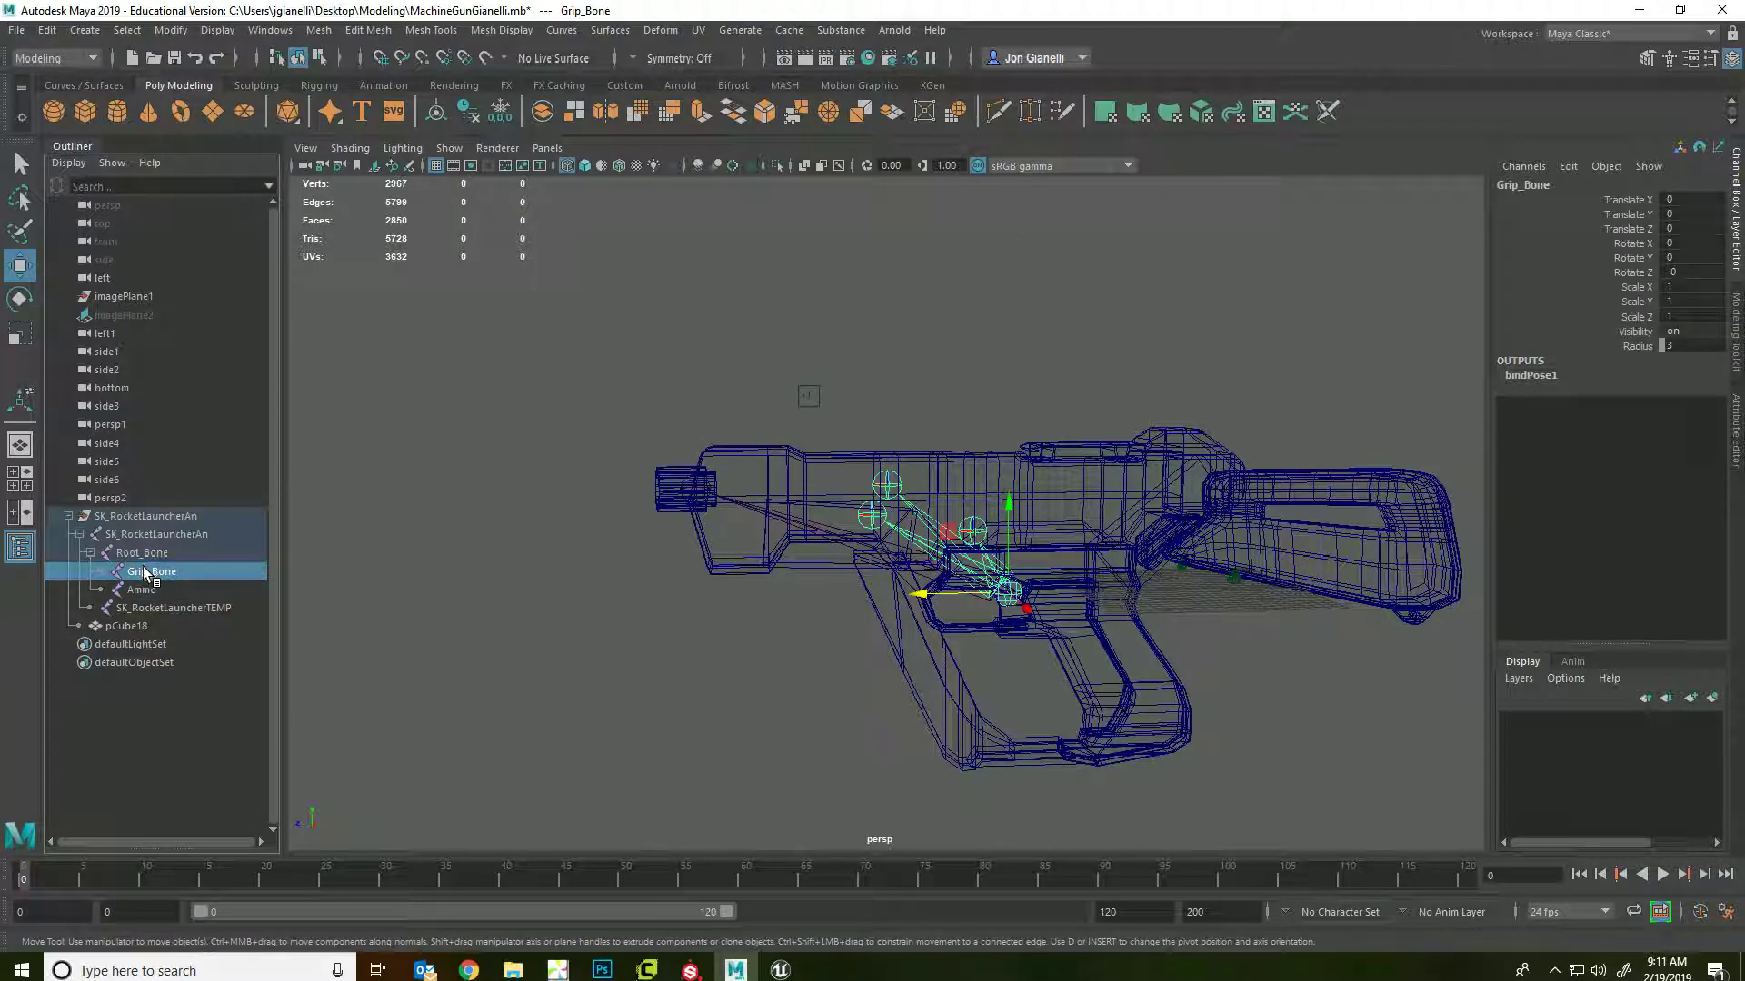
left_click_drag(951, 595, 1048, 595)
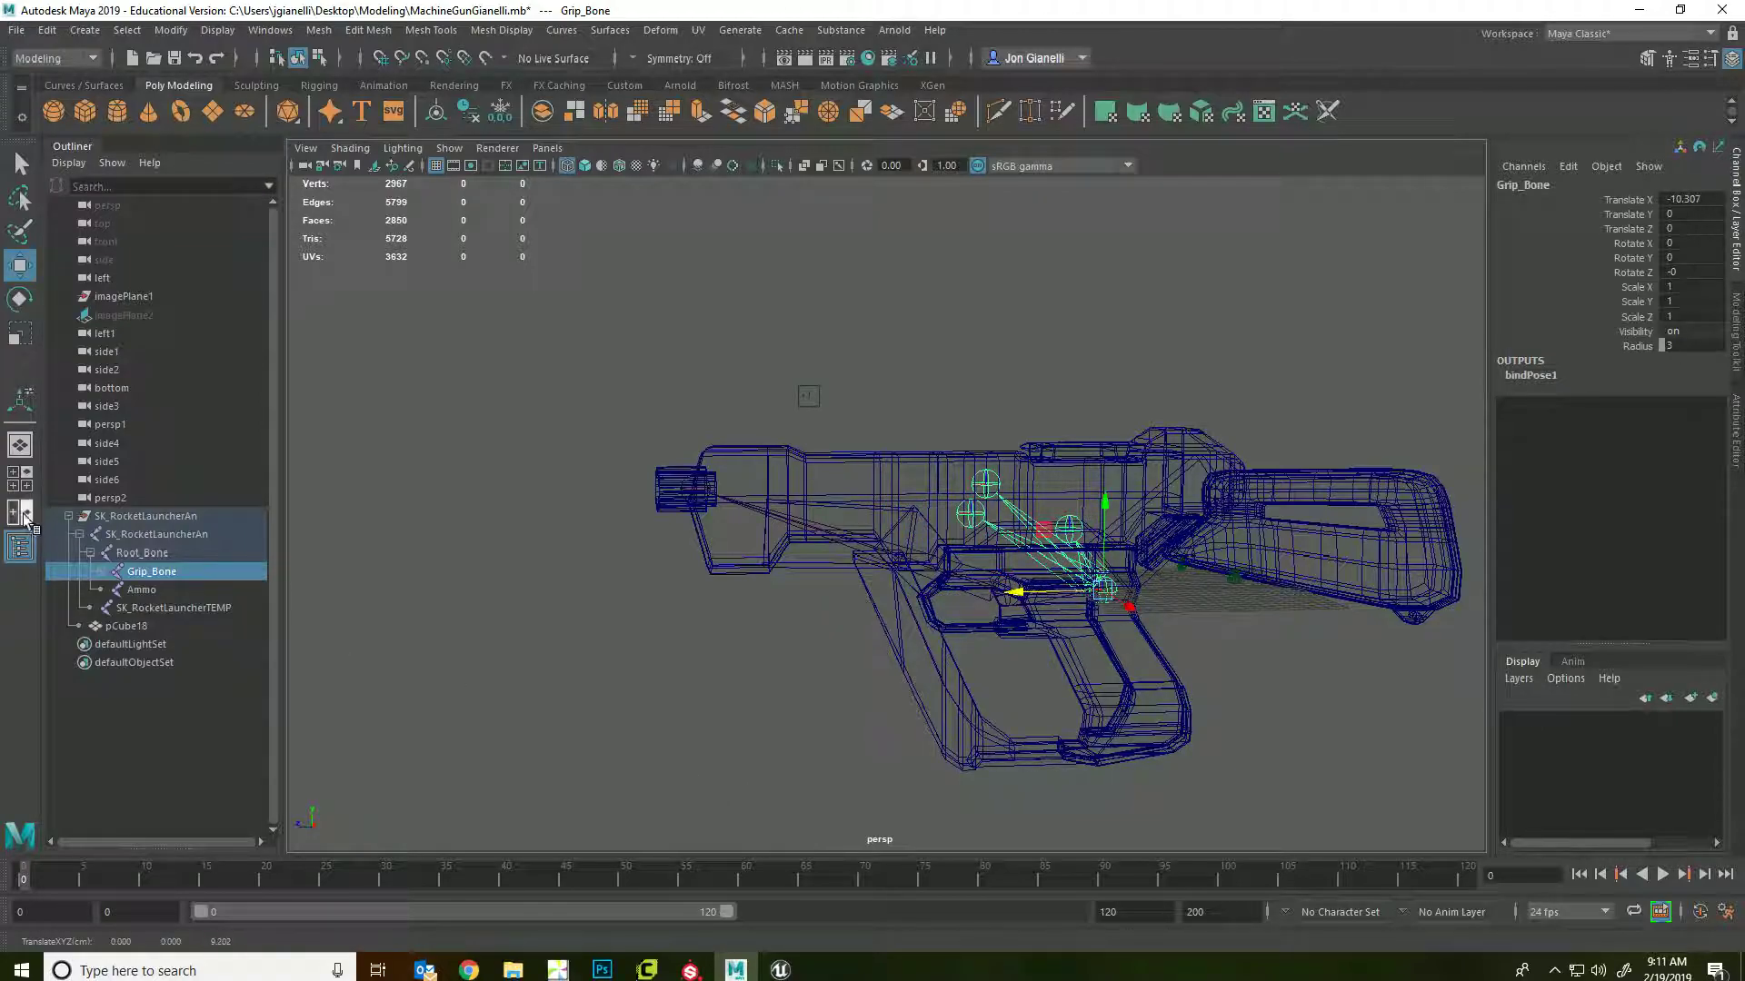
- Move the SK_RocketLauncherTEMP joint back toward the grip to a Translate Y of about 5.42
left_click(144, 591)
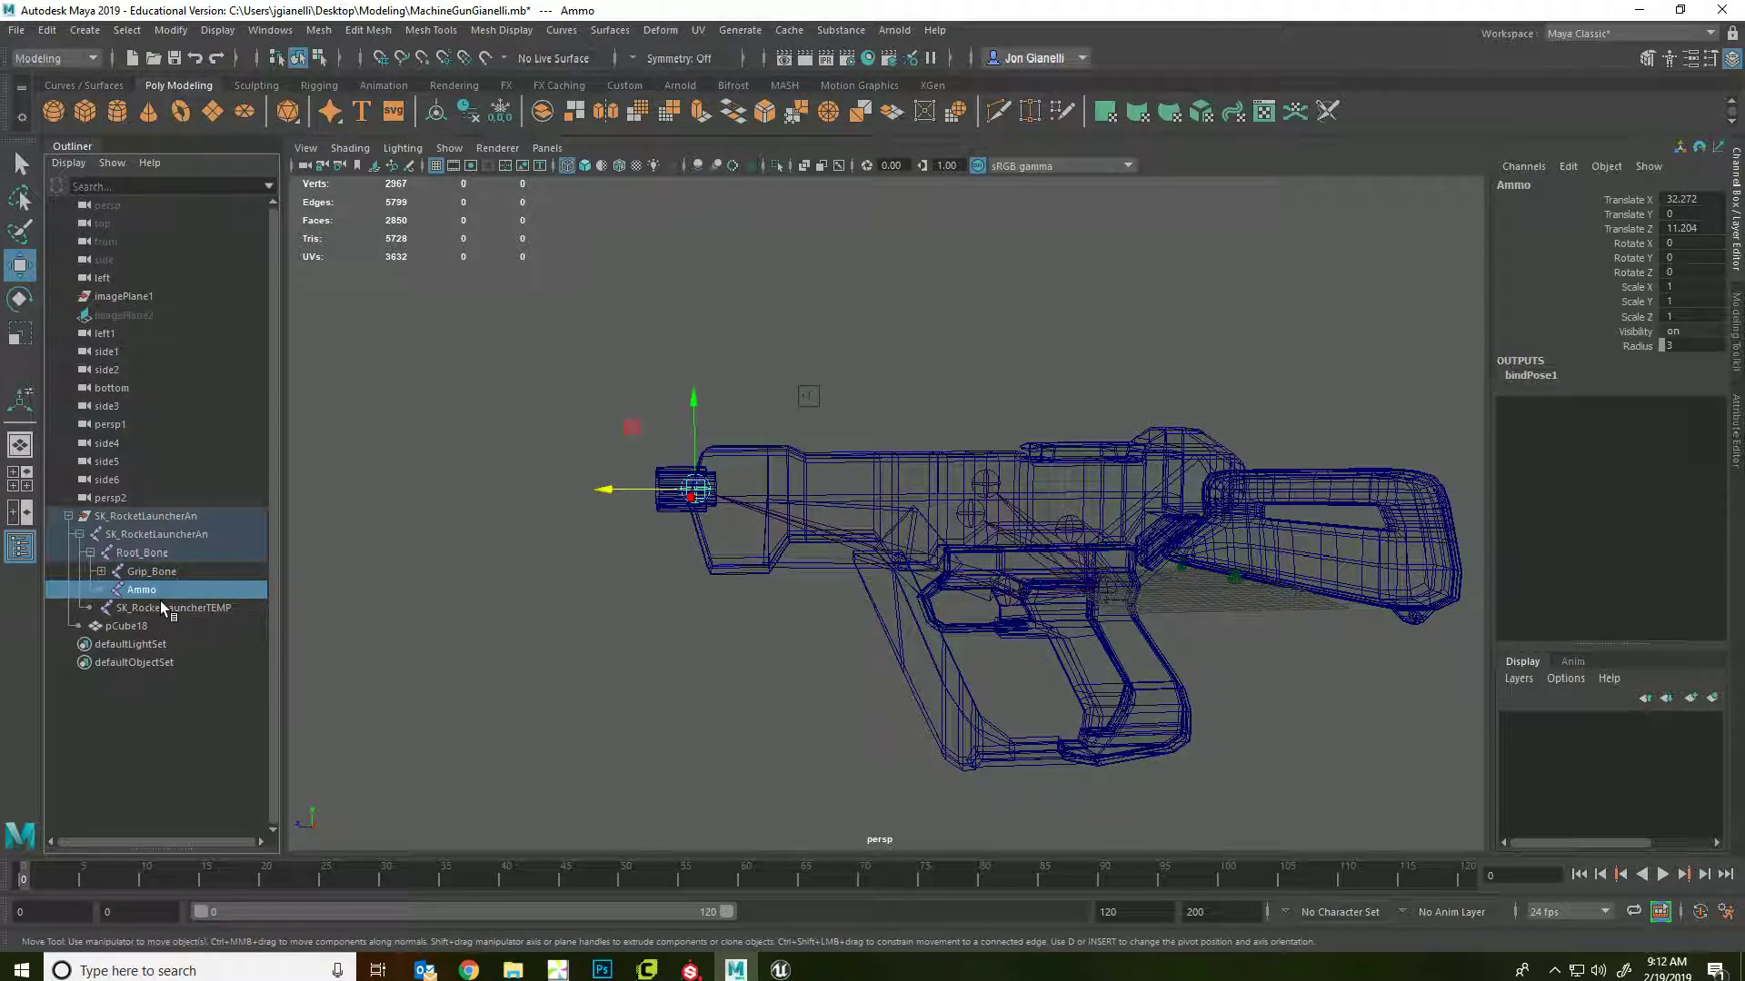
left_click(166, 608)
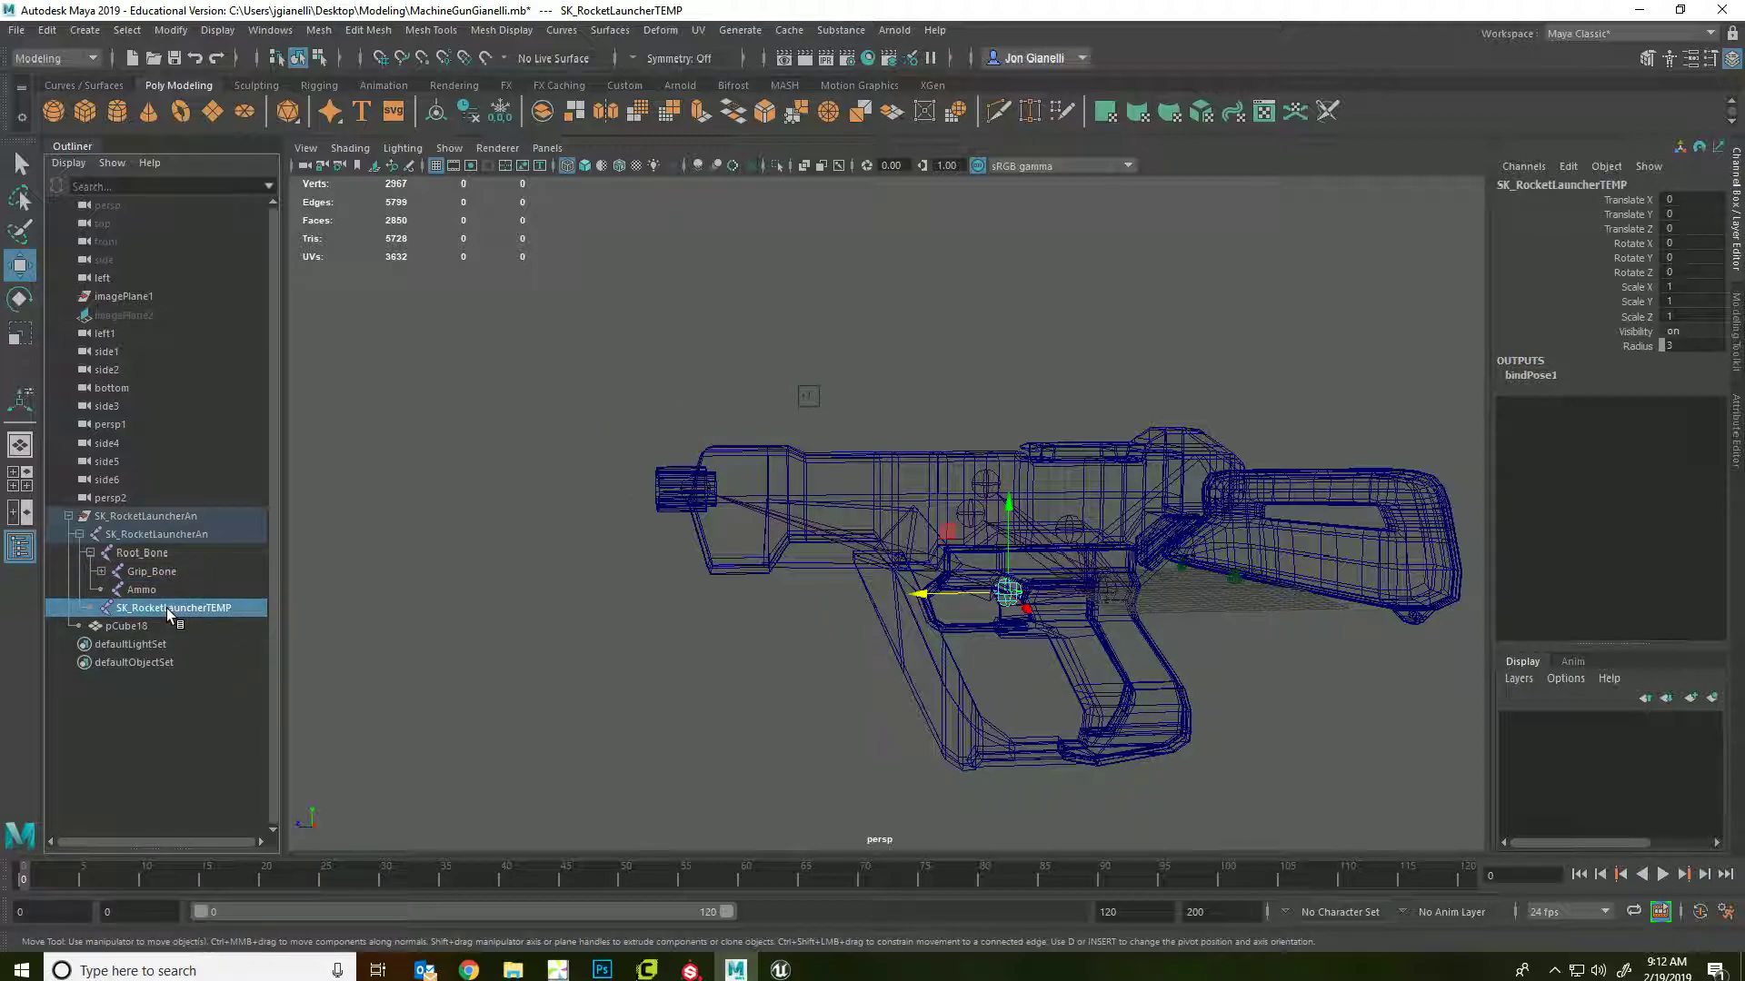
left_click_drag(930, 593, 987, 591)
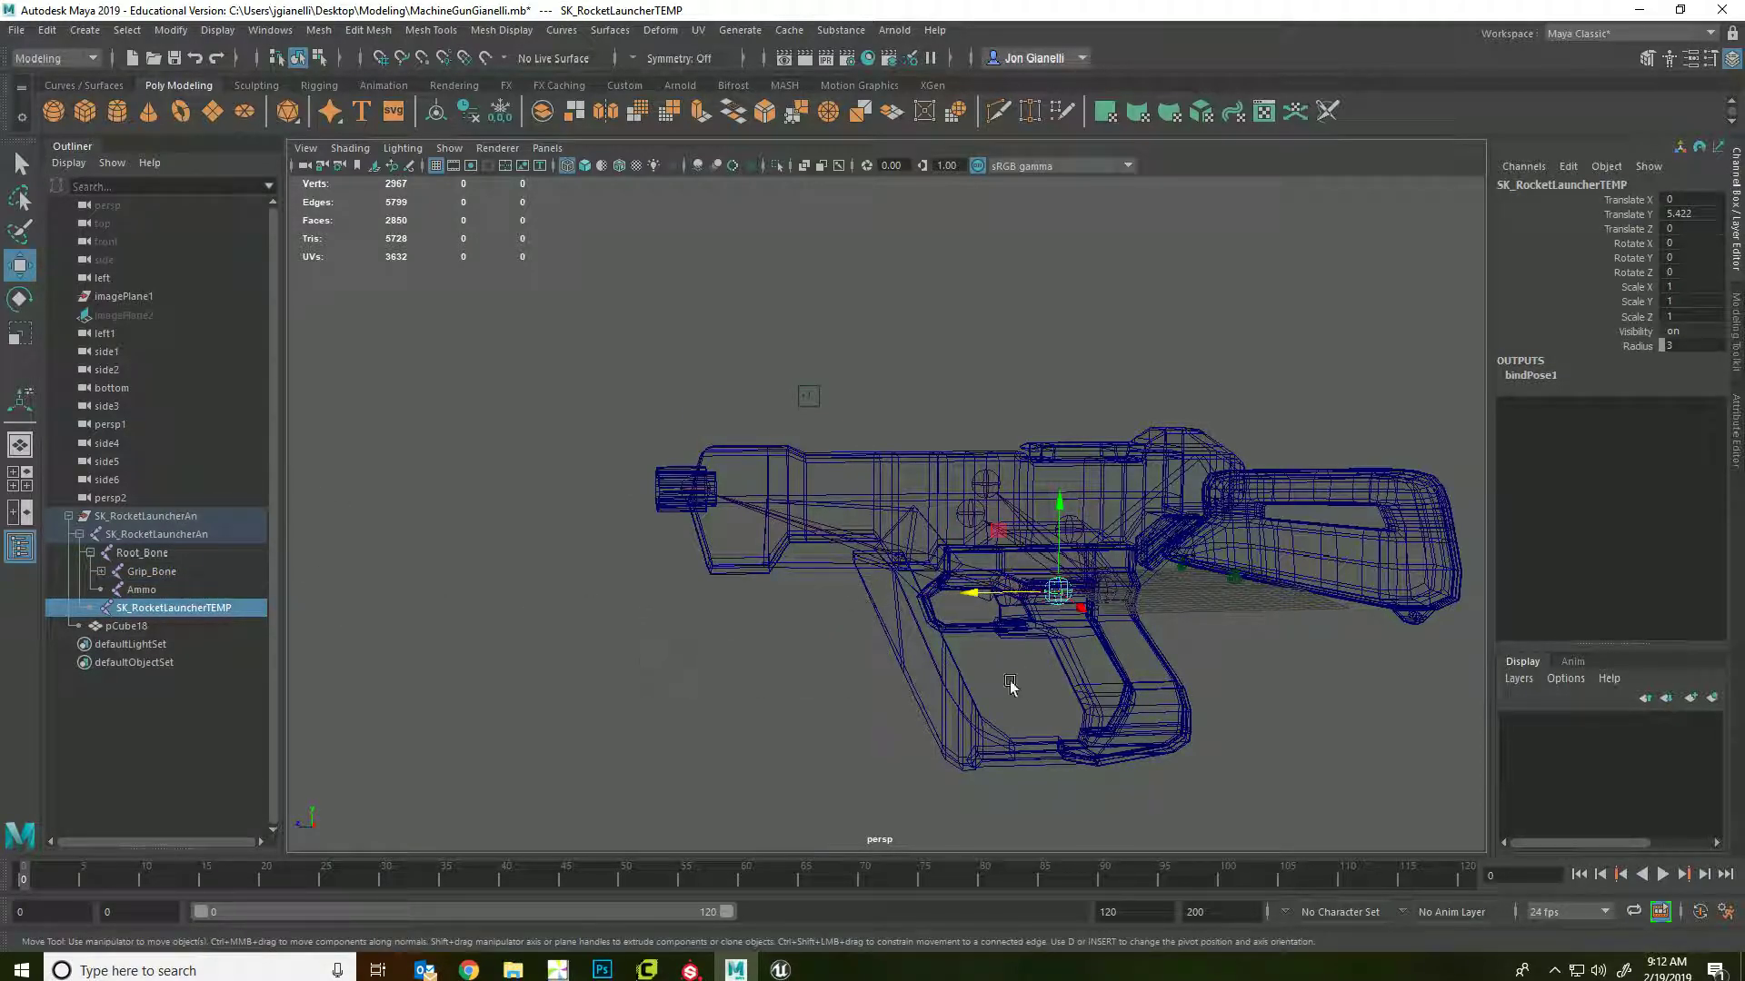
- Expand Grip_Bone and examine where its Slide_Bone, Trigger_Bone and Clip_Bone joints sit on the gun
scroll(798, 700, "up", 2)
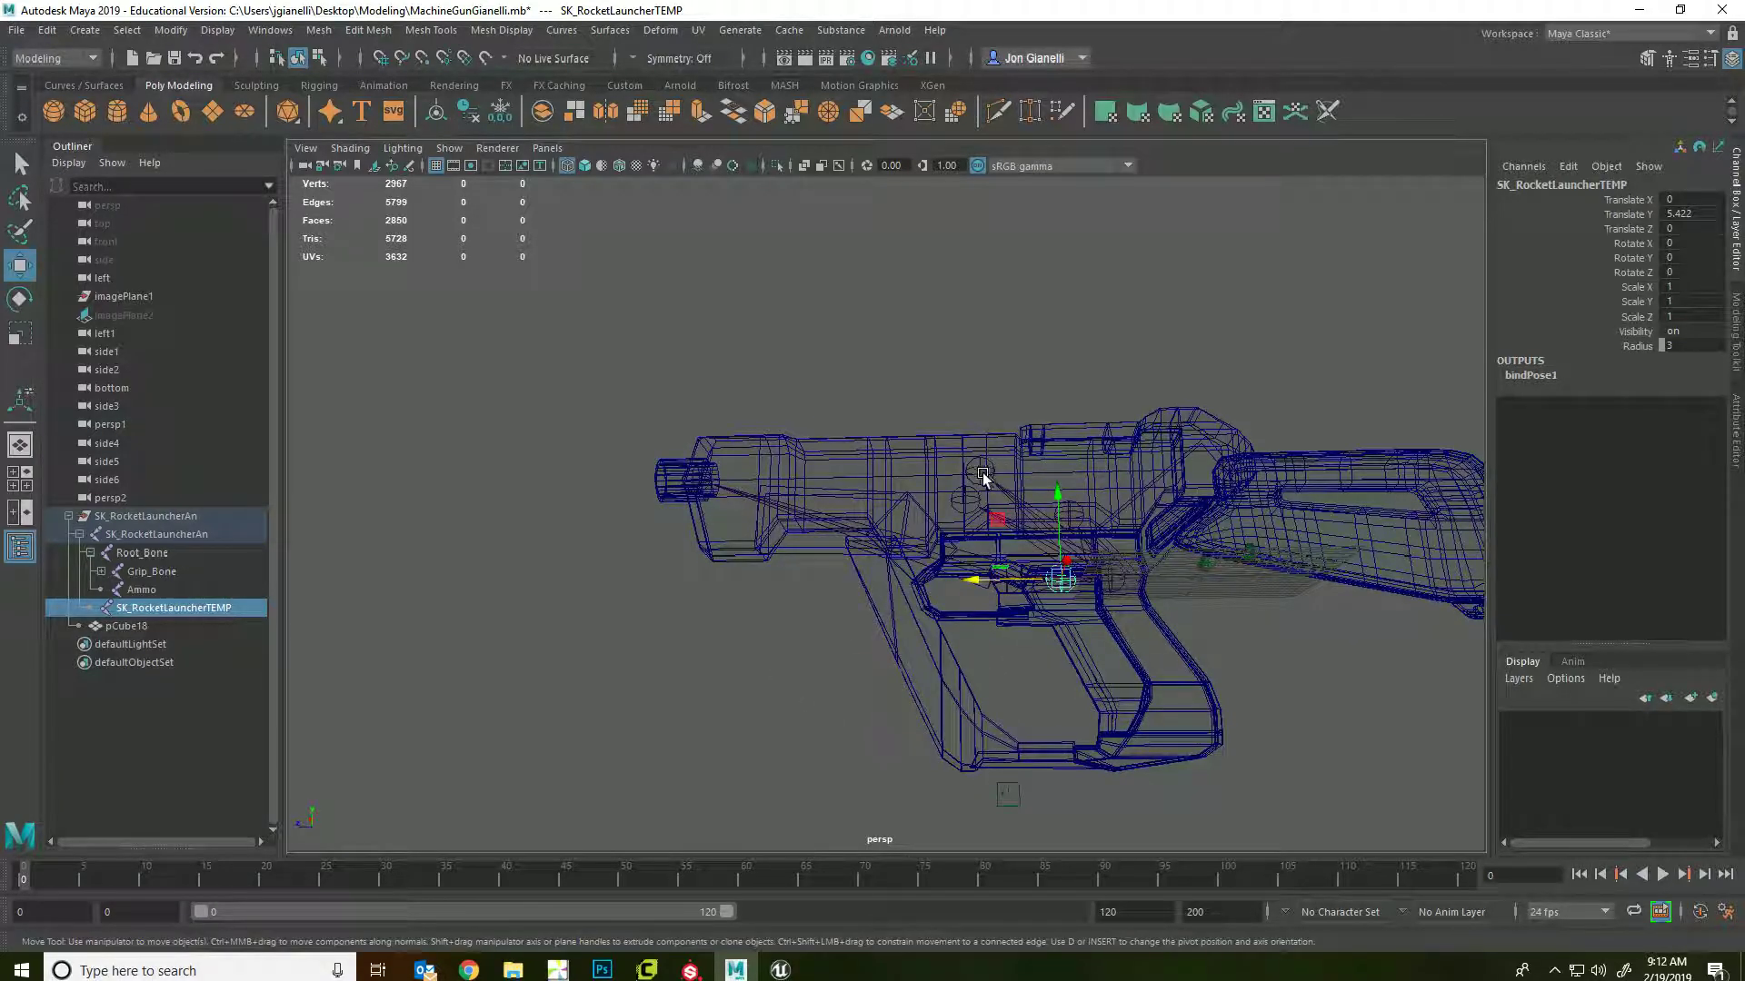
left_click(983, 474)
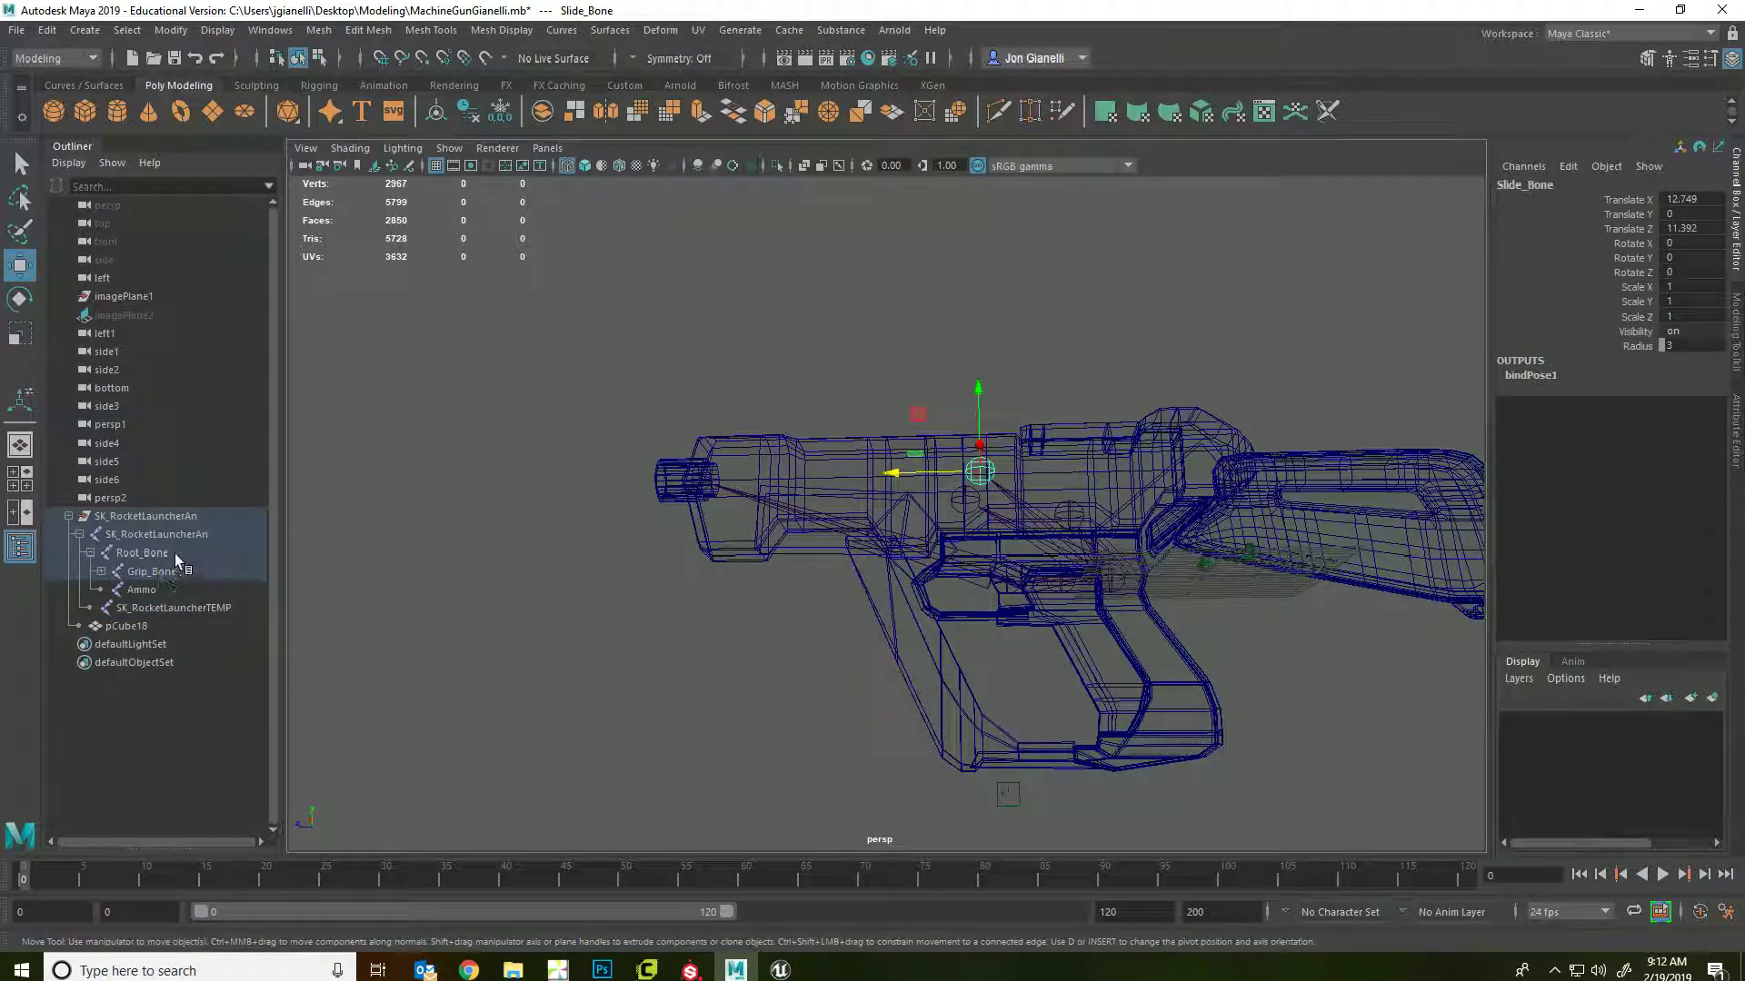
left_click(150, 571)
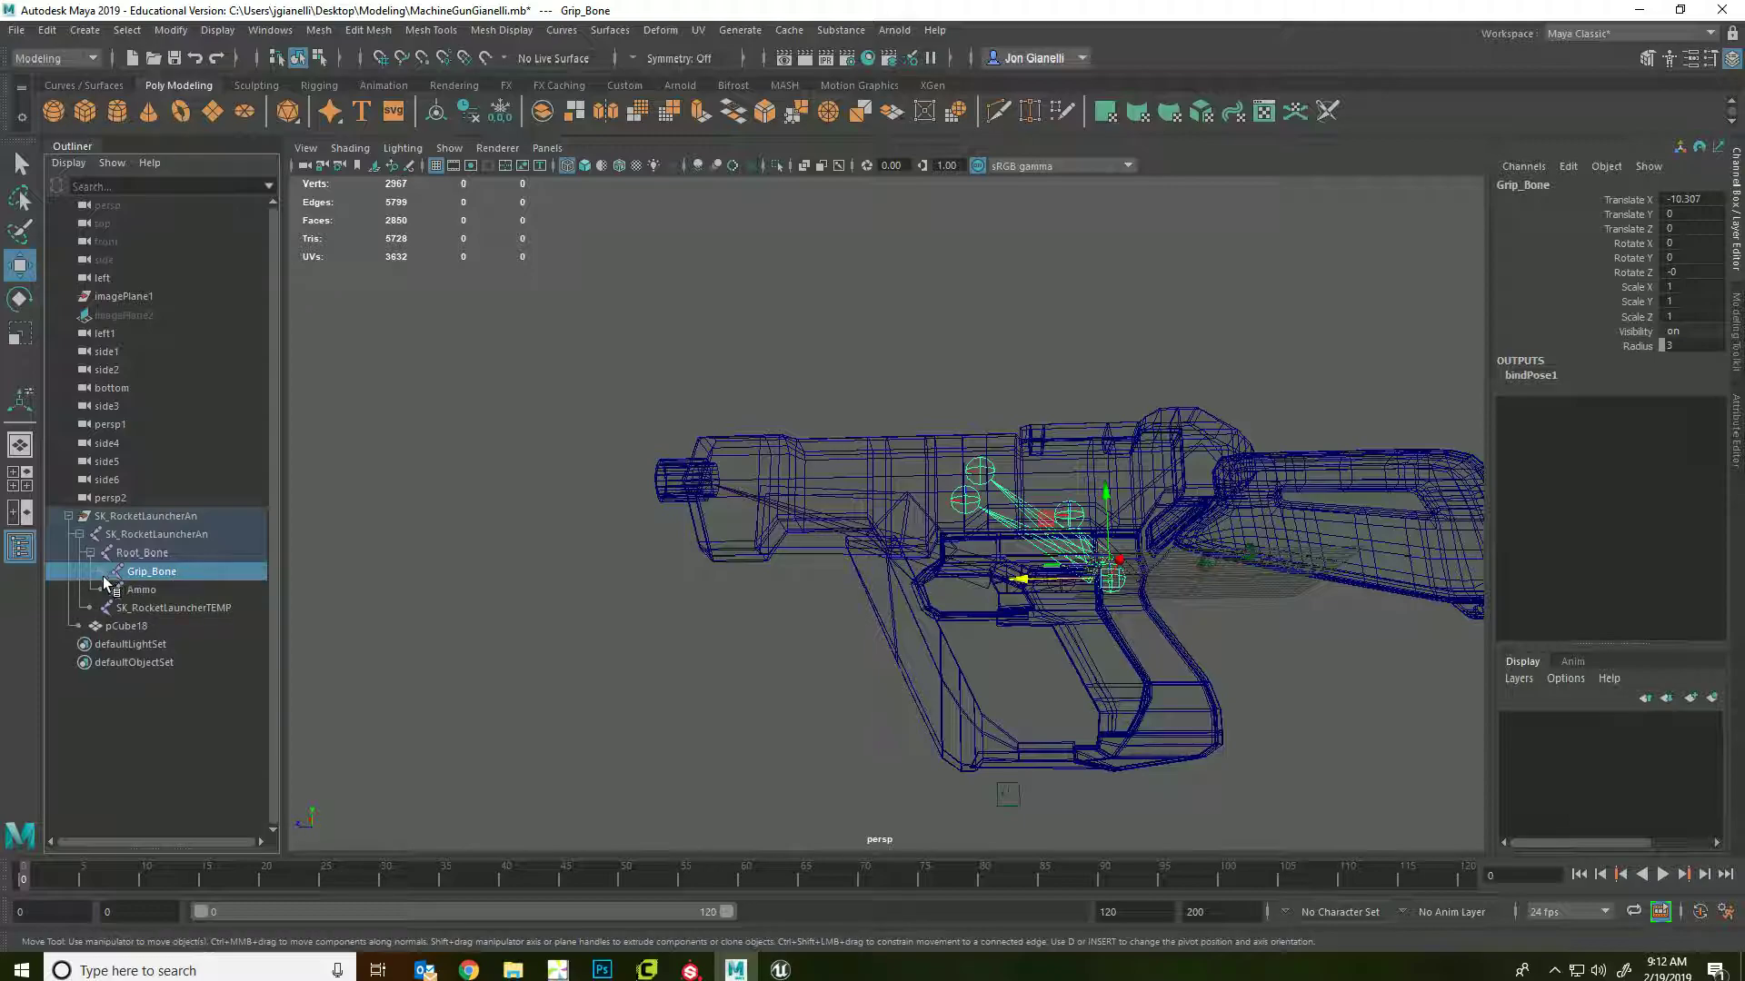
left_click(102, 573)
left_click(145, 592)
left_click(157, 611)
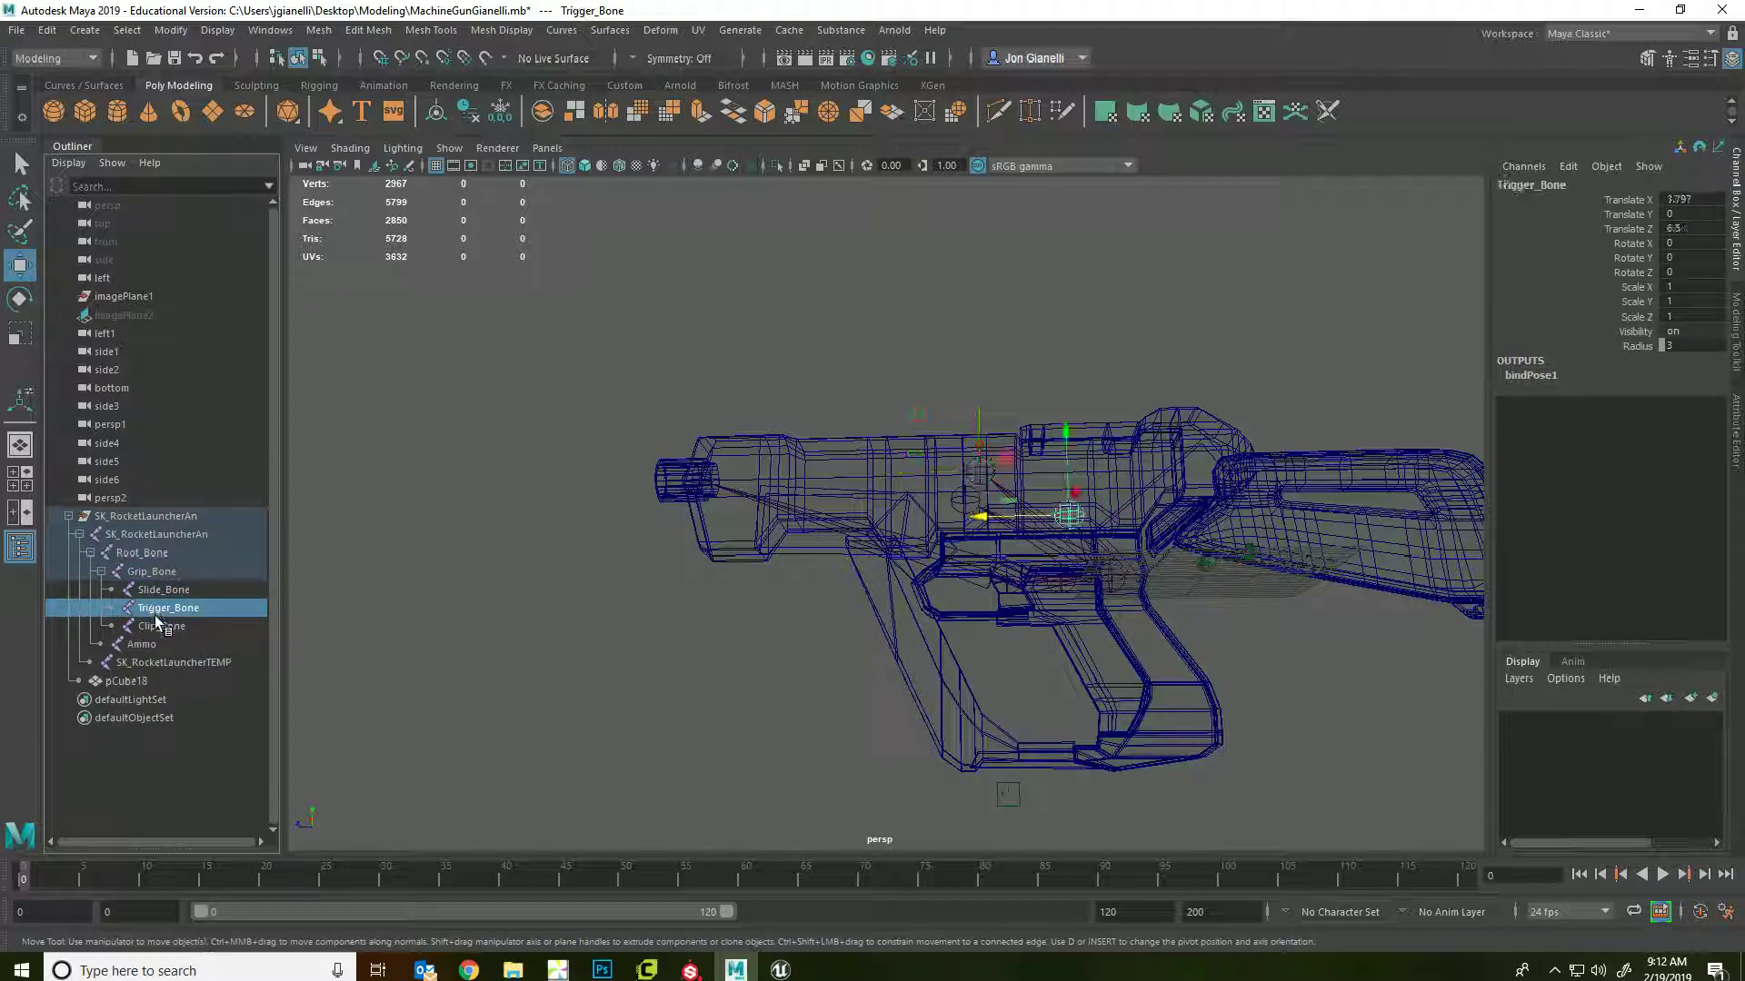
left_click_drag(1065, 493, 966, 558)
left_click_drag(996, 499, 710, 518)
left_click(153, 627)
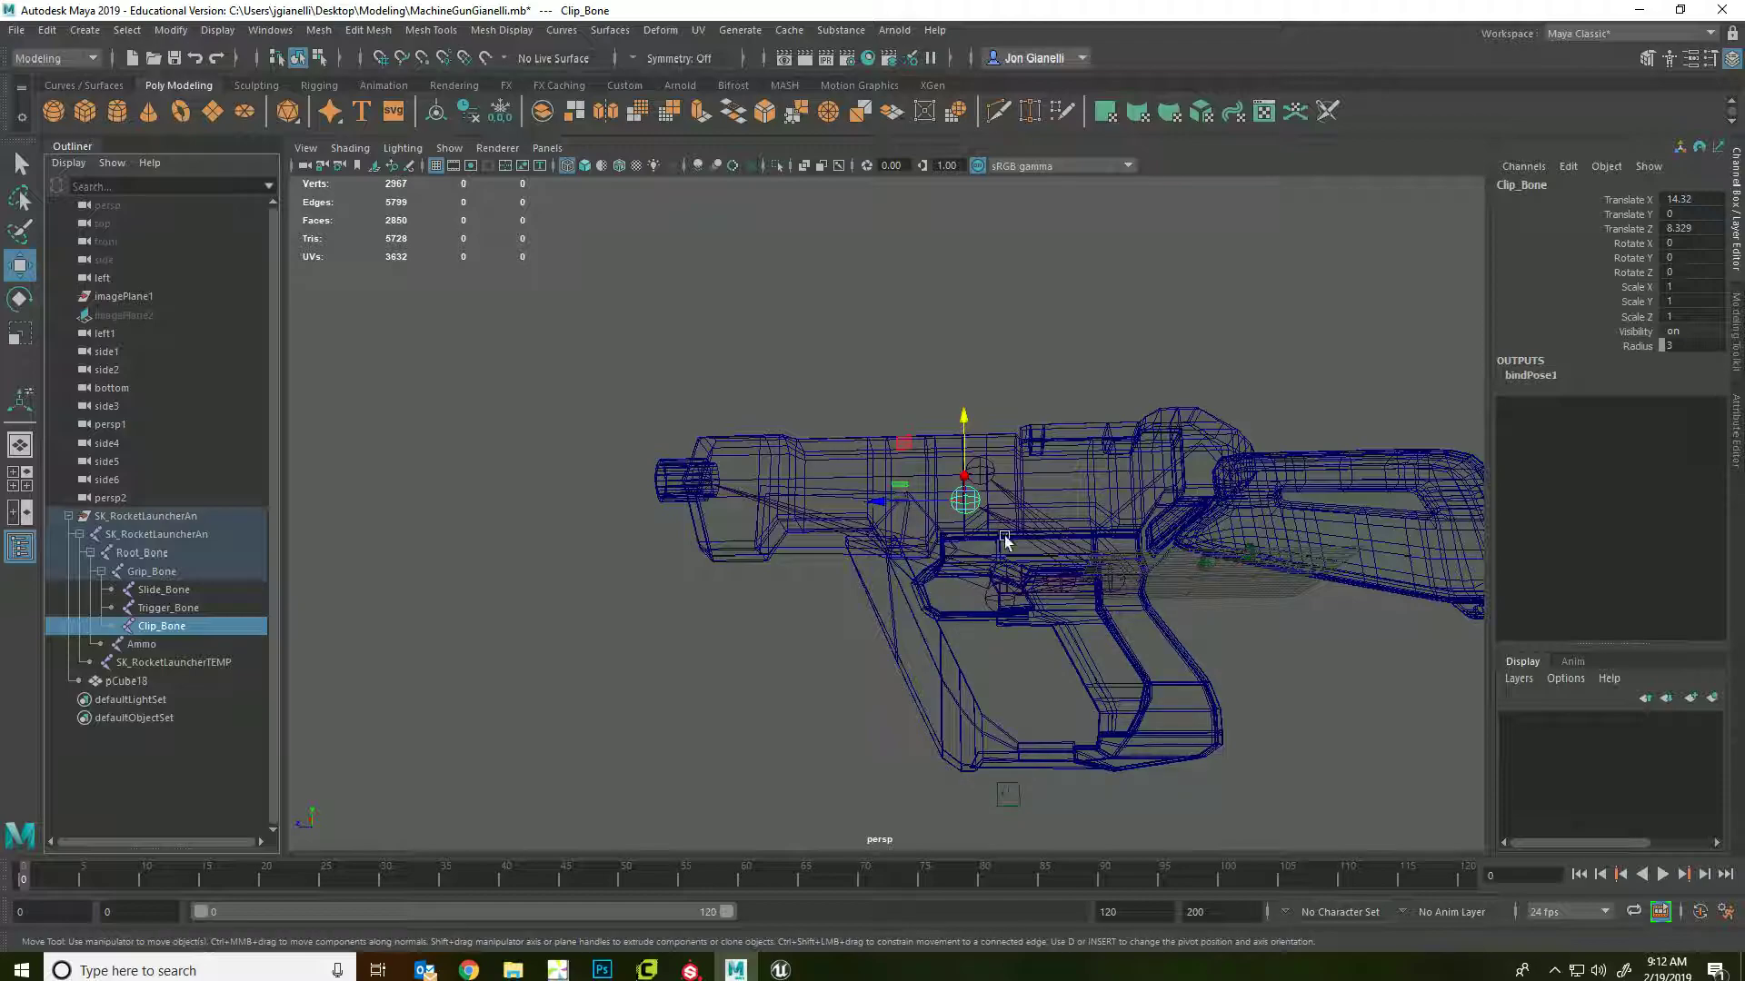
- Select the top-level SK_RocketLauncherAn group, return to shaded display and collapse the joint hierarchy beneath it
left_click(160, 518)
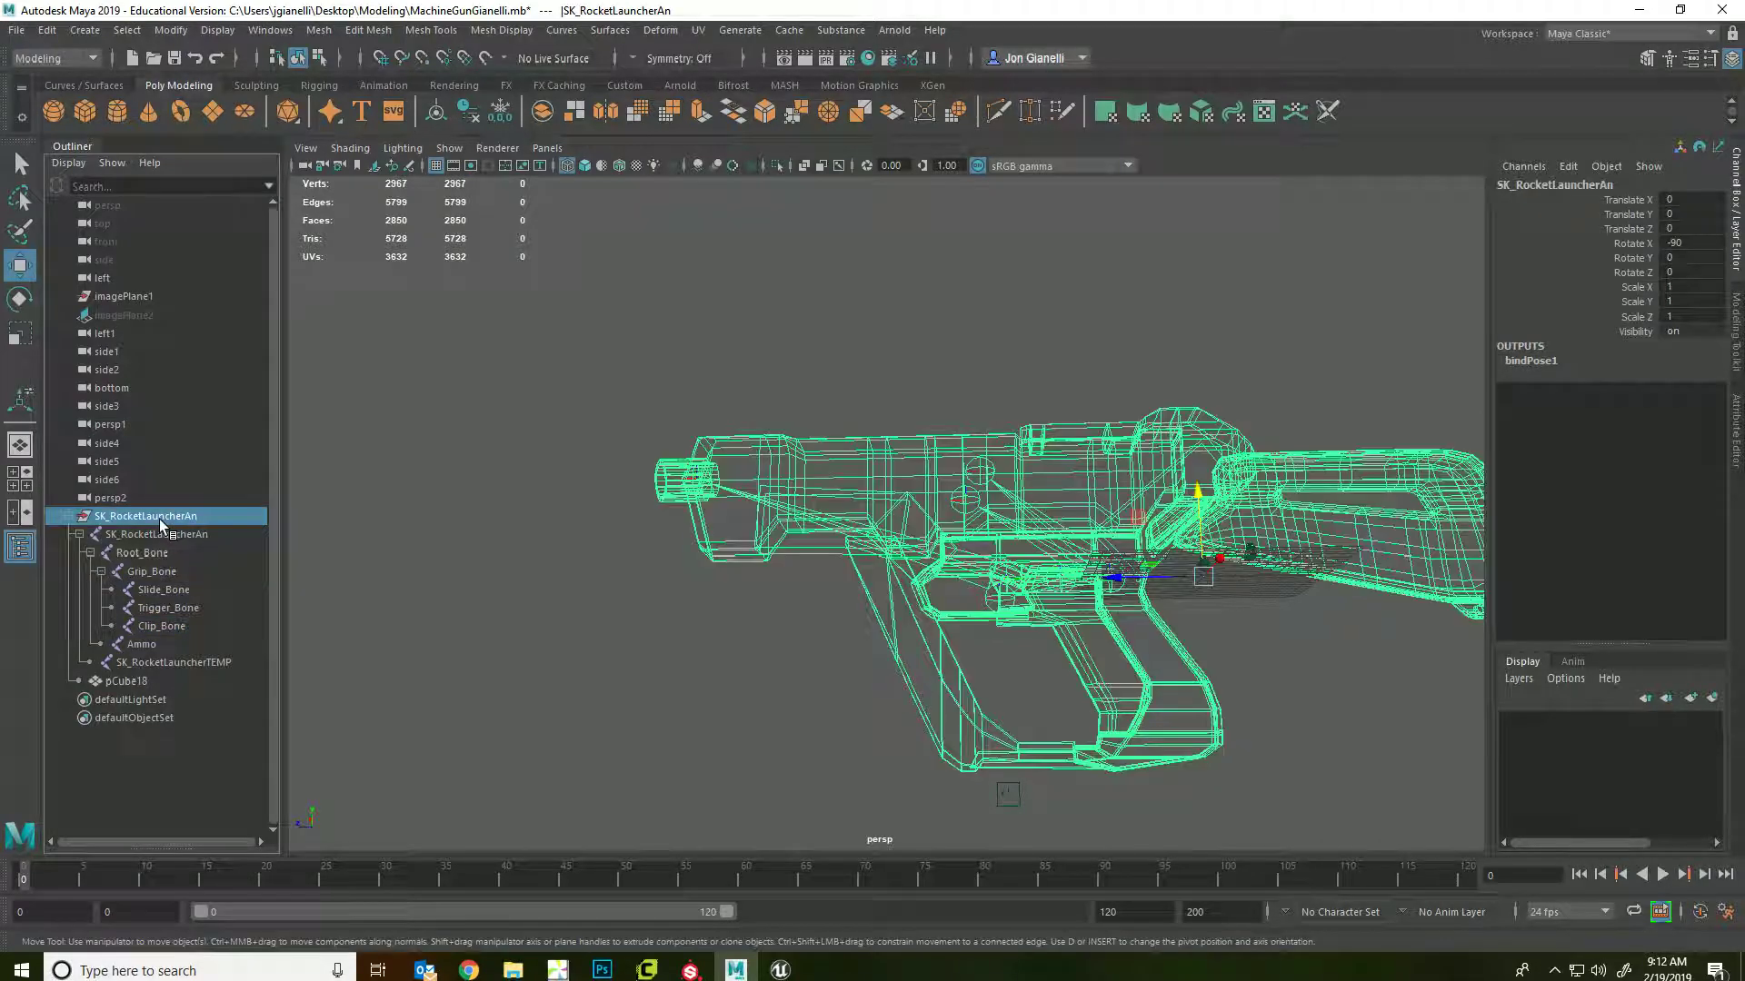
left_click_drag(672, 568, 569, 511, "alt")
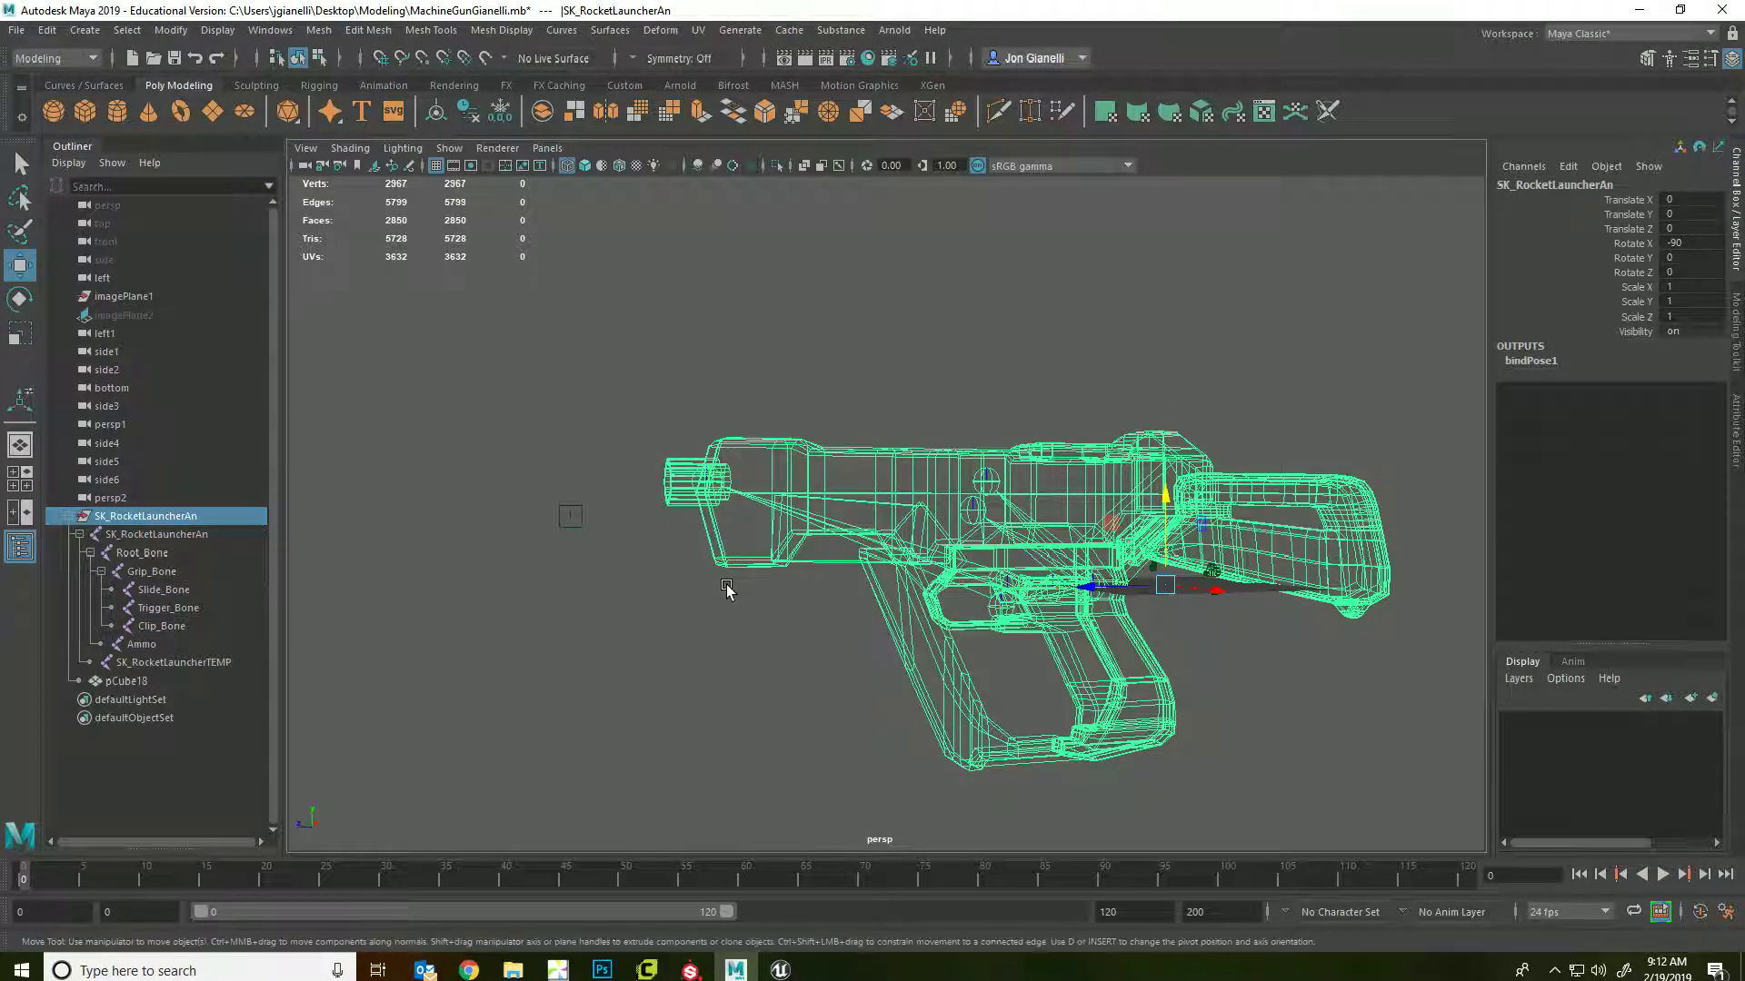
key("5")
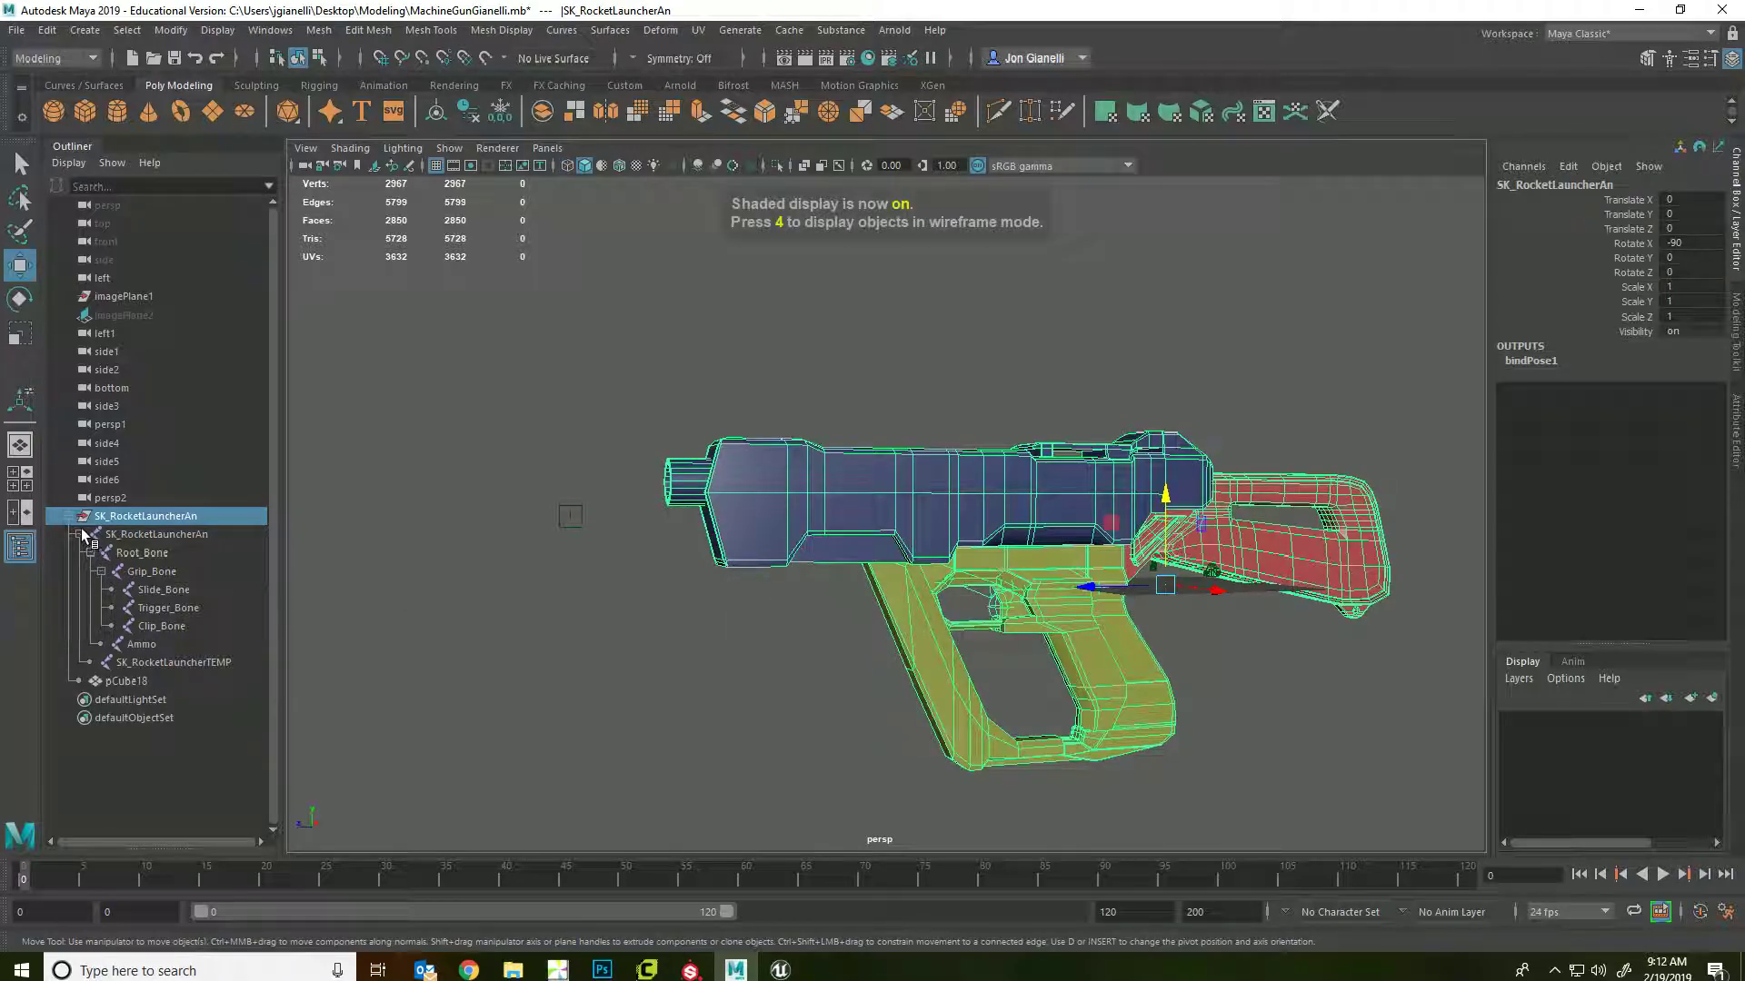
left_click(80, 535)
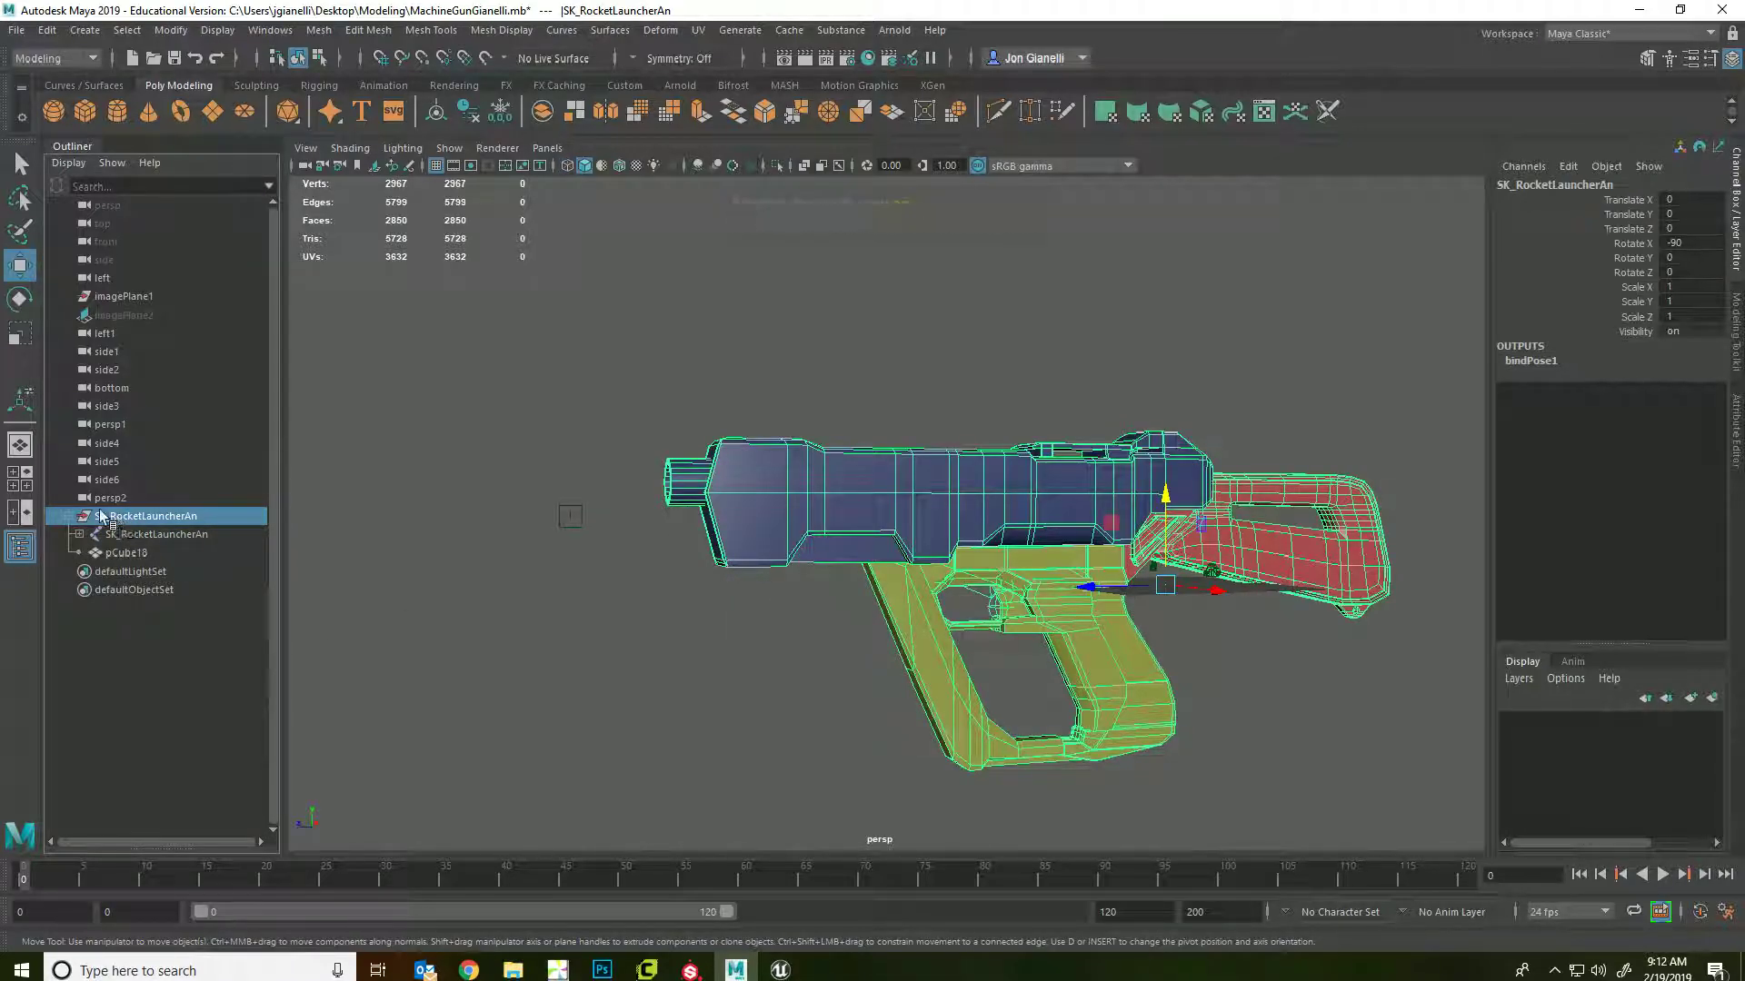
- Try to parent the pCube18 gun mesh under the SK_RocketLauncherAn joint, and undo the reparenting
left_click(127, 534)
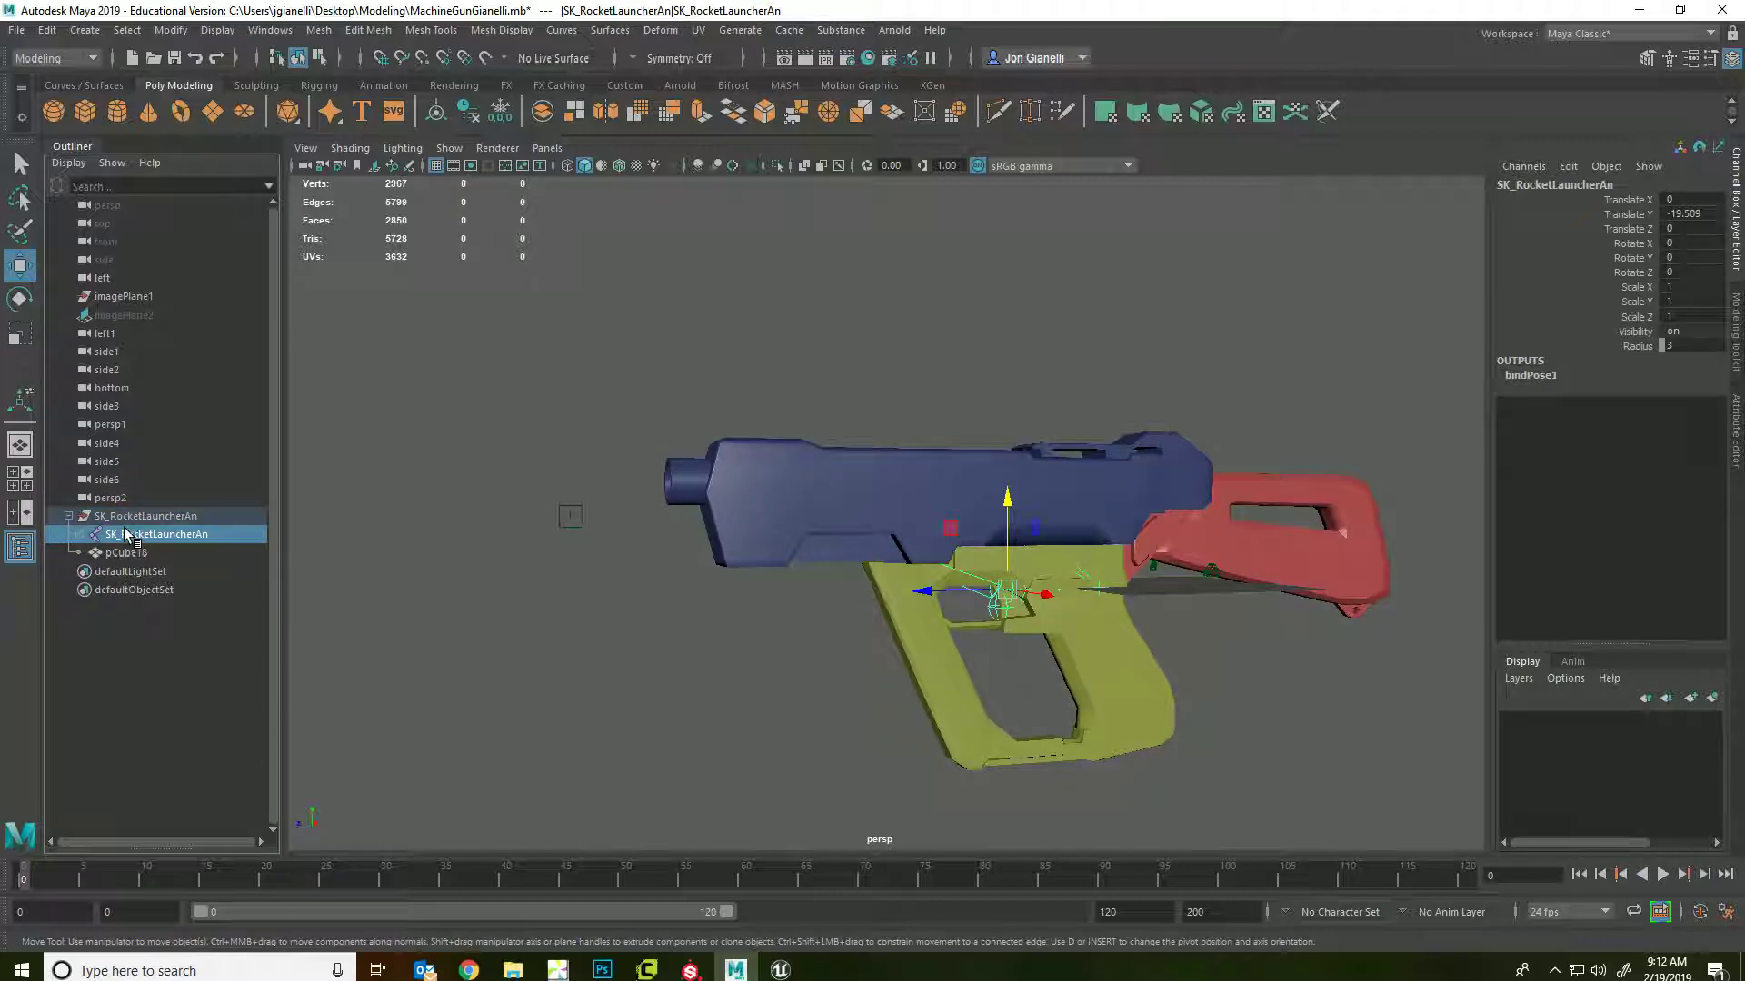
left_click(124, 553)
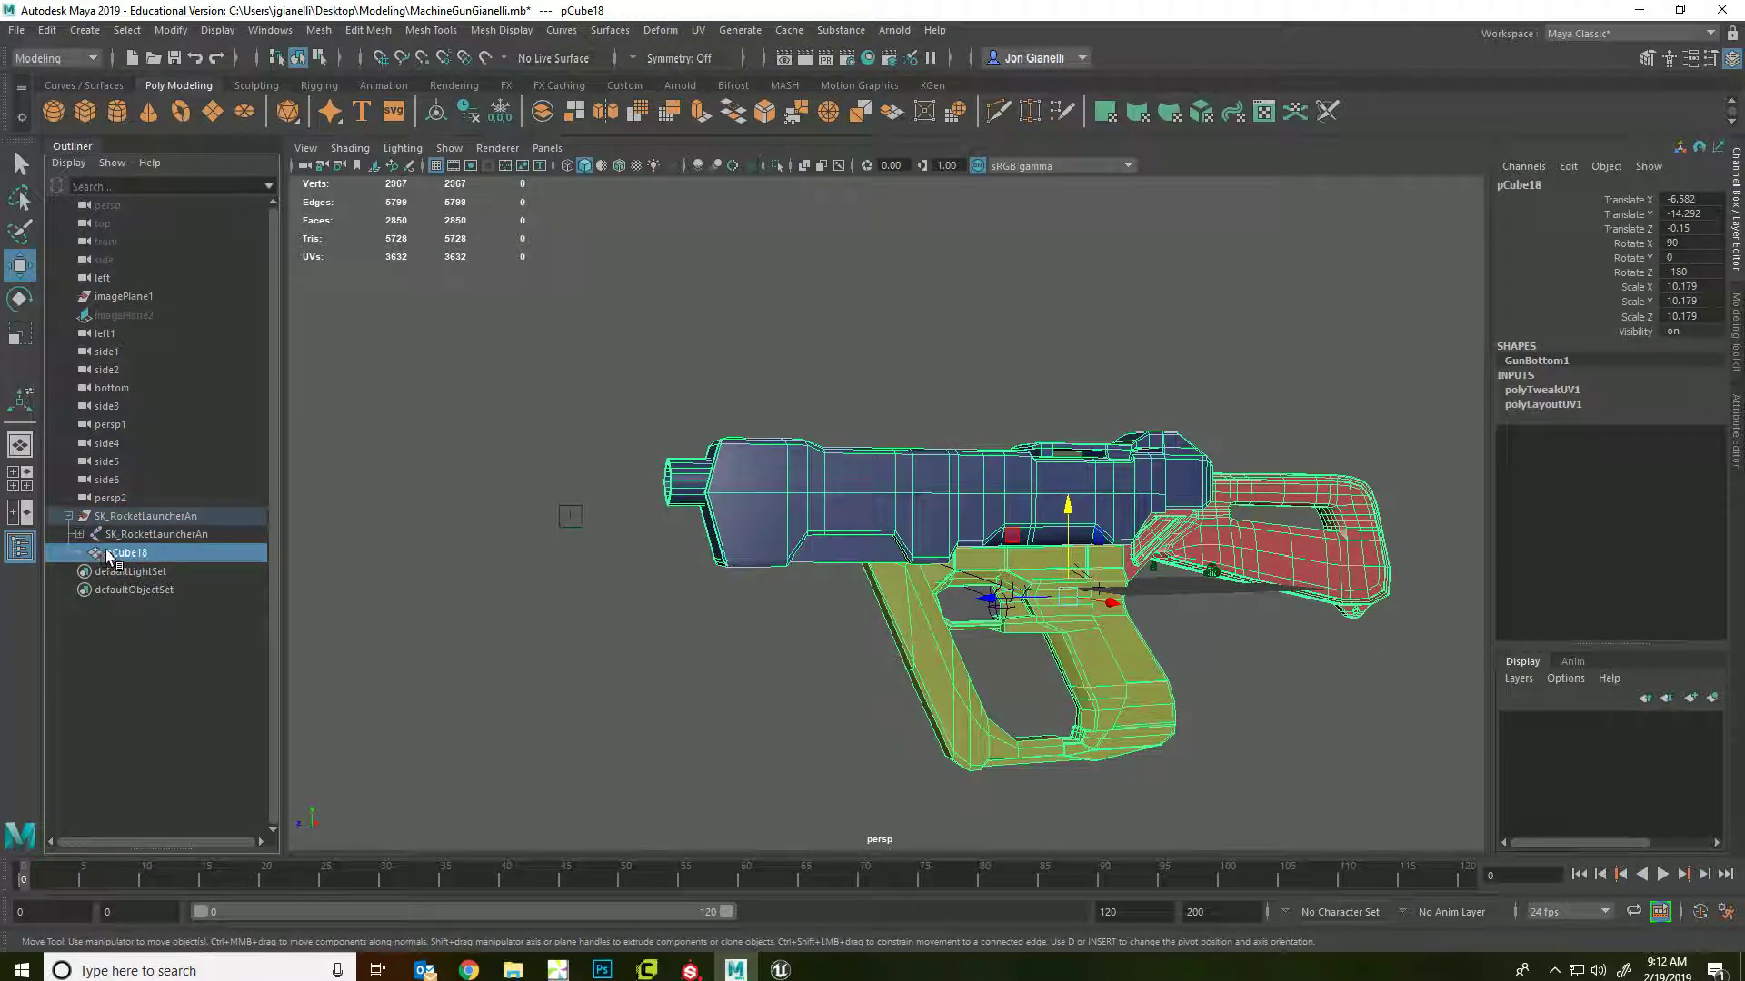
middle_click_drag(107, 551, 128, 536)
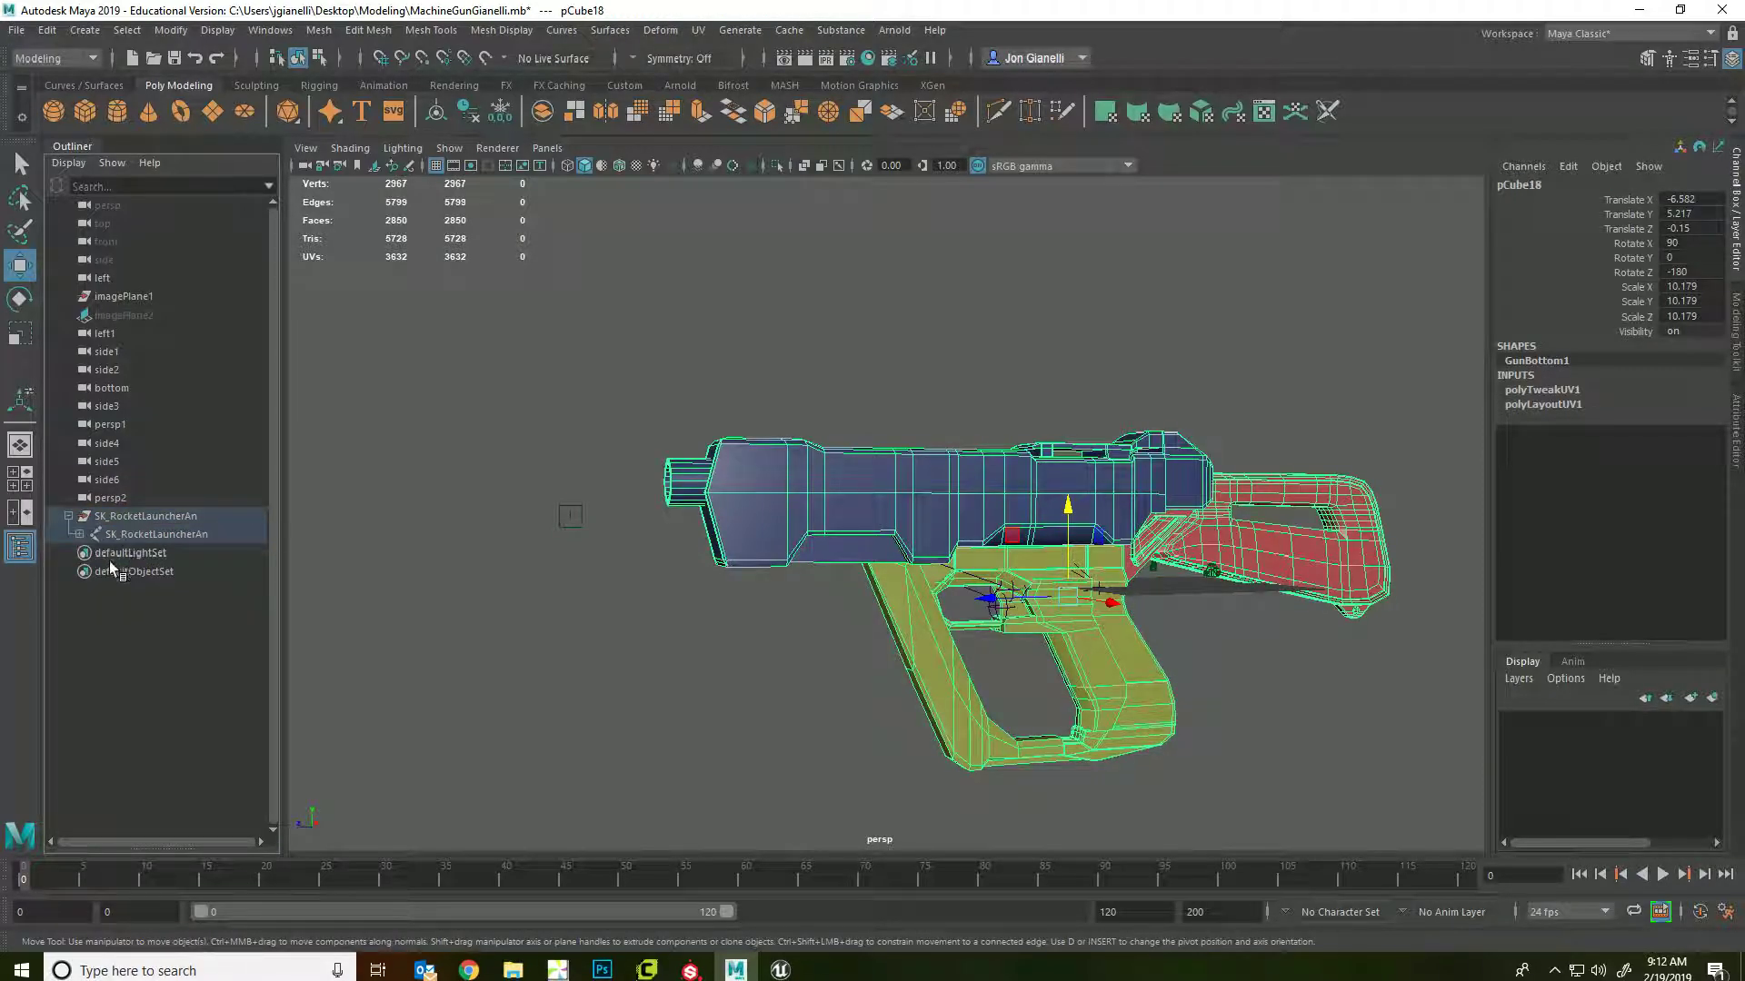
left_click(82, 534)
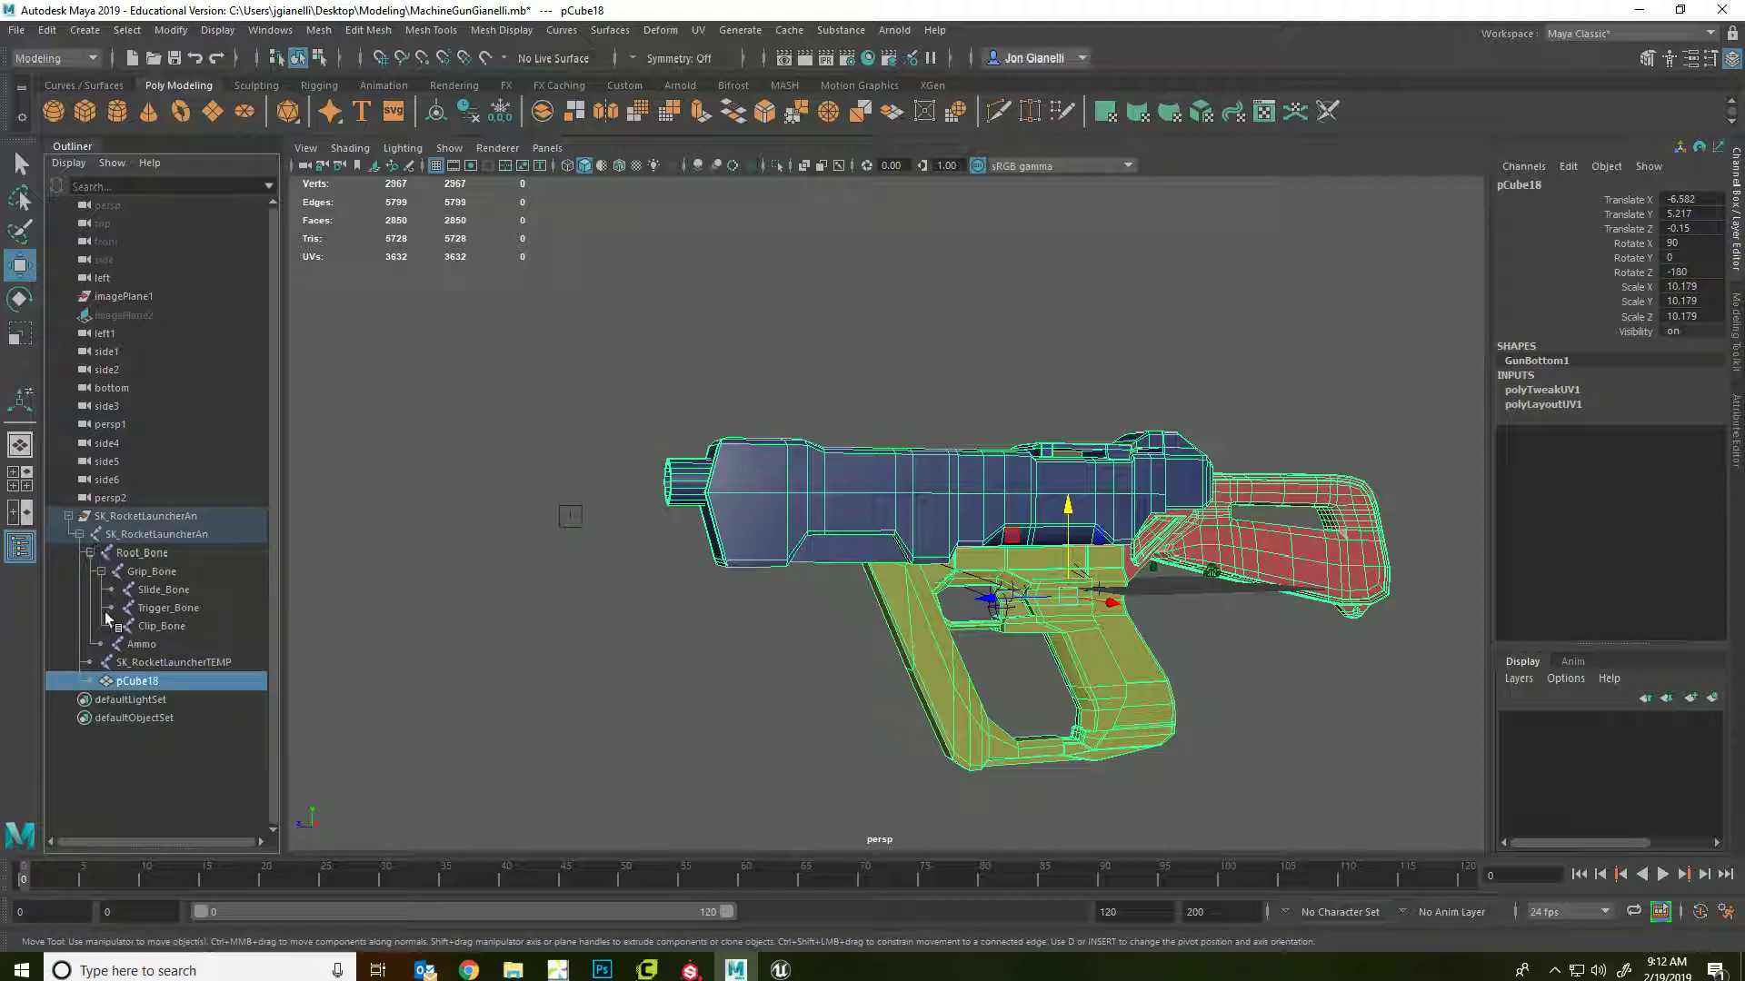
left_click(90, 554)
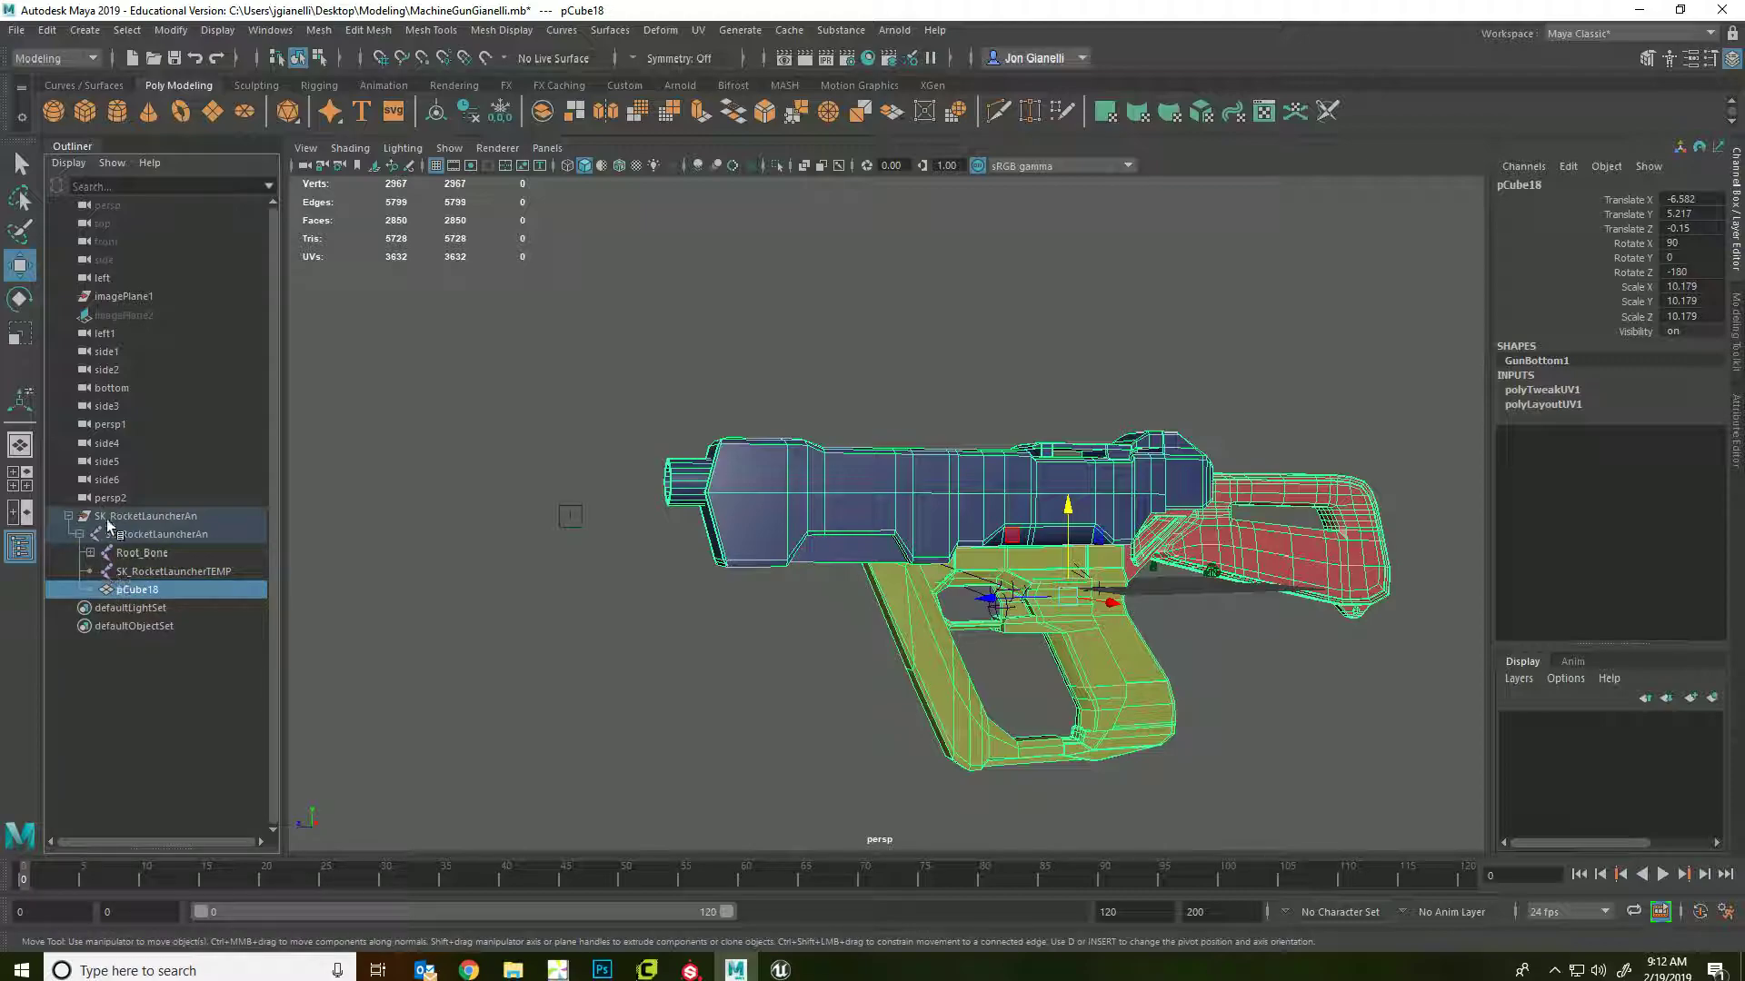
key("ctrl+z")
left_click(81, 536)
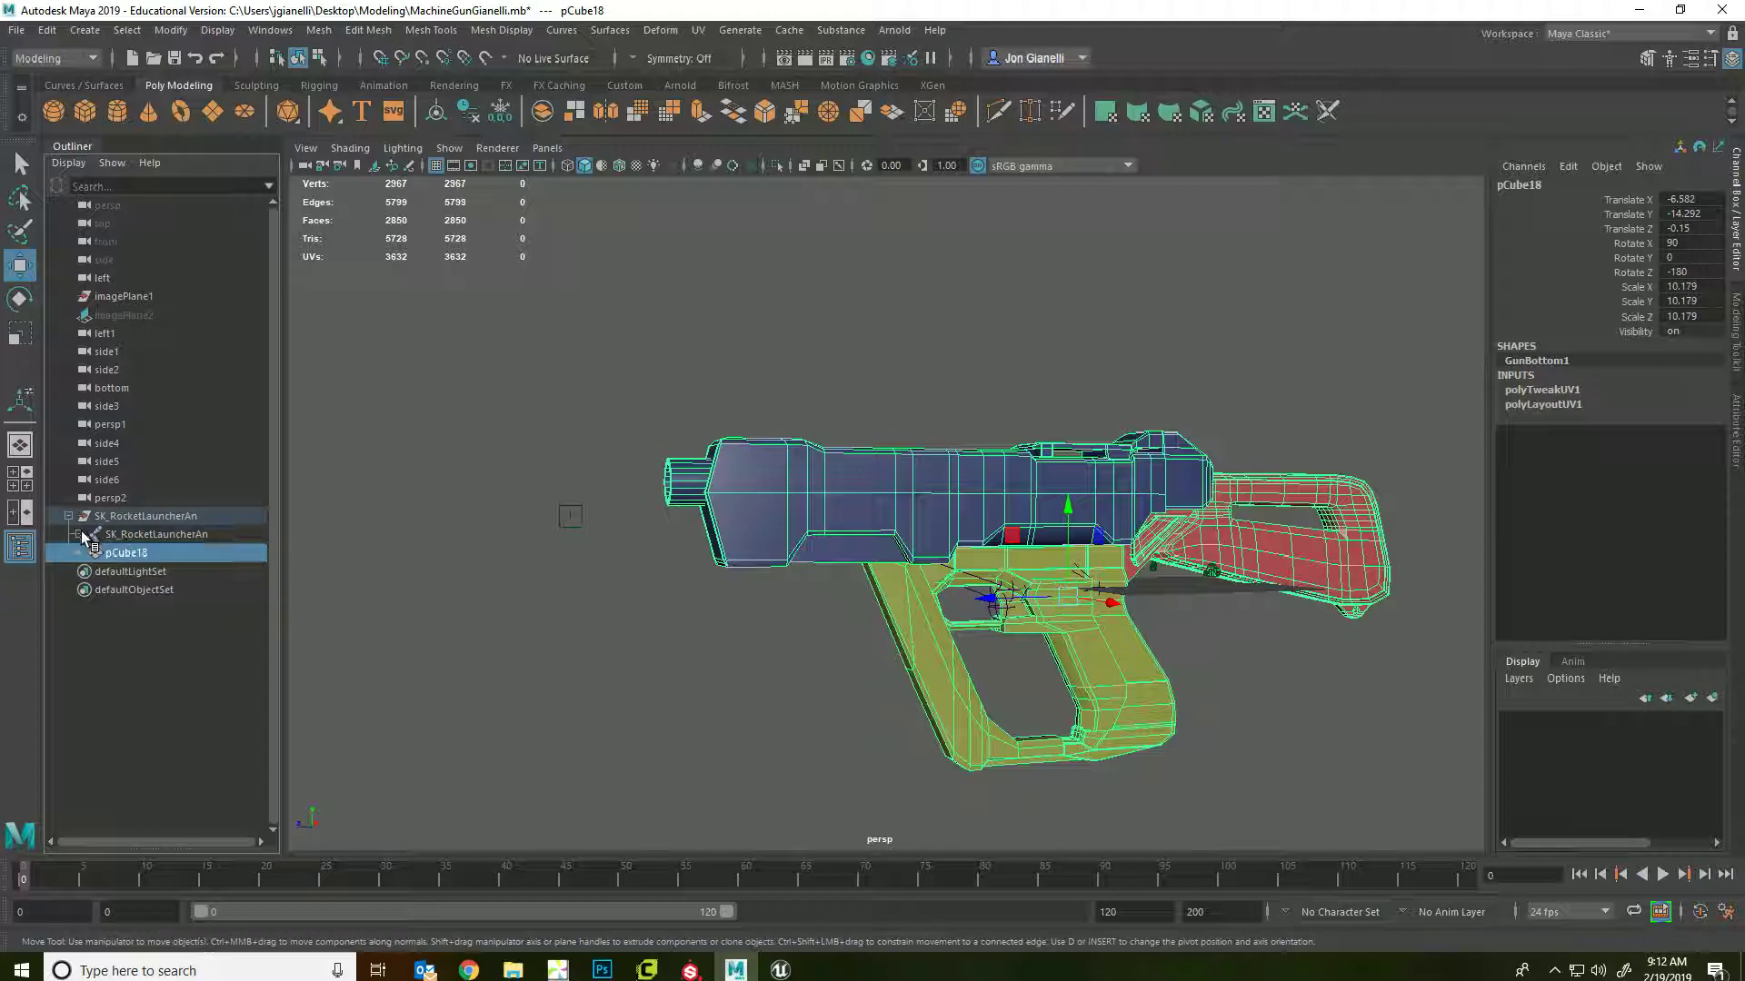
- Rename the top-level SK_RocketLauncherAn group to SK_ followed by the creator's surname and Gun, without spaces
left_click(127, 517)
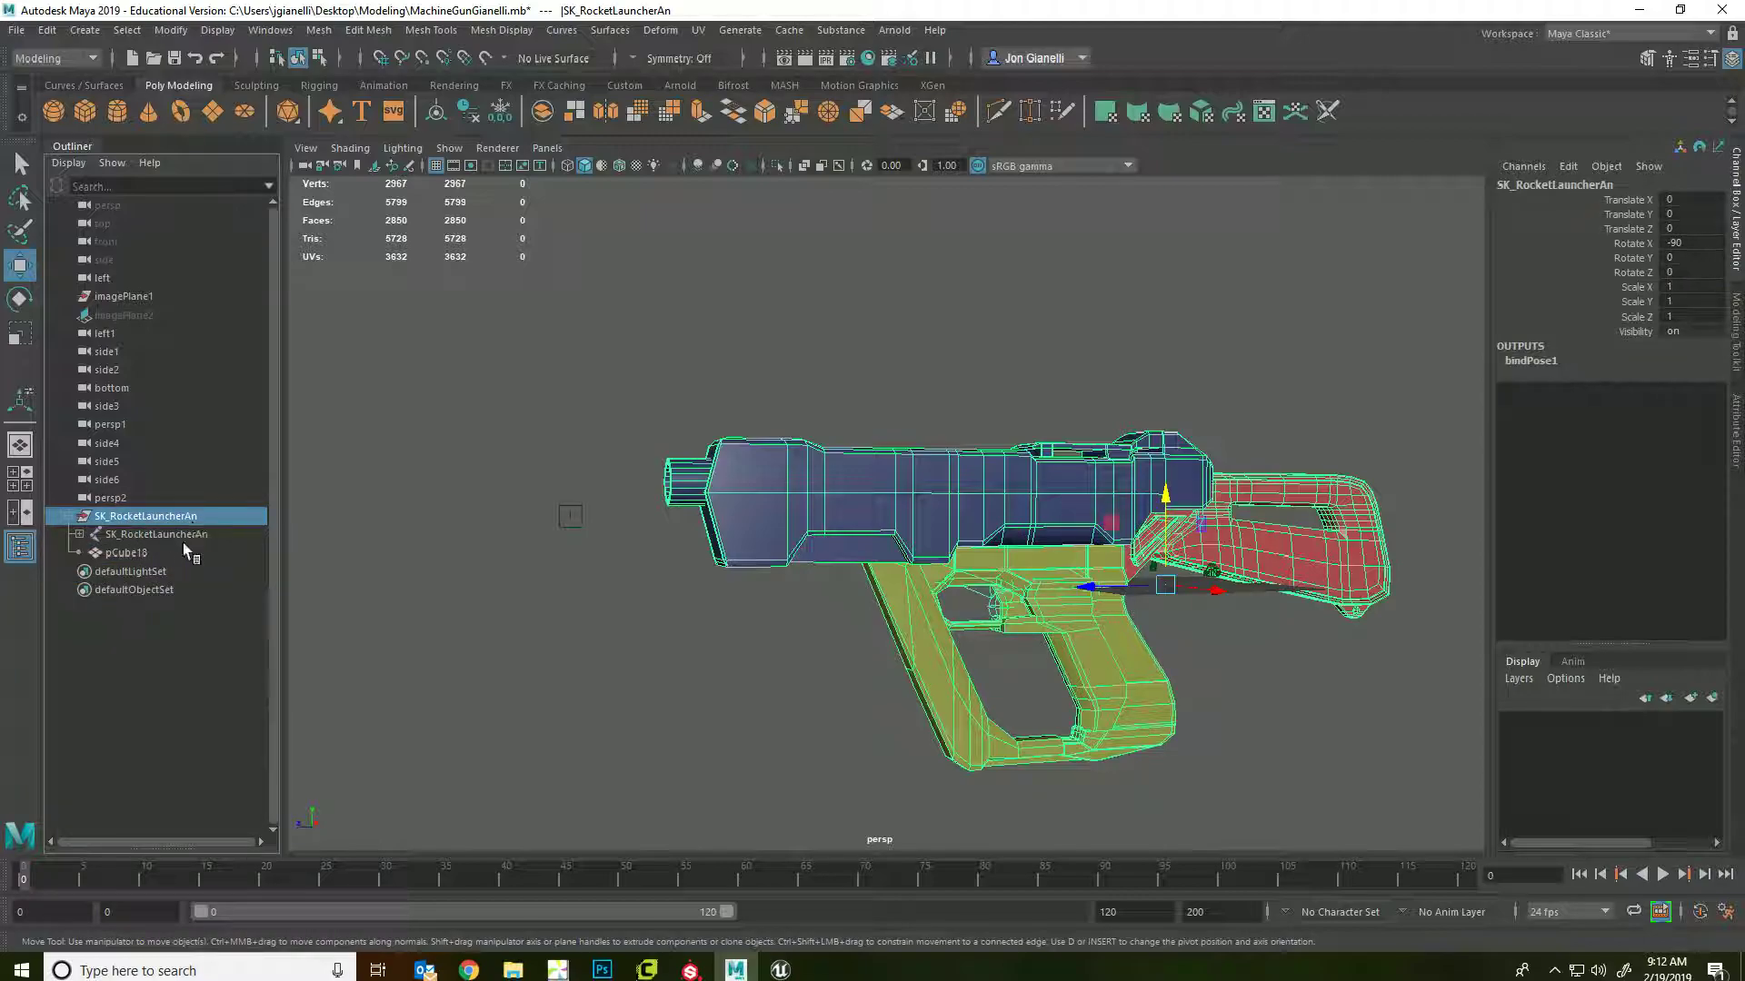
double_click(134, 516)
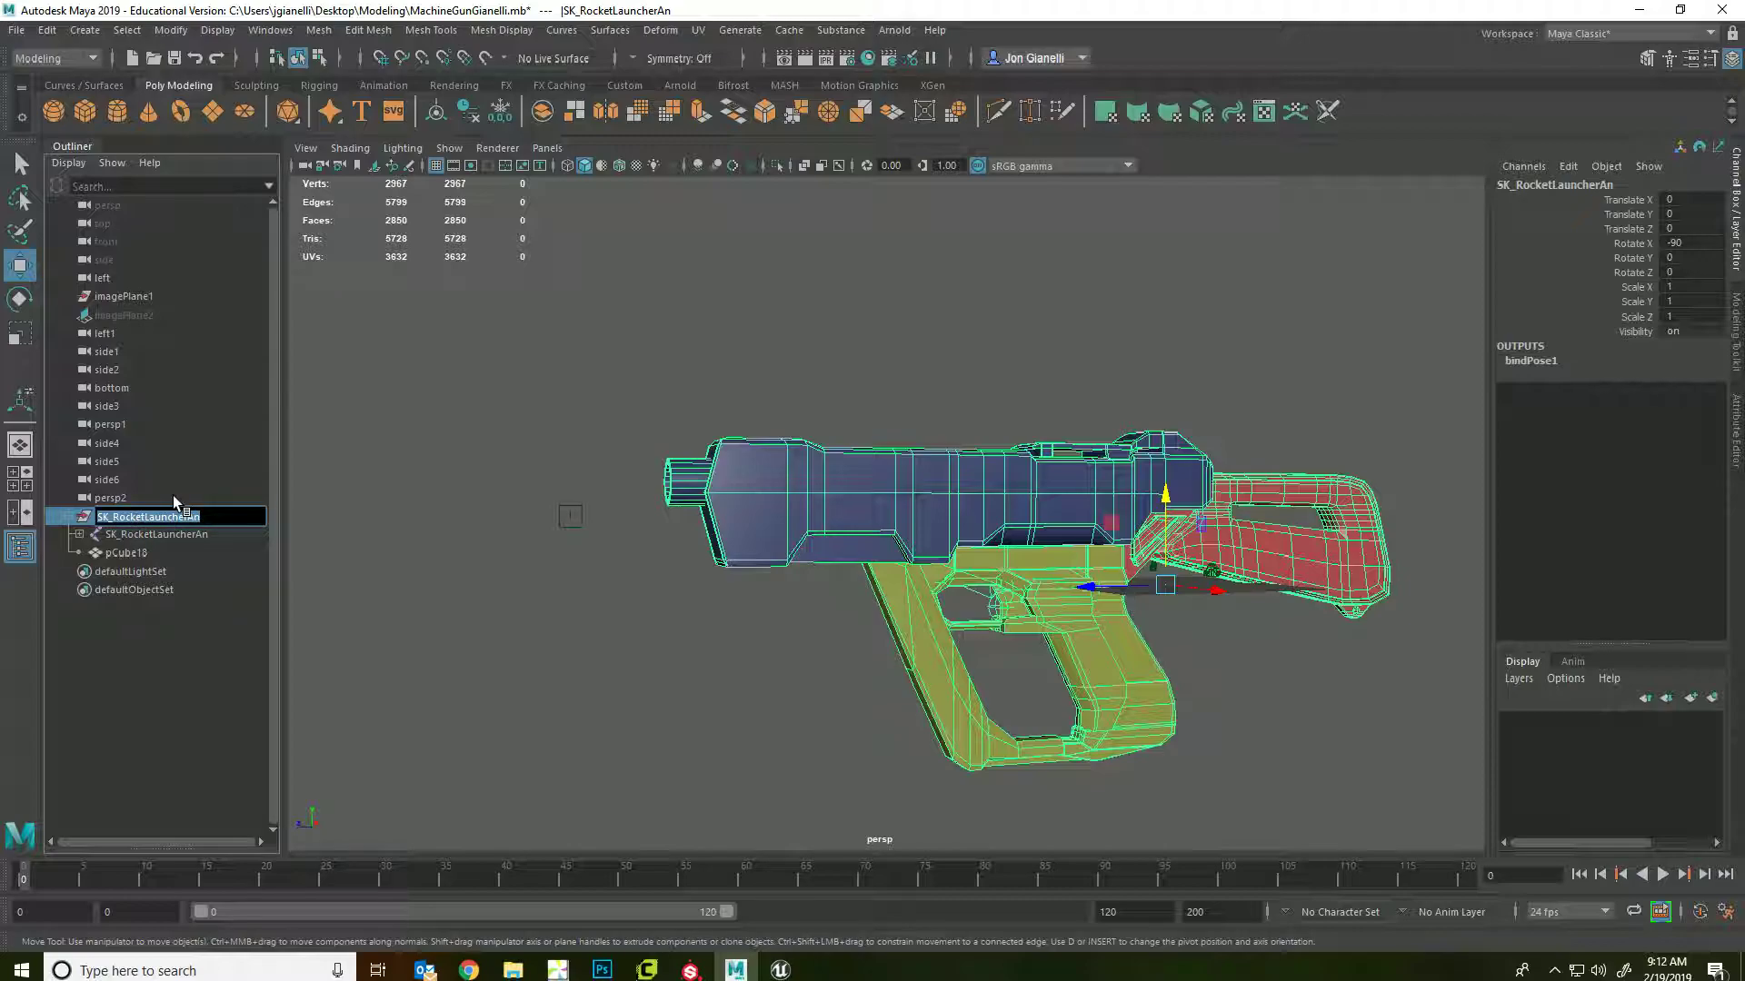
type("SK_GianelliGun")
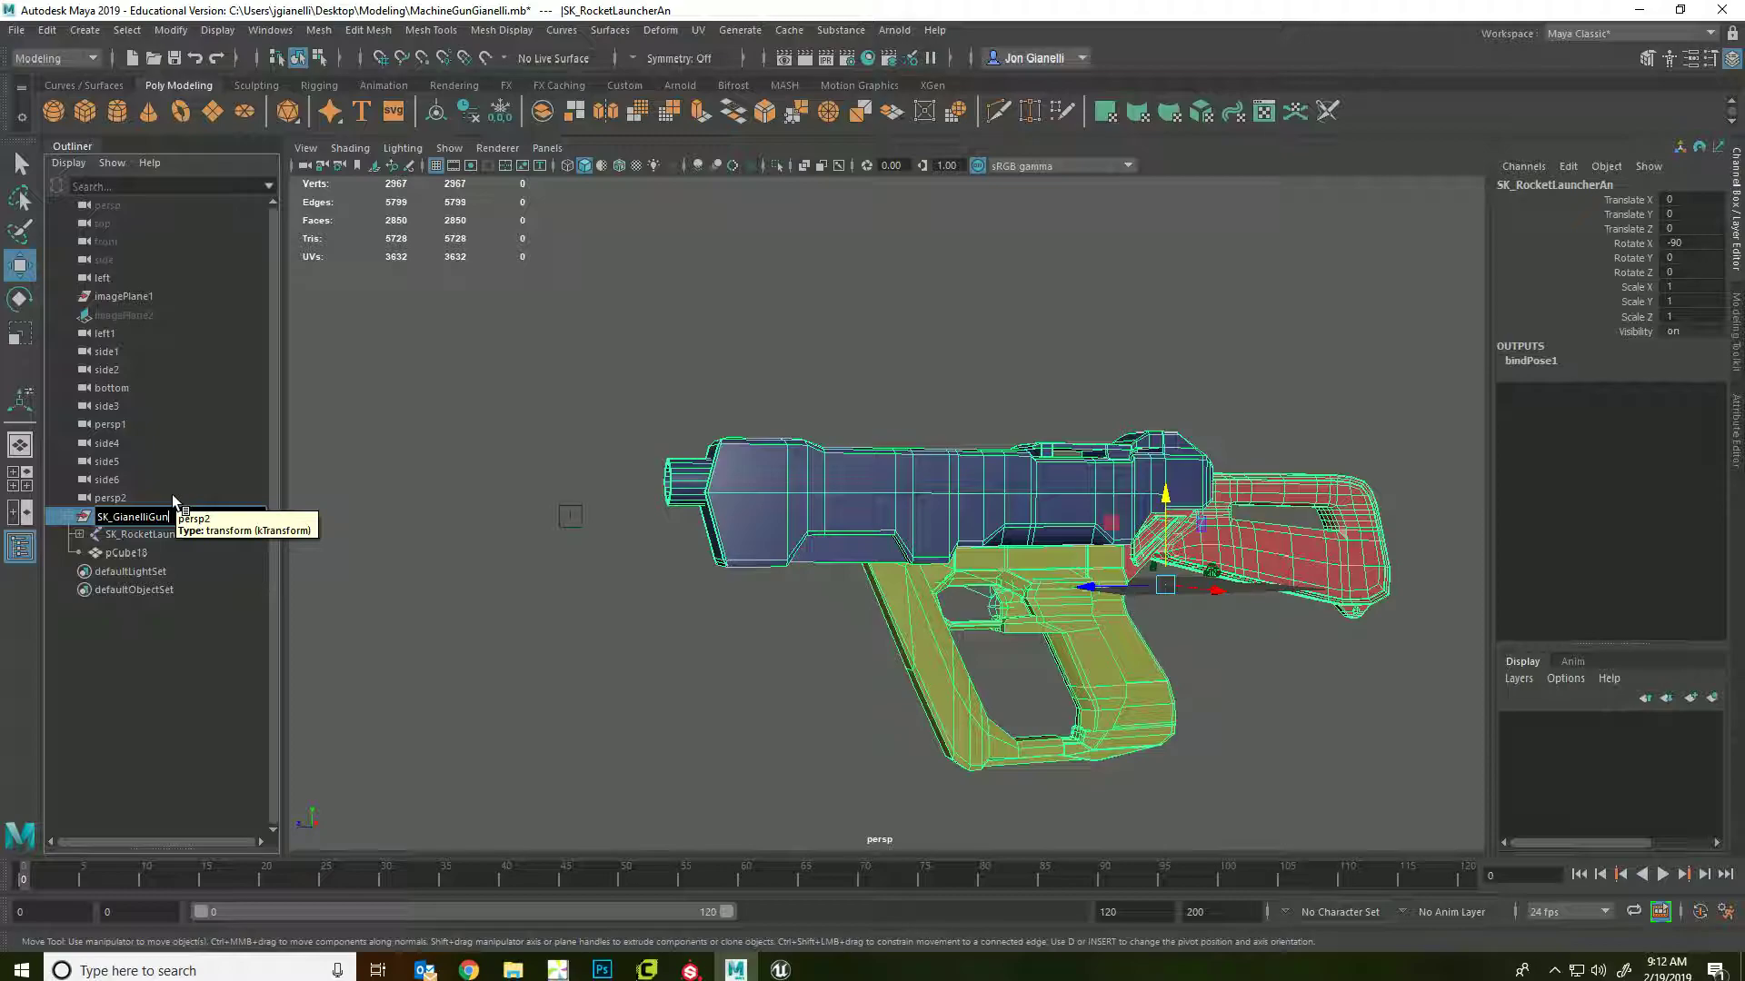
key("Return")
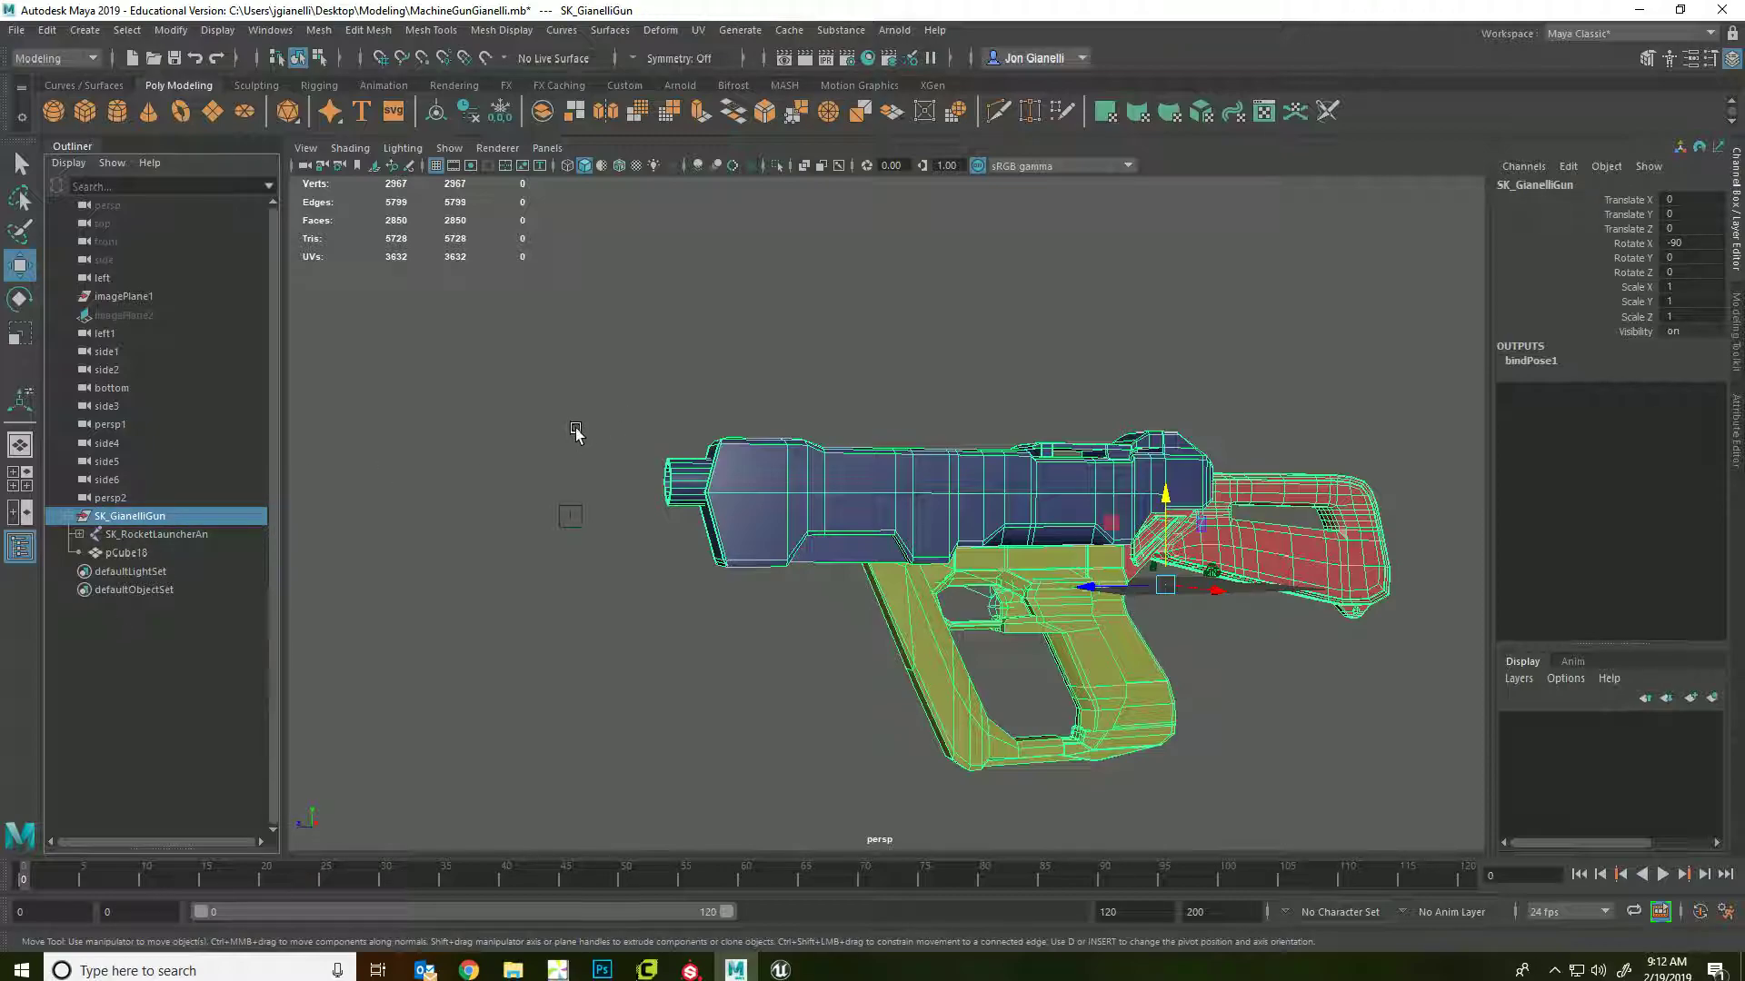
- Start an Export Selection of the renamed gun group and set its file type to FBX export
left_click(20, 36)
left_click(13, 272)
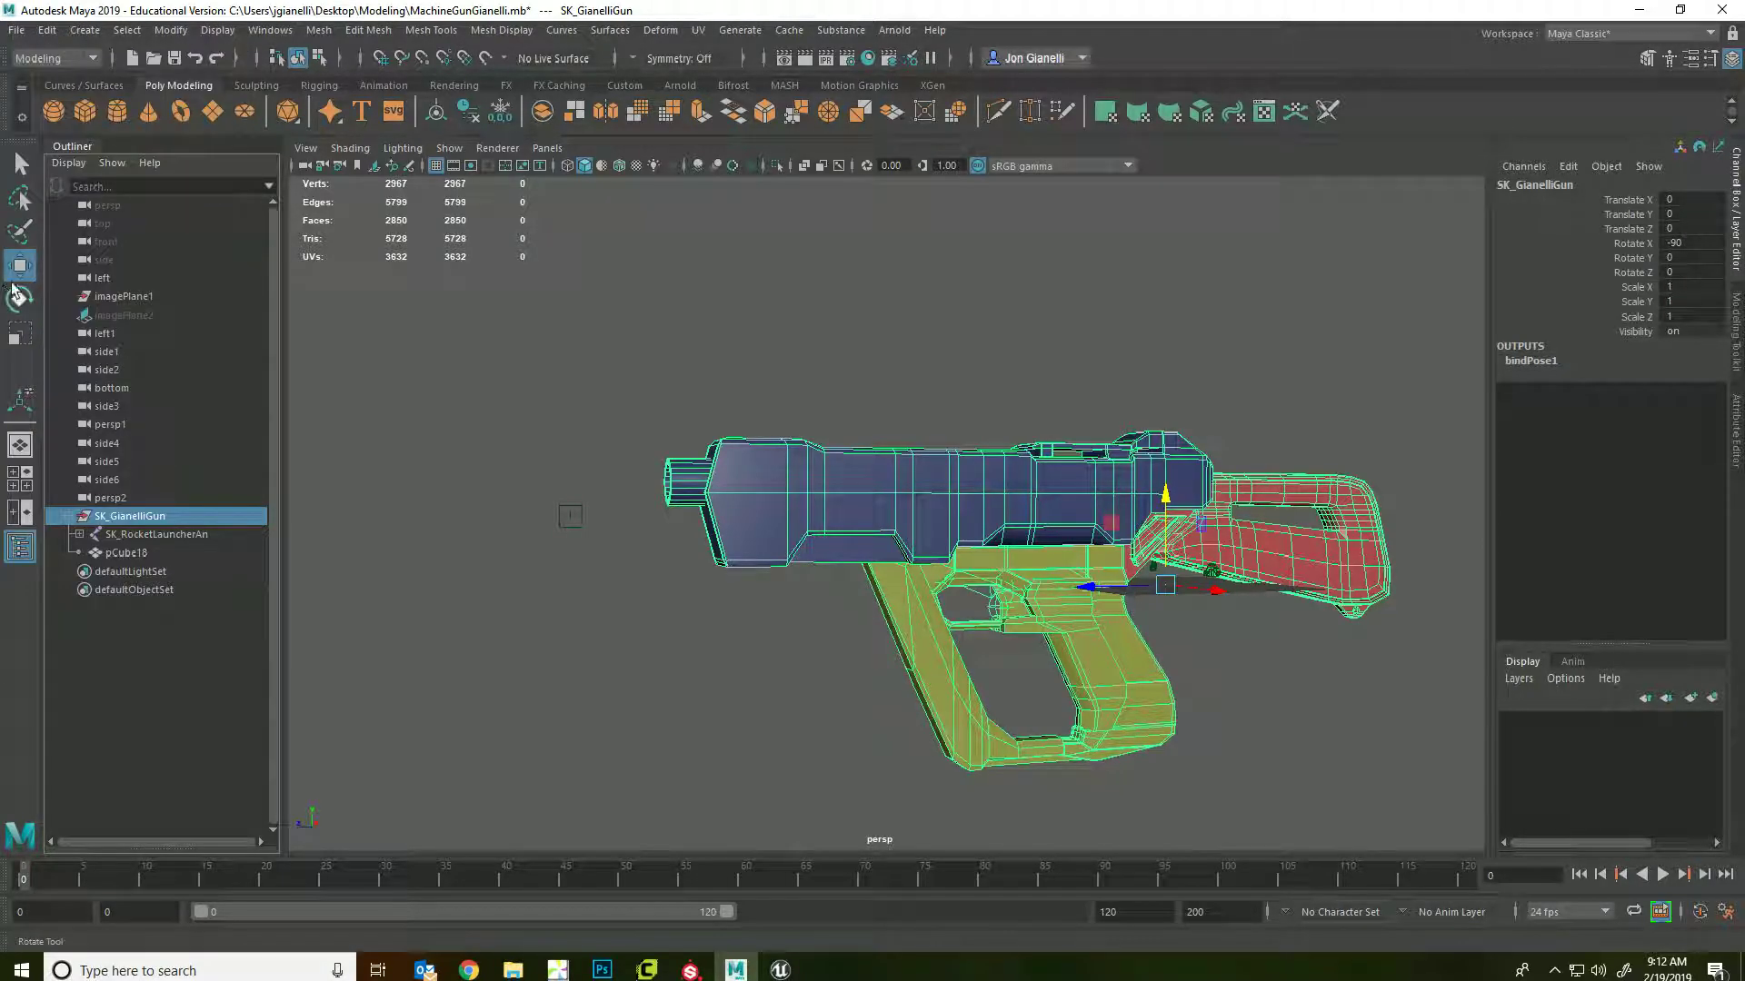
left_click(18, 30)
left_click(54, 273)
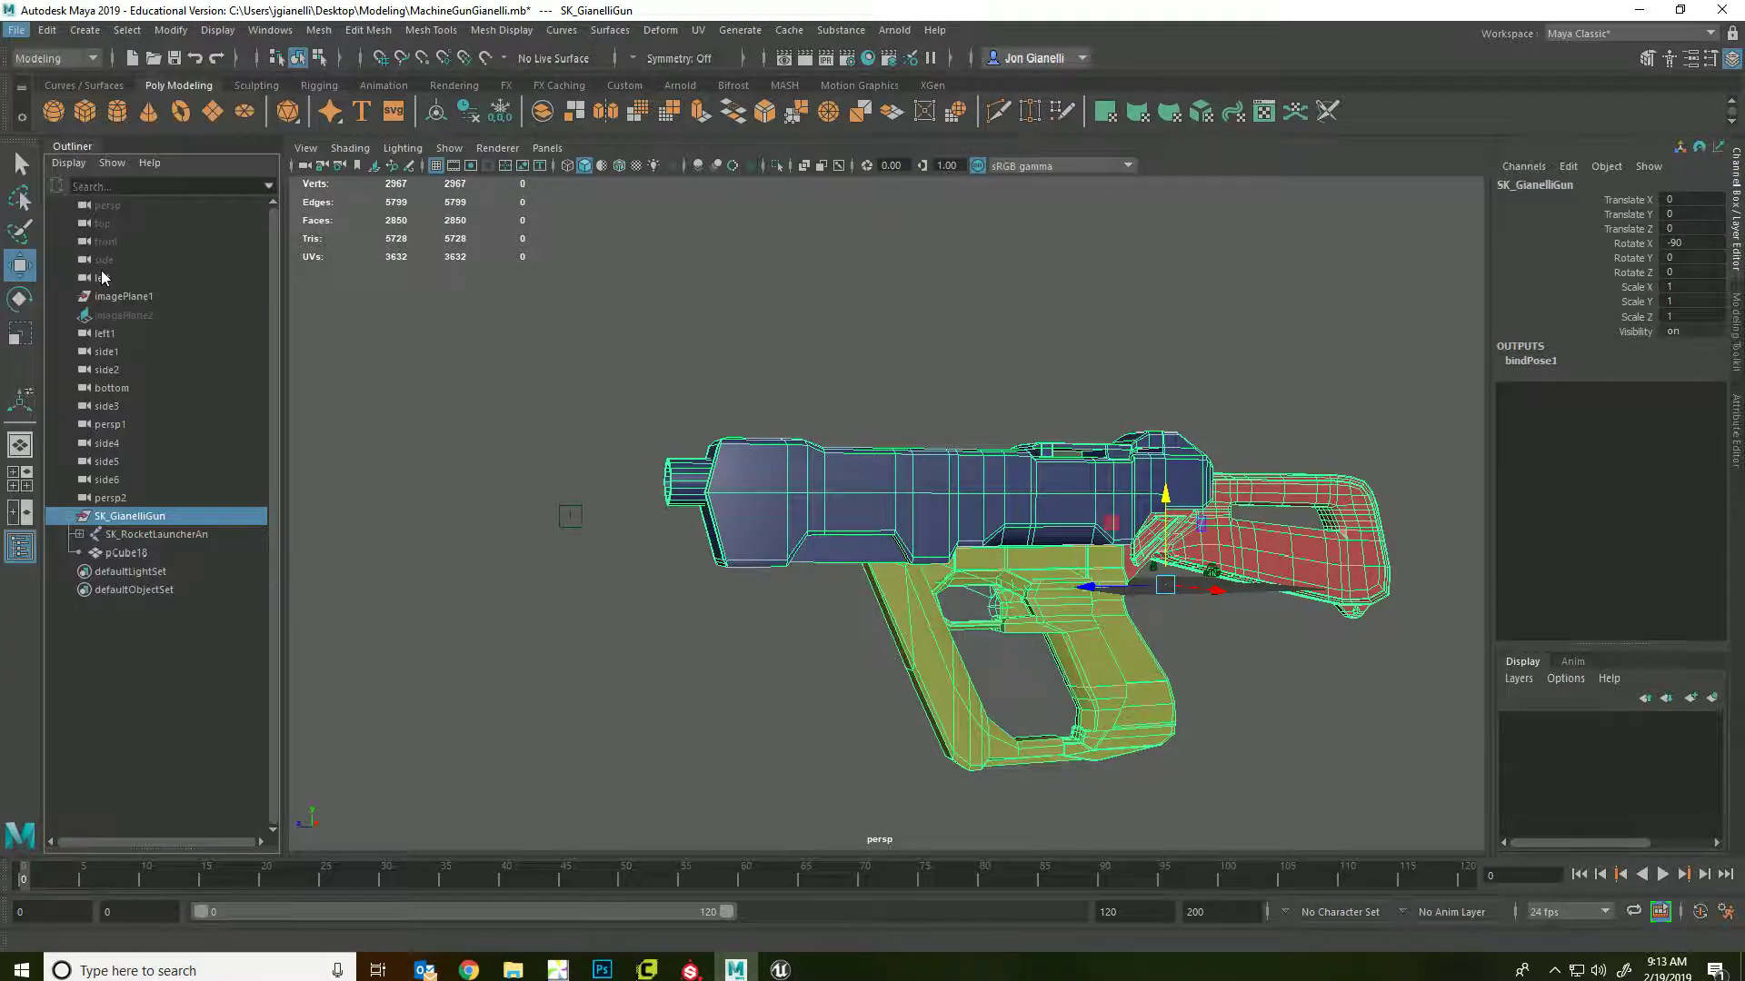
left_click(305, 732)
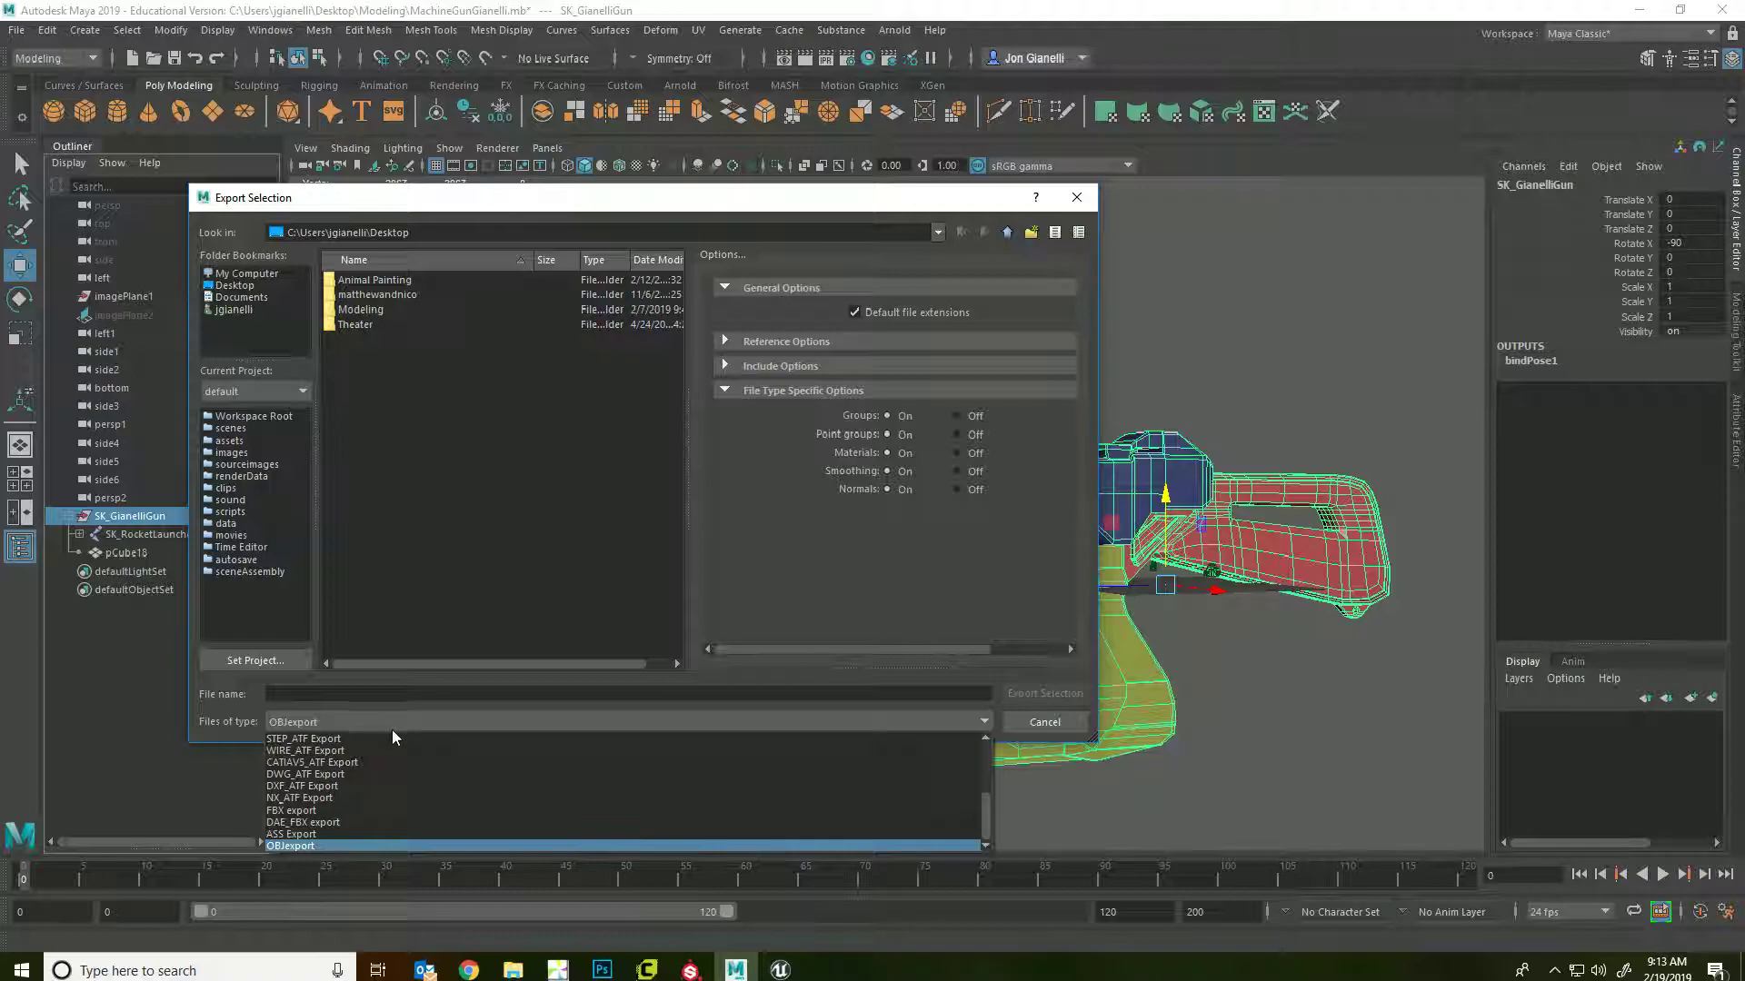
left_click(401, 808)
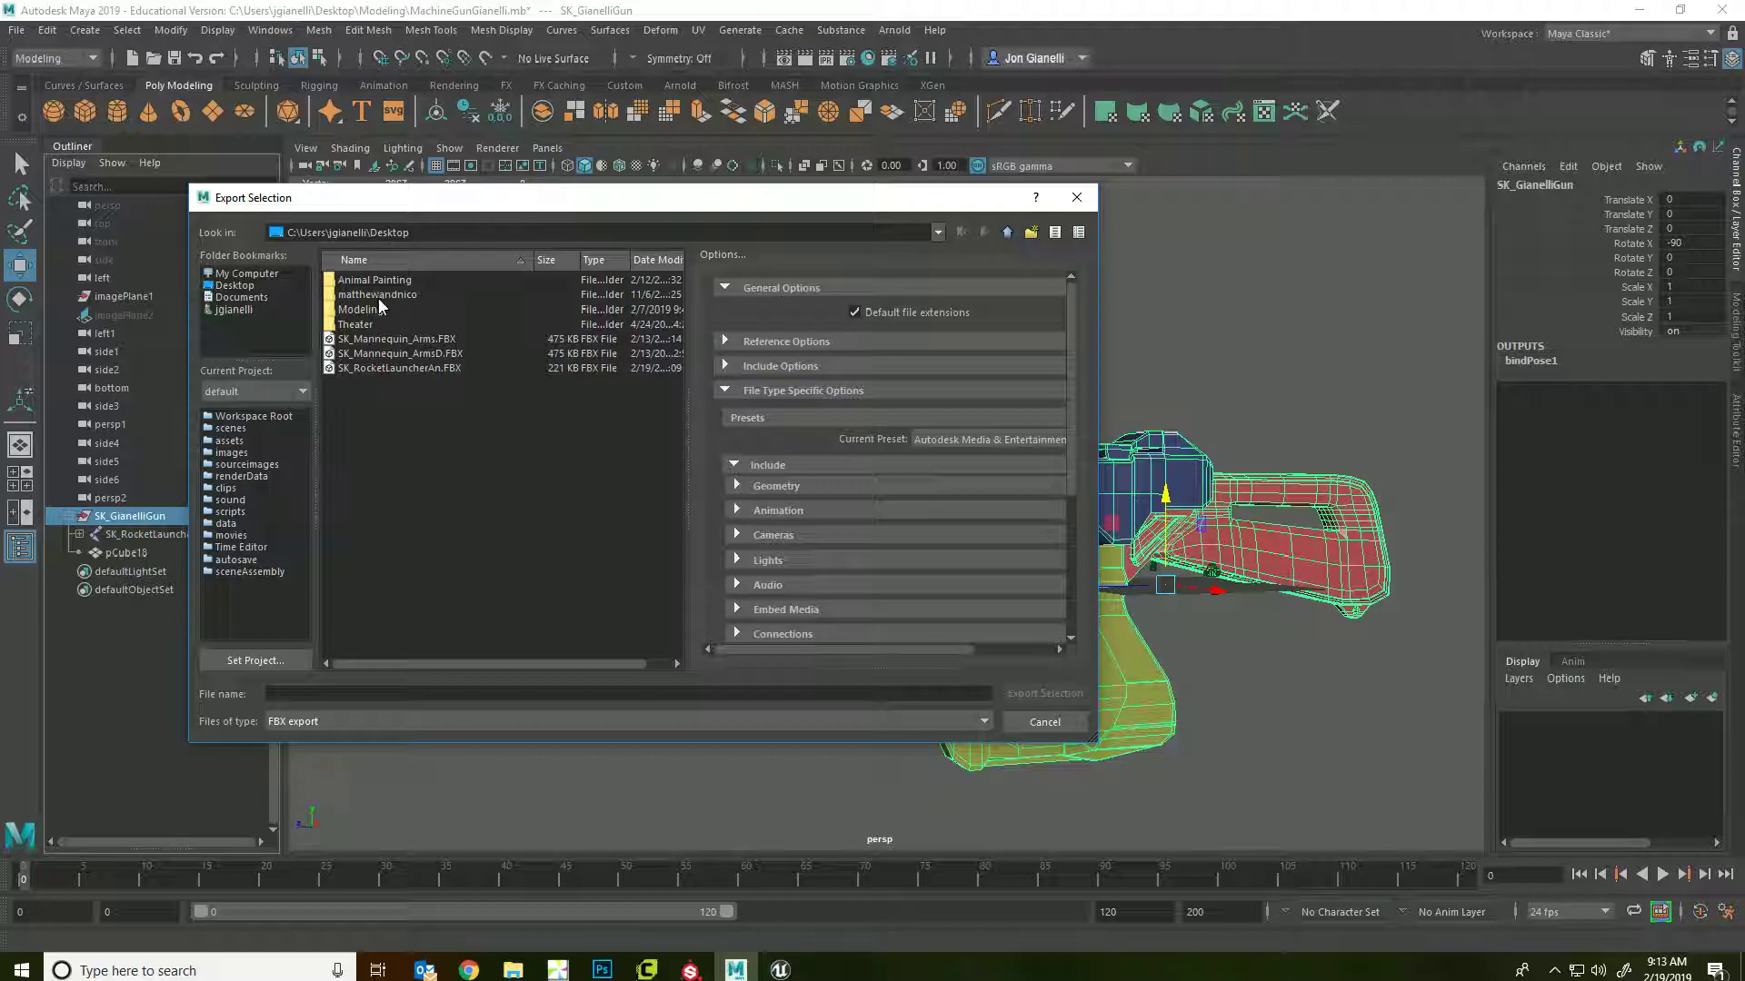
- Name the FBX file the same as the renamed gun group and export the selection to the Desktop
left_click(374, 693)
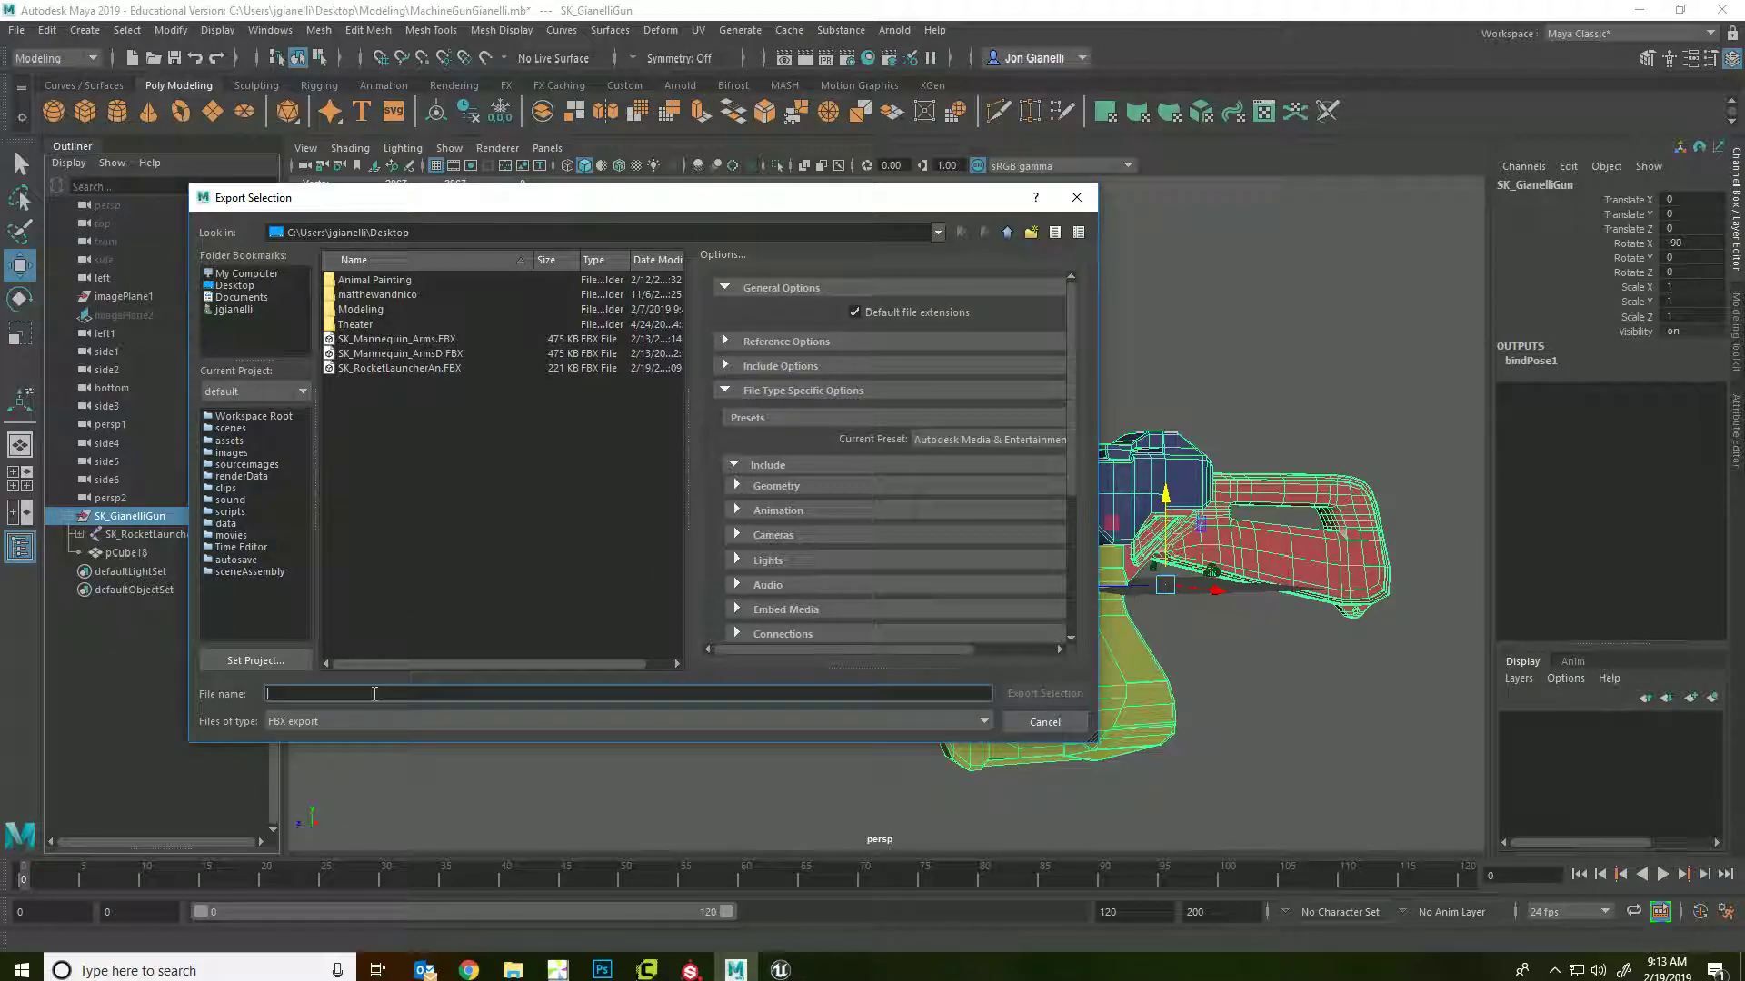
type("SK")
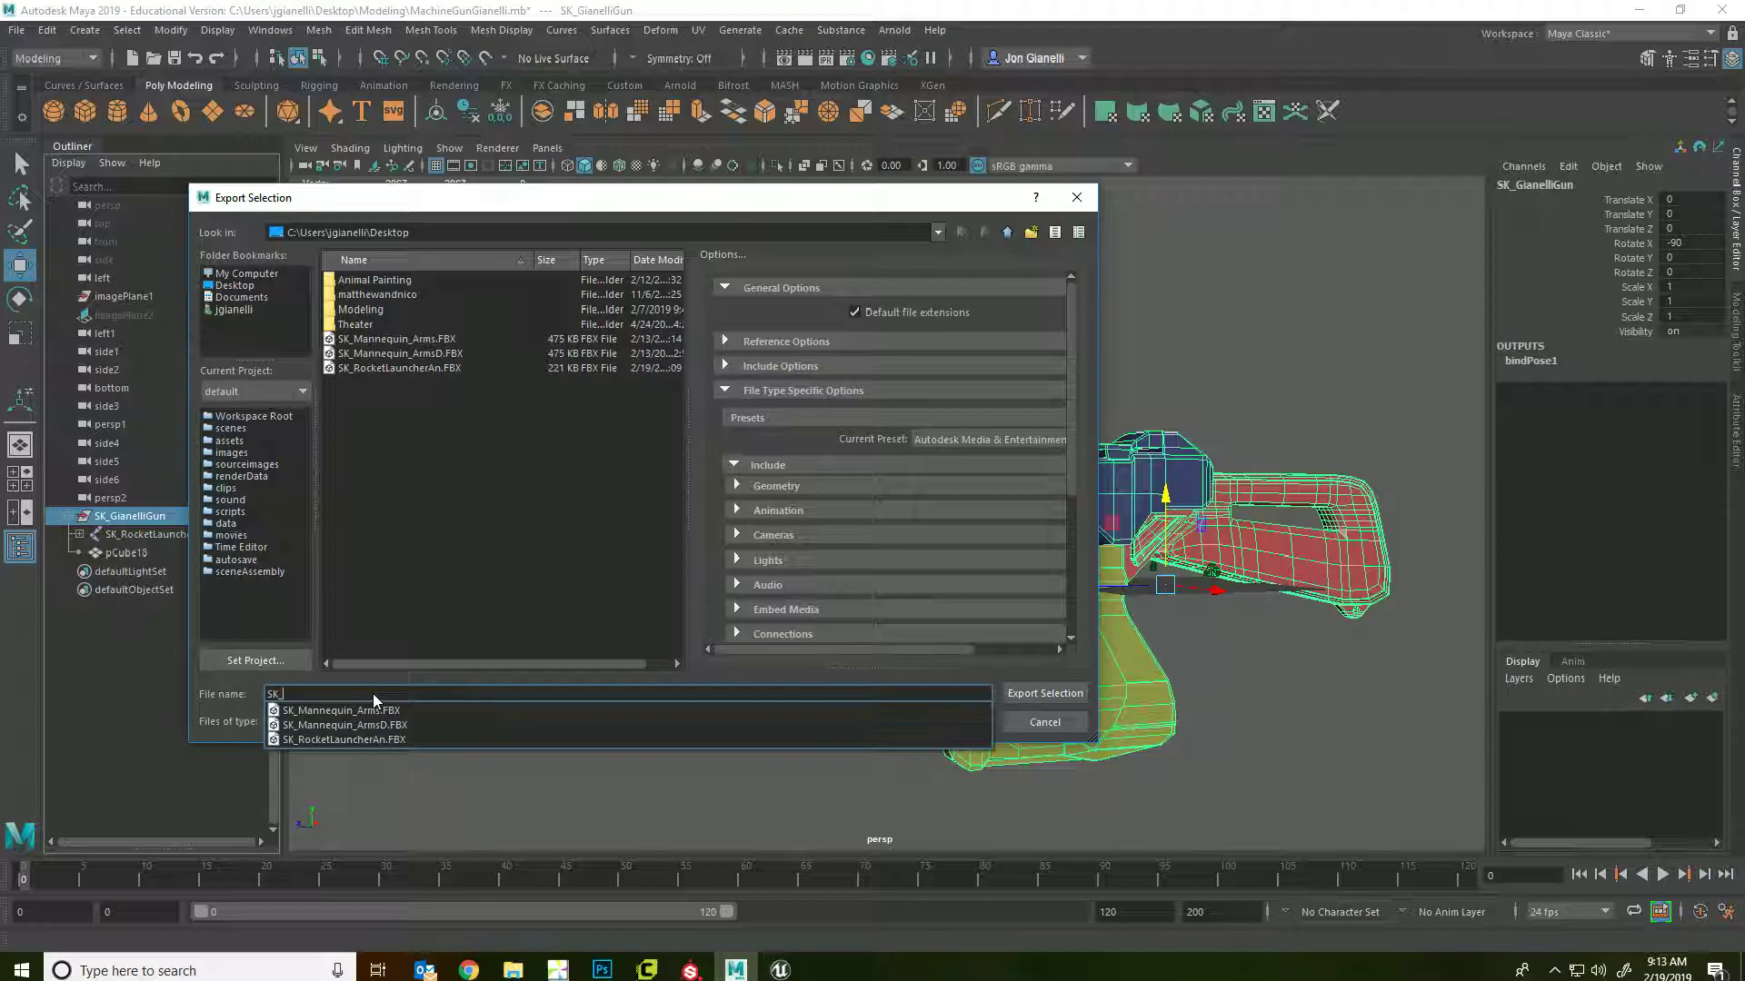
type("_GianelliG")
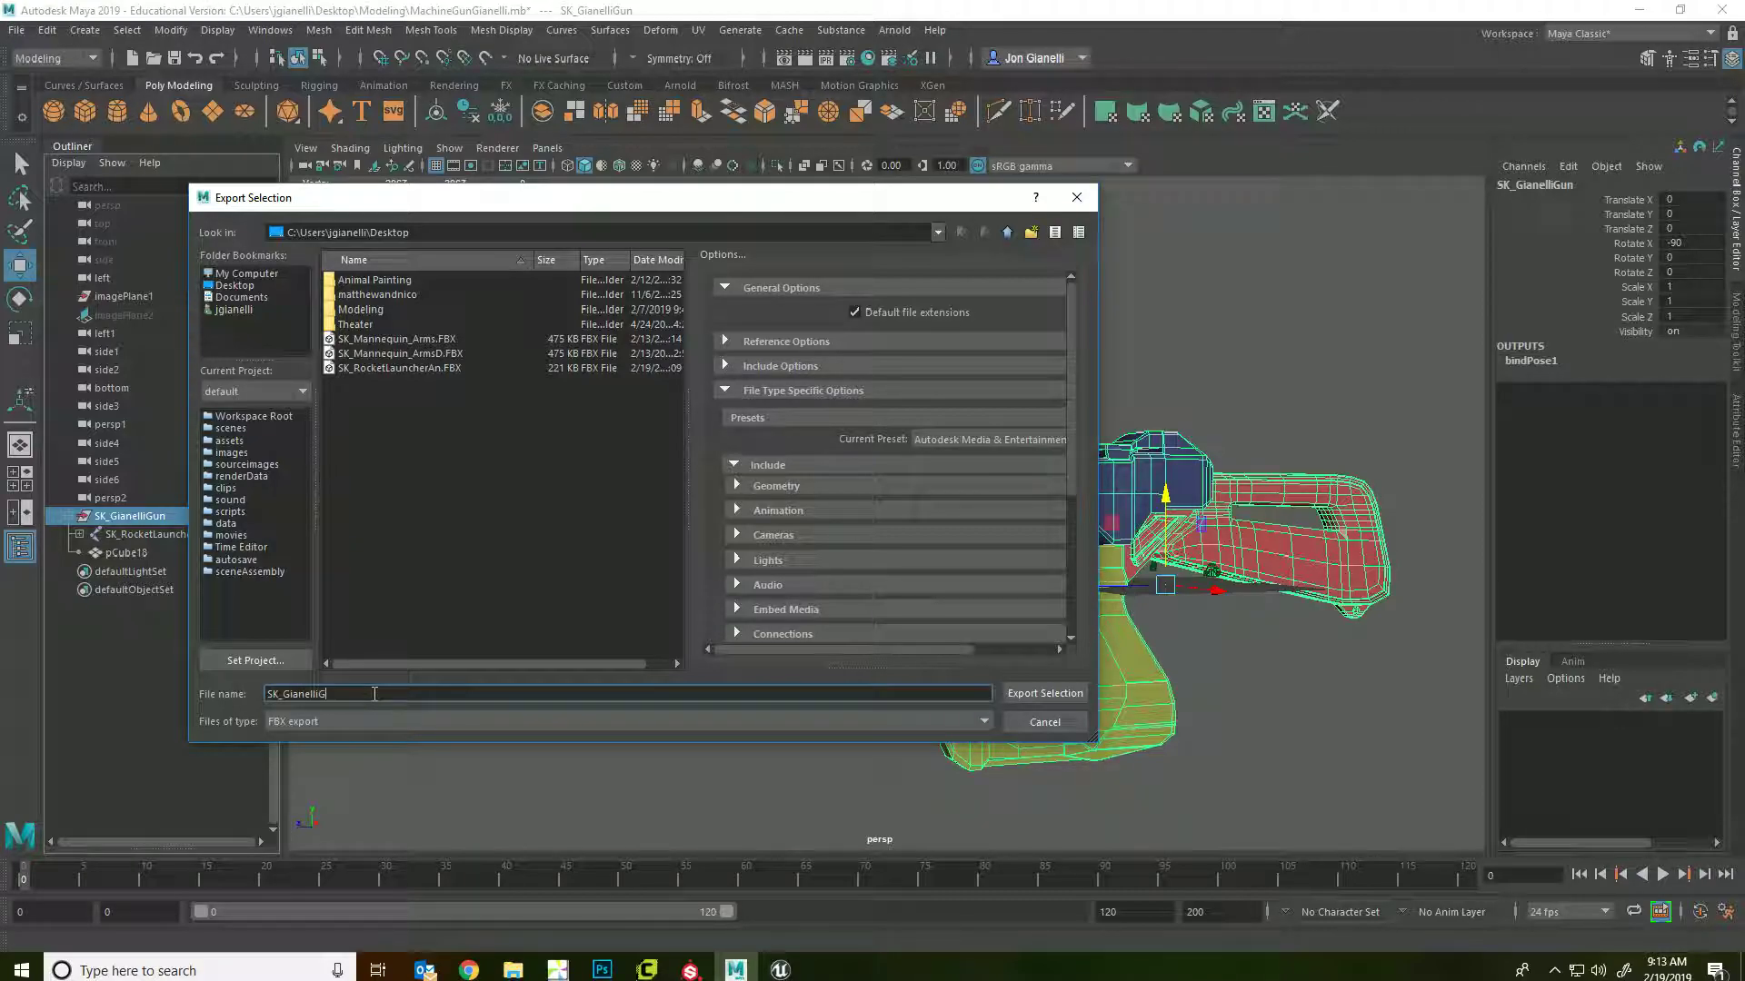
type("un")
left_click(1036, 694)
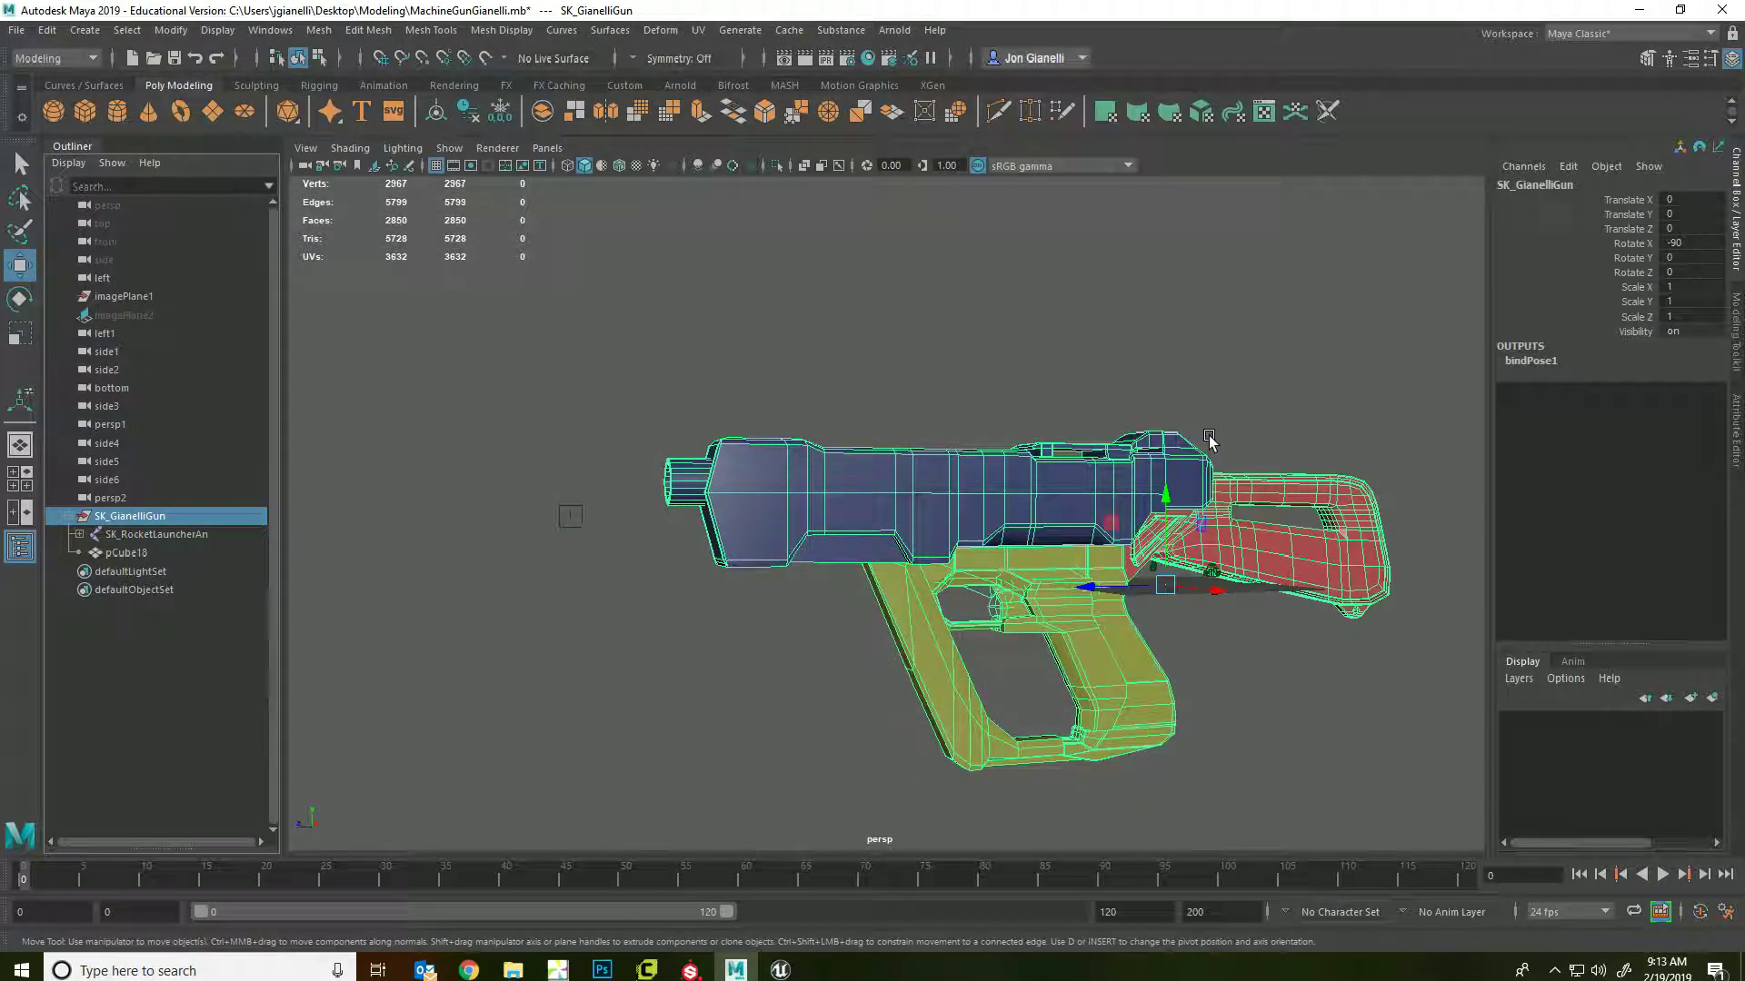
- Switch to Unreal Editor and bring the exported gun FBX from the Desktop folder into FPSWizard Content for import
left_click(1639, 10)
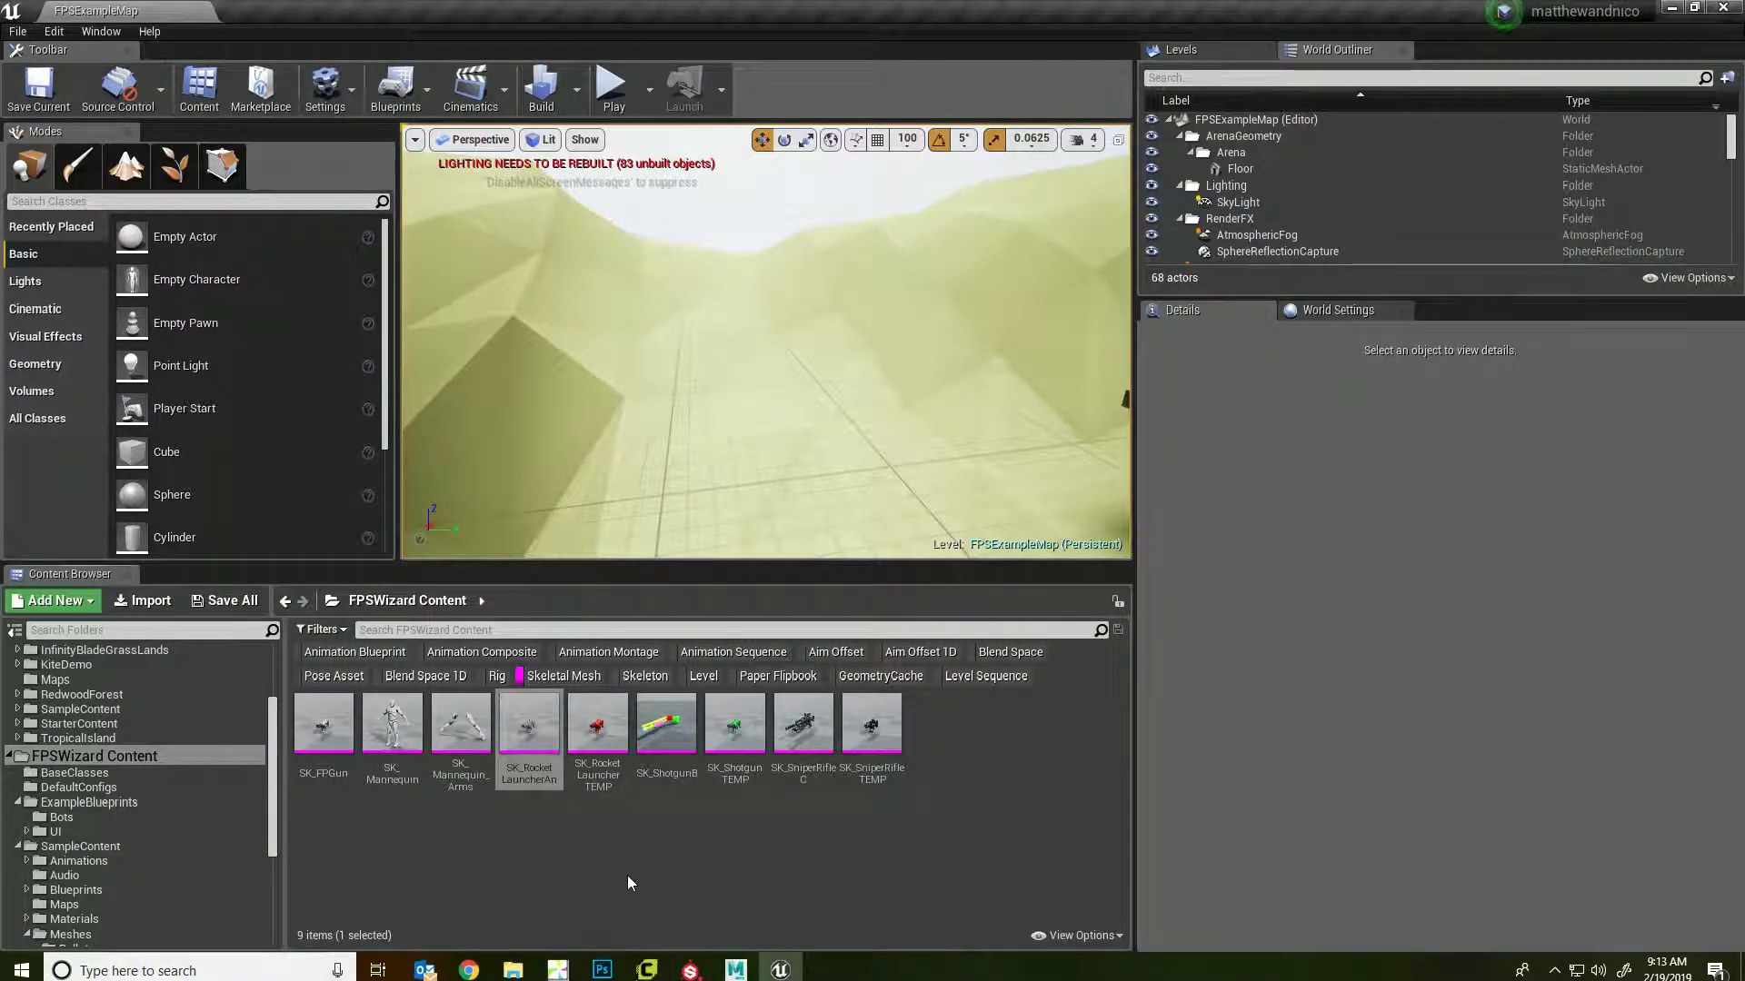
left_click(512, 970)
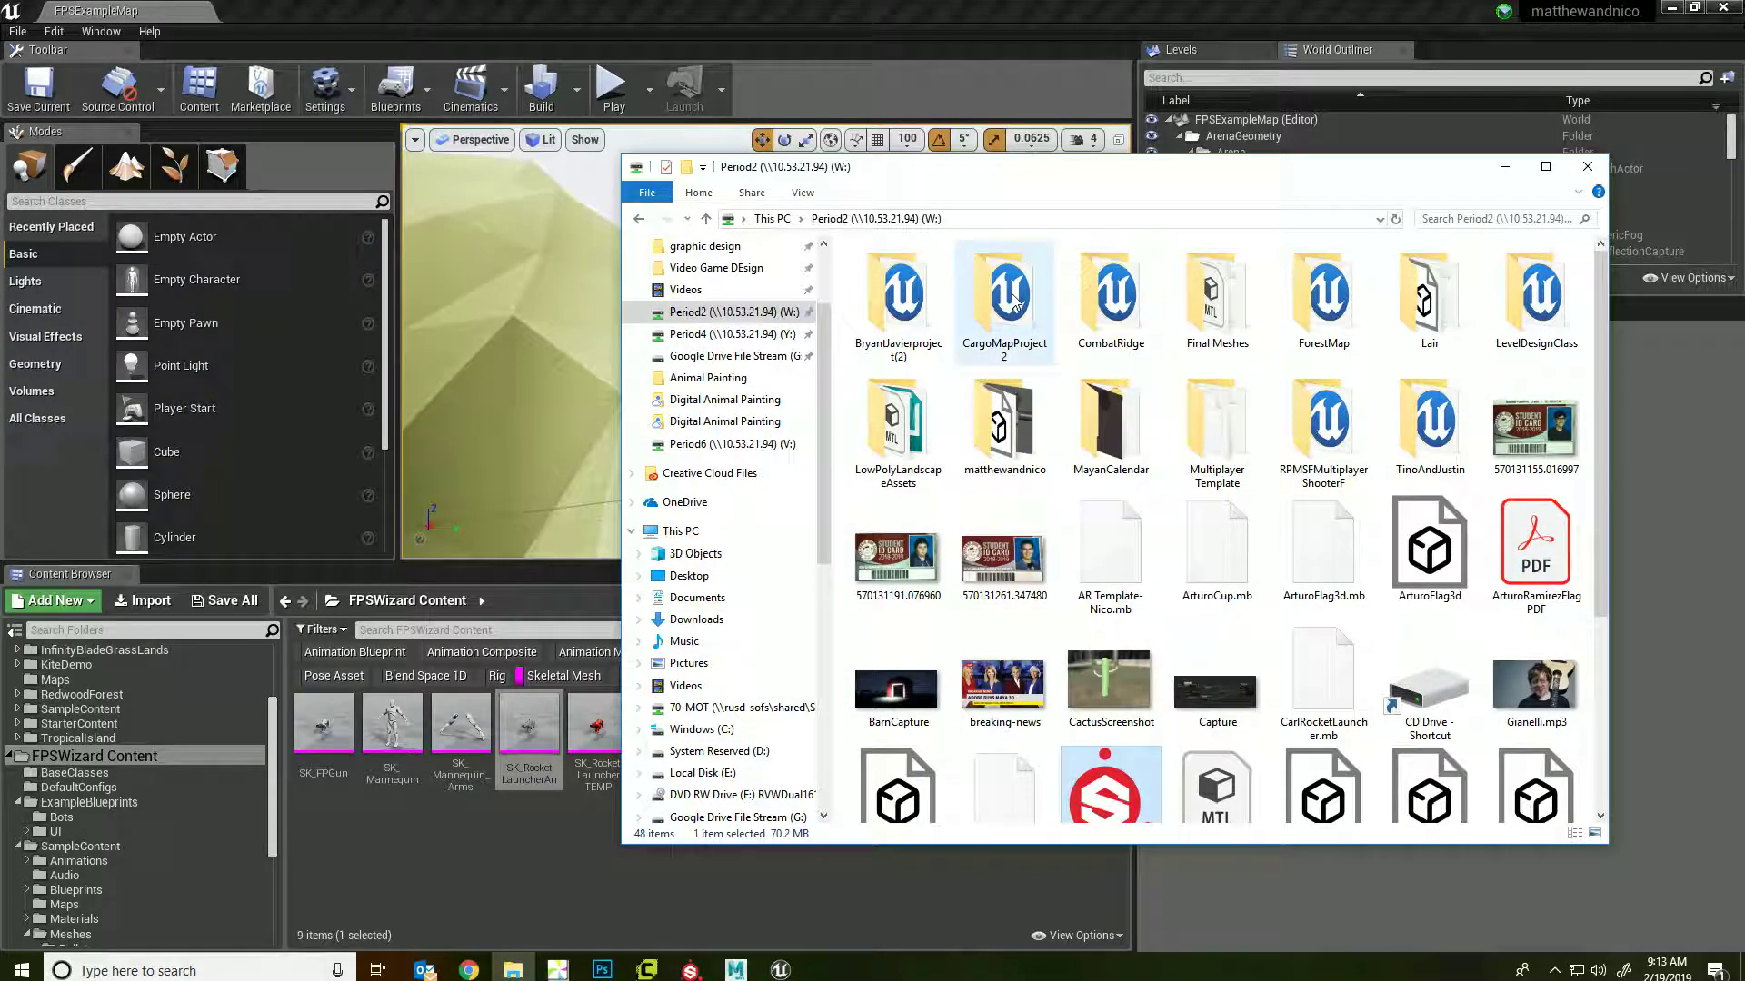
scroll(718, 300, "up", 2)
left_click(688, 282)
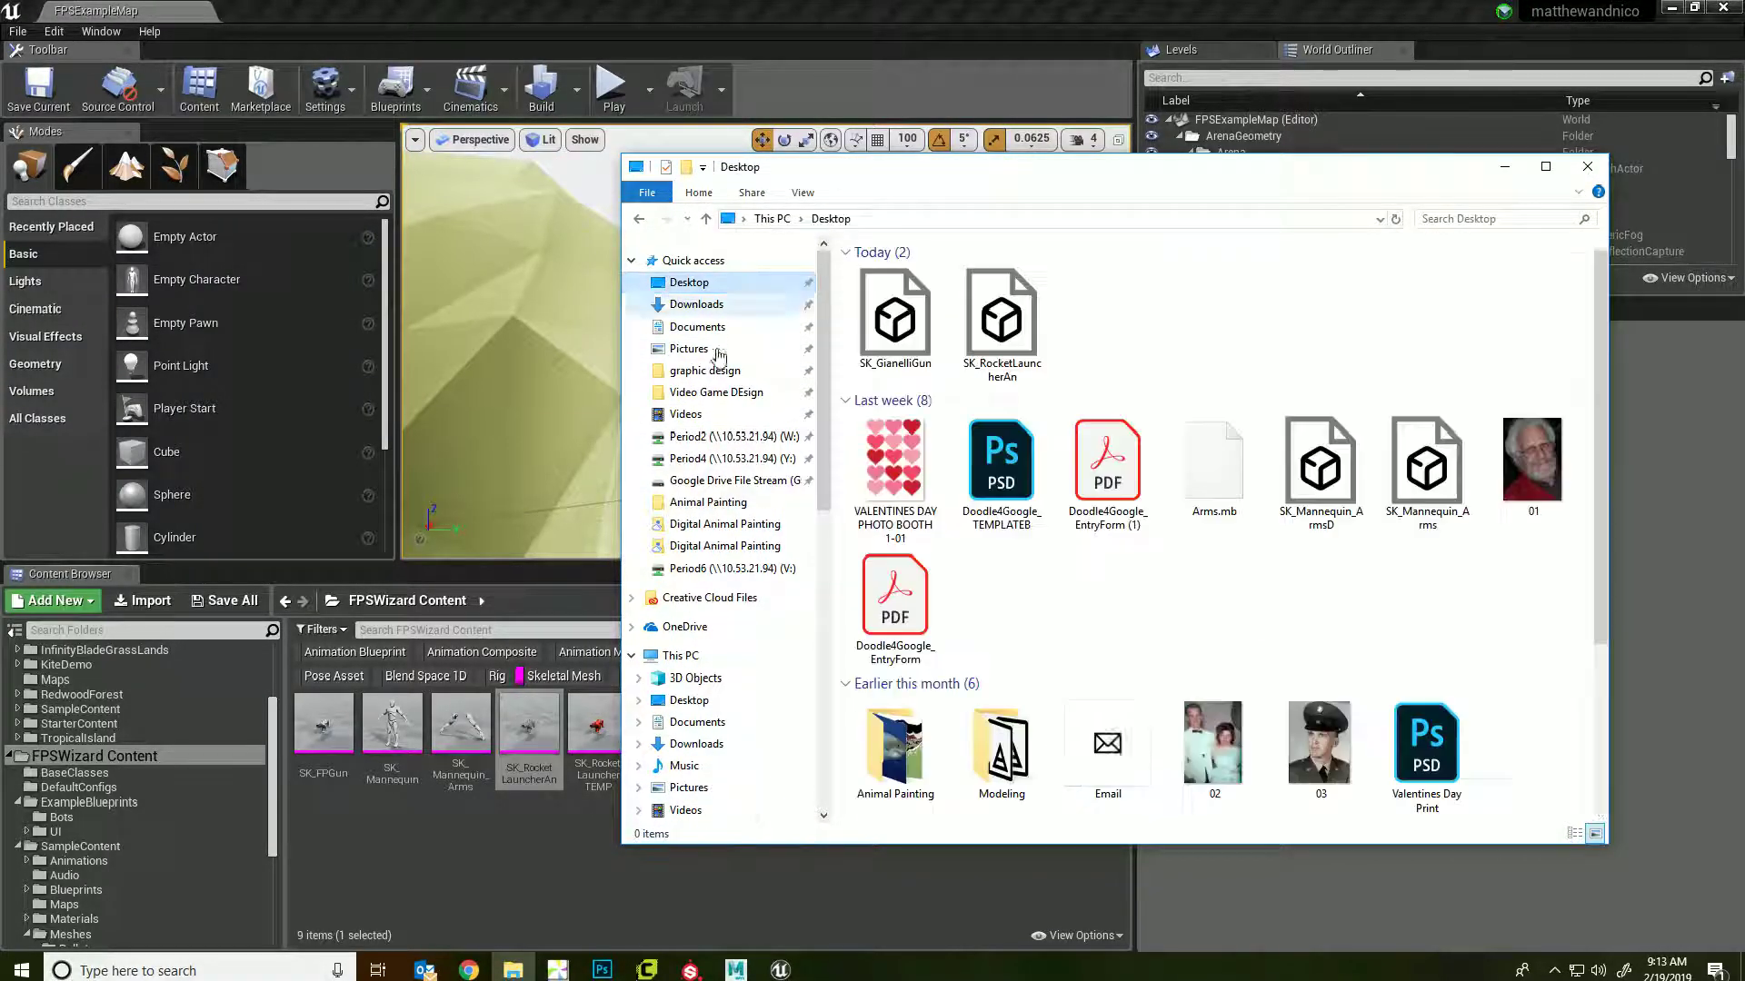
left_click_drag(1119, 175, 1232, 127)
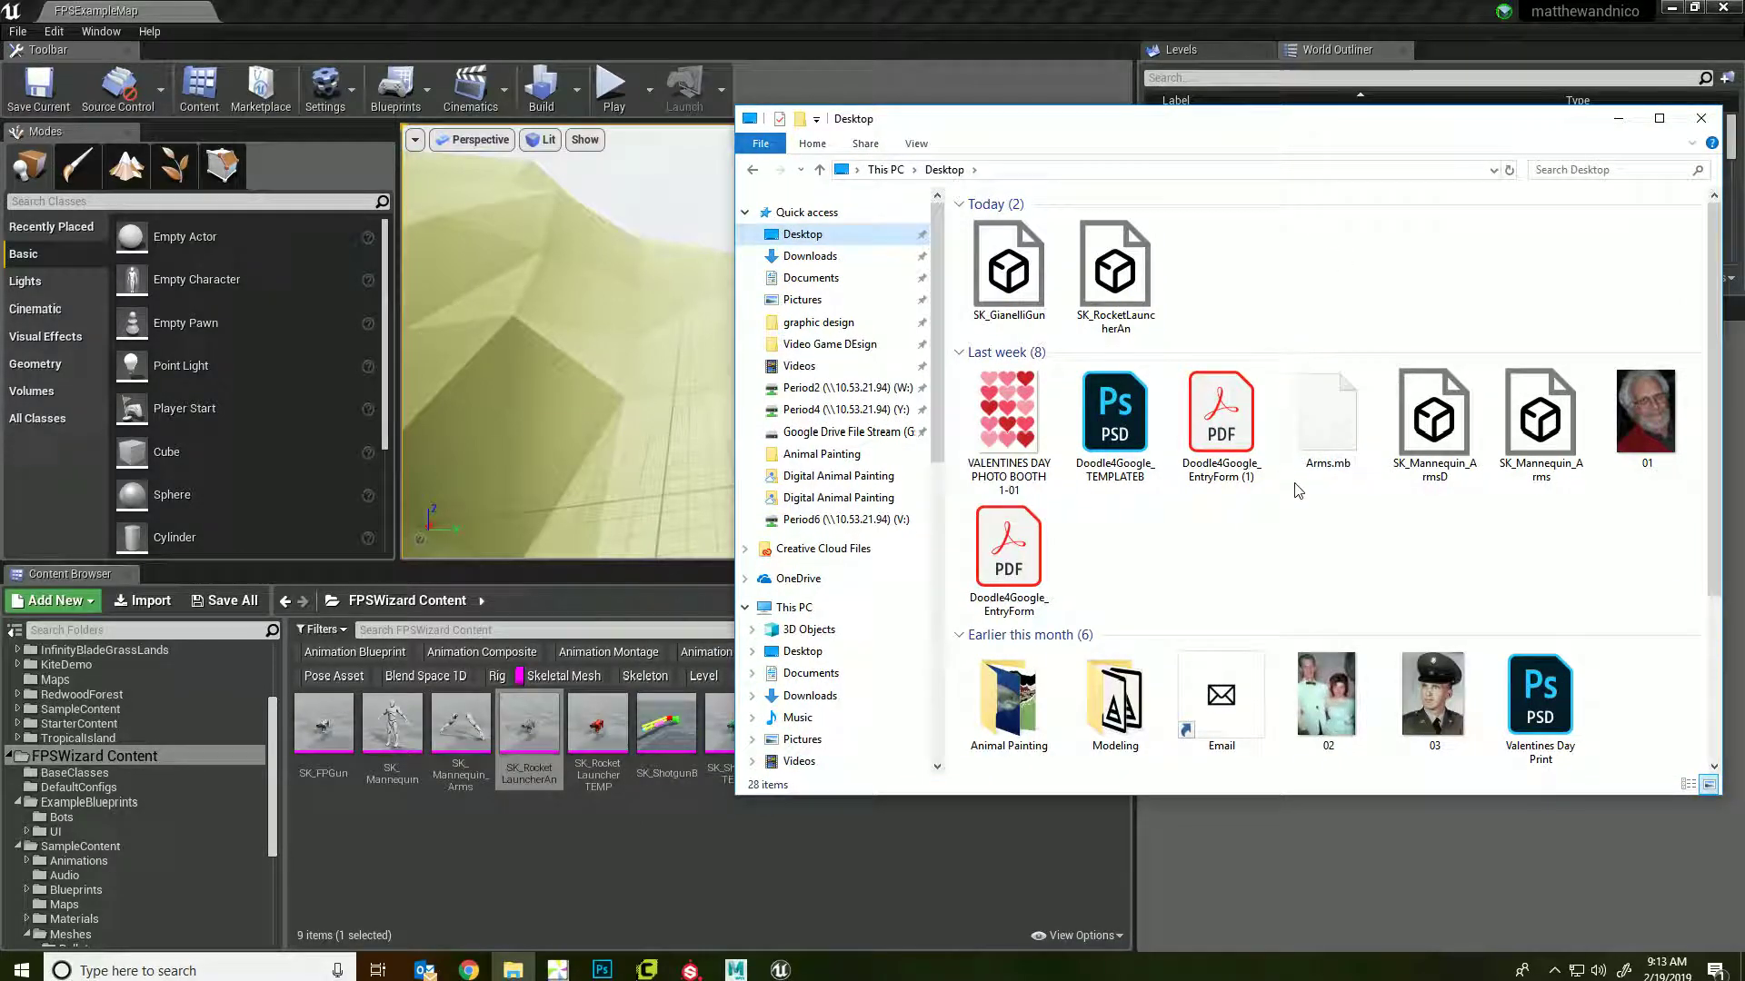
mouse_move(1010, 278)
left_mouse_down()
mouse_move(1027, 284)
mouse_move(884, 543)
mouse_move(647, 886)
left_mouse_up()
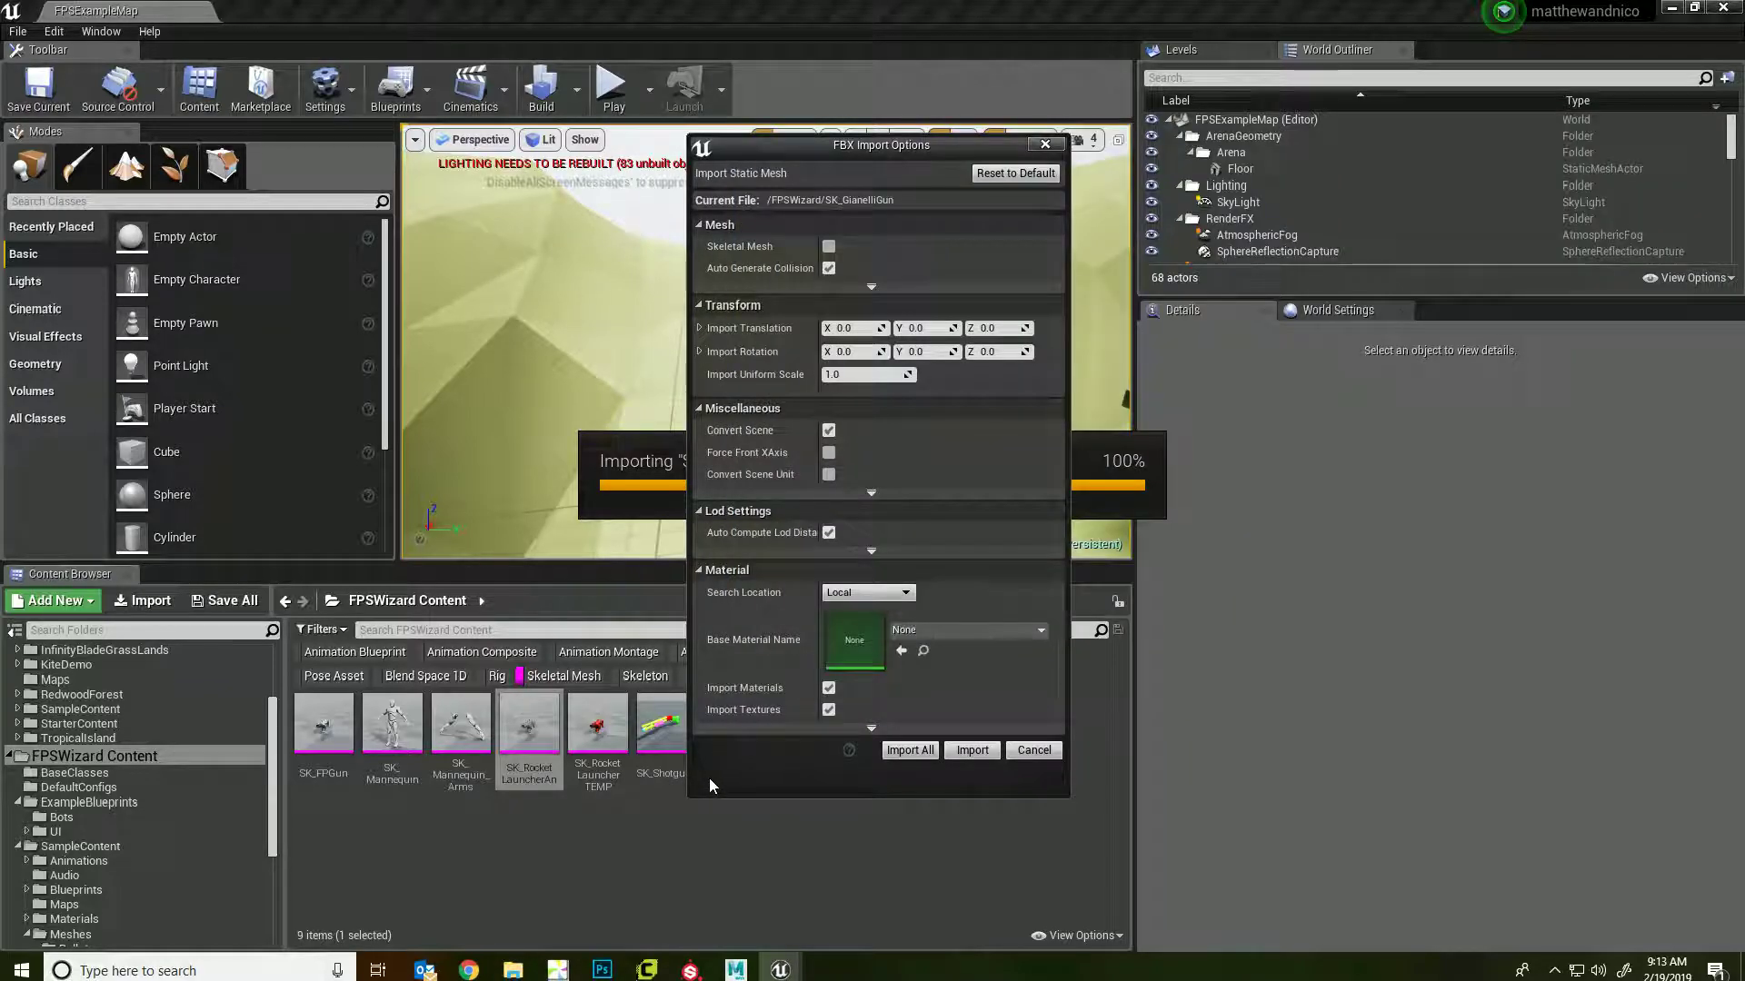
- Set the gun FBX to import as a skeletal mesh using the SK_FPGun_Skeleton from the FPSWizard sample content
left_click(829, 246)
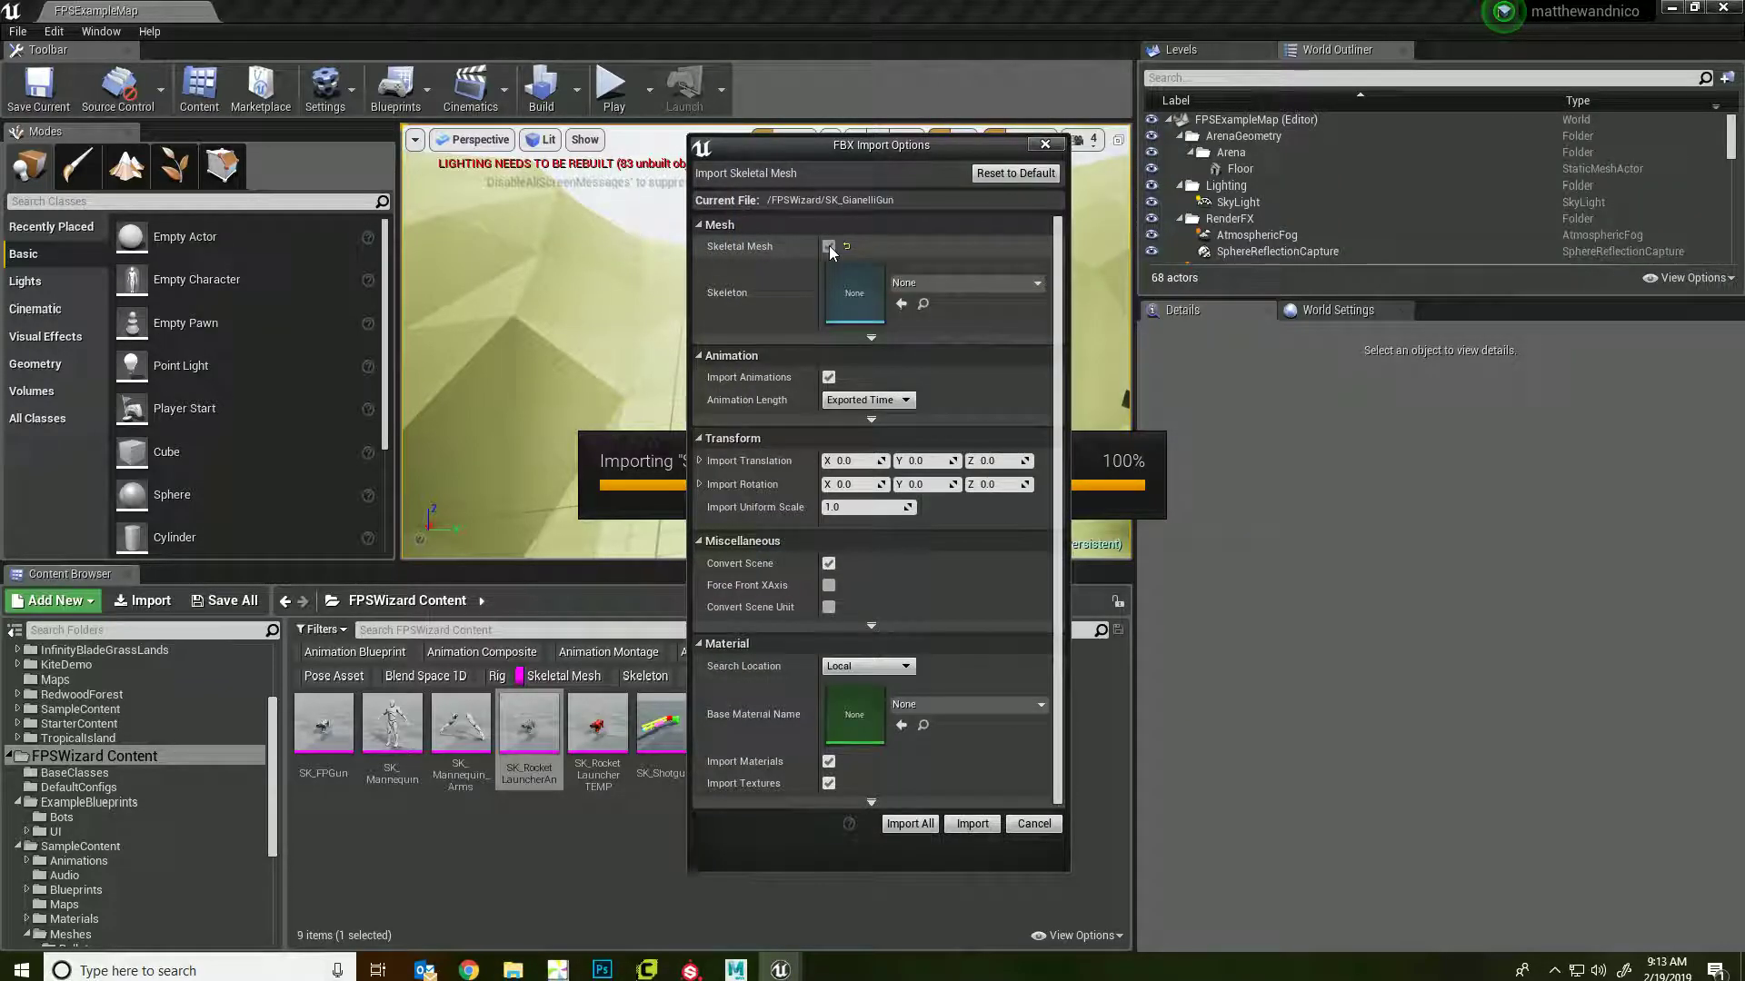
left_click(945, 282)
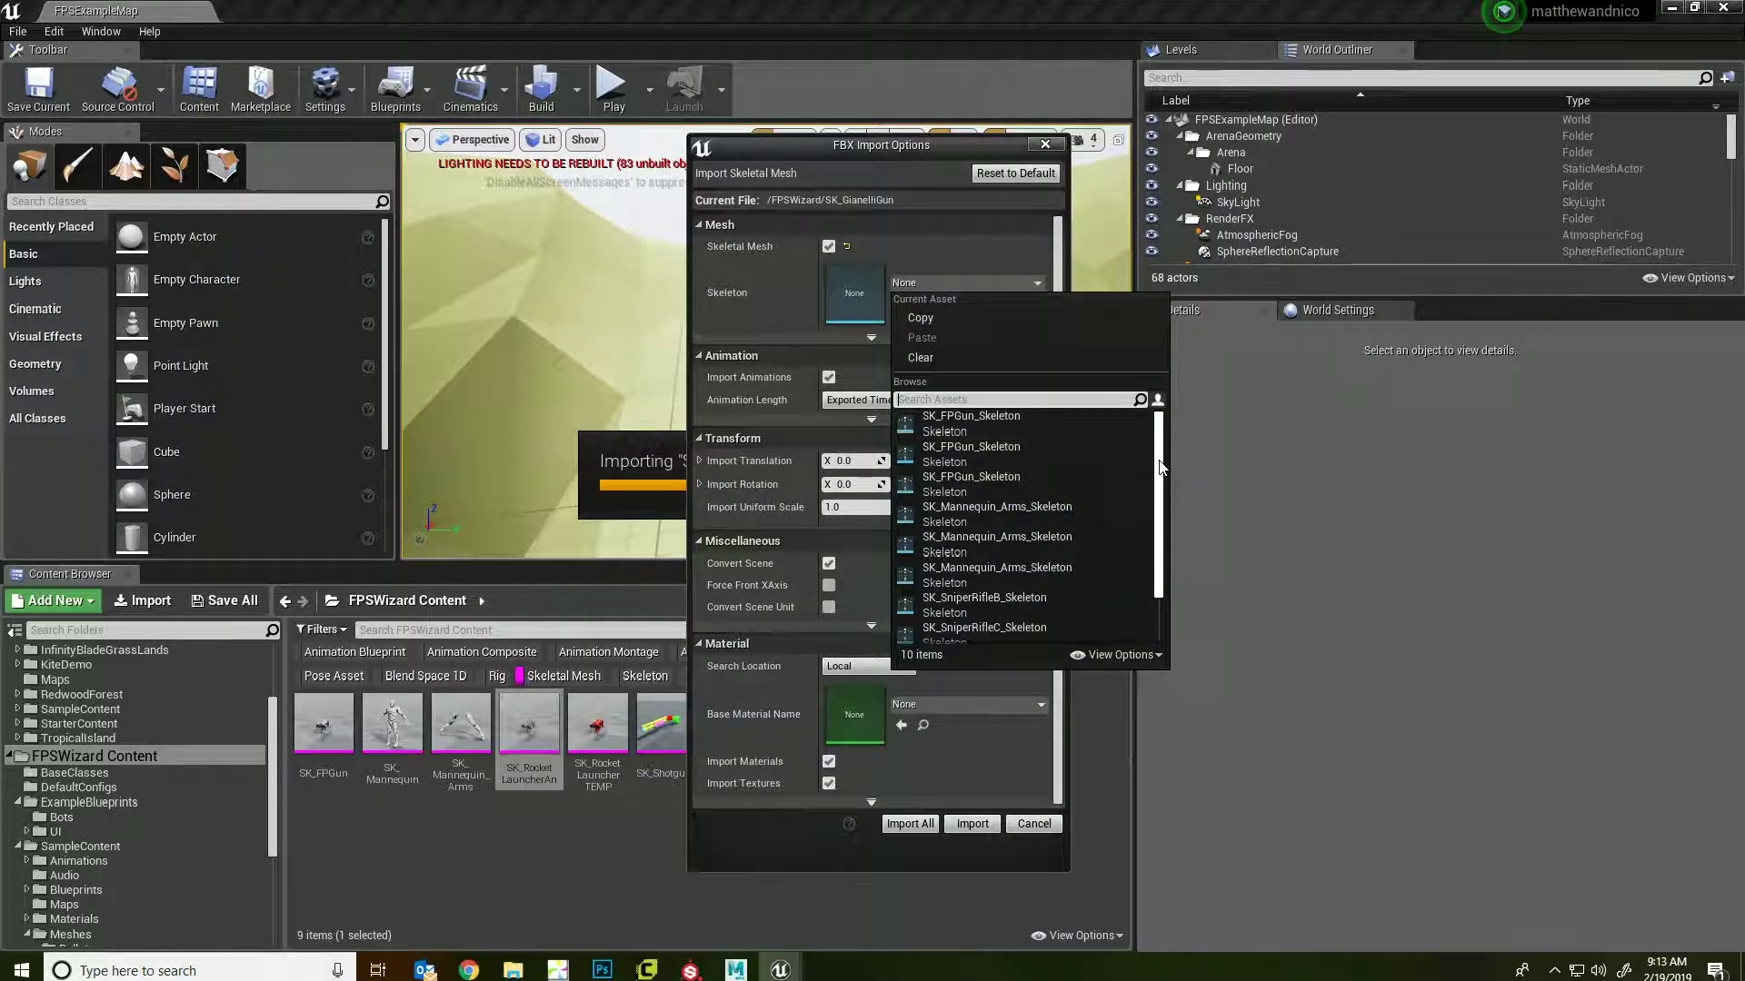
left_click_drag(1155, 489, 1154, 531)
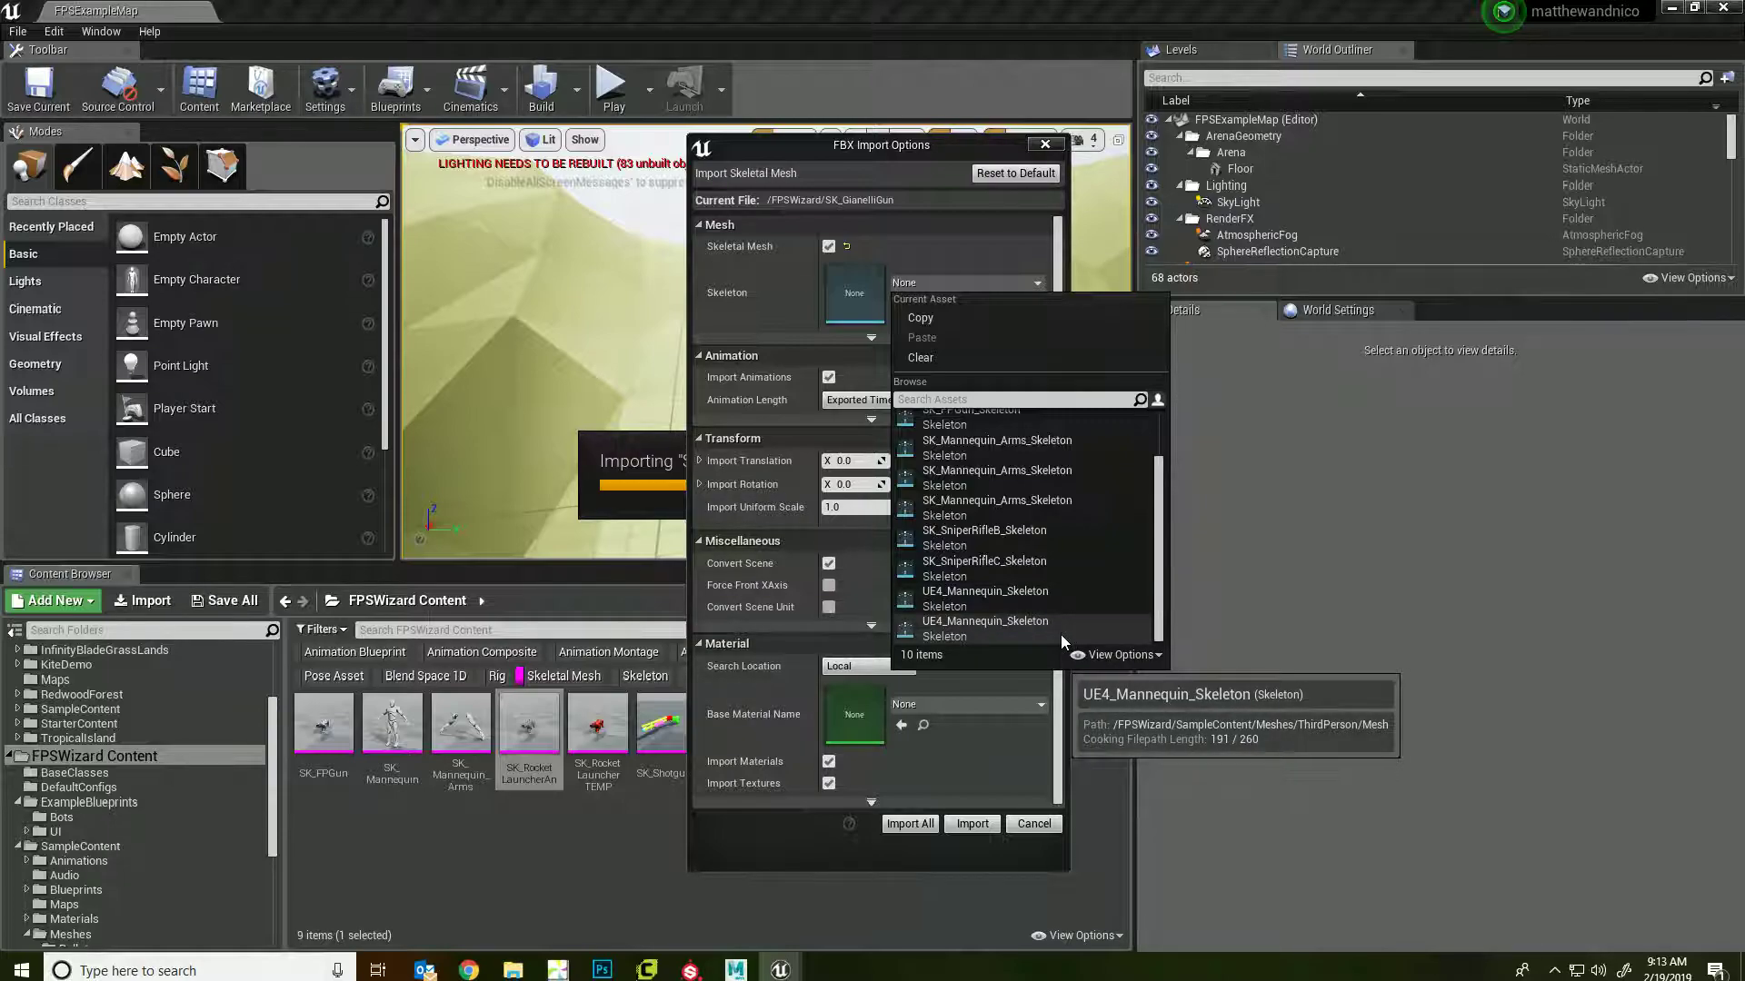
scroll(1060, 627, "up", 2)
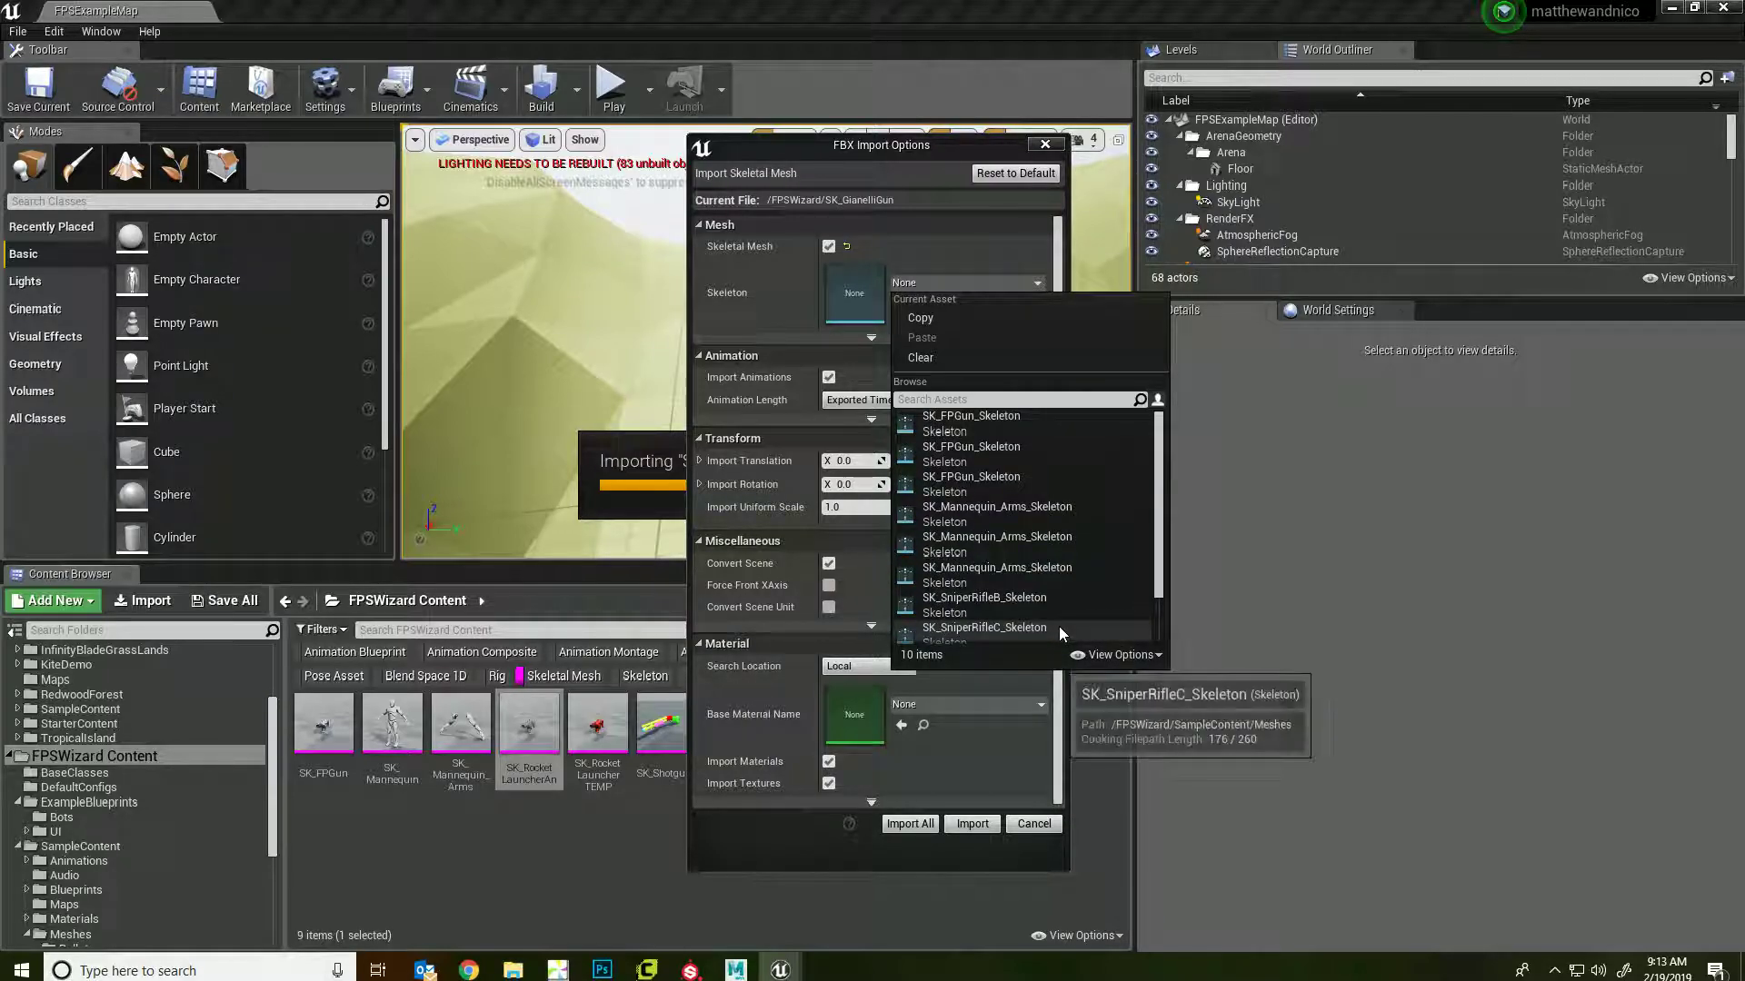
left_click(995, 491)
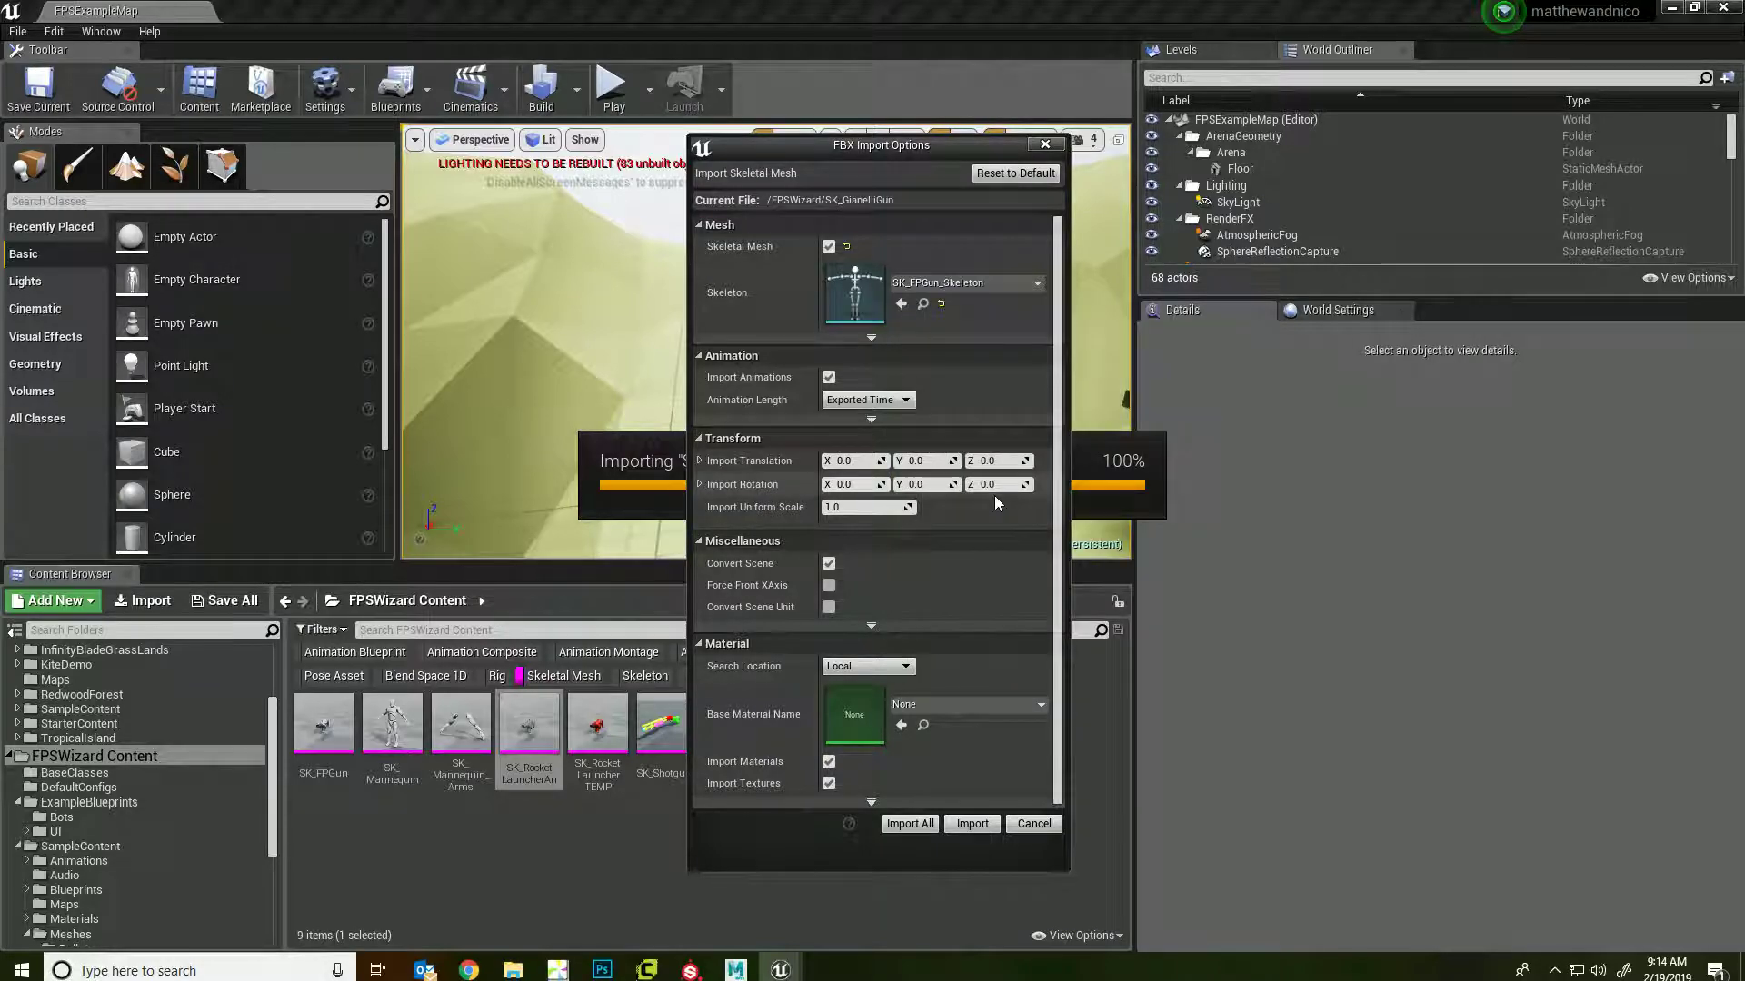
- Import all of the gun FBX, accept regenerating and merging the skeleton, and dismiss the resulting messages and import log
left_click(924, 827)
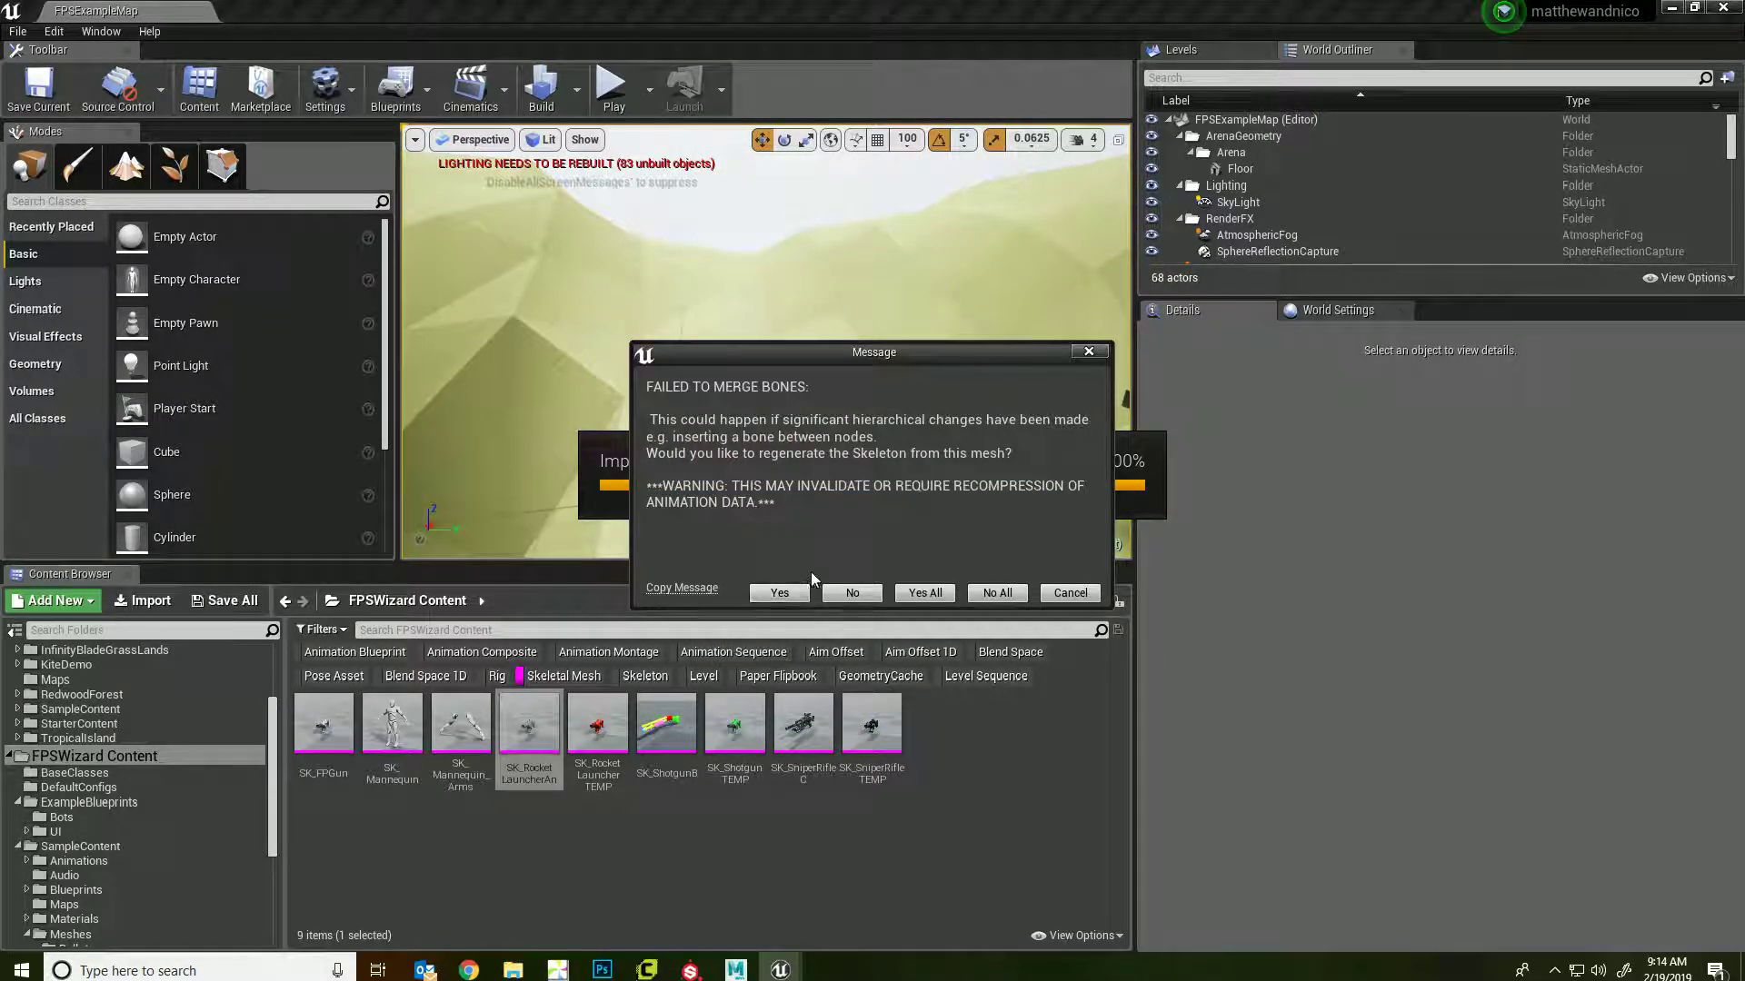
left_click(792, 594)
left_click(1009, 534)
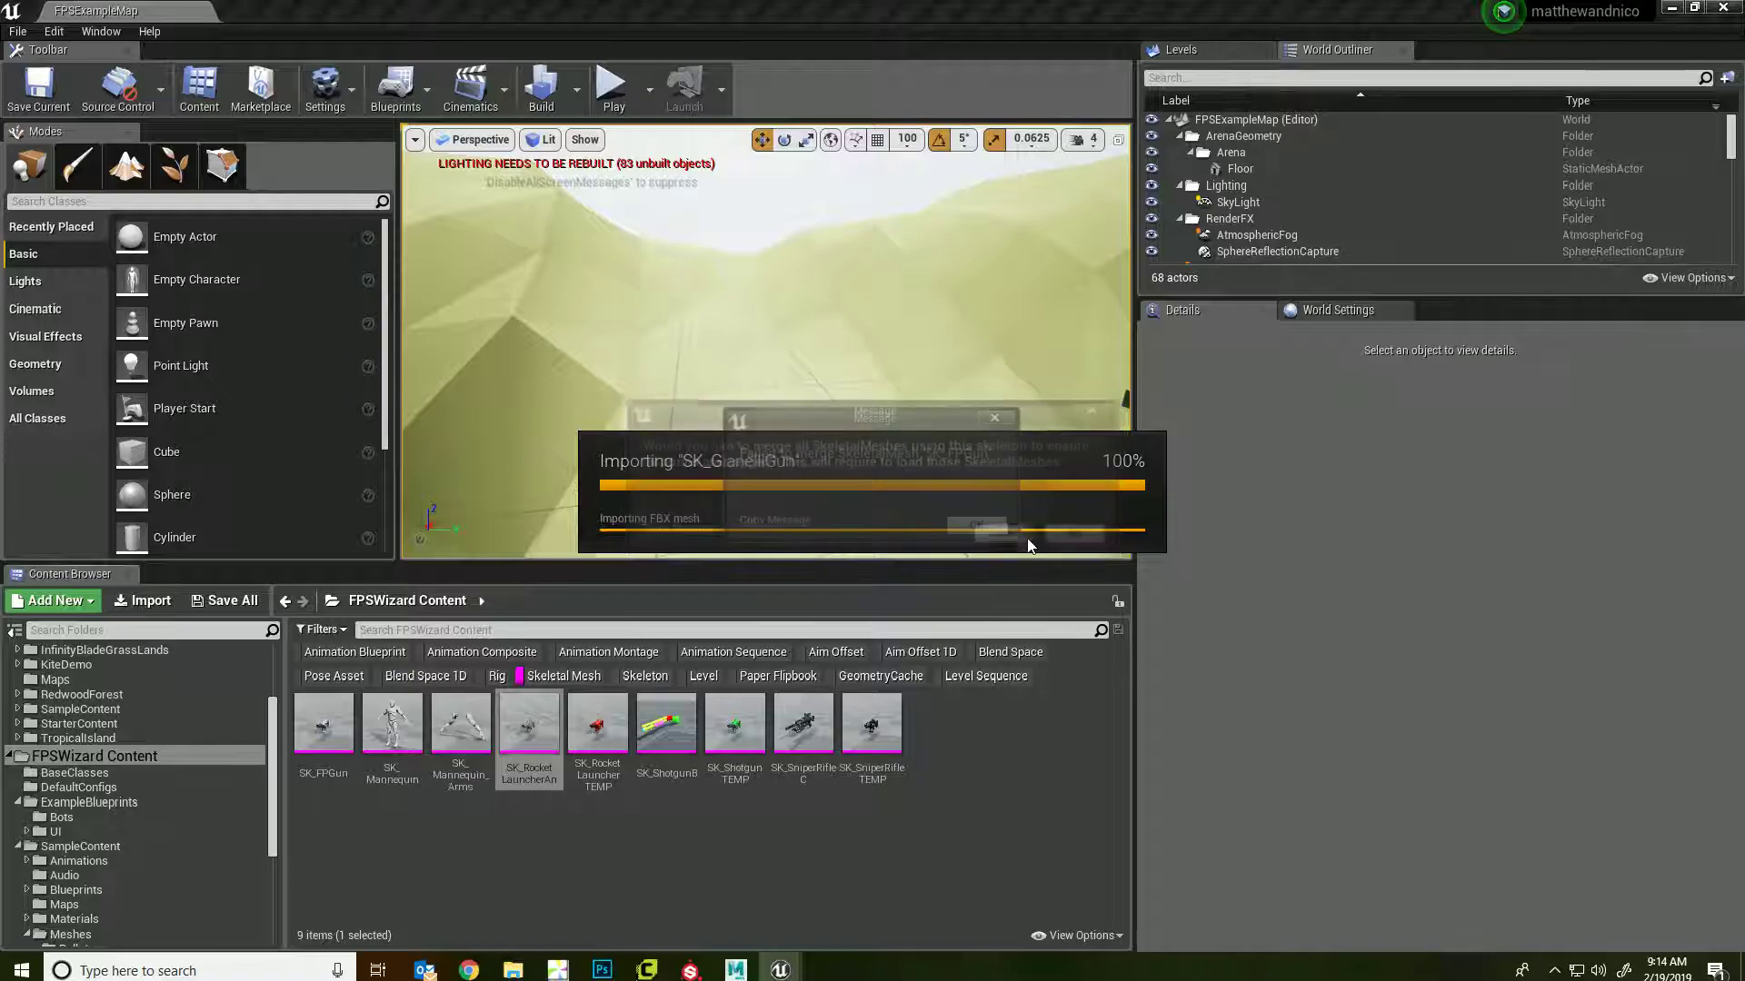
left_click(974, 528)
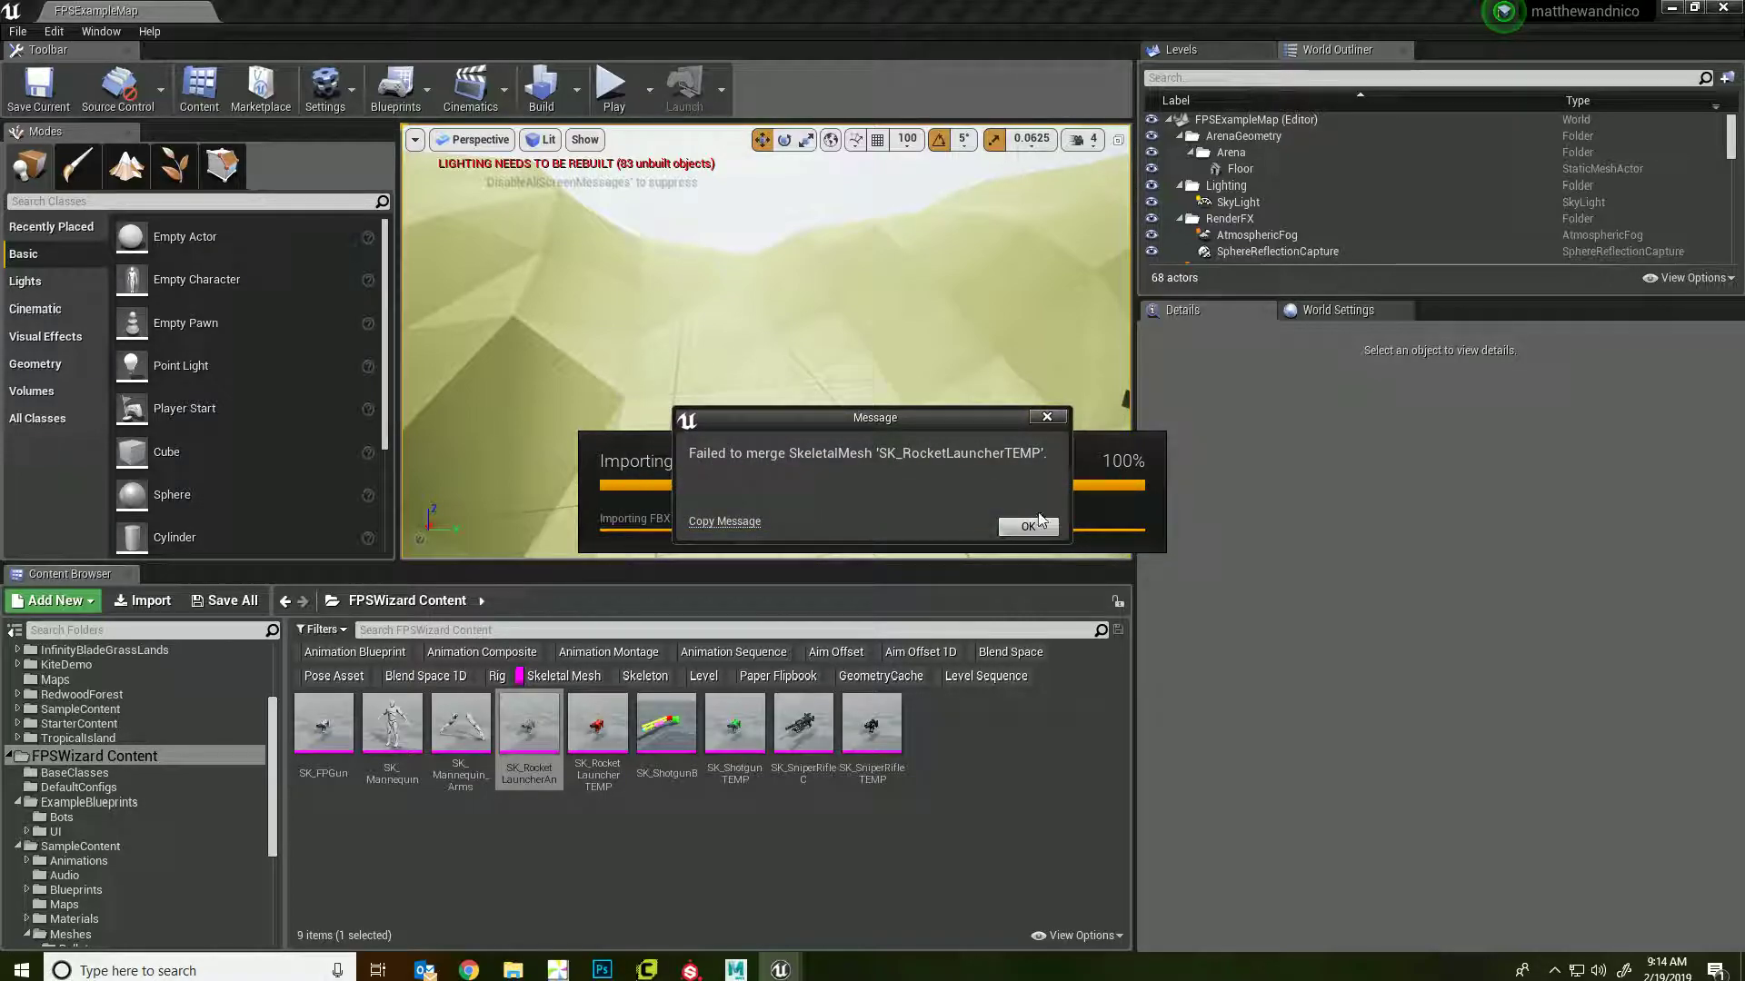
left_click(1029, 526)
left_click(1003, 527)
left_click(1021, 530)
left_click(1020, 533)
left_click(1012, 531)
left_click(1009, 527)
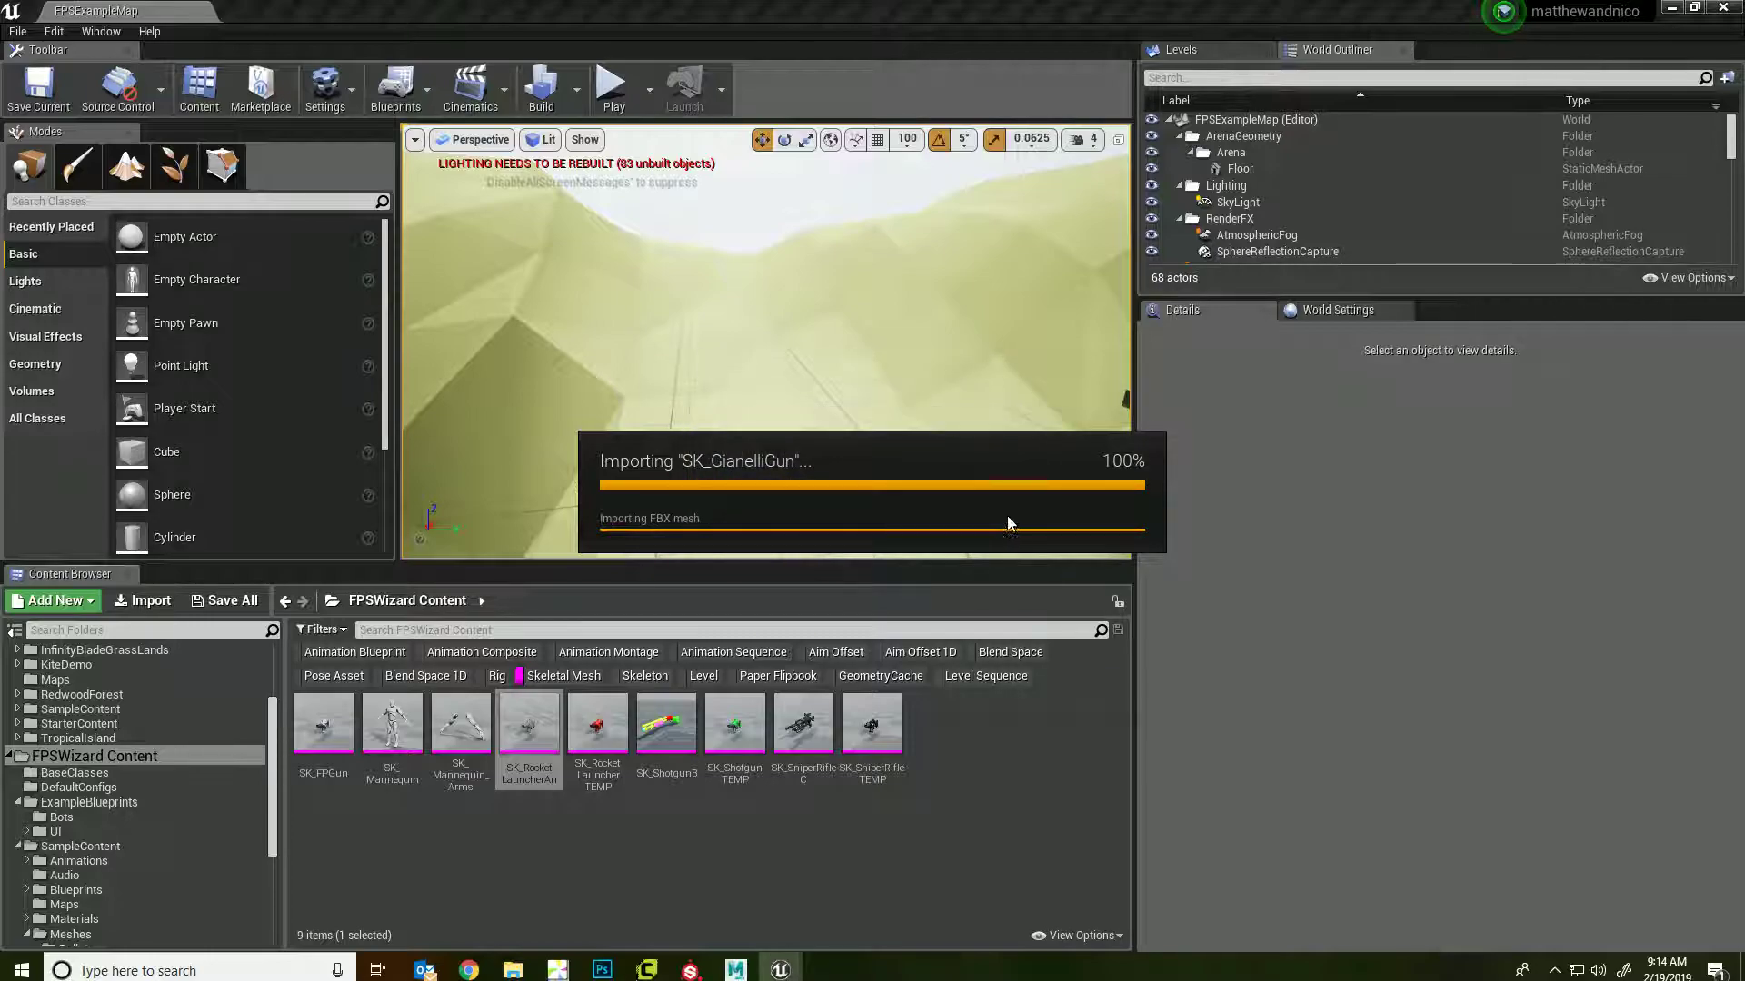
left_click(1007, 529)
left_click(1006, 528)
left_click(1004, 525)
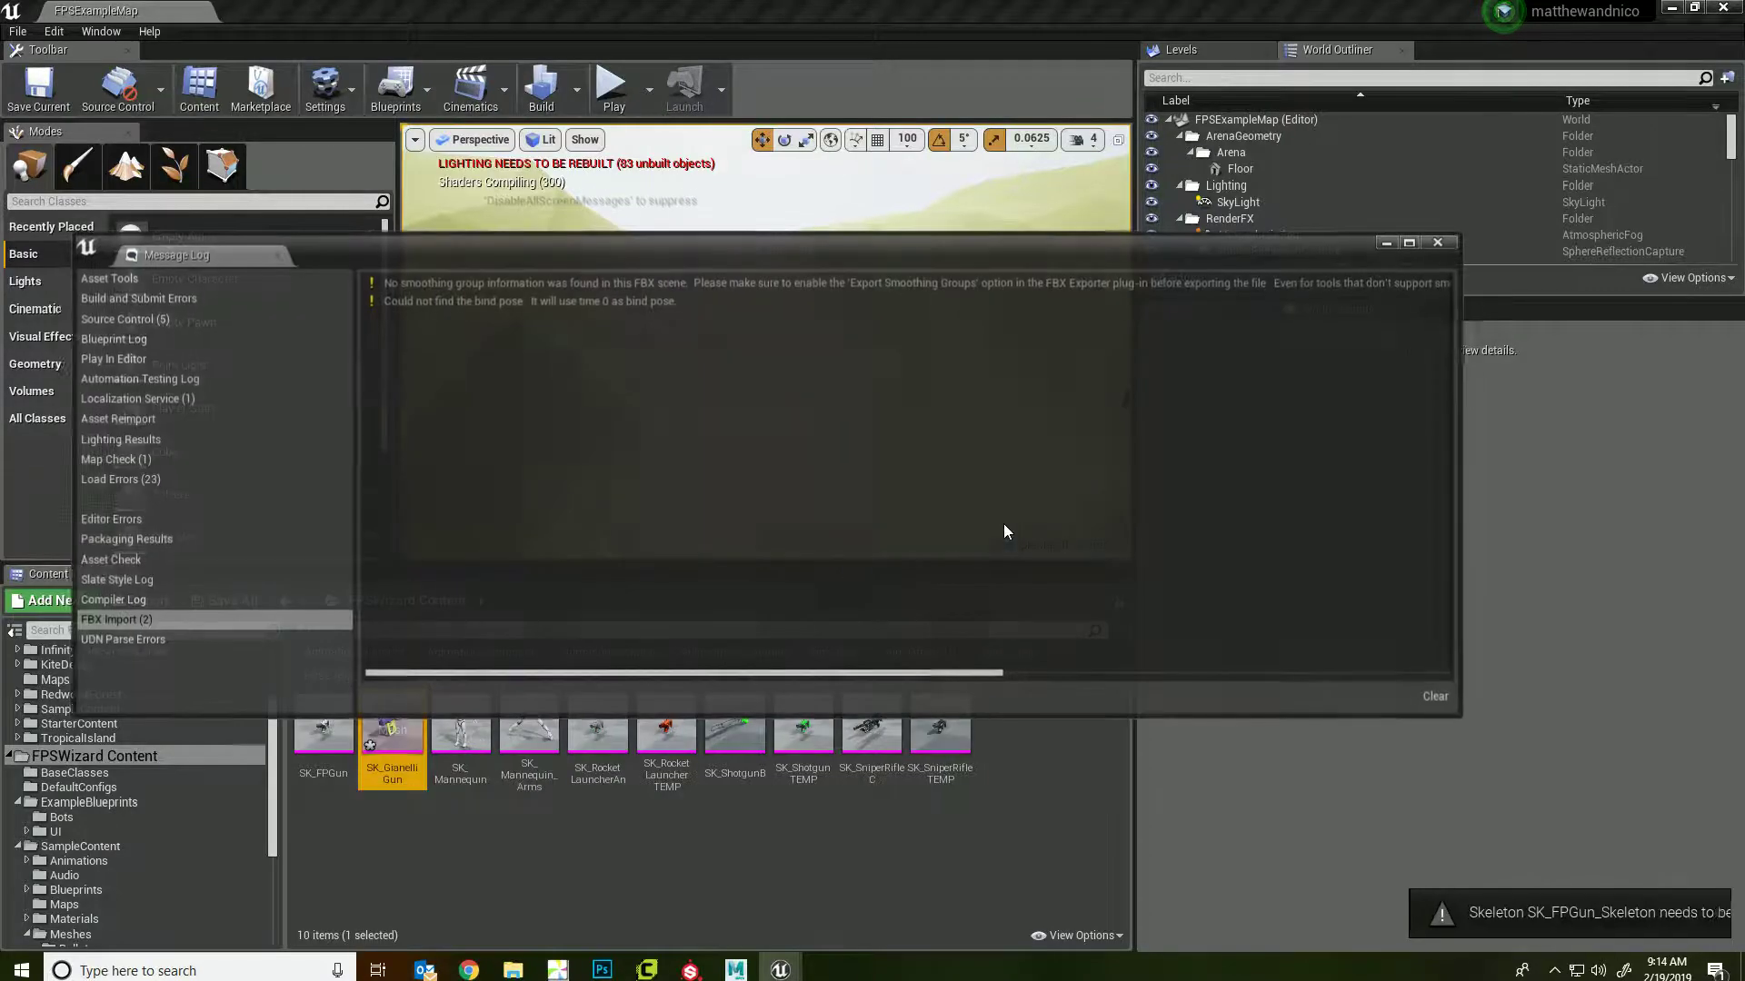
left_click(1439, 241)
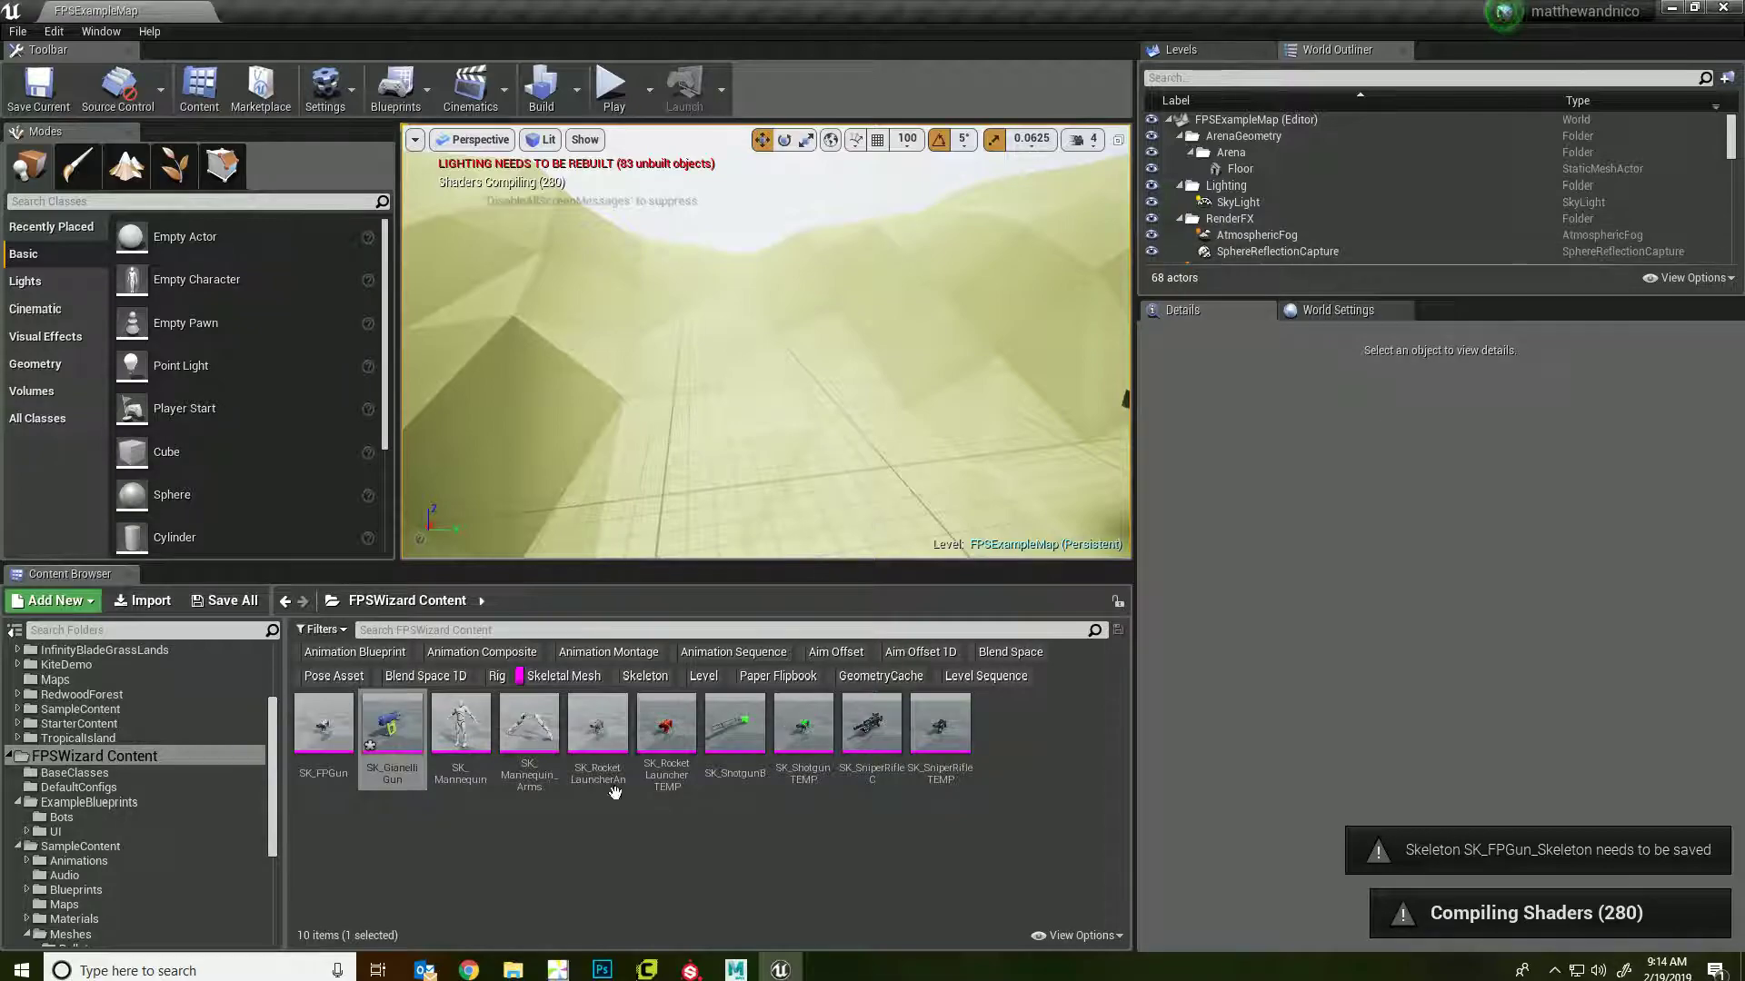
- Inspect the imported gun skeletal mesh in its asset editor and close the editor
right_click(399, 747)
mouse_move(488, 252)
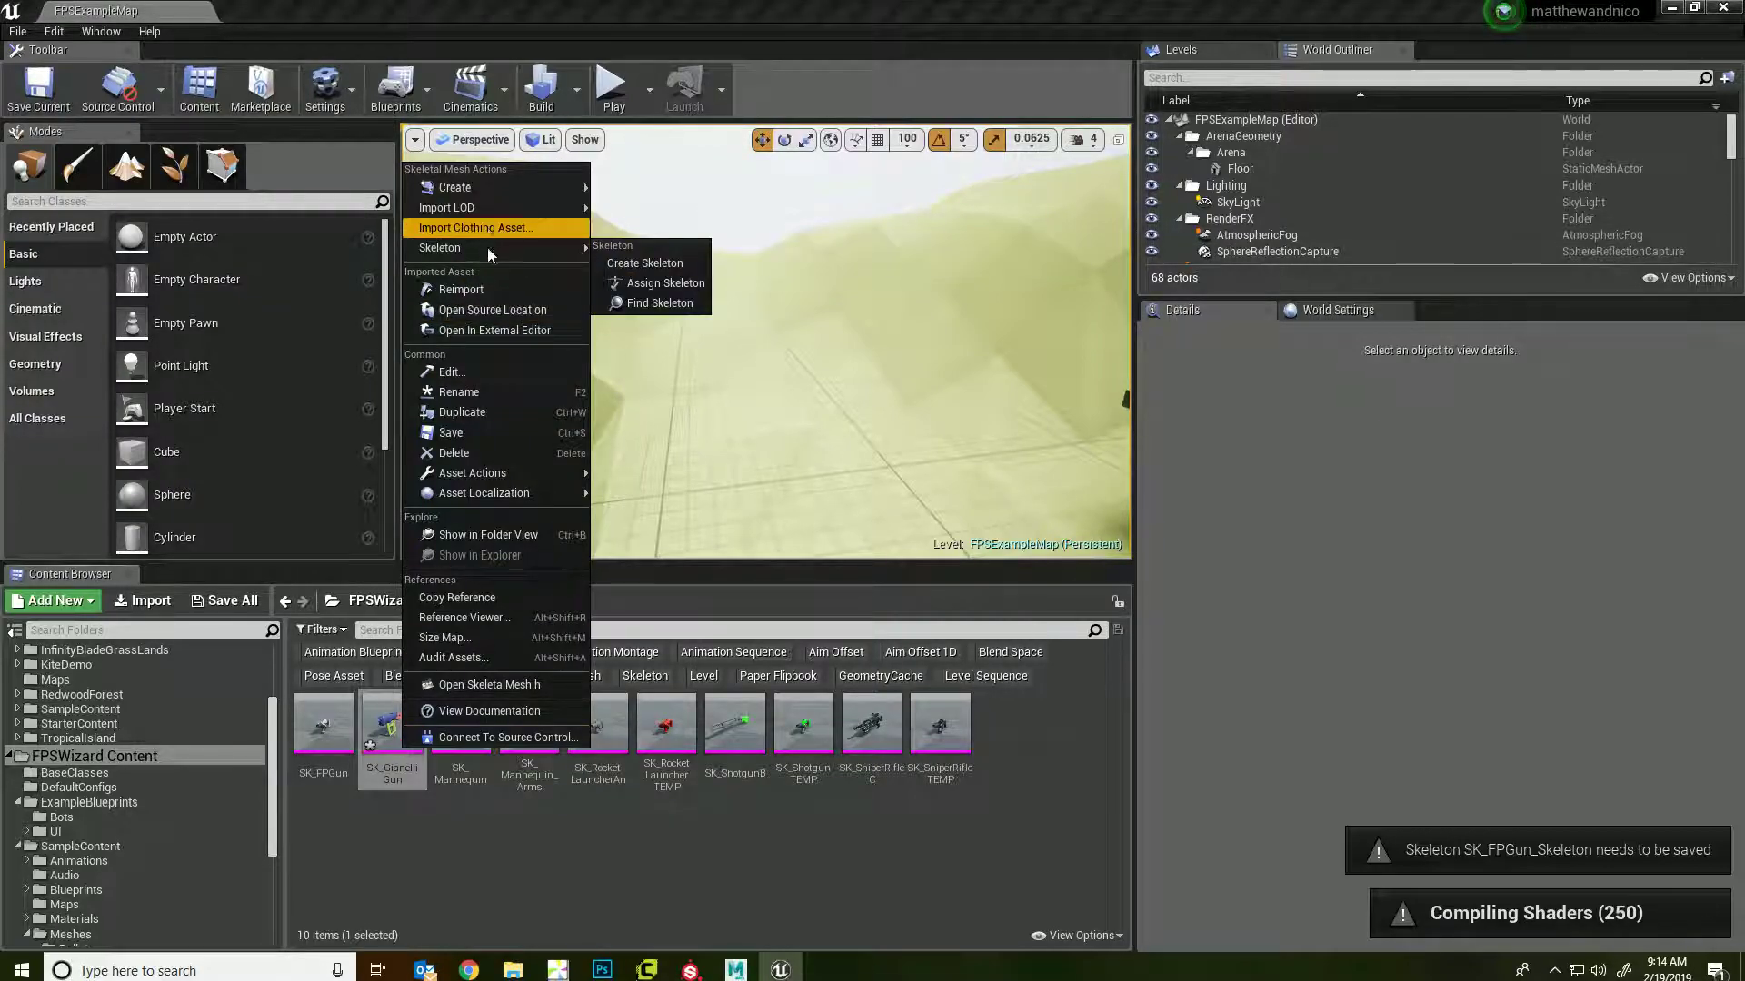
left_click(390, 754)
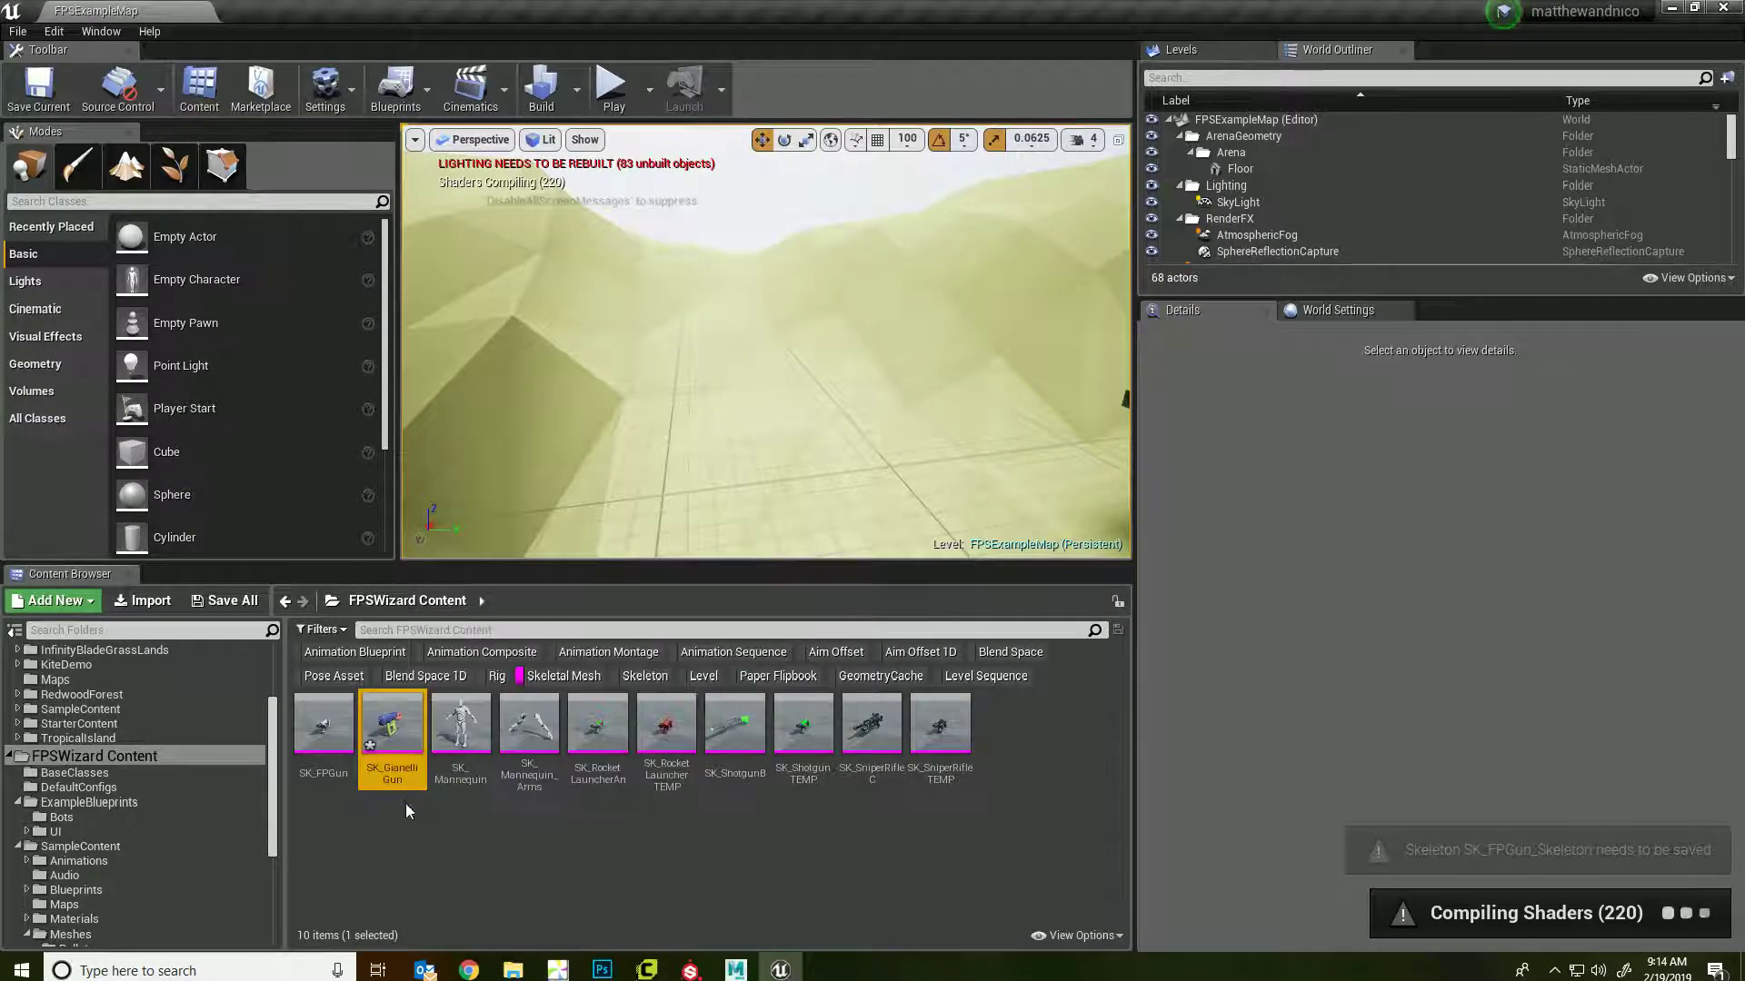
double_click(392, 760)
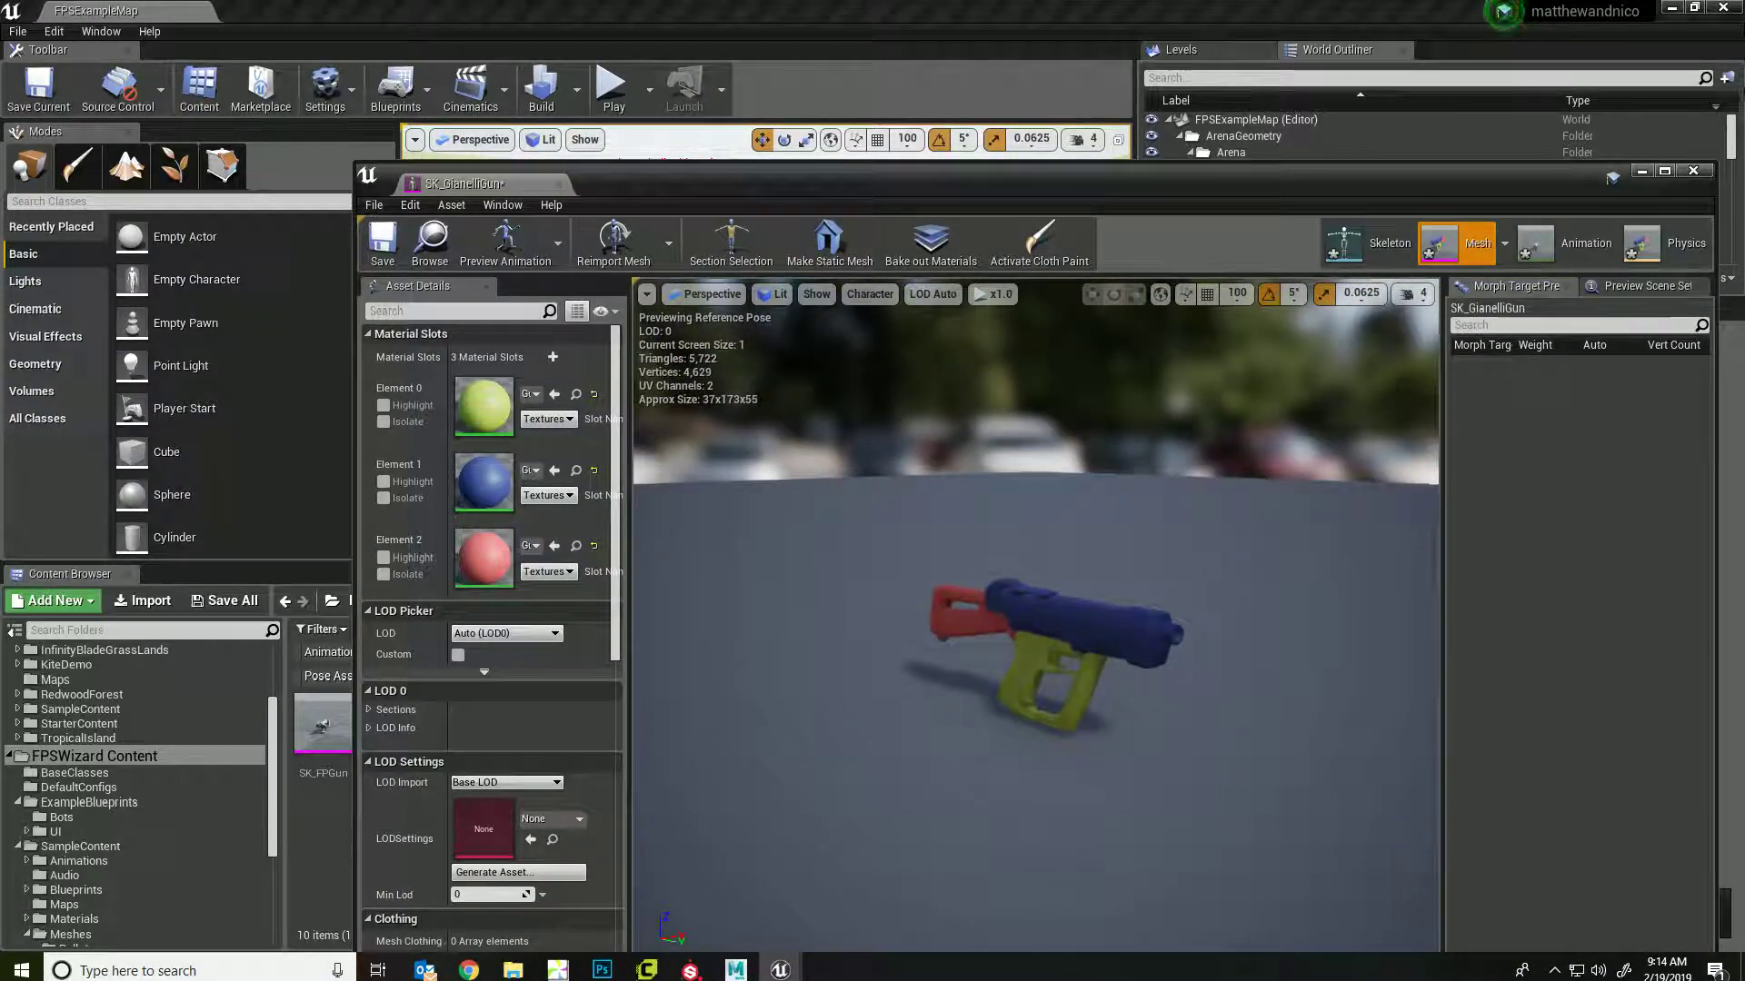
left_click(1695, 171)
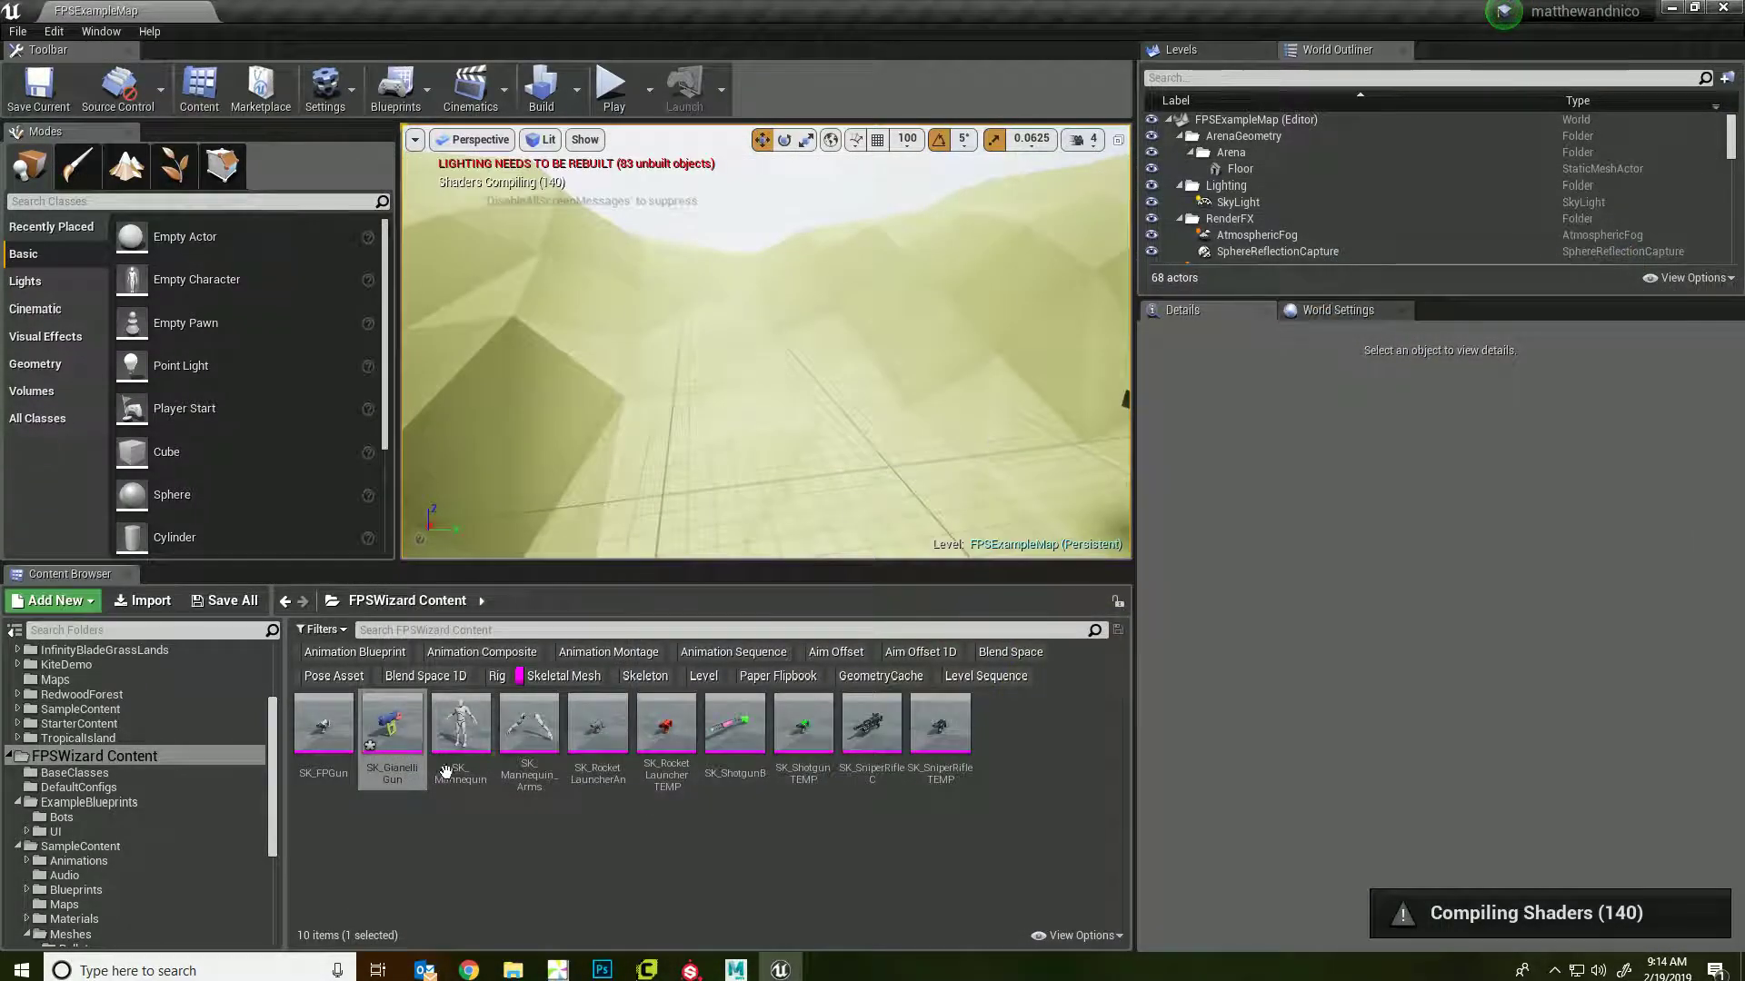
- Assign the FPSWizard version of SK_FPGun_Skeleton to the imported gun skeletal mesh
right_click(392, 727)
mouse_move(466, 238)
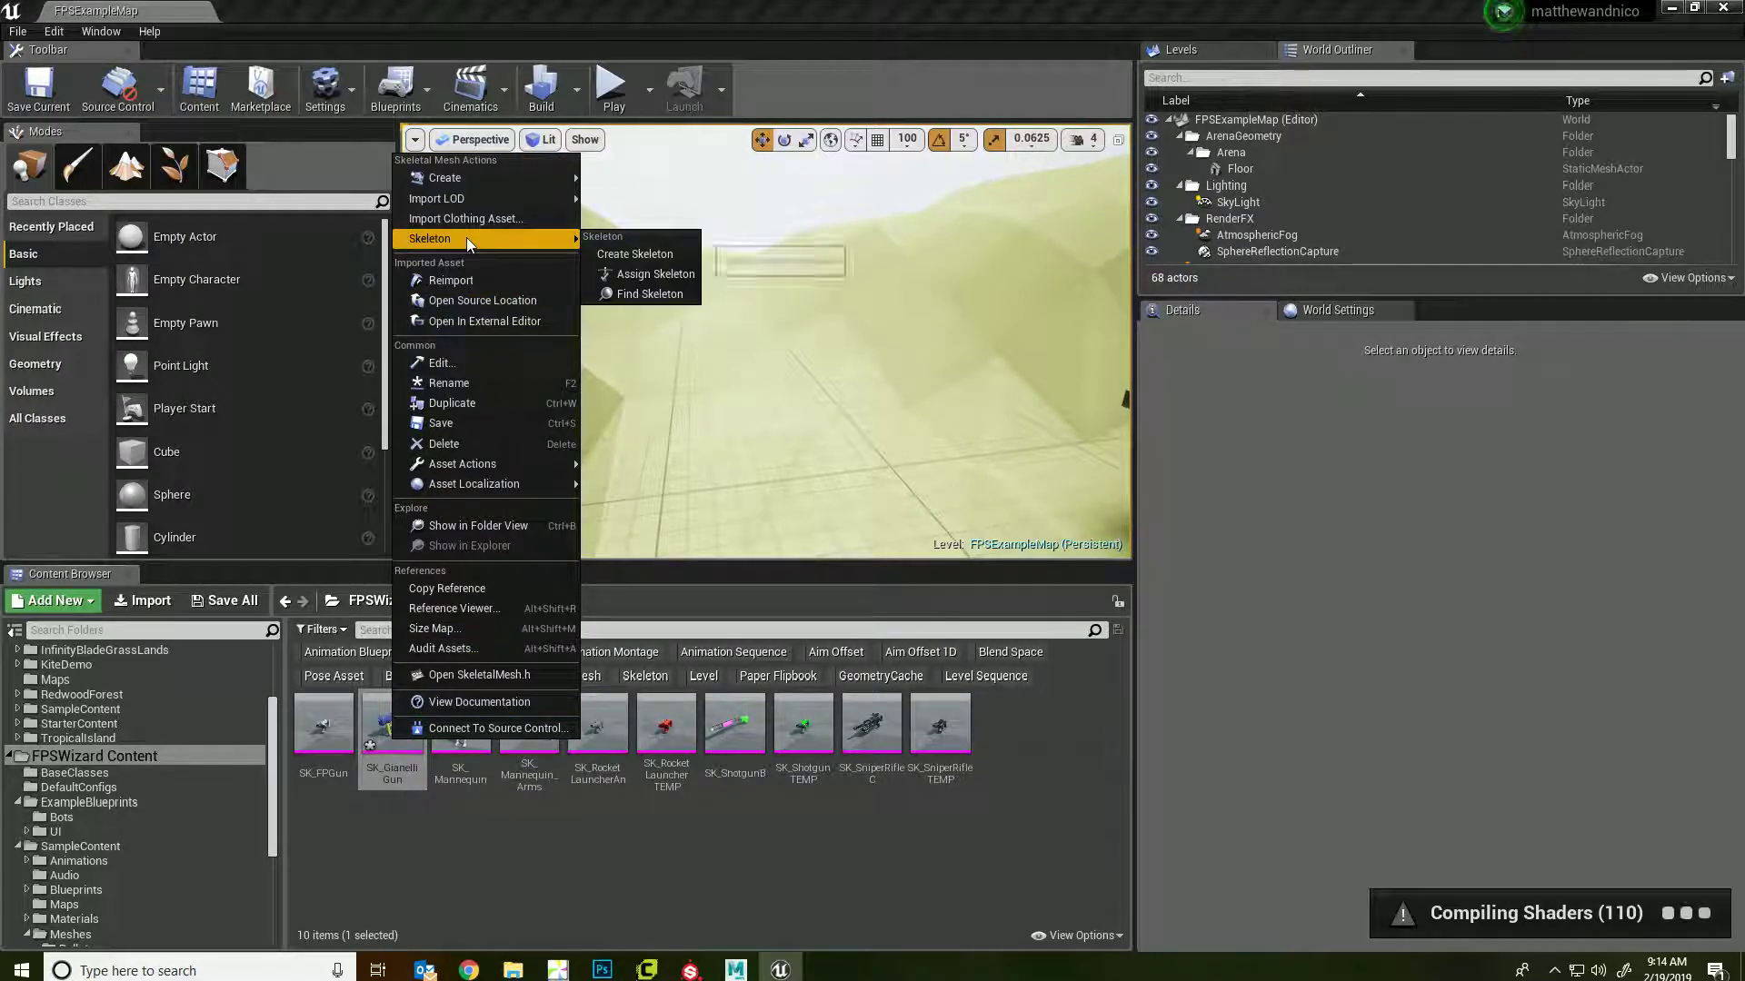
left_click(677, 274)
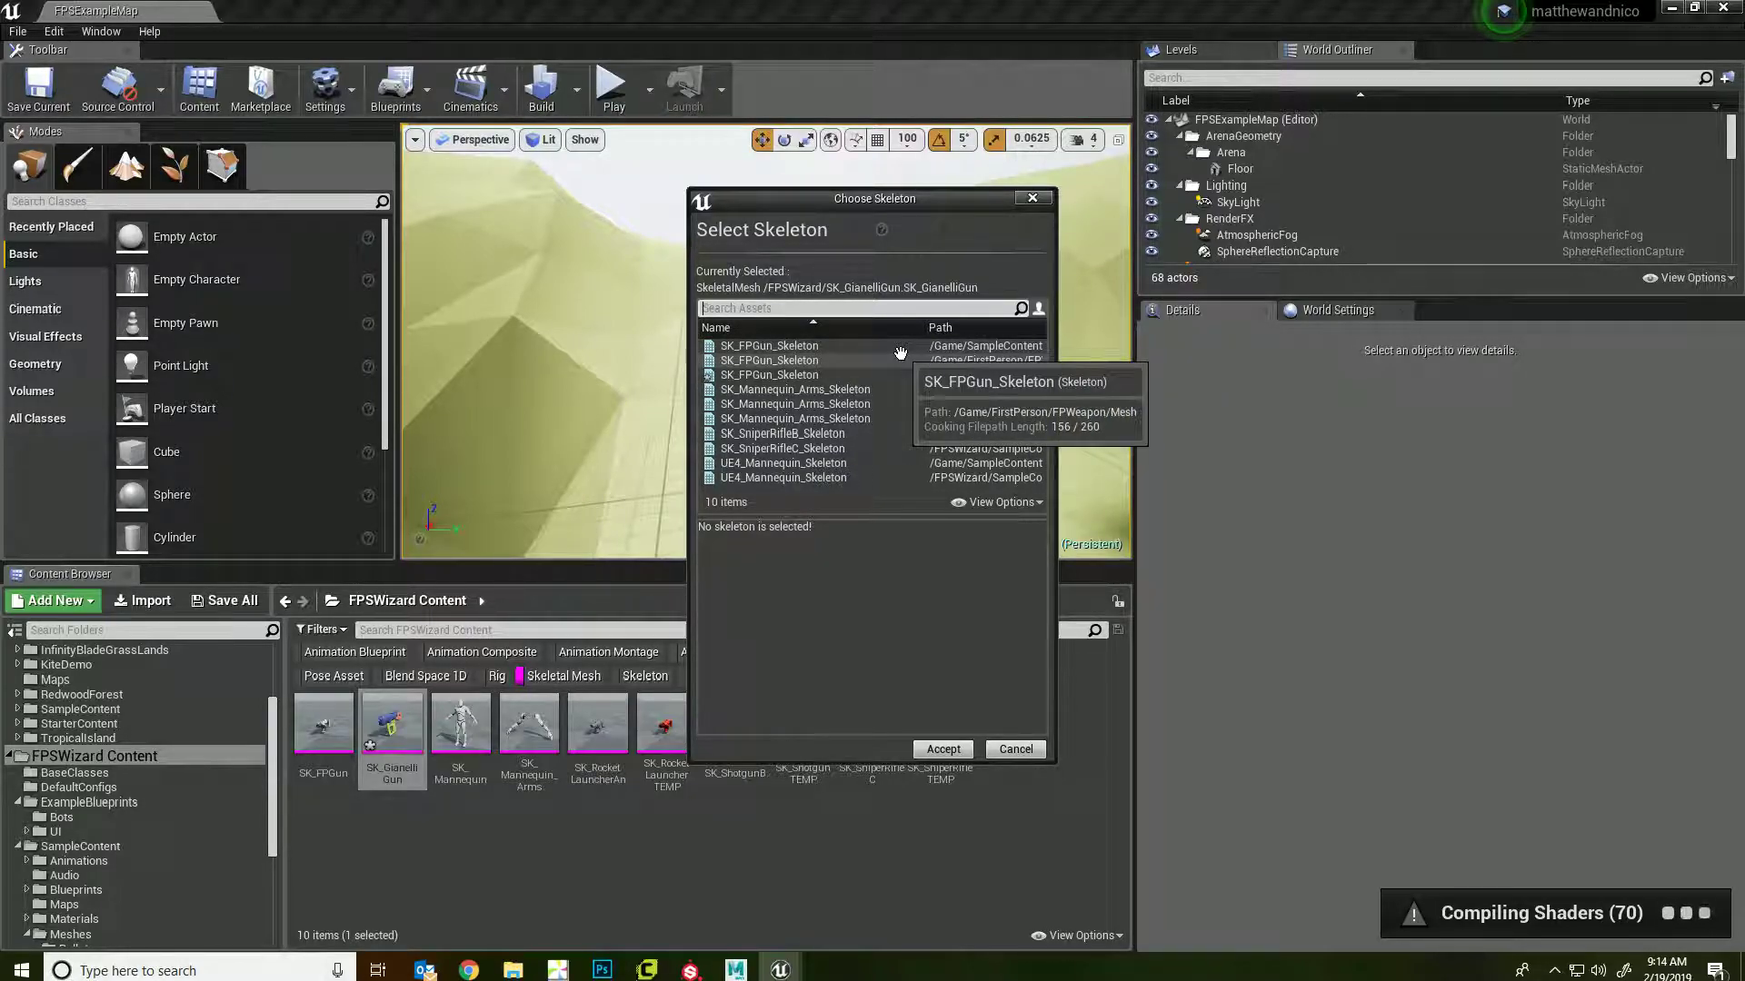
left_click(900, 373)
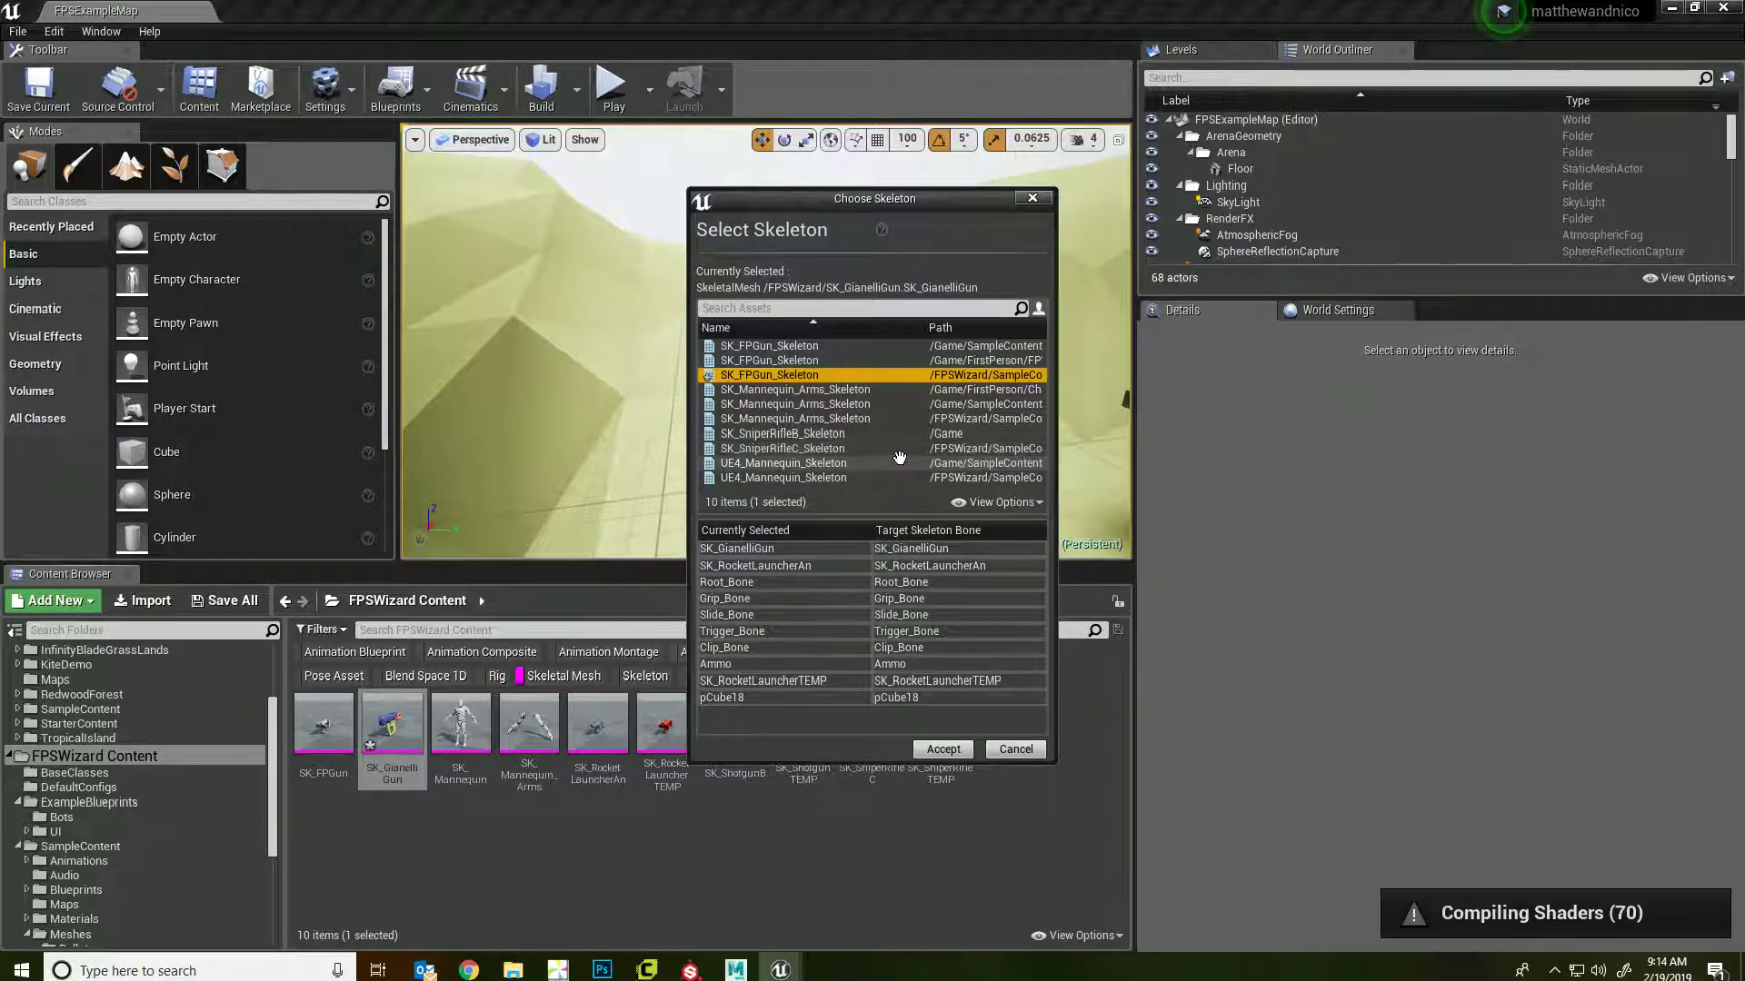
left_click(943, 751)
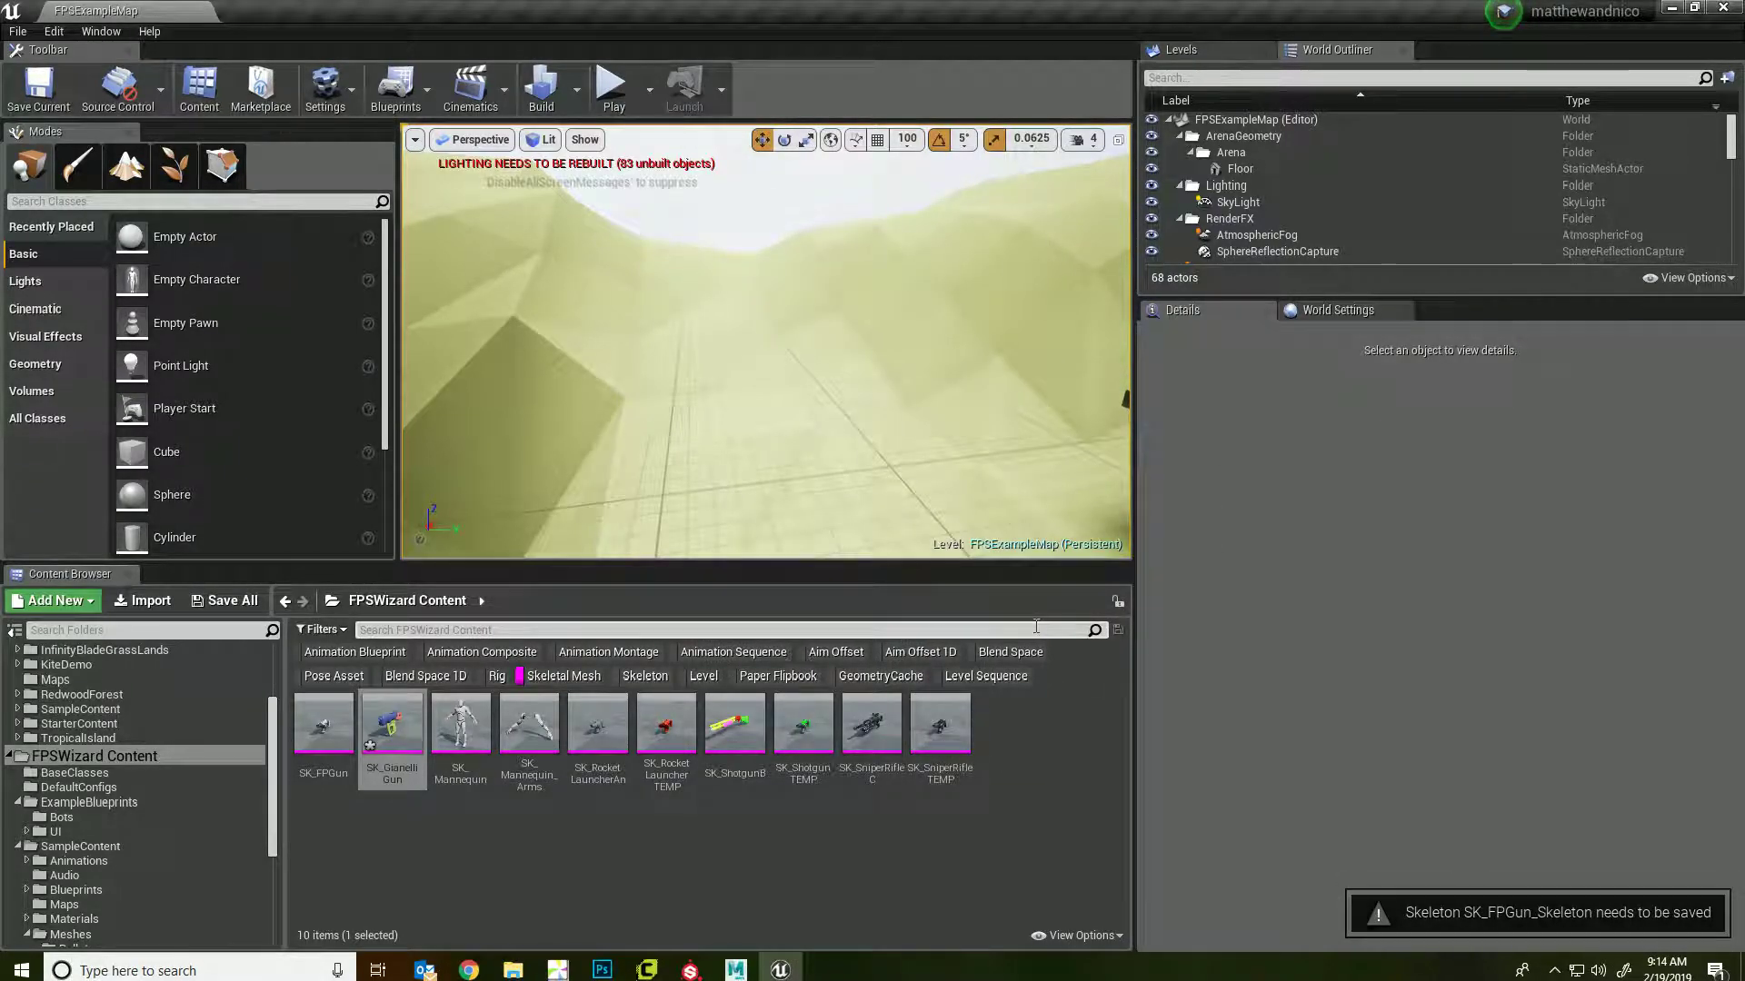
- Save the imported gun skeletal mesh asset in FPSWizard Content
right_click(393, 727)
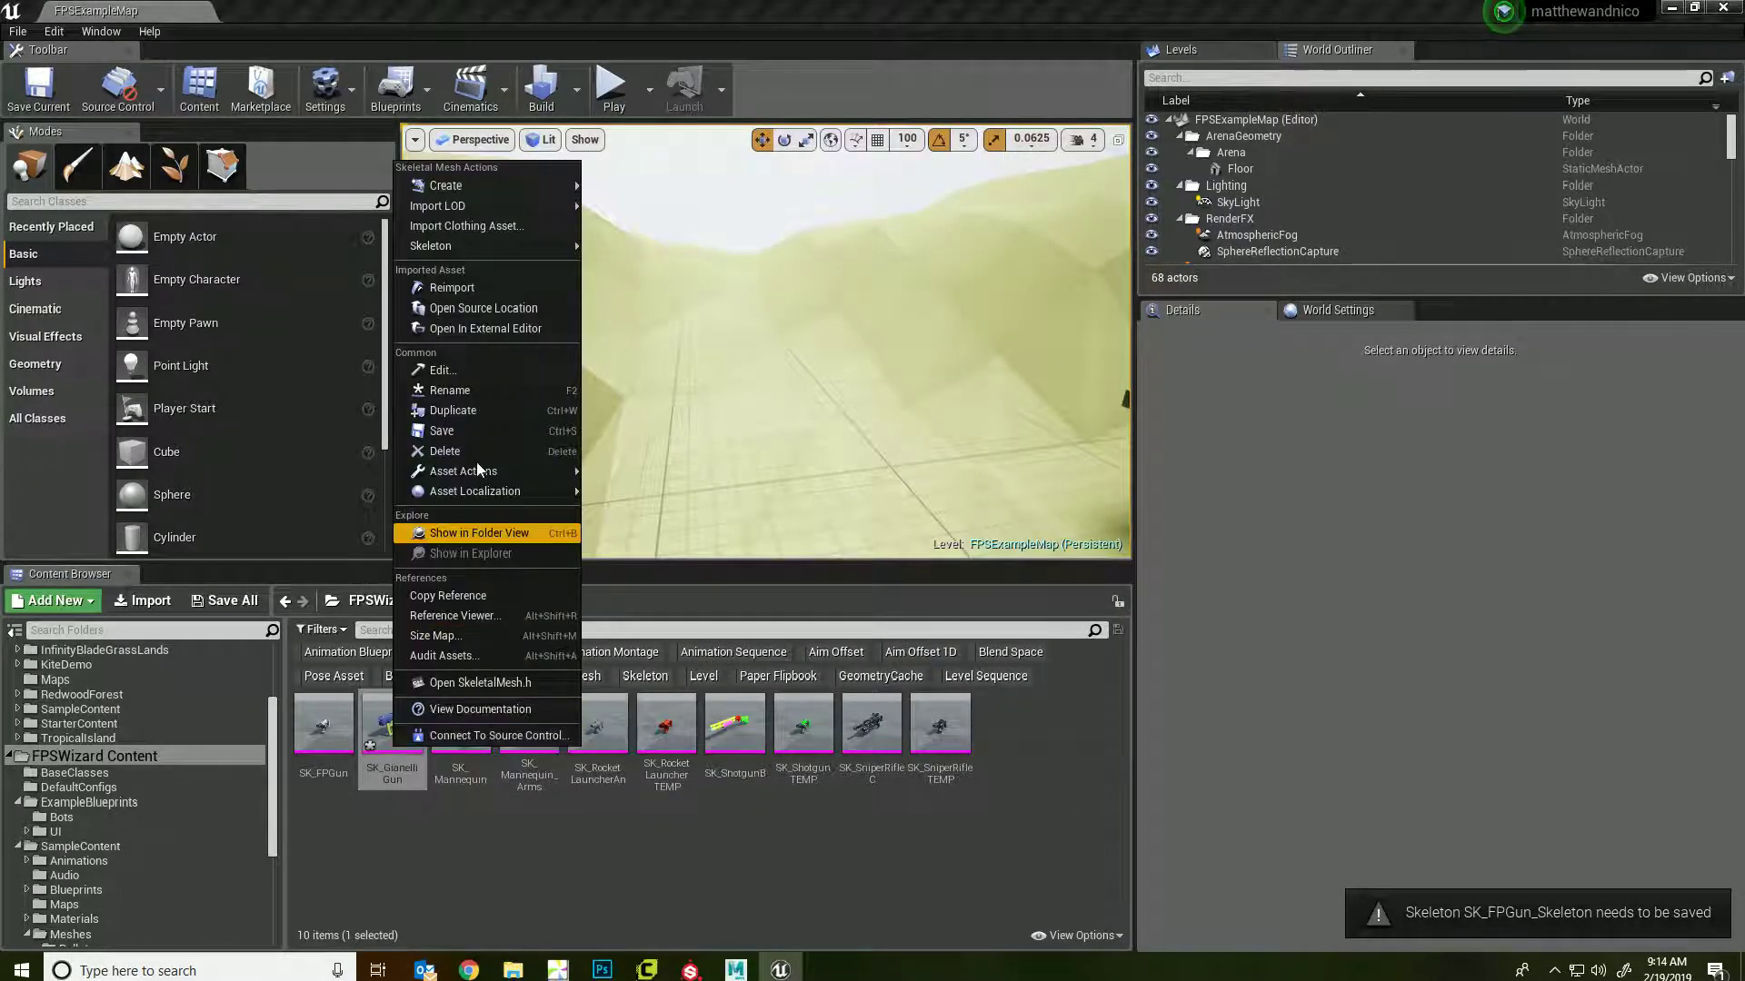
mouse_move(514, 247)
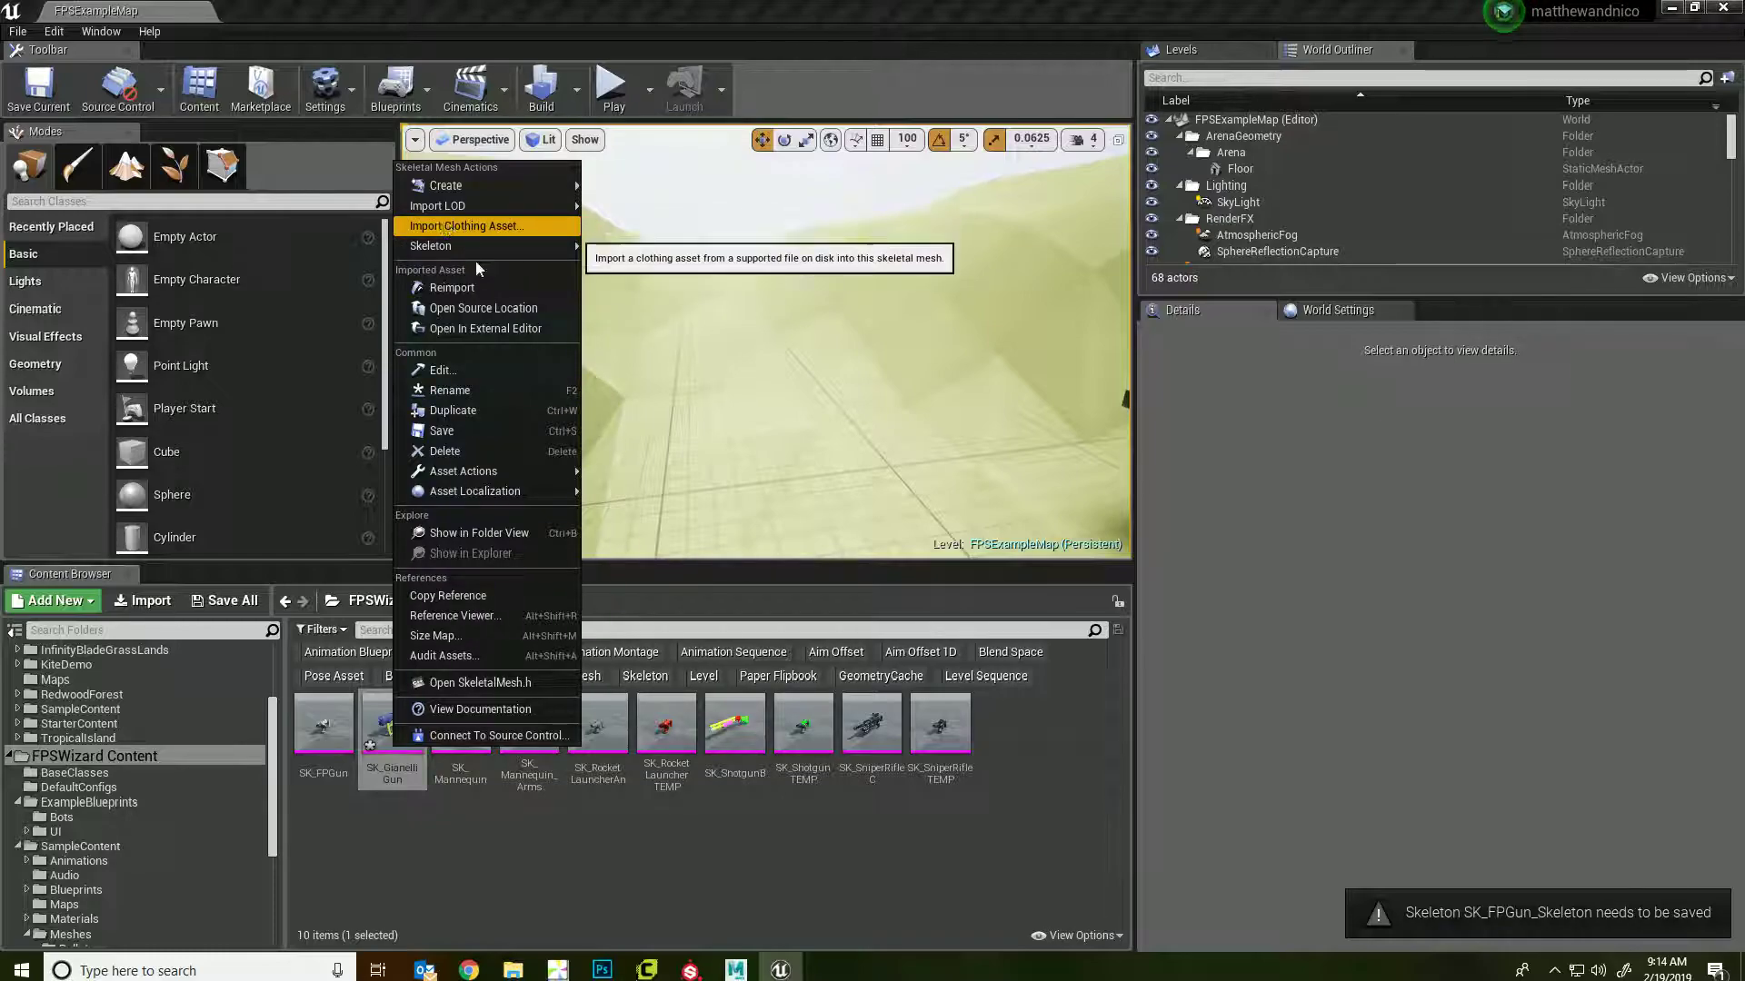
left_click(488, 432)
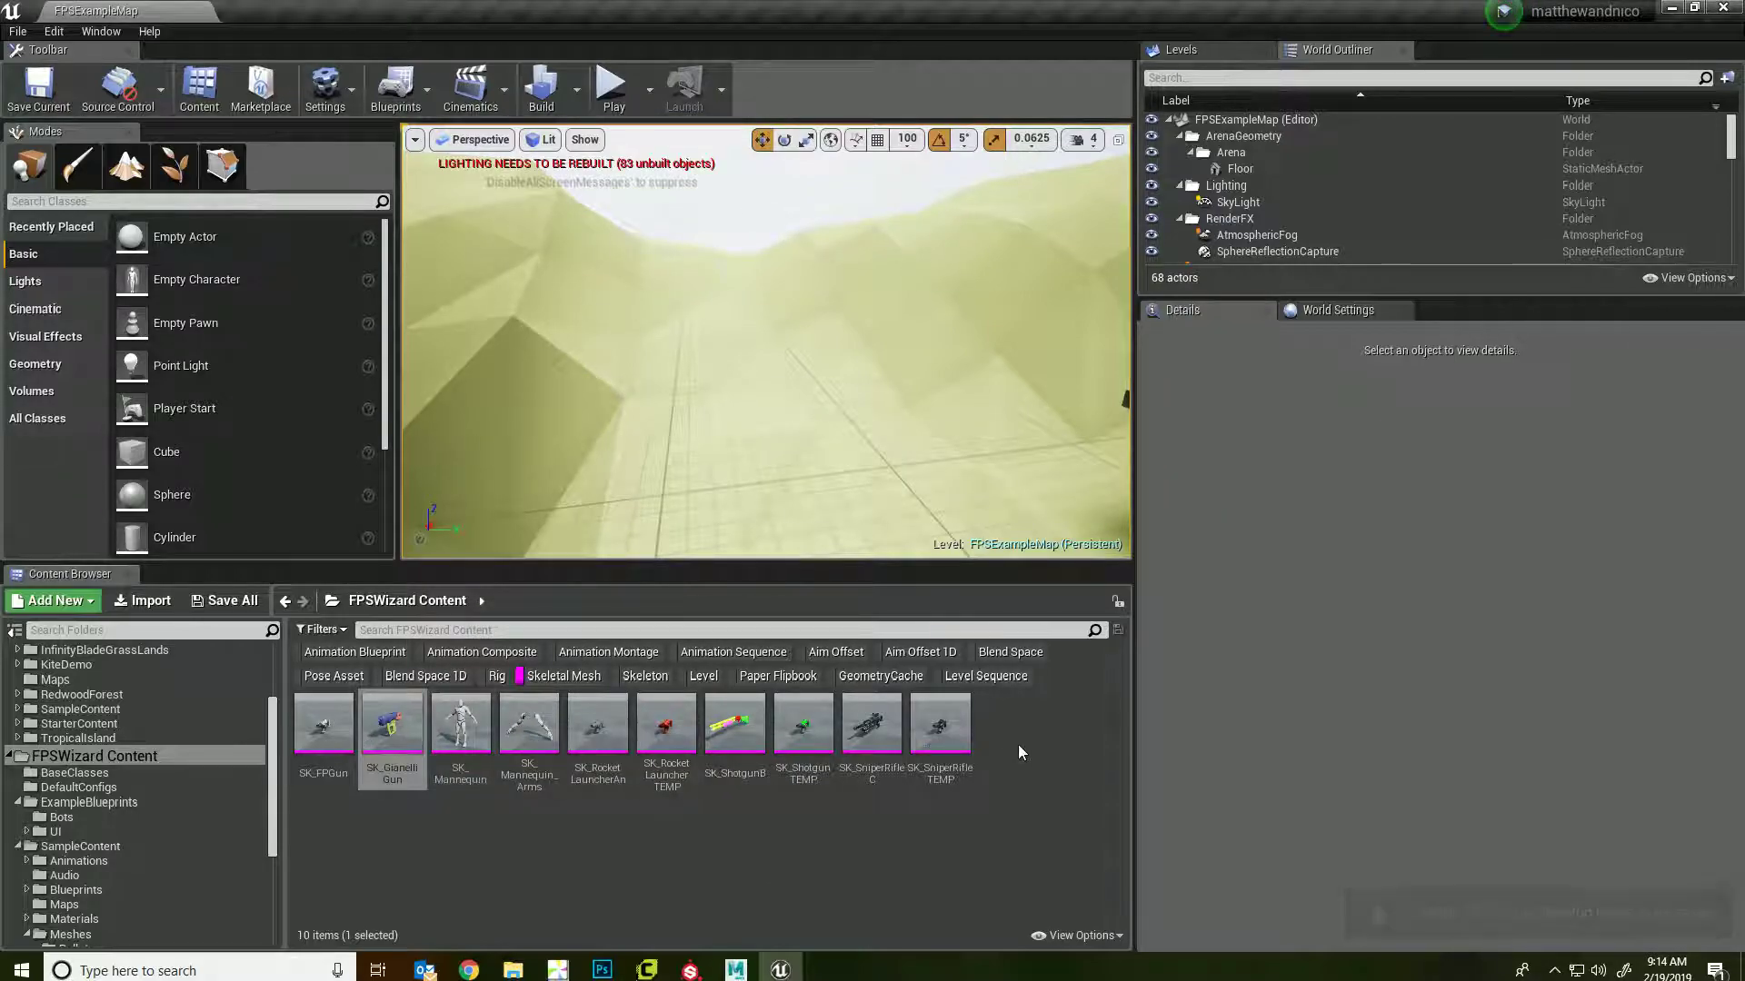
- Place the imported gun skeletal mesh in the level and raise it above the ground to a Z location of about 205.5
left_click_drag(393, 726, 743, 523)
key("w")
left_click_drag(845, 401, 848, 268)
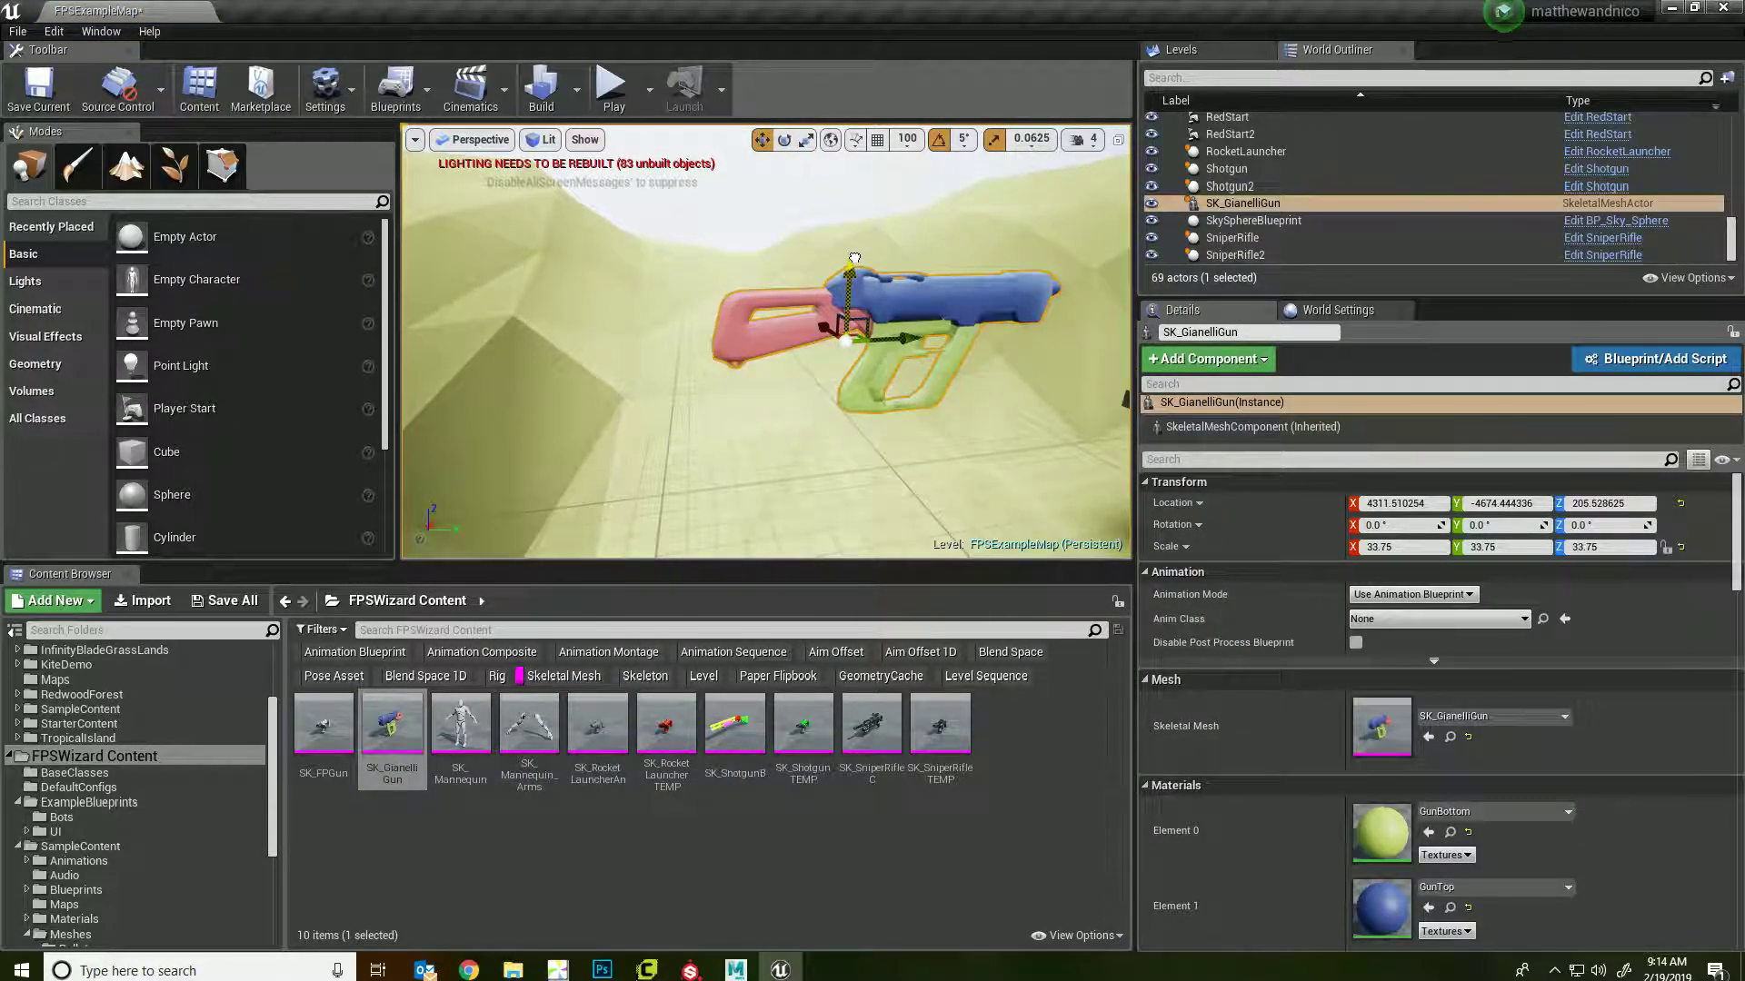
- Open the placed gun's skeletal mesh for editing and move its editor window aside to uncover the Content Browser
scroll(1307, 771, "down", 2)
scroll(1303, 831, "down", 2)
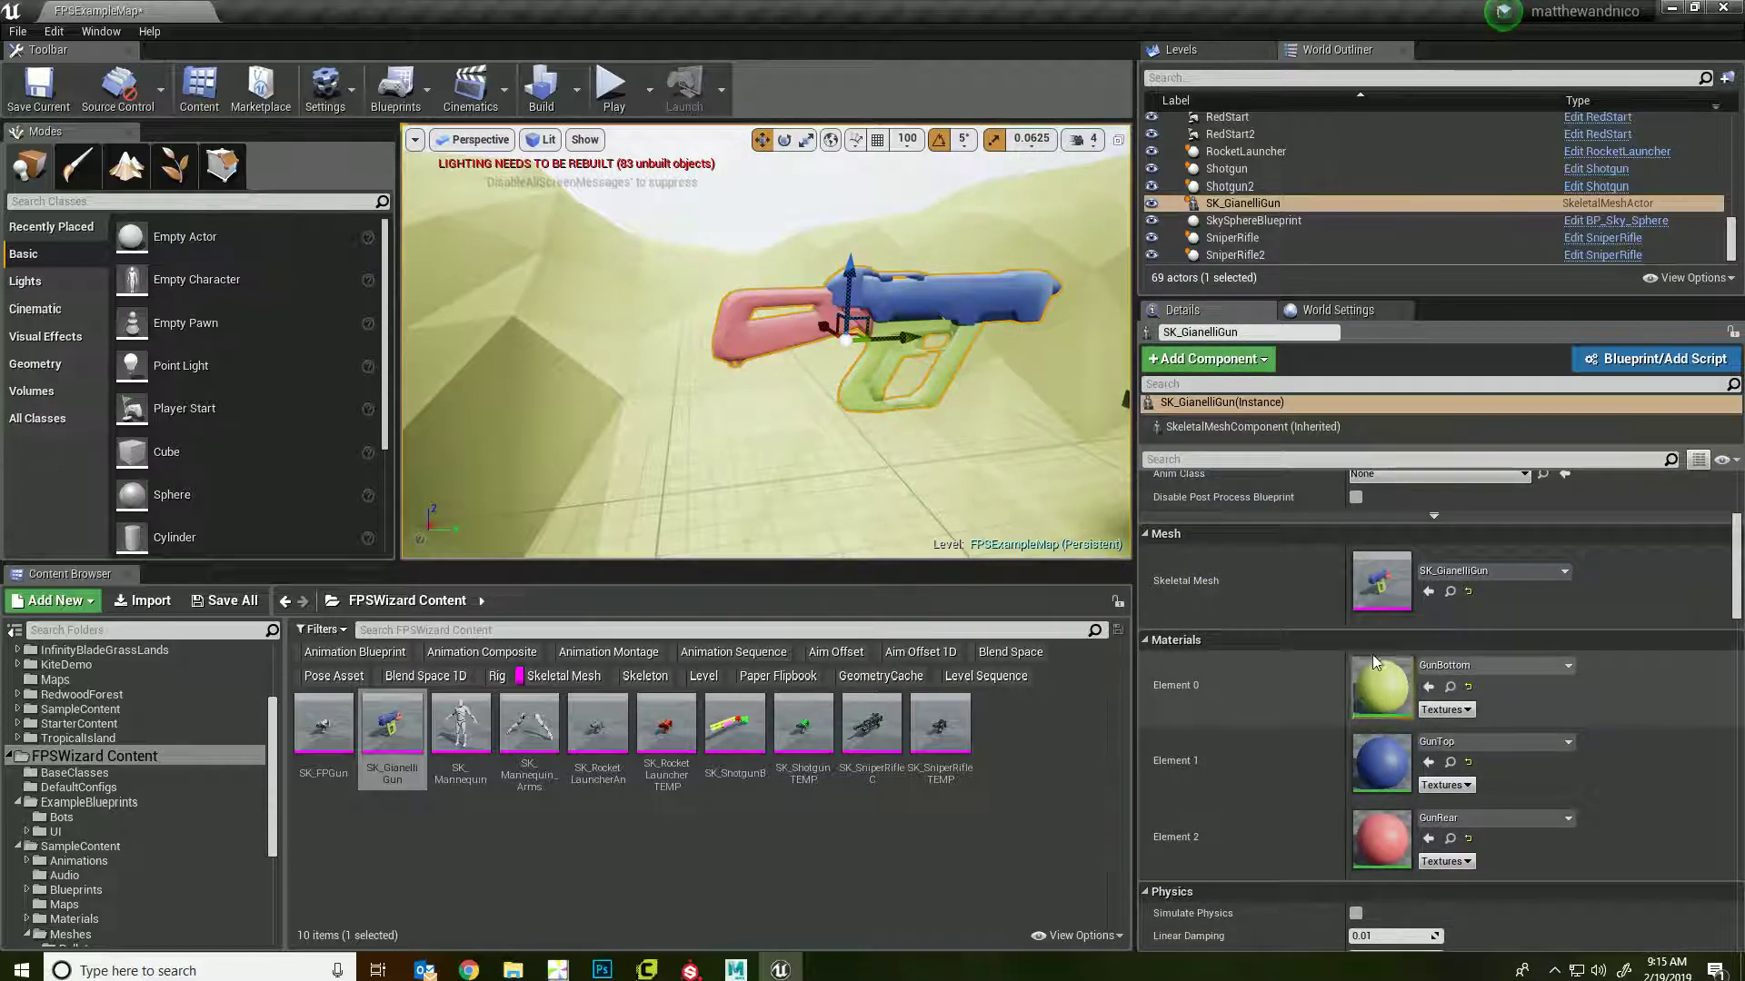
double_click(1380, 581)
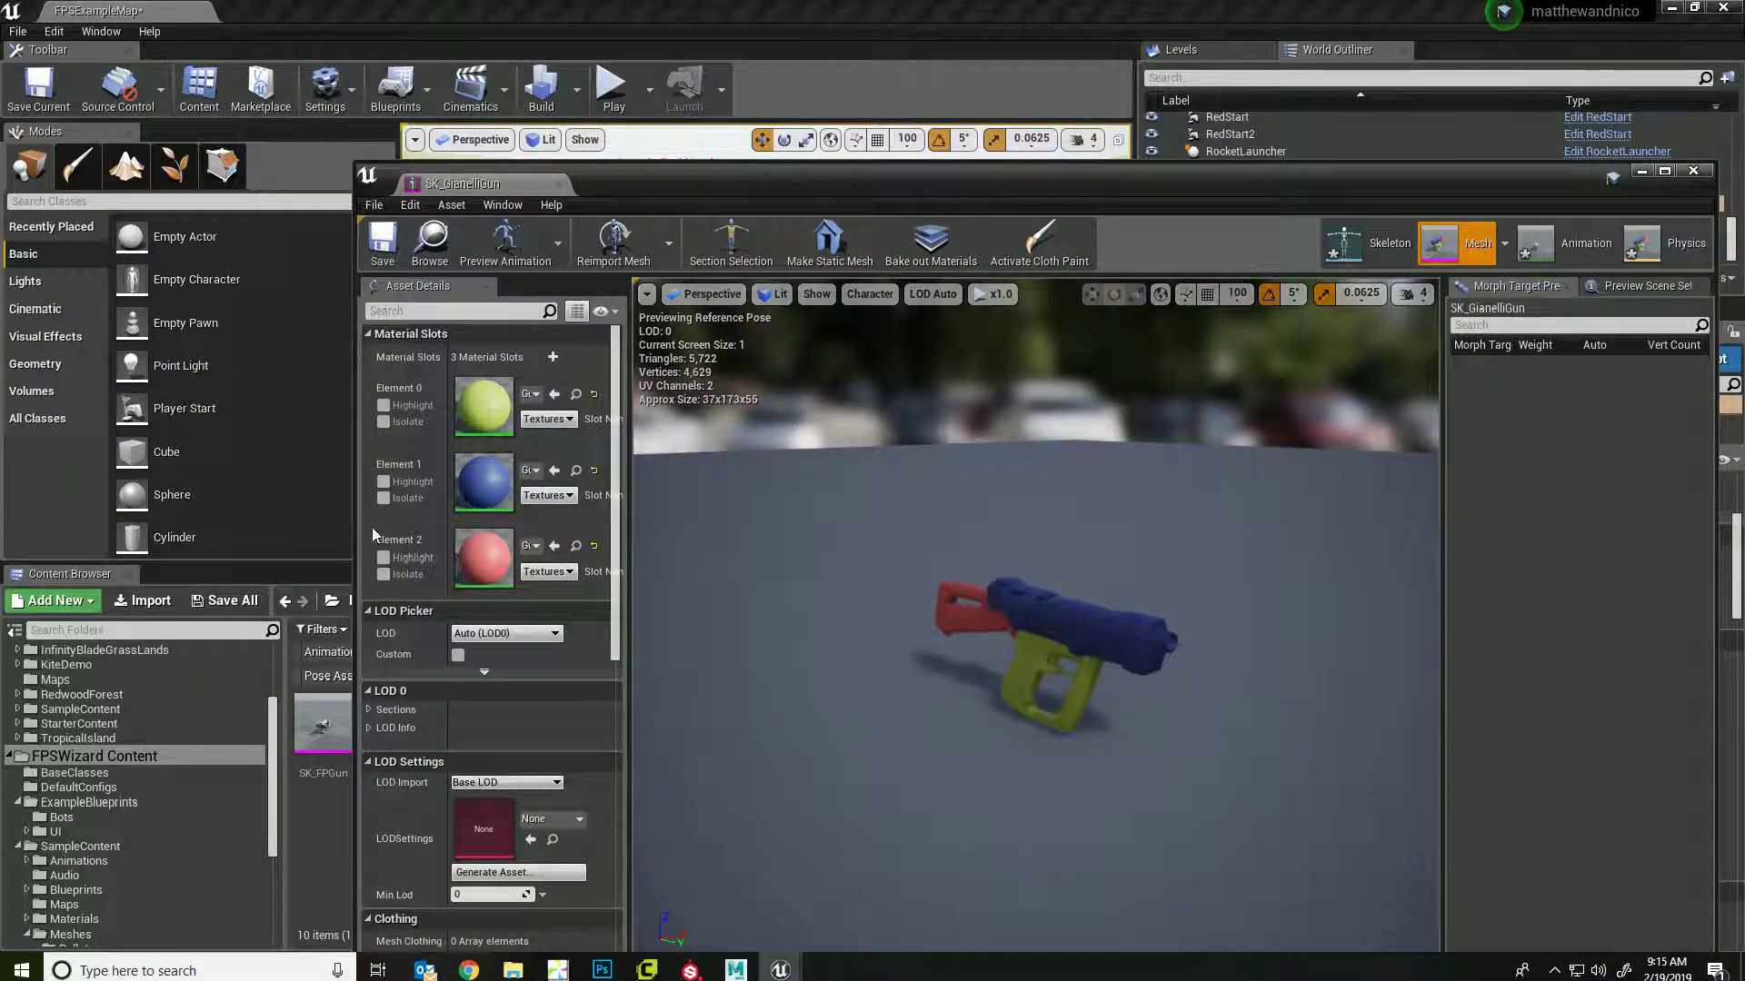
left_click_drag(696, 181, 1344, 207)
- Create a folder named Textures in the root Content folder and turn off the Skeletal Mesh filter
scroll(77, 734, "up", 3)
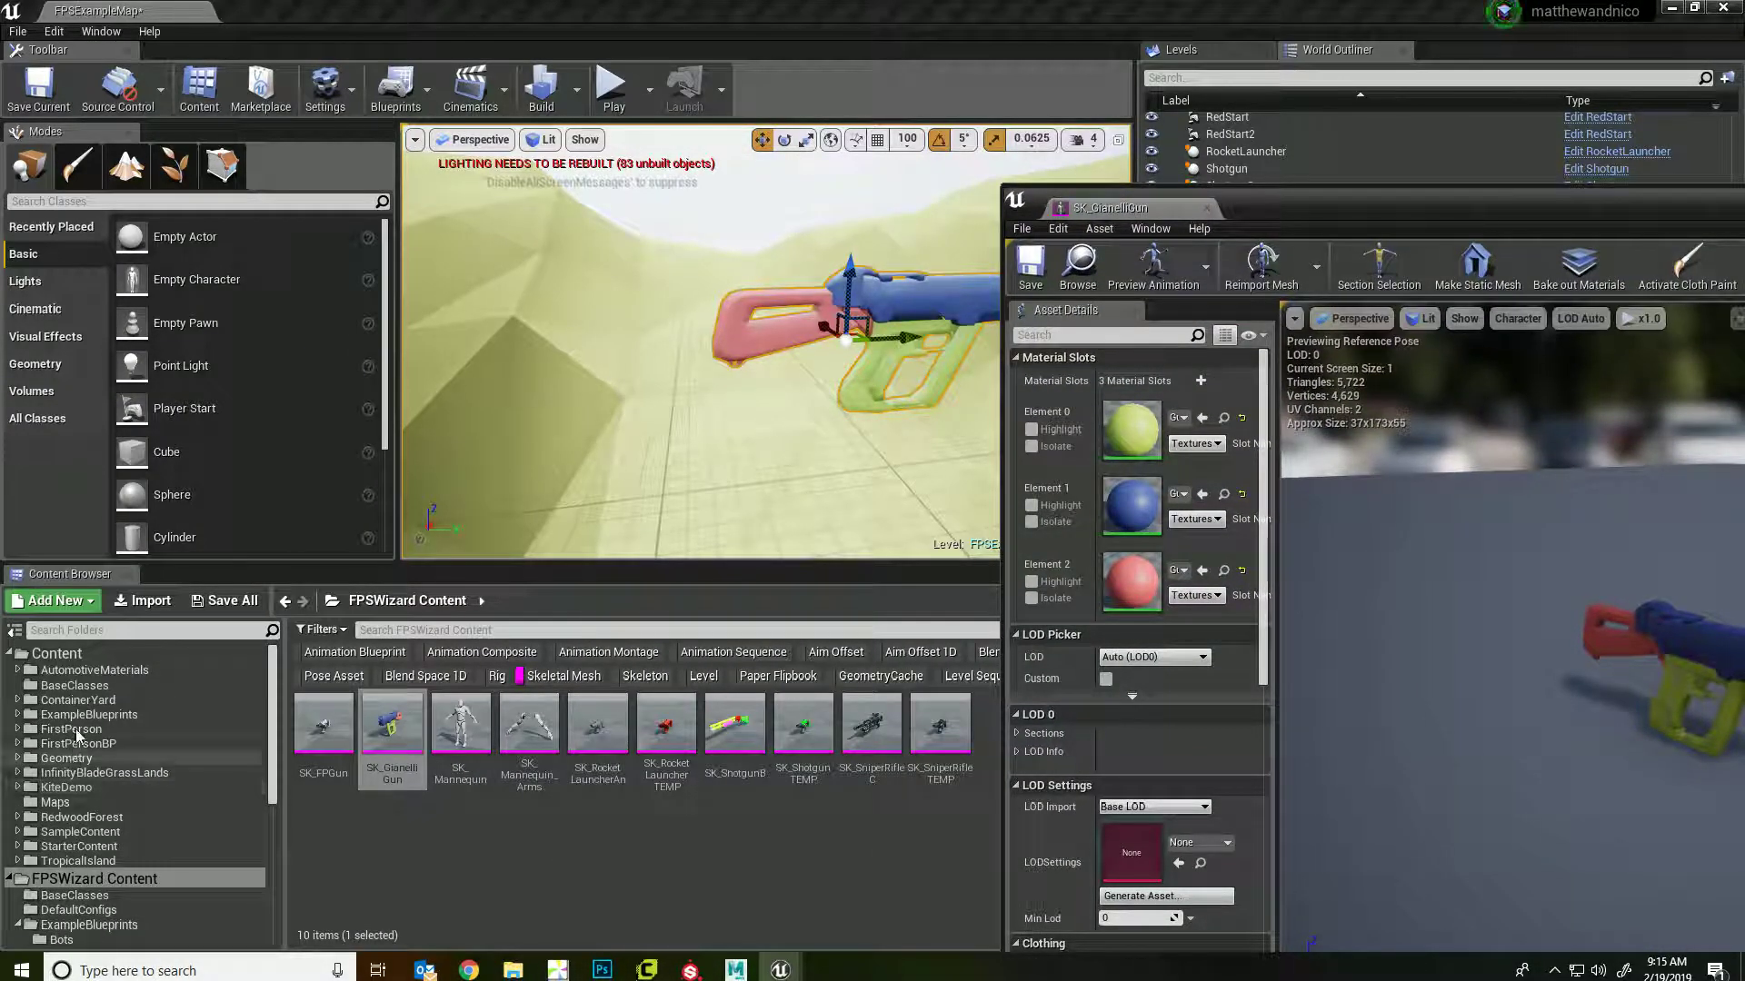
left_click(56, 653)
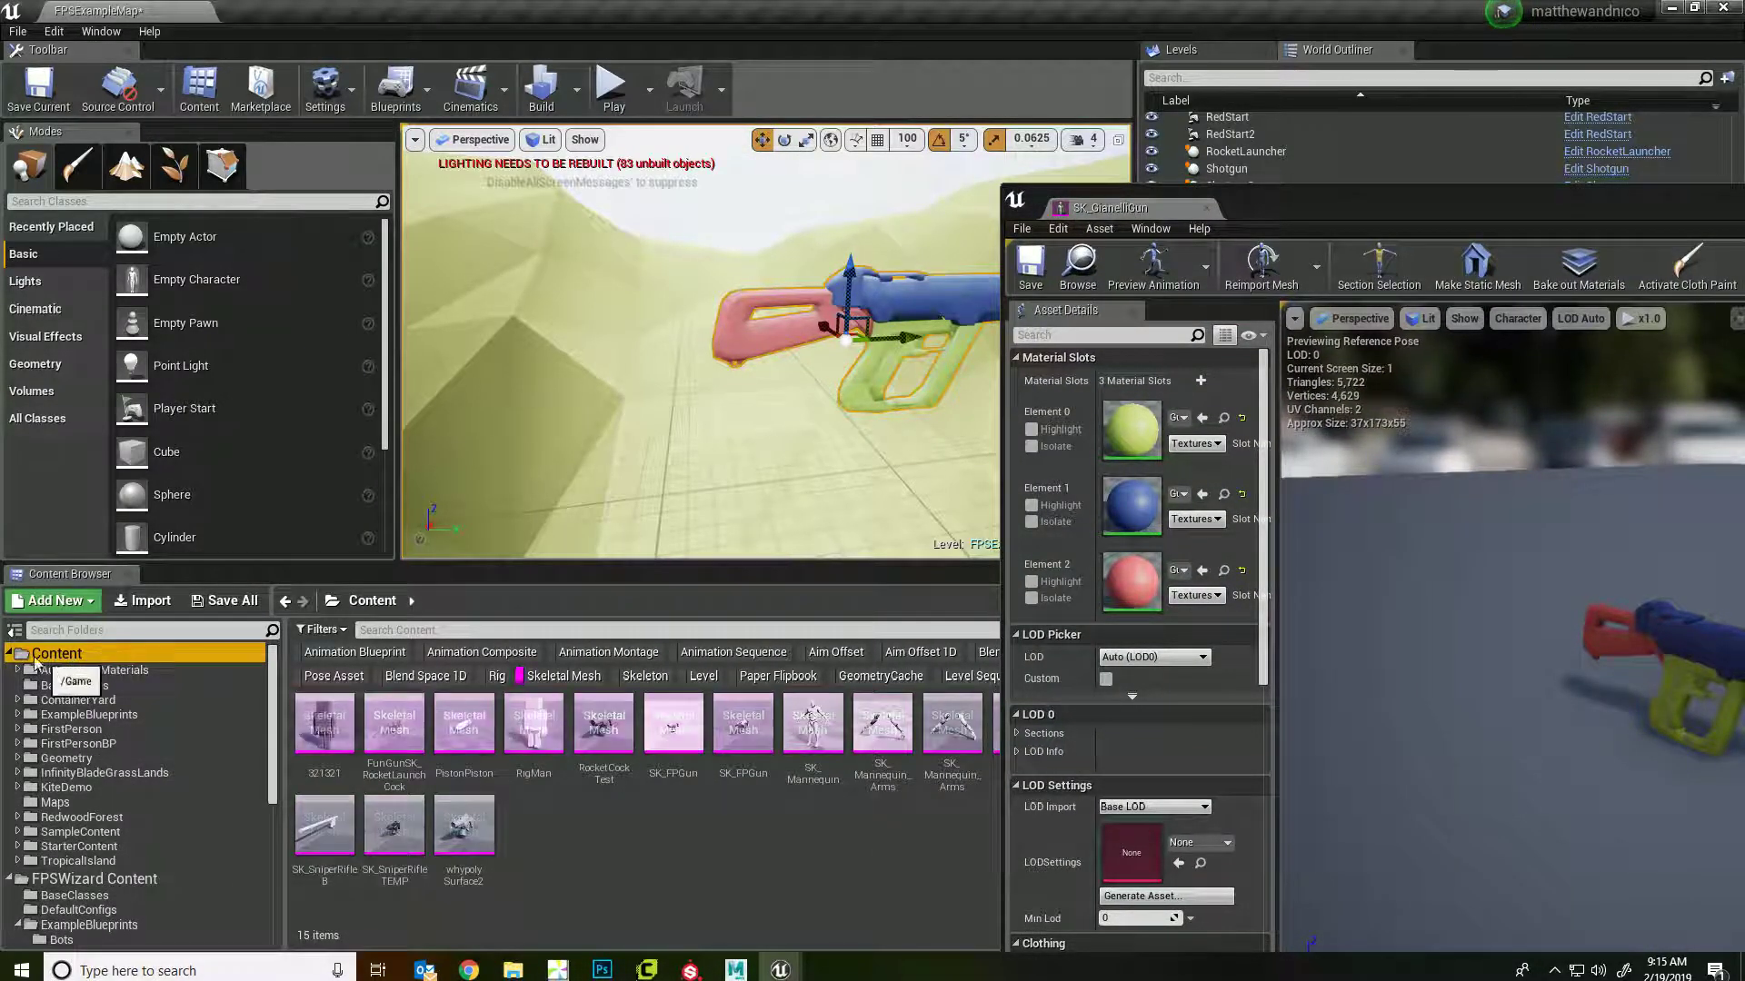
right_click(626, 846)
left_click(683, 331)
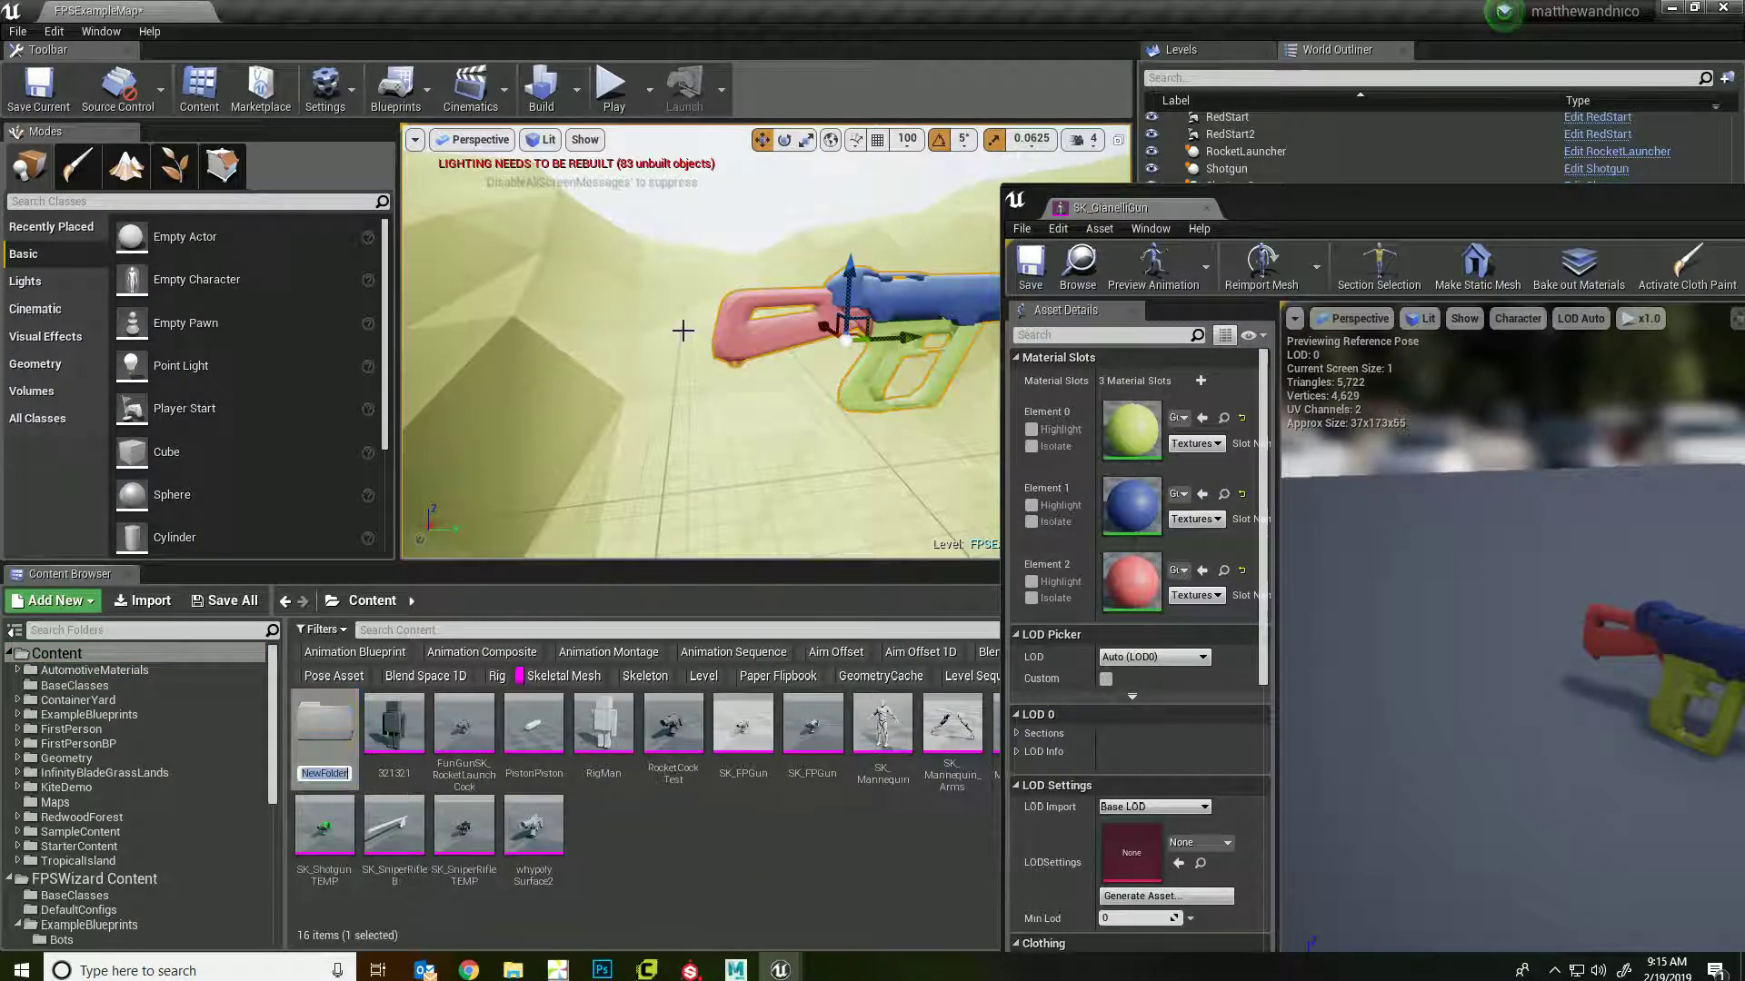
type("Tex")
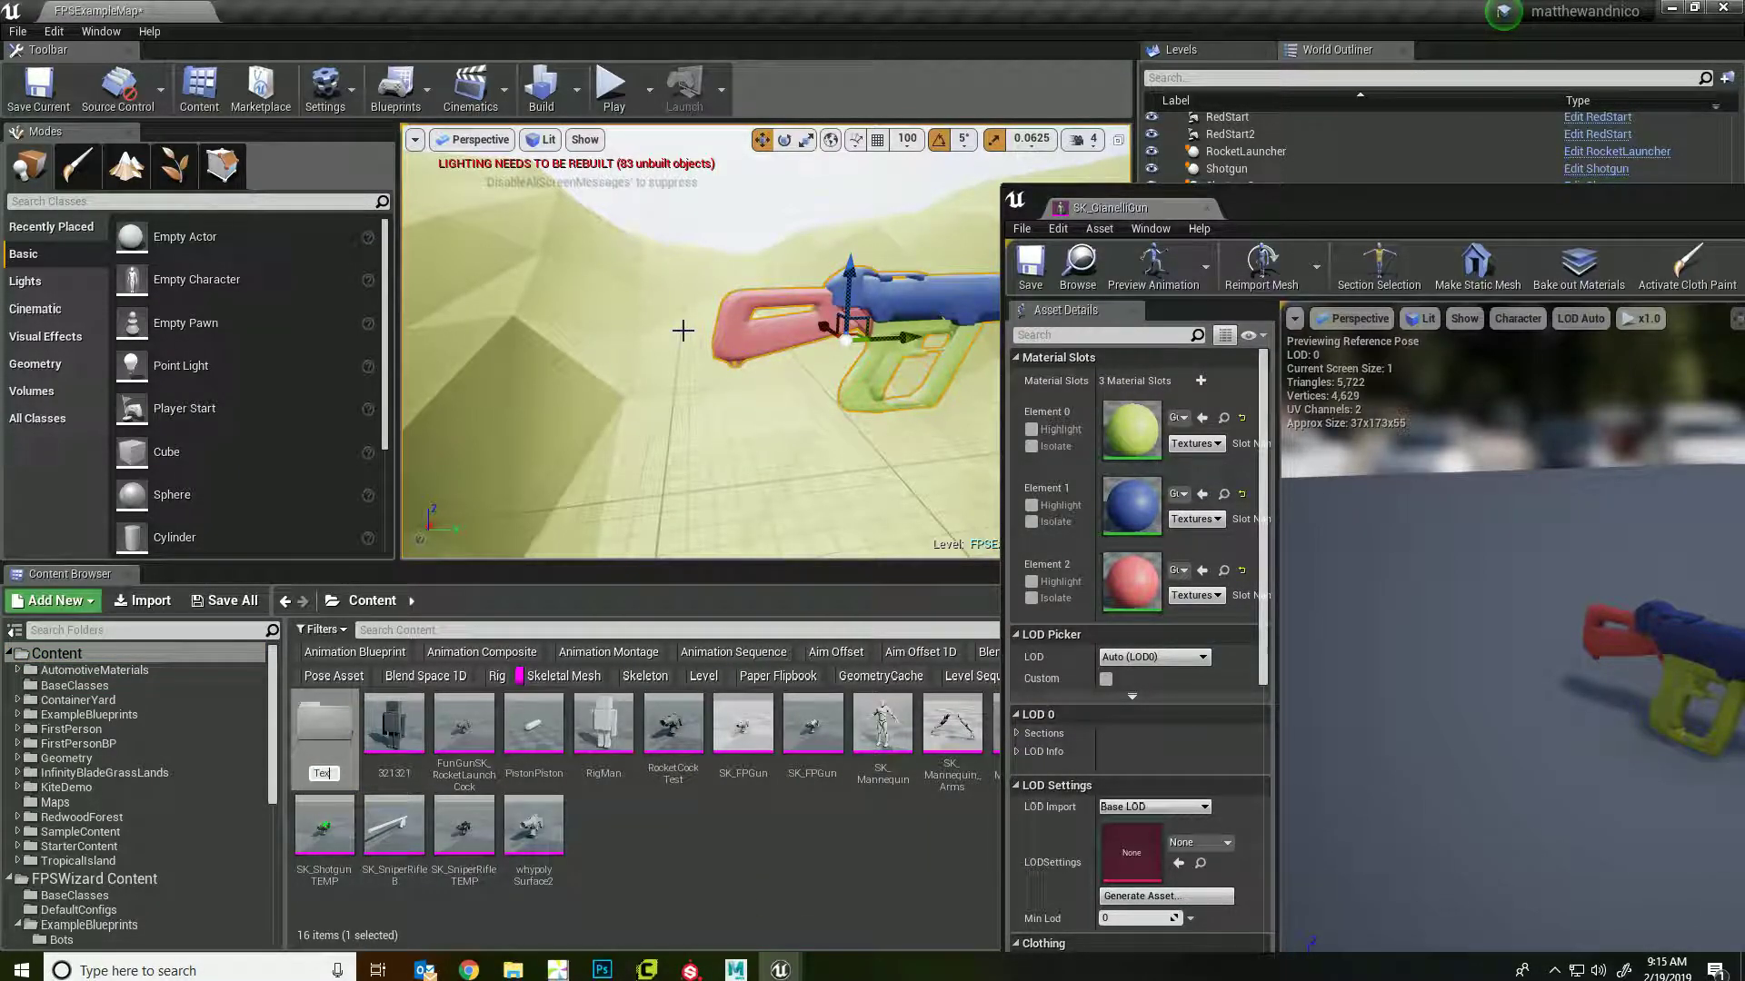
left_click(735, 870)
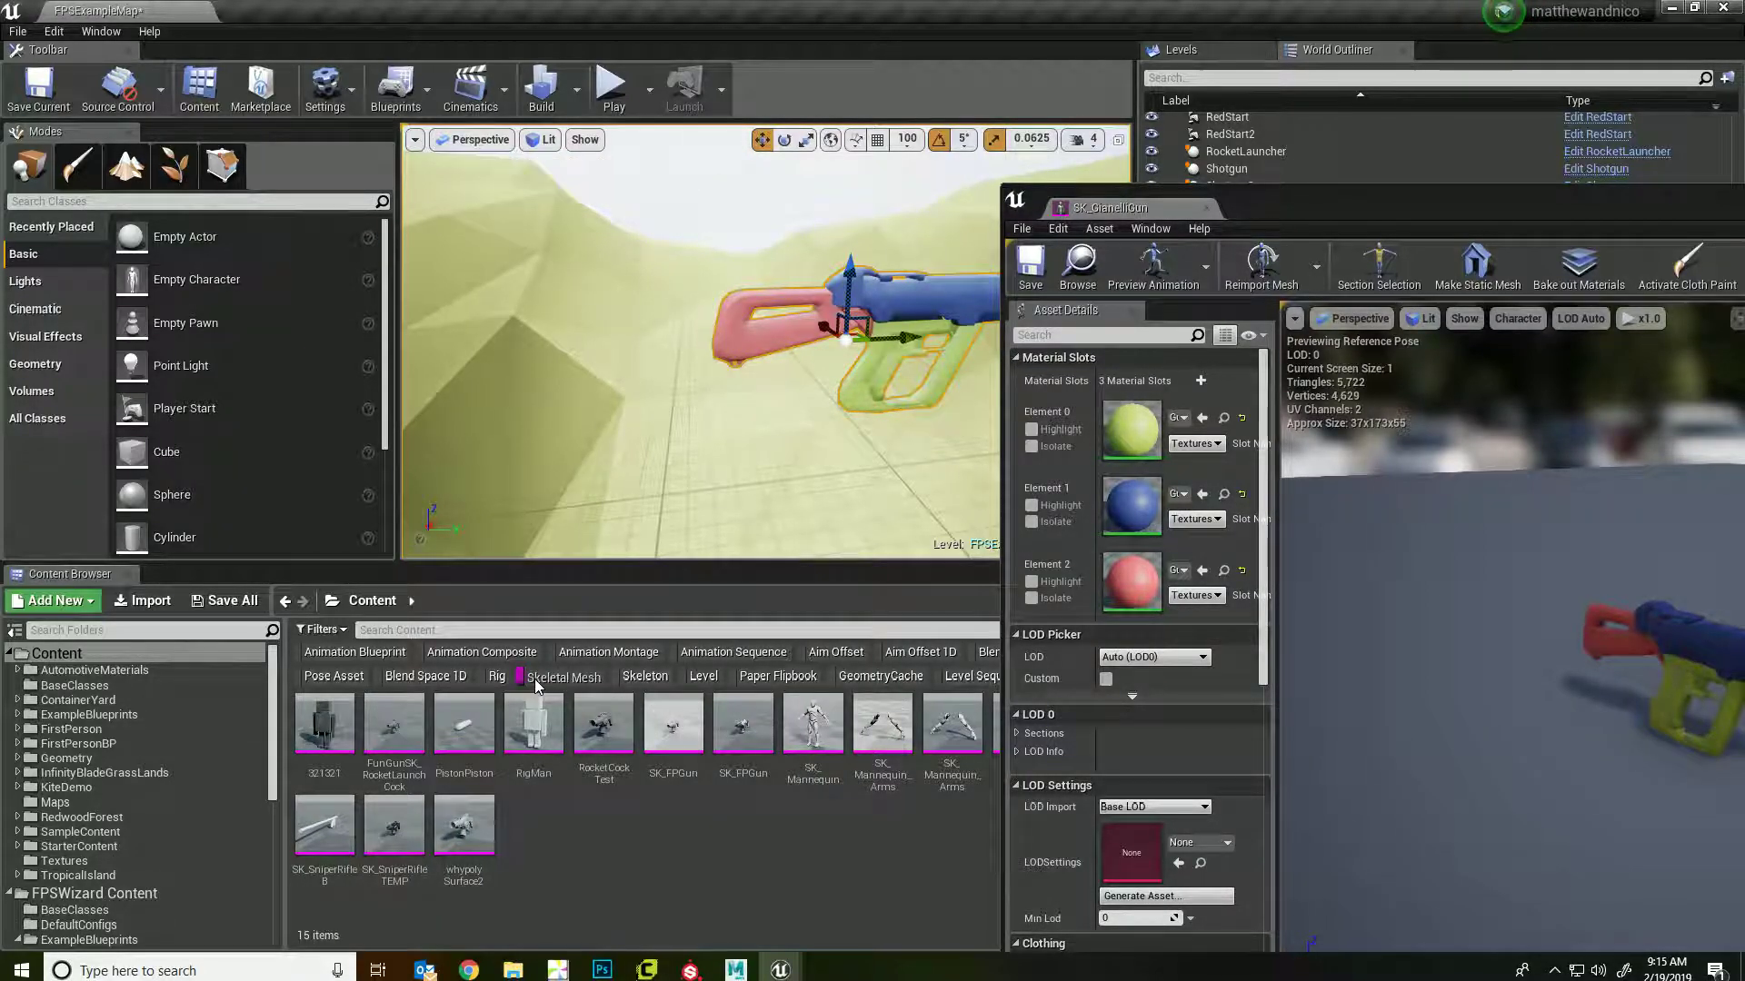
left_click(562, 676)
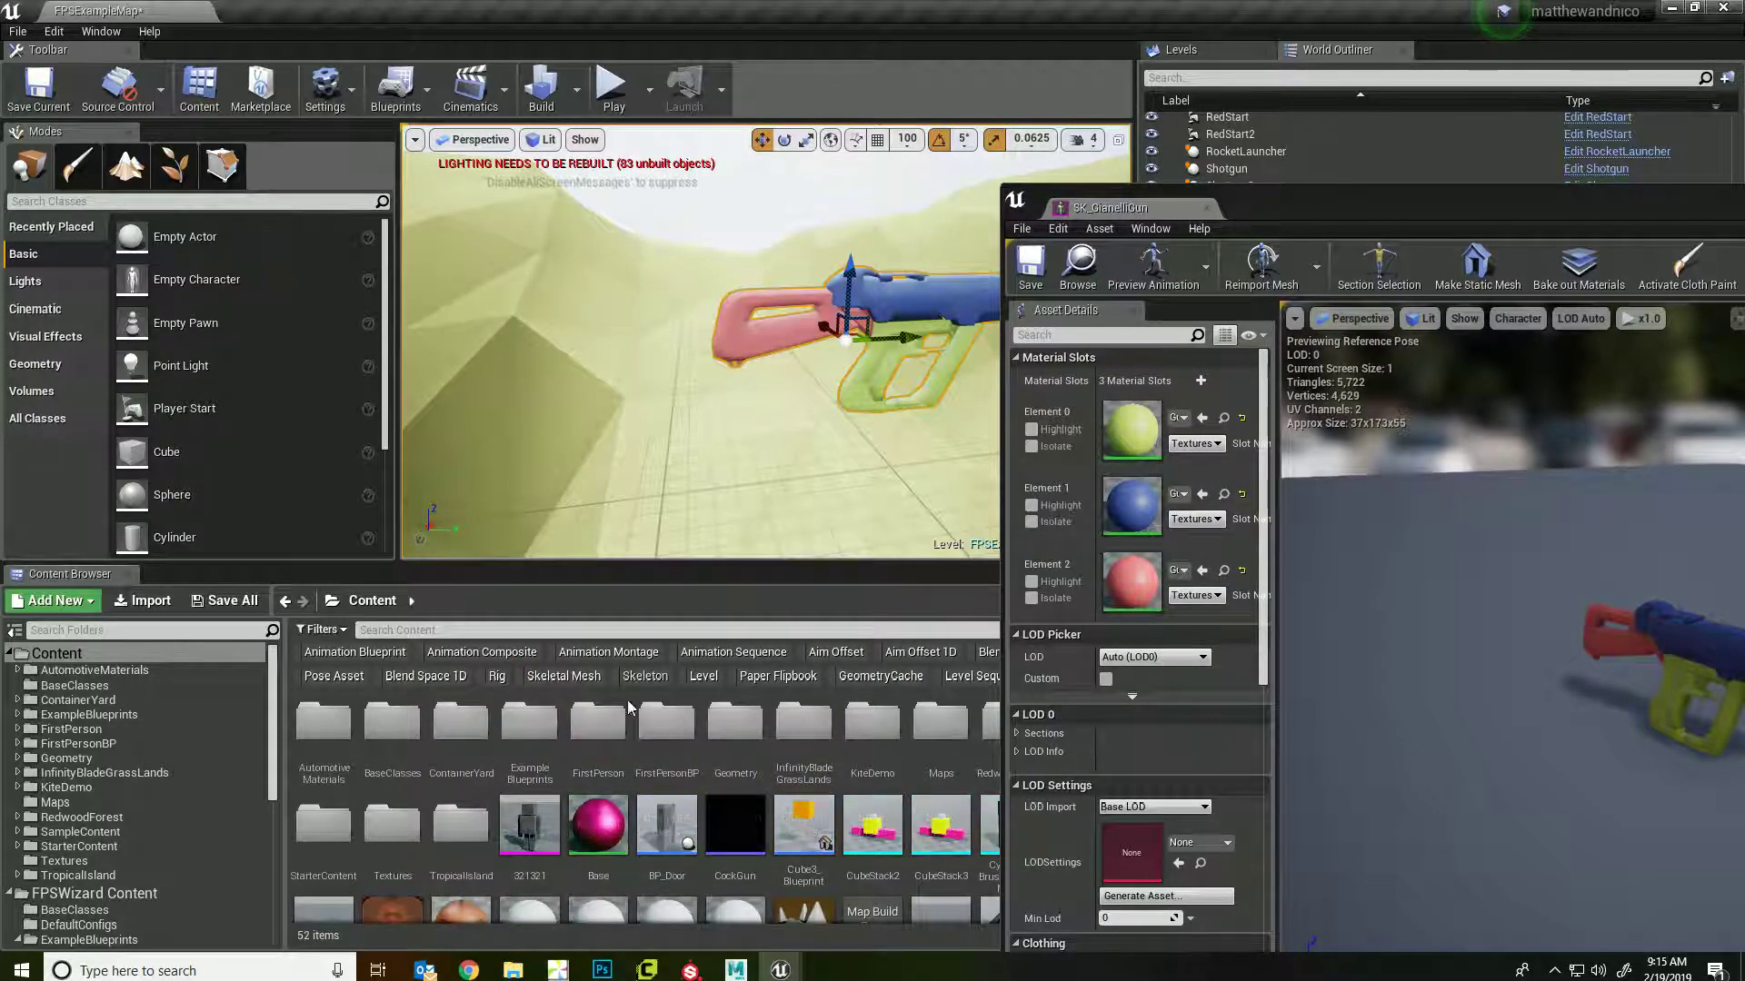
- Open the Textures folder, then switch to File Explorer and browse to Desktop > Modeling > GunModel > textures
double_click(391, 823)
left_click(513, 969)
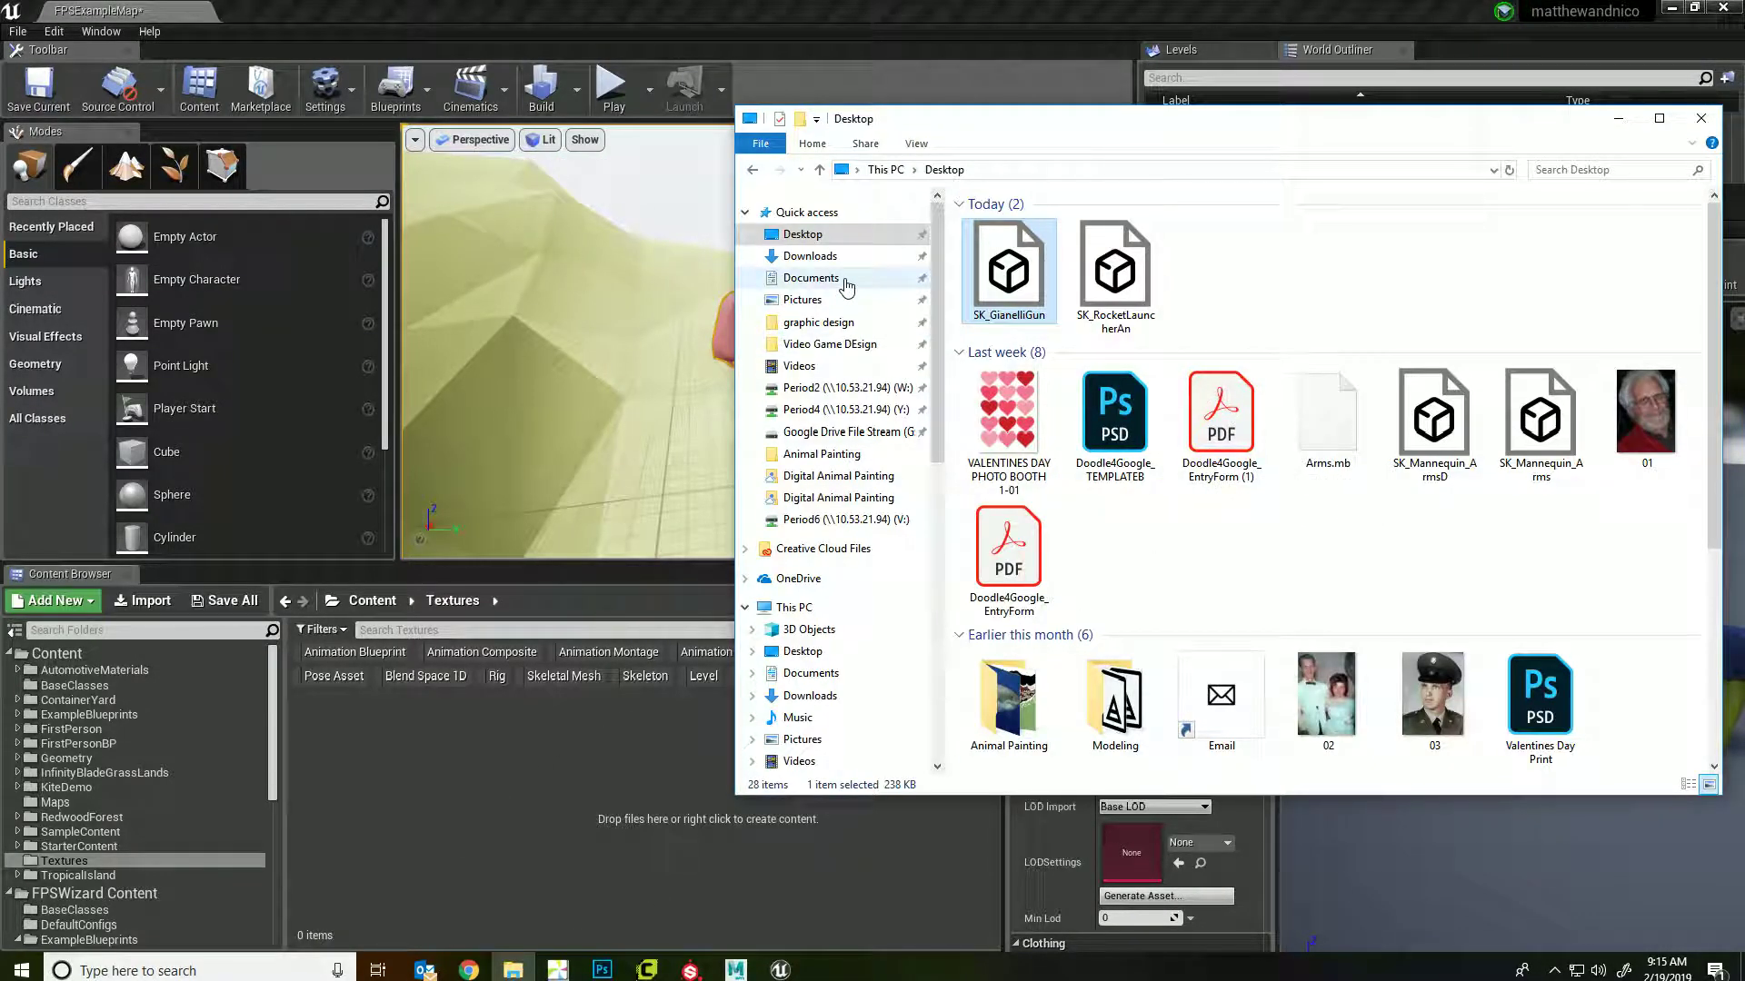
left_click(823, 238)
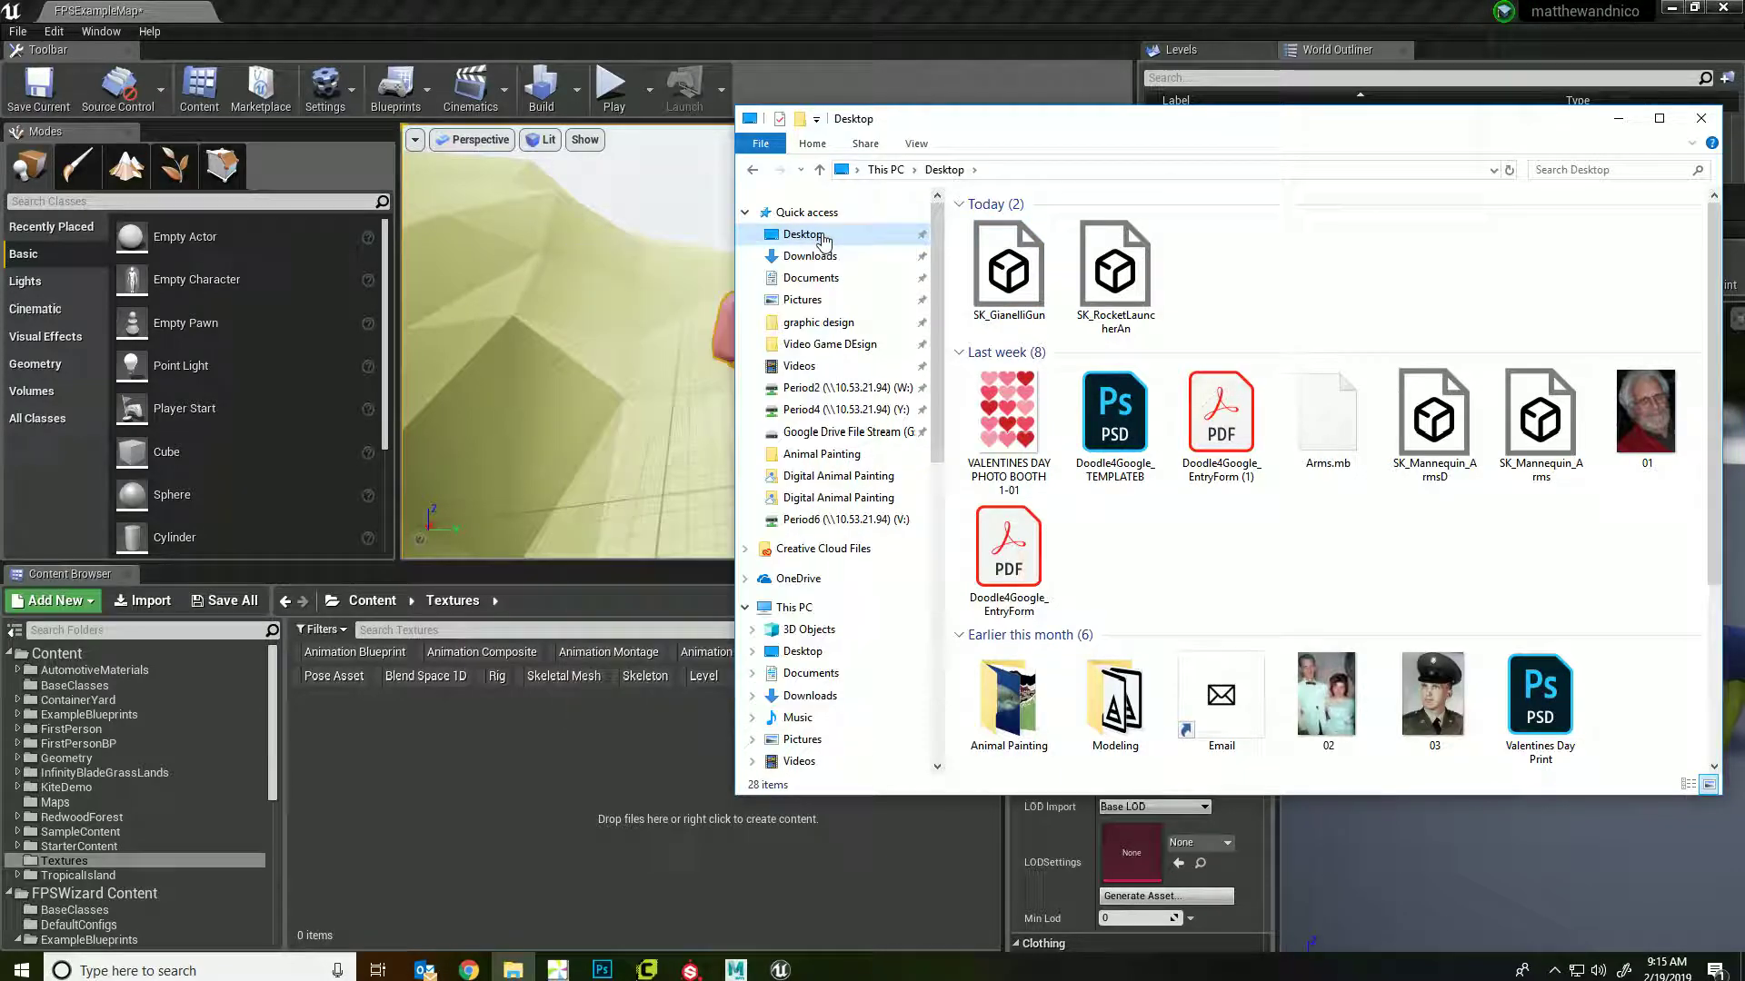
scroll(1032, 368, "down", 3)
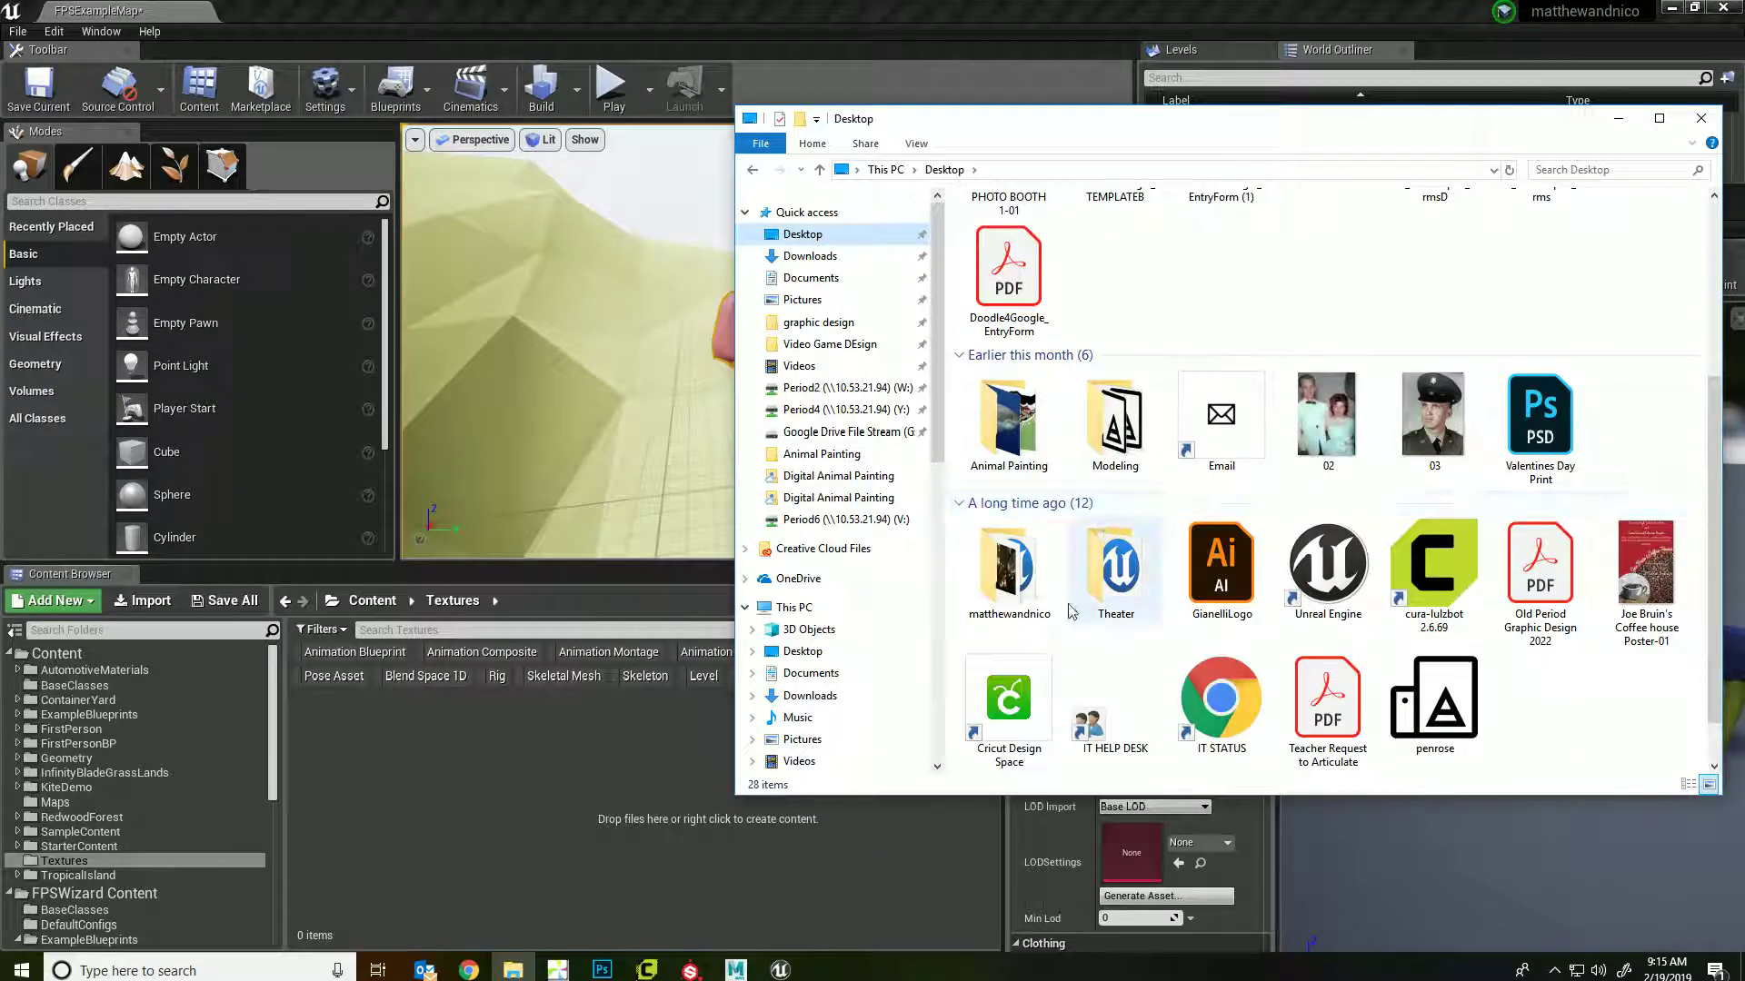
double_click(1138, 461)
double_click(1004, 243)
double_click(1002, 246)
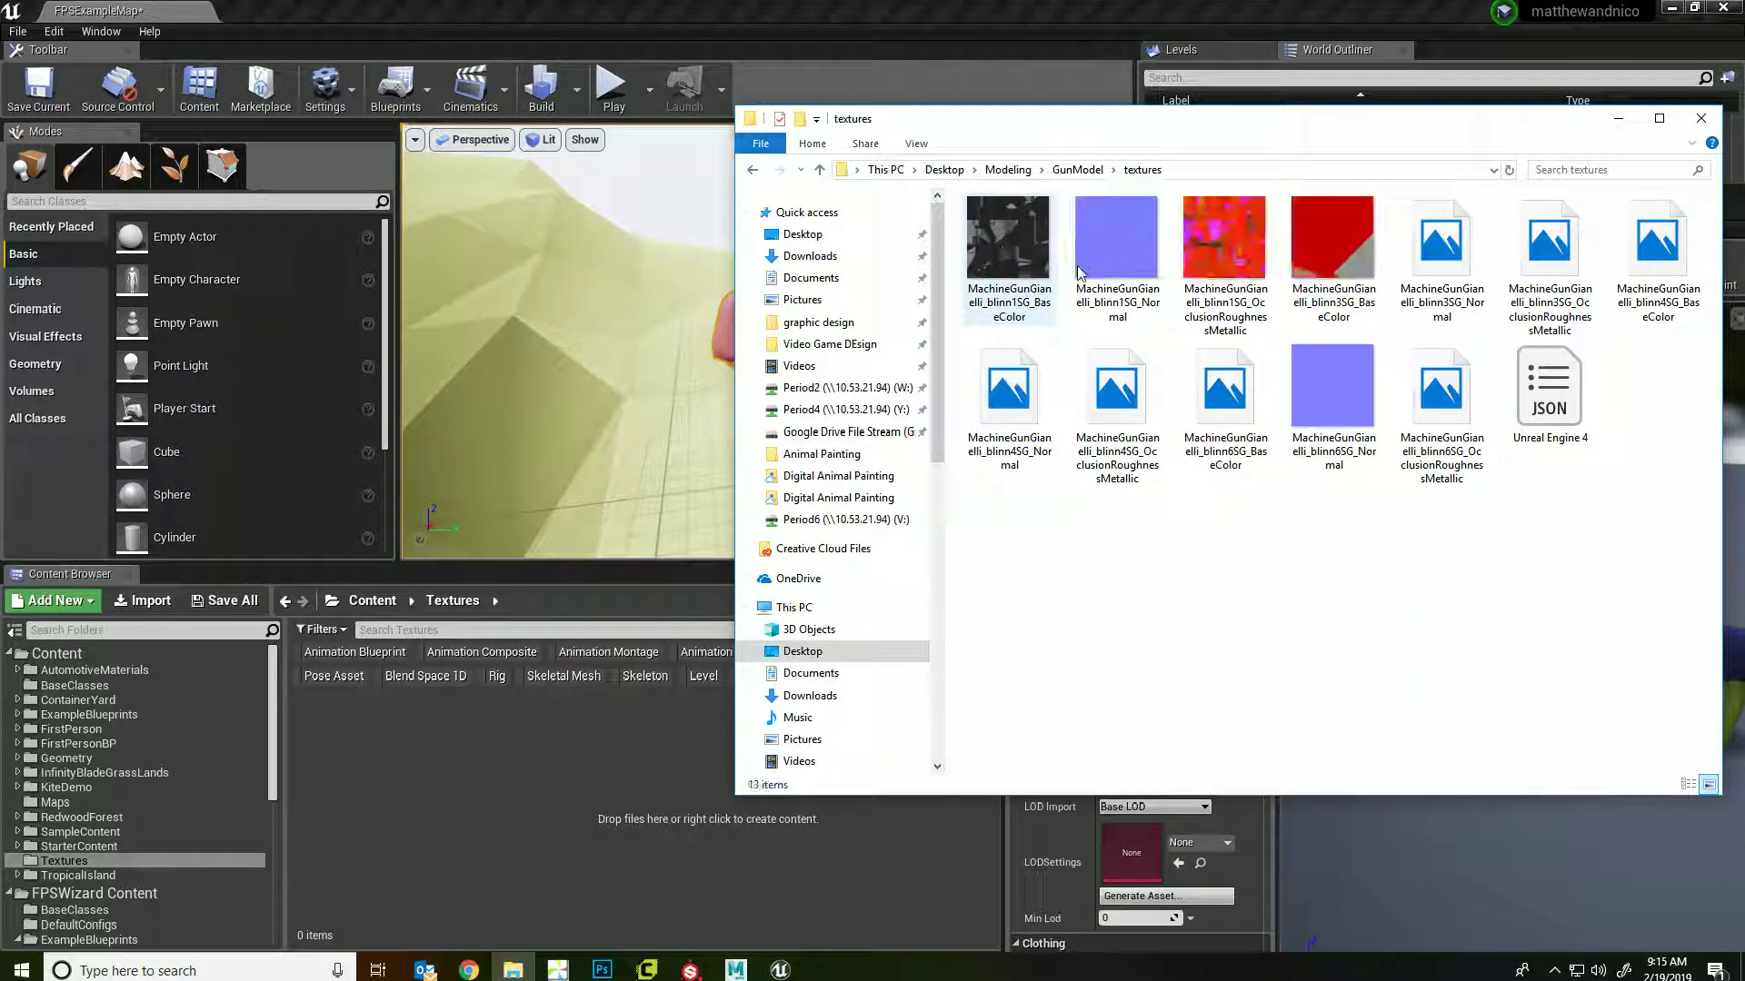
- Import the 12 gun texture images into the Textures folder and open the skeletal mesh's GunBottom material for editing
left_click(1433, 400, "shift")
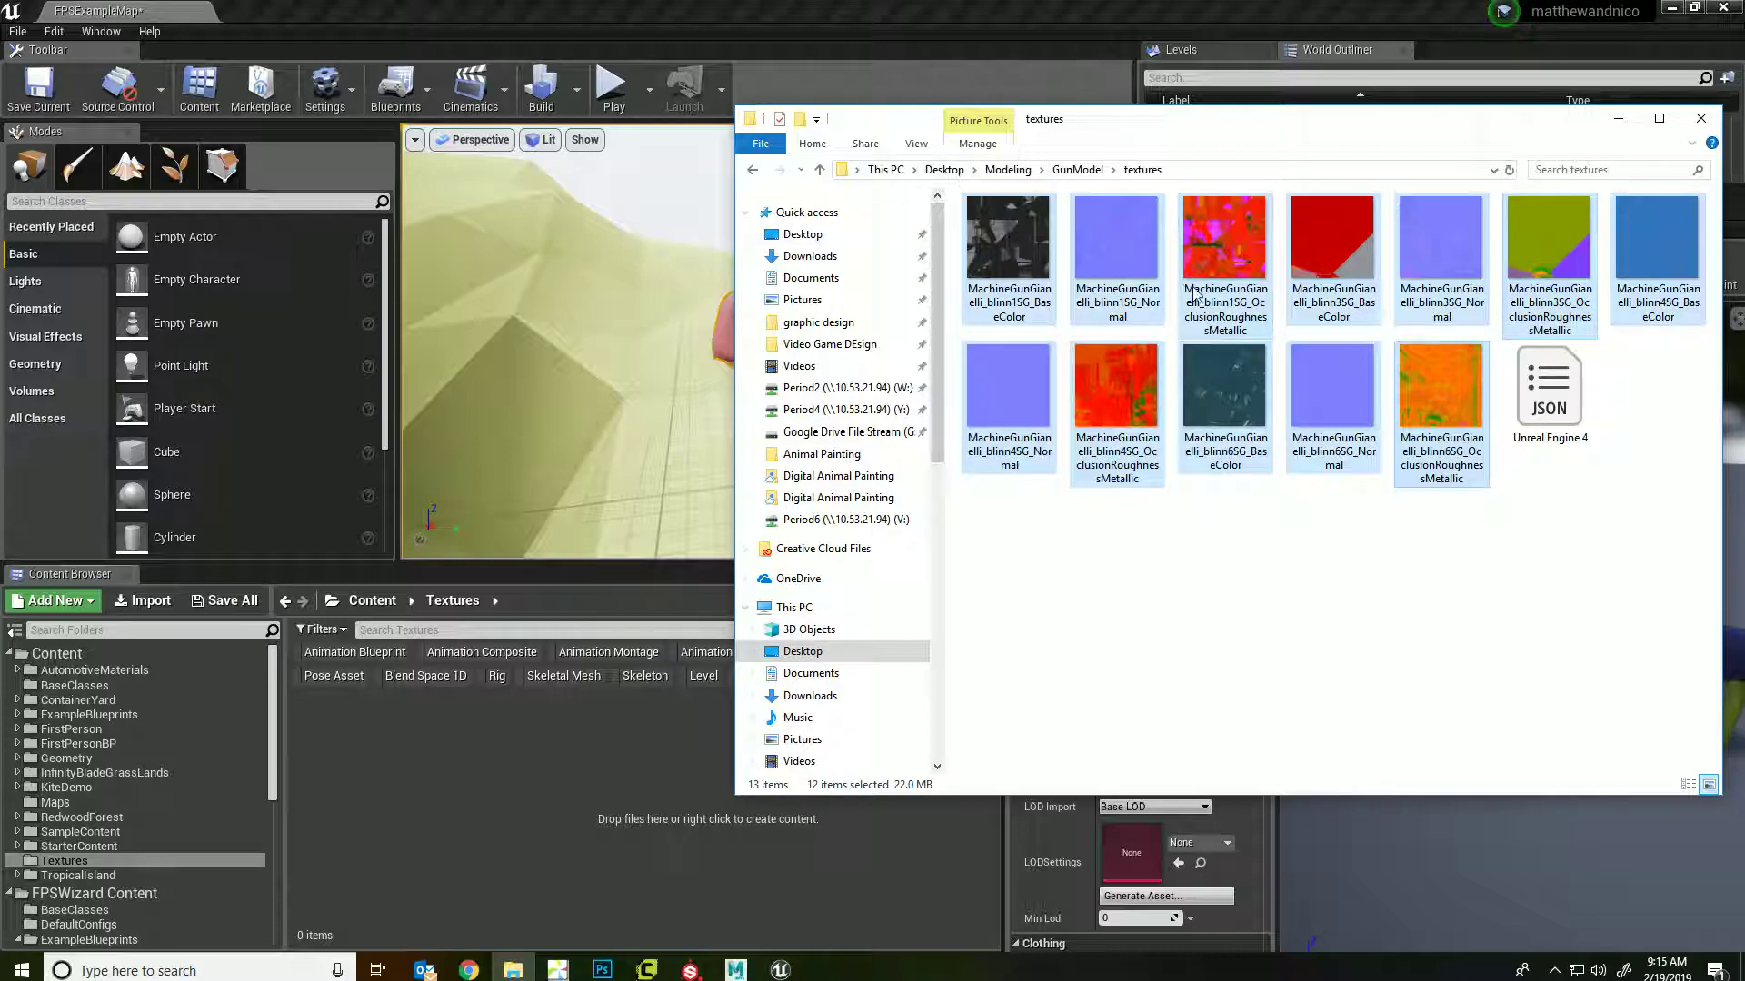
left_click_drag(993, 250, 677, 793)
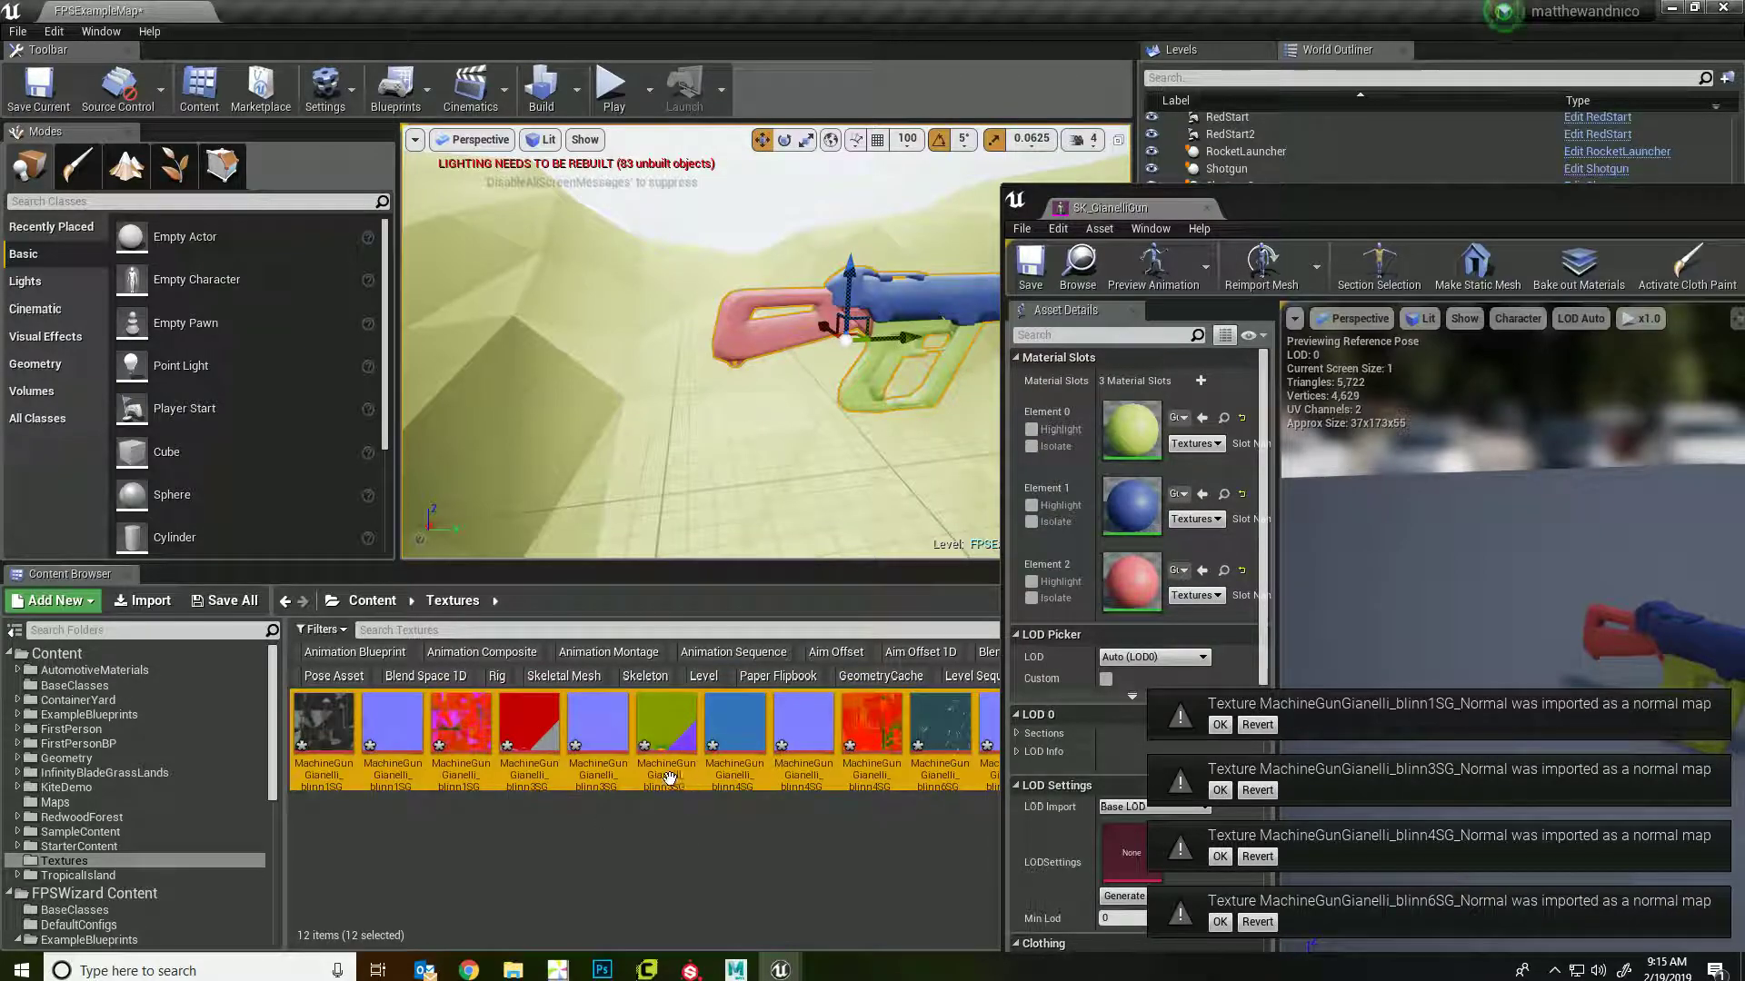
double_click(1143, 431)
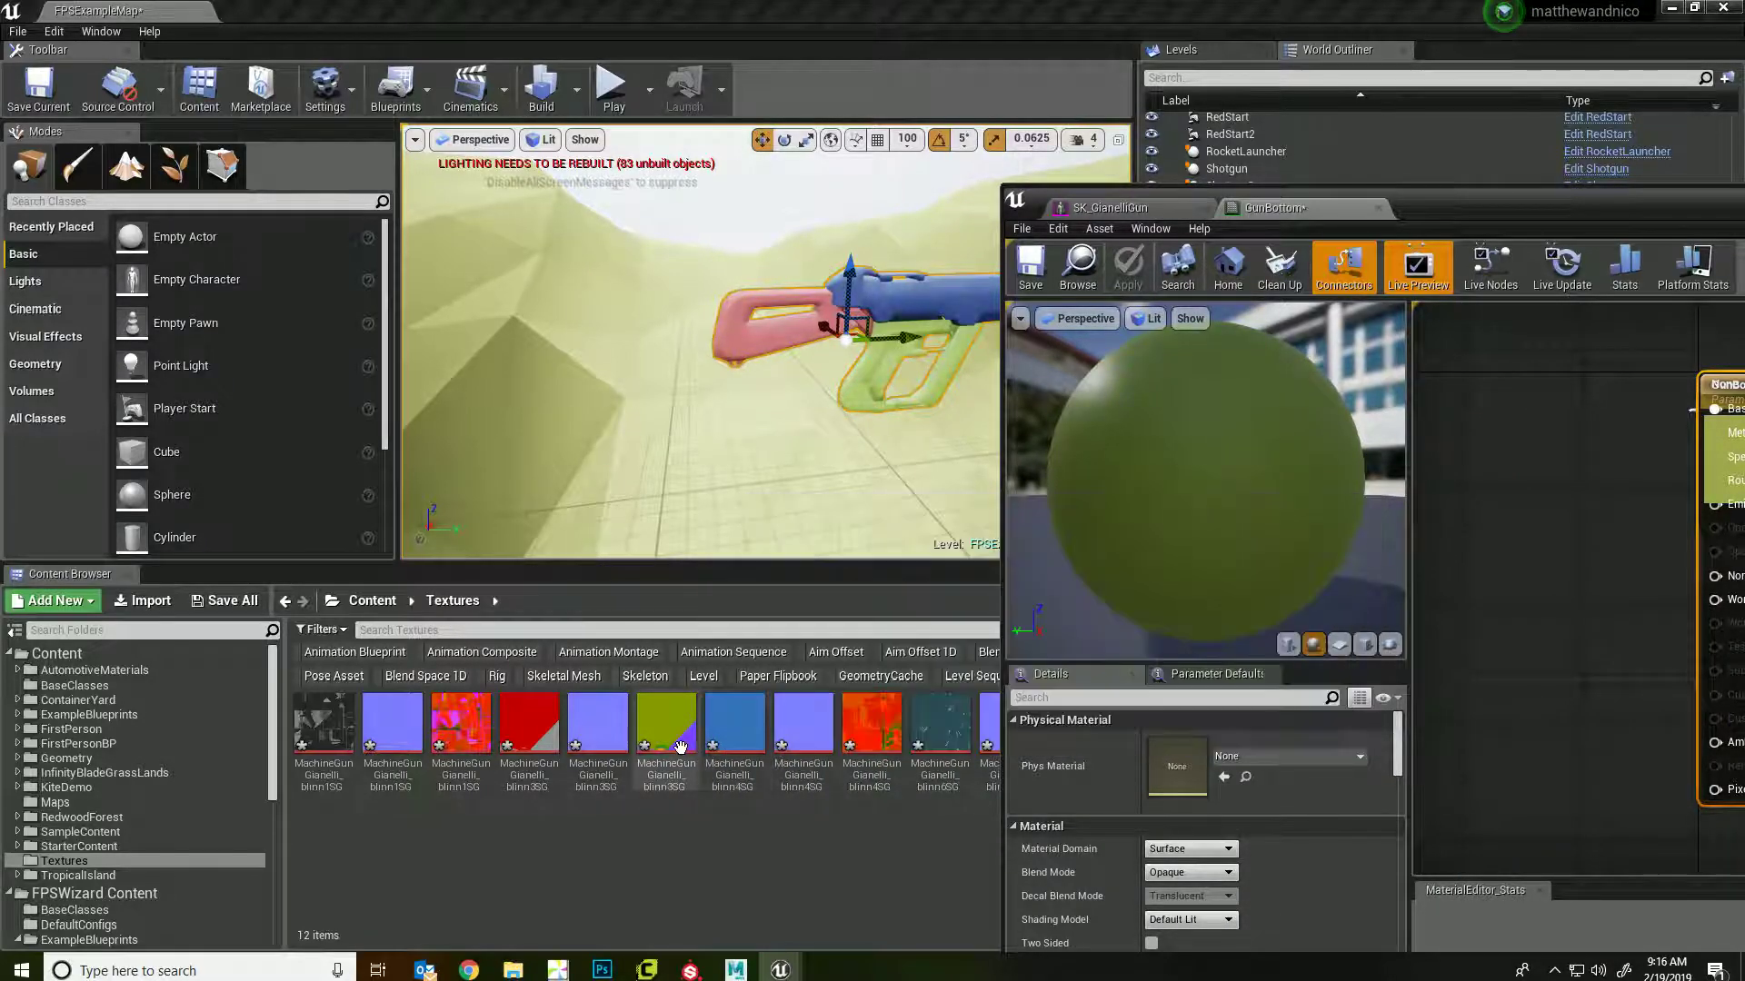
left_click(721, 847)
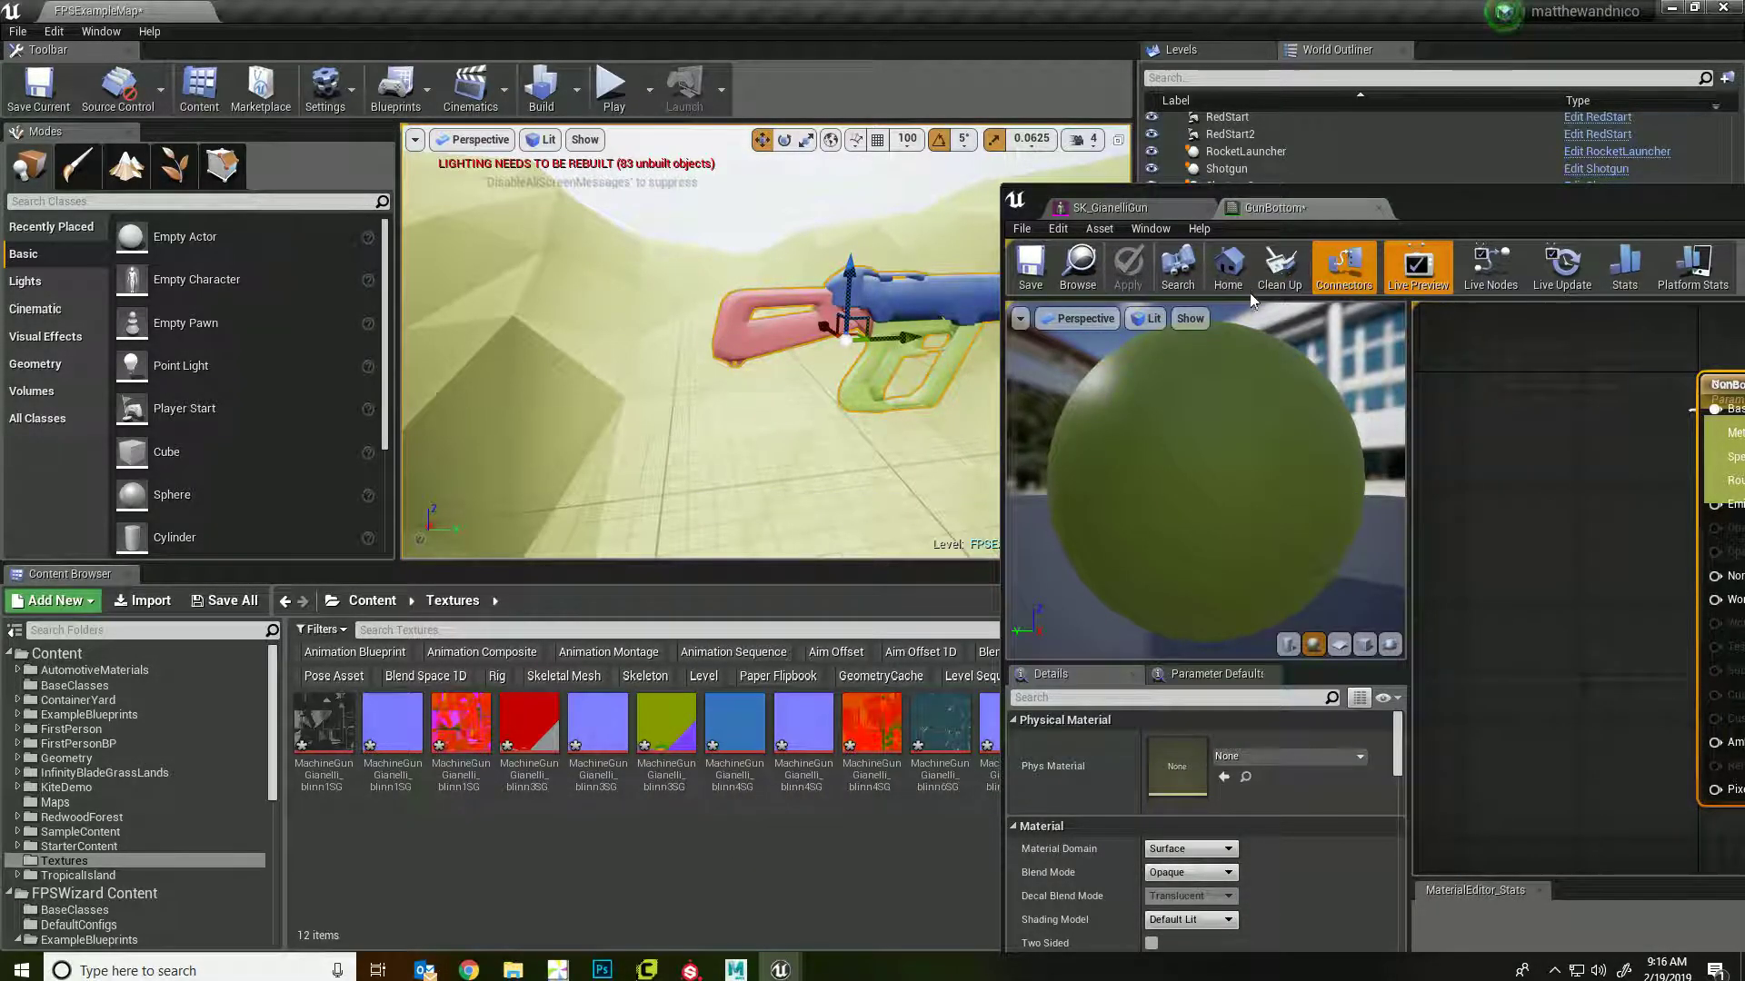
- Switch to Substance Painter, dismiss the export message and check which gun parts the blinn3SG and blinn1SG texture sets cover
left_click(691, 969)
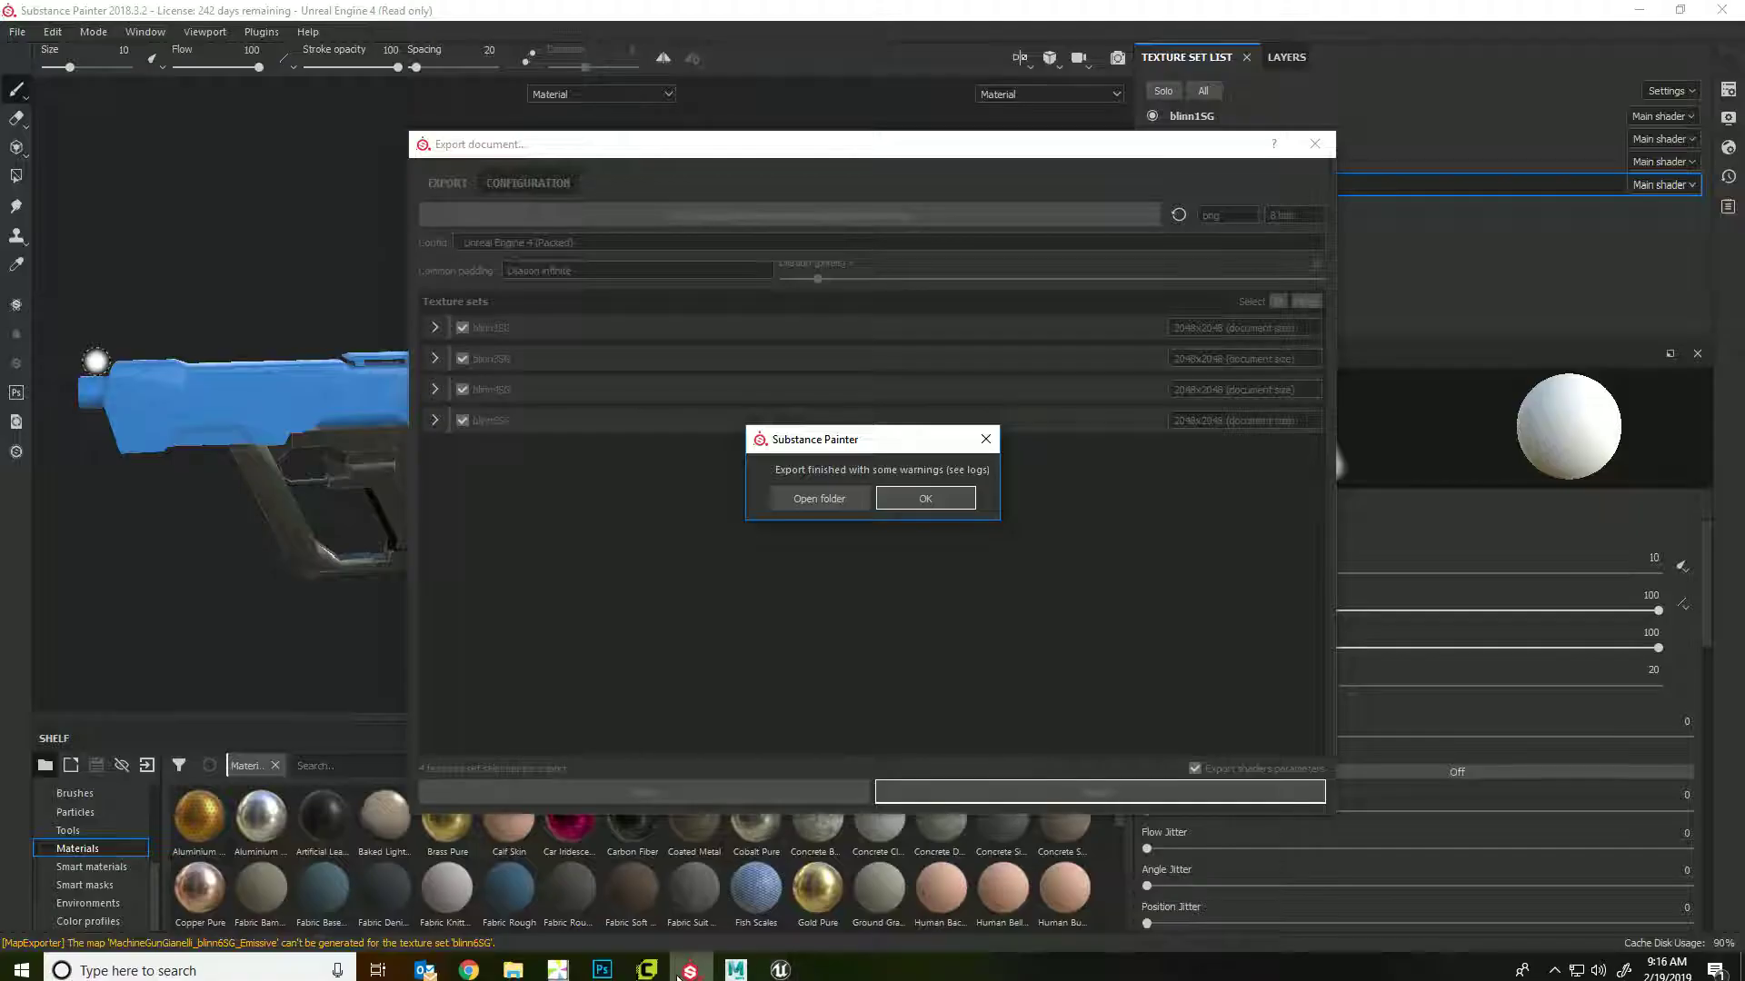
left_click(927, 498)
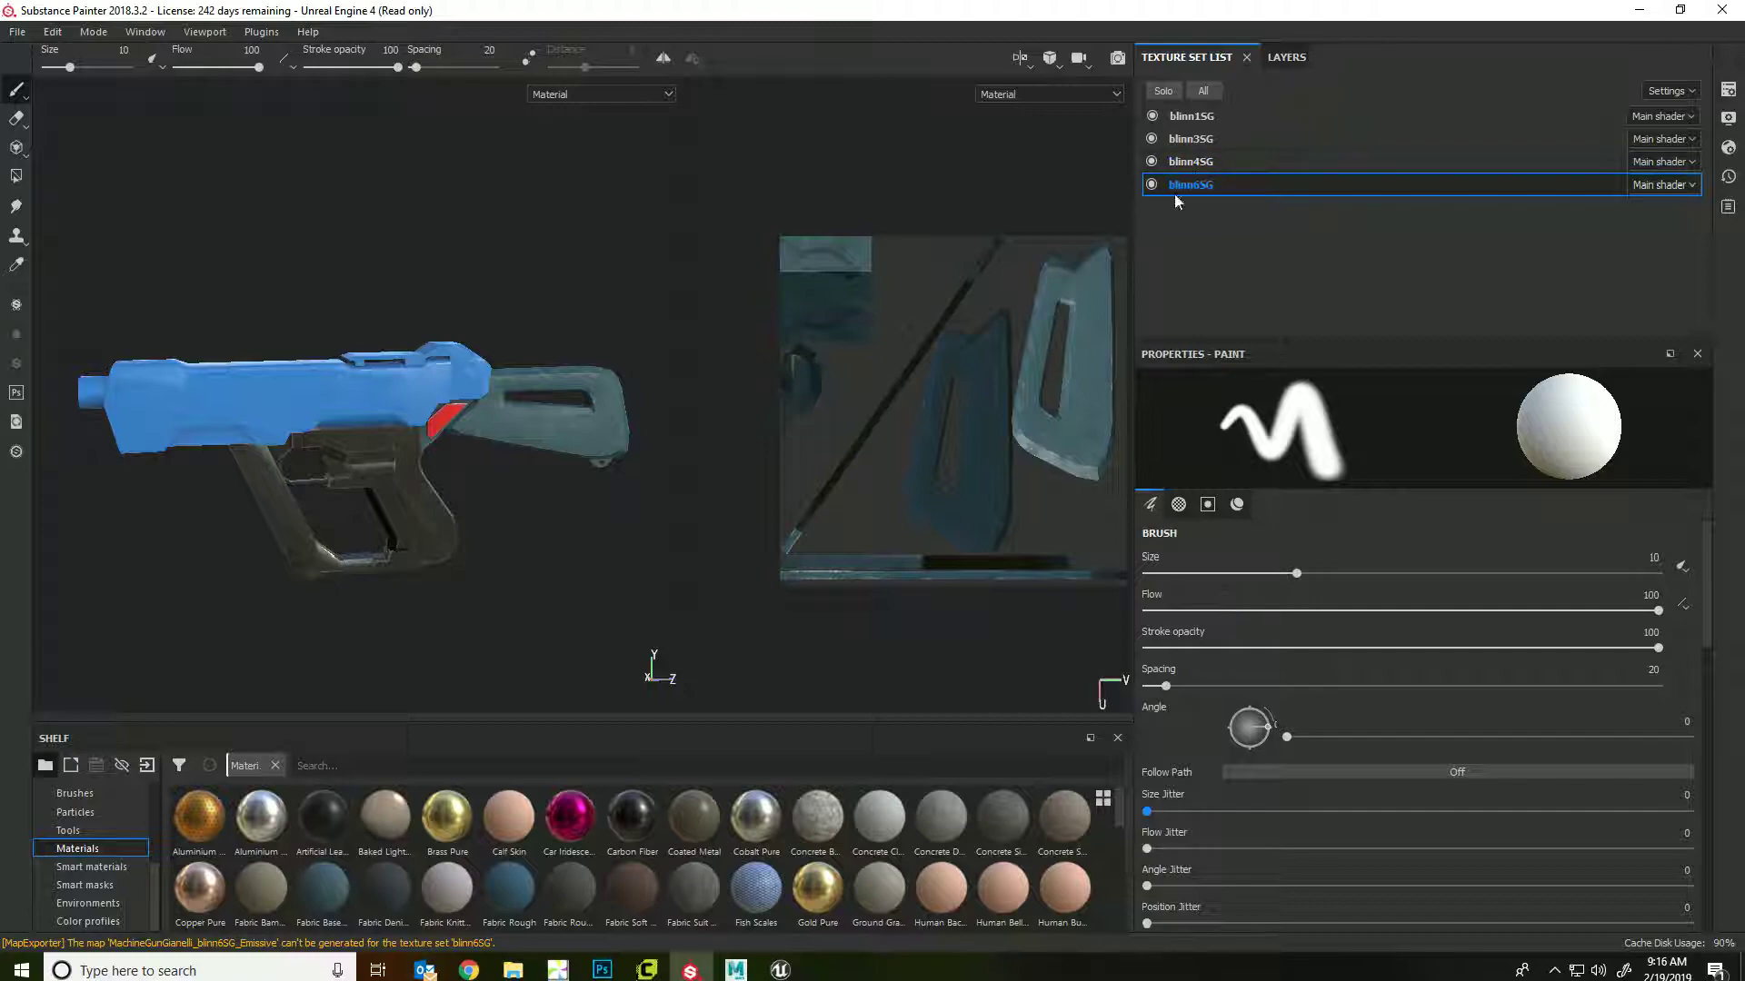
left_click(1212, 139)
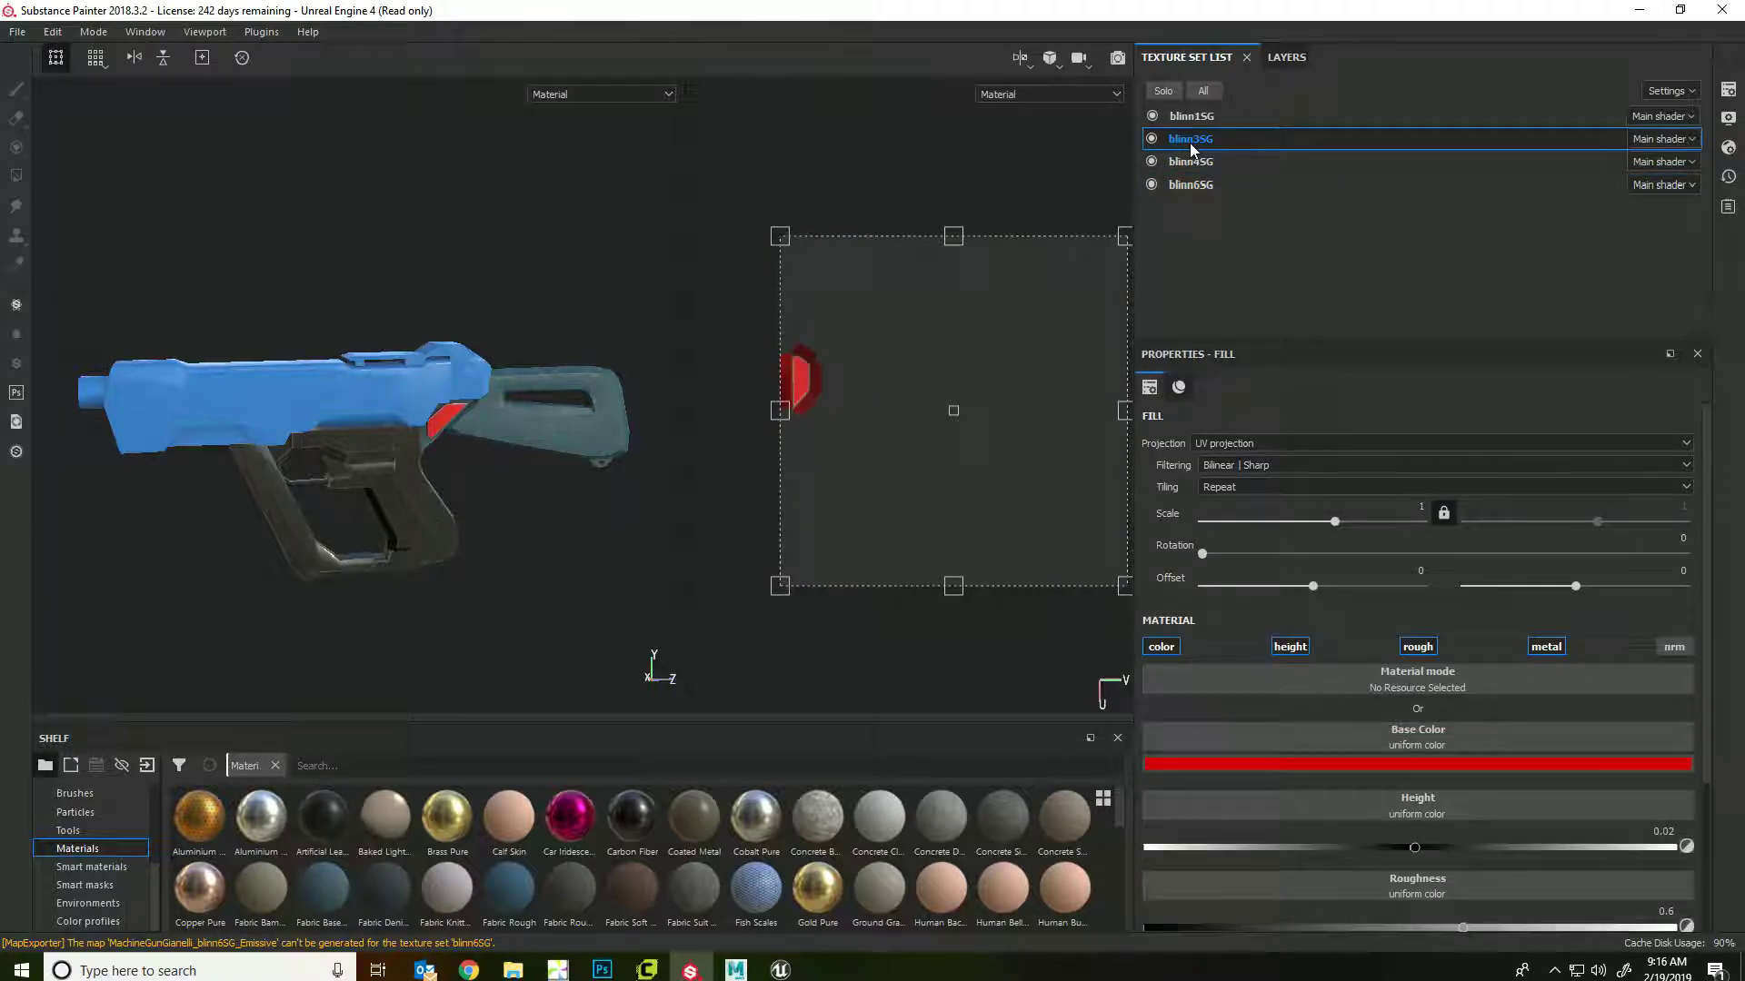
left_click(1192, 124)
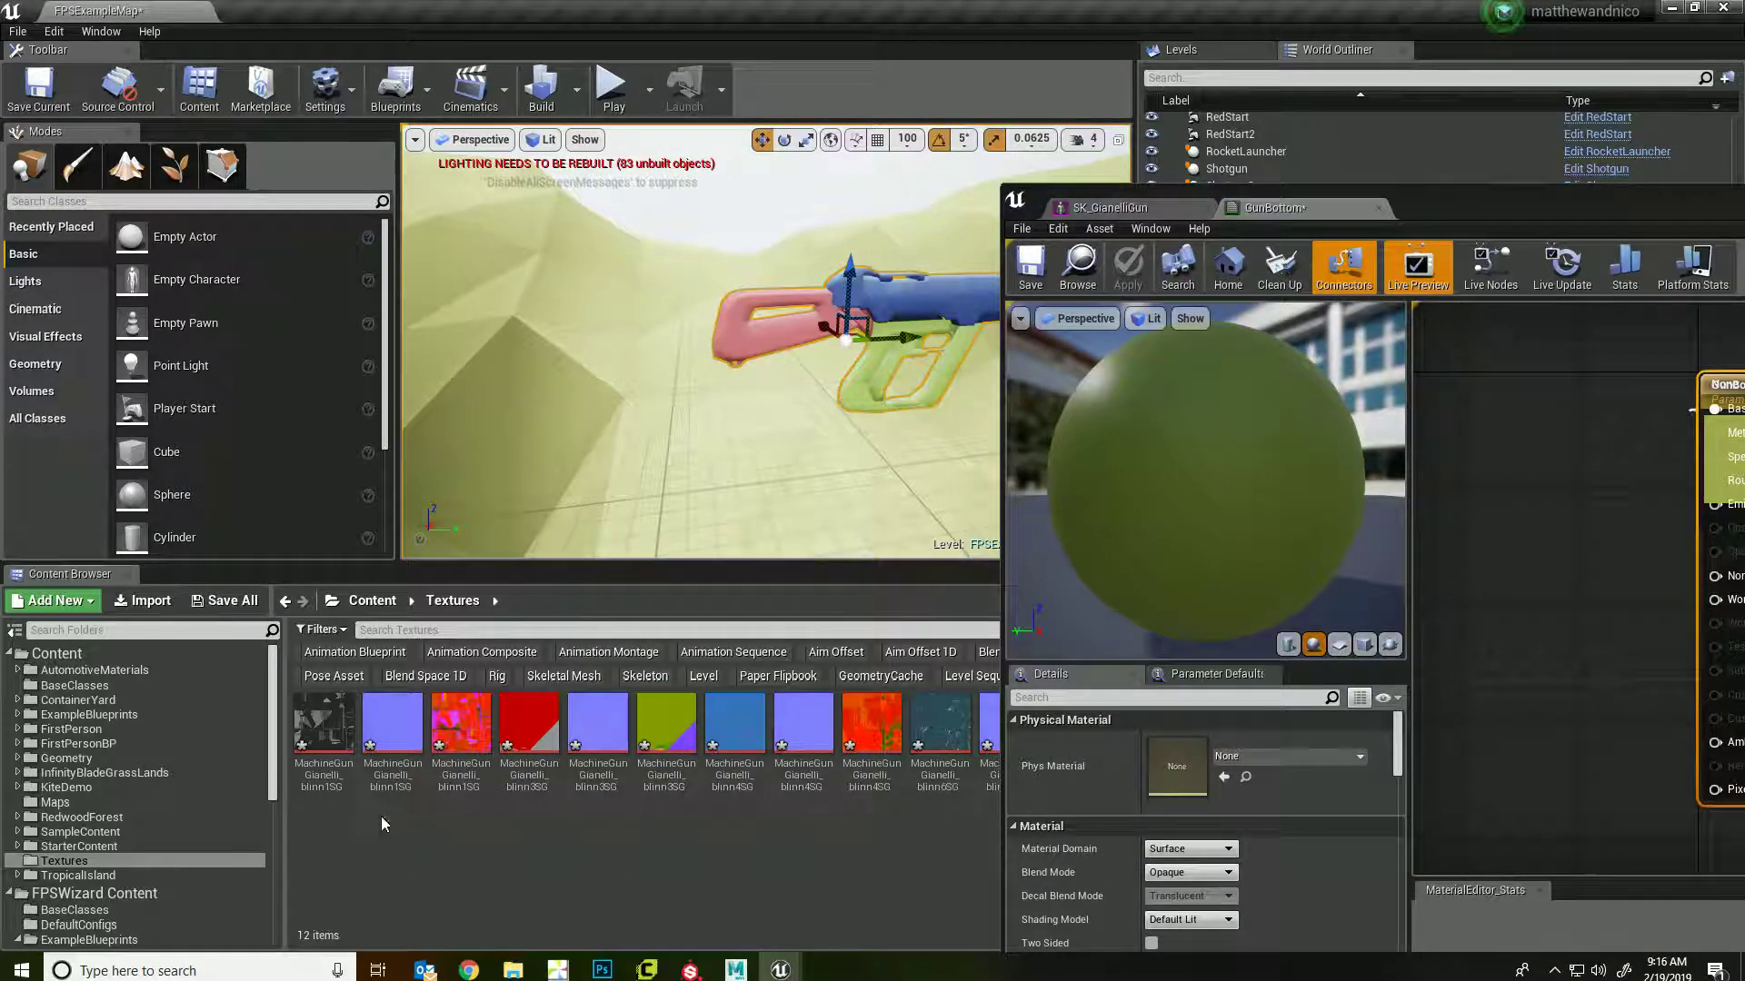
- Add the blinn1SG BaseColor, Normal and OcclusionRoughnessMetallic textures to the GunBottom material graph as texture samples
left_click(322, 727)
left_click(393, 727, "ctrl")
left_click(463, 745, "ctrl")
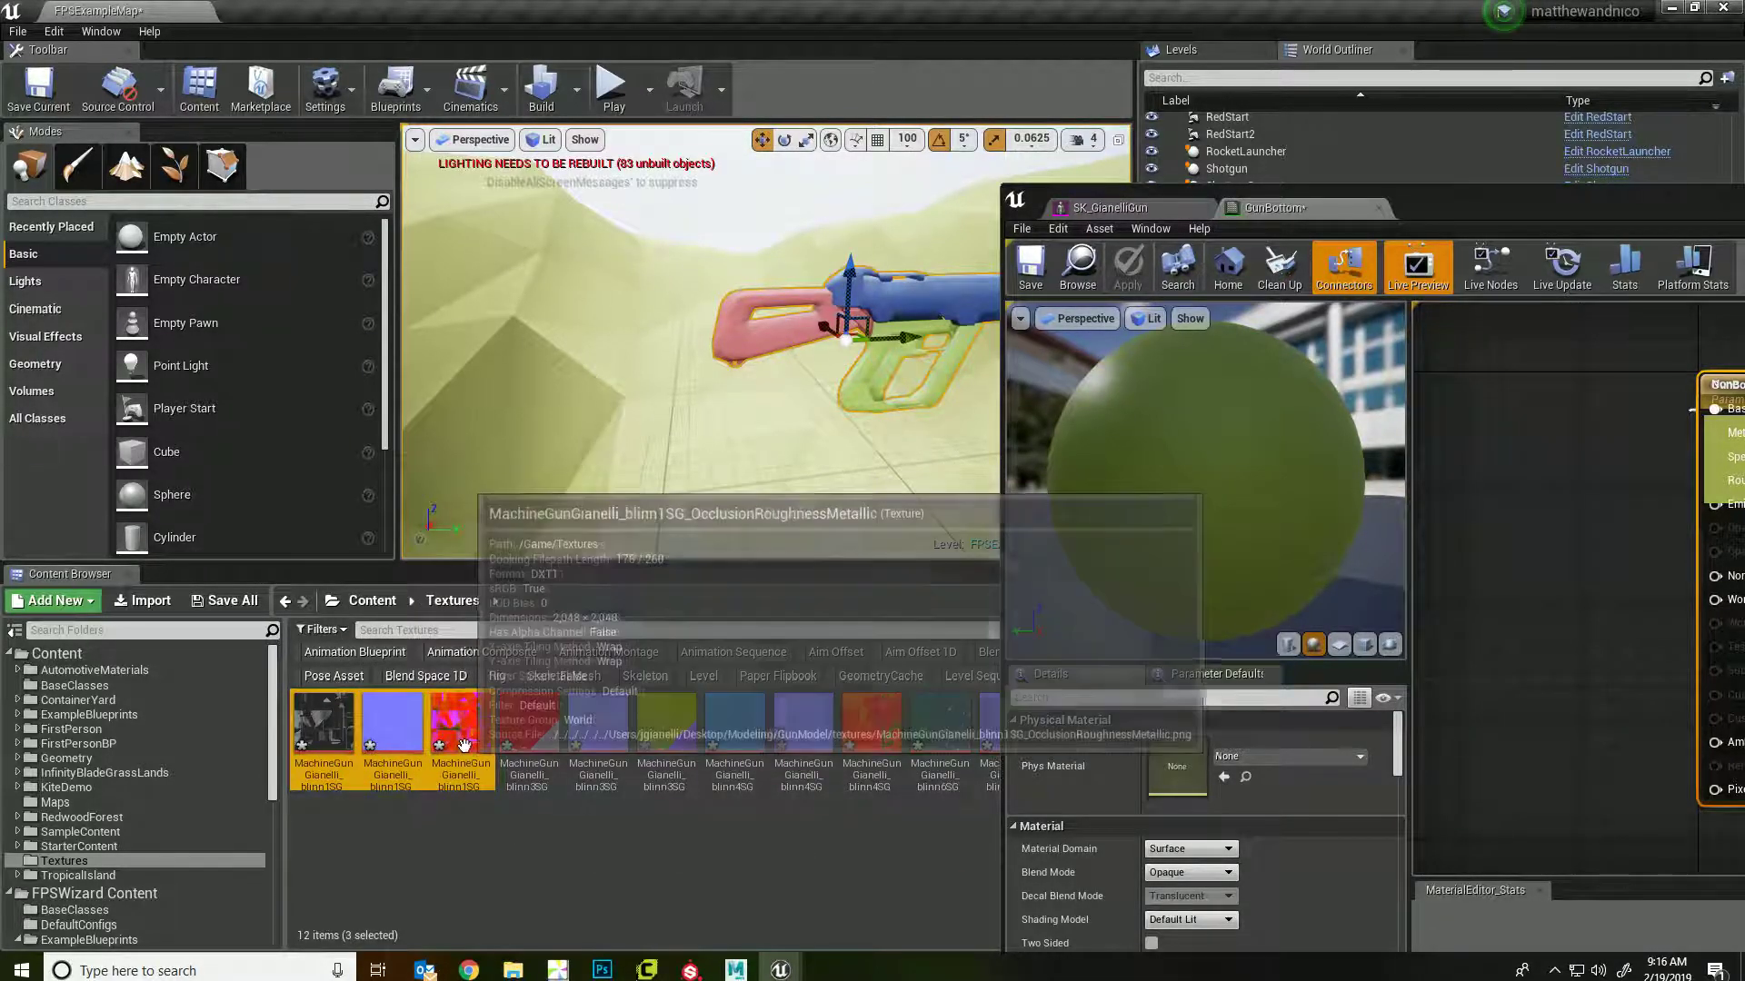
left_click_drag(463, 745, 1494, 447)
left_click_drag(1452, 525, 1496, 460)
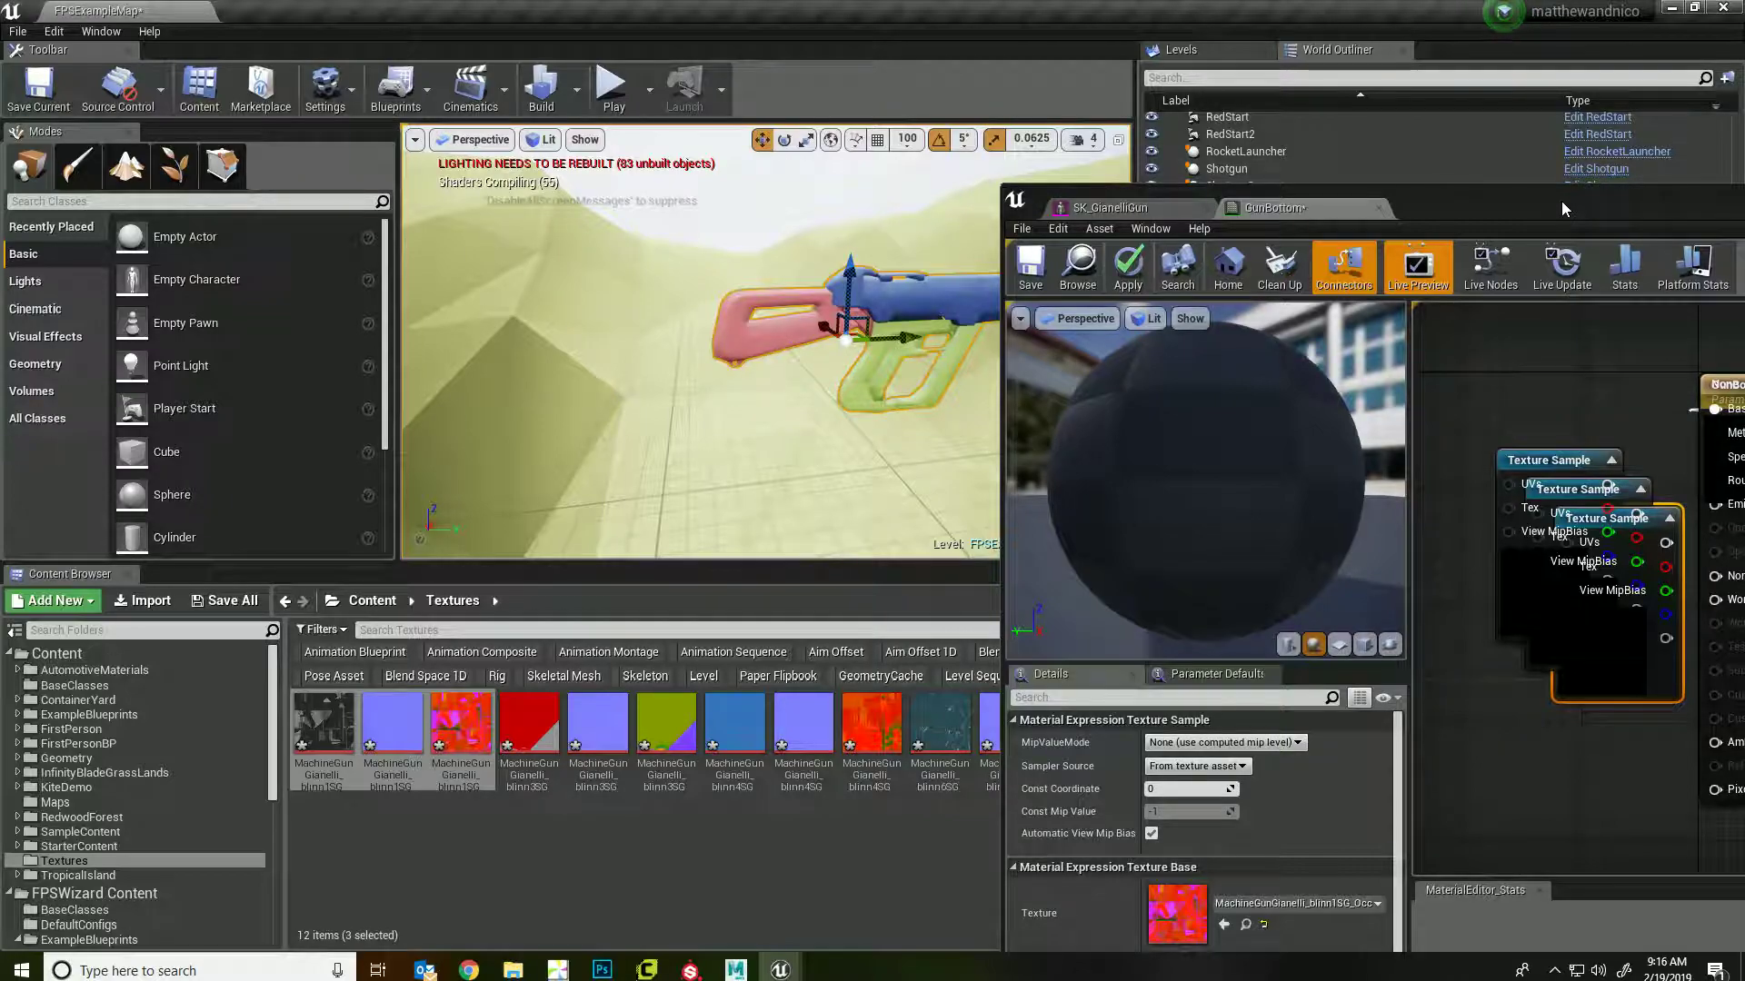
- Reposition the material editor window and spread the three overlapping texture sample nodes apart in the graph
left_click_drag(1561, 199, 1372, 144)
left_click_drag(1421, 578, 1297, 763)
left_click_drag(1378, 554, 1174, 503)
right_click_drag(1422, 506, 1515, 495)
left_click_drag(1300, 521, 1603, 574)
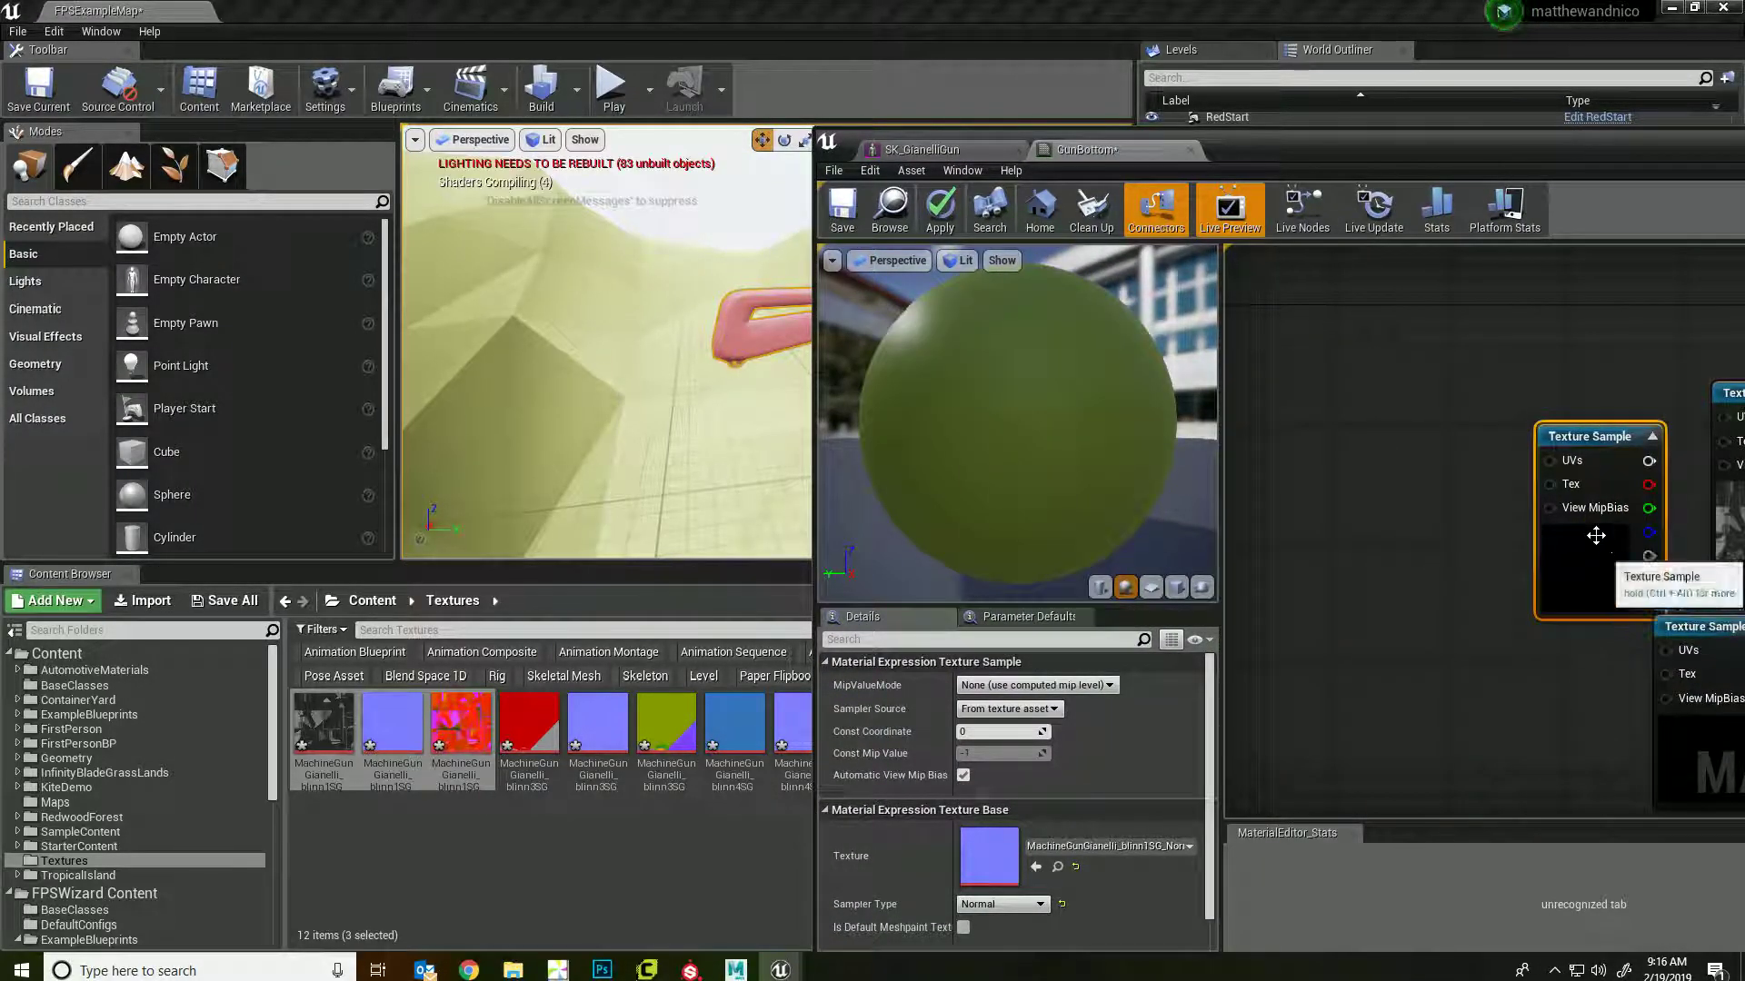
right_click_drag(1686, 505, 1524, 491)
left_click_drag(1615, 536, 1568, 519)
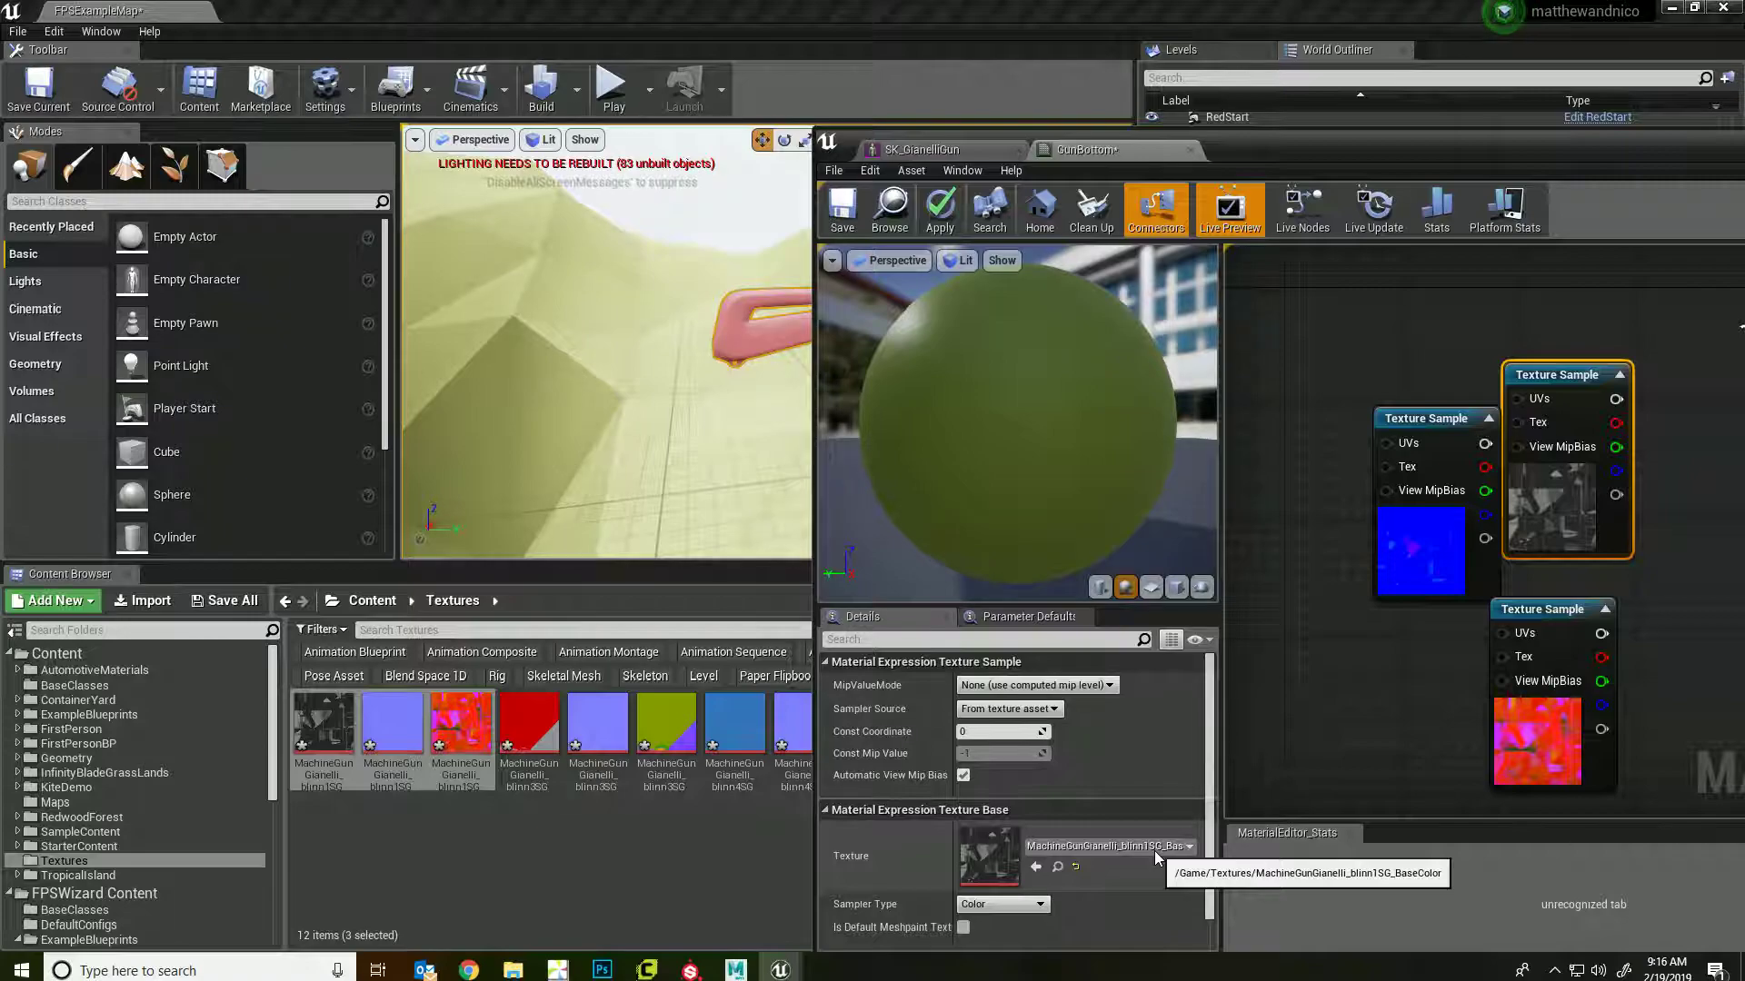
- Delete the old color node and connect the BaseColor texture to Base Color and the Normal texture to Normal on GunBottom
right_click_drag(1616, 399, 1447, 417)
left_click_drag(1448, 417, 1379, 307)
left_click(1612, 365)
key("Delete")
left_click(1282, 468)
left_click_drag(1317, 462, 1656, 513)
left_click_drag(1273, 509, 1312, 597)
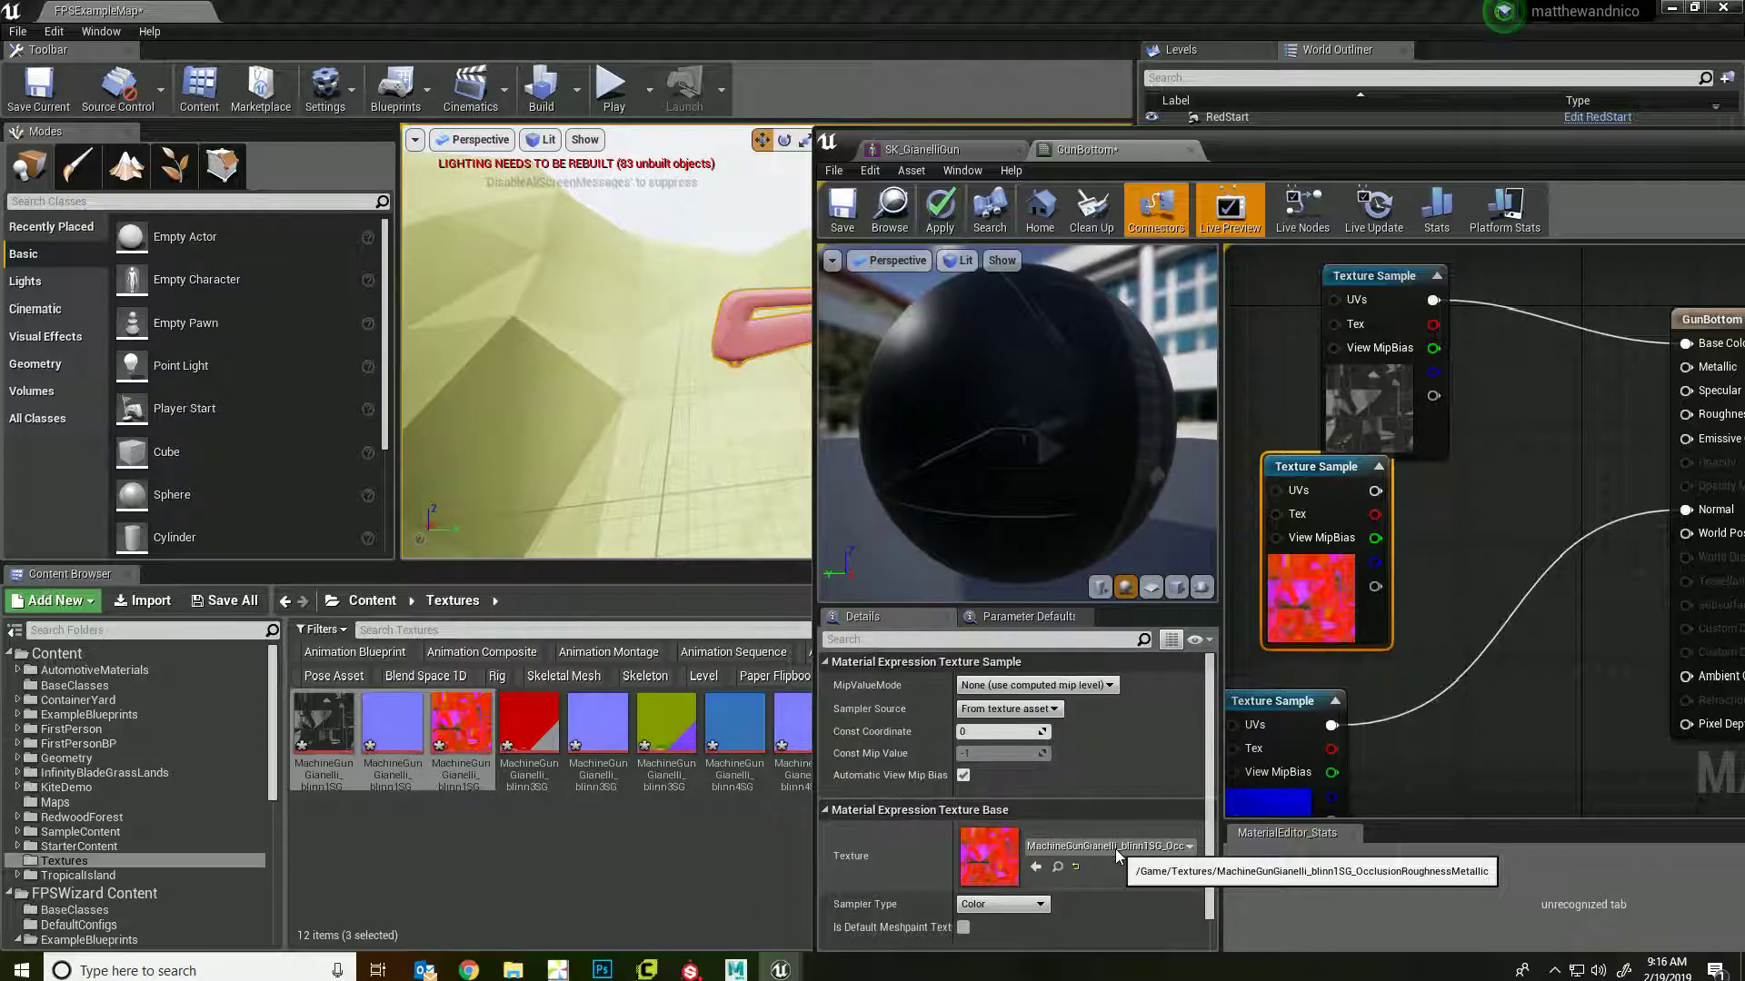
- Connect the OcclusionRoughnessMetallic texture's red channel to Ambient Occlusion, green to Roughness and blue to Metallic
right_click_drag(1643, 738, 1591, 734)
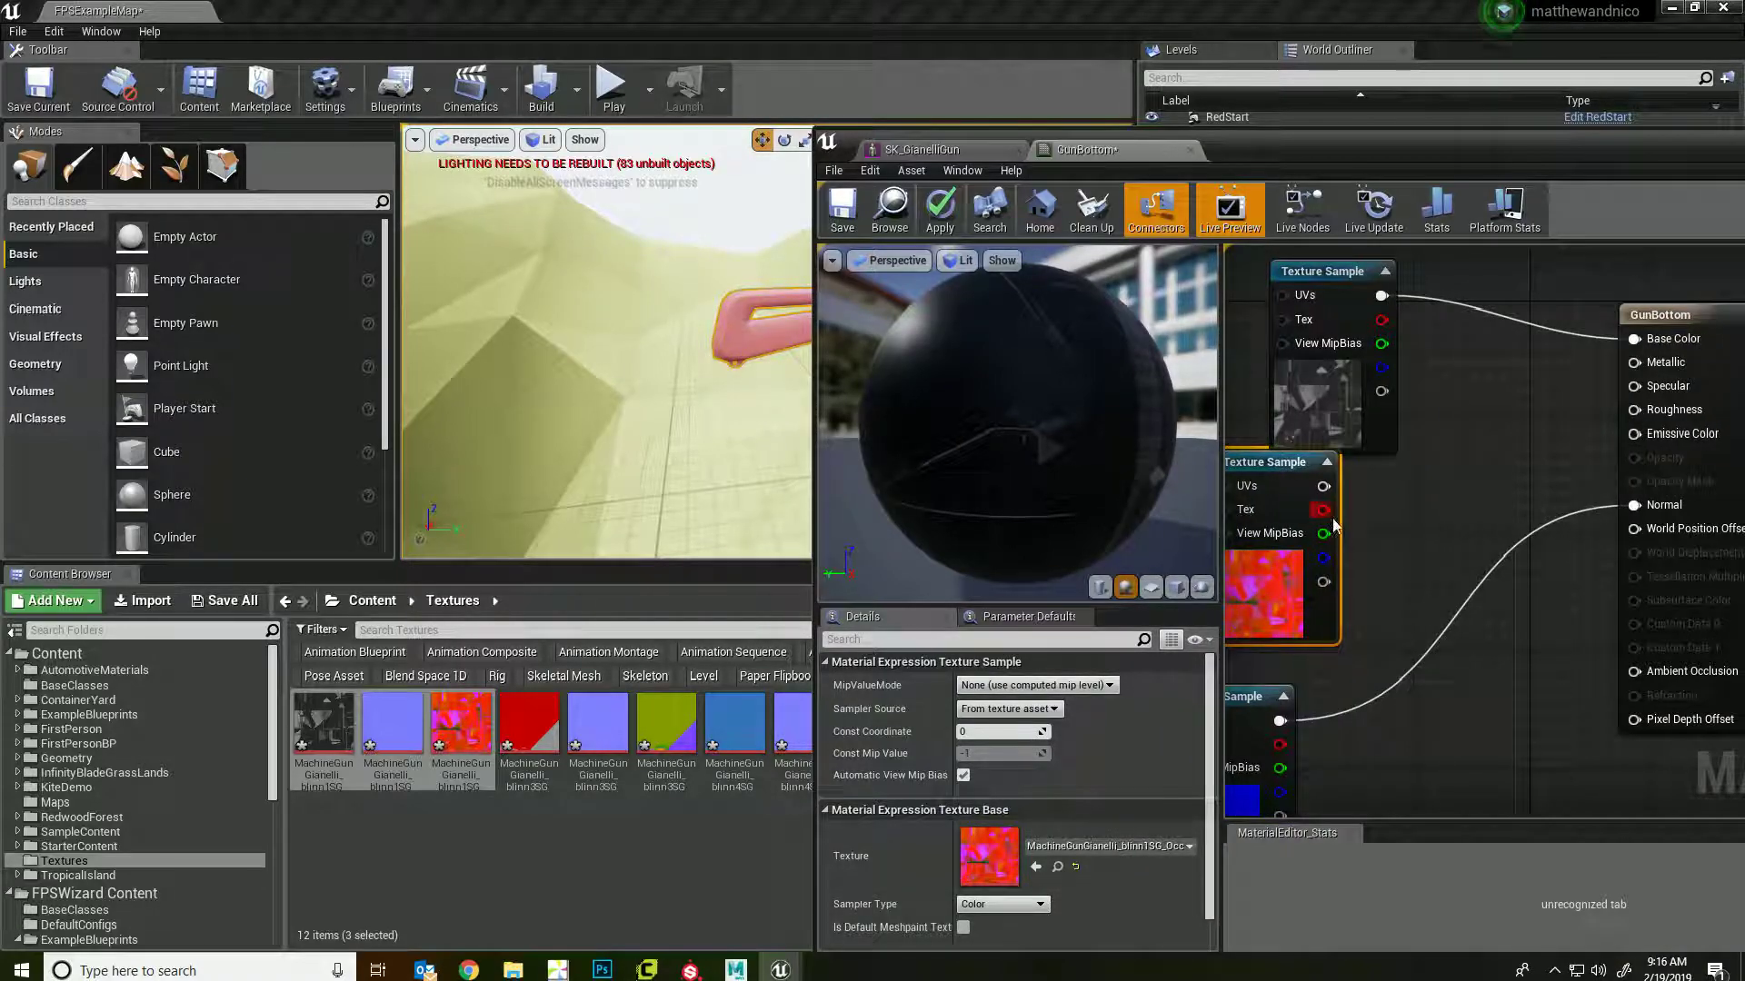
left_click_drag(1333, 510, 1667, 673)
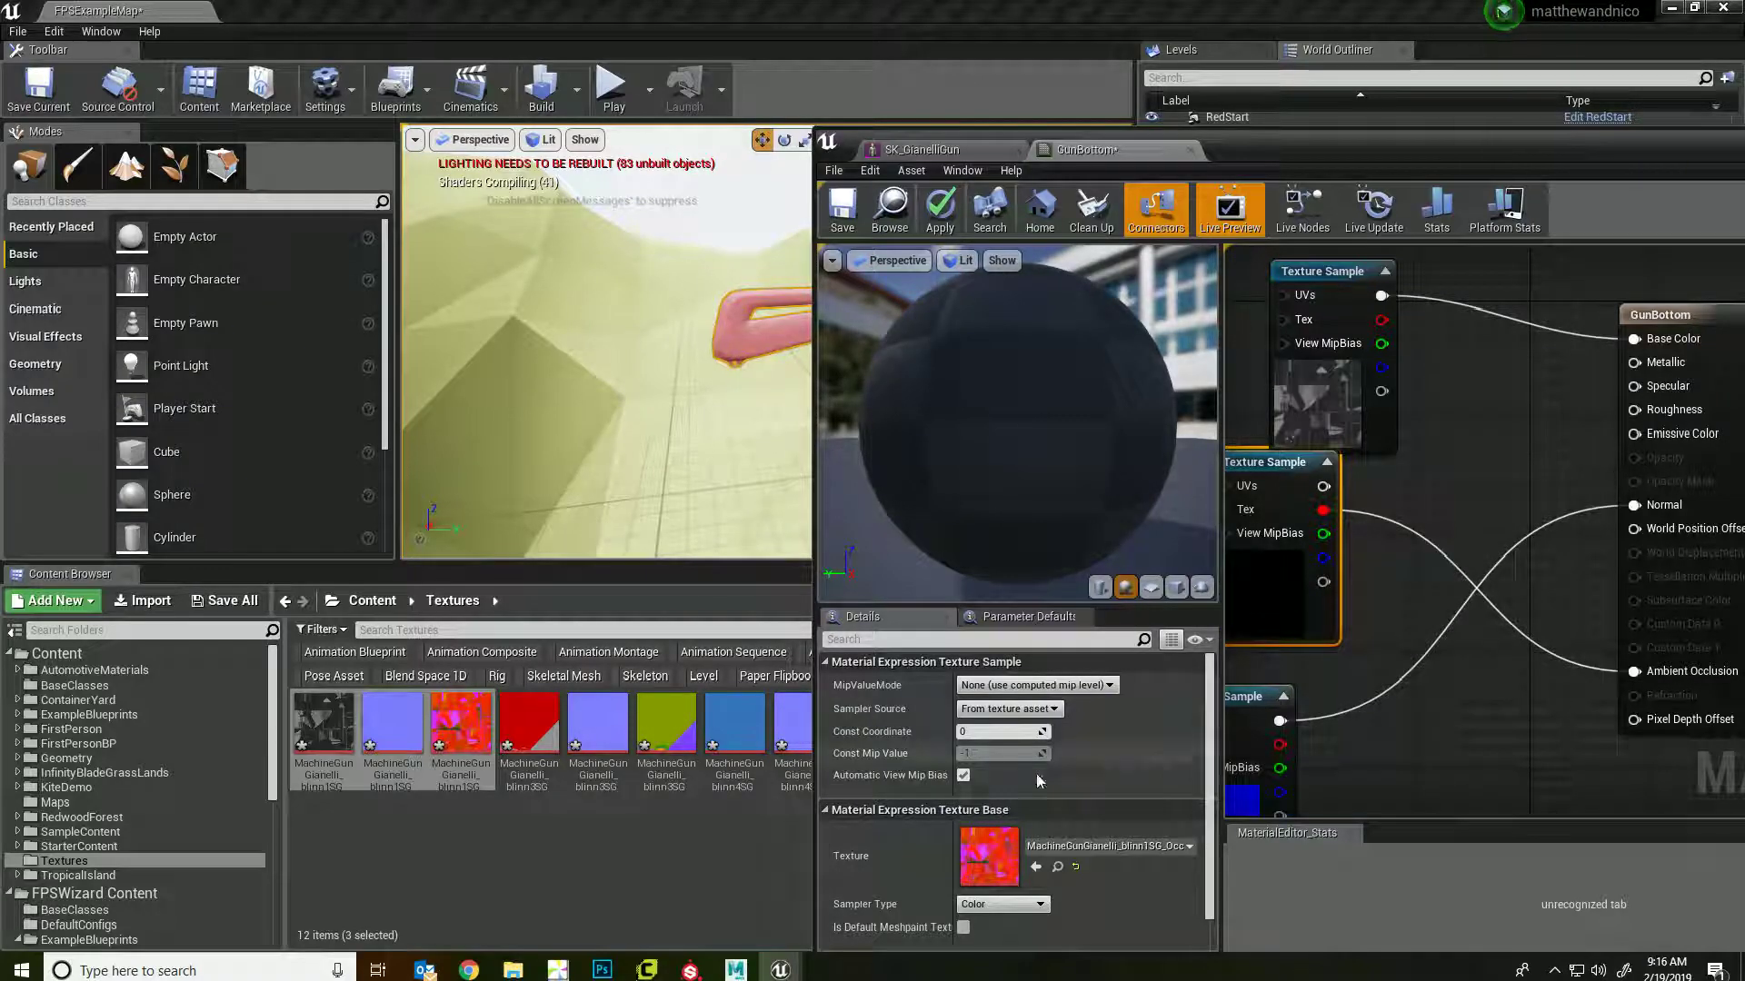
left_click_drag(1324, 541, 1675, 412)
left_click_drag(1320, 556, 1640, 373)
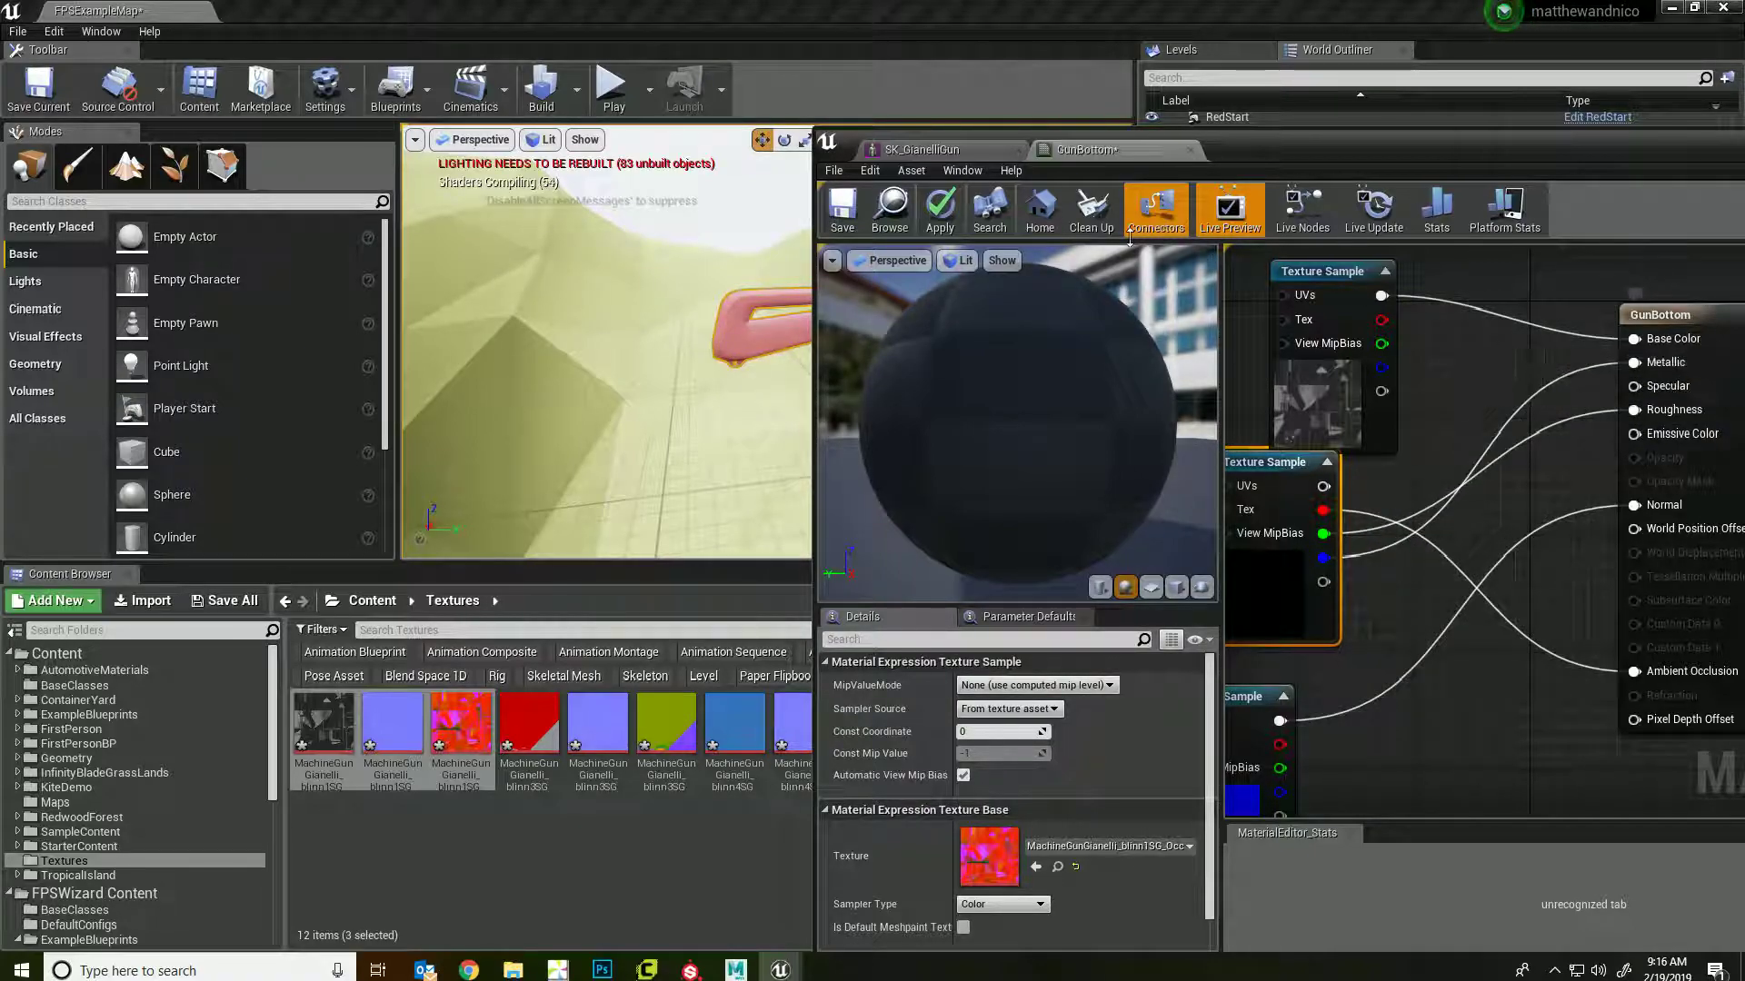
- Save the GunBottom material and inspect the gun's grip up close in the level
left_click_drag(1218, 145, 1578, 305)
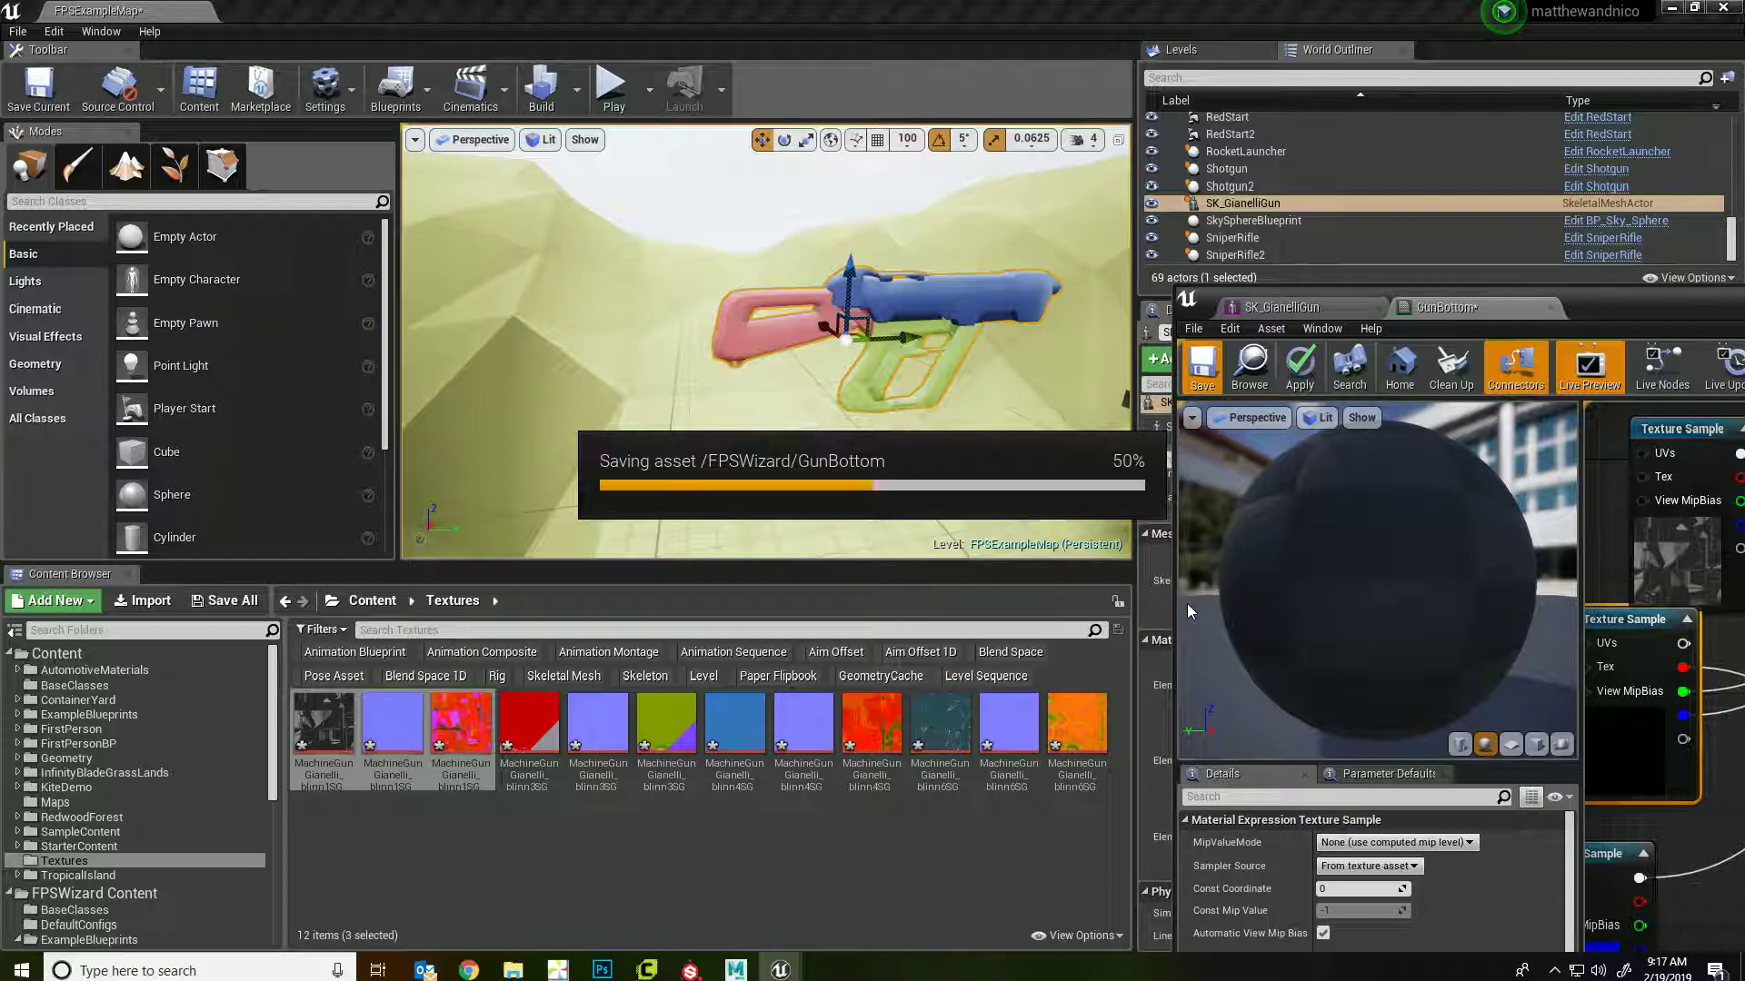
scroll(907, 384, "up", 4)
right_click_drag(907, 384, 572, 390)
key("w")
key("w")
key("d")
key("d")
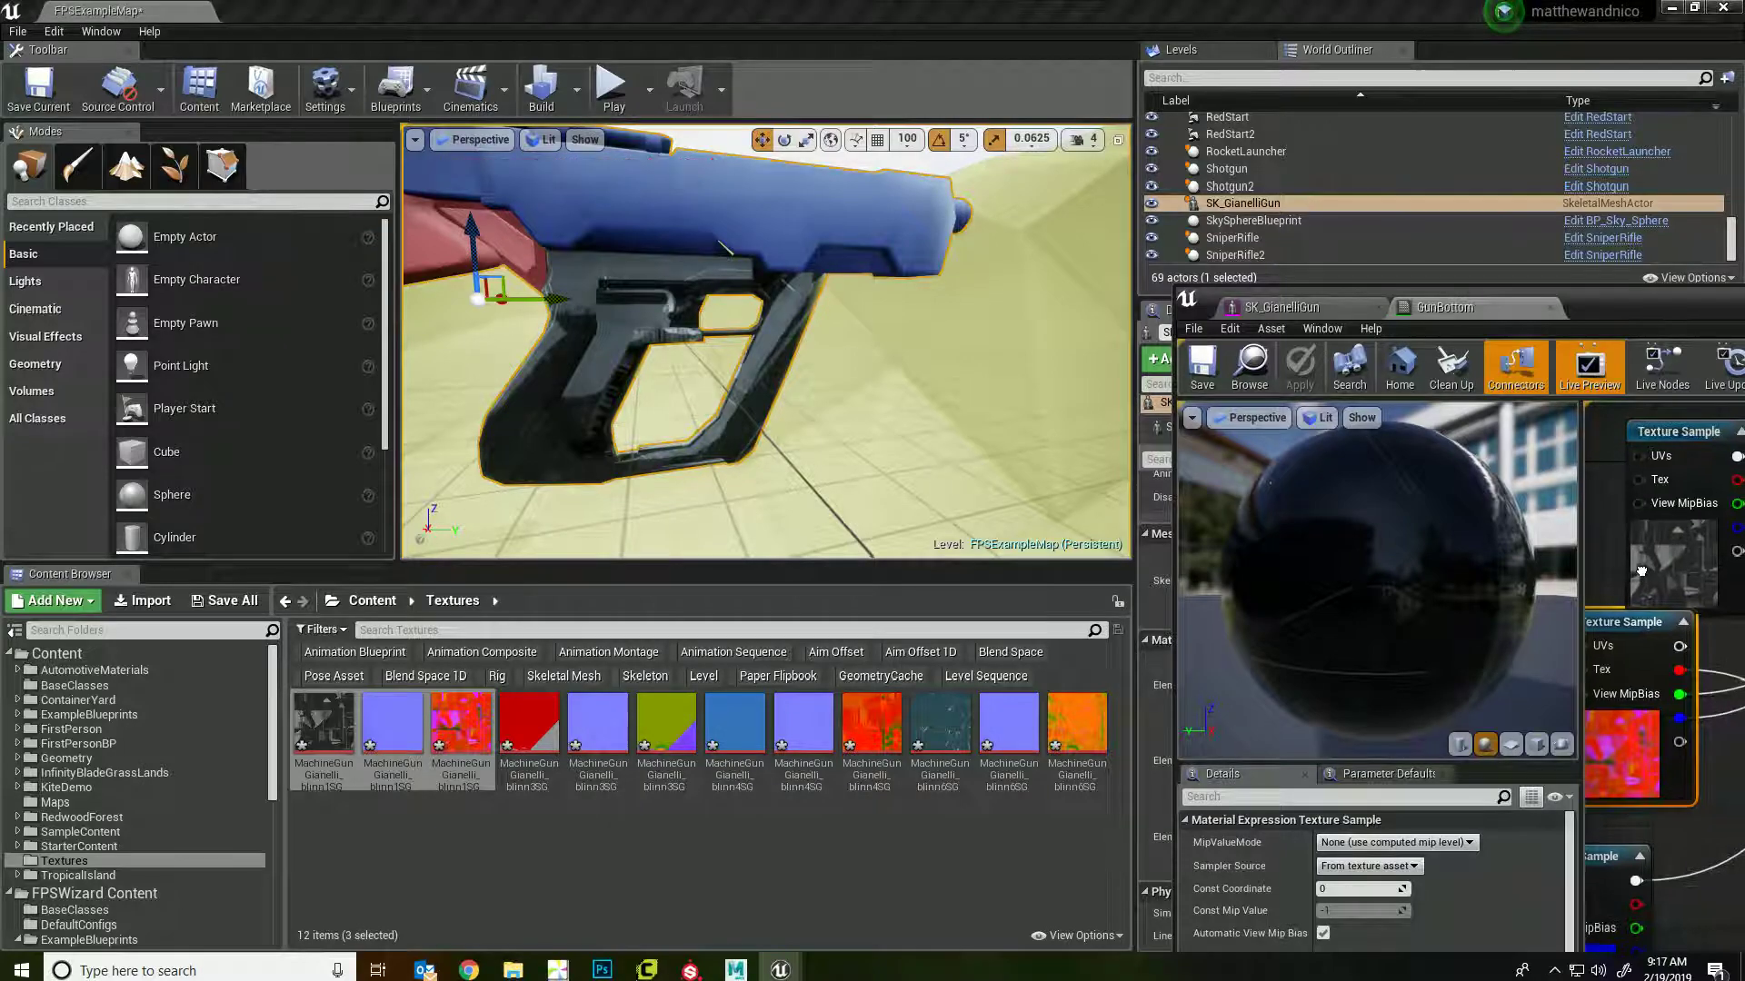
- Examine the OcclusionRoughnessMetallic sample and the GunBottom preview sphere, and view the gun in the level from farther away
right_click_drag(1656, 650, 1621, 636)
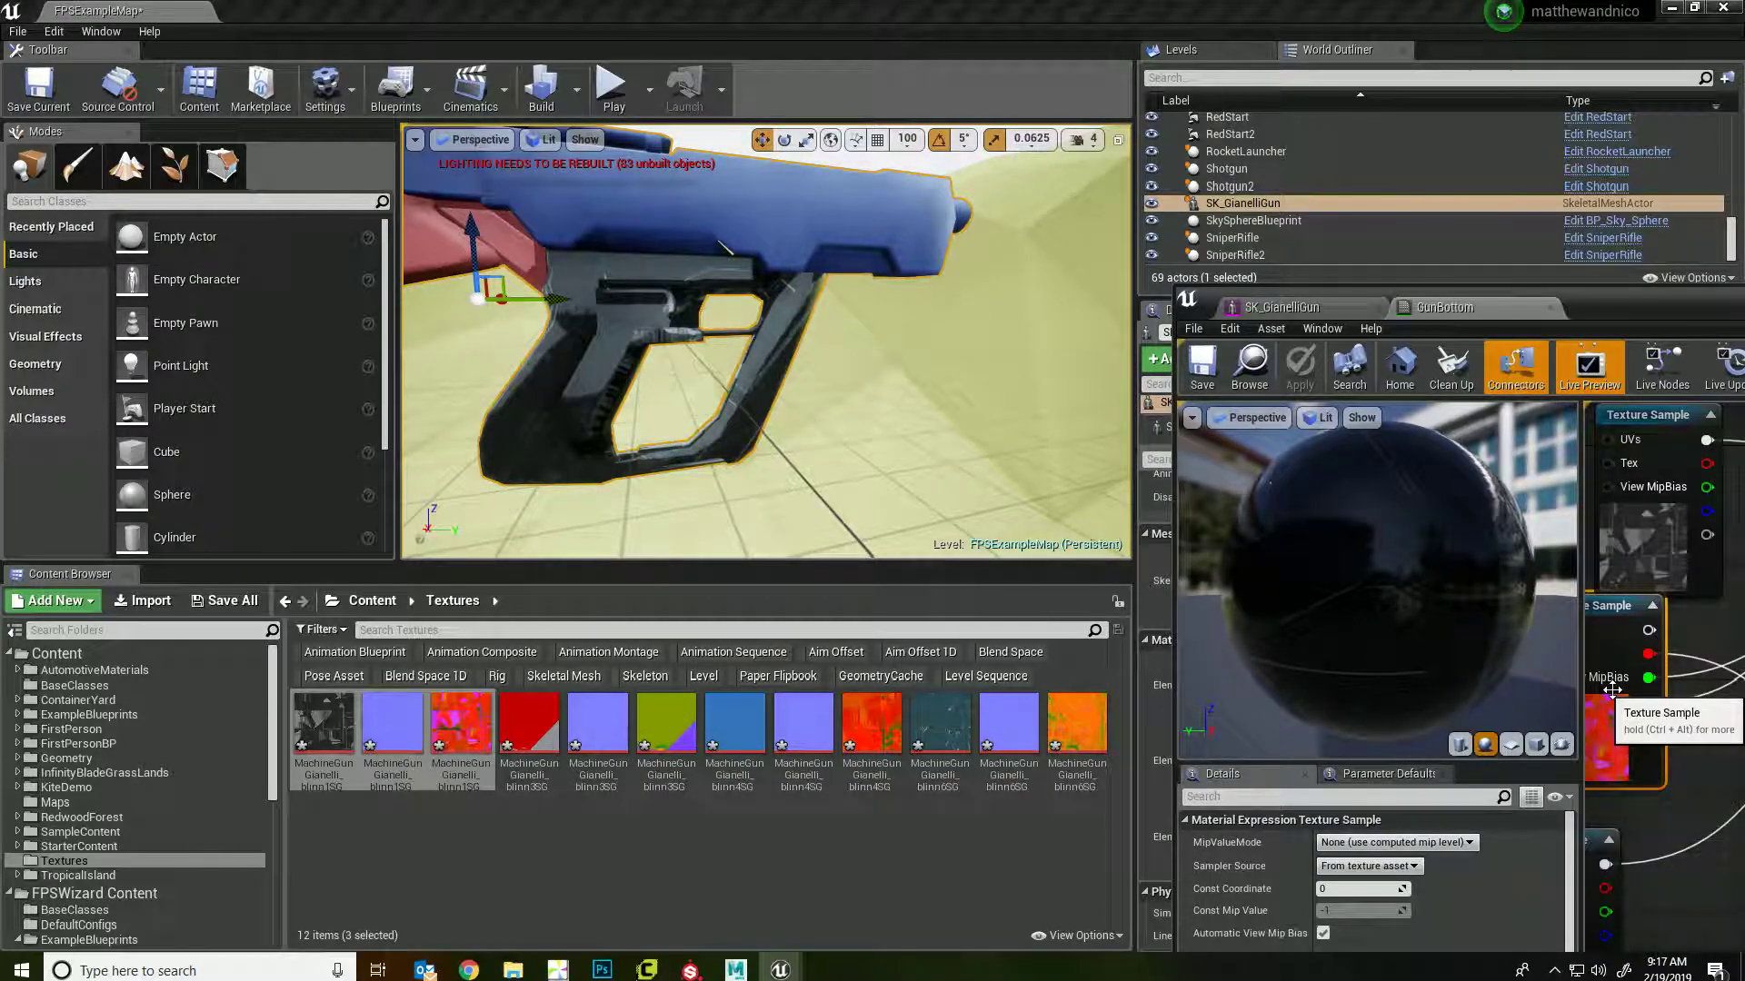
left_click_drag(1602, 300, 1269, 268)
right_click_drag(1425, 706, 1565, 701)
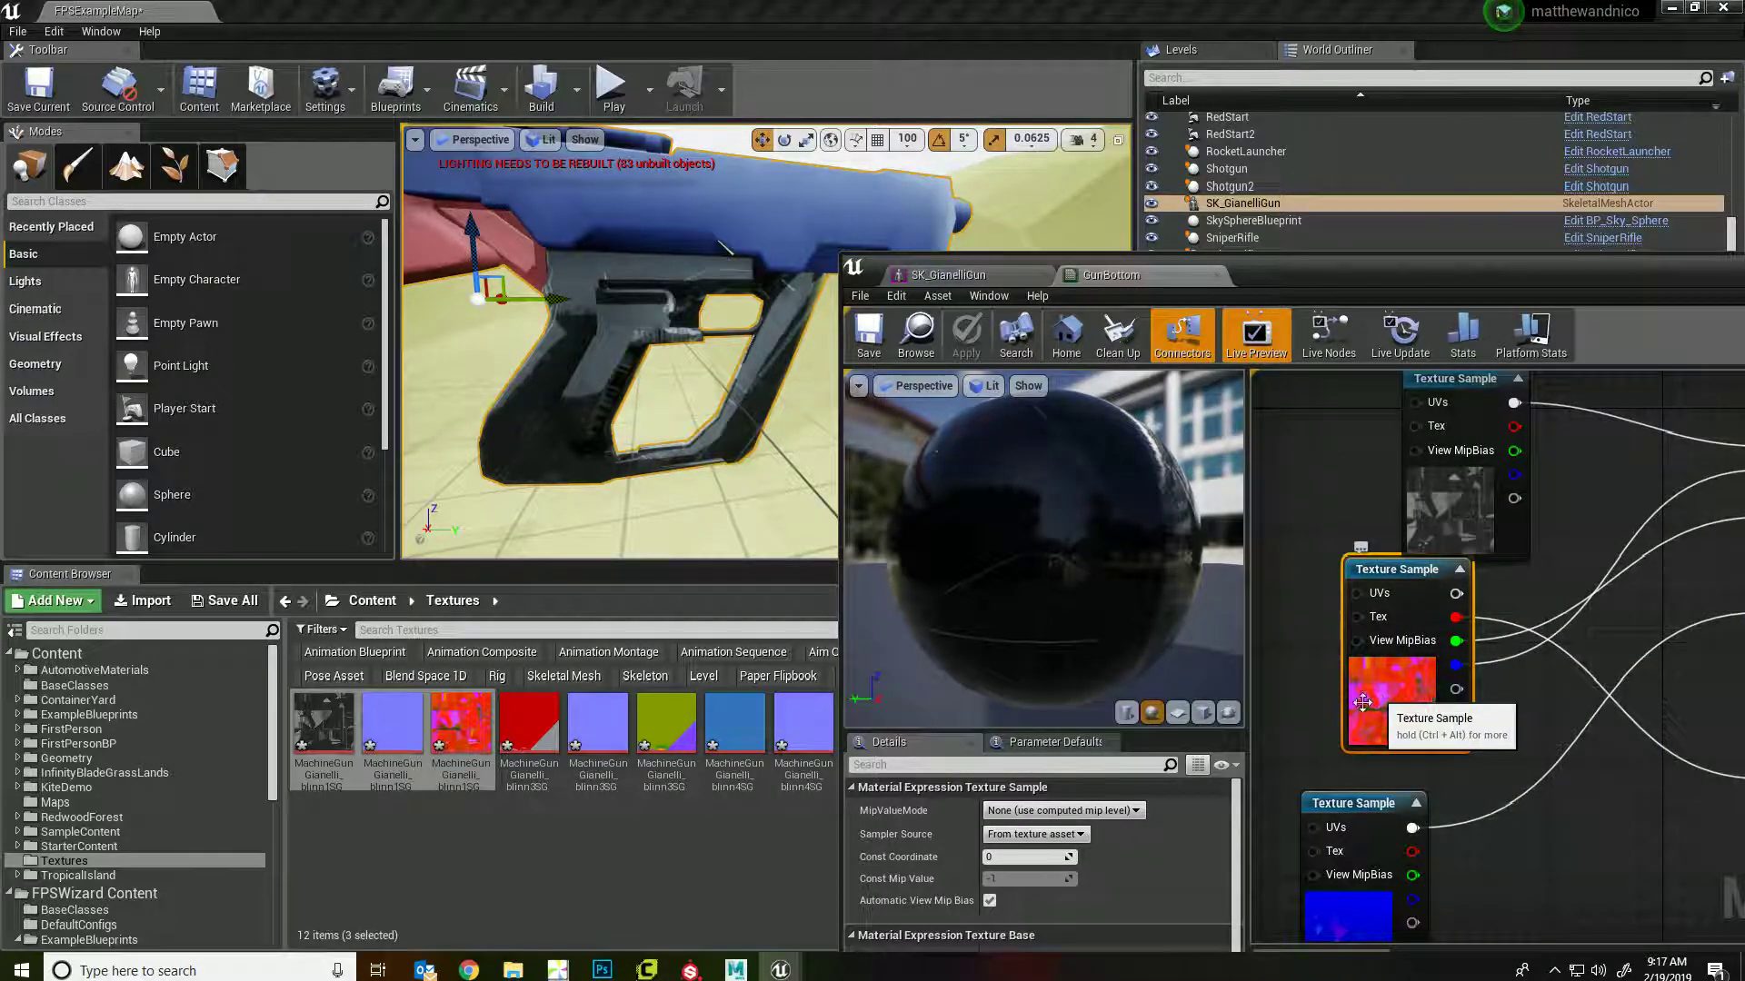
scroll(1174, 844, "down", 2)
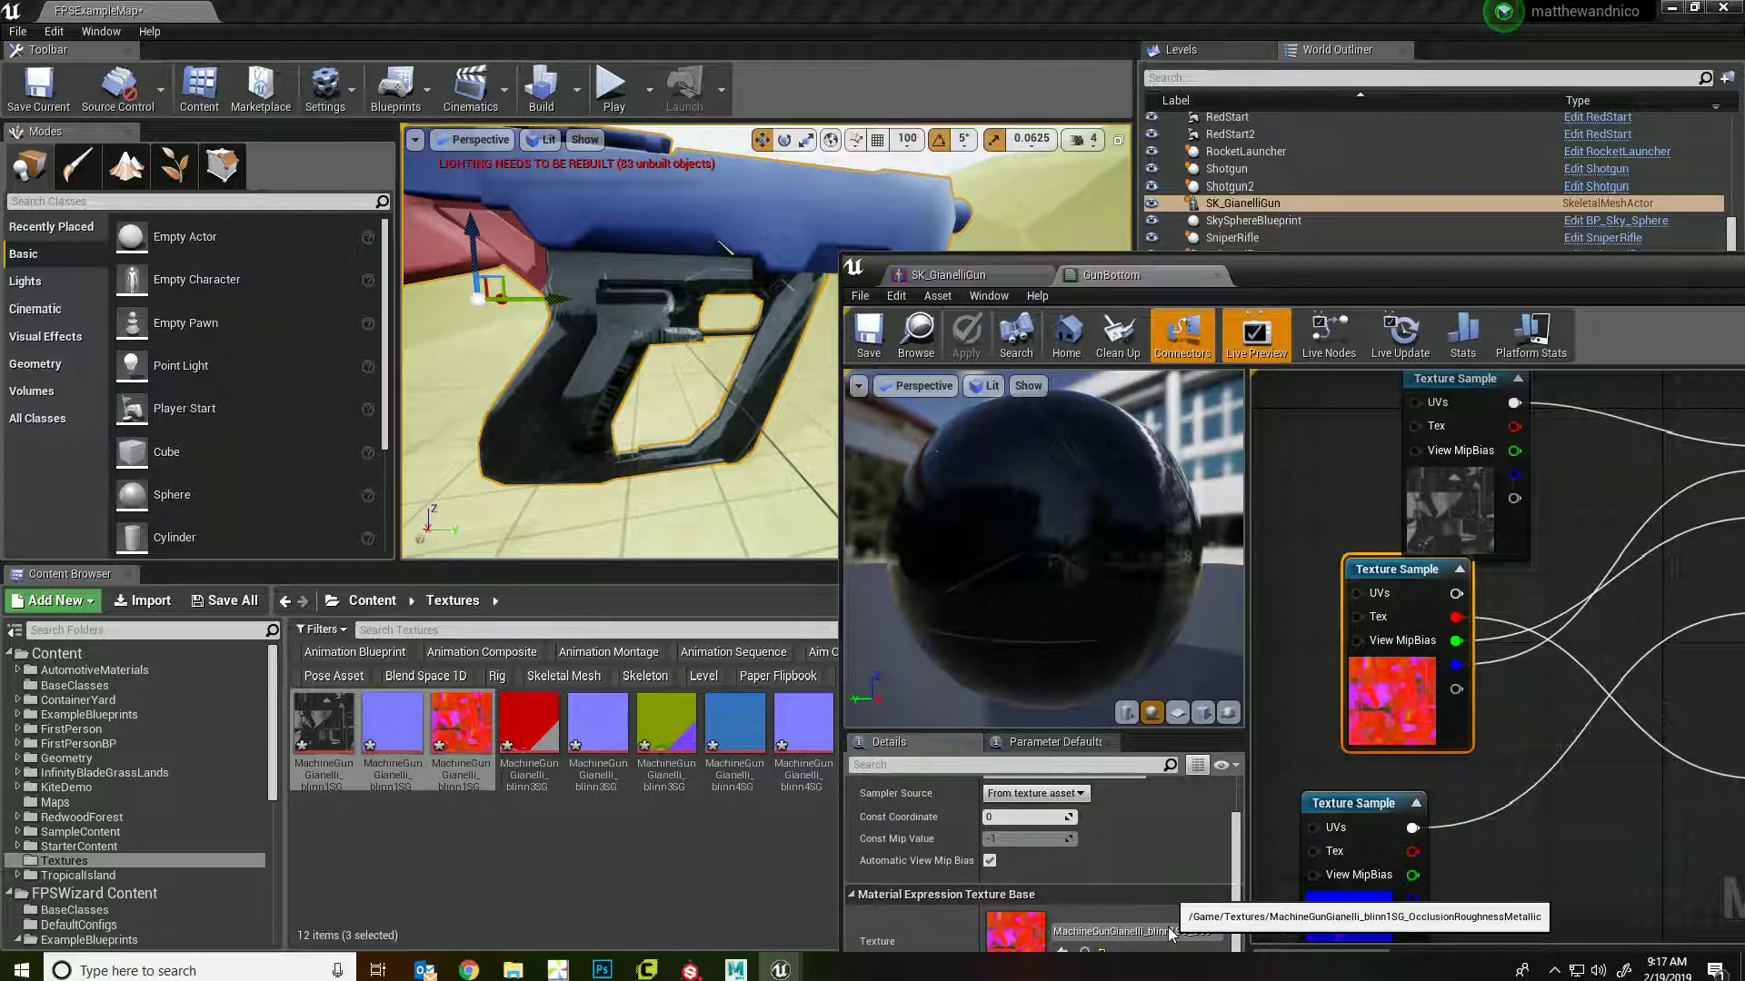
left_click_drag(1141, 460, 1208, 468)
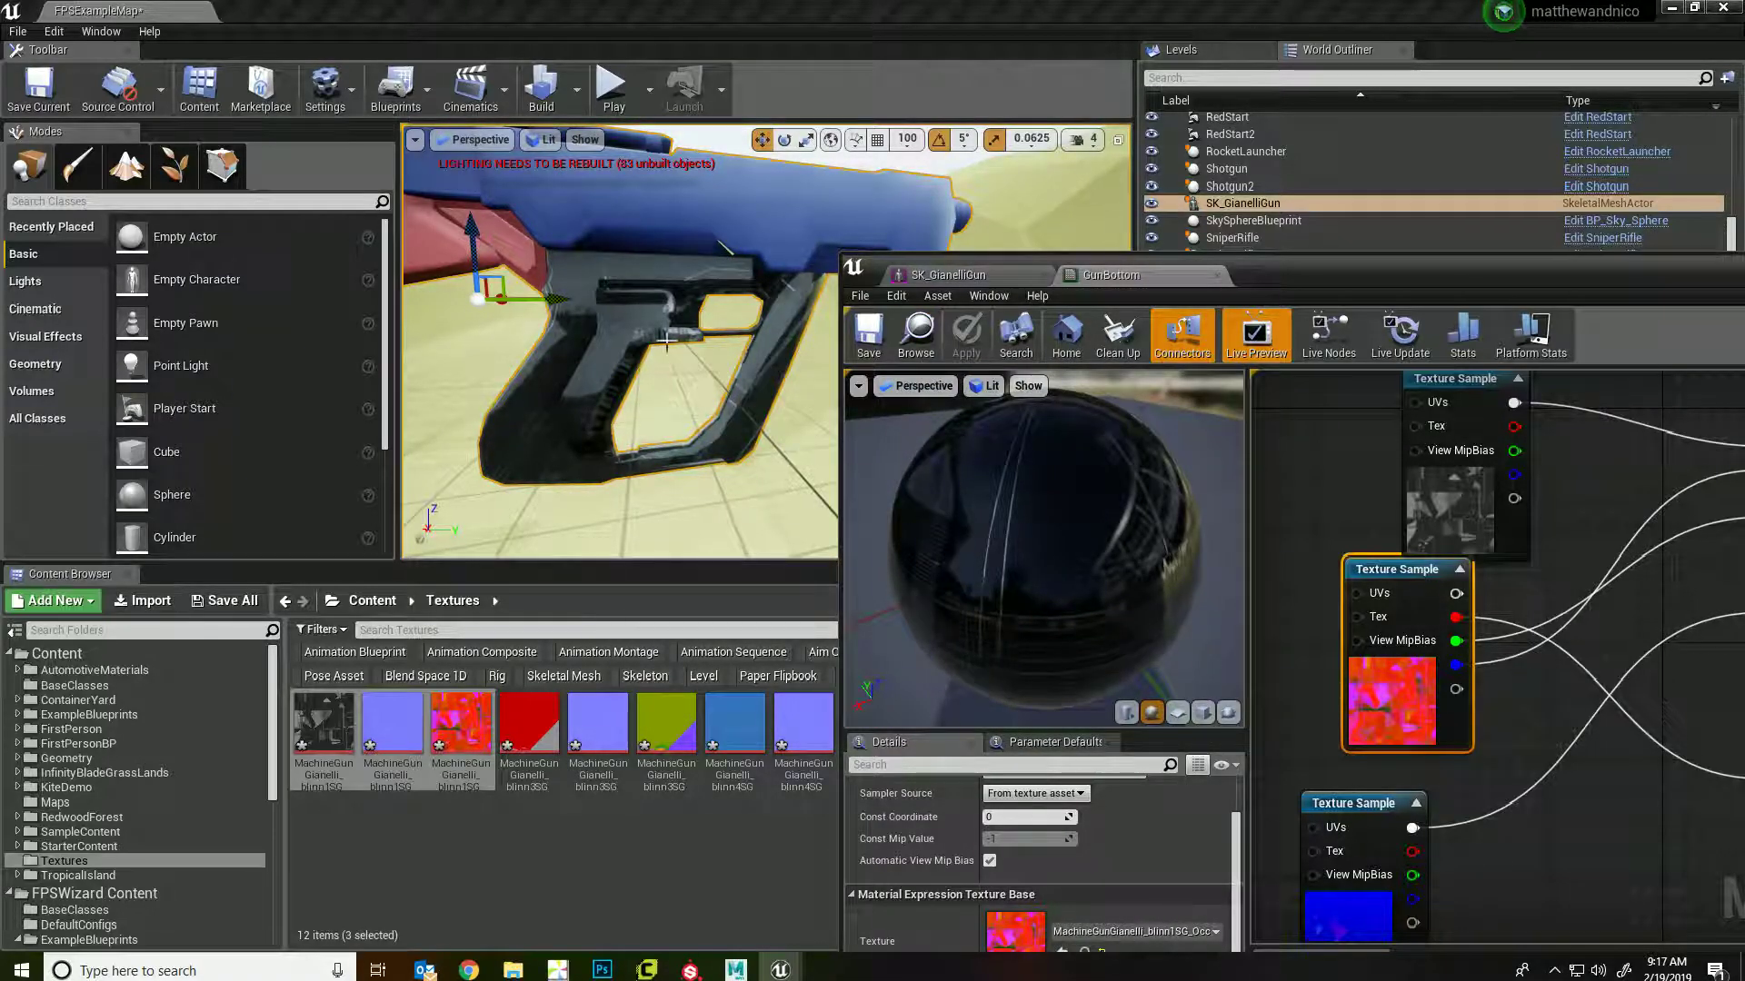
left_click_drag(1209, 468, 1097, 550)
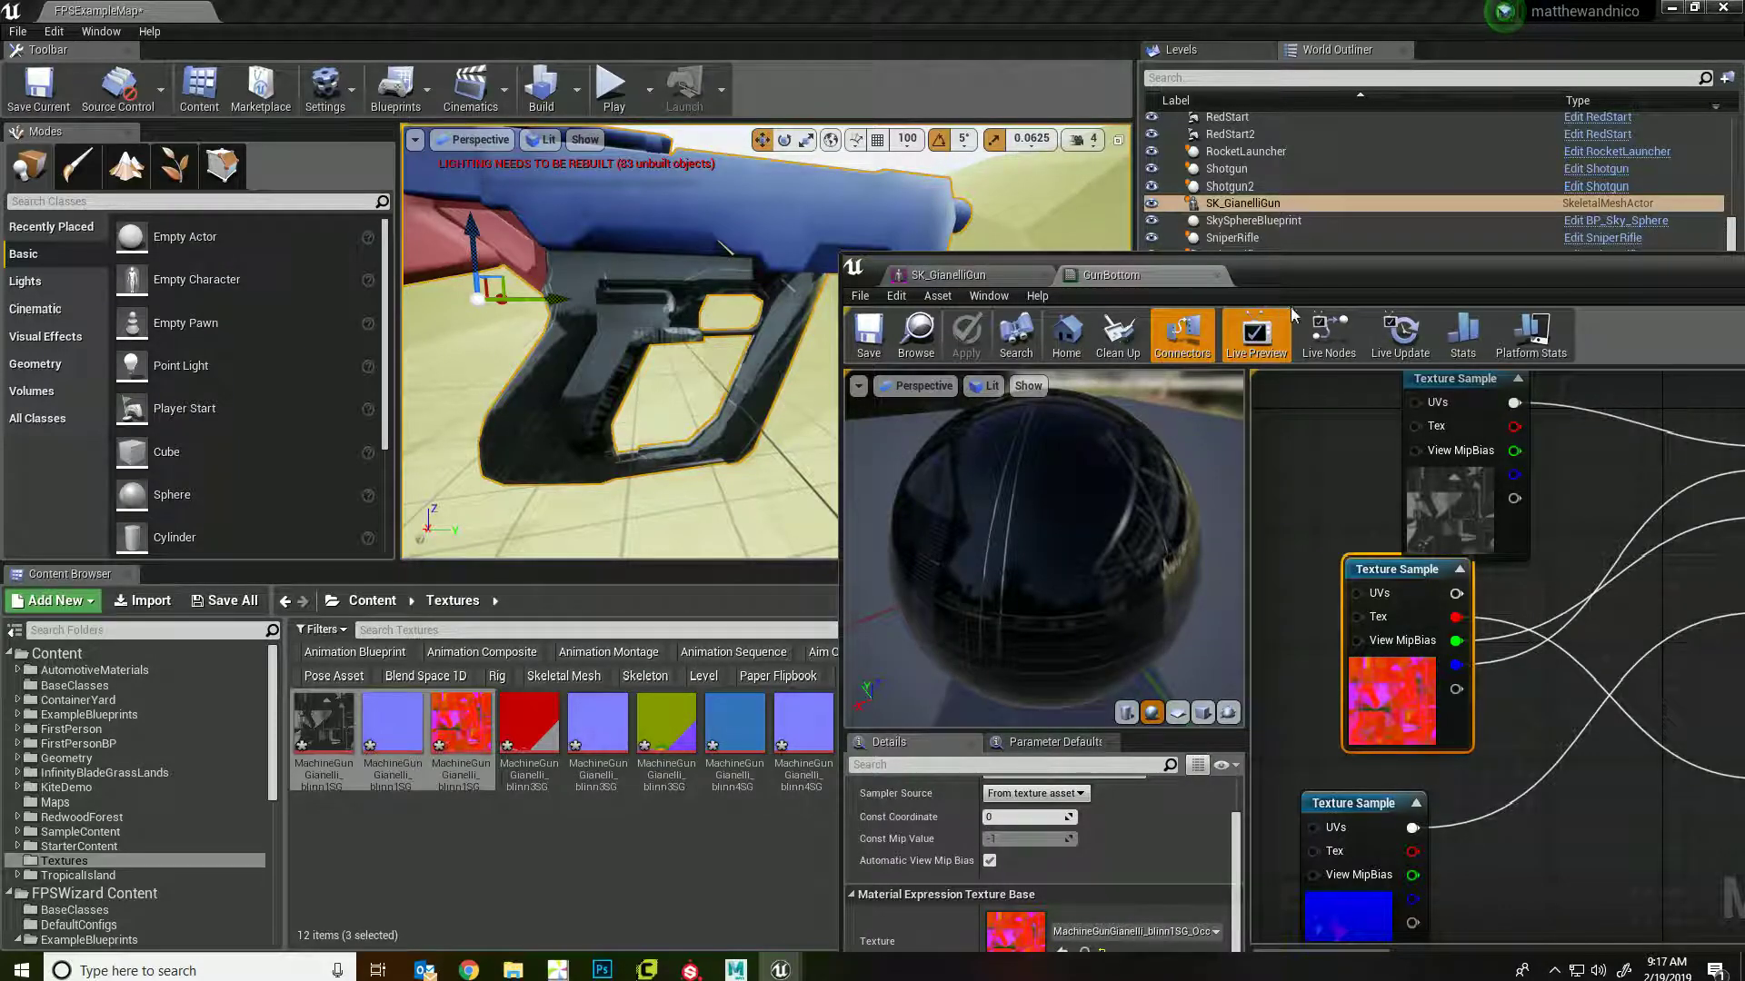
left_click_drag(1312, 283, 1453, 339)
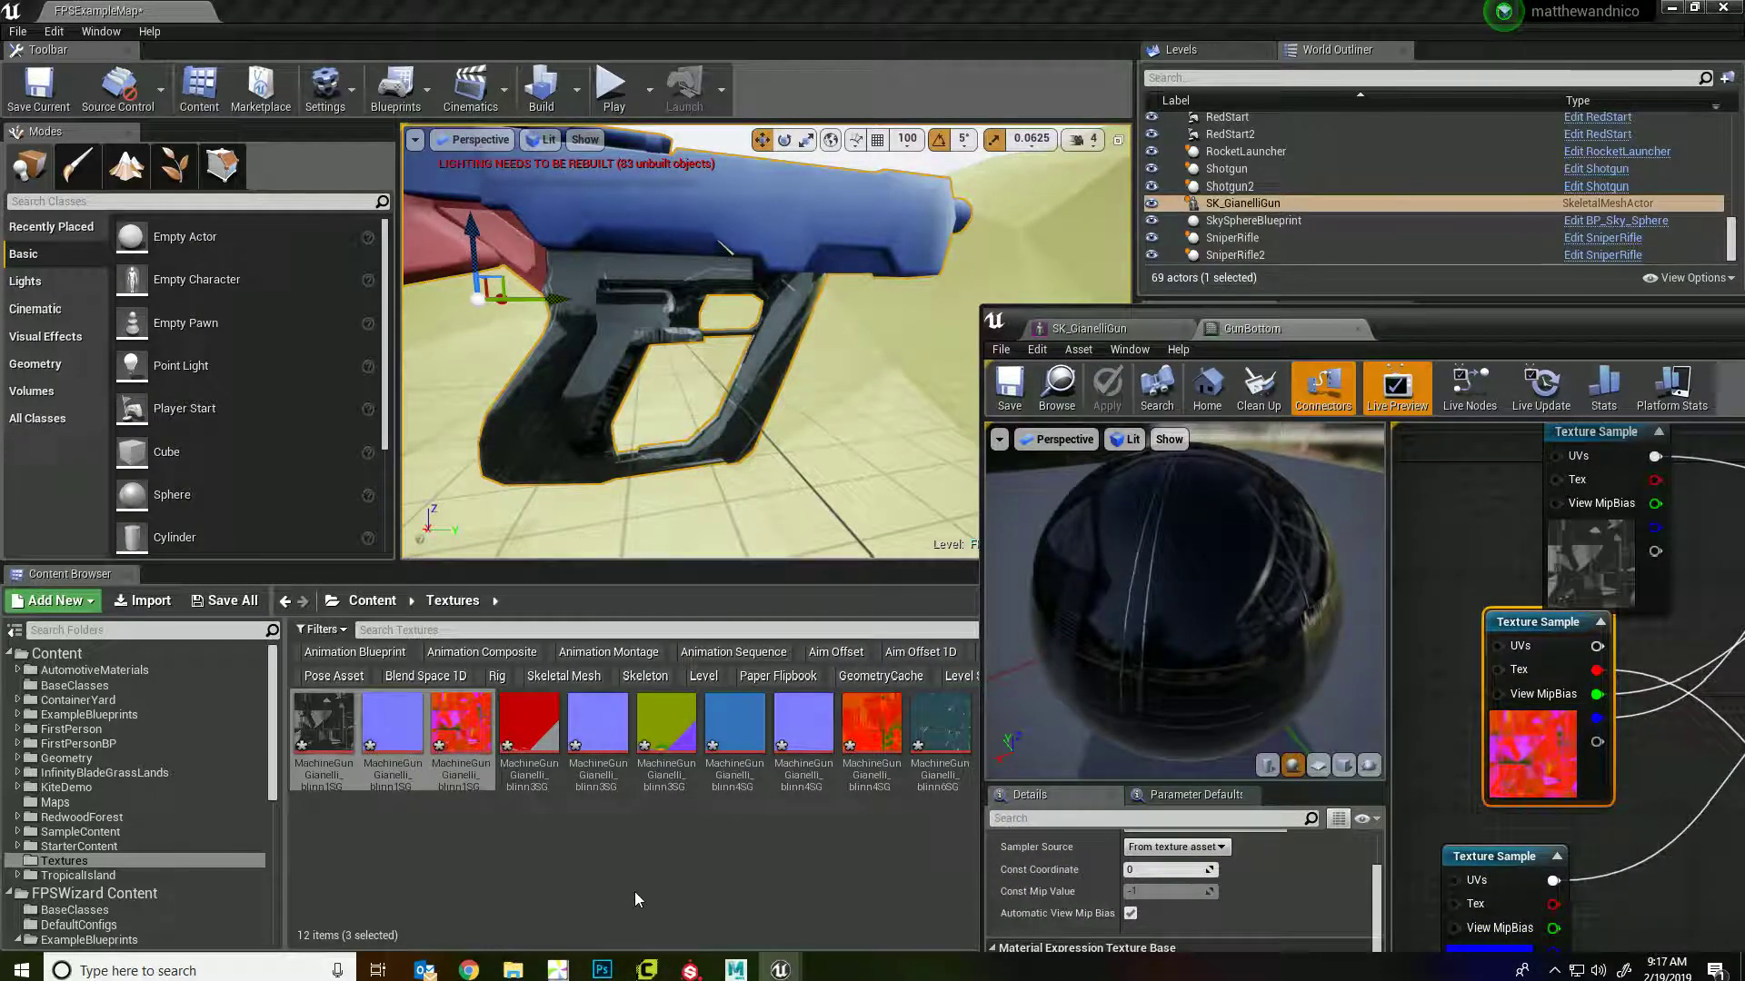
scroll(721, 361, "up", 2)
scroll(721, 360, "down", 4)
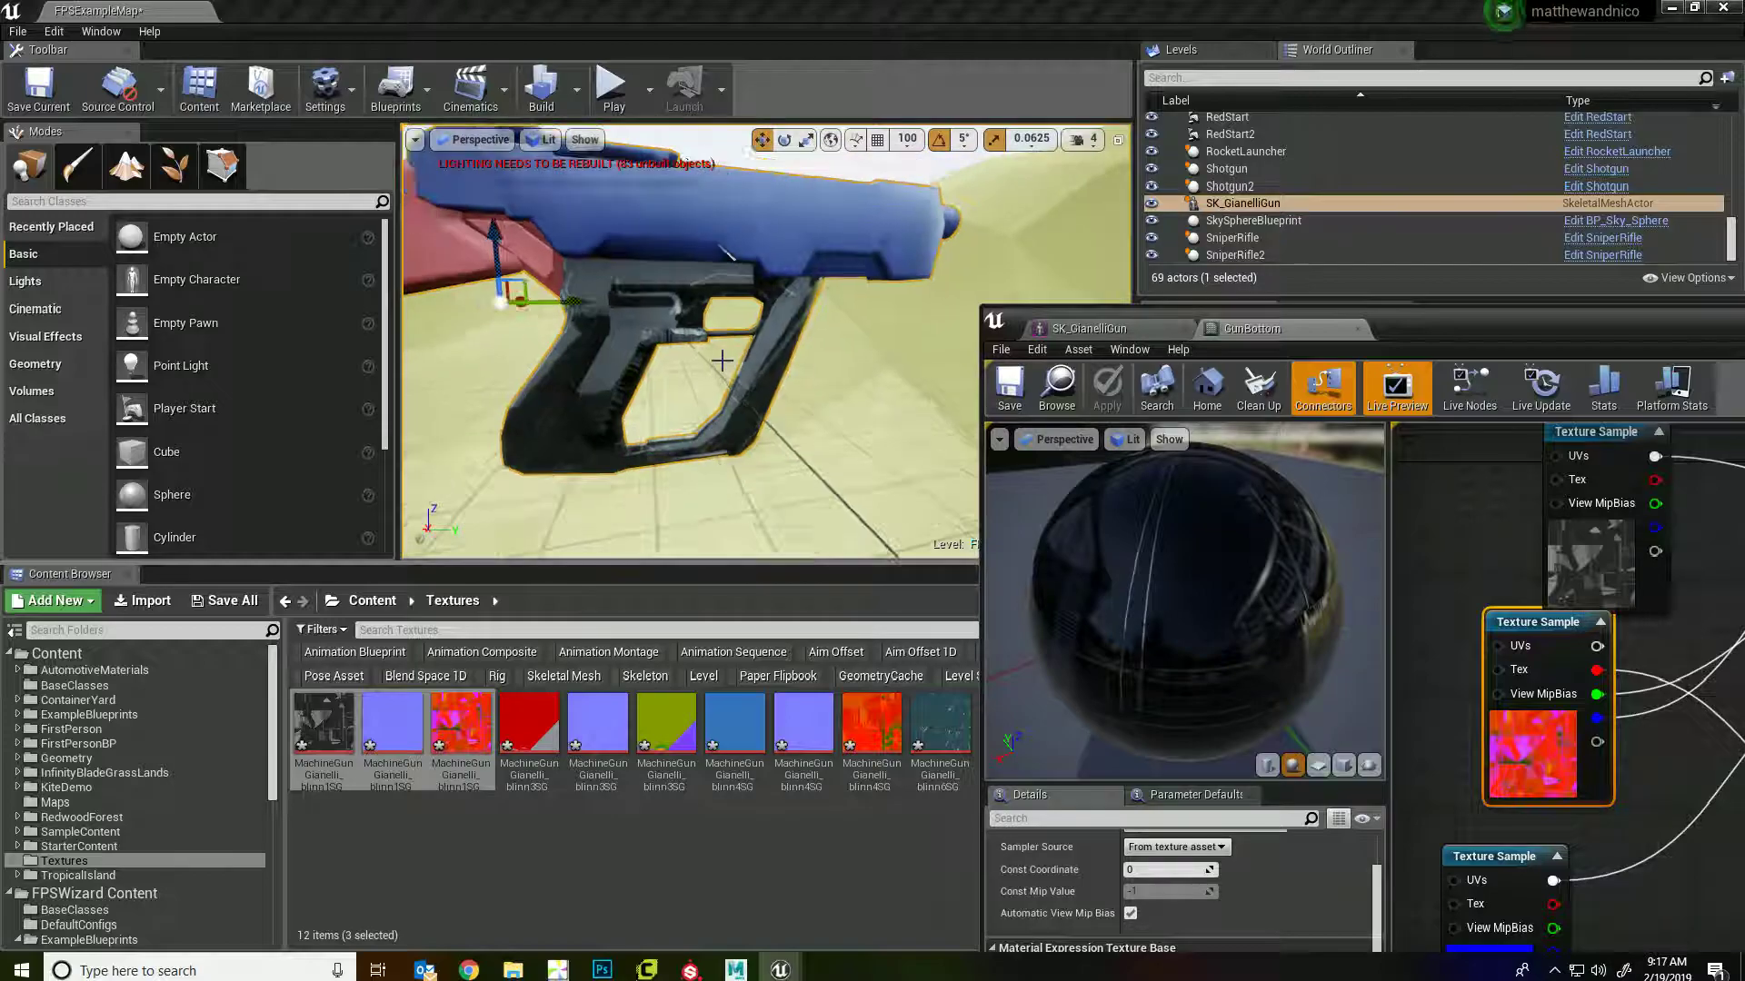
scroll(722, 361, "down", 2)
scroll(804, 341, "down", 2)
right_click_drag(796, 310, 990, 355)
right_click_drag(724, 354, 759, 341)
key("w")
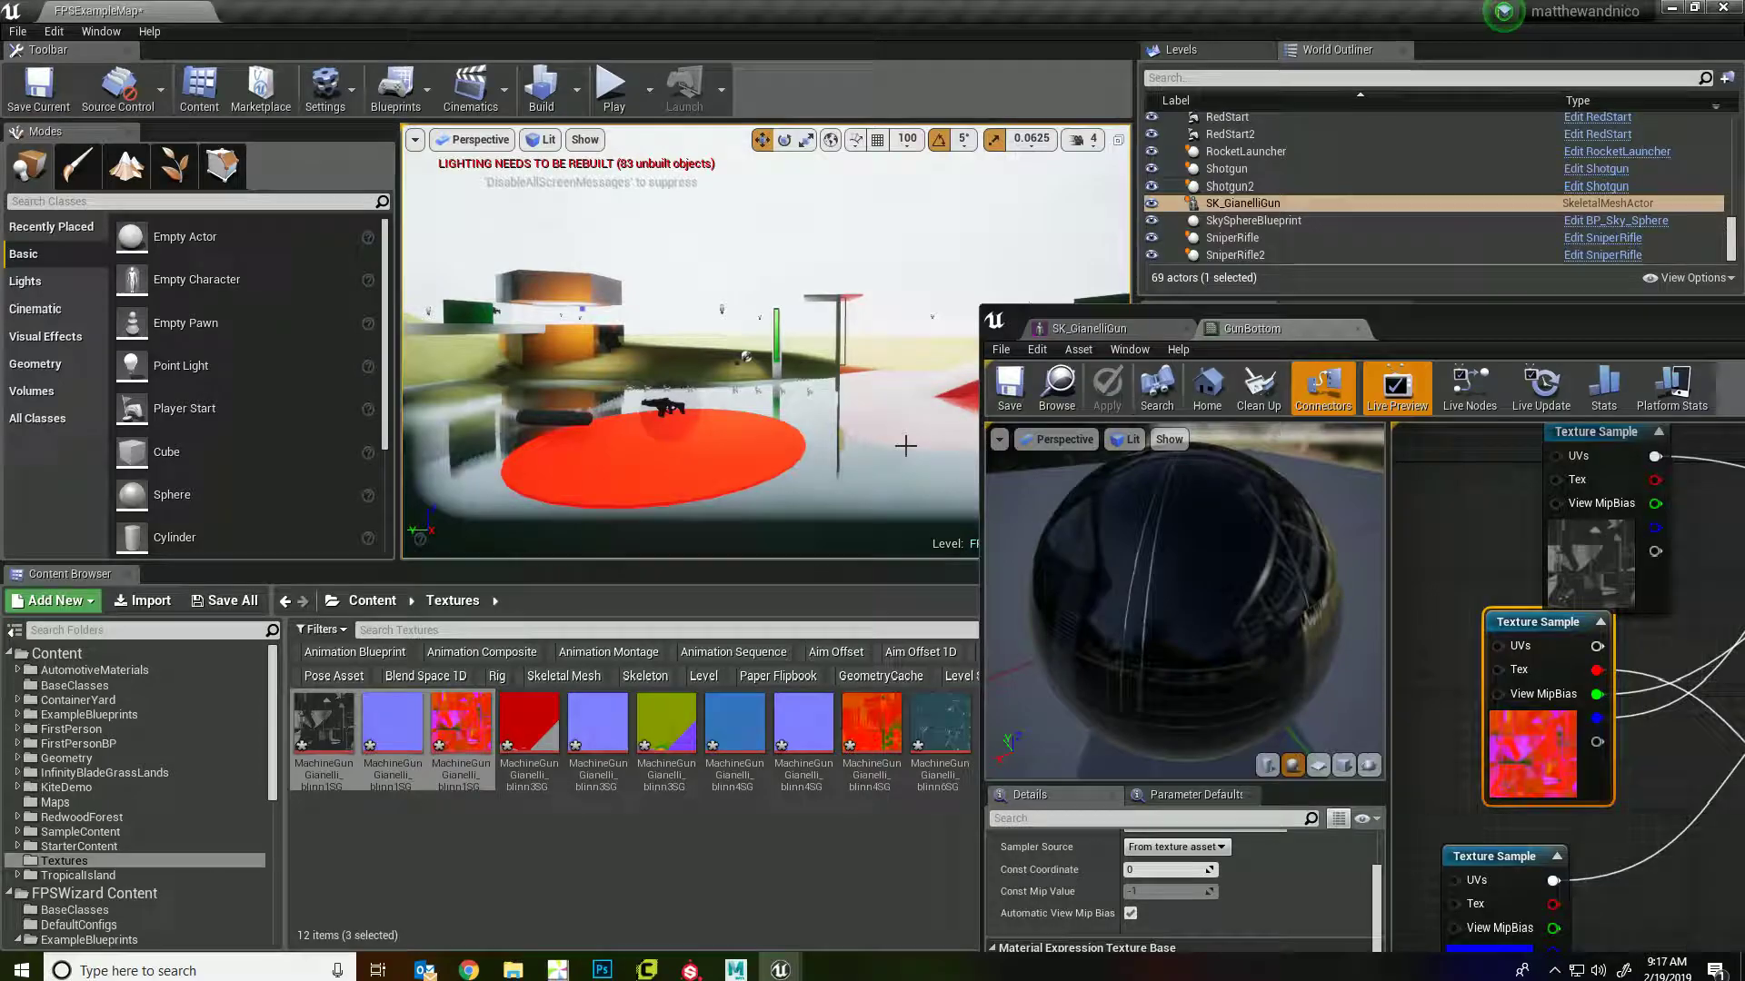
- Uncover the Content Browser, collapse the Content and FPSWizard Content subfolders, and open the SampleContent folder
left_click_drag(1454, 328, 1631, 268)
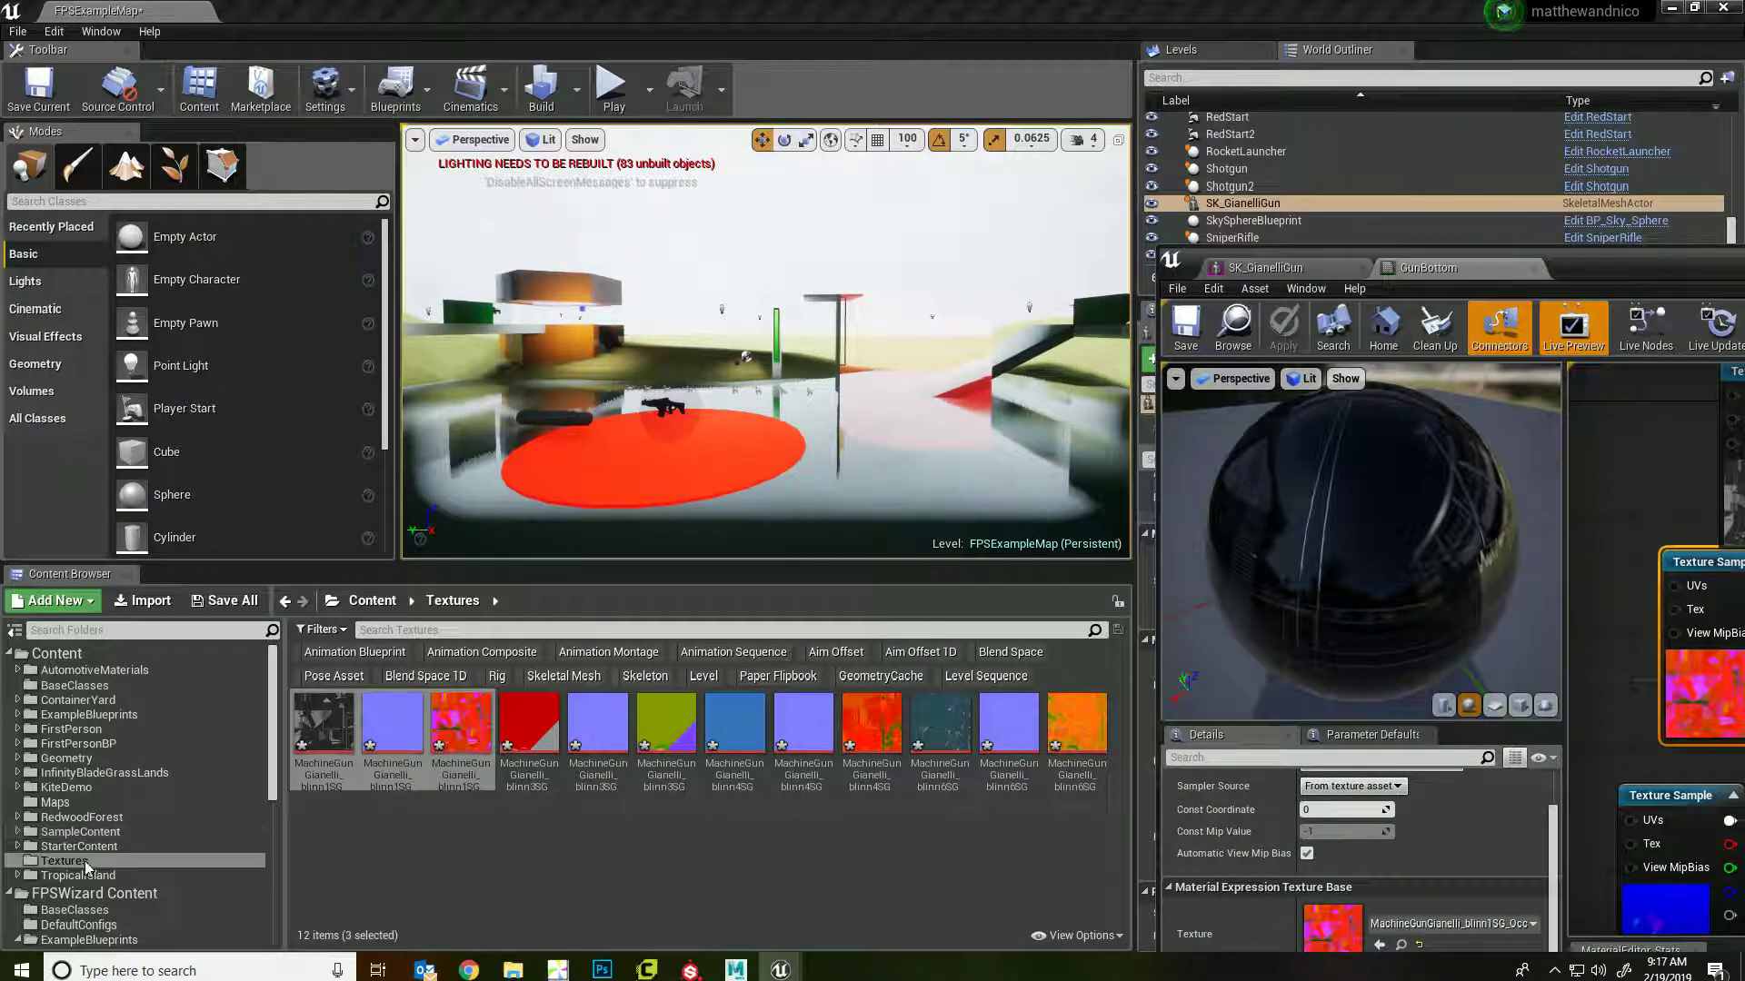
left_click(9, 653)
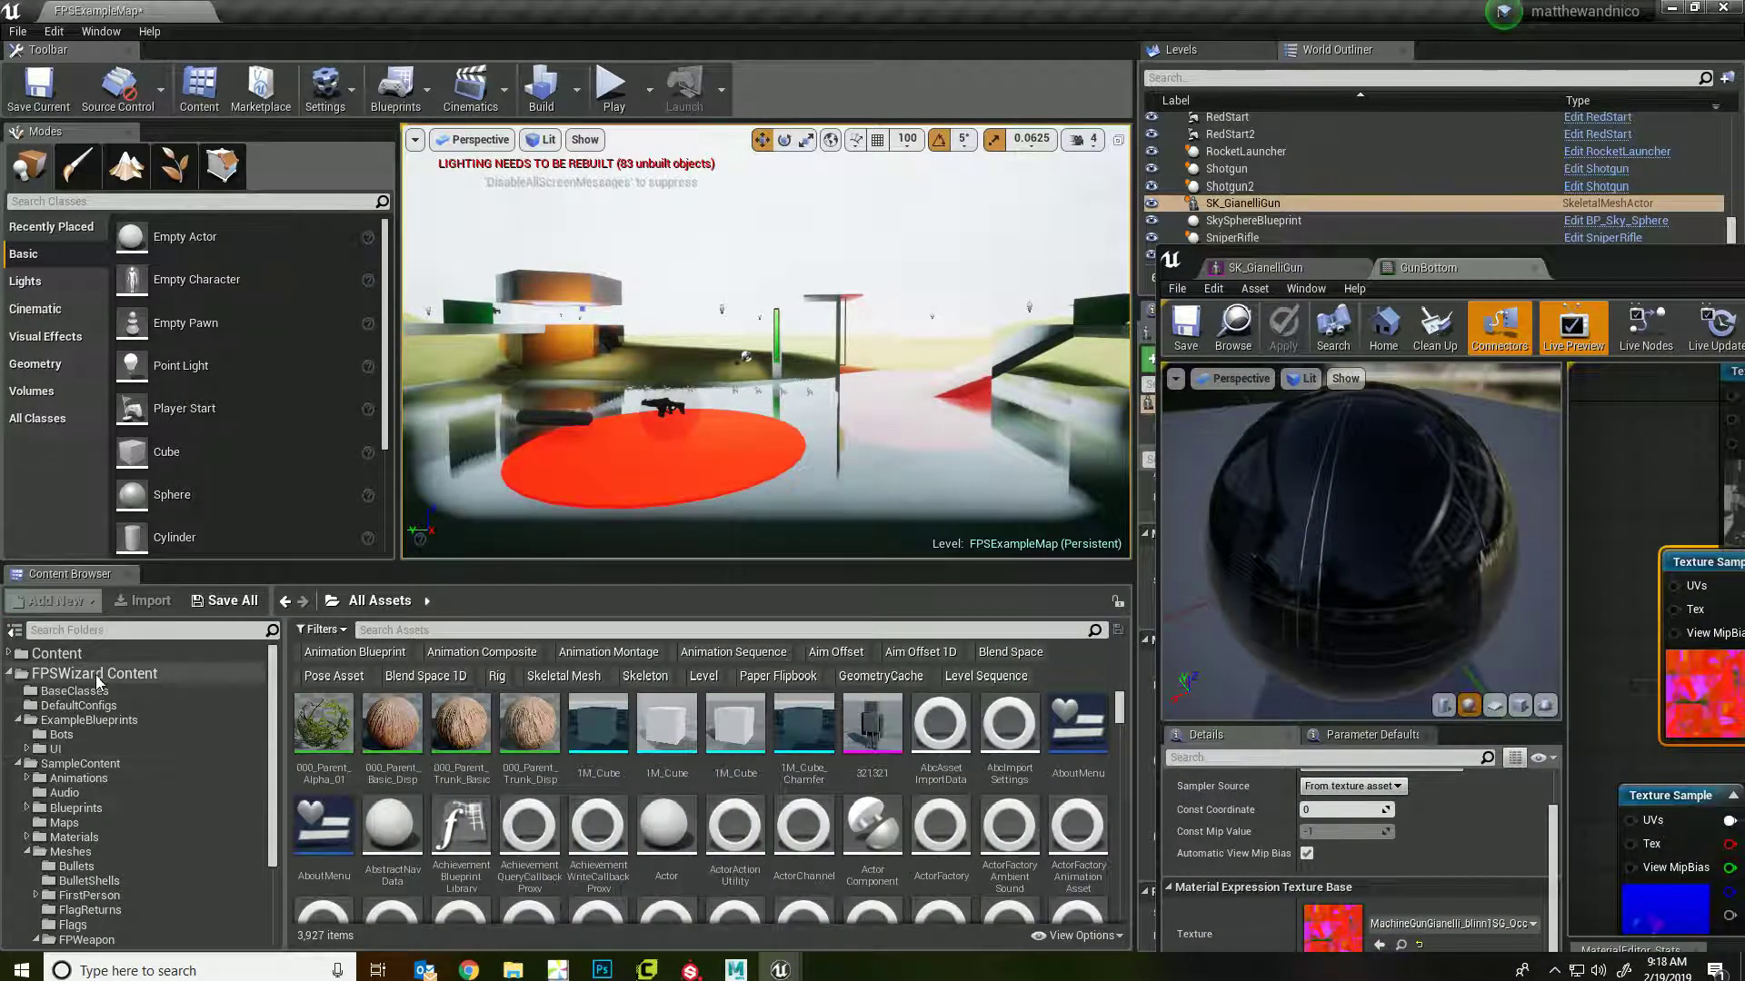
left_click(94, 673)
left_click(18, 720)
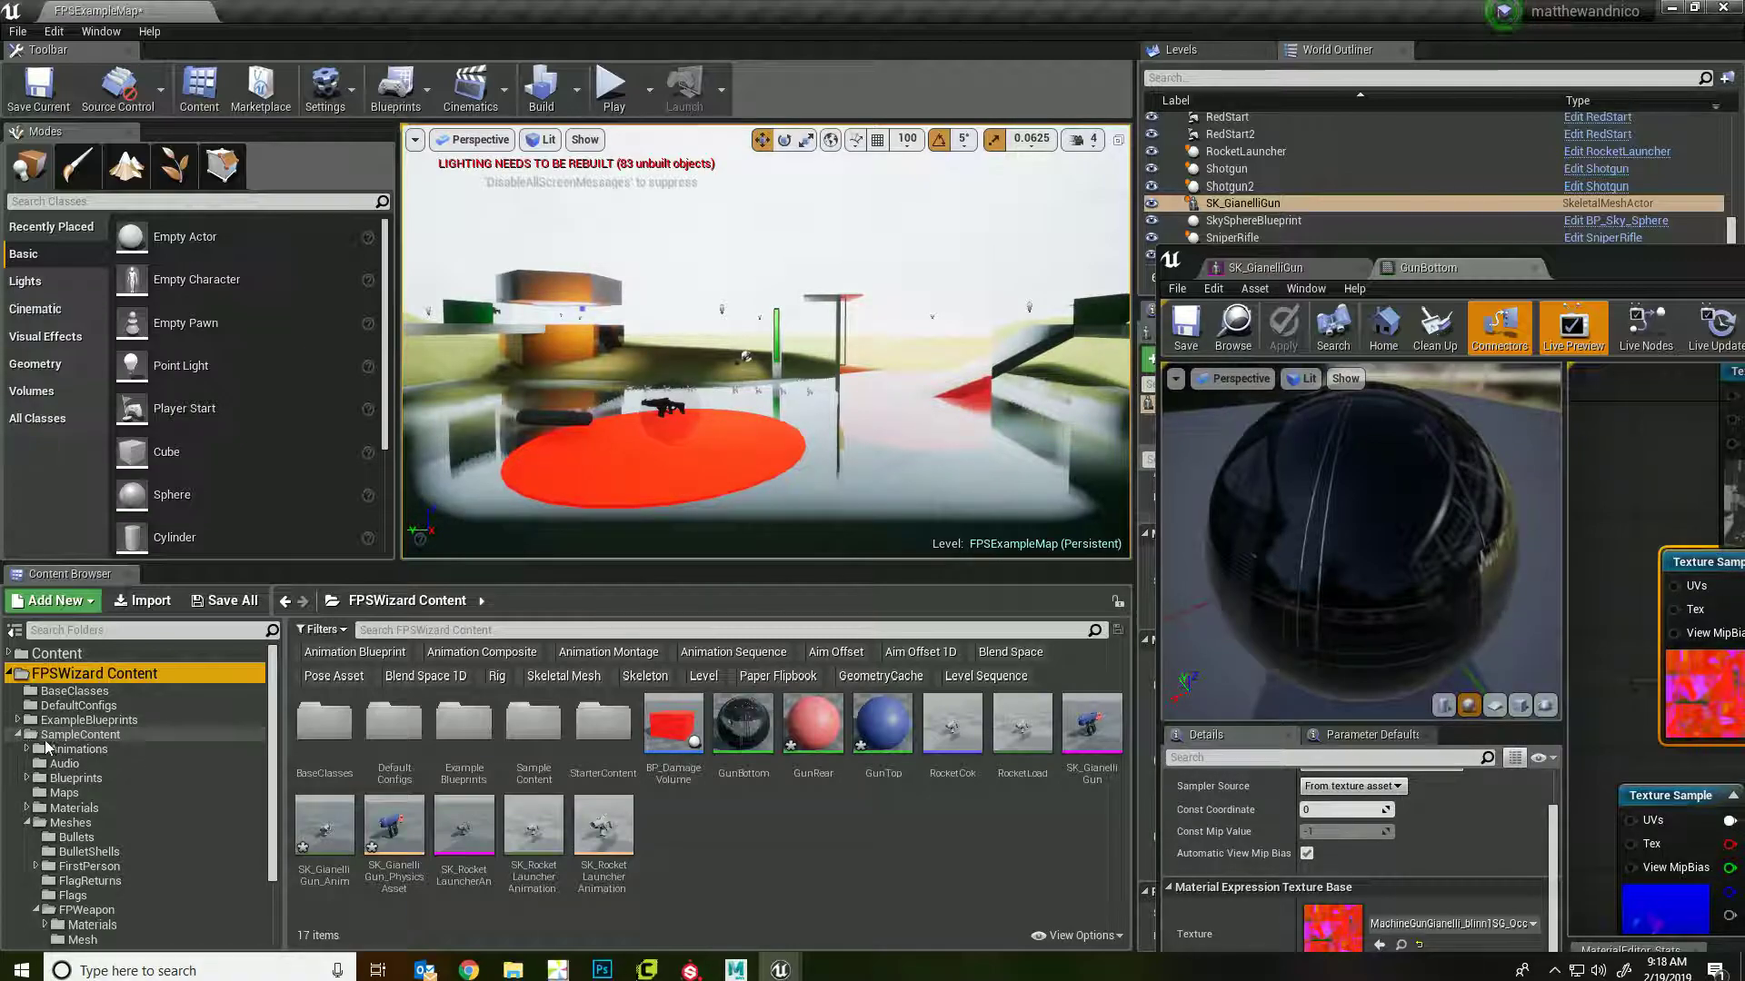
left_click(18, 734)
right_click(54, 735)
left_click(64, 766)
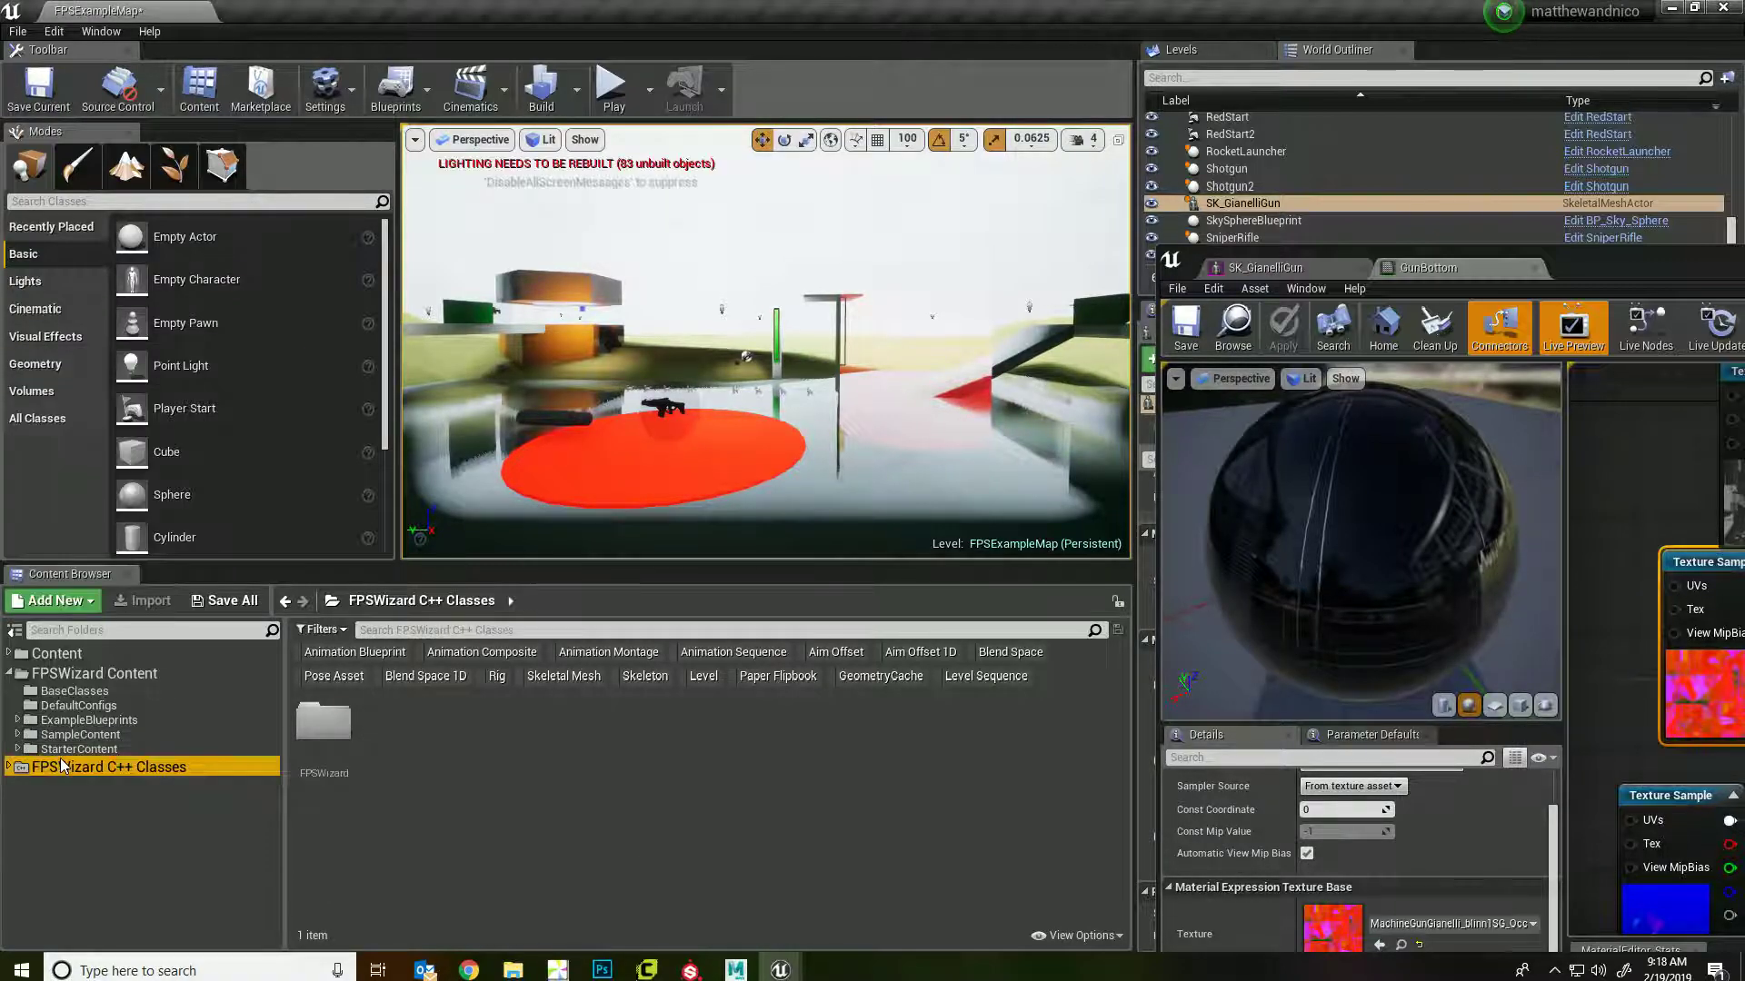
left_click(59, 734)
left_click(54, 720)
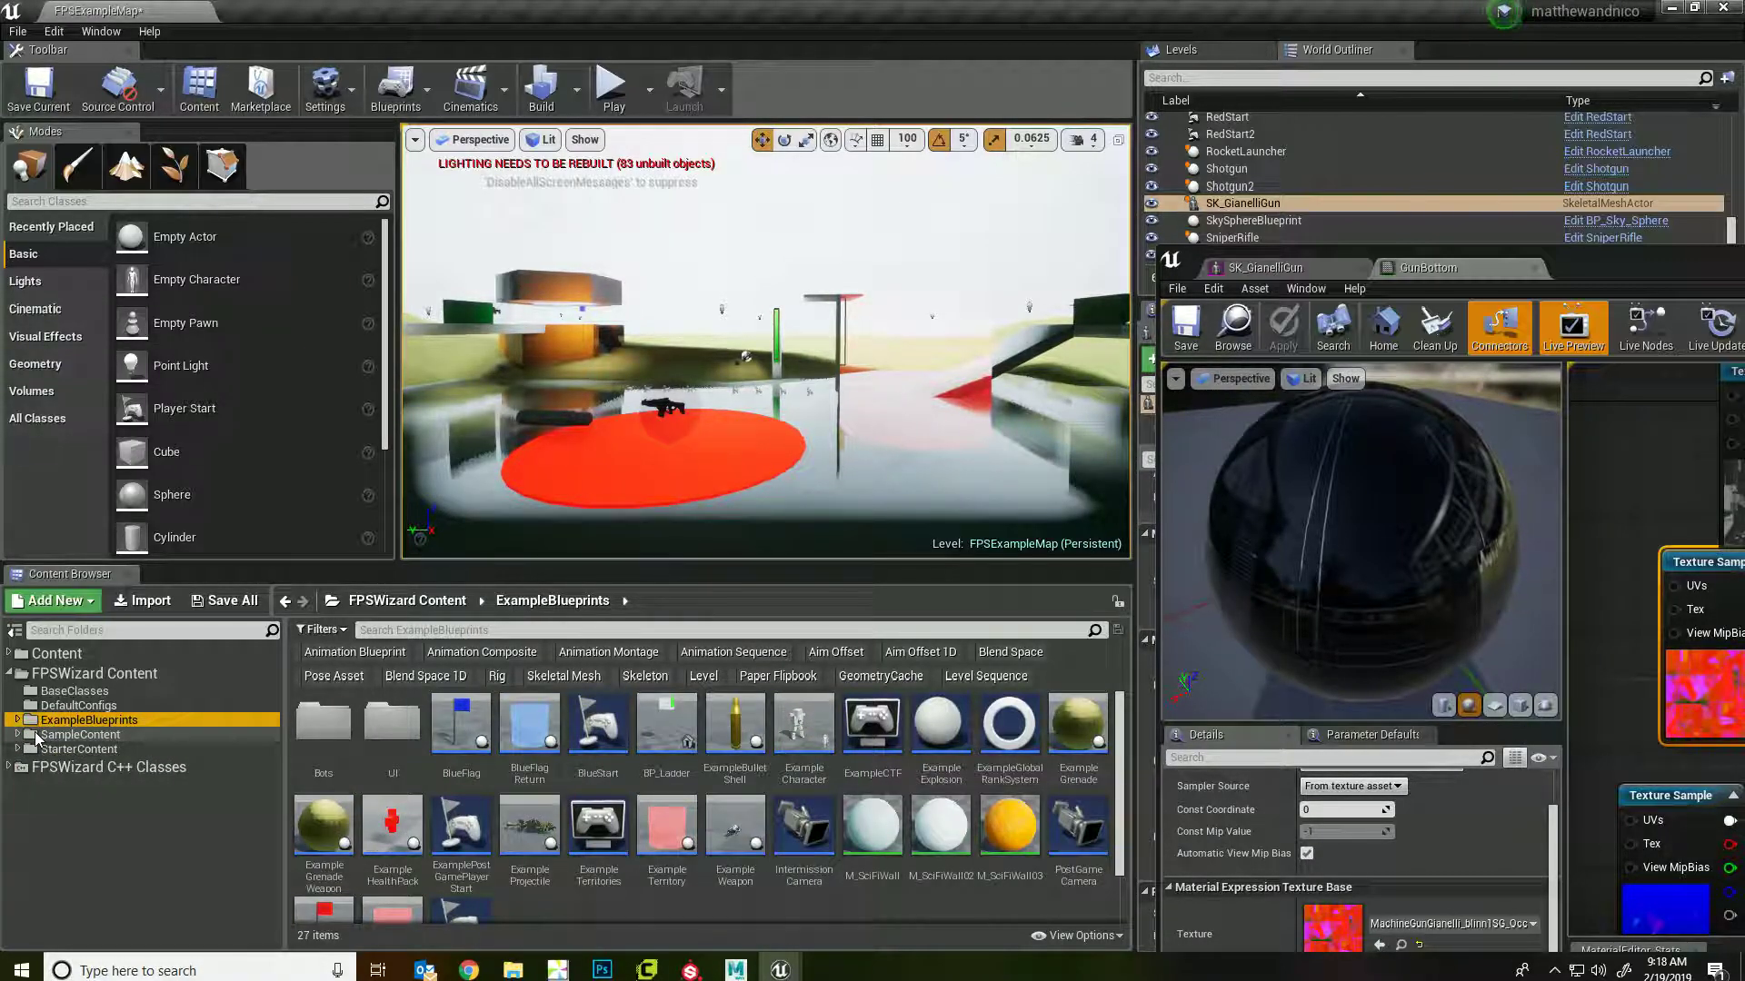
left_click(36, 735)
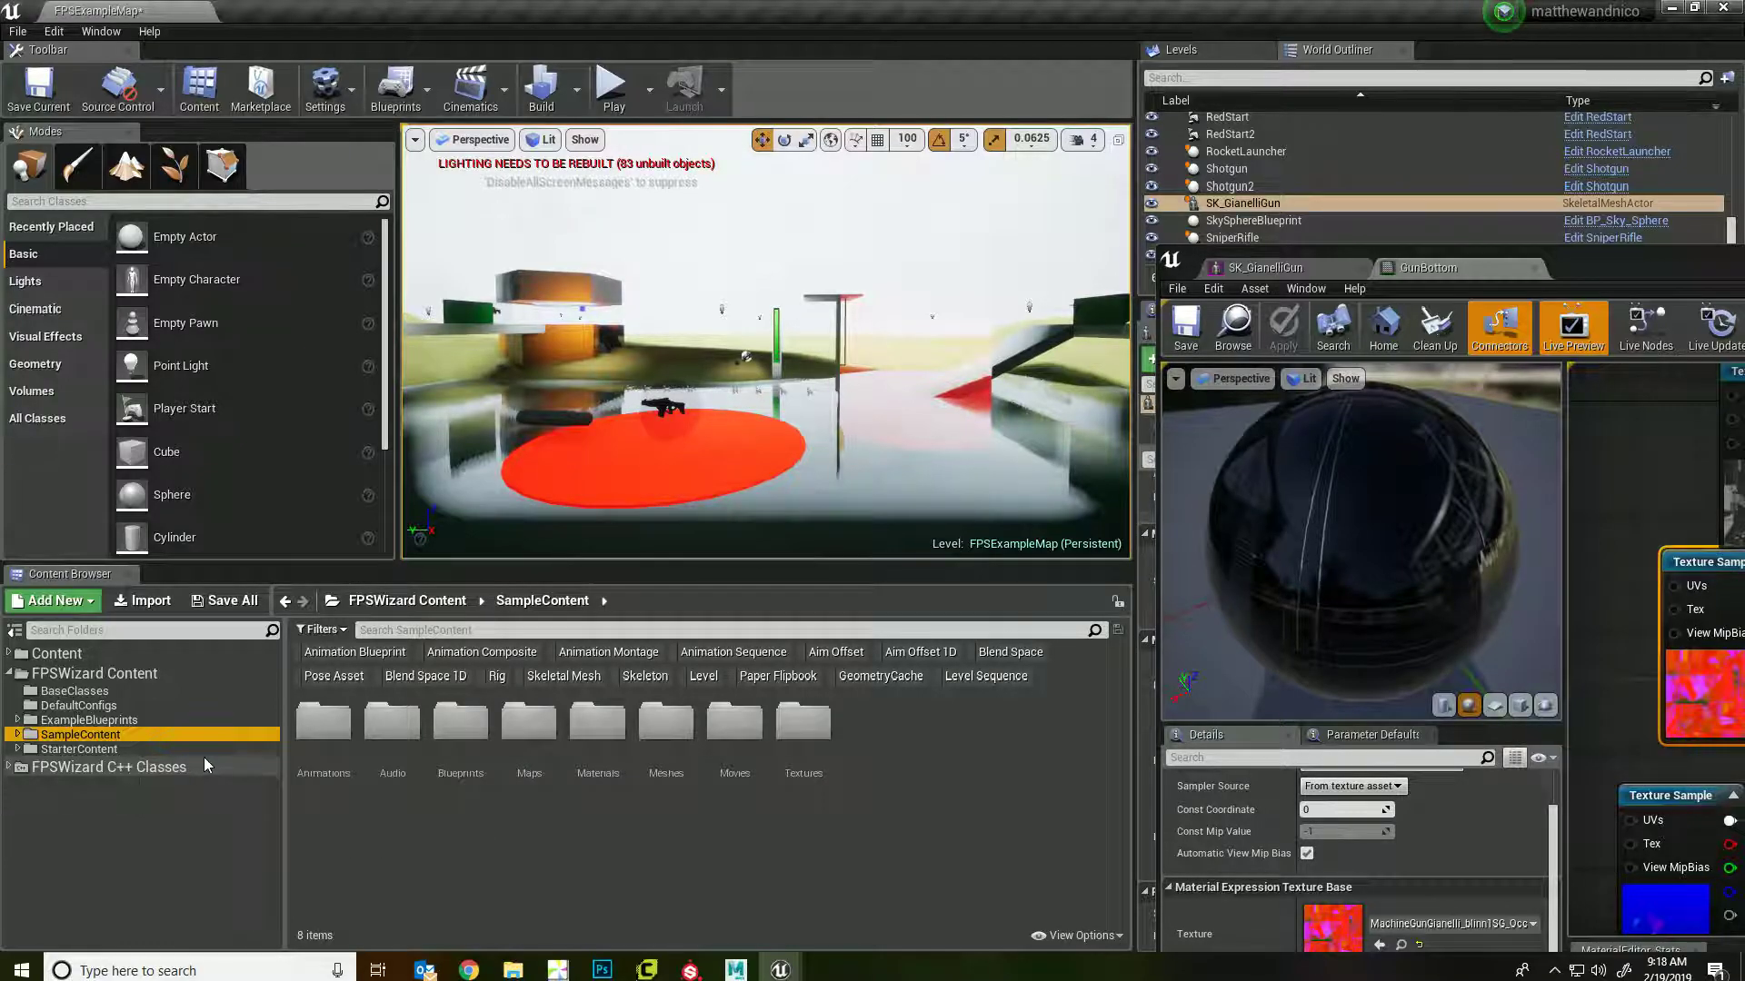
- Browse to SampleContent > Blueprints > Weapons and open the AssaultRifle blueprint
left_click(18, 734)
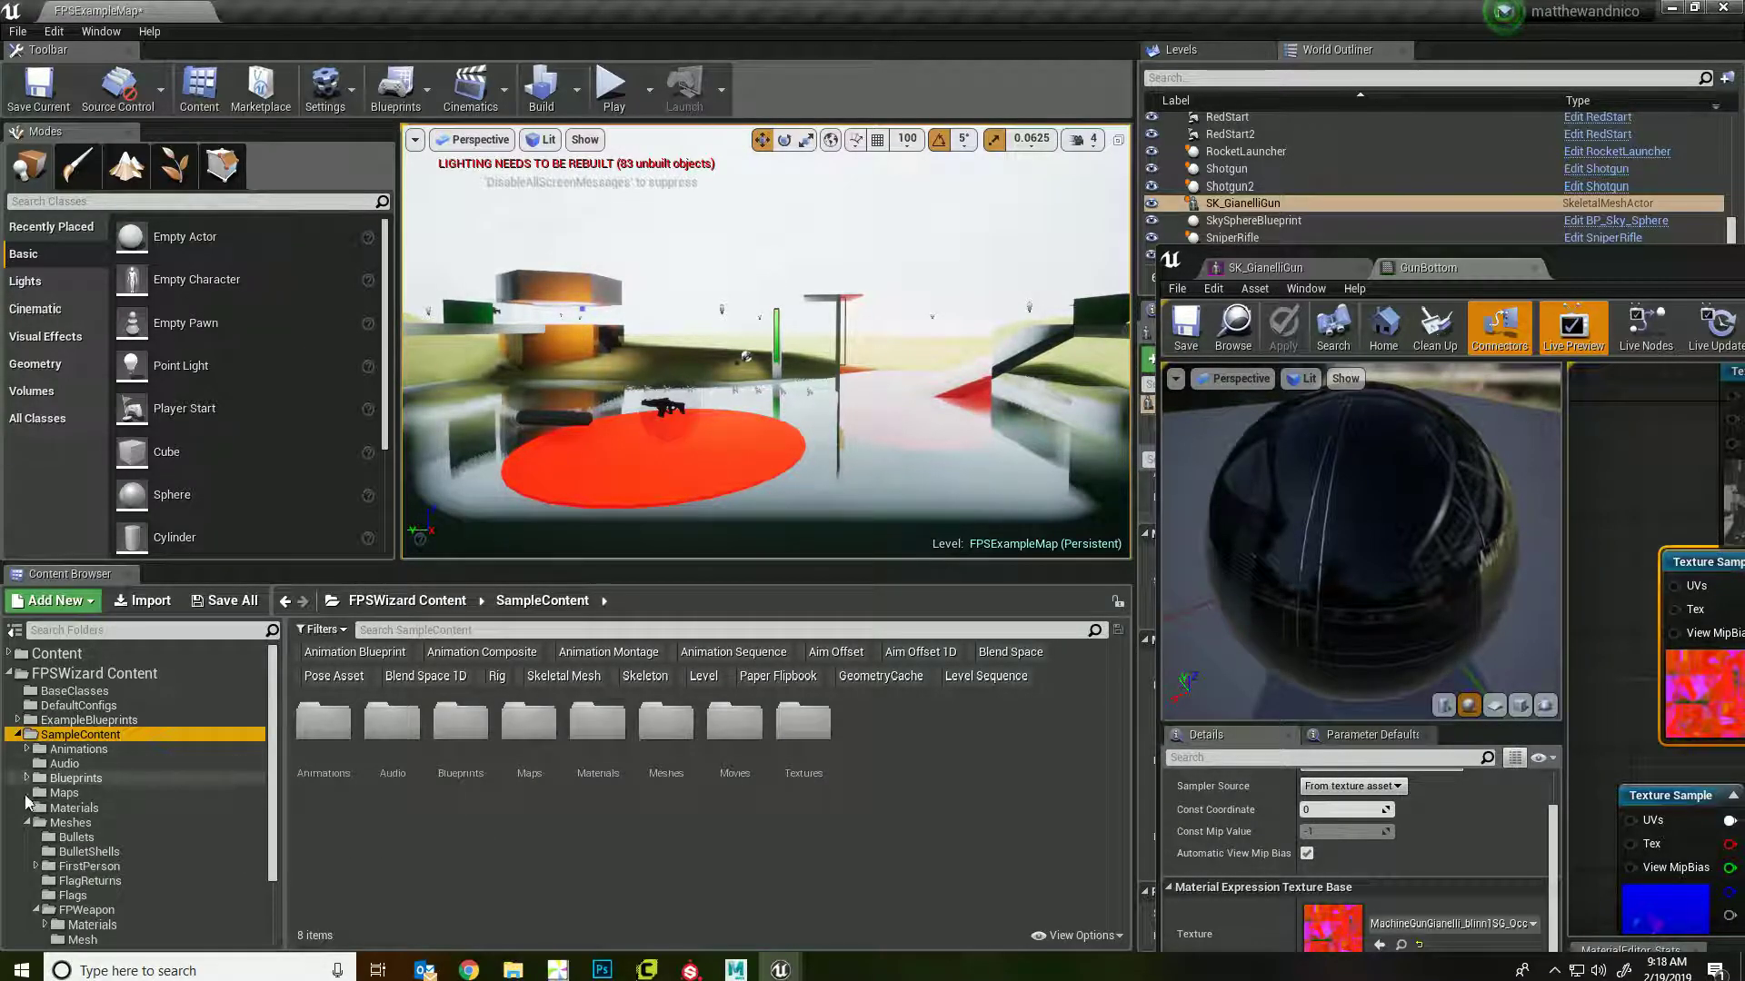
left_click(27, 823)
left_click(64, 792)
left_click(68, 780)
left_click(27, 779)
left_click(80, 837)
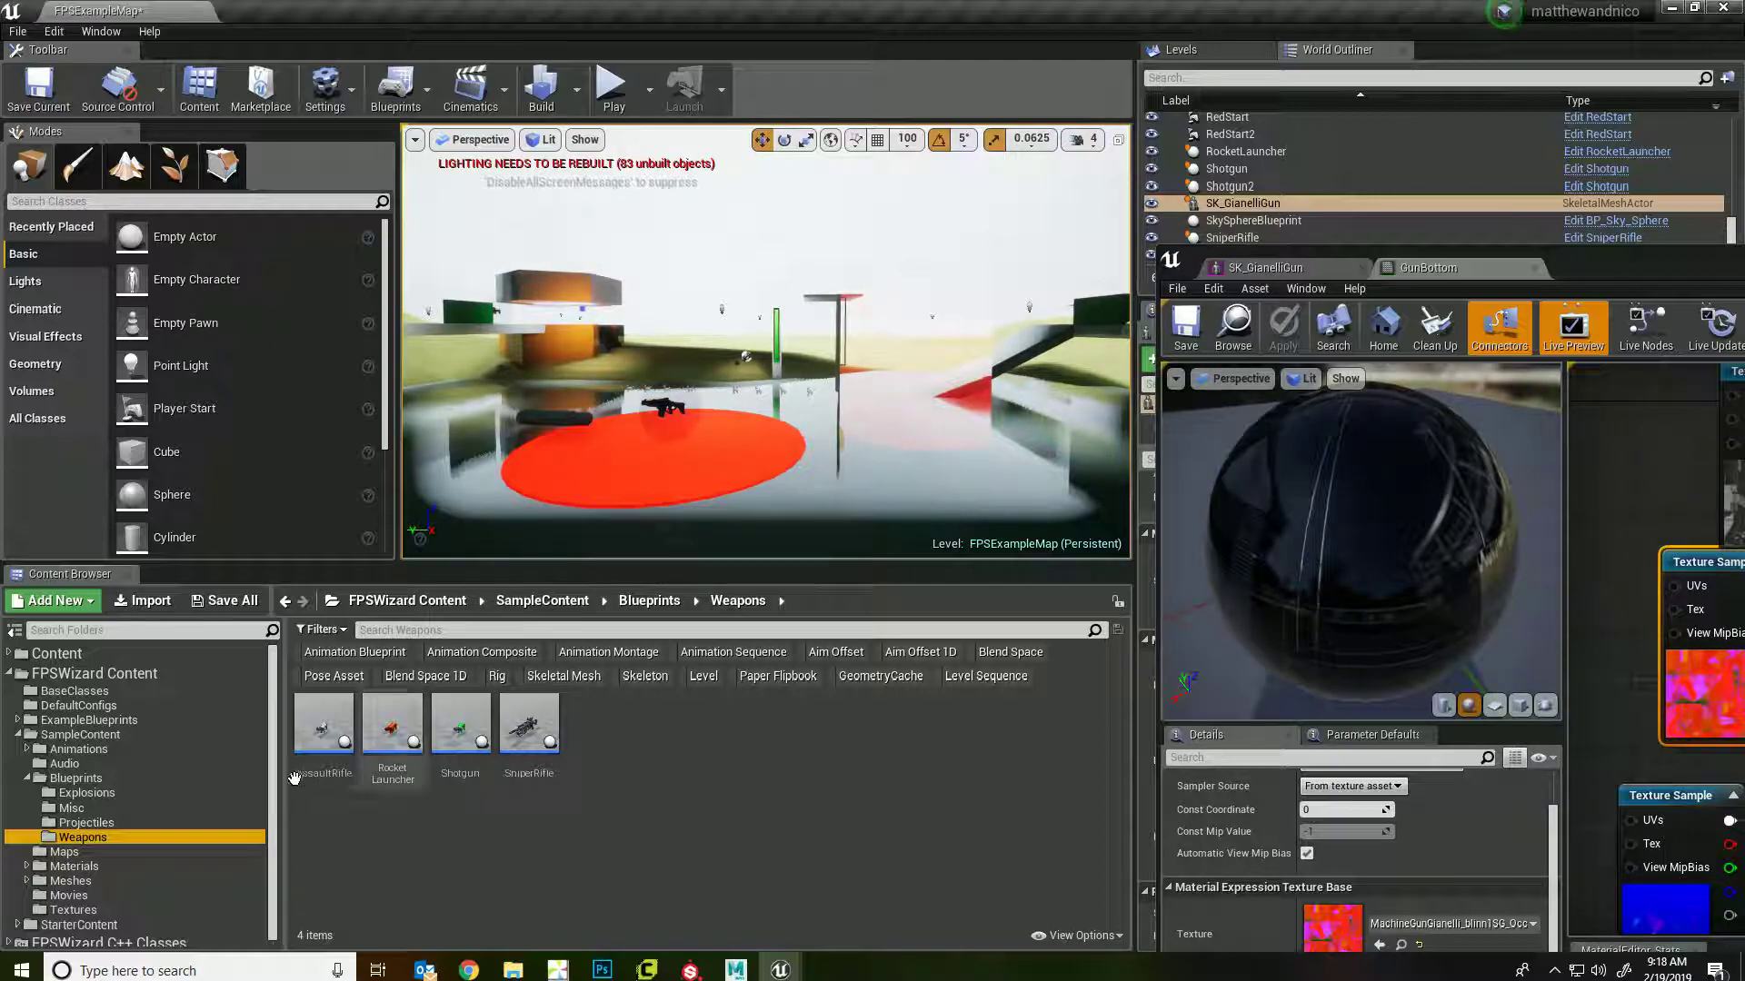
double_click(331, 733)
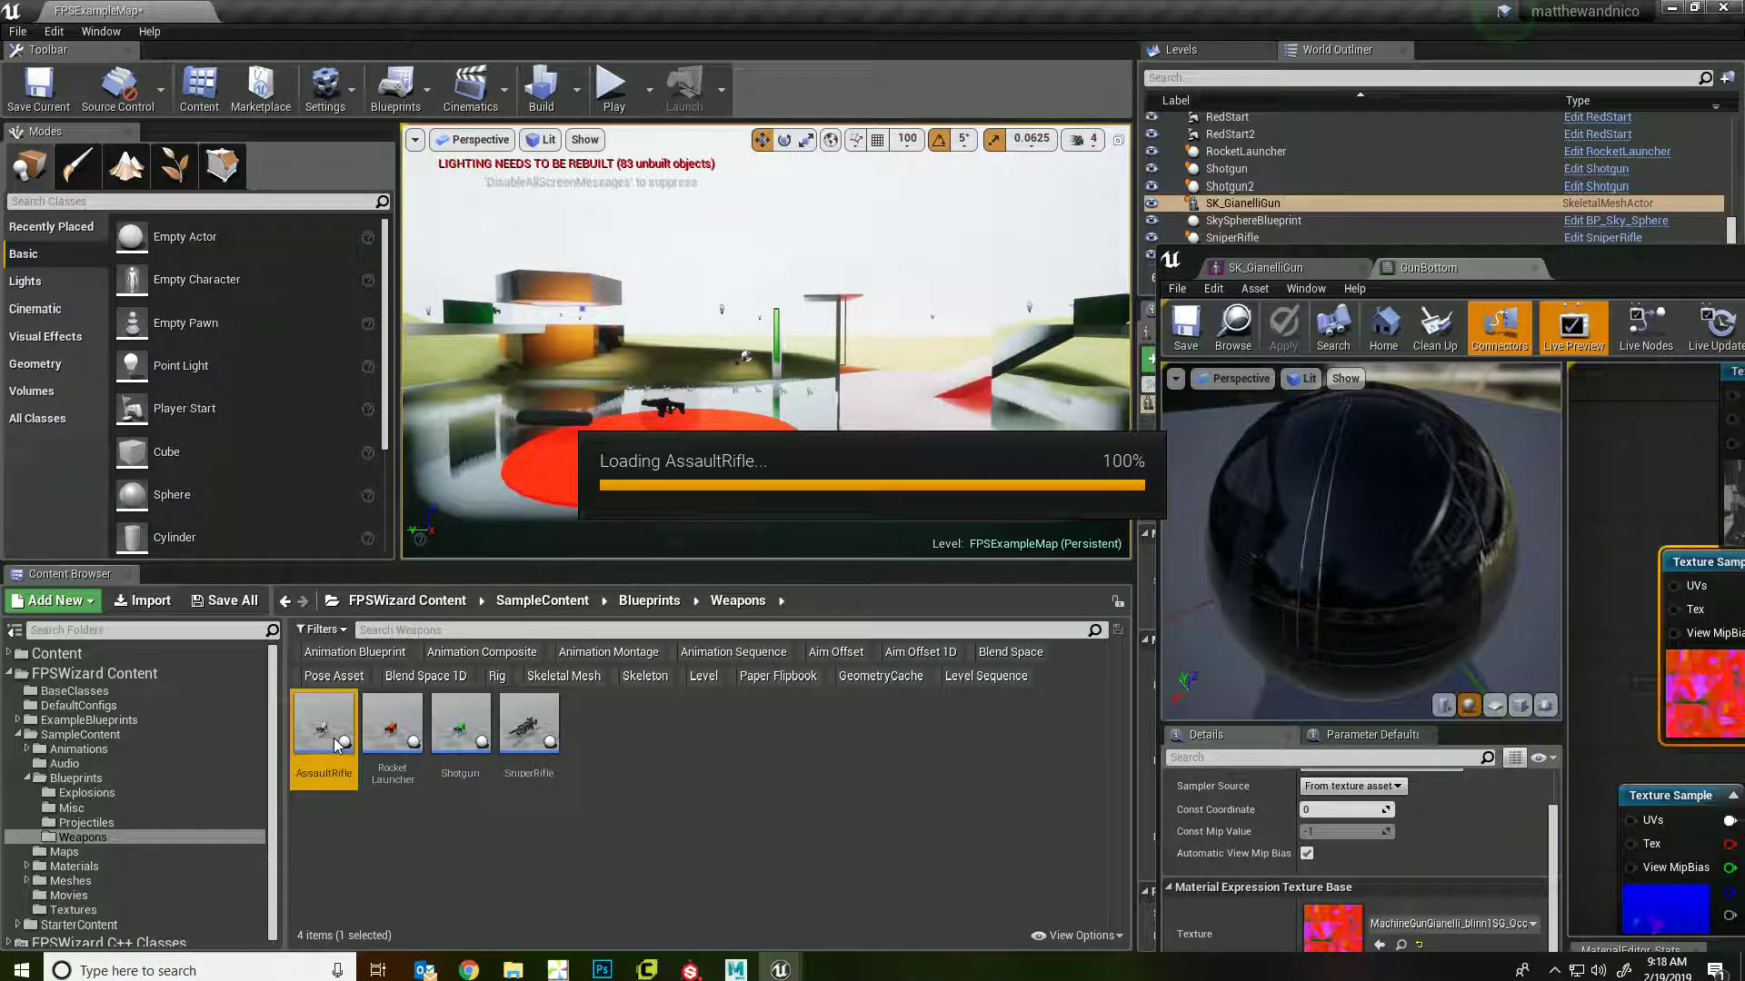
- Bring the AssaultRifle class defaults into view and expand the Weapon Mesh settings under Mesh
left_click_drag(1607, 248, 1026, 136)
scroll(1262, 580, "down", 10)
scroll(1270, 577, "down", 12)
scroll(1301, 580, "down", 12)
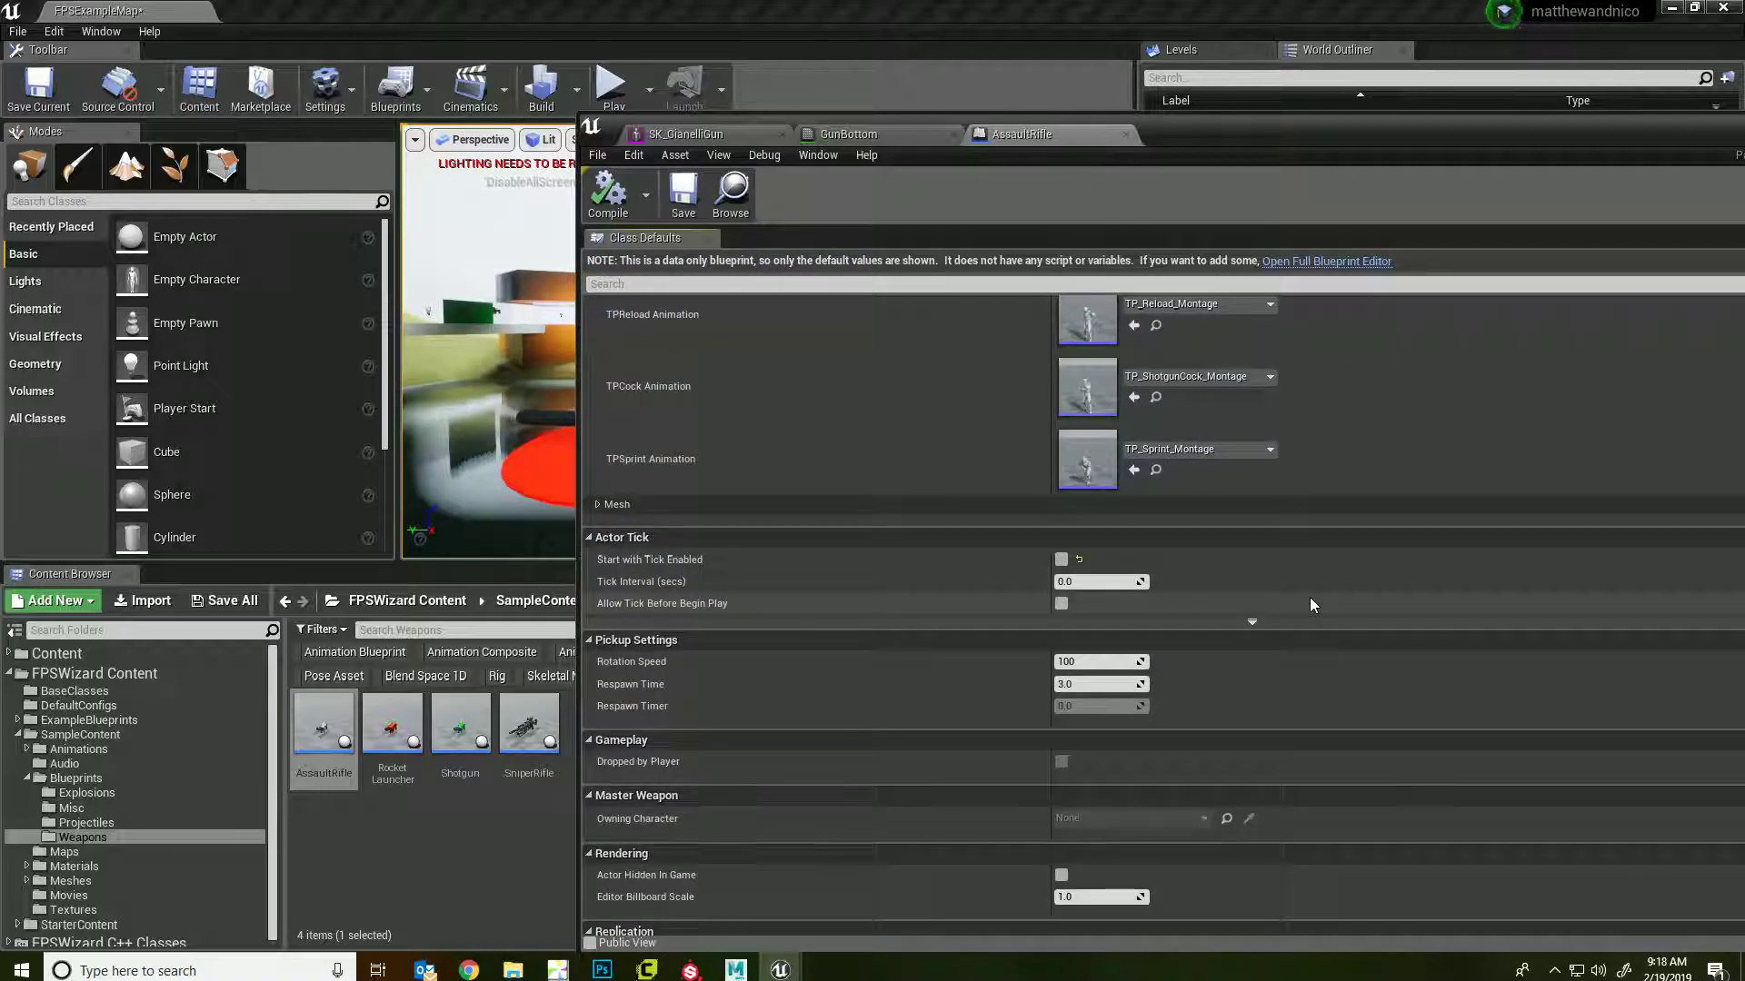
scroll(1311, 597, "down", 3)
scroll(1318, 591, "up", 5)
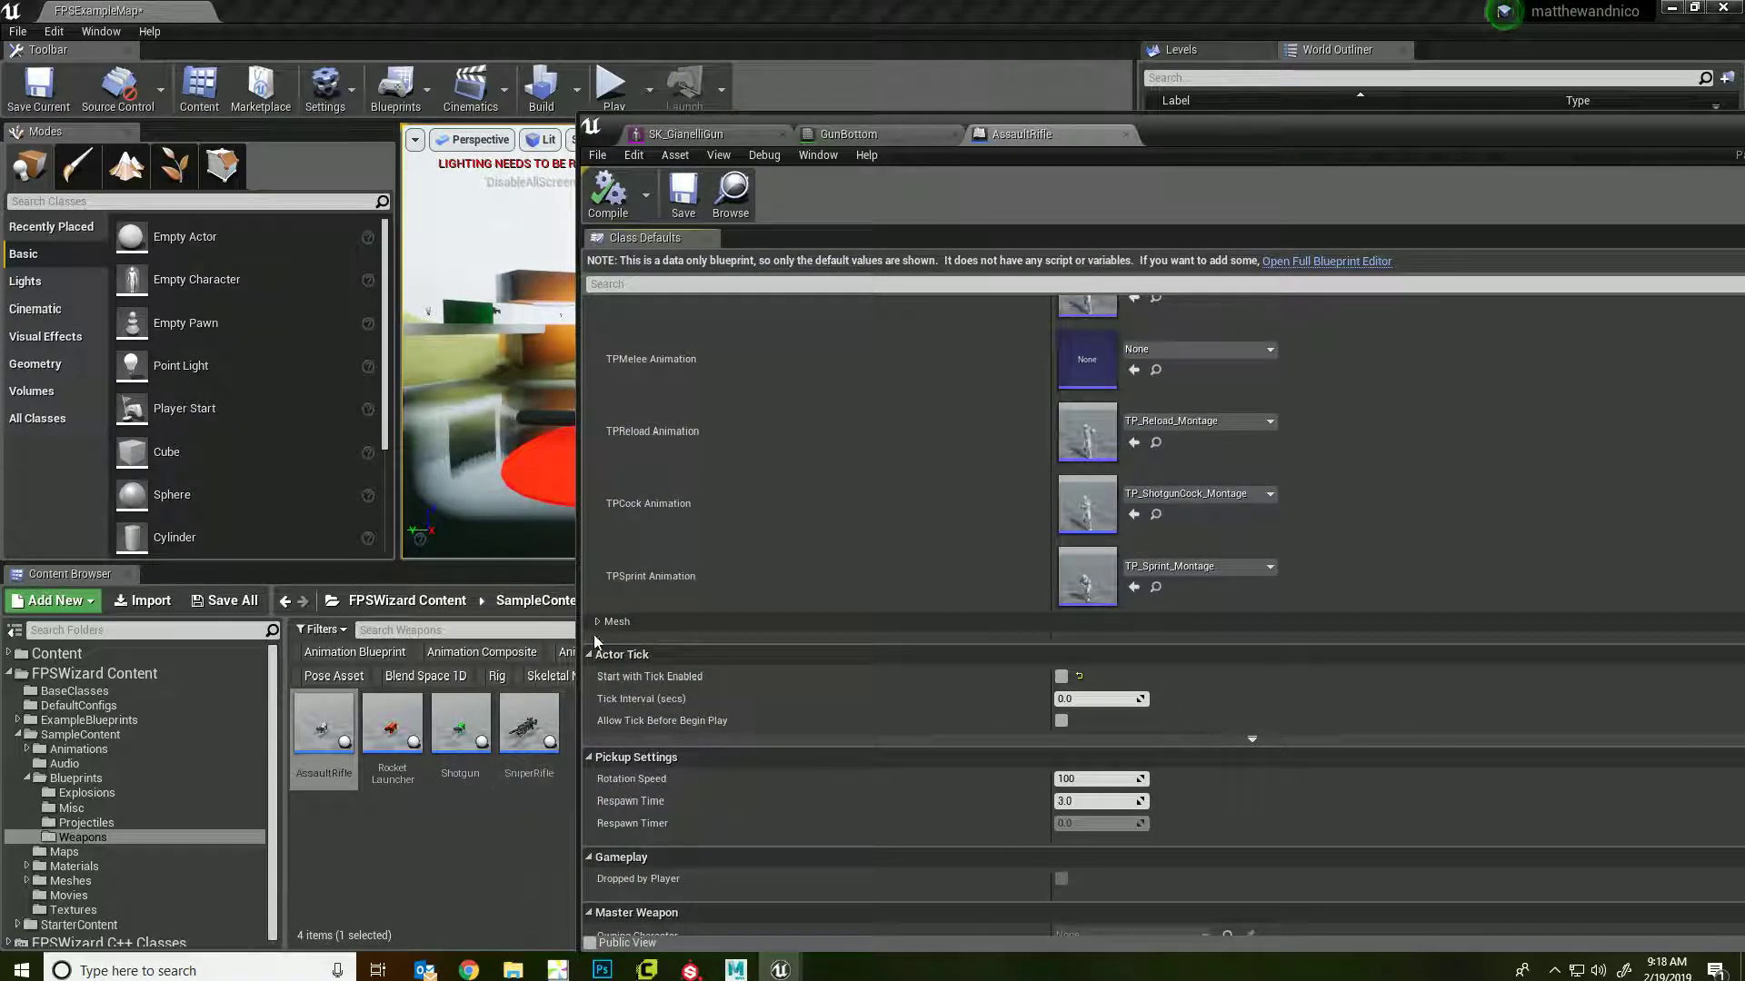
left_click(598, 623)
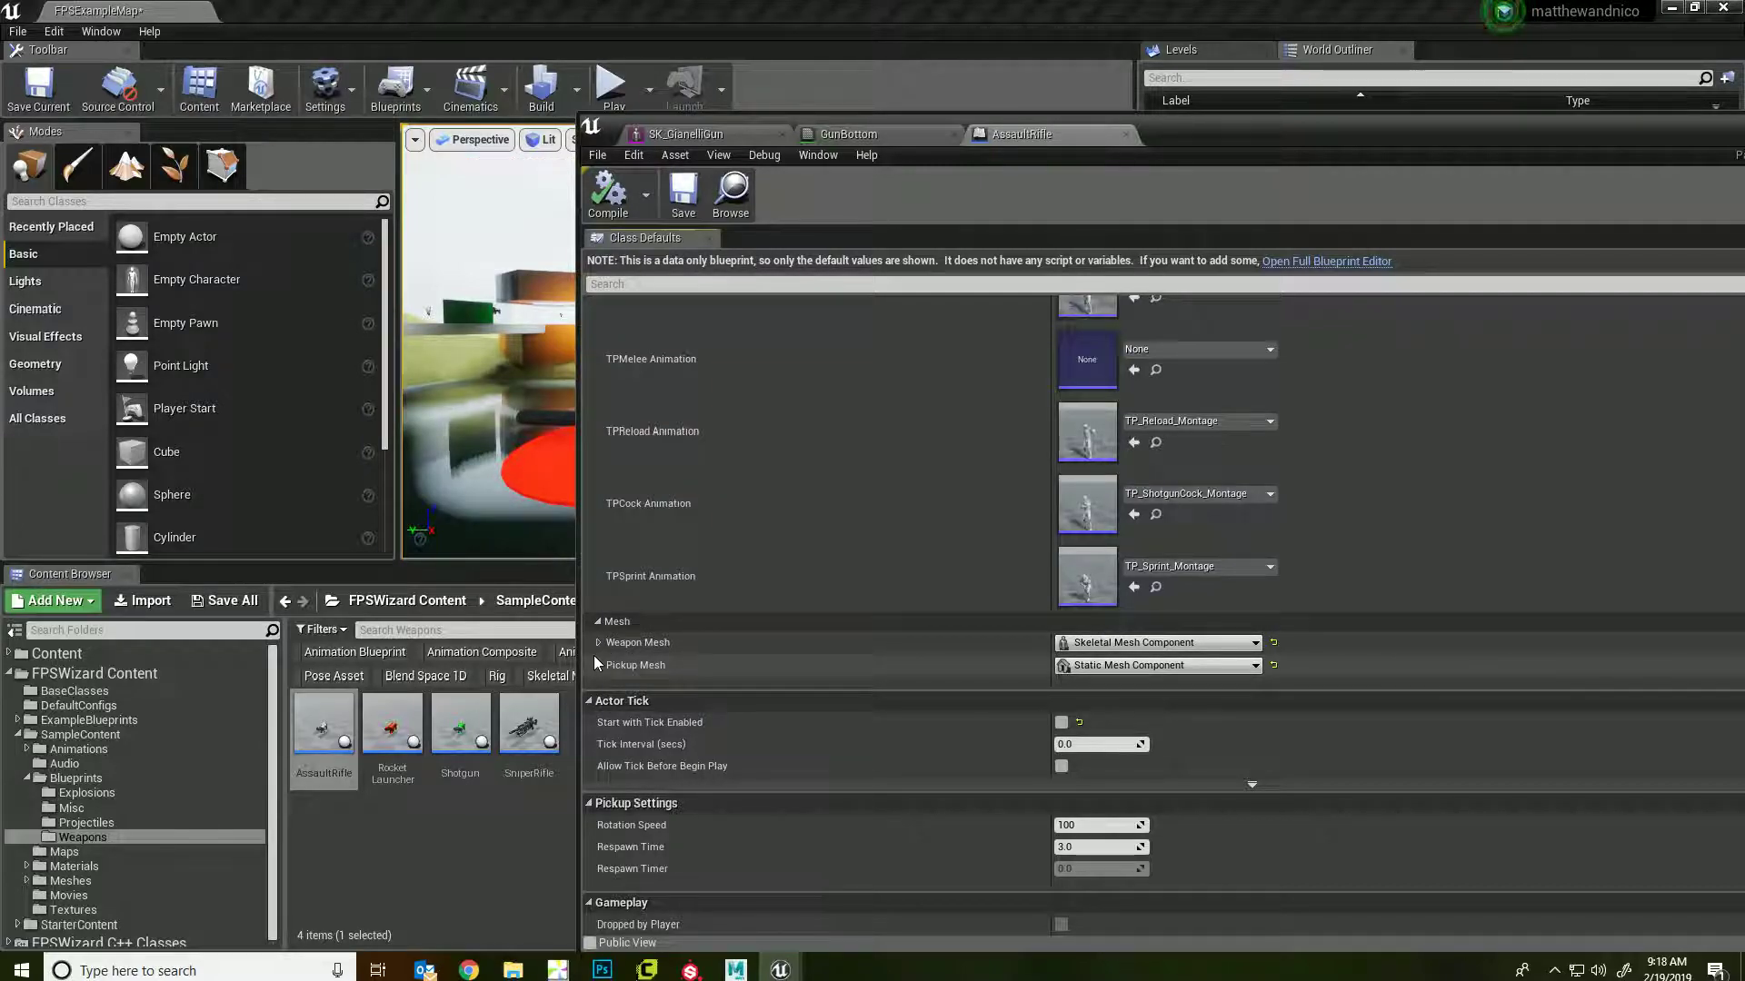
left_click(598, 643)
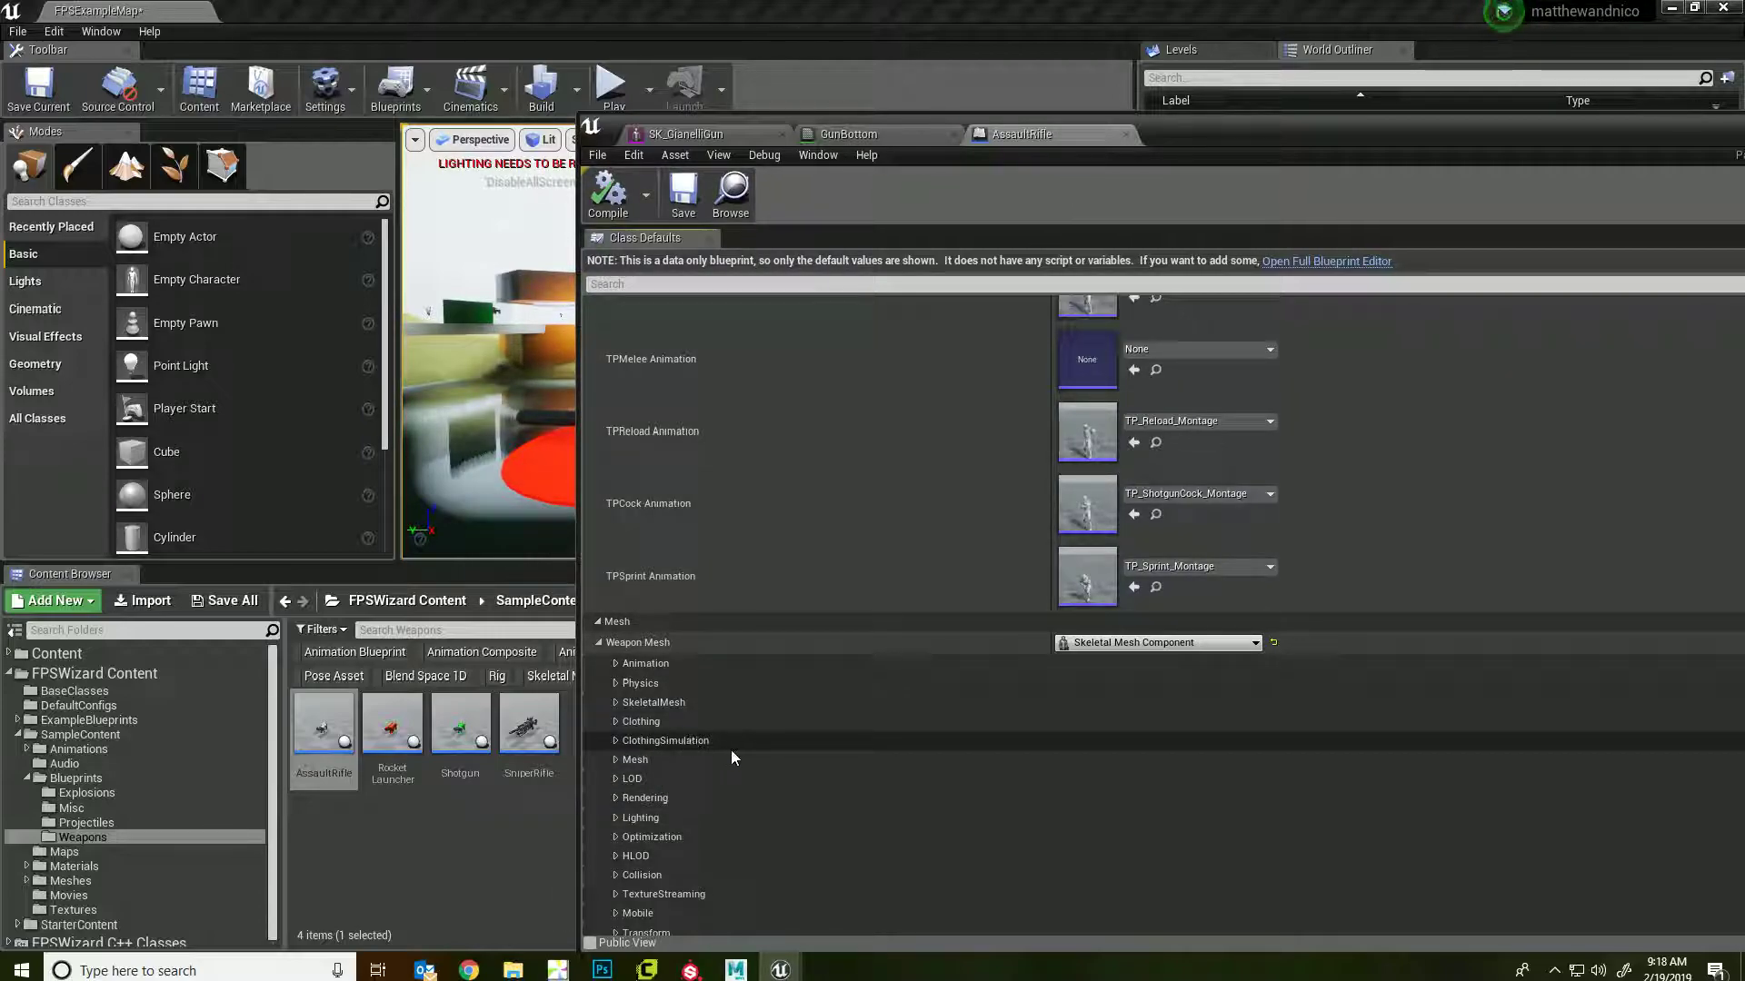
- Set the Weapon Mesh's skeletal mesh to SK_GianelliGun in the AssaultRifle blueprint
scroll(727, 749, "down", 5)
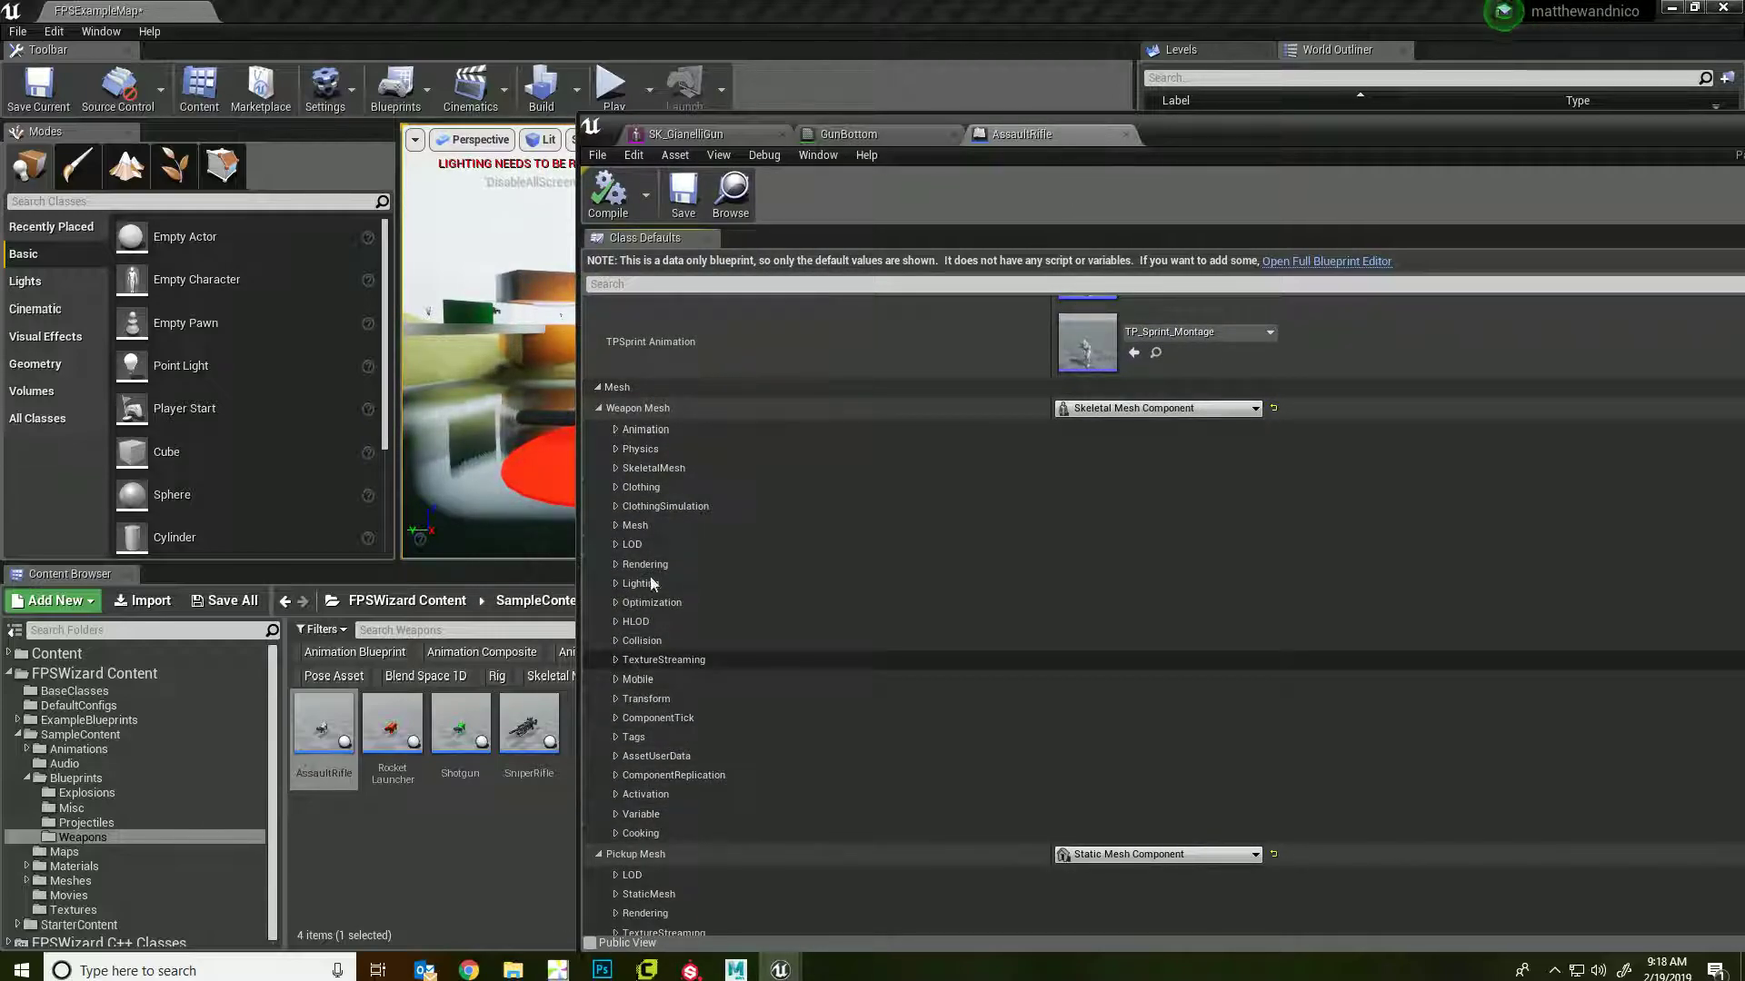
left_click(615, 525)
left_click(1170, 561)
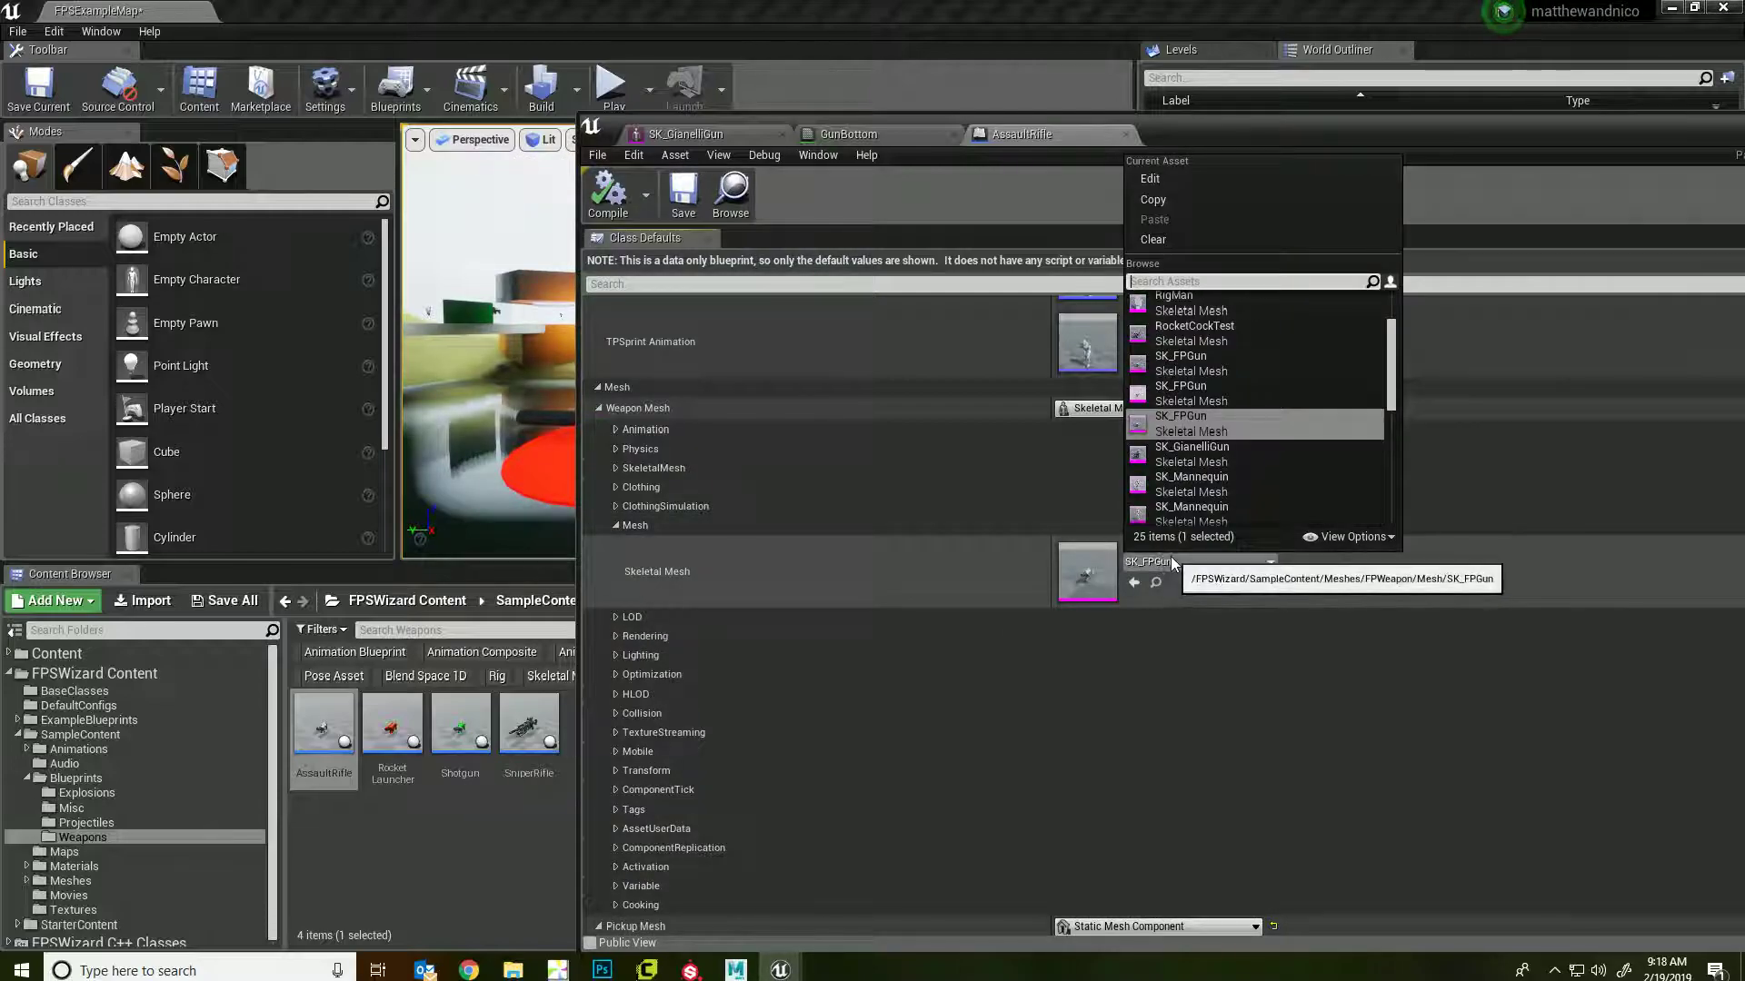
scroll(1263, 424, "down", 3)
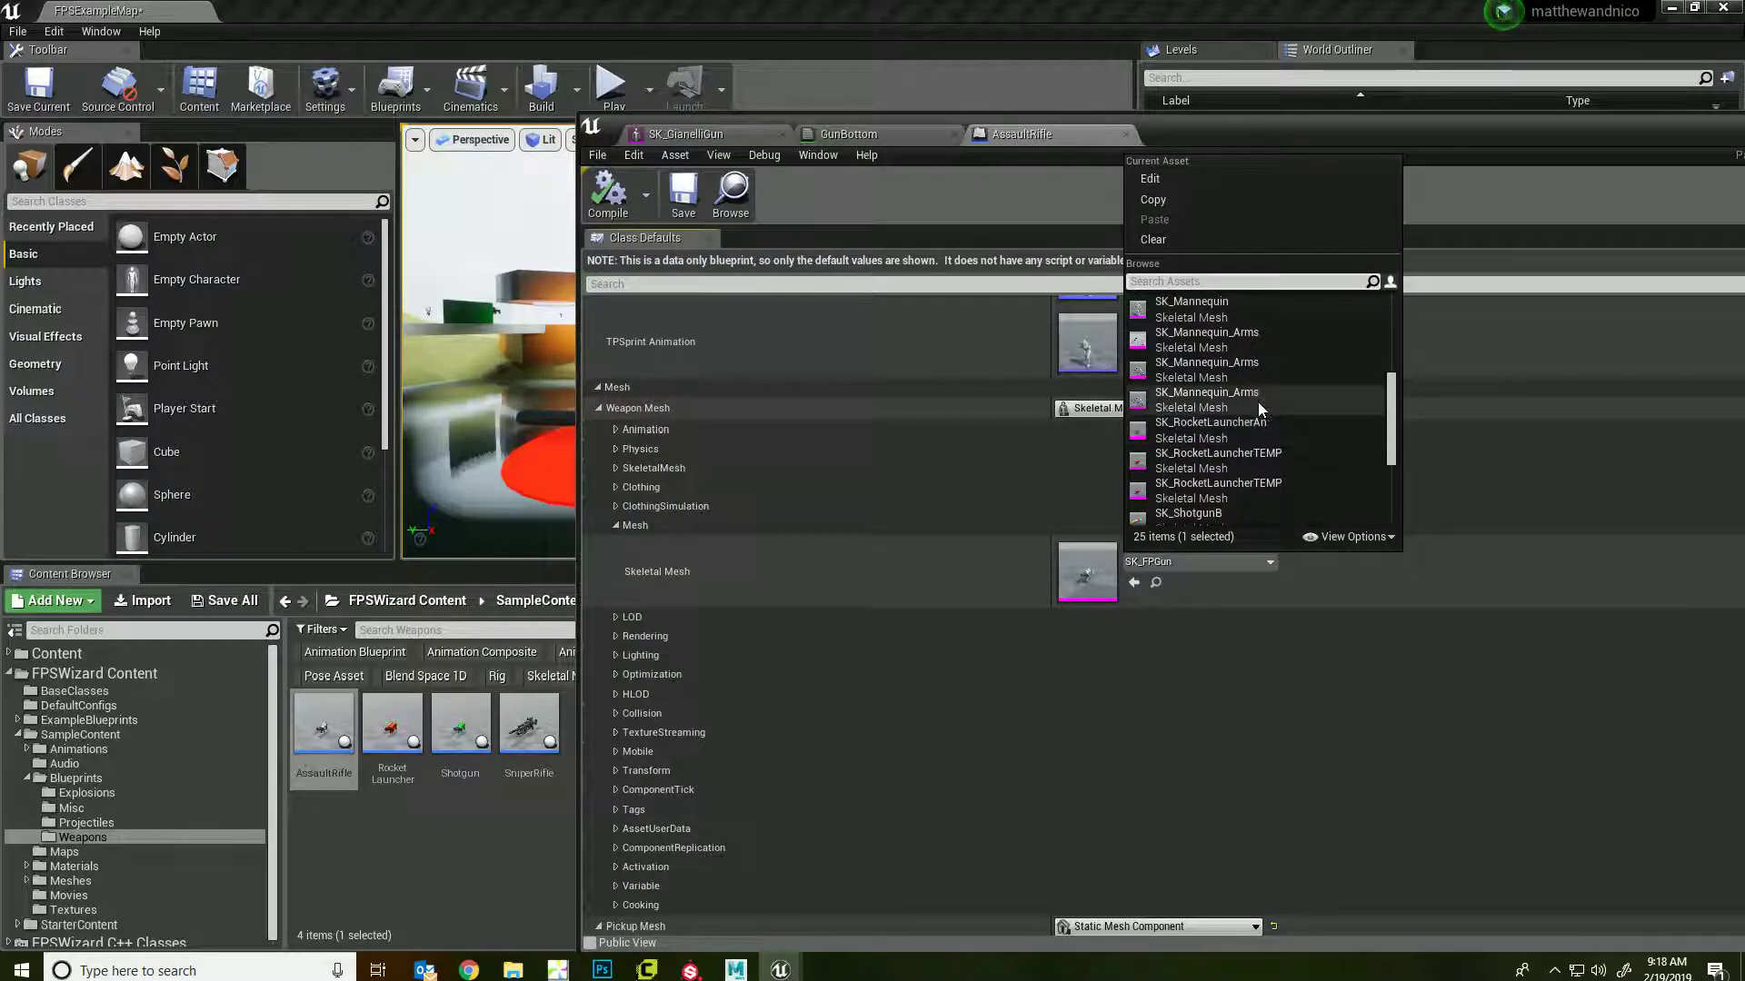
type("g")
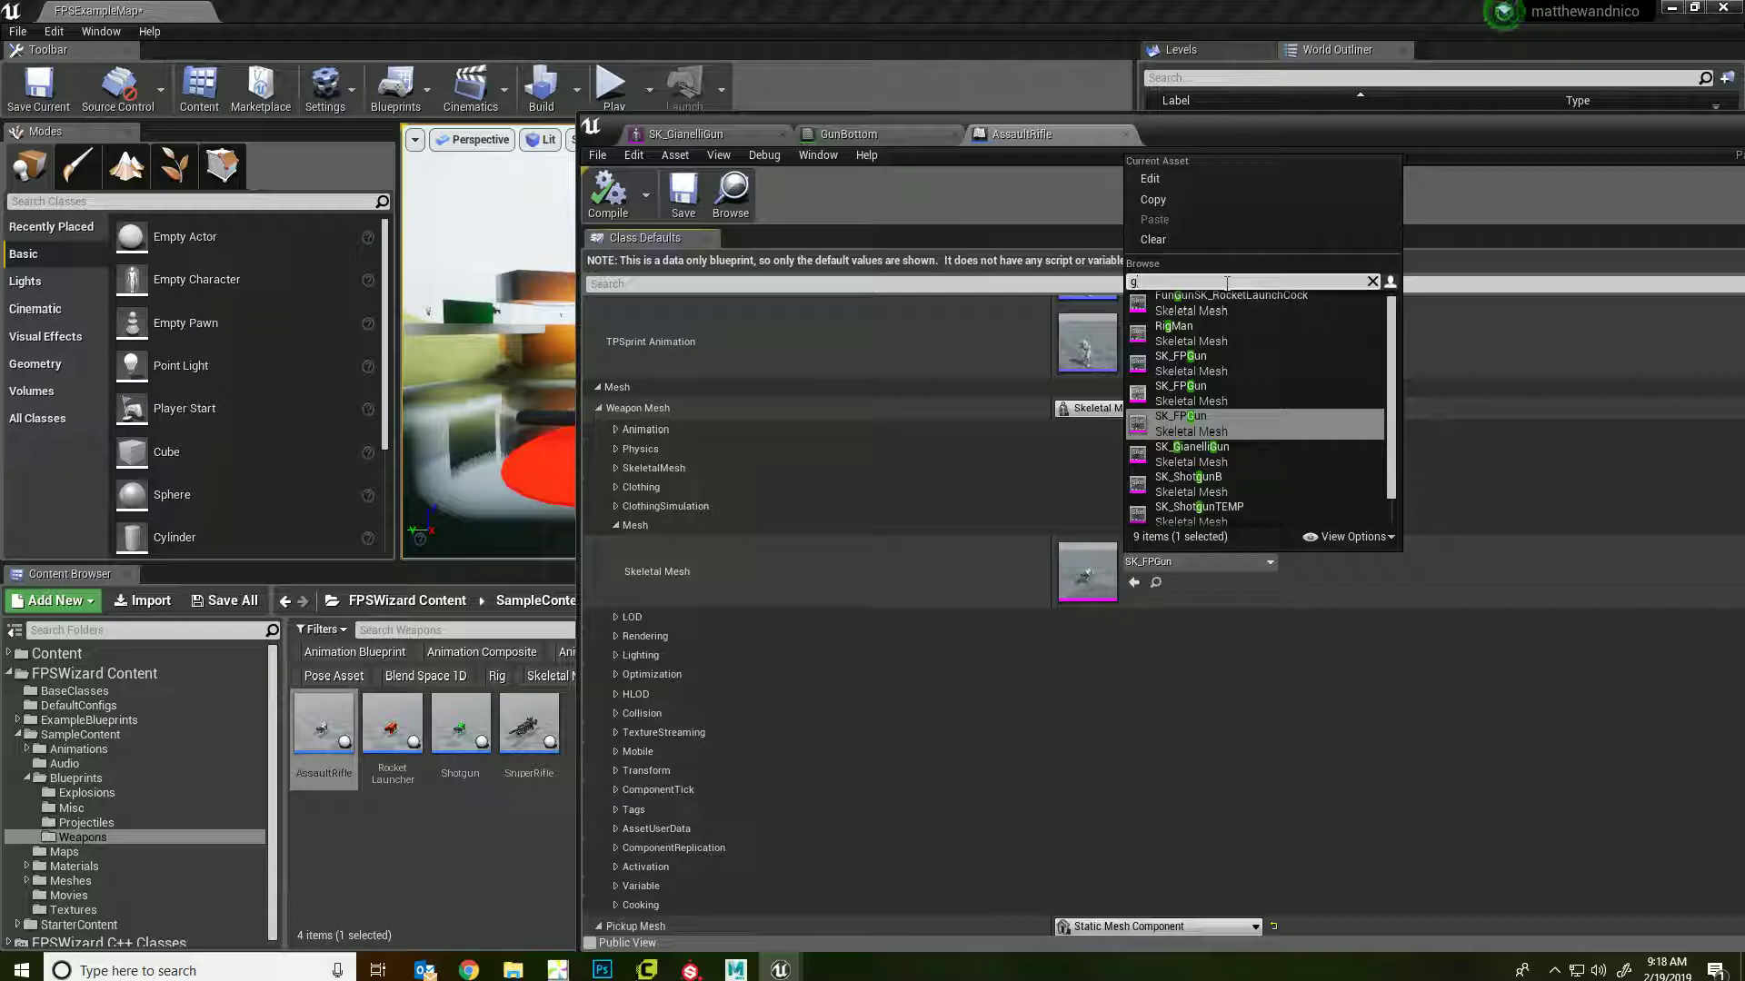
type("u")
type("ian")
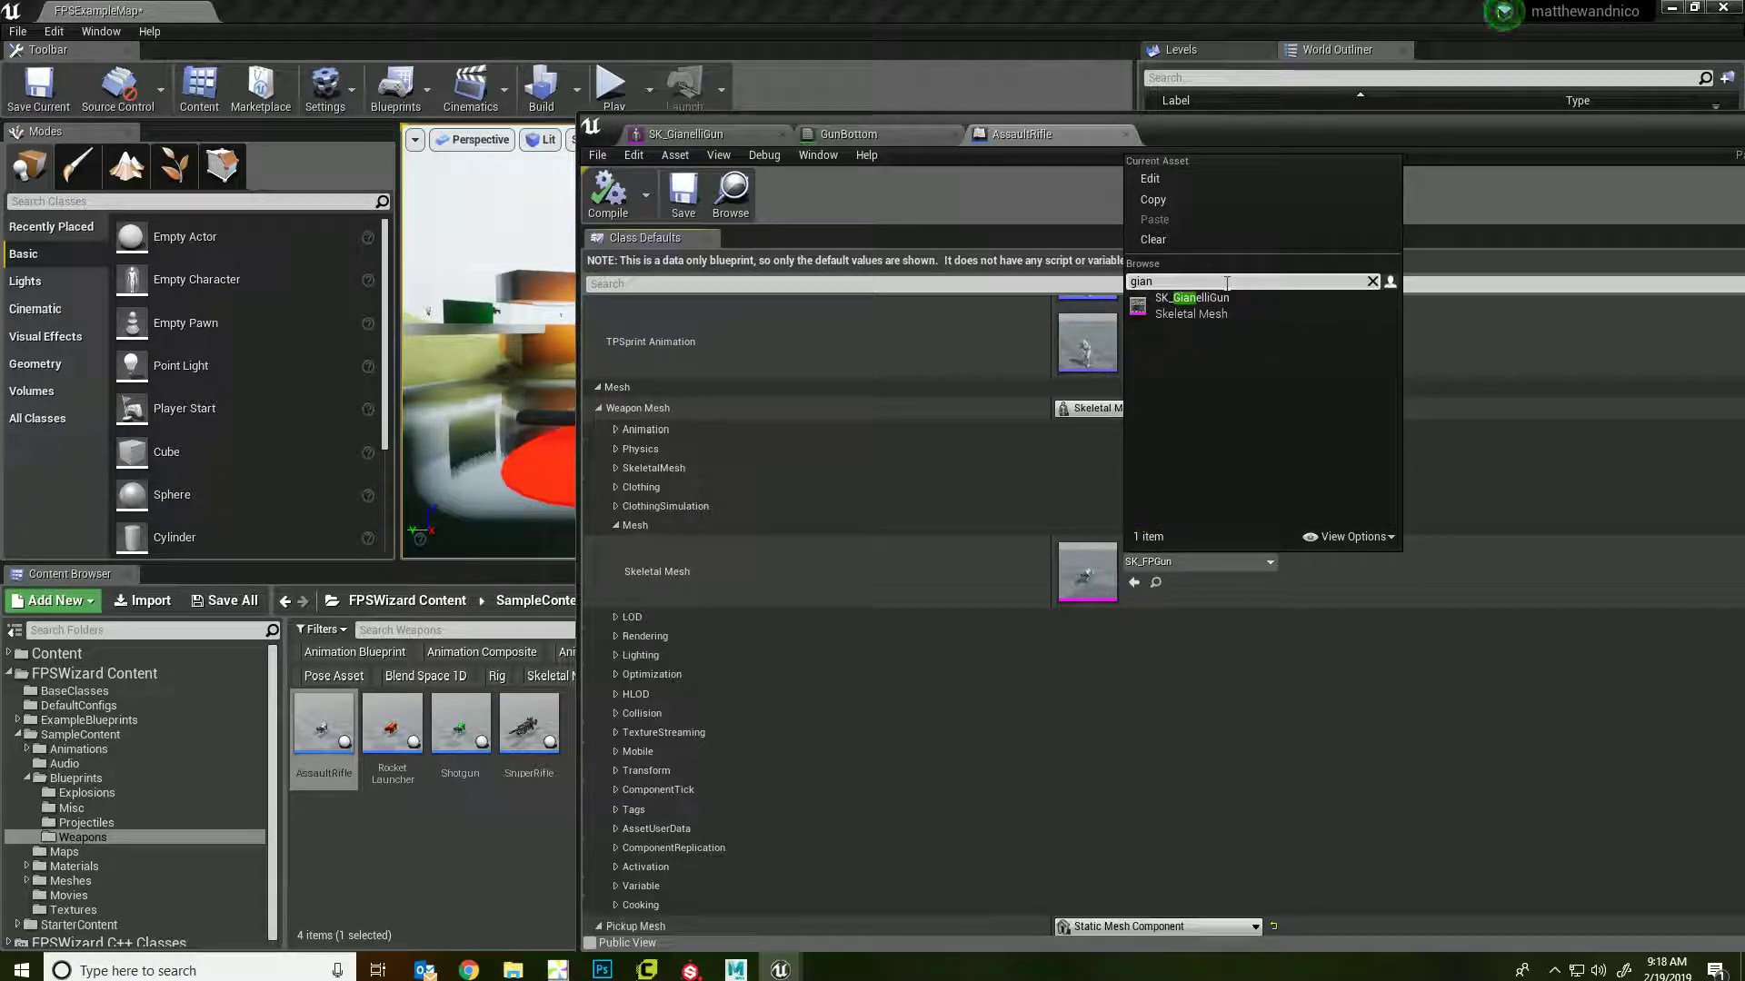
left_click(1195, 307)
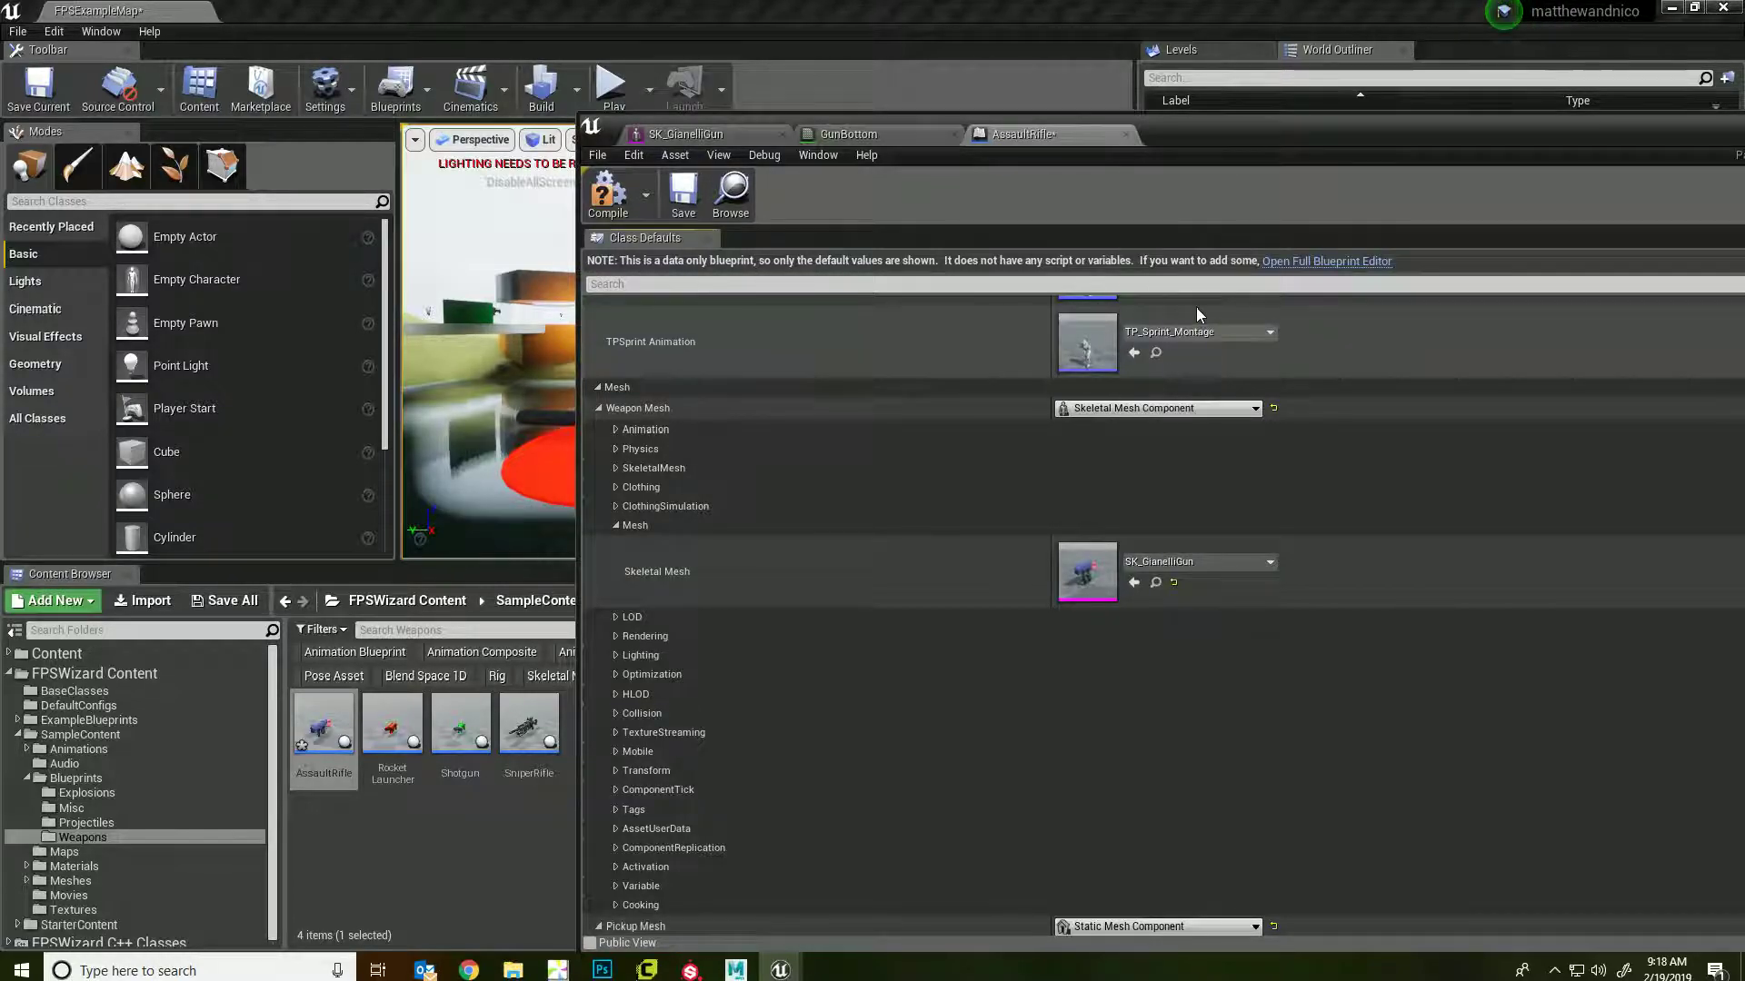
- Collapse the Weapon Mesh settings, expand the Pickup Mesh's StaticMesh settings, and compile the AssaultRifle blueprint
left_click(598, 409)
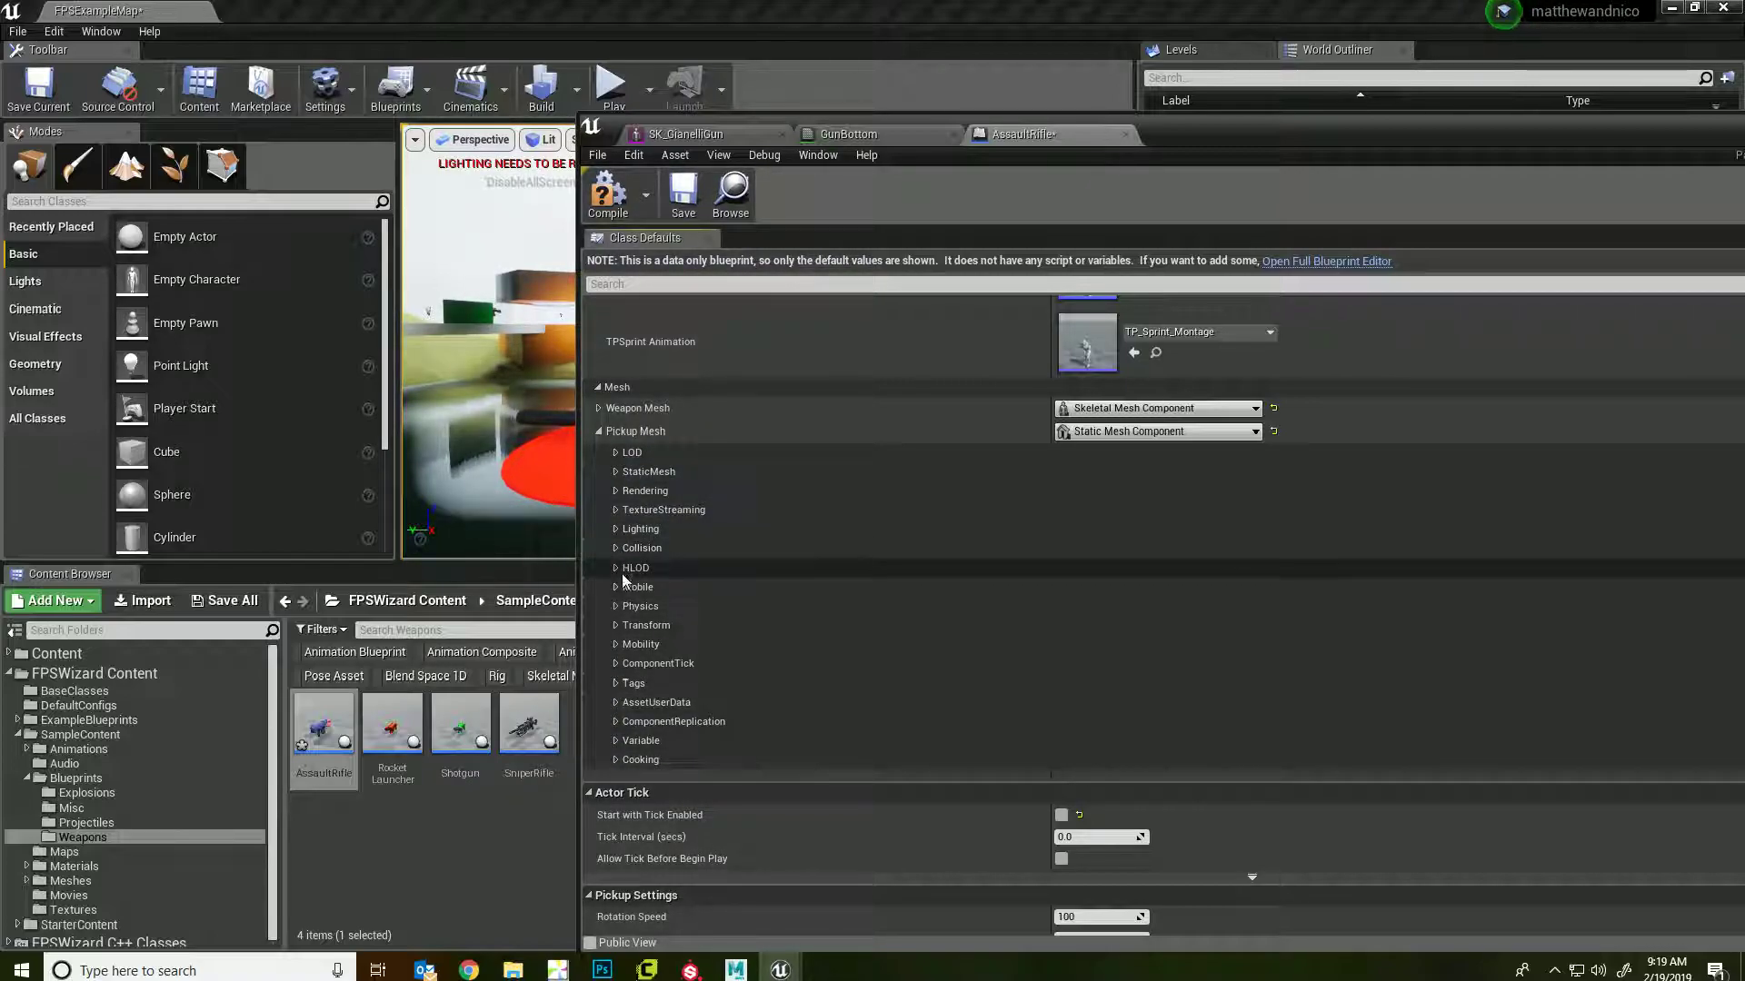
scroll(624, 636, "down", 1)
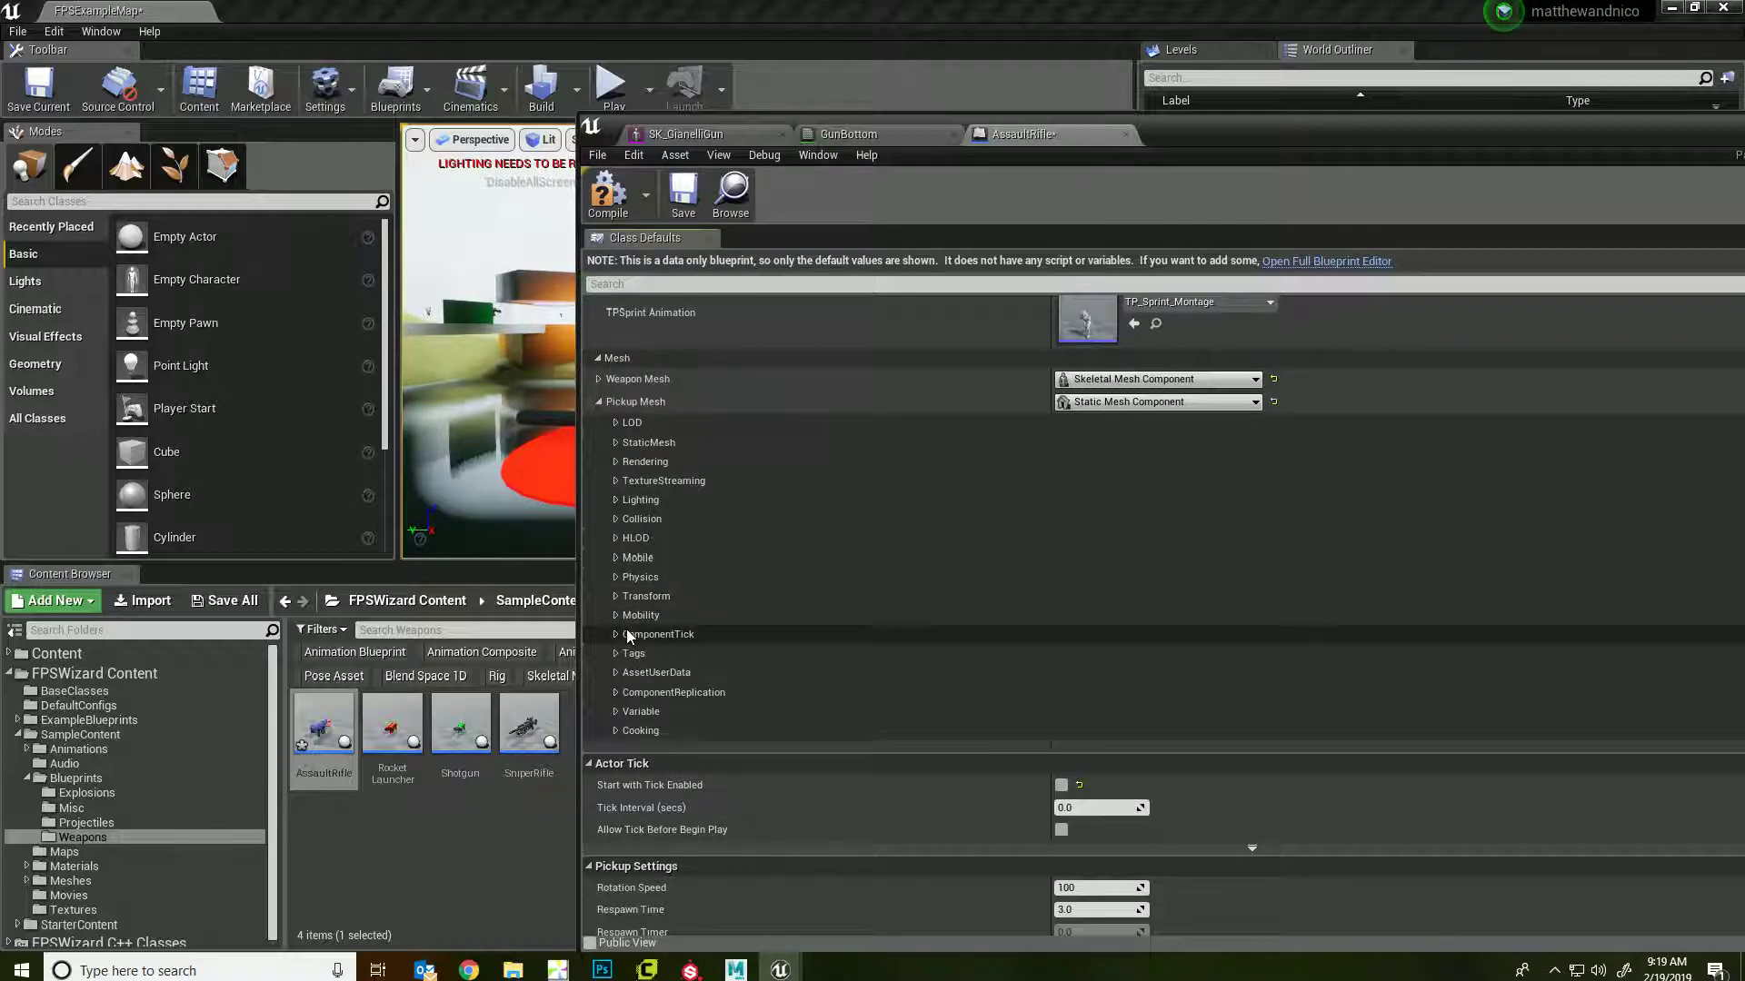
left_click(616, 442)
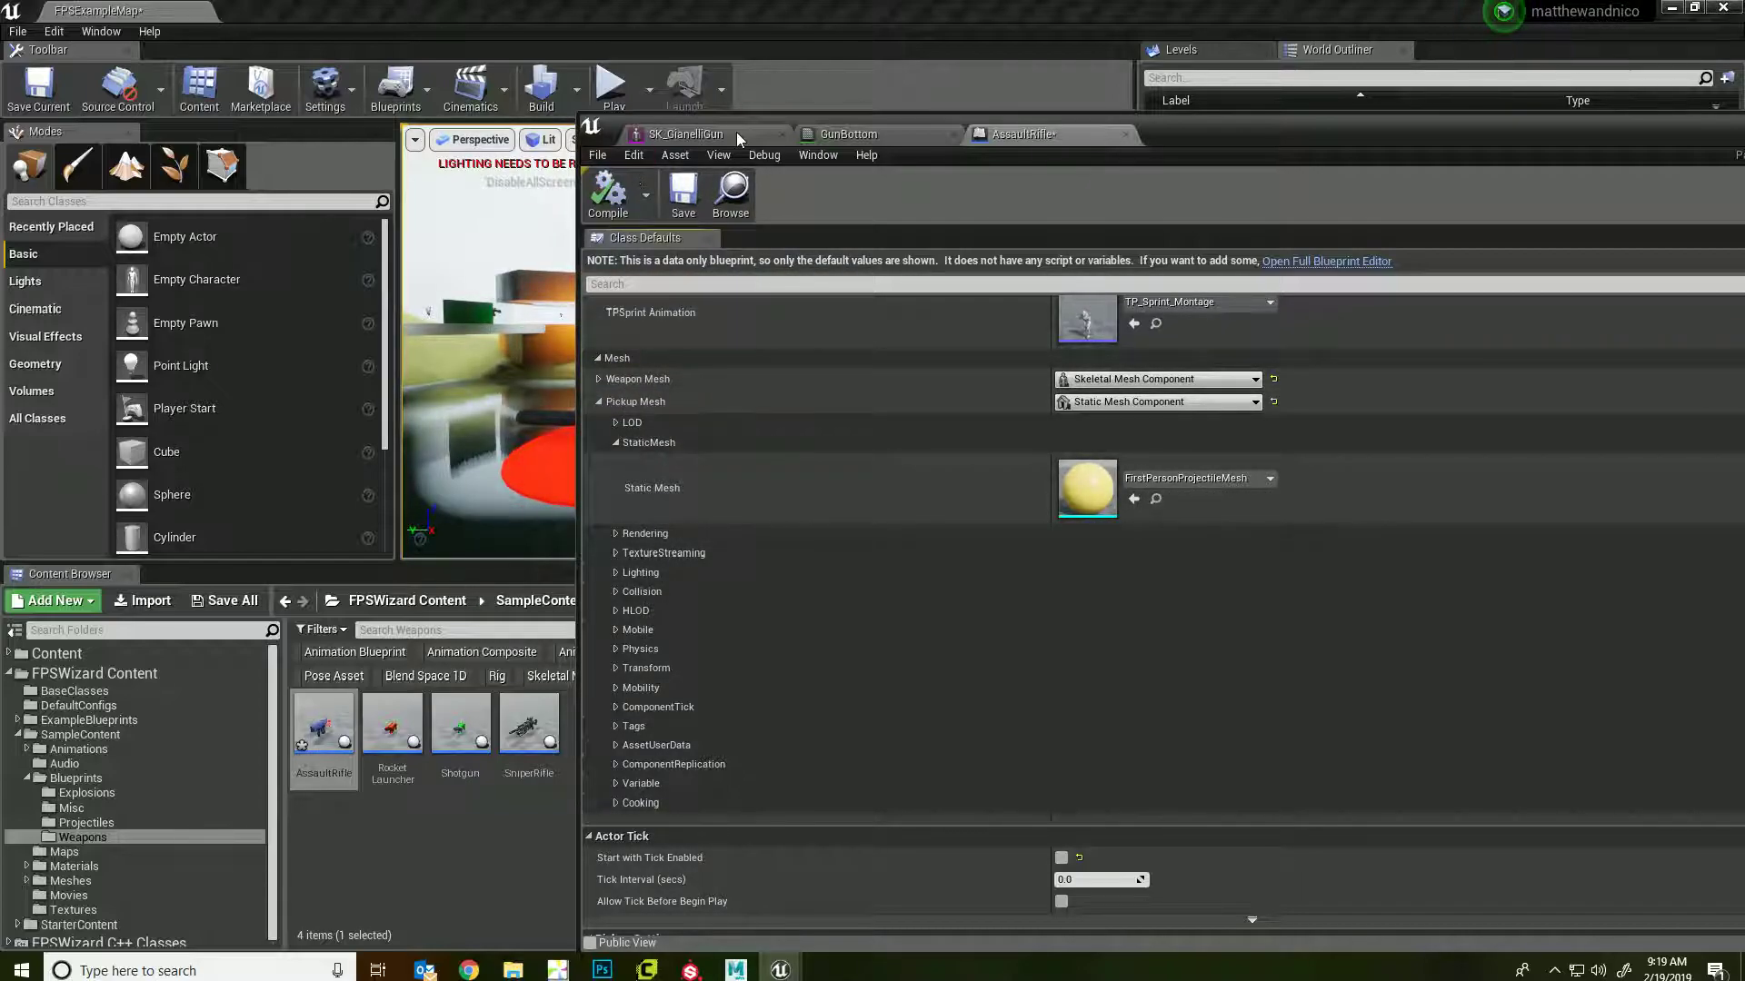
- Clear the blueprint window away and place two AssaultRifle blueprint instances in the level beside the red circle
left_click_drag(1279, 129, 843, 778)
left_click(1481, 770)
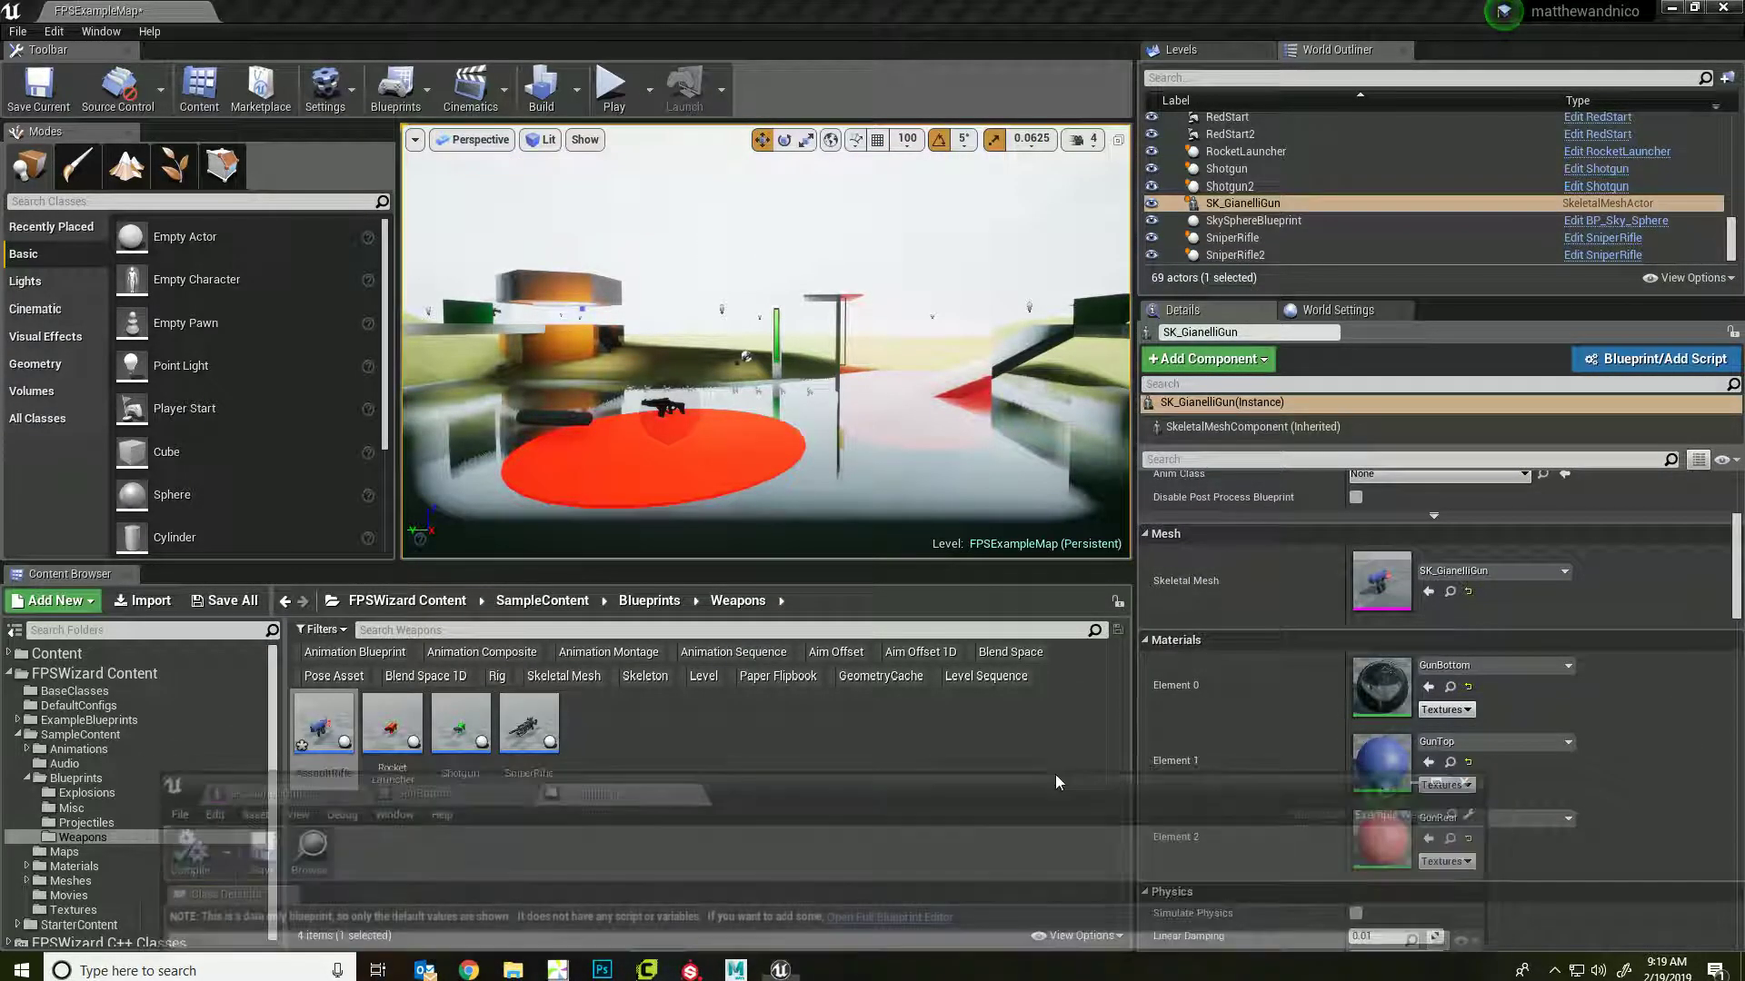
left_click_drag(324, 723, 872, 441)
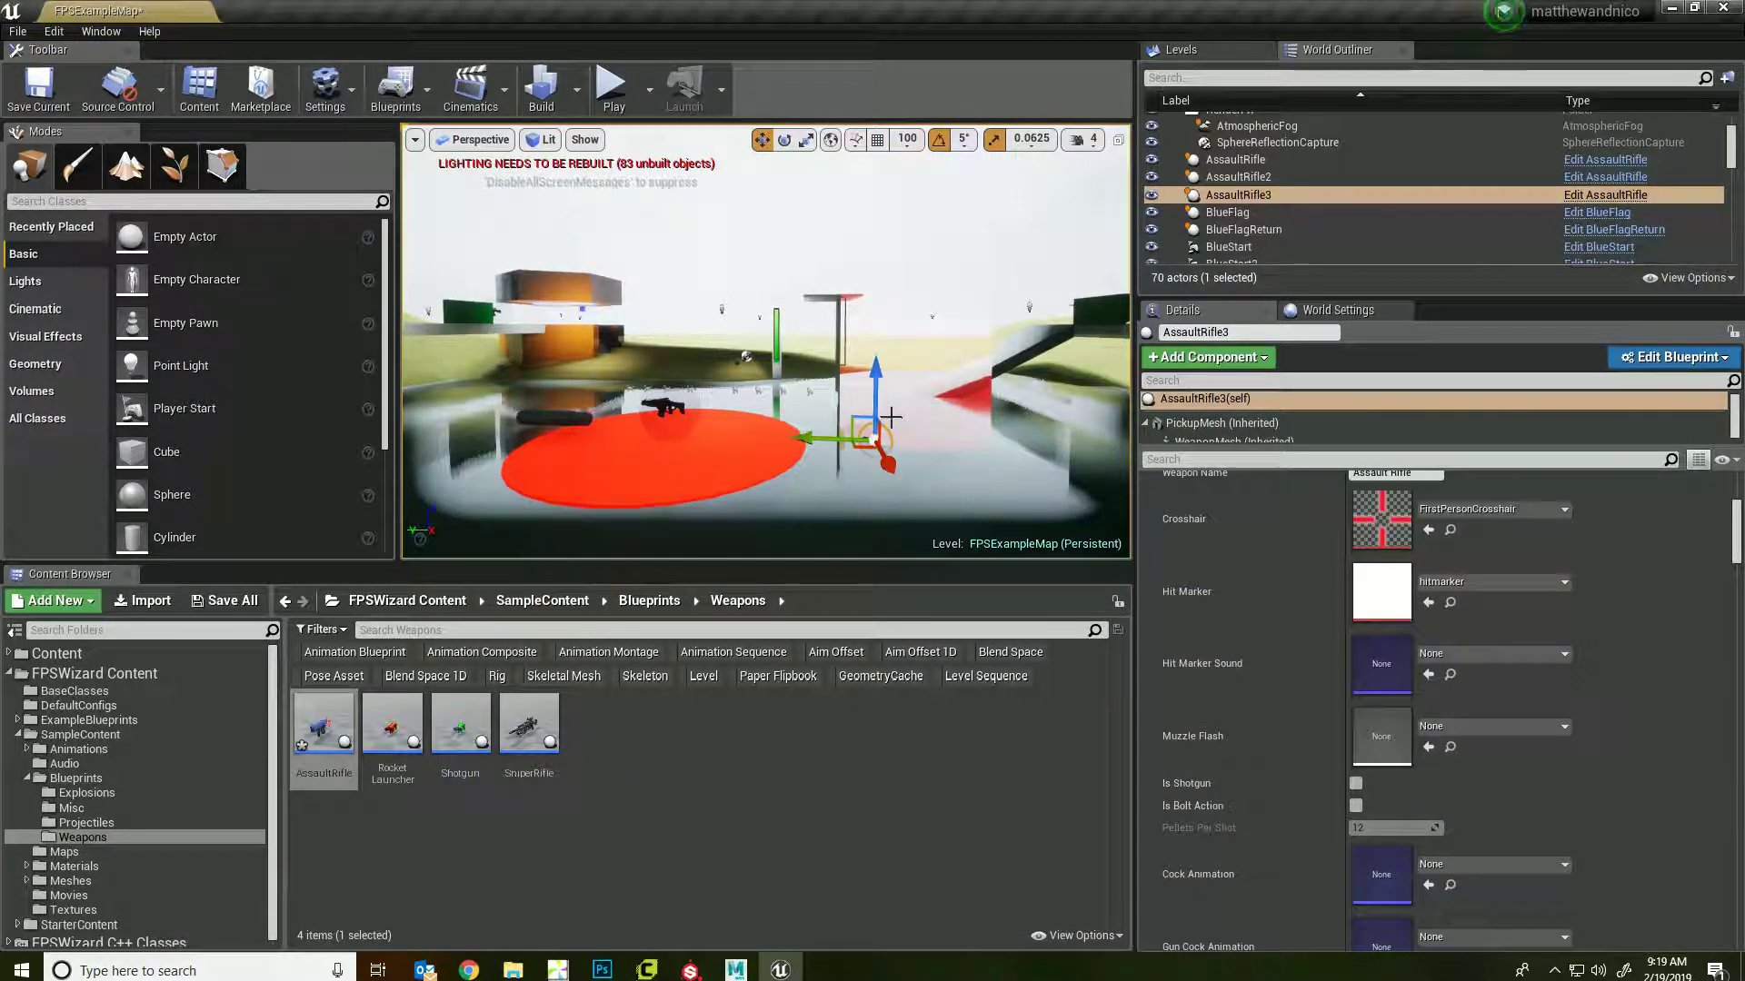
left_click_drag(615, 601, 865, 429)
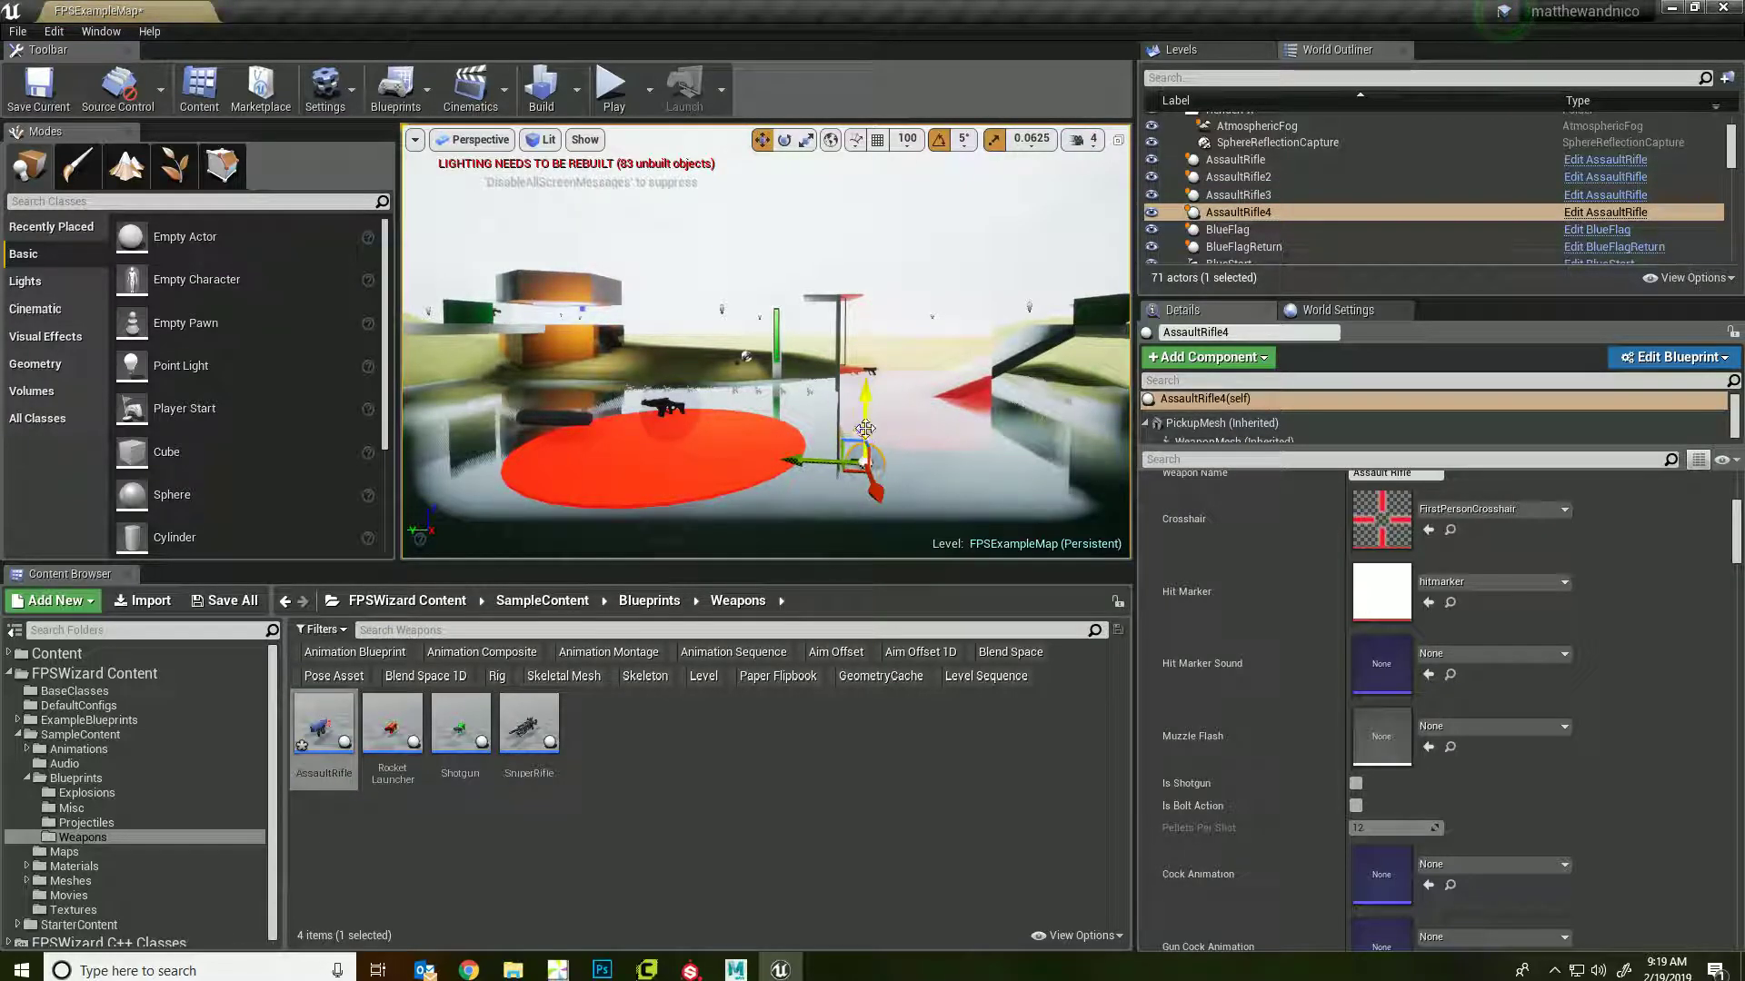
- Play the level, pick up an assault rifle, and test-fire it
left_click(640, 97)
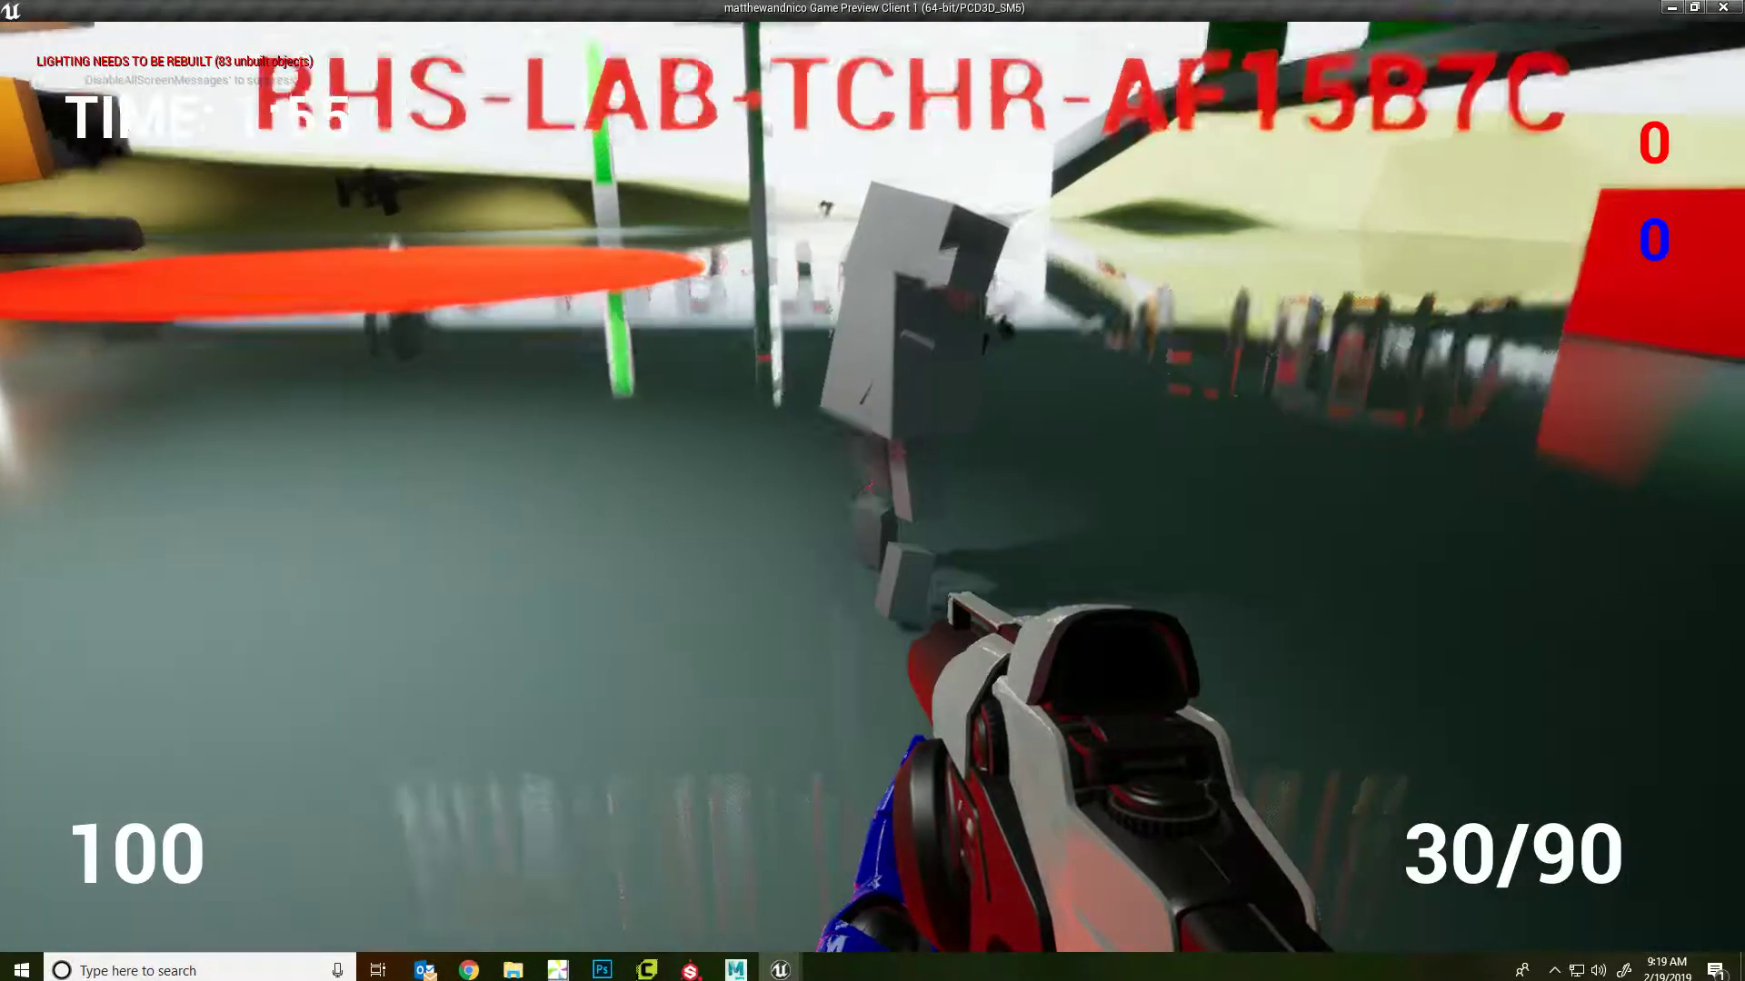
key("w")
key("shift")
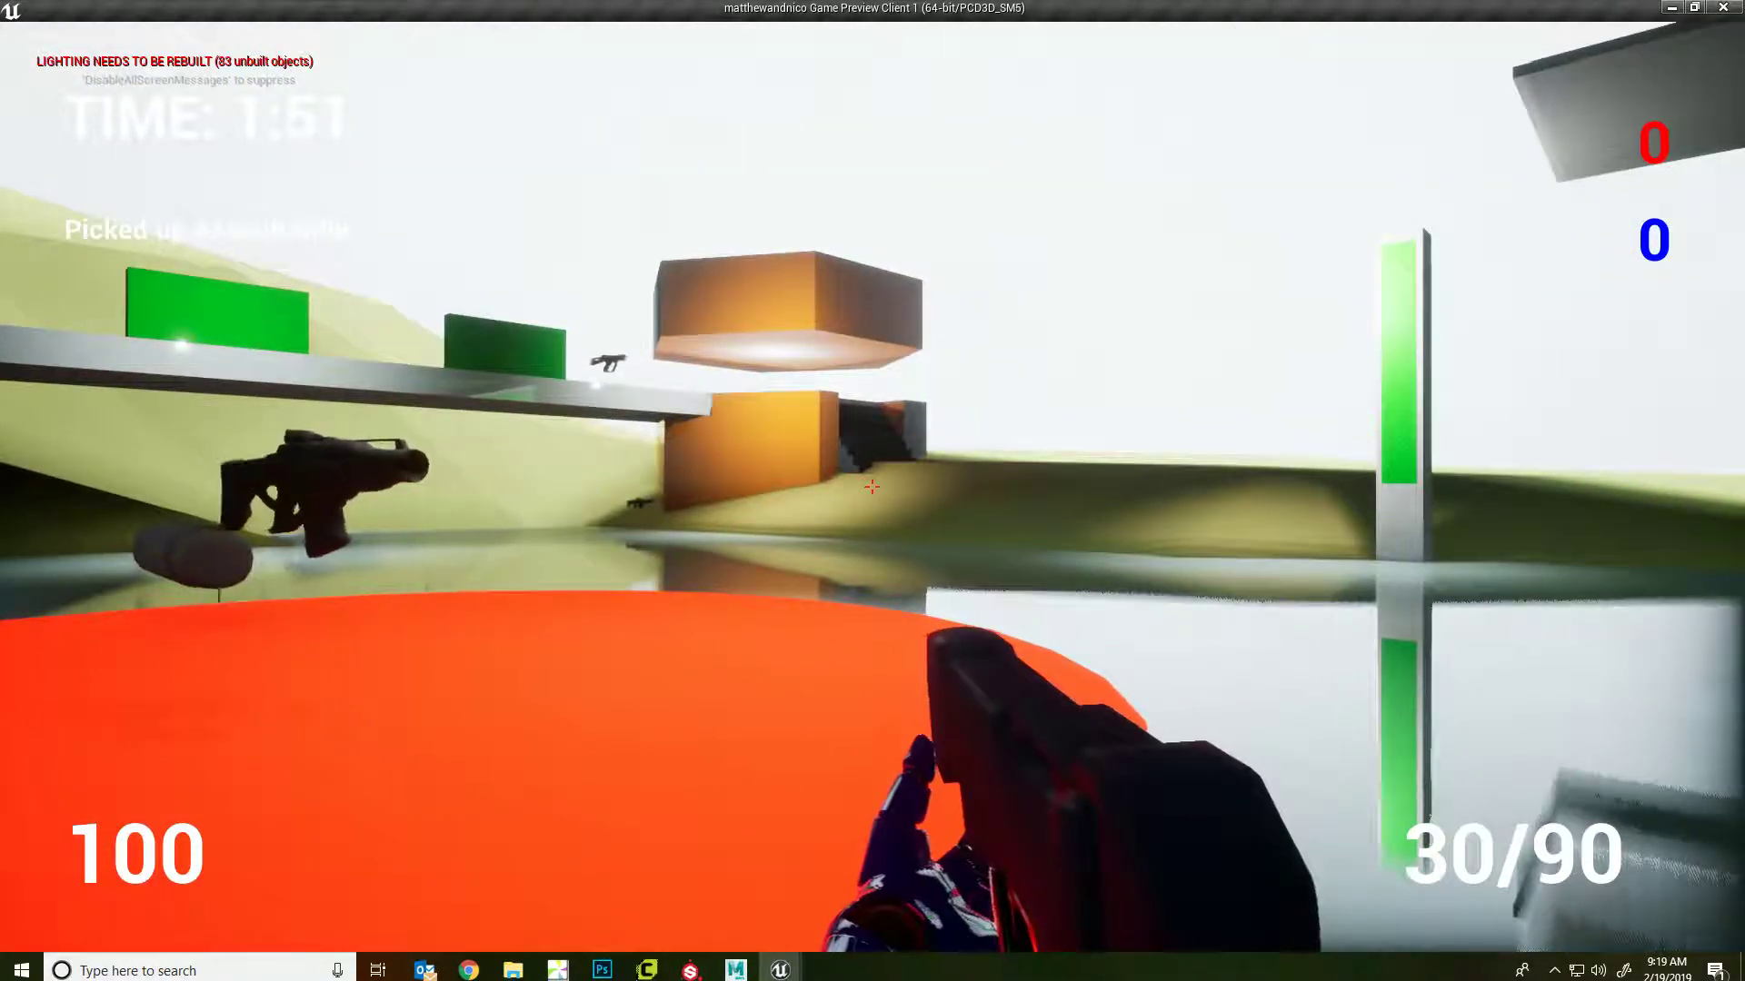
key("w")
key("w")
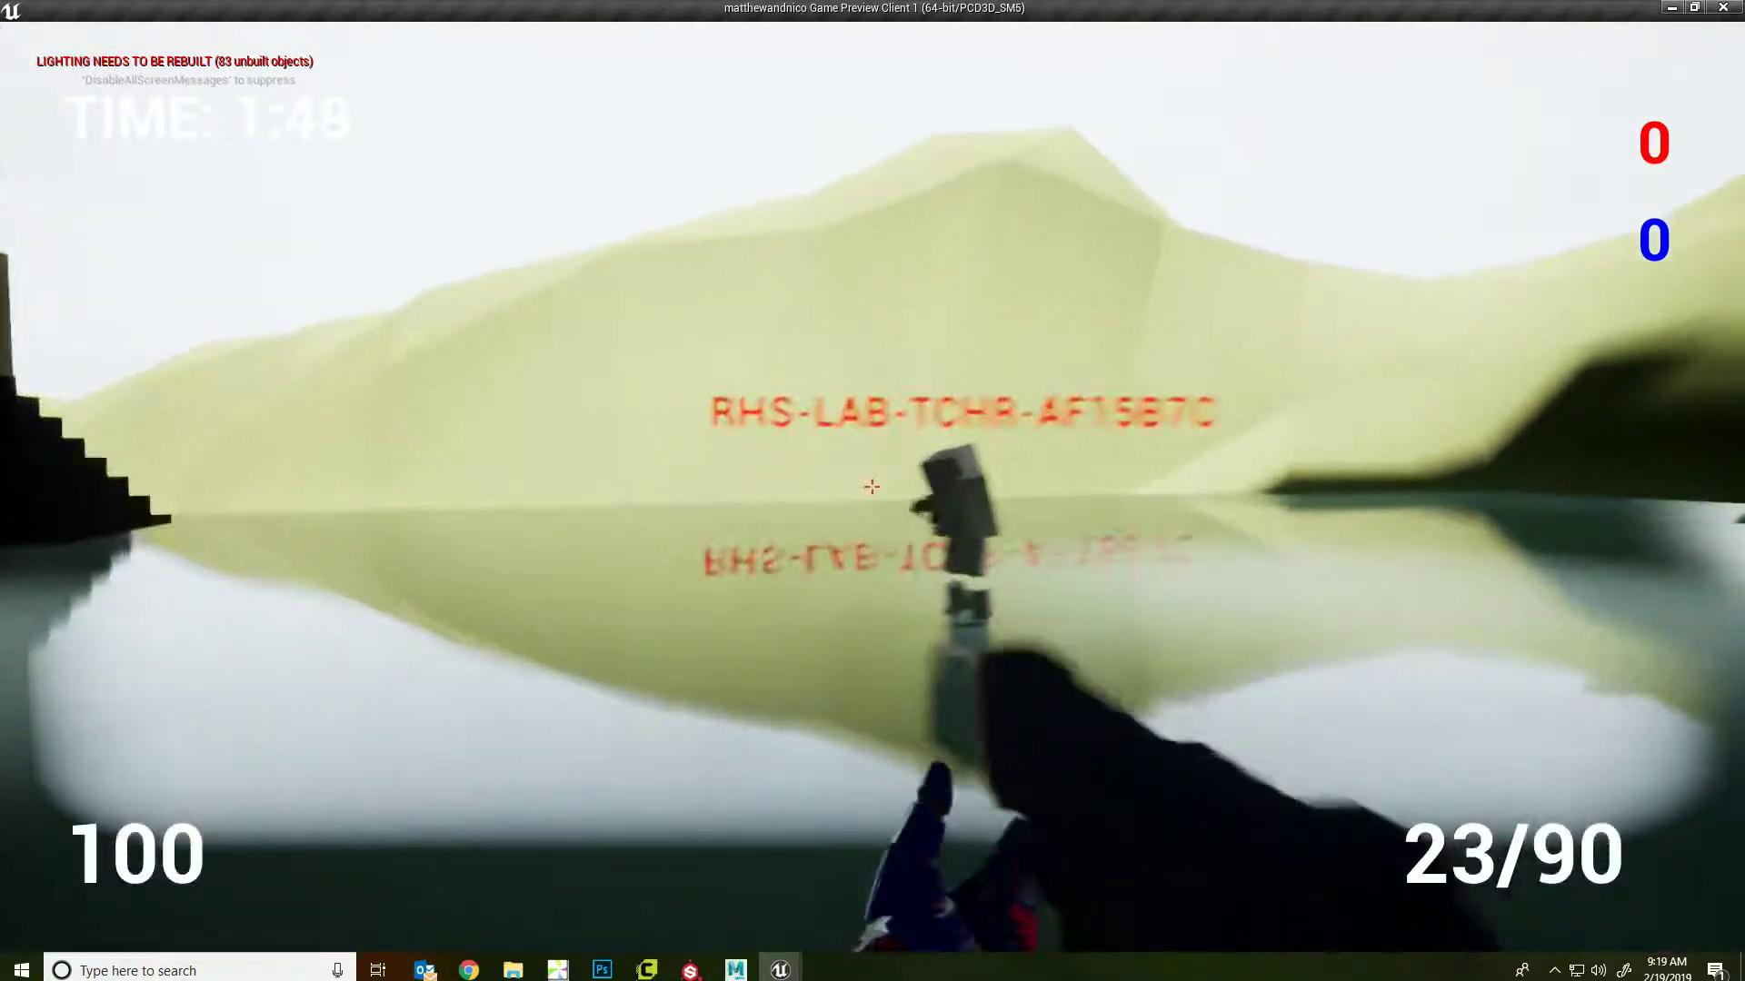
left_click_drag(871, 487, 871, 487)
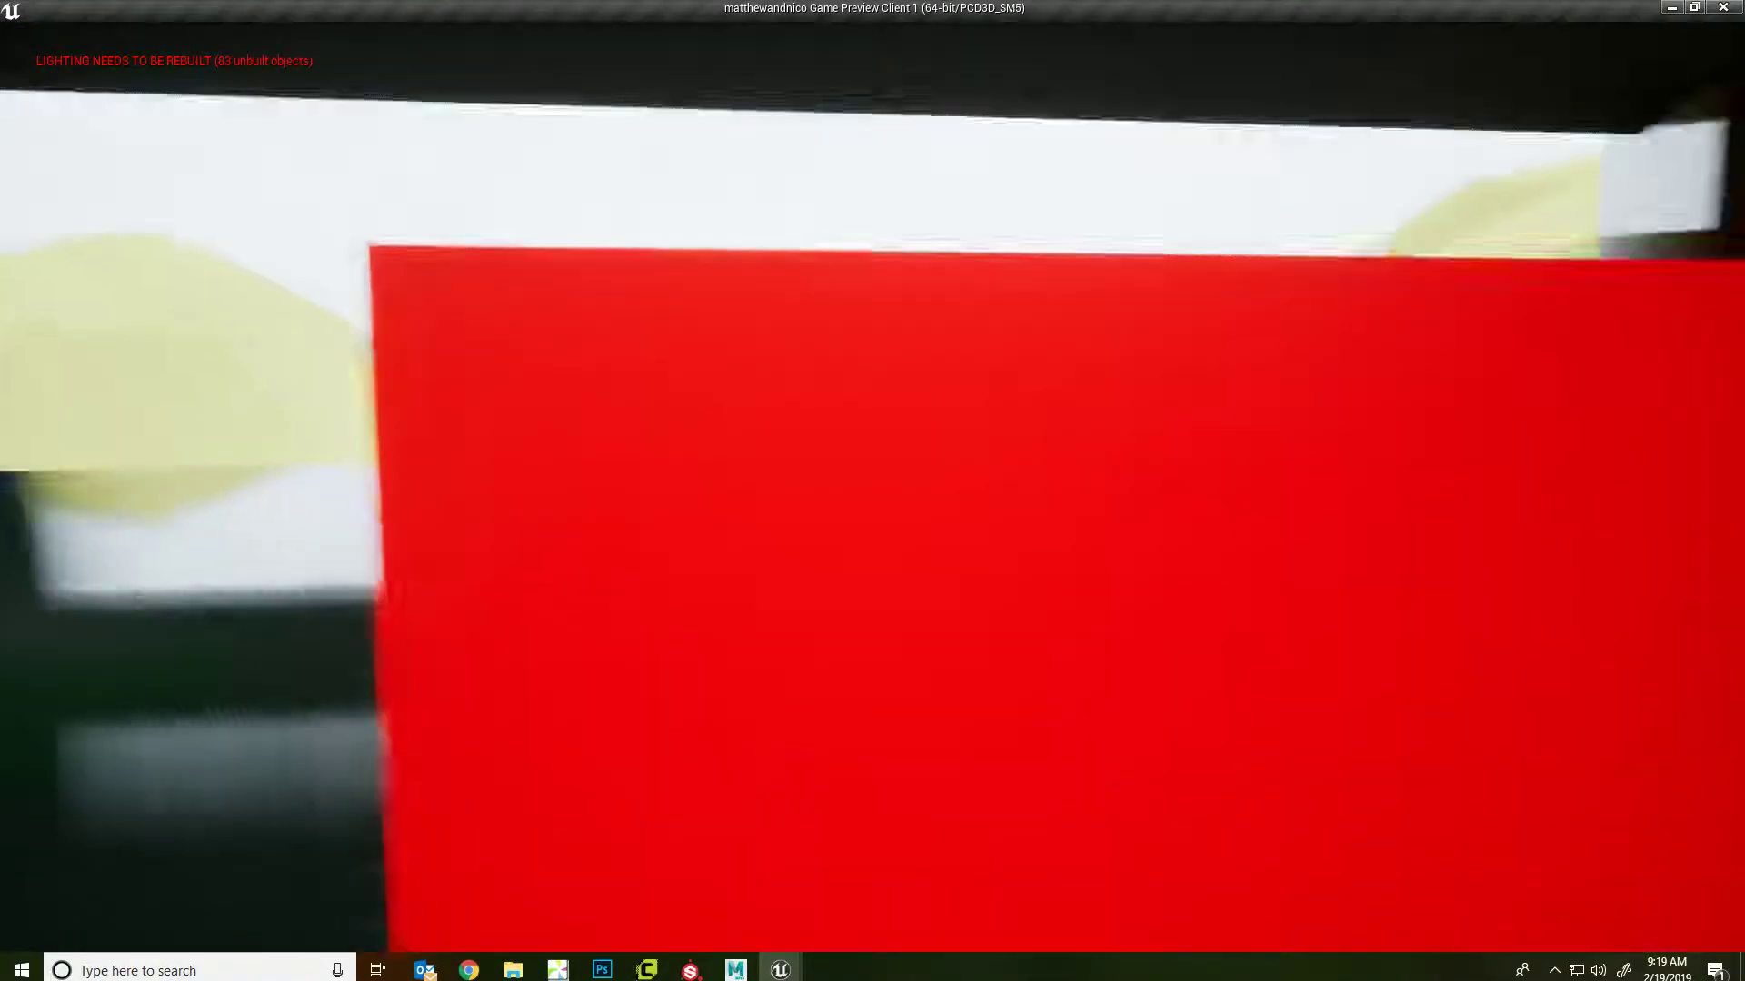
- Run back across the map to pick up the assault rifle again, shoot at the other player, and reload
key("w")
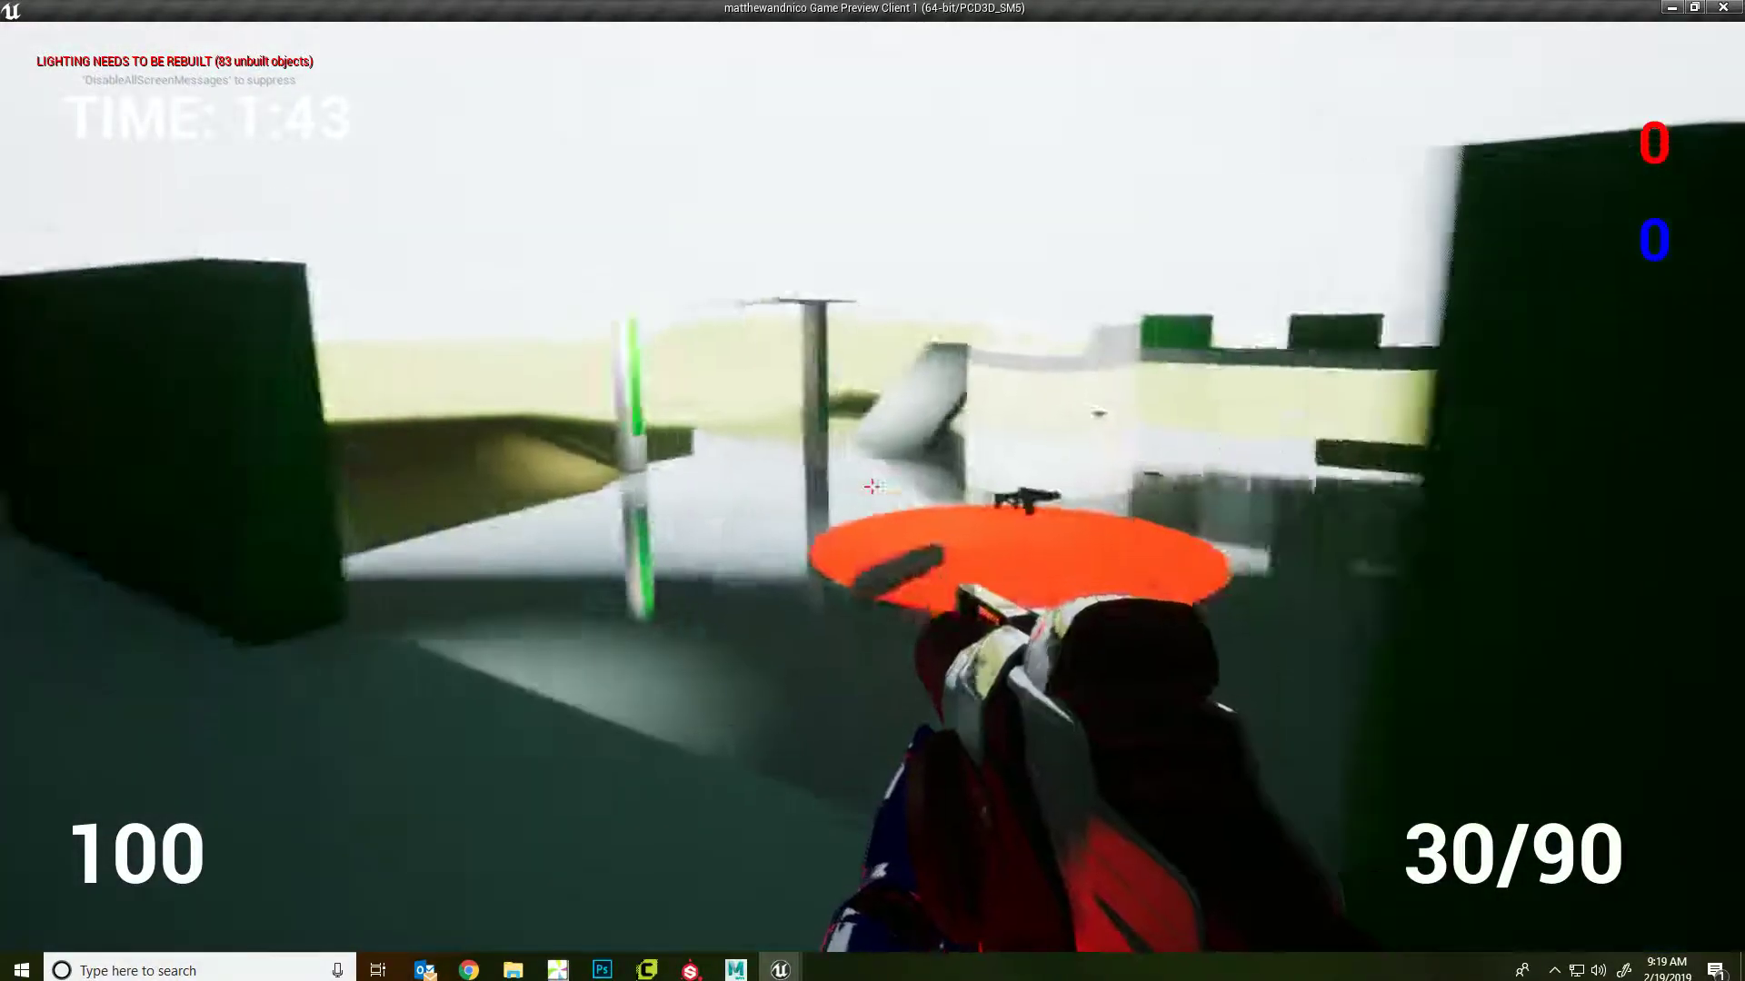
key("w")
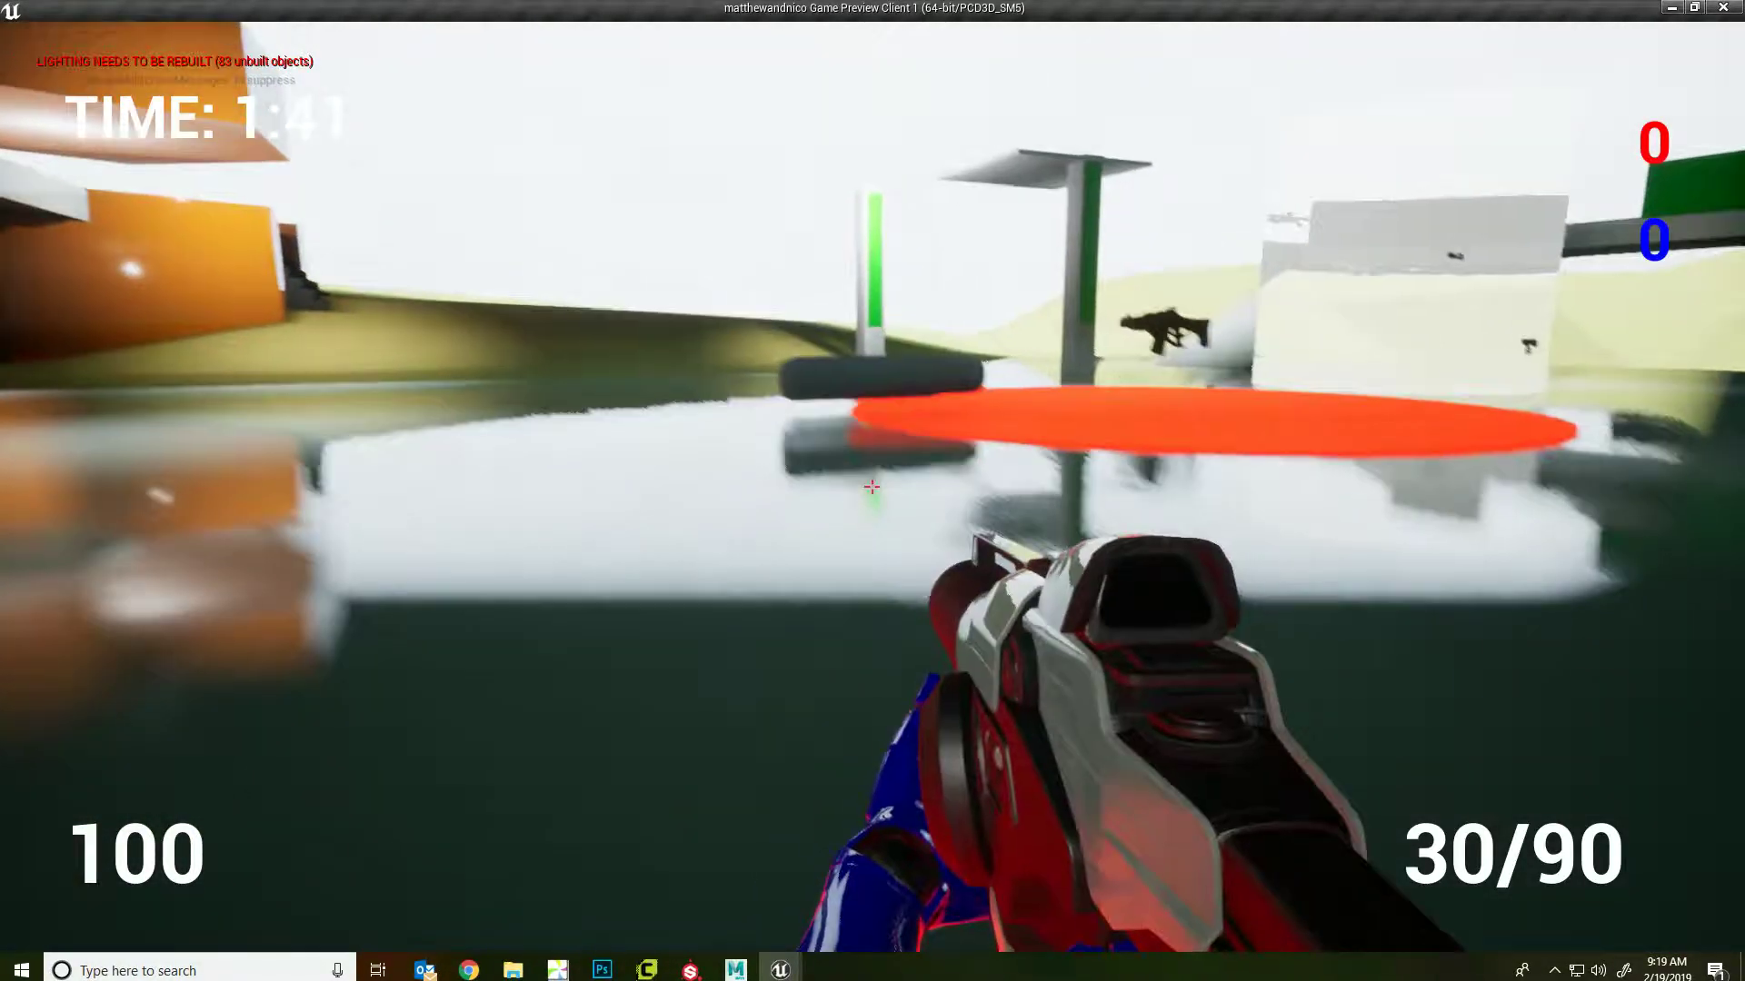
key("w")
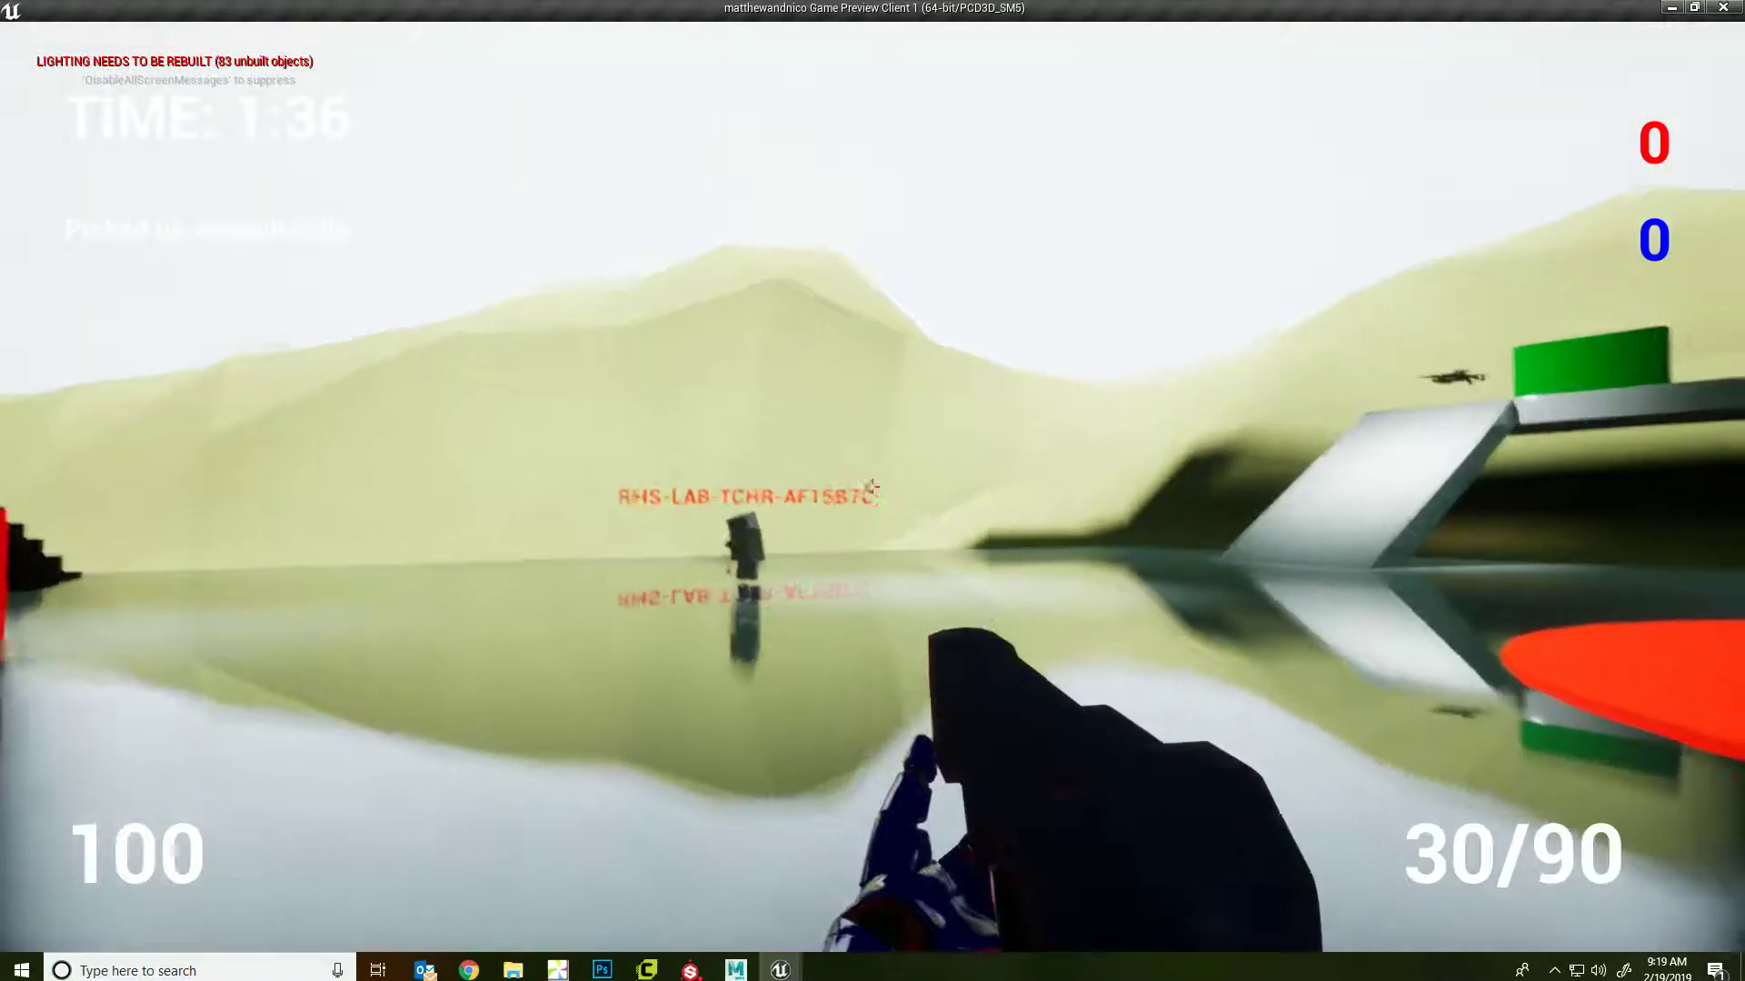
left_click(872, 486)
left_click(872, 486)
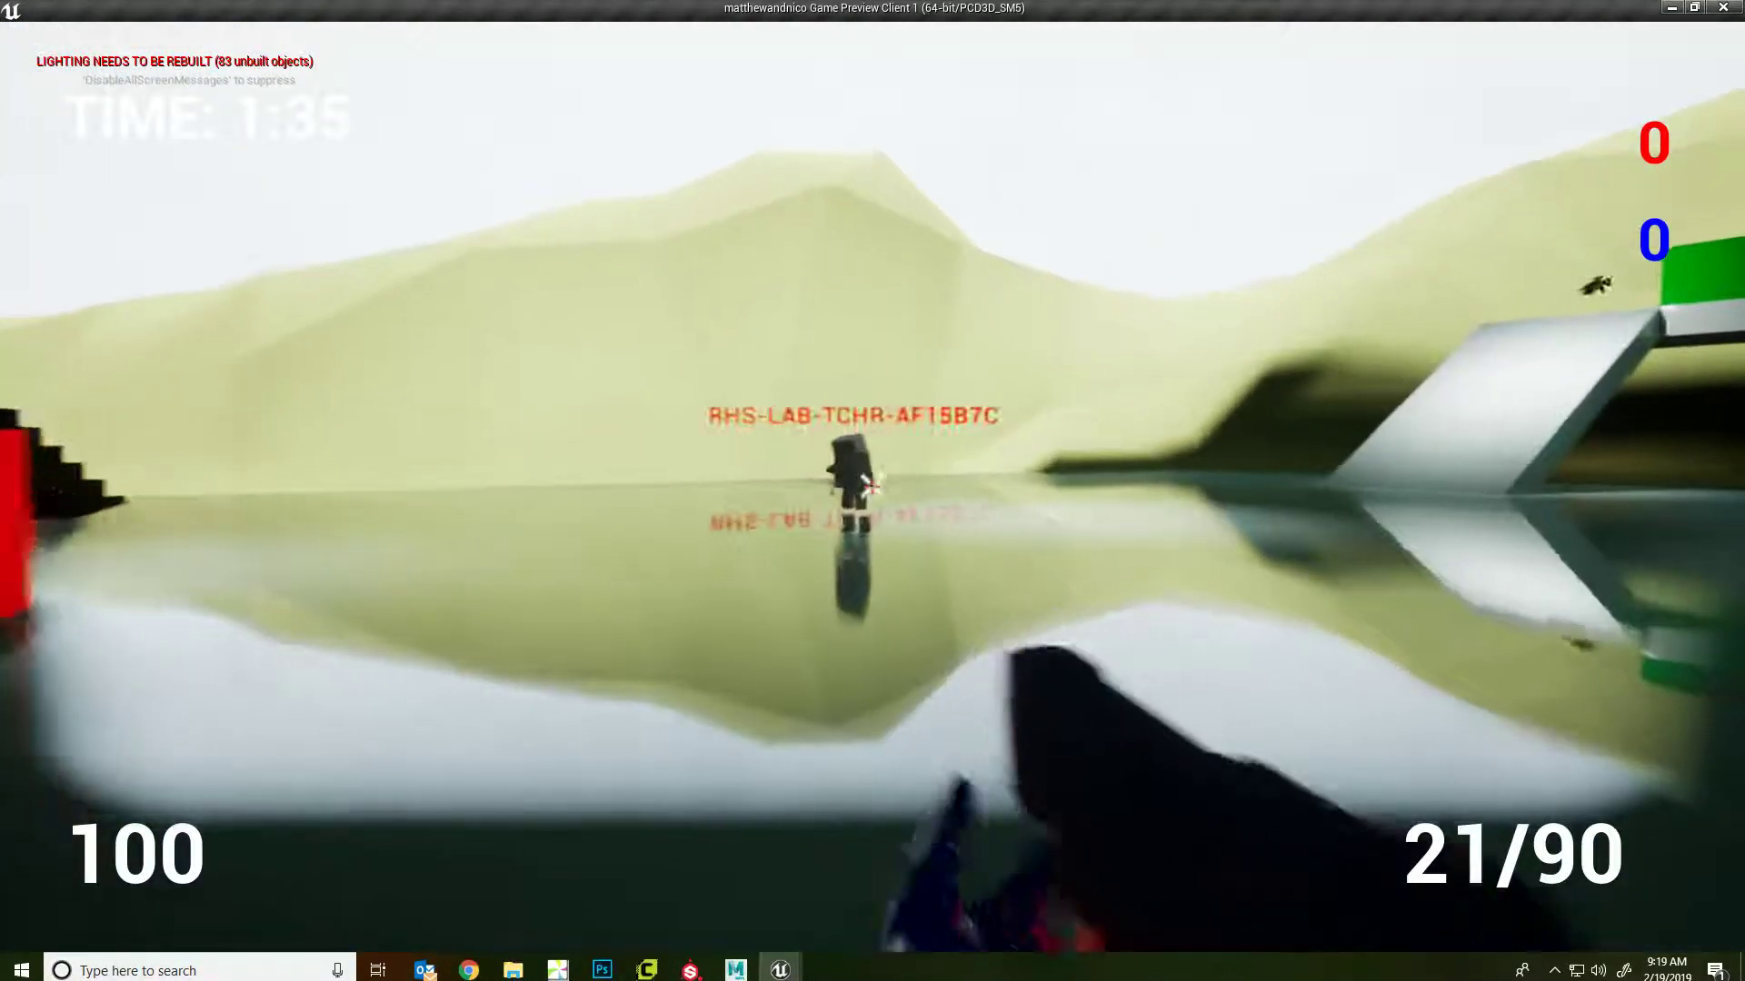
key("r")
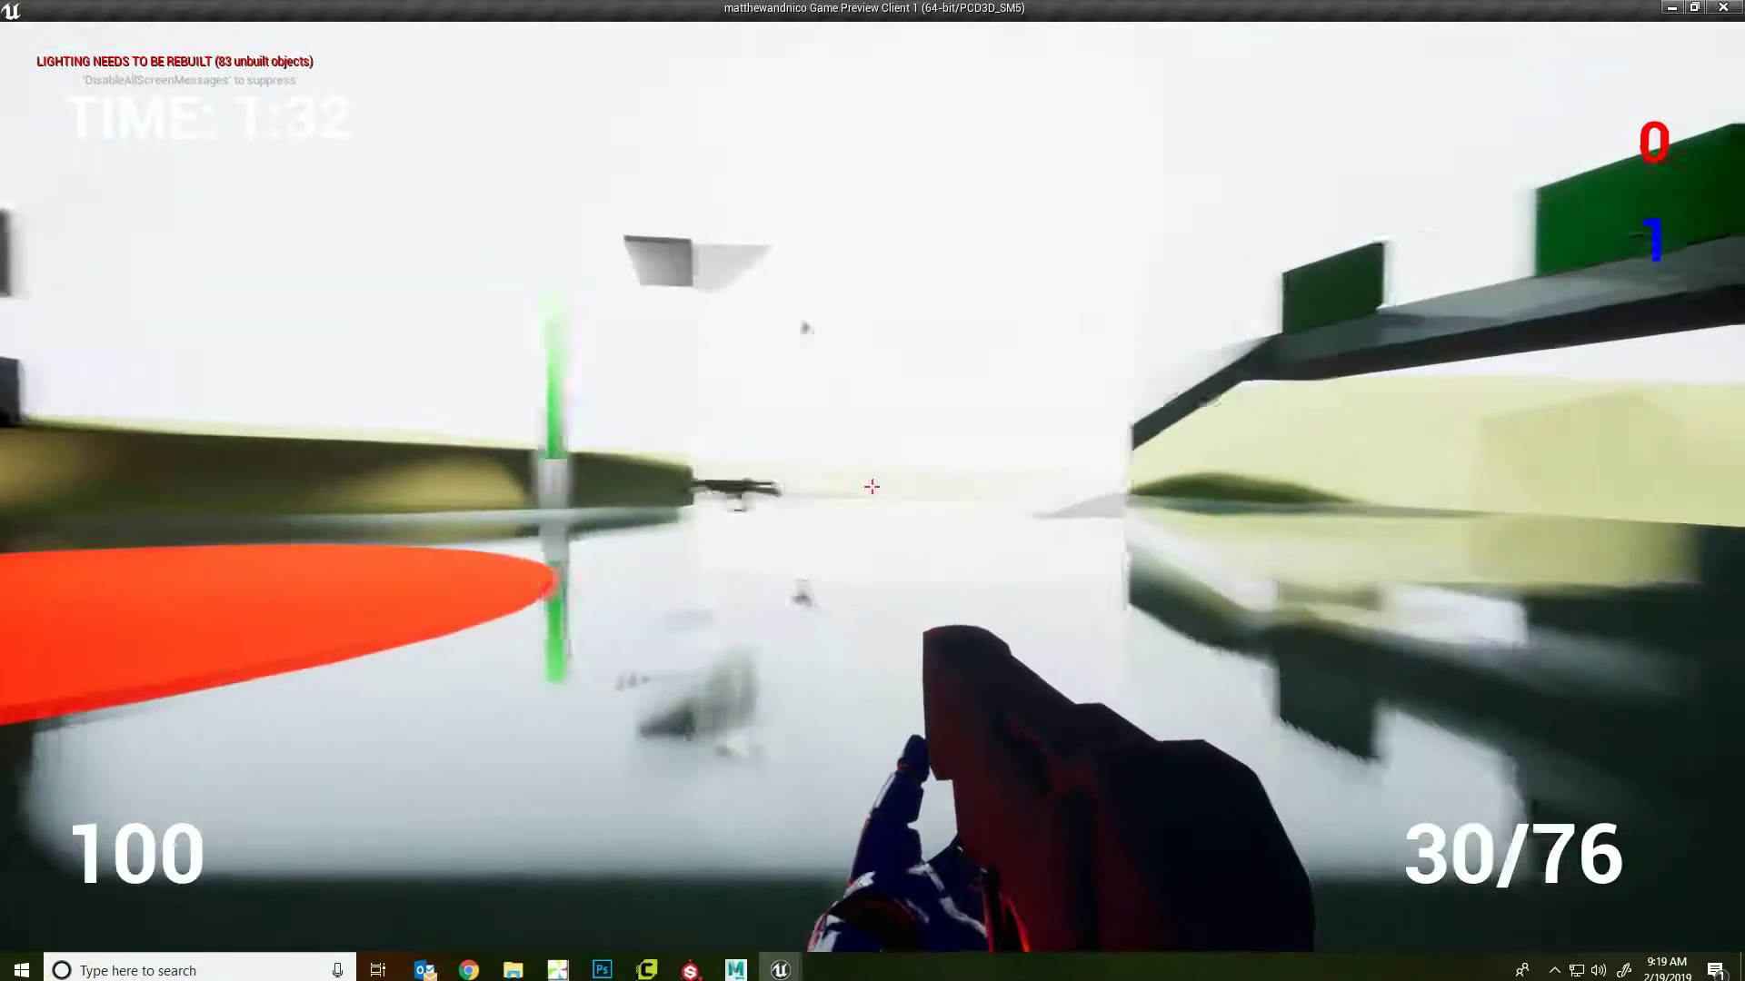
- Fire and reload the custom gun once more, and end the play session
left_click(871, 486)
left_click(872, 486)
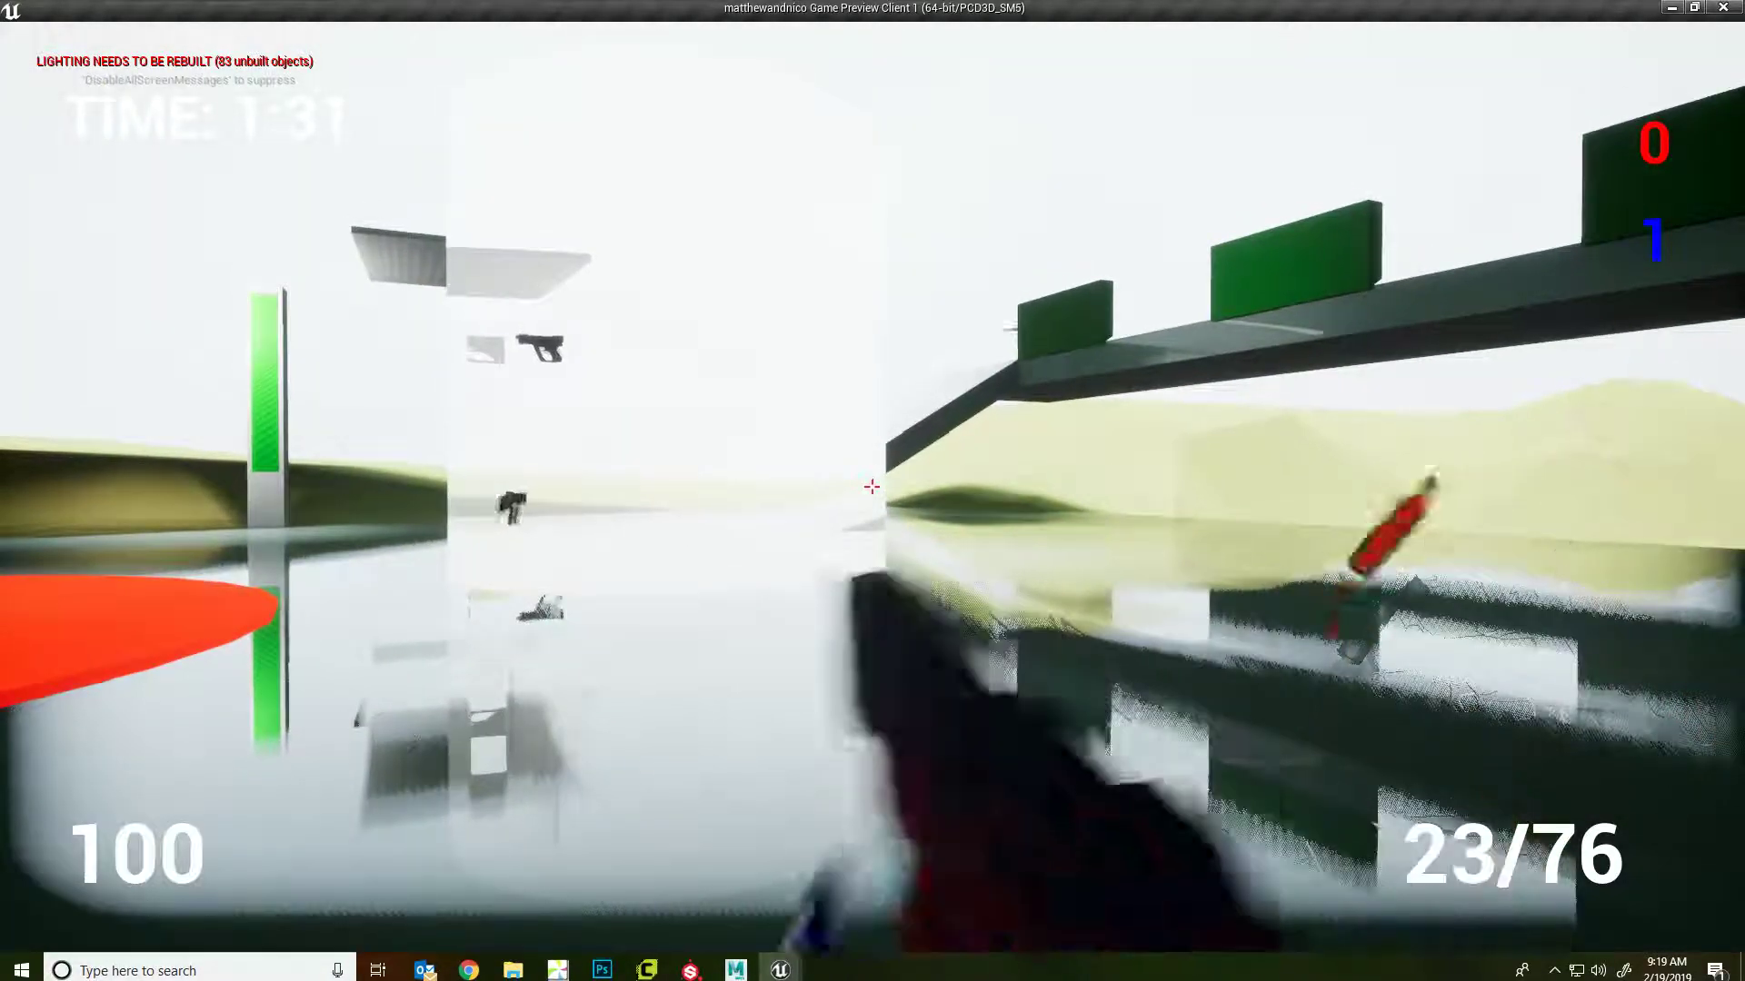
key("r")
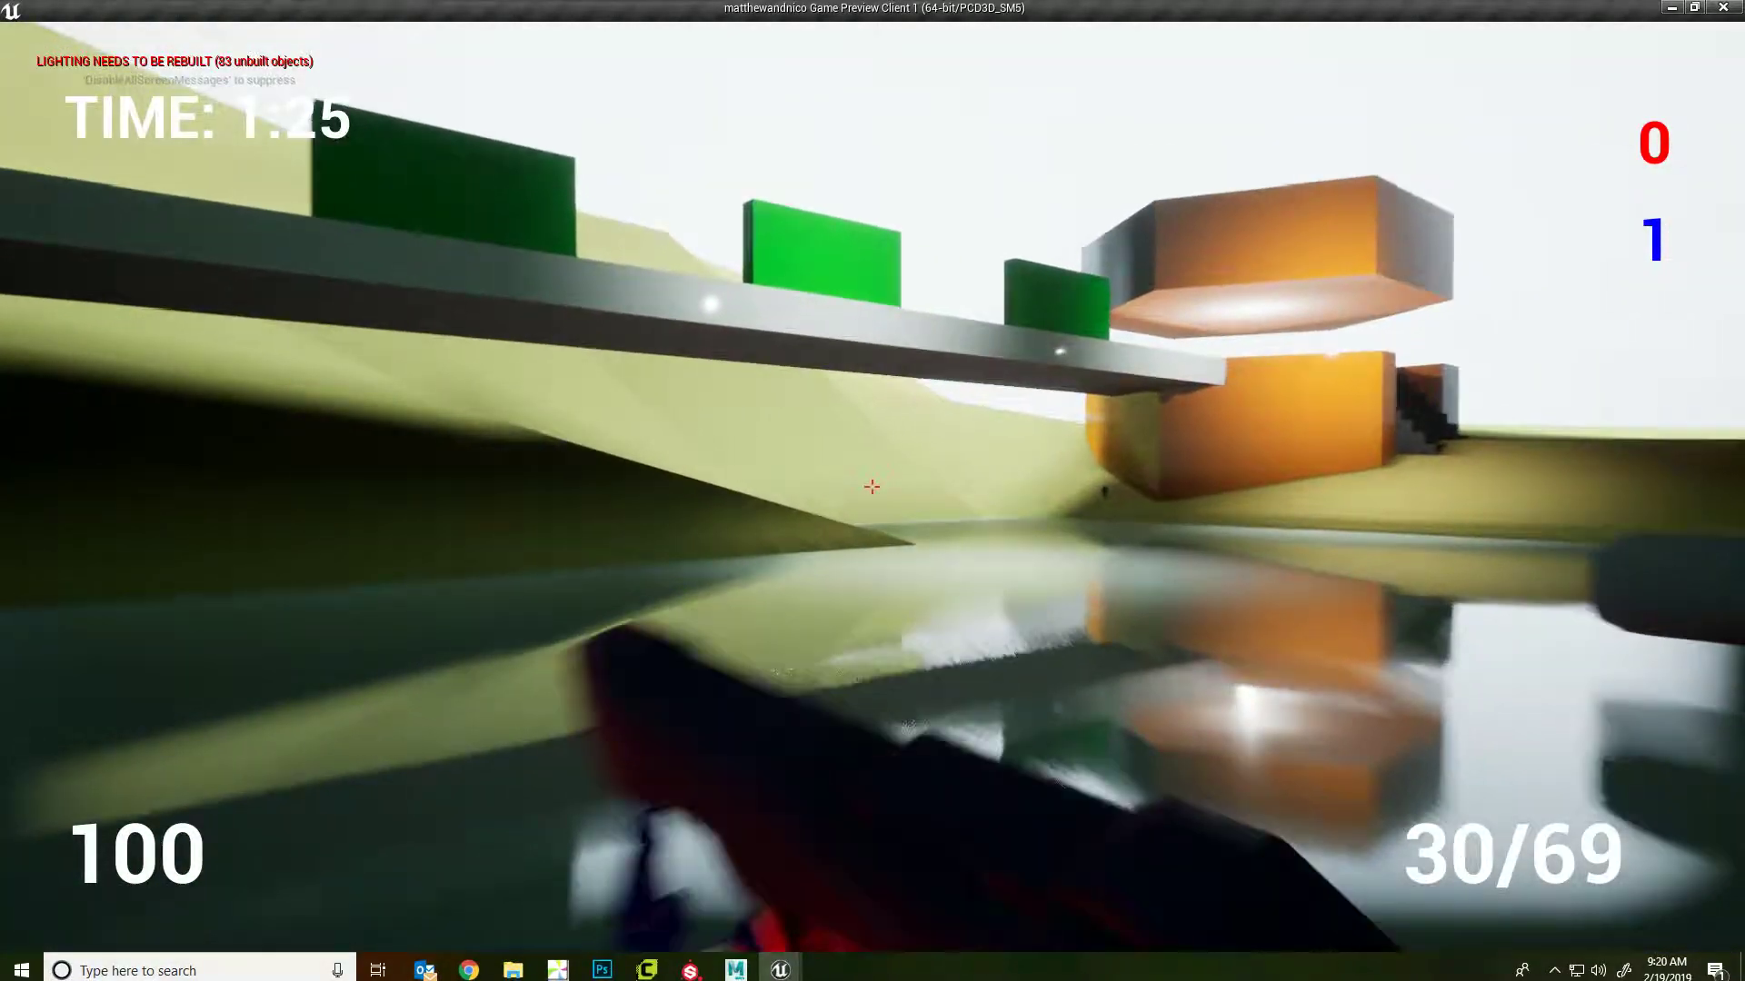
key("Escape")
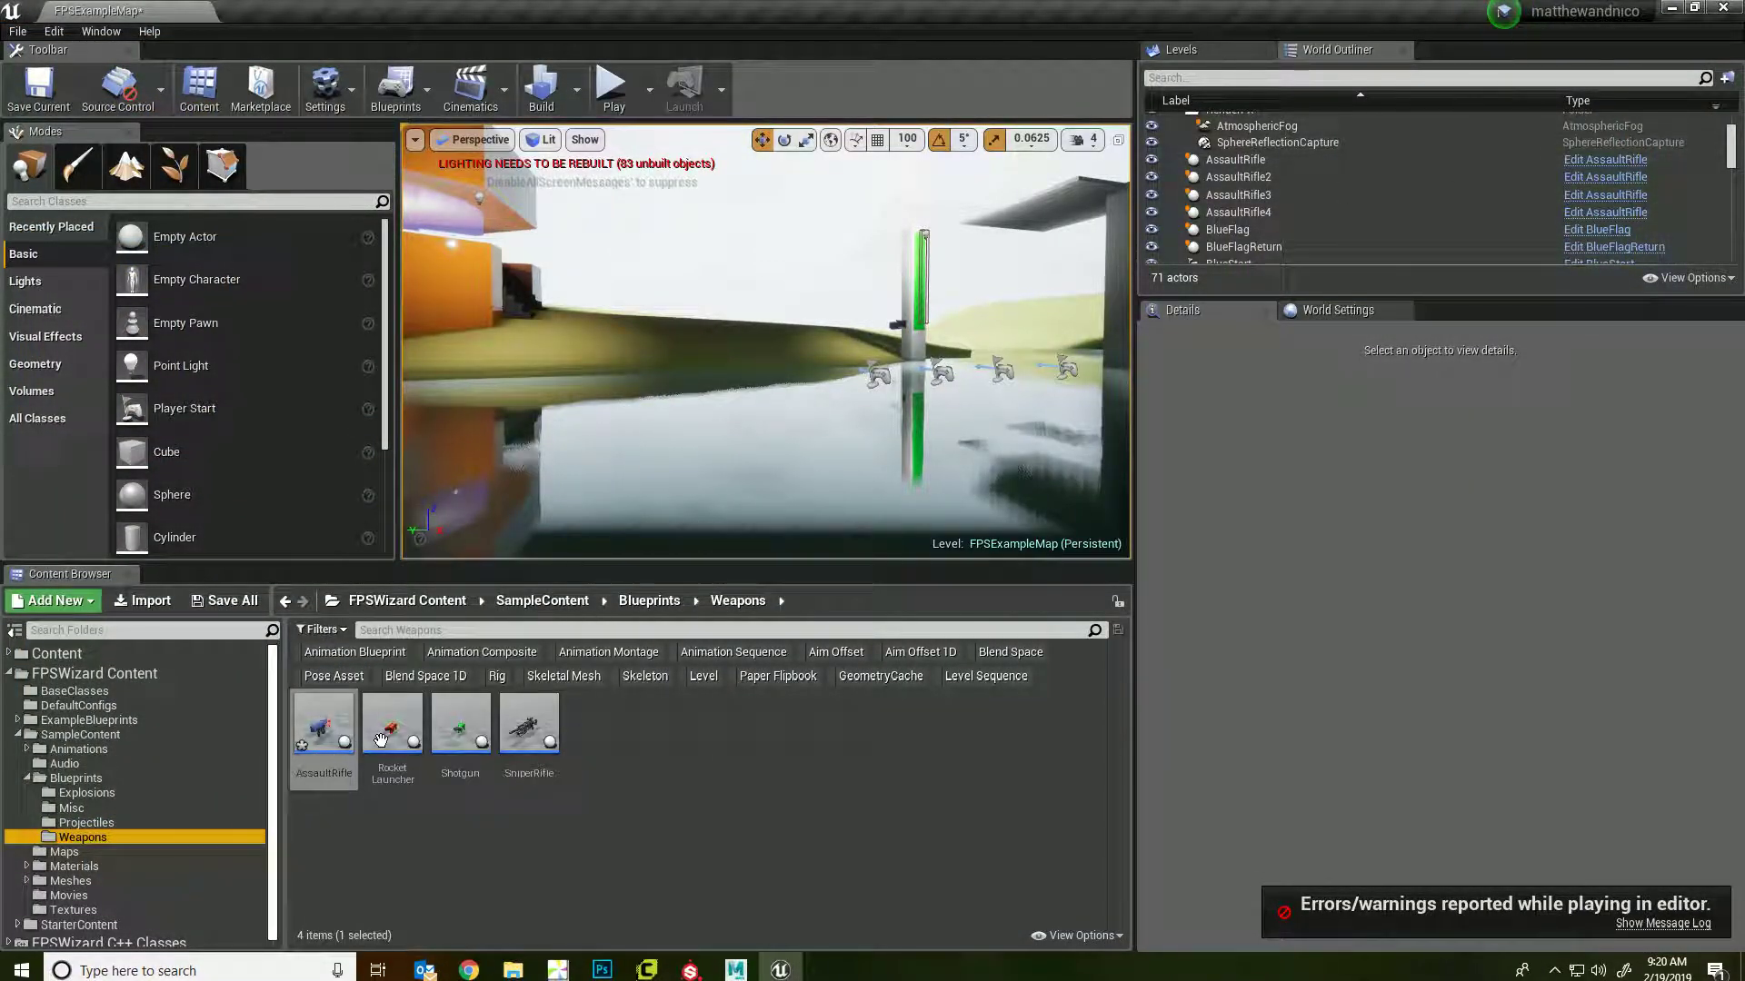
- Duplicate the AssaultRifle blueprint in the Weapons folder and place the copy in the level near the green-and-white pillar
right_click(323, 724)
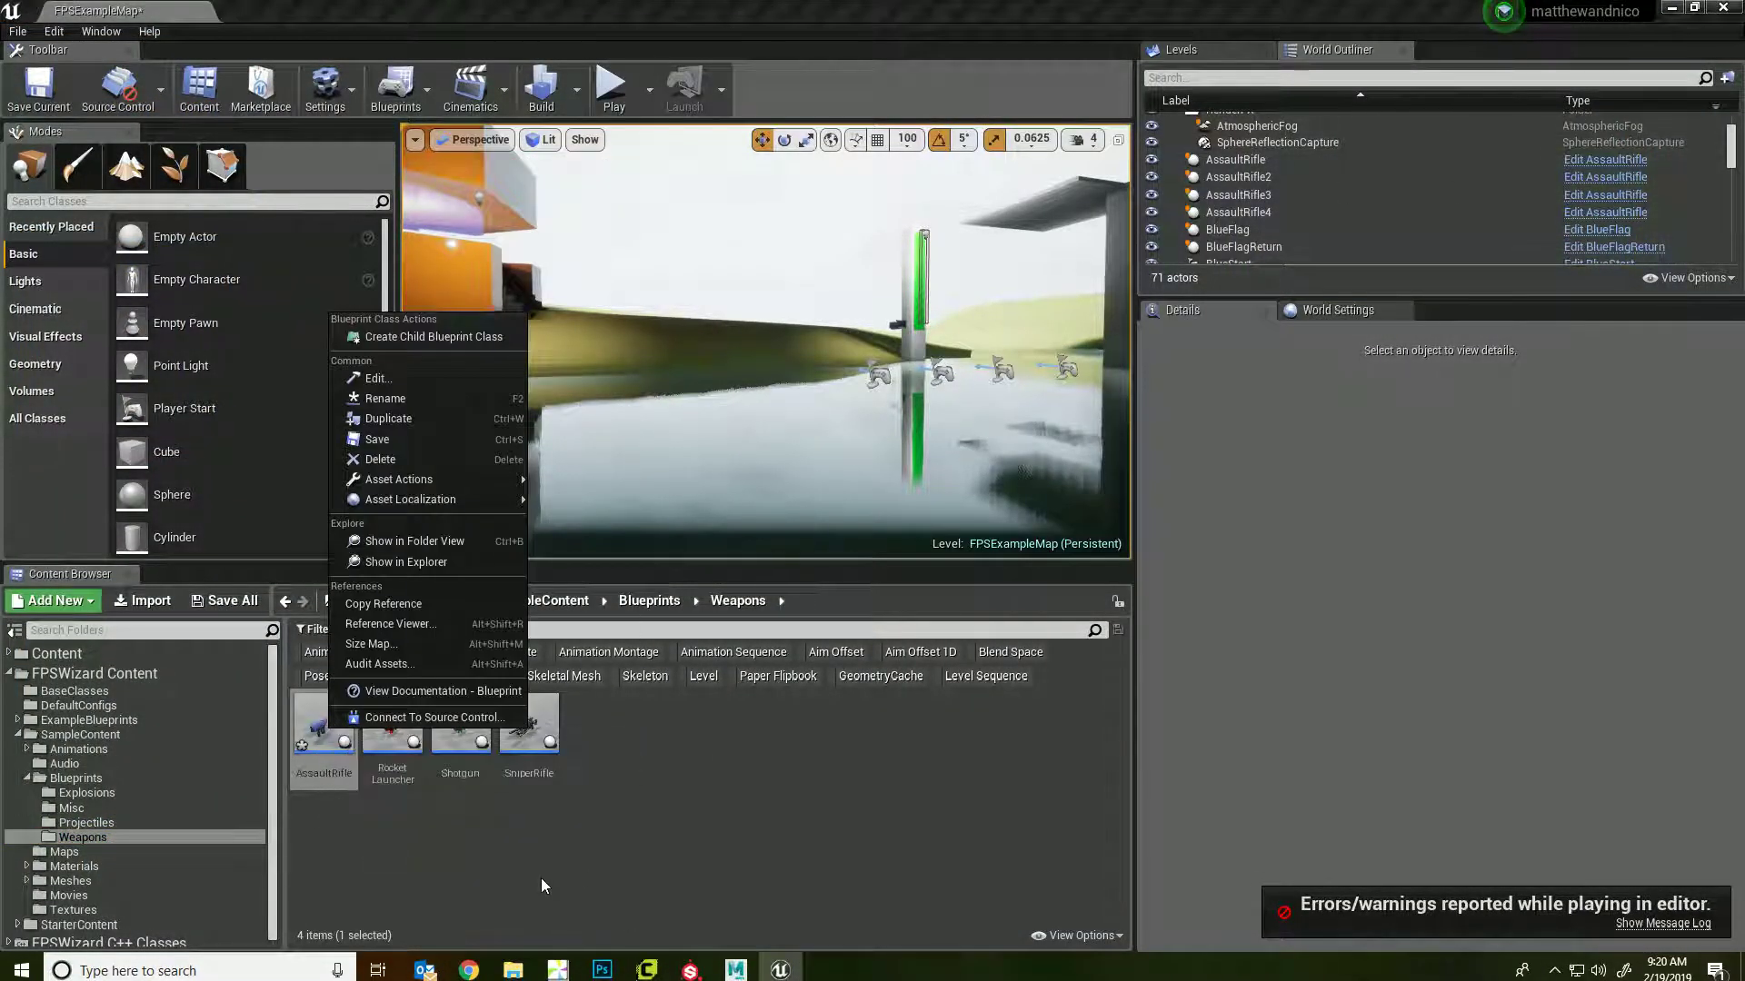
left_click(418, 419)
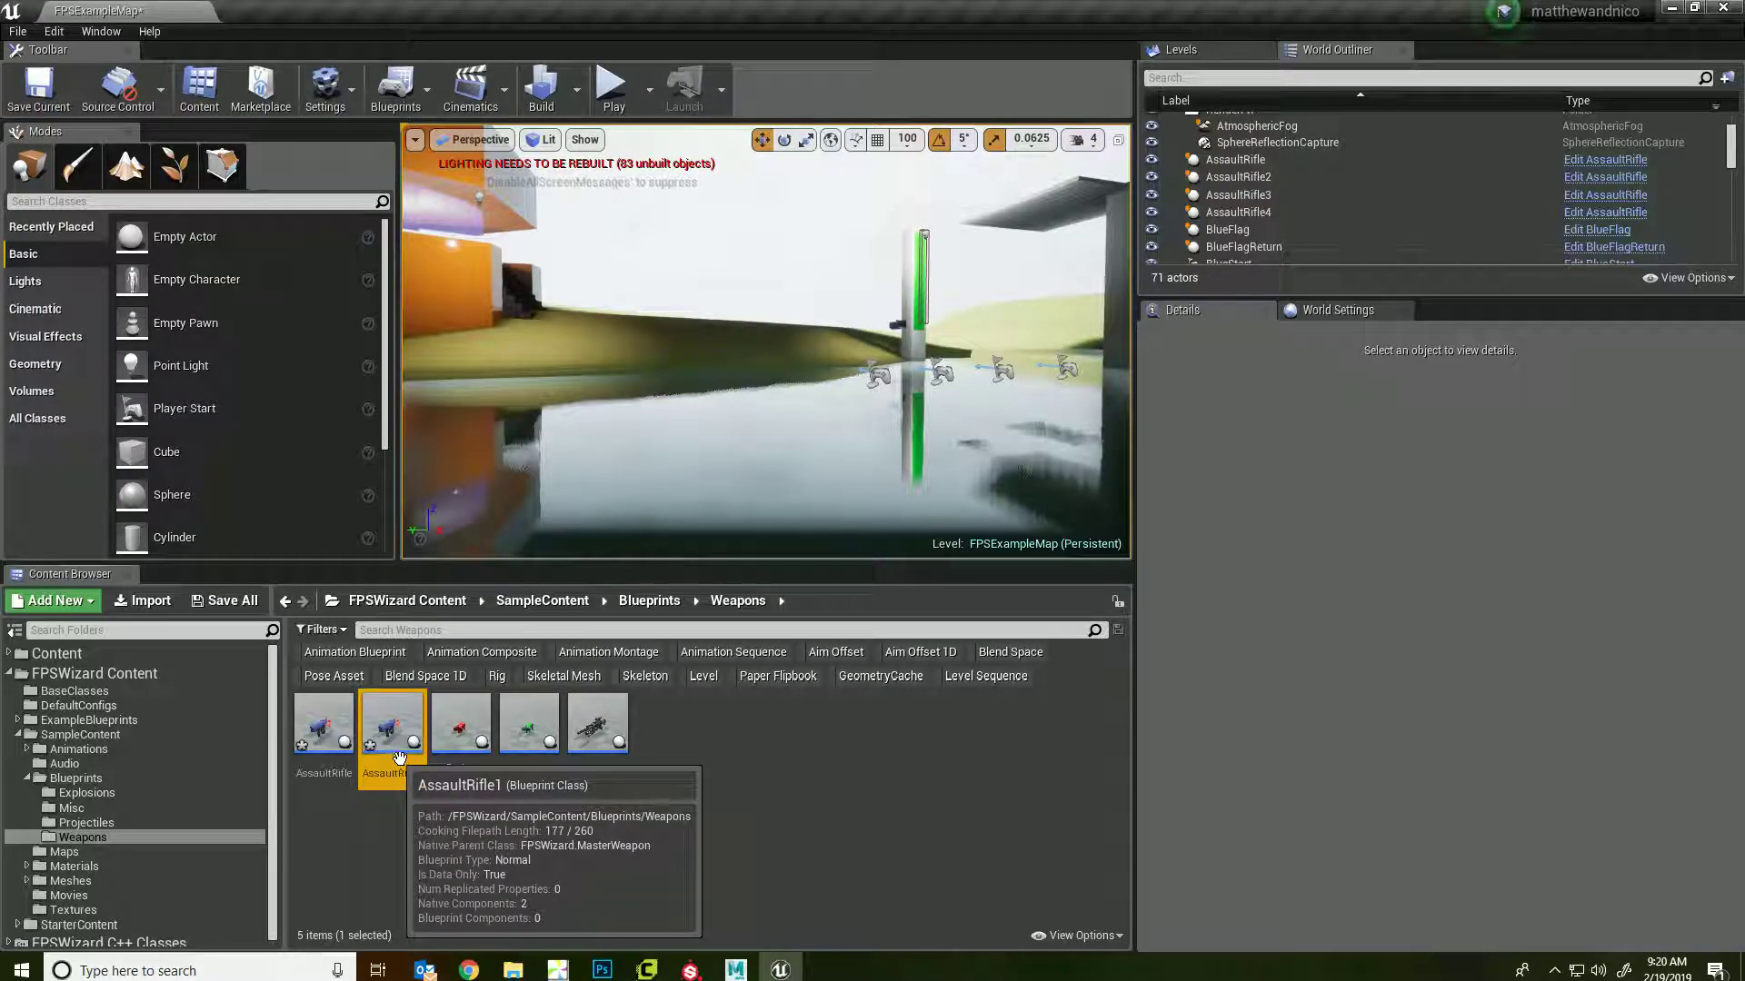
left_click_drag(400, 757, 888, 464)
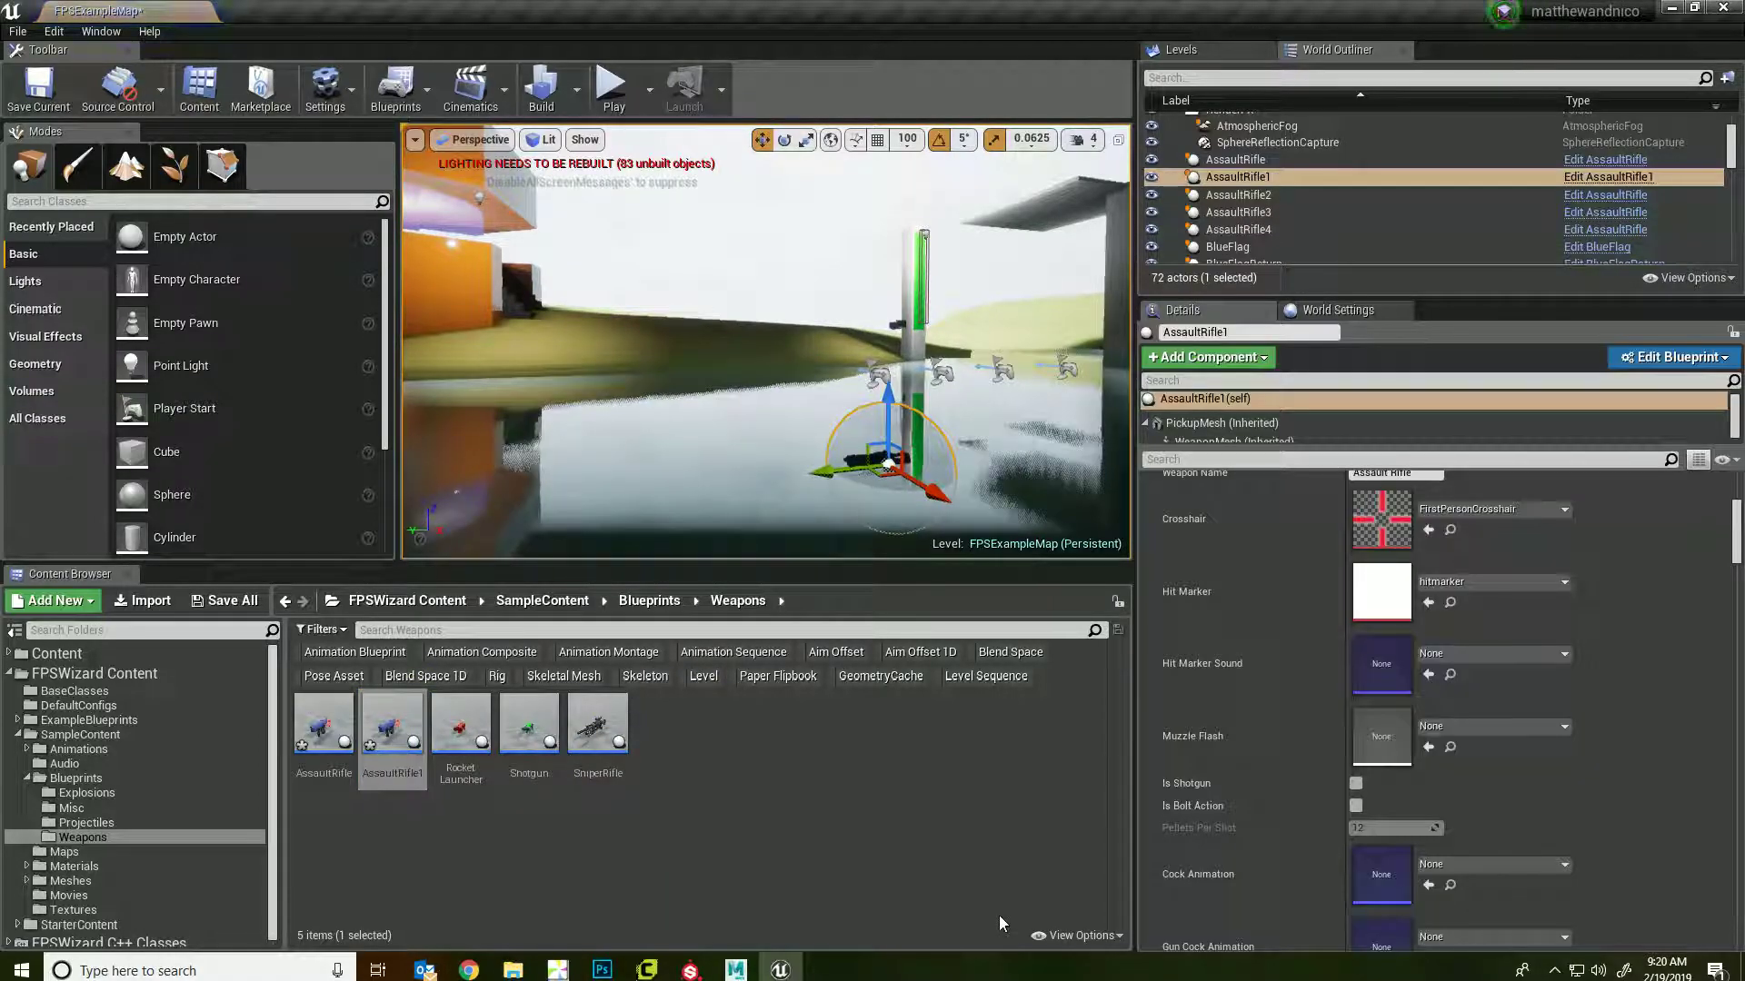